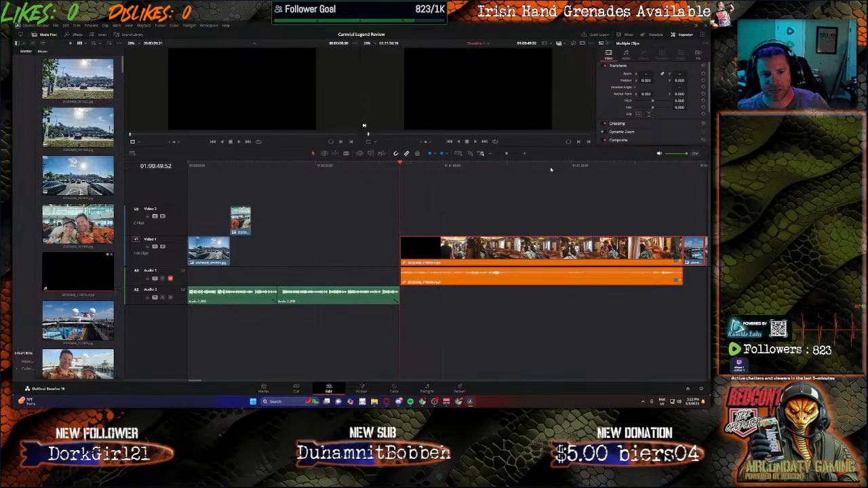
Step: Move the small photo clip from Video 2 down onto Video 1, placing it just before the orange video clip
{"action": "left_click_drag", "start_coordinate": [548, 159], "coordinate": [543, 195]}
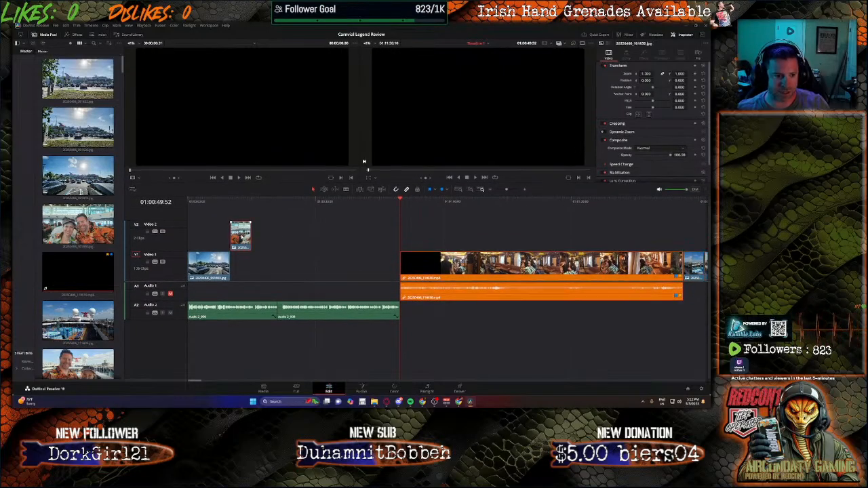
{"action": "left_click_drag", "start_coordinate": [243, 237], "coordinate": [293, 266]}
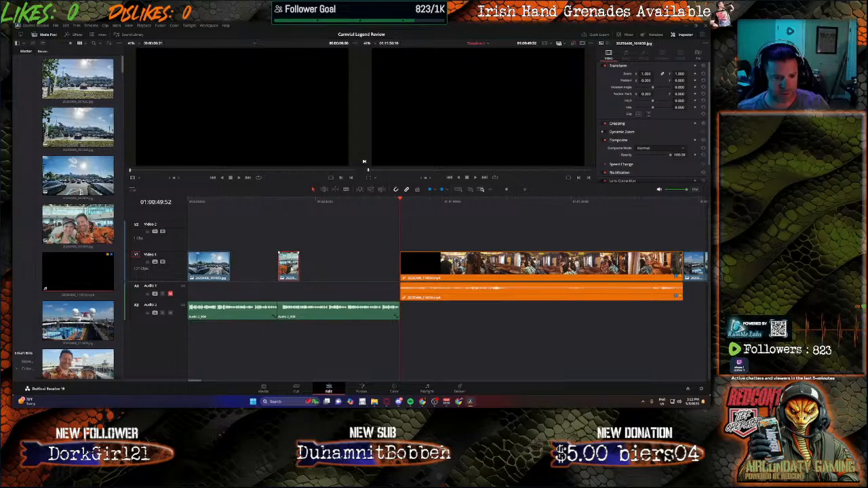
{"action": "left_click_drag", "start_coordinate": [288, 266], "coordinate": [364, 273]}
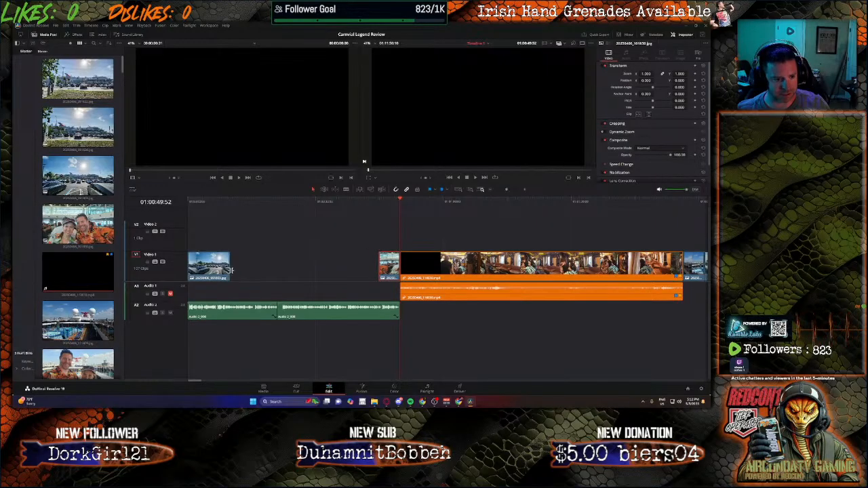
Step: Lengthen the first parking-lot photo clip to about double its length and play the timeline from the start
{"action": "left_click_drag", "start_coordinate": [231, 271], "coordinate": [327, 271]}
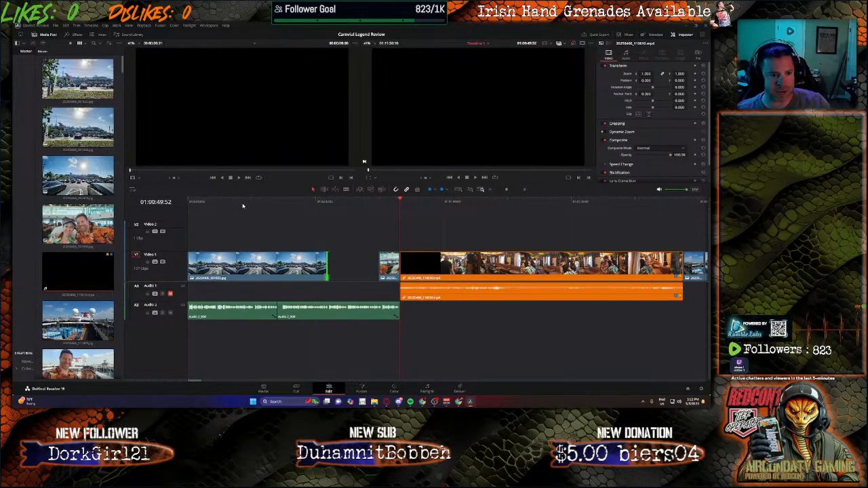
{"action": "left_click", "coordinate": [235, 202]}
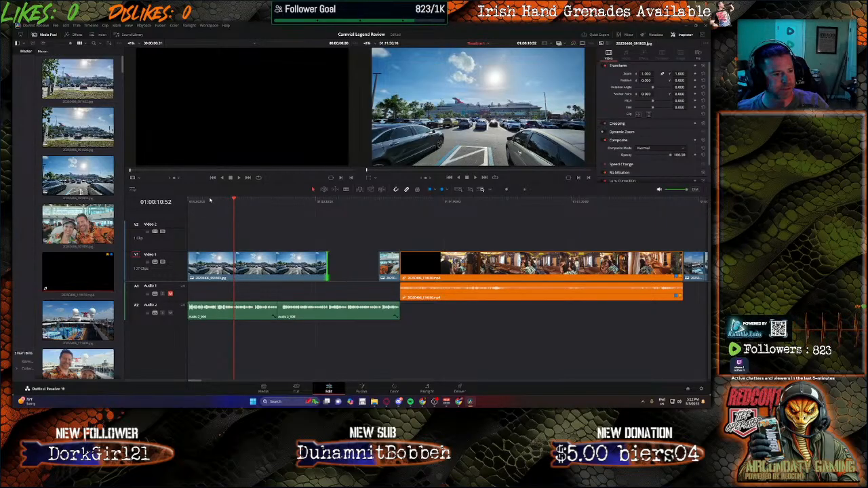
{"action": "left_click", "coordinate": [210, 201]}
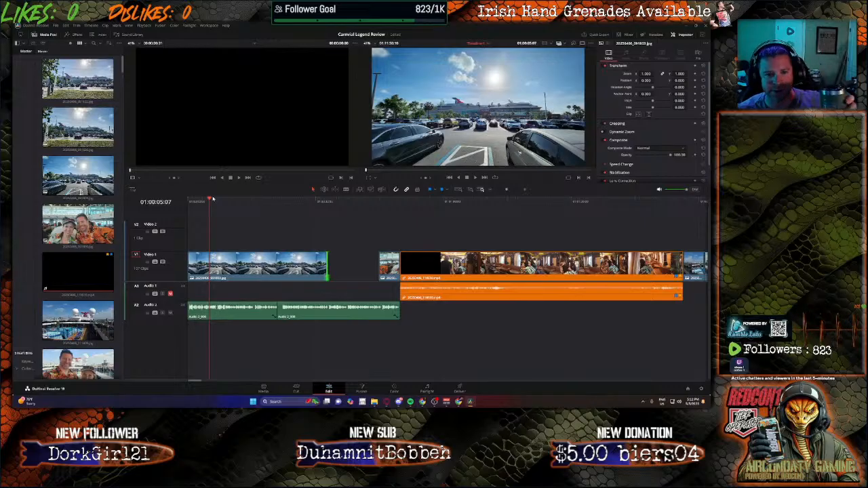
{"action": "key", "text": "space"}
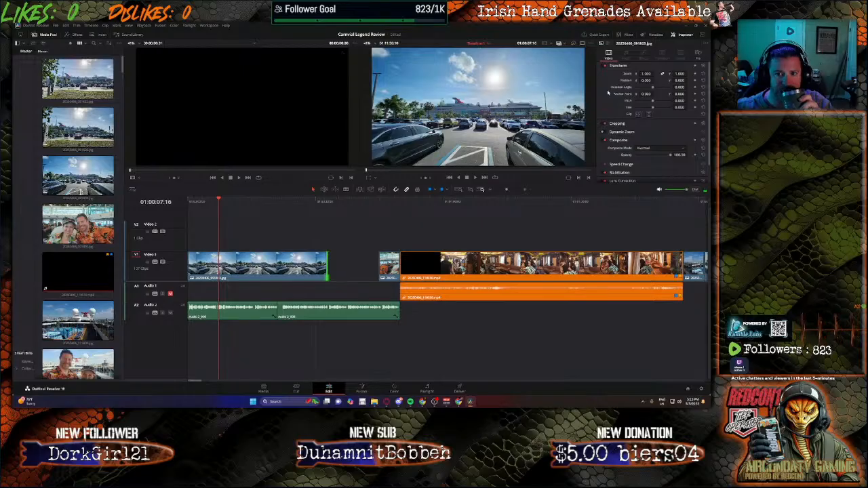
Step: Reposition the first parking-lot photo within the frame so the cruise ship is in view, and play it back
{"action": "left_click", "coordinate": [314, 266]}
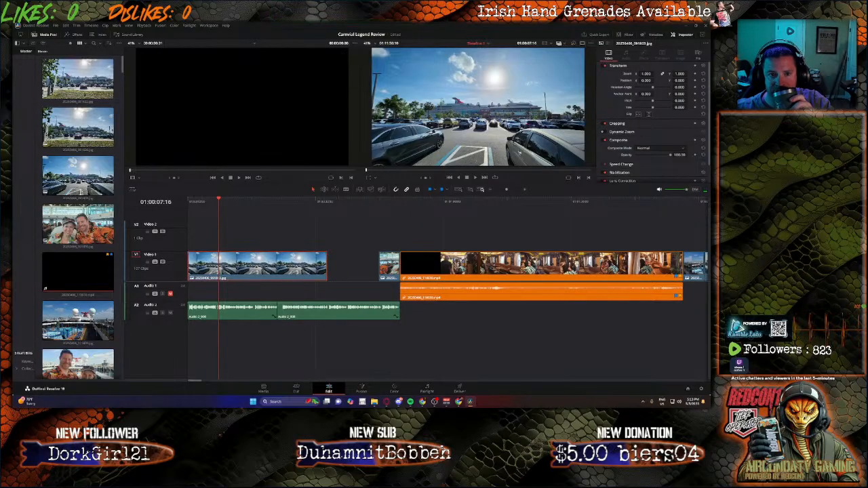
{"action": "mouse_move", "coordinate": [647, 74]}
{"action": "left_mouse_down"}
{"action": "mouse_move", "coordinate": [656, 73]}
{"action": "mouse_move", "coordinate": [645, 82]}
{"action": "mouse_move", "coordinate": [678, 81]}
{"action": "mouse_move", "coordinate": [644, 74]}
{"action": "left_mouse_up"}
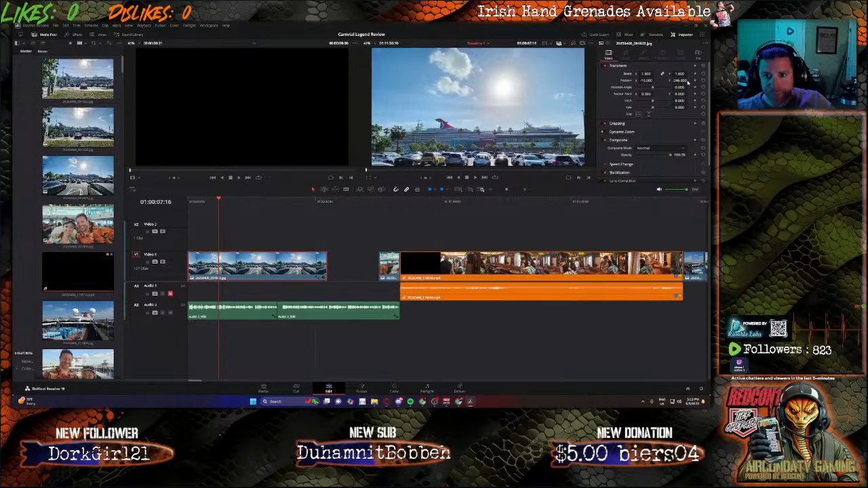
{"action": "left_click_drag", "start_coordinate": [685, 80], "coordinate": [632, 81]}
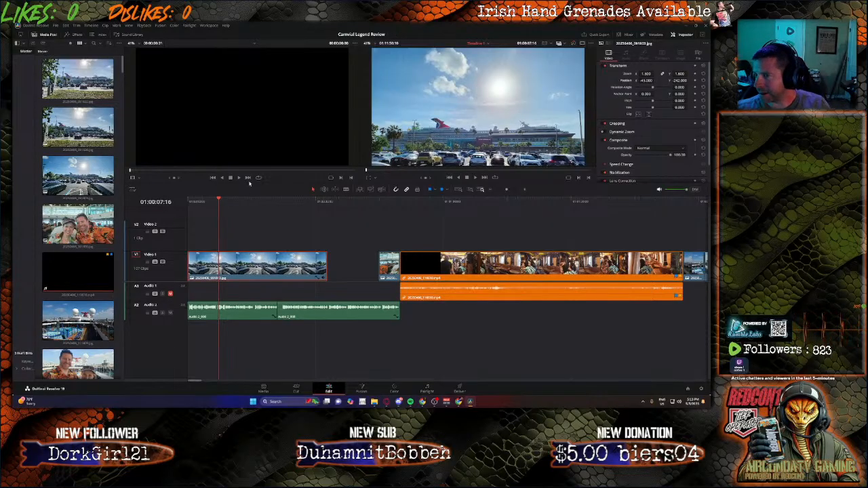
{"action": "left_click", "coordinate": [474, 178]}
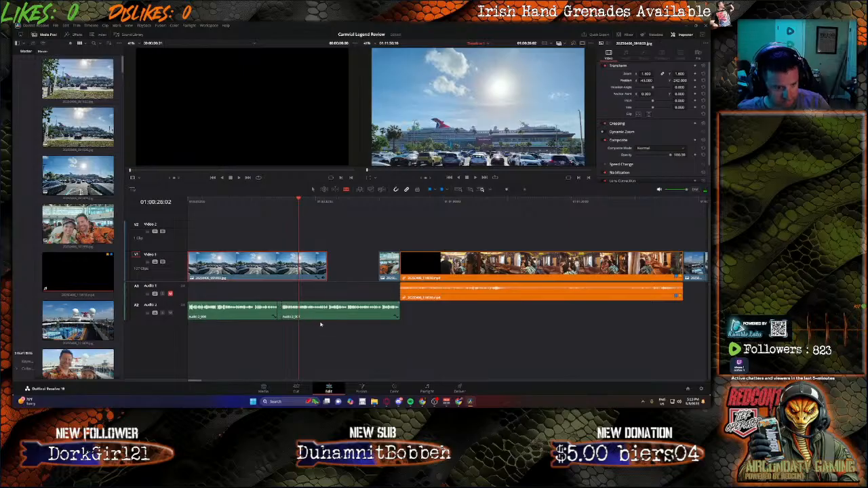
Step: Delete the short audio clip between the two voice-over clips on Audio 2 and slide the next clip left to close the gap
{"action": "left_click", "coordinate": [279, 317]}
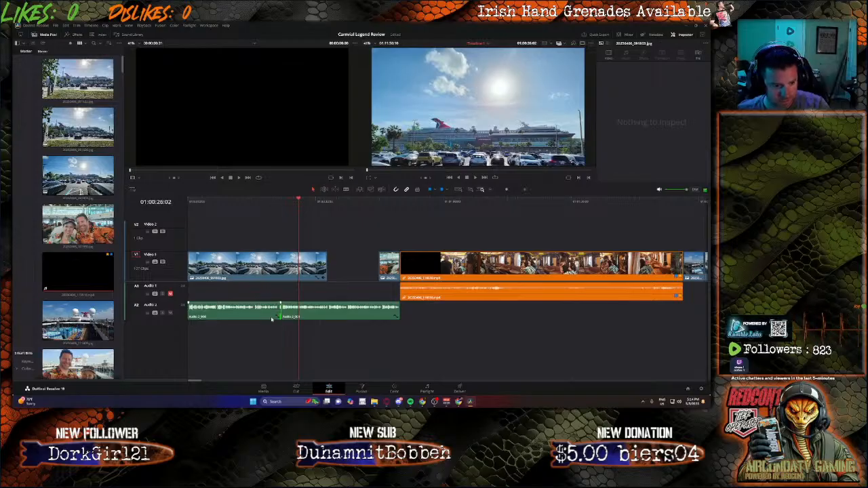
{"action": "scroll", "coordinate": [283, 314], "scroll_direction": "up", "scroll_amount": 5}
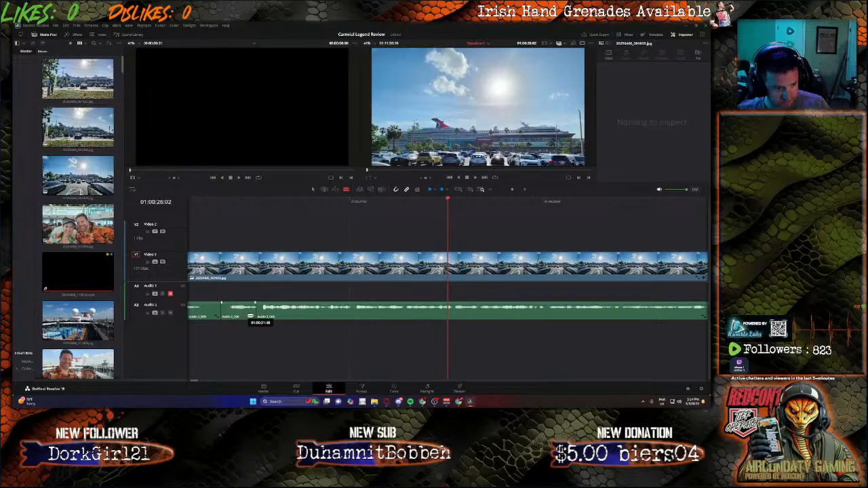
{"action": "left_click", "coordinate": [239, 313]}
{"action": "key", "text": "BackSpace"}
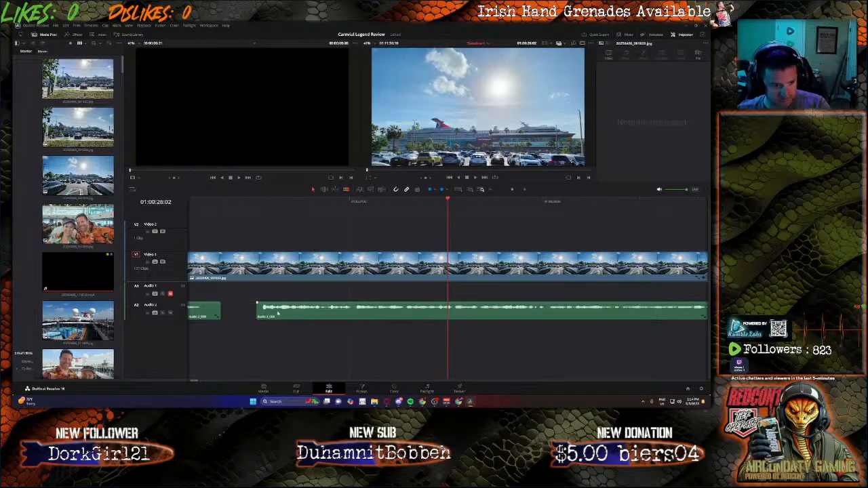
{"action": "left_click_drag", "start_coordinate": [276, 313], "coordinate": [245, 312]}
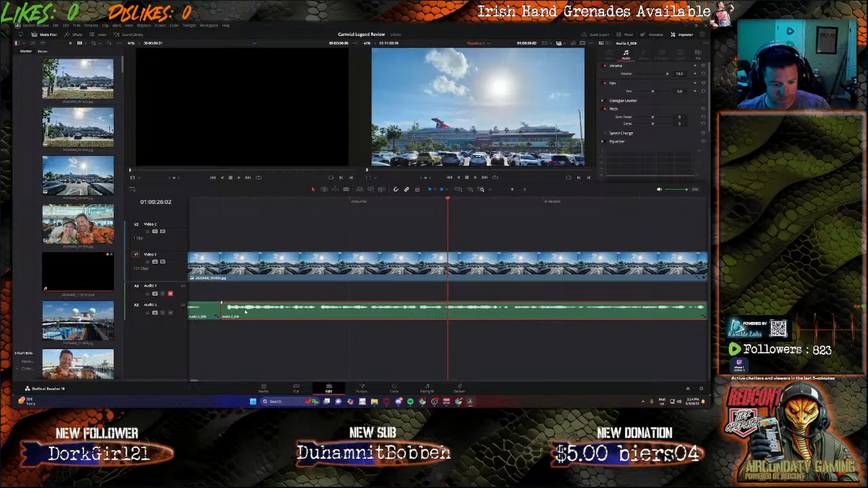
{"action": "scroll", "coordinate": [247, 308], "scroll_direction": "down", "scroll_amount": 2}
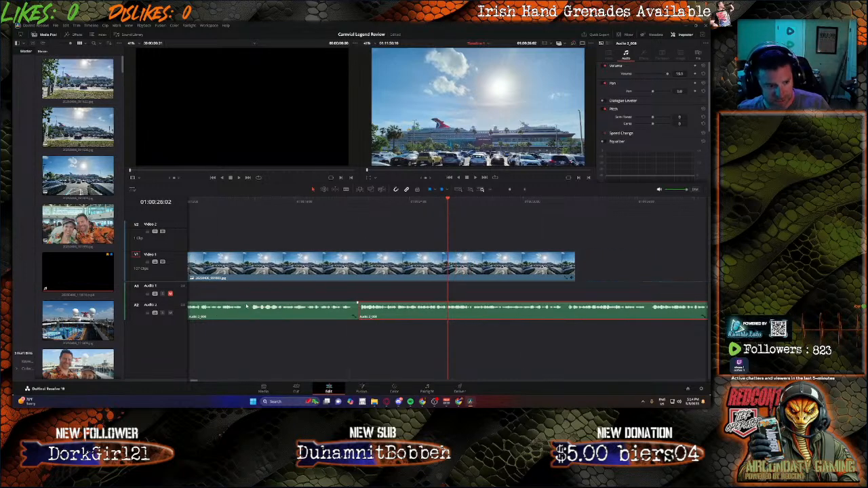
Step: Play the voice-over and split the second Audio 2 clip near its start with the Blade tool, then reselect it
{"action": "left_click", "coordinate": [327, 226]}
{"action": "key", "text": "space"}
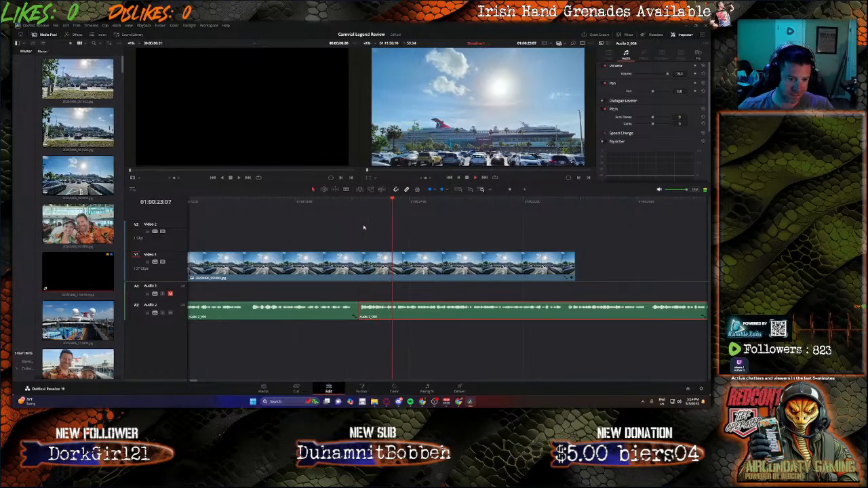
{"action": "key", "text": "b"}
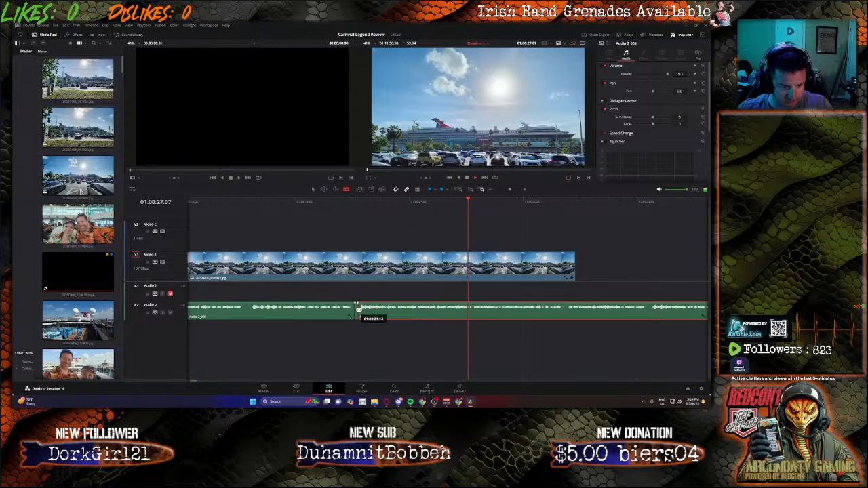
{"action": "left_click", "coordinate": [358, 308]}
{"action": "key", "text": "a"}
{"action": "left_click", "coordinate": [356, 310]}
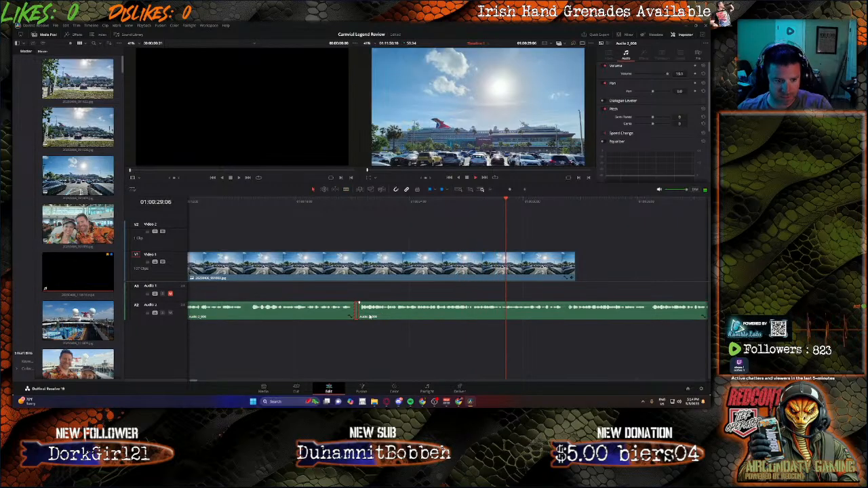
{"action": "left_click", "coordinate": [371, 315]}
{"action": "left_click_drag", "start_coordinate": [373, 311], "coordinate": [369, 312]}
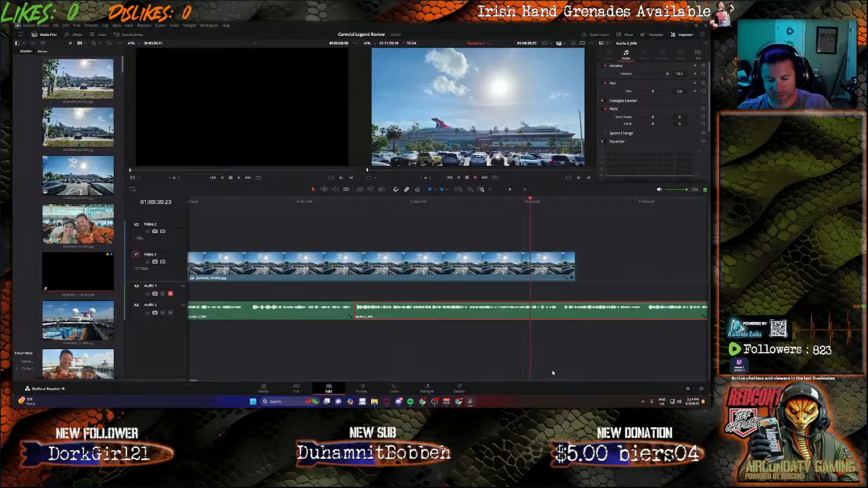
Step: Extend the parking-lot photo clip's end so it runs up to the selfie photo
{"action": "left_click", "coordinate": [493, 202]}
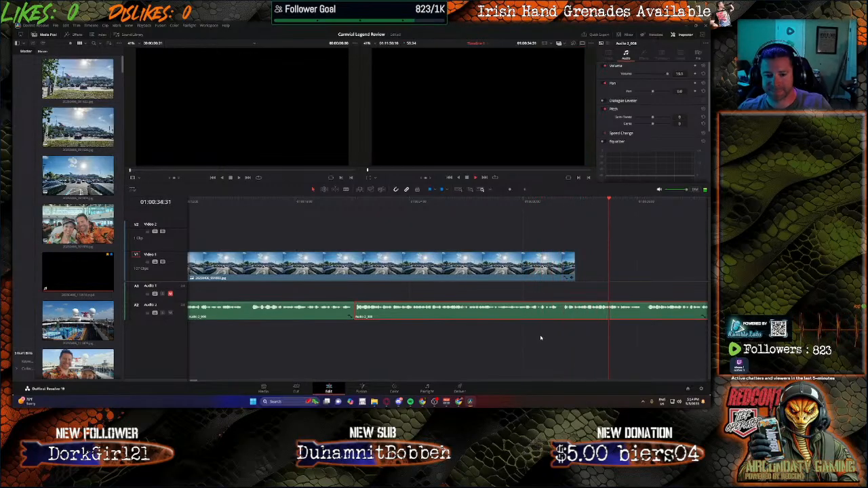
{"action": "scroll", "coordinate": [514, 350], "scroll_direction": "down", "scroll_amount": 3}
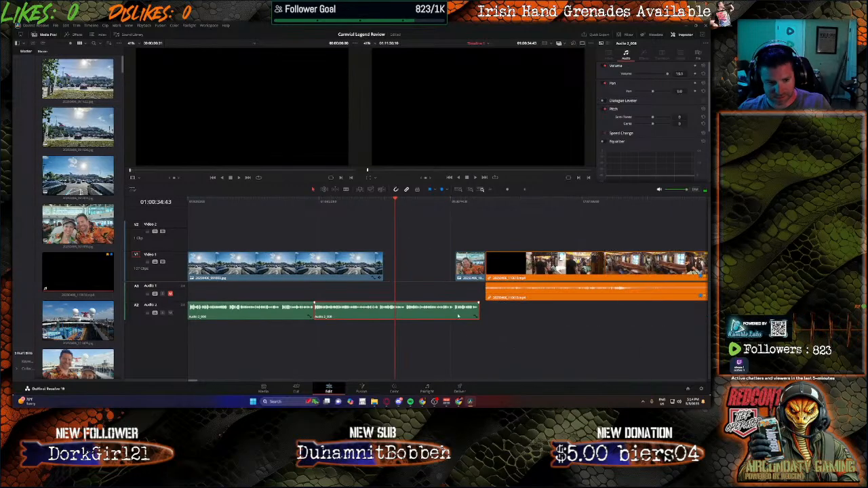
{"action": "key", "text": "space"}
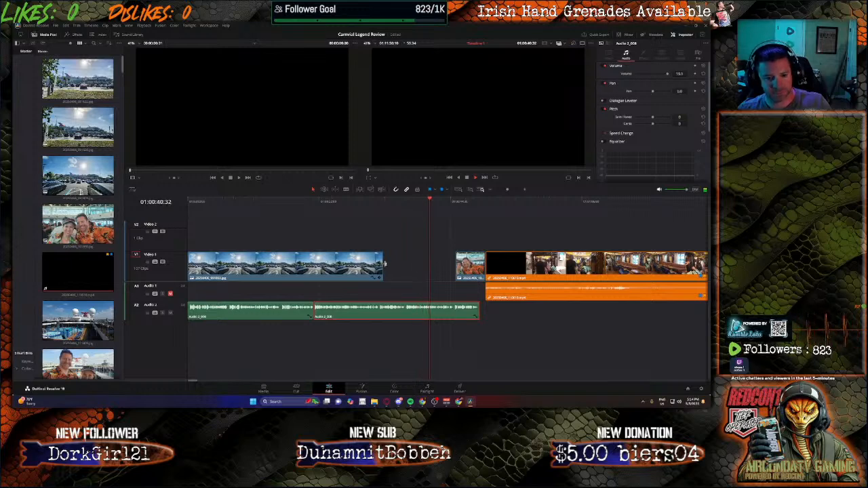
{"action": "left_click", "coordinate": [385, 264]}
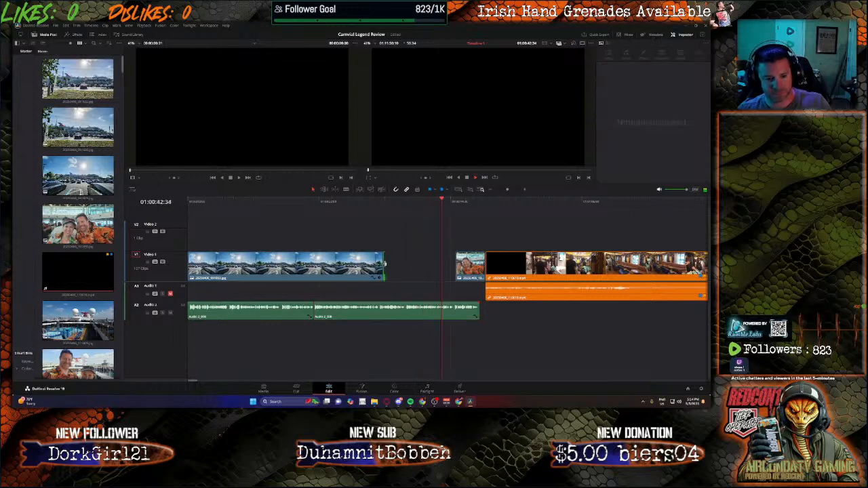
{"action": "left_click_drag", "start_coordinate": [384, 264], "coordinate": [454, 271]}
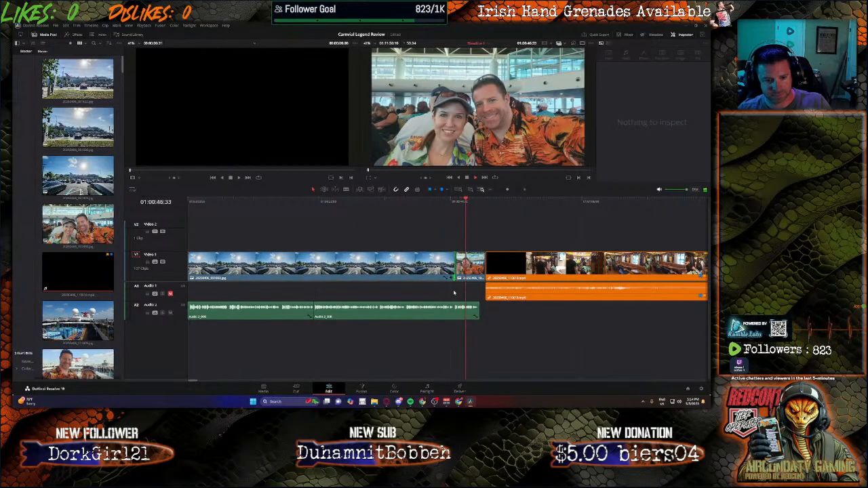
Step: Select the selfie photo and all clips after it and move them further along the timeline
{"action": "left_click", "coordinate": [469, 269]}
{"action": "left_click_drag", "start_coordinate": [475, 240], "coordinate": [710, 300]}
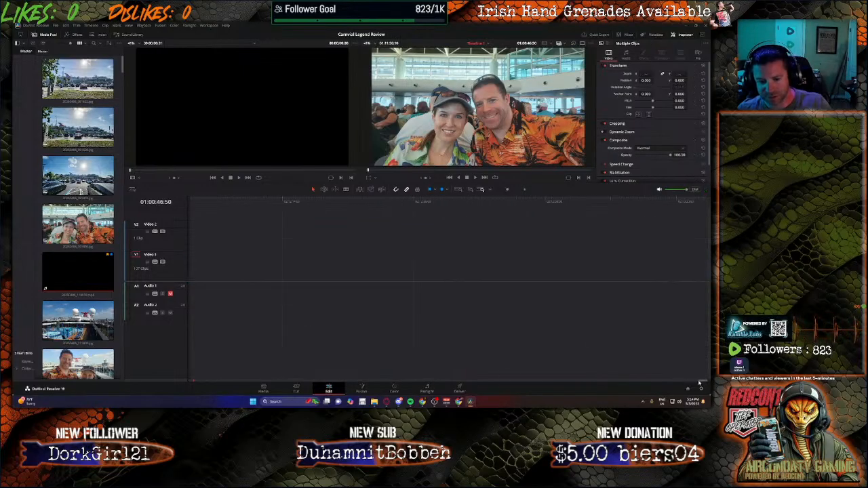
{"action": "left_click_drag", "start_coordinate": [699, 383], "coordinate": [190, 316]}
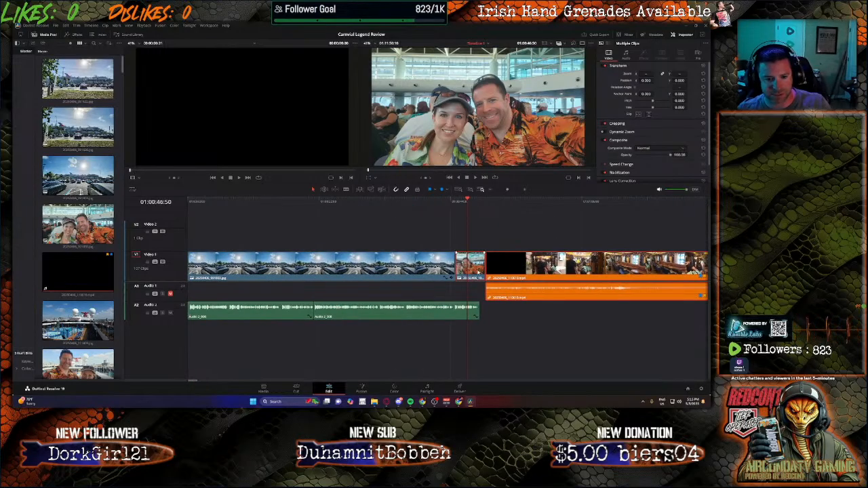
{"action": "left_click_drag", "start_coordinate": [478, 272], "coordinate": [591, 277]}
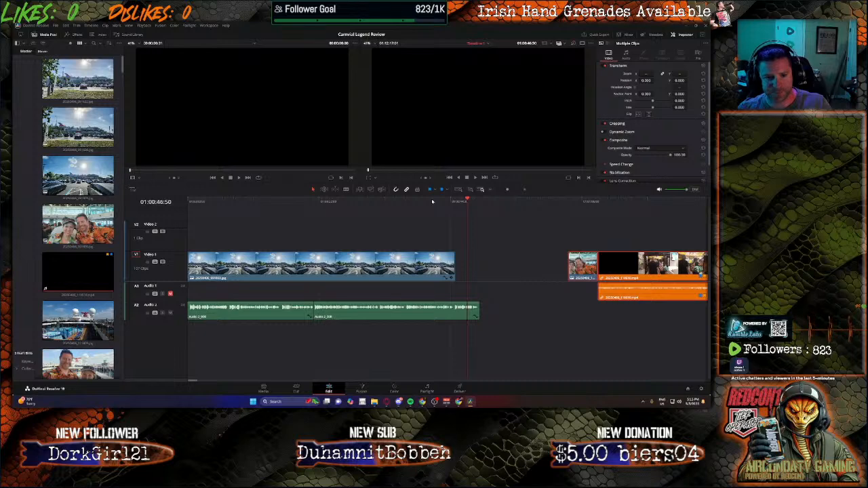
Step: Switch to the Fairlight page and enlarge the timeline area
{"action": "key", "text": "space"}
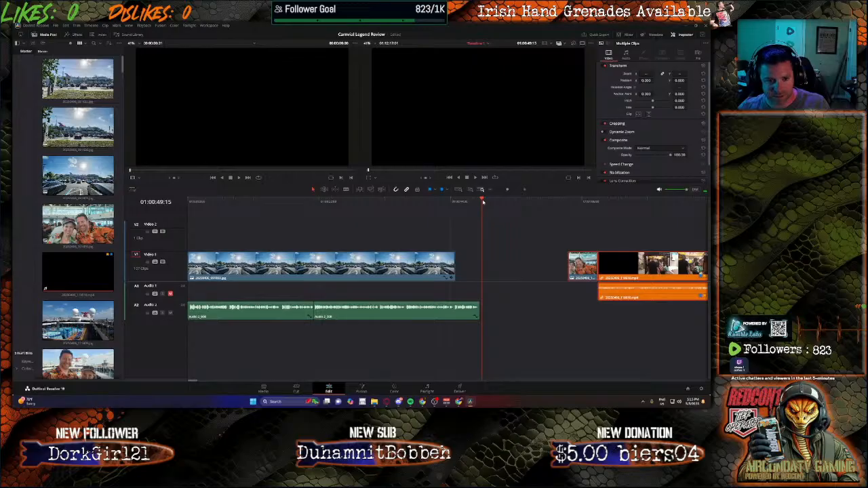
{"action": "left_click_drag", "start_coordinate": [483, 201], "coordinate": [481, 202]}
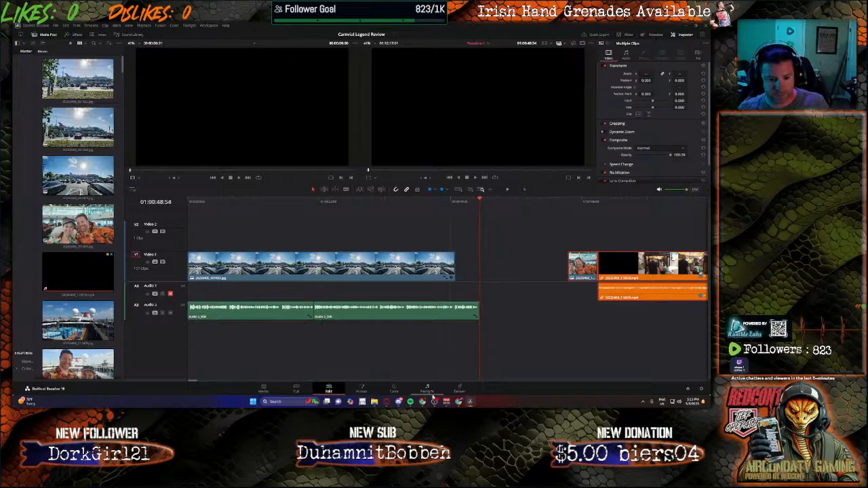
{"action": "left_click", "coordinate": [427, 390]}
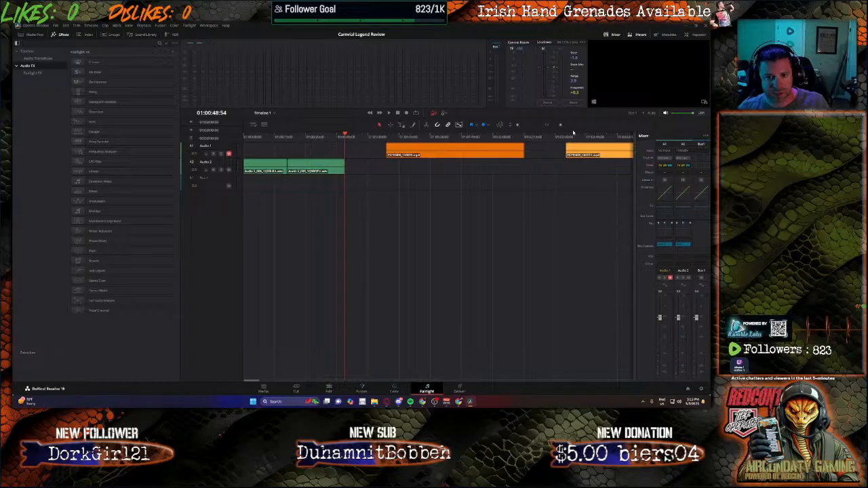
{"action": "left_click_drag", "start_coordinate": [578, 119], "coordinate": [577, 201]}
{"action": "left_click_drag", "start_coordinate": [588, 147], "coordinate": [471, 145]}
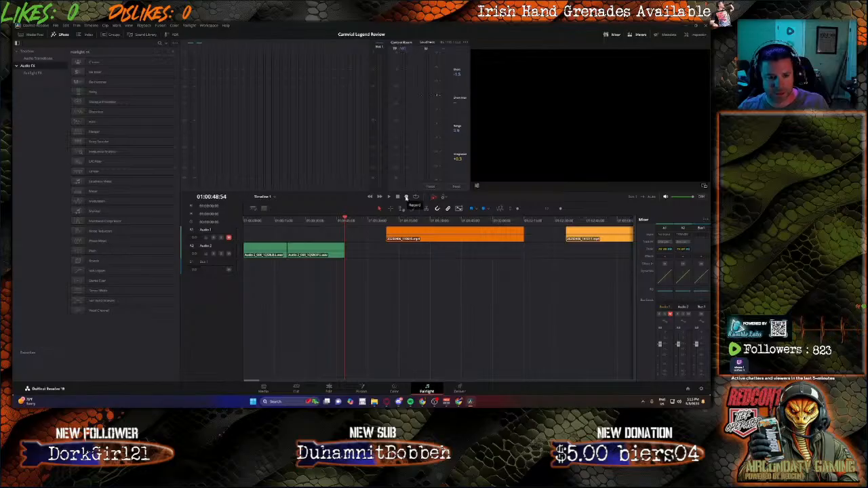
Step: Try recording from the playhead, then move the playhead back to the end of the existing voice-over
{"action": "left_click", "coordinate": [406, 197]}
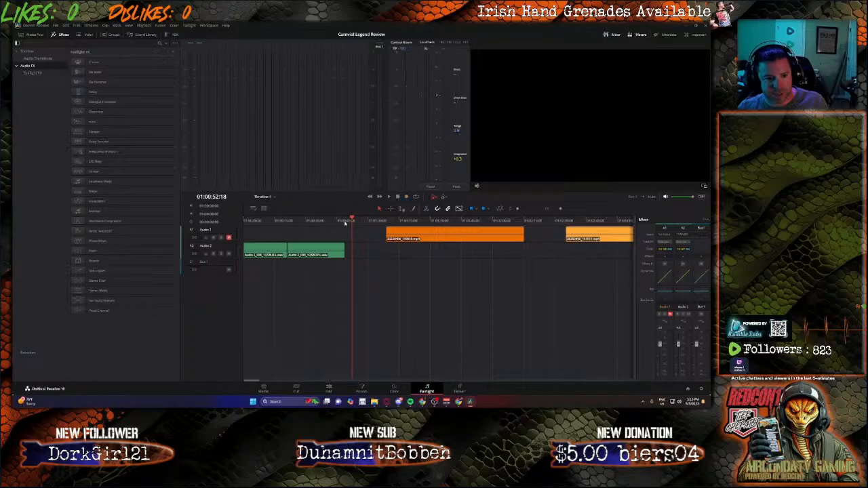
{"action": "left_click_drag", "start_coordinate": [353, 220], "coordinate": [346, 221]}
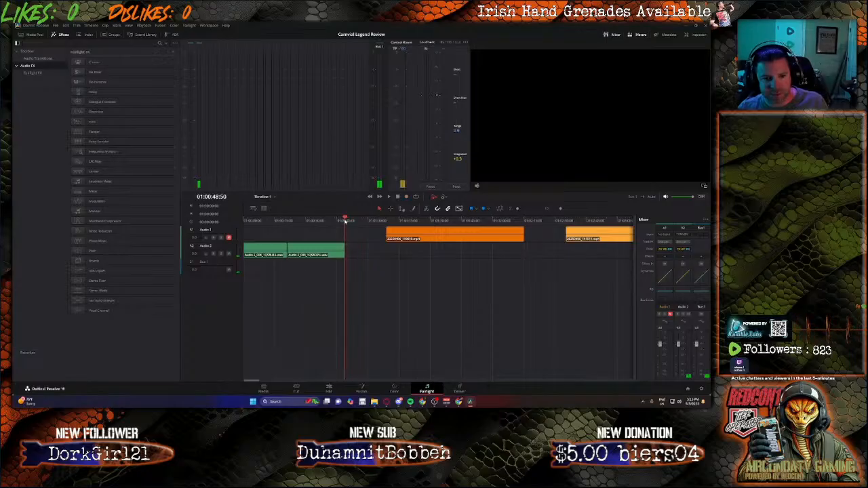
Step: Open the Audio 2 track's input patching and patch the first audio input to it
{"action": "left_click", "coordinate": [675, 235]}
{"action": "left_click", "coordinate": [683, 236]}
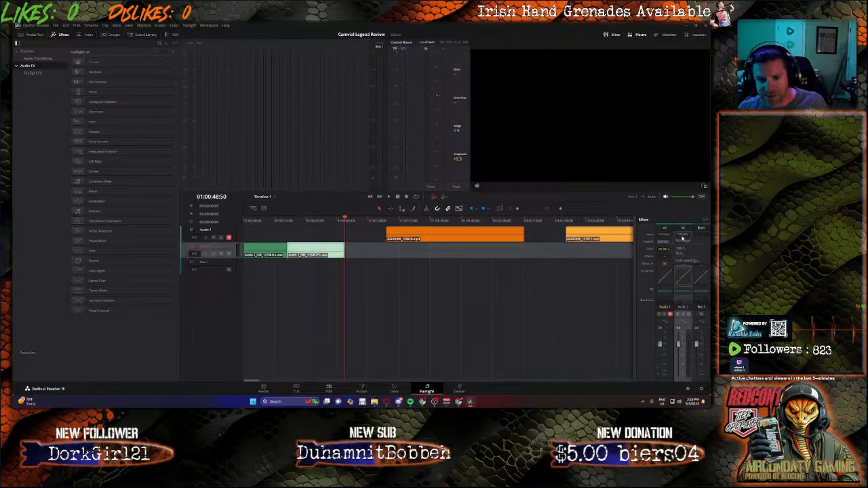
{"action": "left_click", "coordinate": [681, 250]}
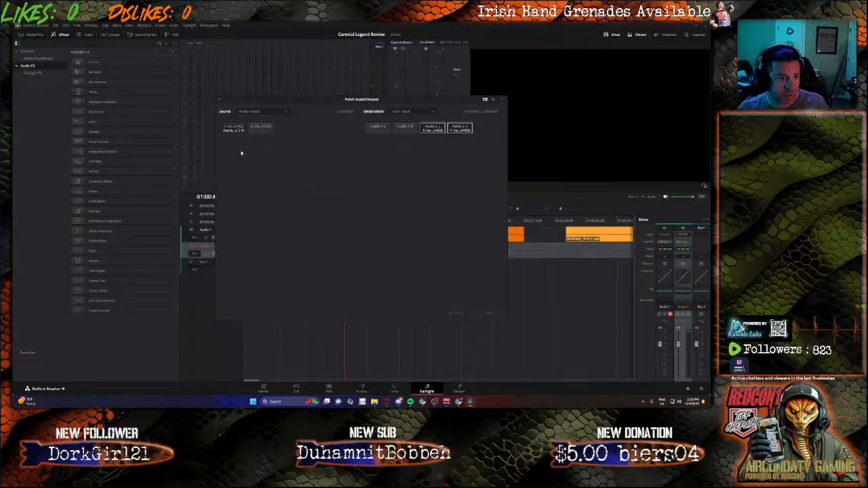
{"action": "left_click", "coordinate": [231, 131]}
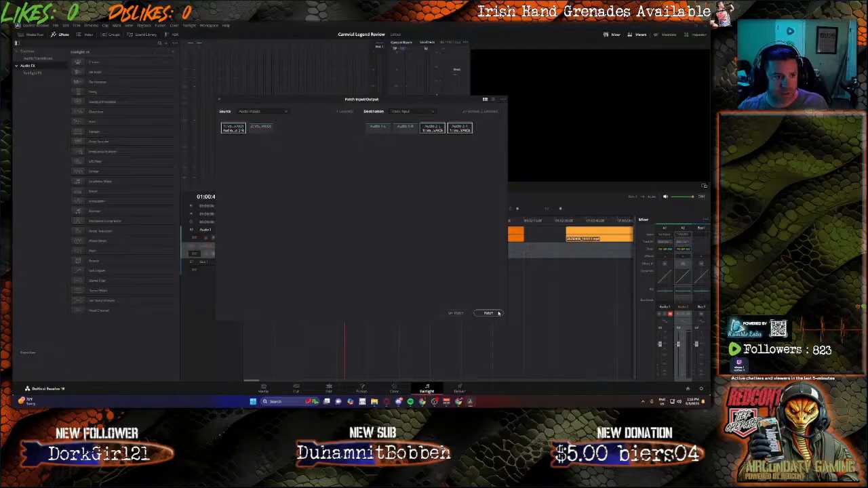
{"action": "left_click", "coordinate": [500, 313]}
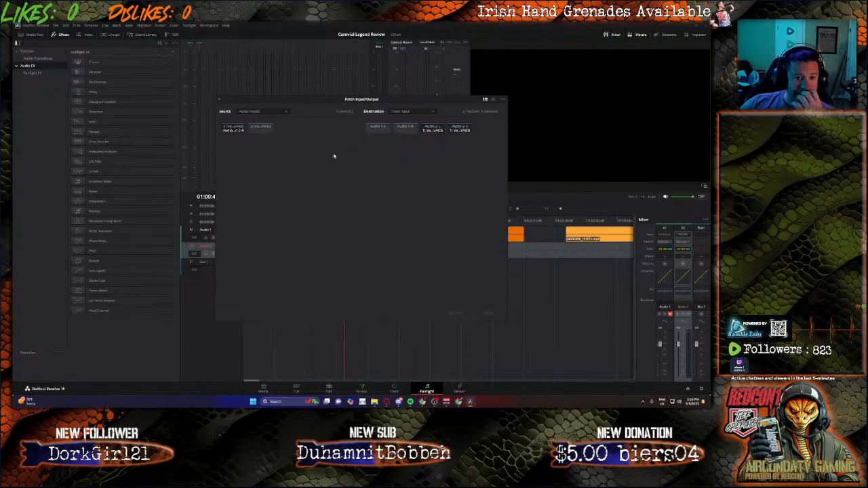
Step: Un-patch and re-patch the voice input to Audio 2, then close the Patch Input/Output window
{"action": "left_click_drag", "start_coordinate": [288, 97], "coordinate": [450, 124]}
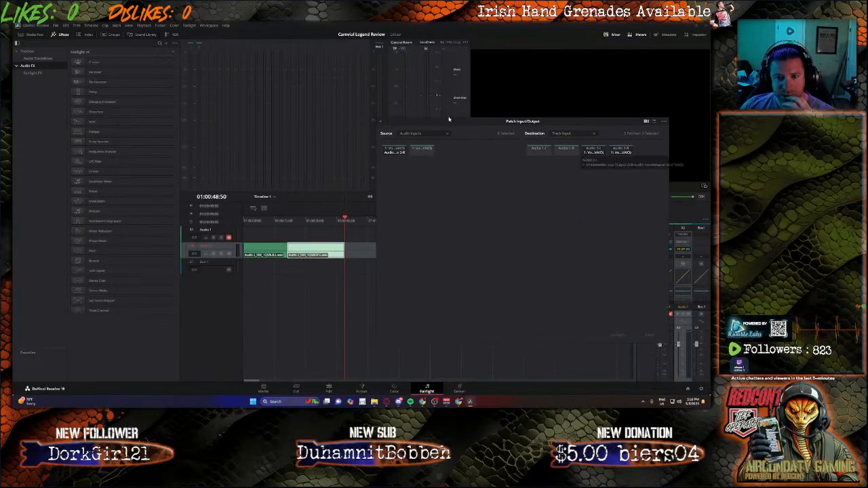
{"action": "left_click", "coordinate": [392, 151]}
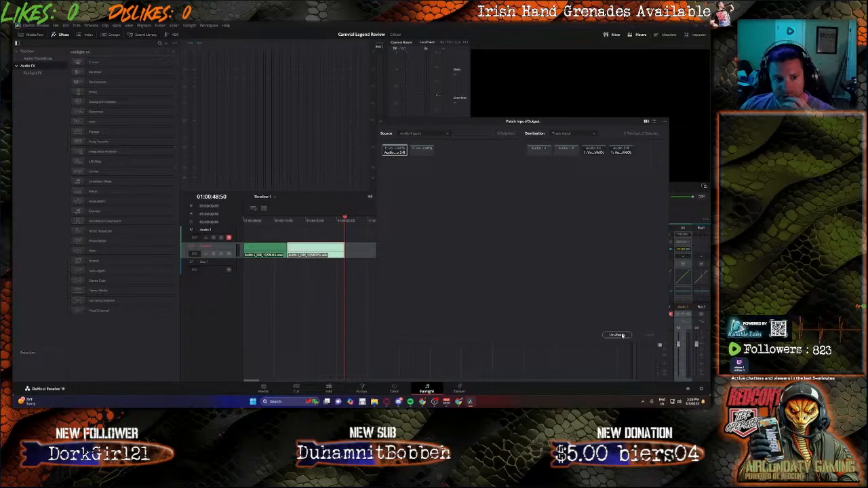
{"action": "left_click", "coordinate": [617, 335]}
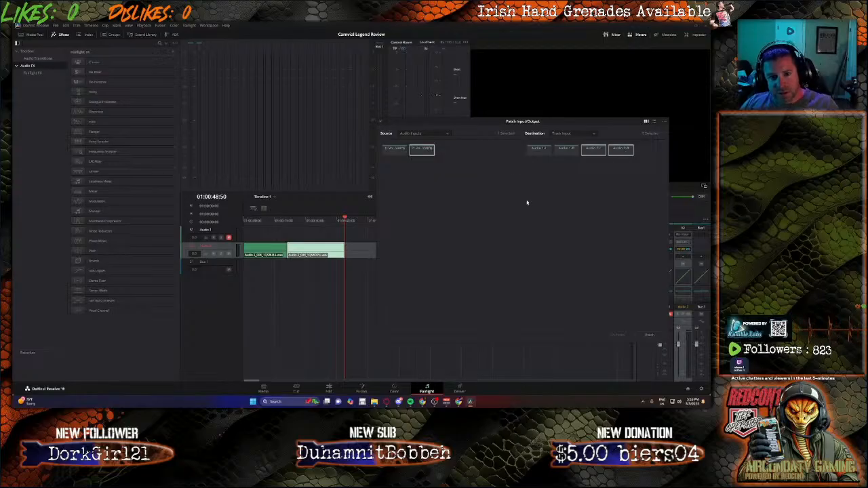
{"action": "left_click", "coordinate": [649, 335]}
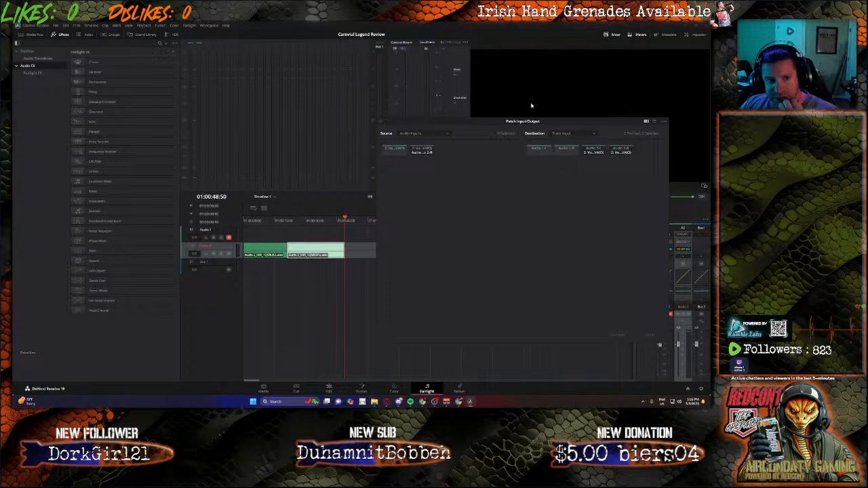
{"action": "left_click_drag", "start_coordinate": [493, 120], "coordinate": [475, 124]}
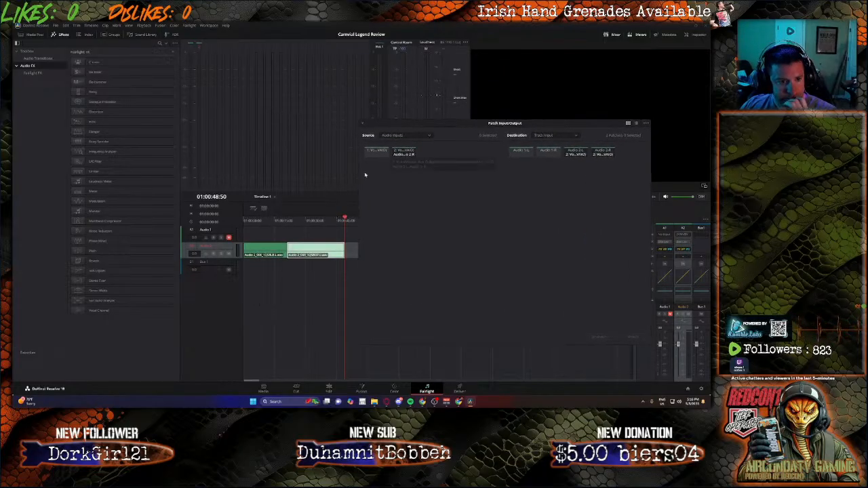
{"action": "left_click", "coordinate": [405, 152]}
{"action": "left_click", "coordinate": [381, 155]}
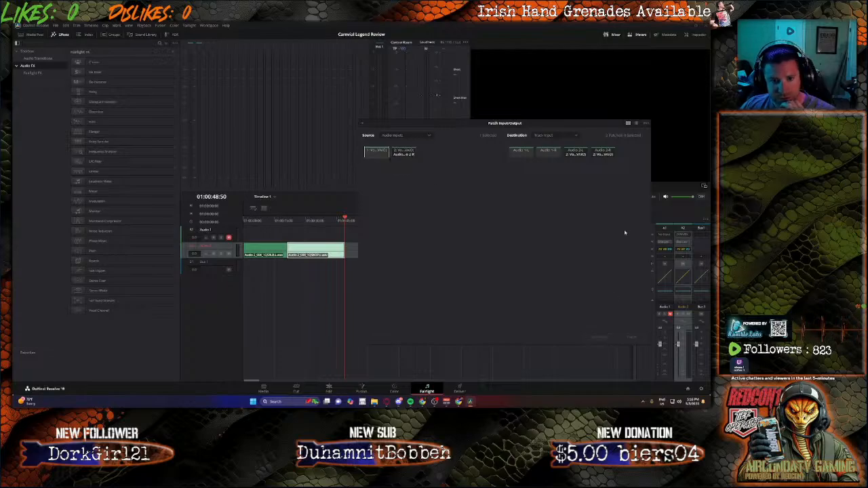
{"action": "left_click", "coordinate": [361, 124]}
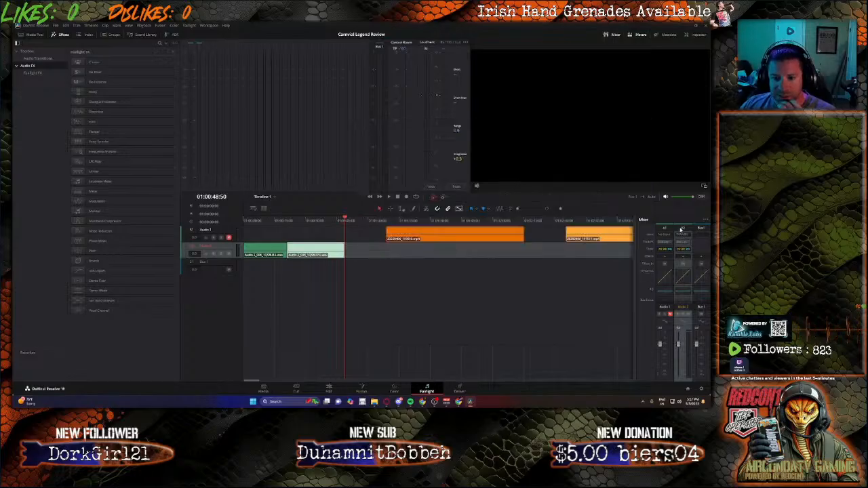
Step: Reopen Audio 2's input patching, un-patch it, patch the first voice input to Audio 2 and close the window
{"action": "right_click", "coordinate": [681, 229]}
{"action": "left_click", "coordinate": [681, 231]}
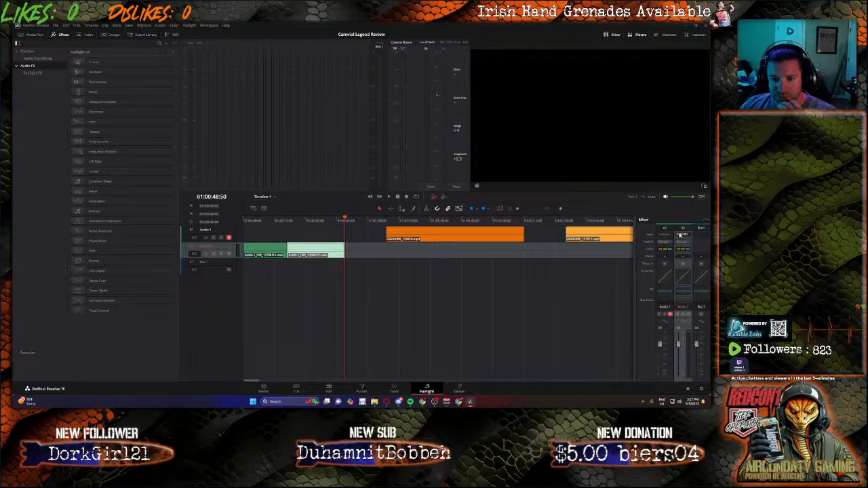
{"action": "left_click", "coordinate": [680, 236]}
{"action": "left_click", "coordinate": [680, 248]}
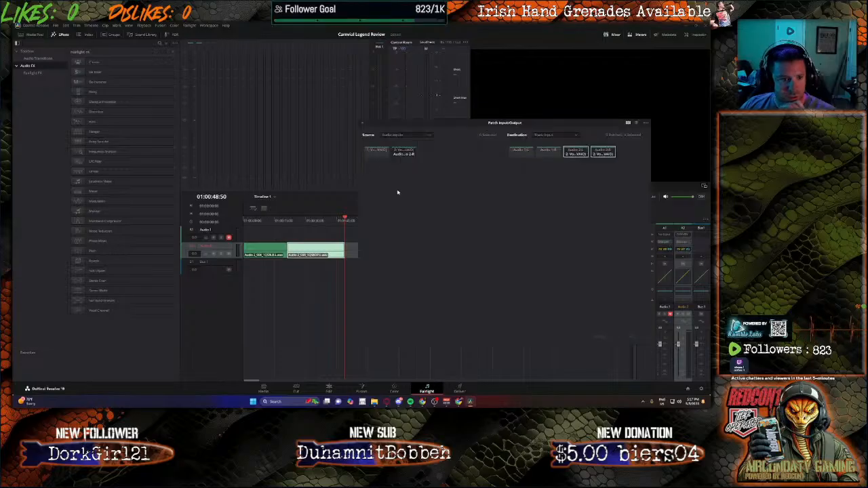
{"action": "left_click", "coordinate": [603, 336]}
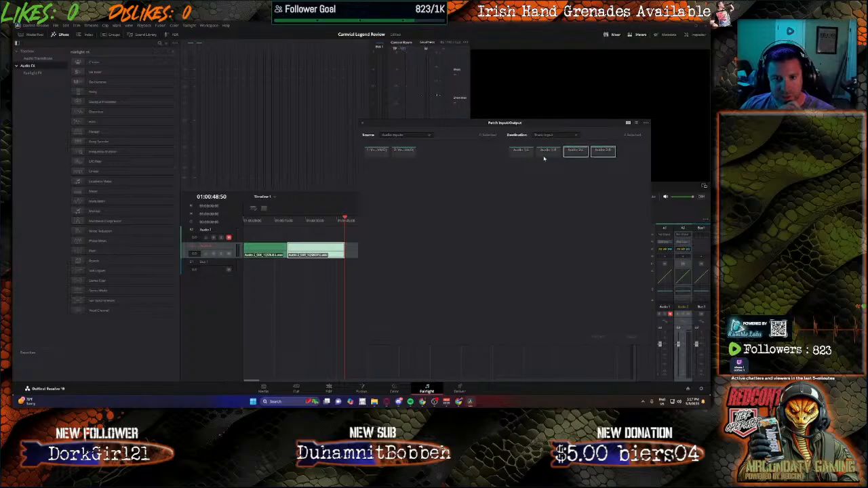
{"action": "left_click", "coordinate": [376, 150]}
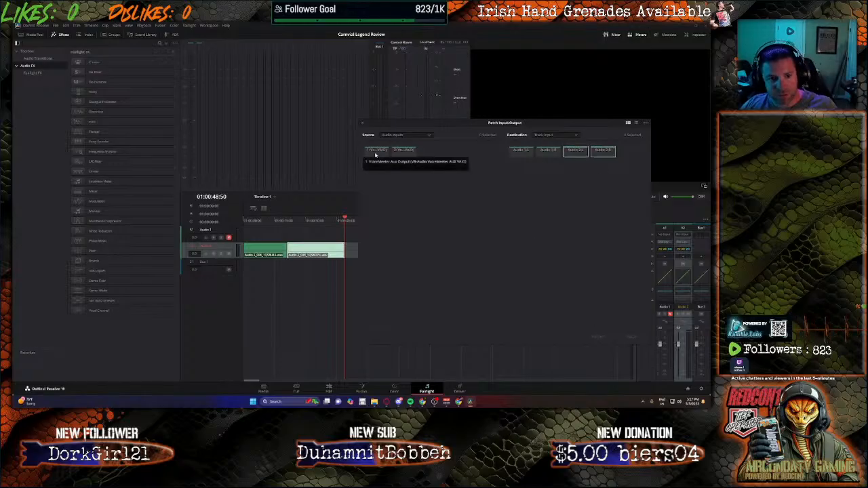
{"action": "left_click", "coordinate": [630, 336]}
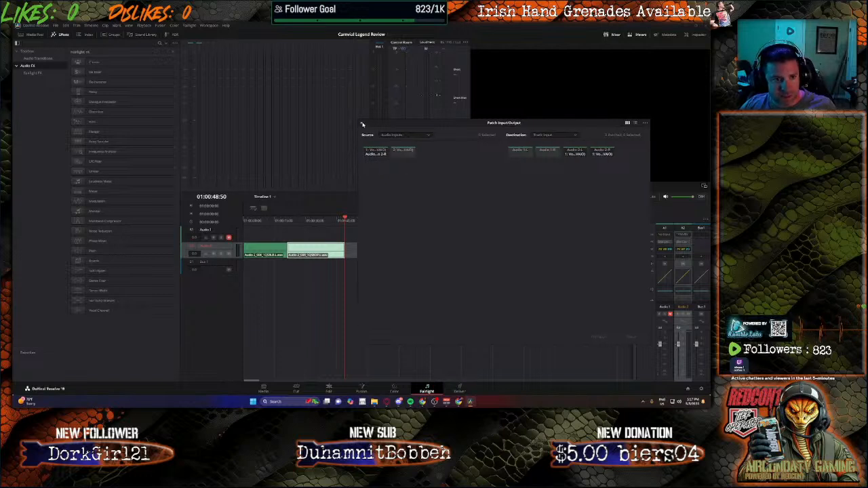
{"action": "left_click", "coordinate": [363, 123]}
Step: Arm Audio 2 for recording and record the narration over the timeline, then stop
{"action": "left_click", "coordinate": [213, 253]}
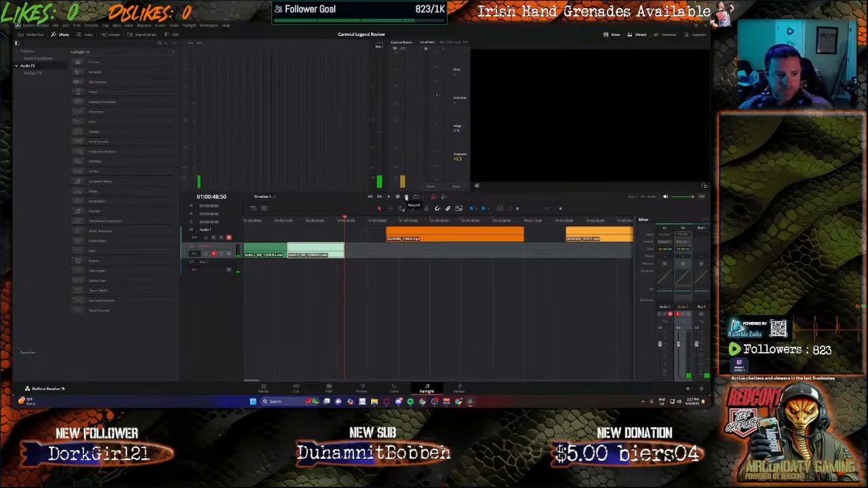
{"action": "left_click", "coordinate": [407, 197]}
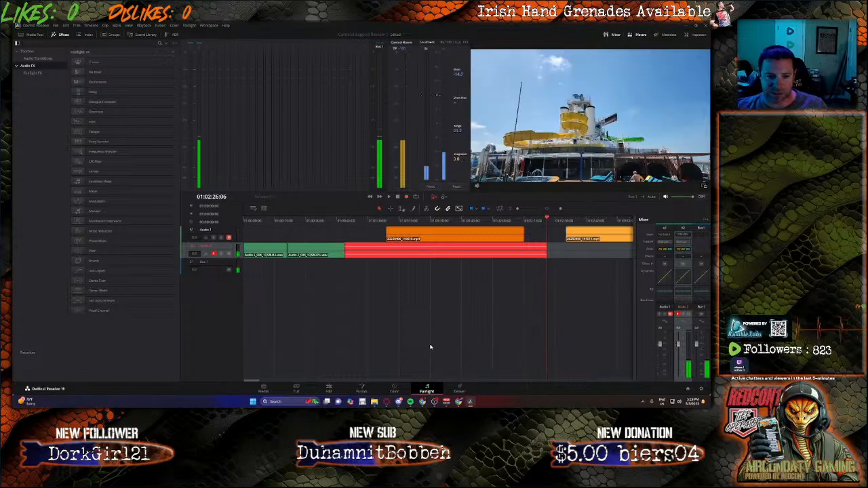
{"action": "key", "text": "space"}
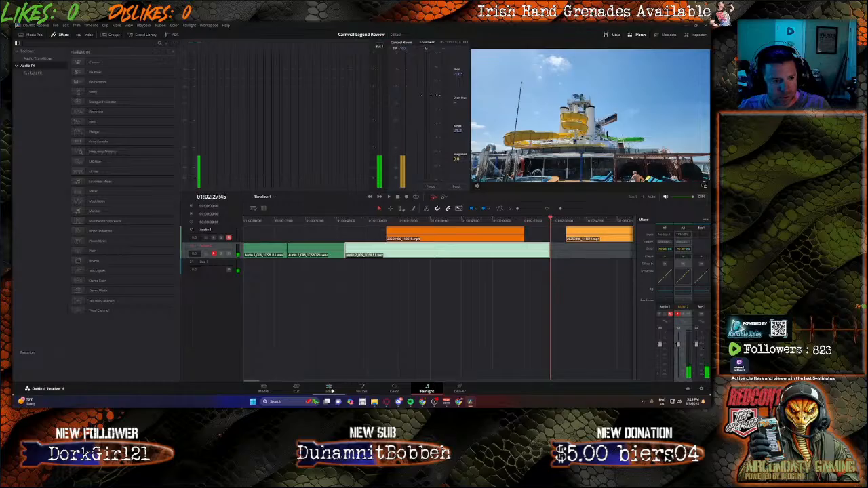
Step: On the Edit page, select the recorded narration clip on Audio 2 and adjust its volume in the inspector
{"action": "left_click", "coordinate": [329, 391]}
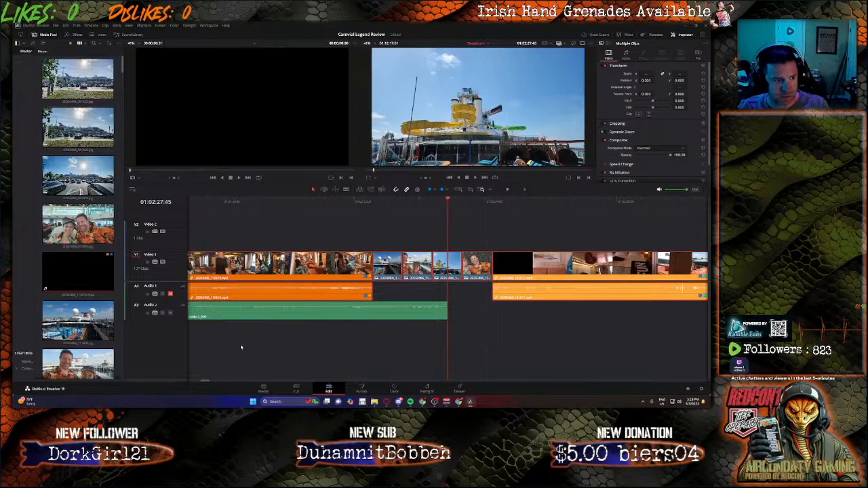
{"action": "scroll", "coordinate": [278, 350], "scroll_direction": "down", "scroll_amount": 4}
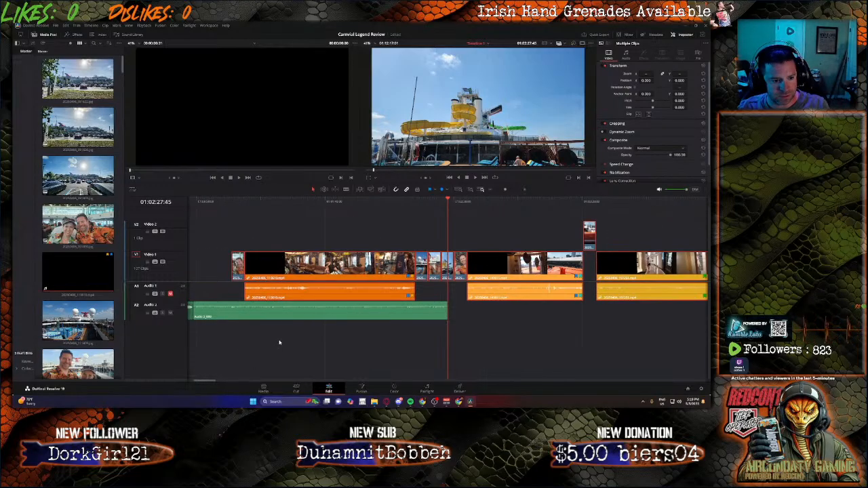
{"action": "scroll", "coordinate": [277, 343], "scroll_direction": "down", "scroll_amount": 3}
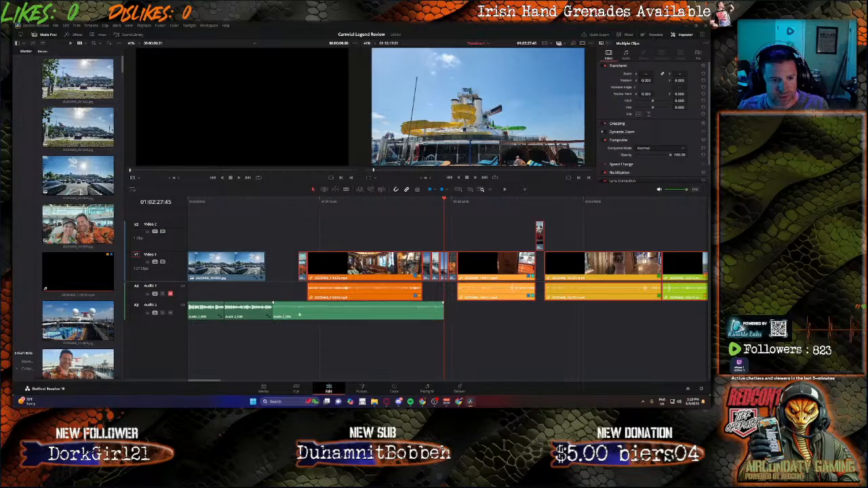
{"action": "left_click", "coordinate": [258, 310]}
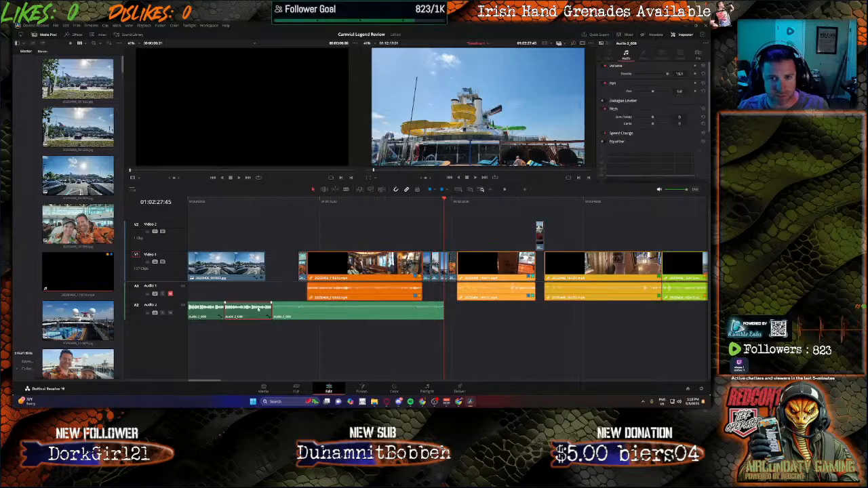
{"action": "left_click", "coordinate": [324, 312]}
{"action": "left_click_drag", "start_coordinate": [678, 73], "coordinate": [670, 73]}
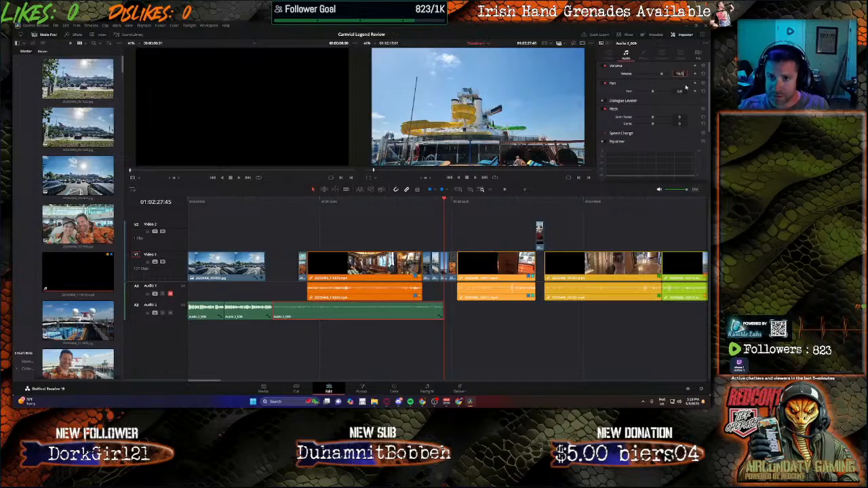
{"action": "left_click", "coordinate": [506, 356]}
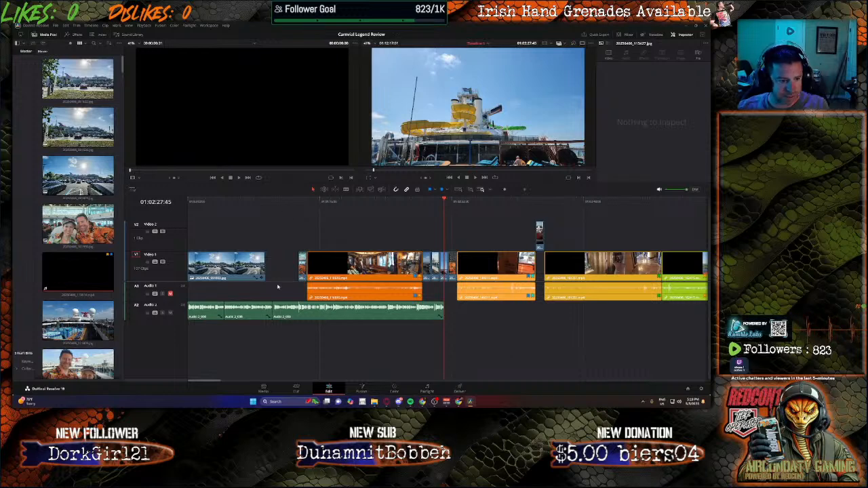
Step: Play from the parking-lot photo and lengthen that photo clip's end toward the selfie photo
{"action": "left_click", "coordinate": [282, 309]}
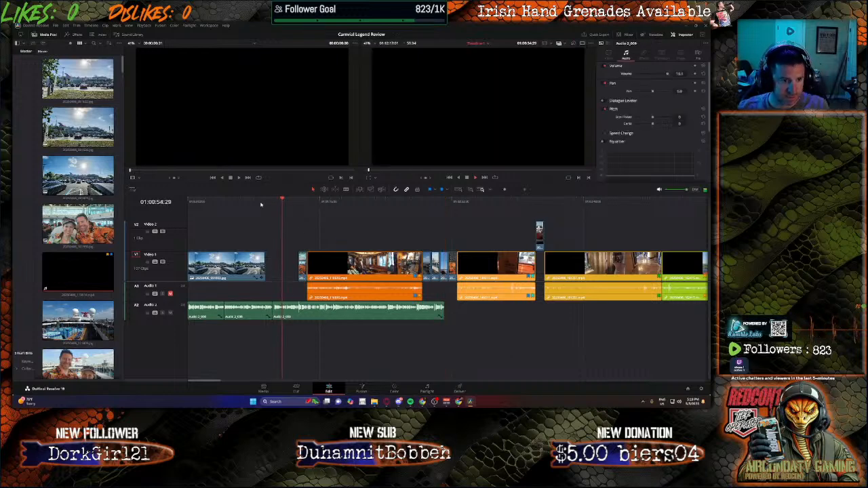
{"action": "left_click", "coordinate": [260, 205]}
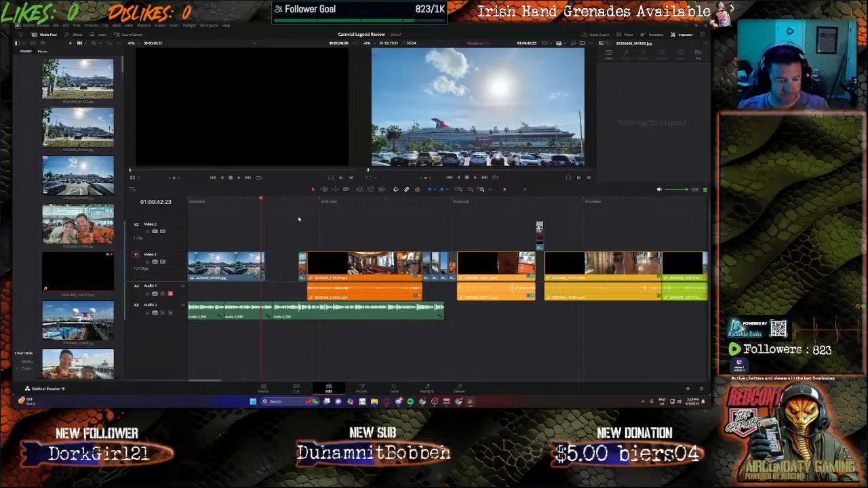
{"action": "key", "text": "space"}
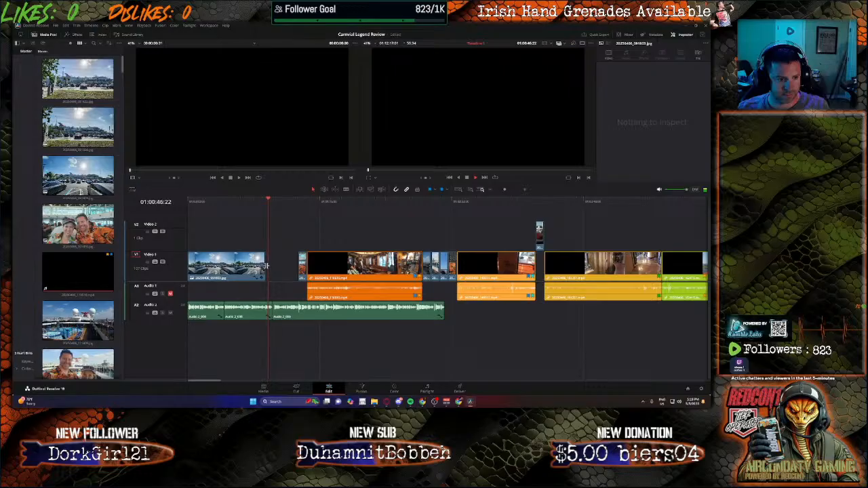
{"action": "left_click_drag", "start_coordinate": [265, 266], "coordinate": [281, 266]}
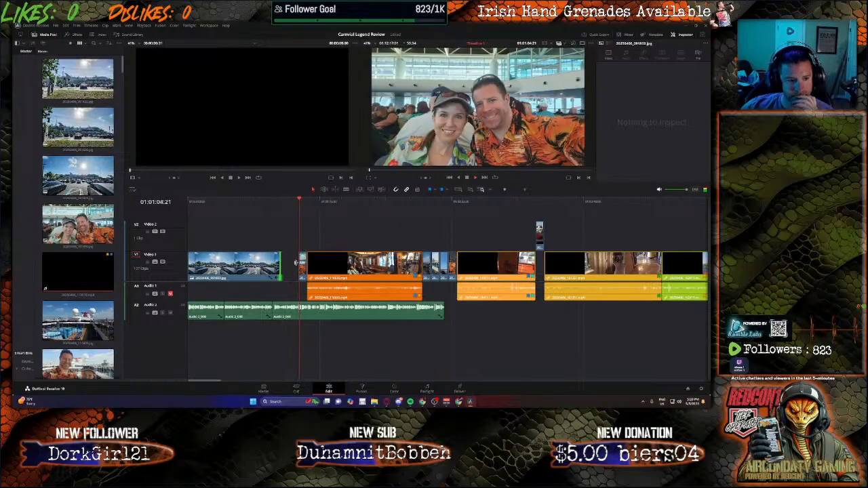
{"action": "left_click_drag", "start_coordinate": [281, 263], "coordinate": [289, 263]}
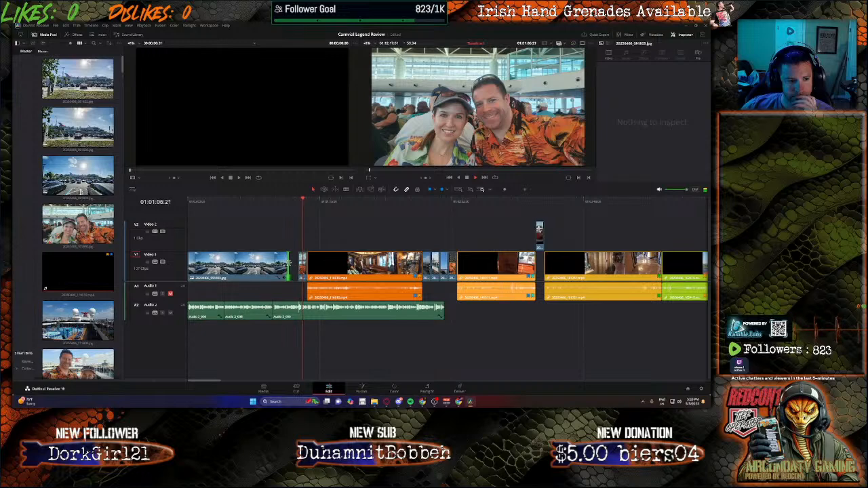
Step: Select the clips from the first cabin video onward and shift them right to open space after the selfie photo
{"action": "left_click", "coordinate": [347, 264]}
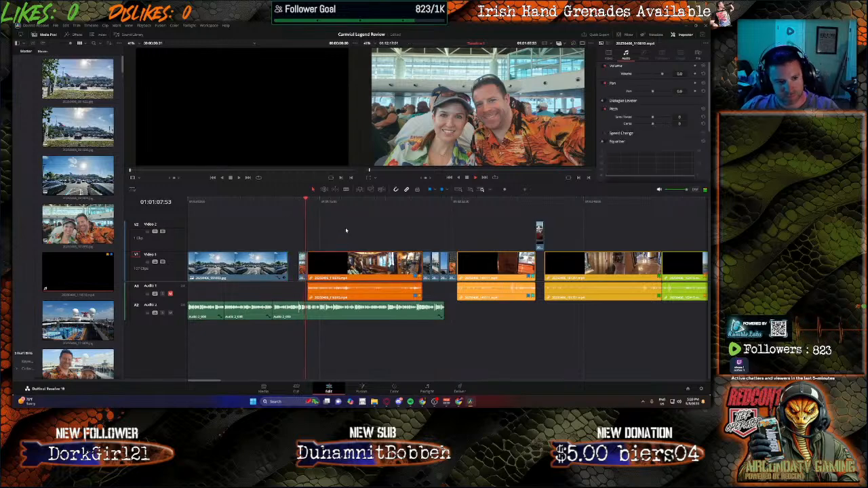
{"action": "left_click", "coordinate": [344, 229]}
{"action": "key", "text": "space"}
{"action": "left_click", "coordinate": [407, 362]}
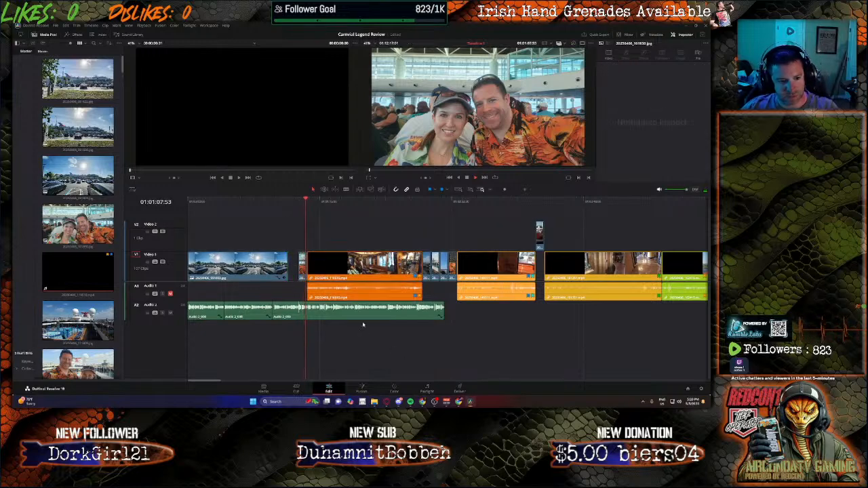
{"action": "left_click_drag", "start_coordinate": [335, 231], "coordinate": [708, 283]}
{"action": "left_click_drag", "start_coordinate": [685, 385], "coordinate": [193, 355]}
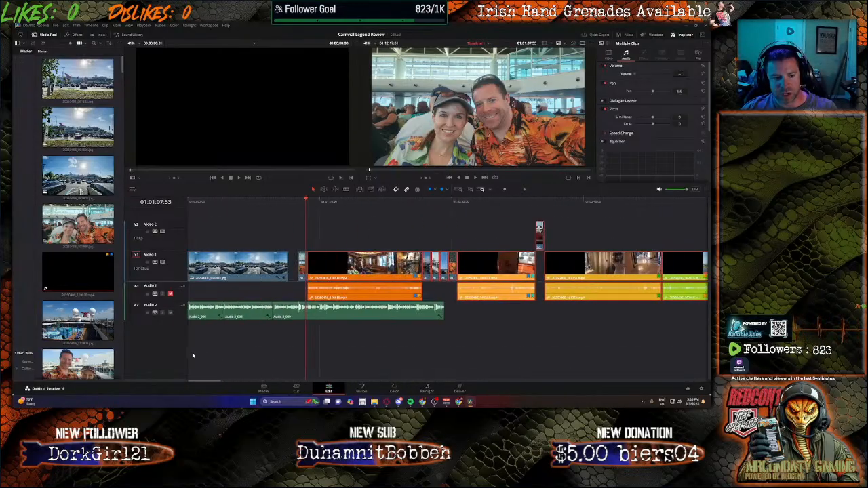
{"action": "left_click_drag", "start_coordinate": [324, 272], "coordinate": [418, 273]}
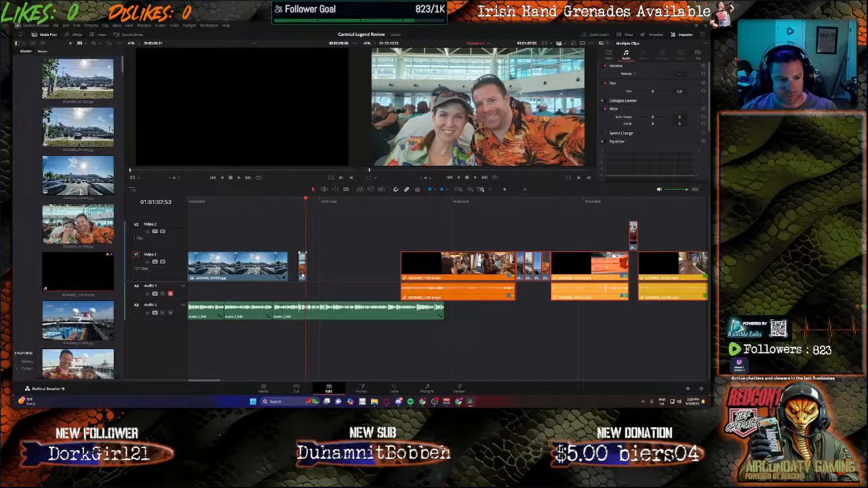
Step: Move the selfie photo right into the gap and lengthen the parking-lot photo's end toward it
{"action": "left_click_drag", "start_coordinate": [301, 266], "coordinate": [343, 267]}
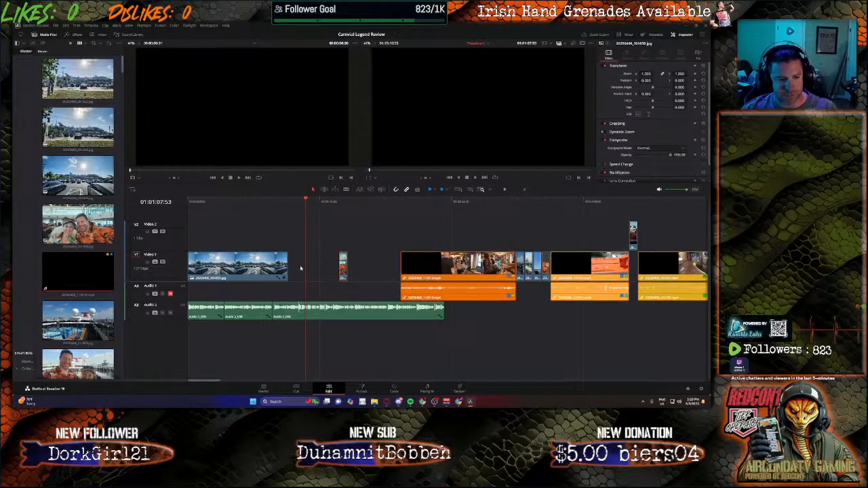
{"action": "left_click_drag", "start_coordinate": [289, 202], "coordinate": [285, 201]}
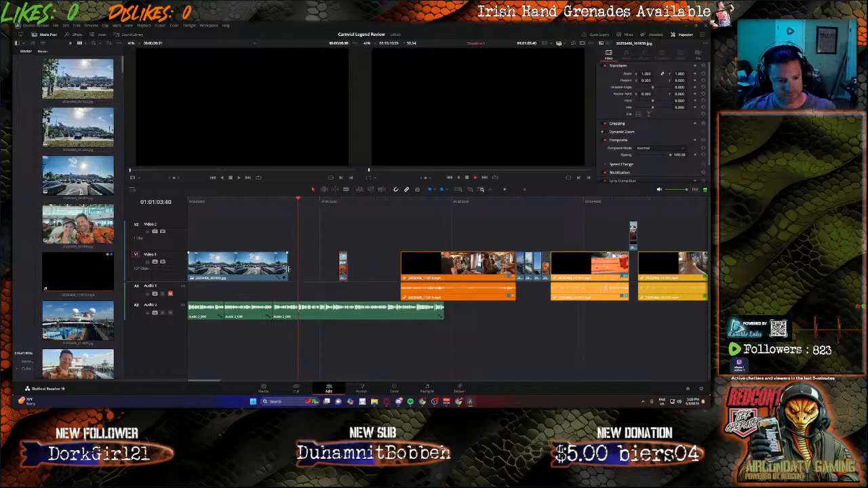
{"action": "left_click_drag", "start_coordinate": [287, 269], "coordinate": [373, 269]}
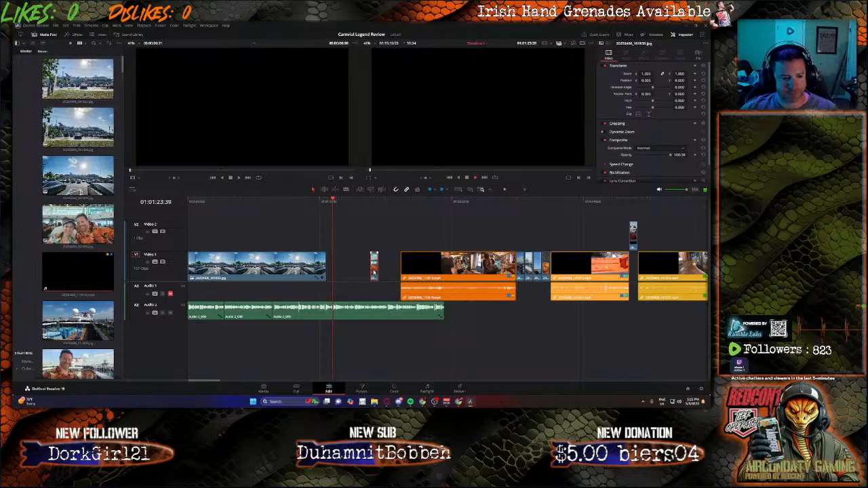
{"action": "left_click_drag", "start_coordinate": [325, 269], "coordinate": [390, 269]}
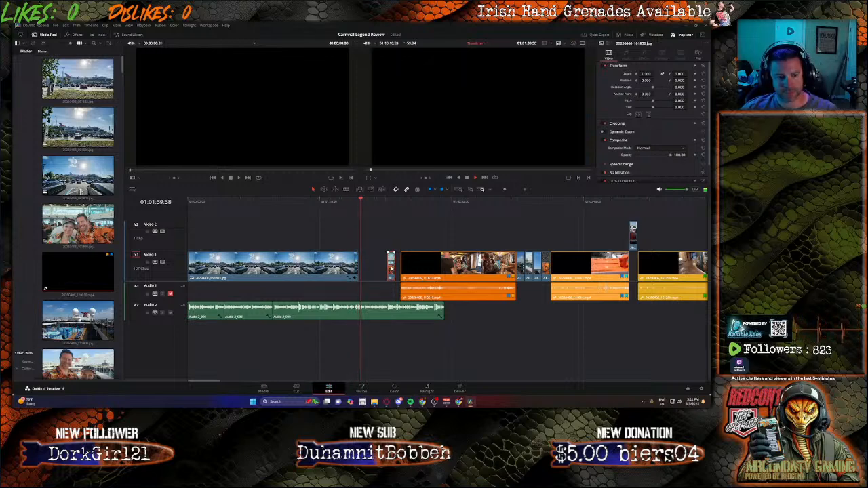
Step: Lengthen the parking-lot photo further so its end meets the selfie photo
{"action": "scroll", "coordinate": [658, 171], "scroll_direction": "down", "scroll_amount": 2}
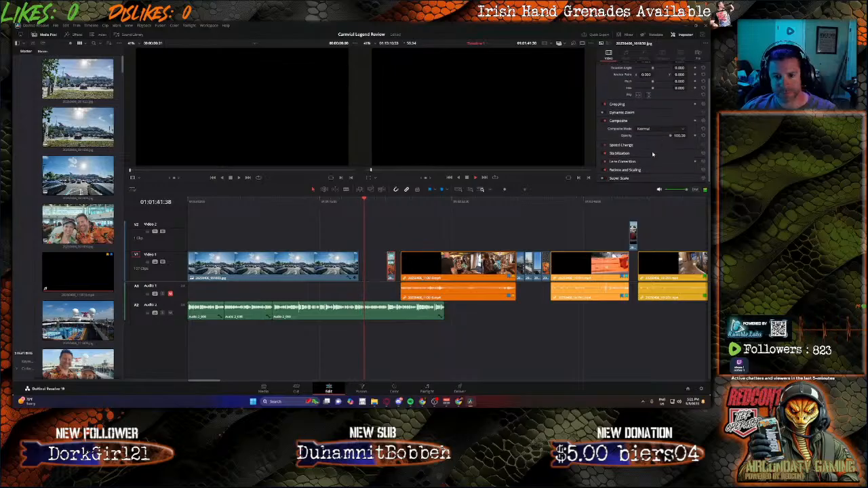
{"action": "left_click", "coordinate": [405, 312]}
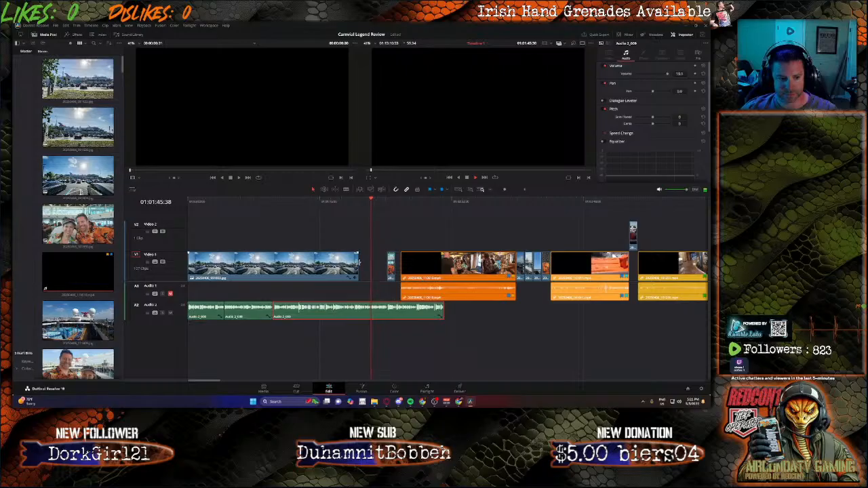
{"action": "left_click_drag", "start_coordinate": [358, 264], "coordinate": [377, 268]}
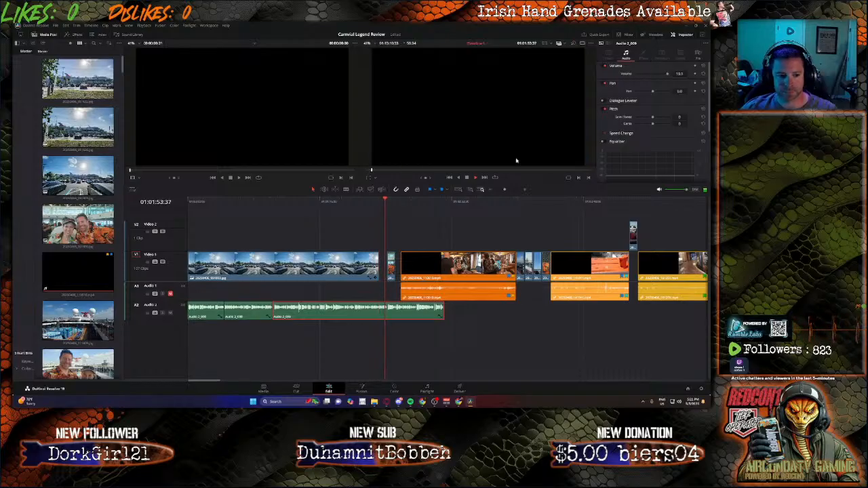
{"action": "left_click_drag", "start_coordinate": [392, 269], "coordinate": [387, 265]}
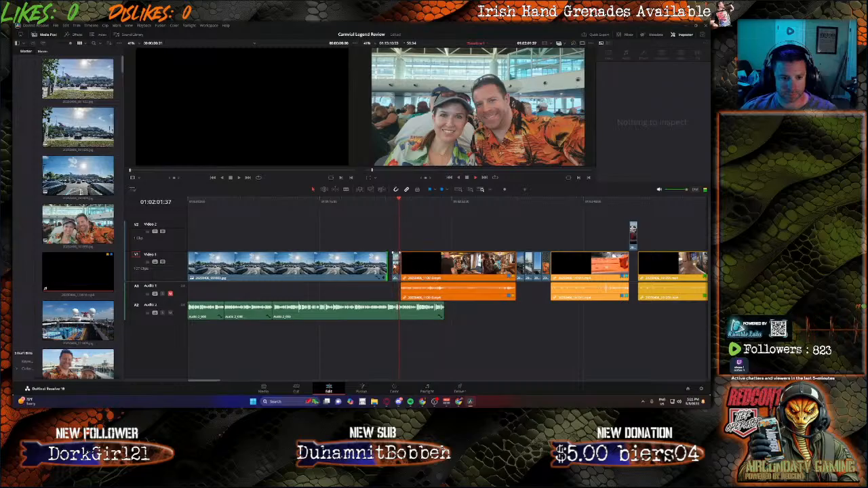
{"action": "left_click", "coordinate": [388, 203]}
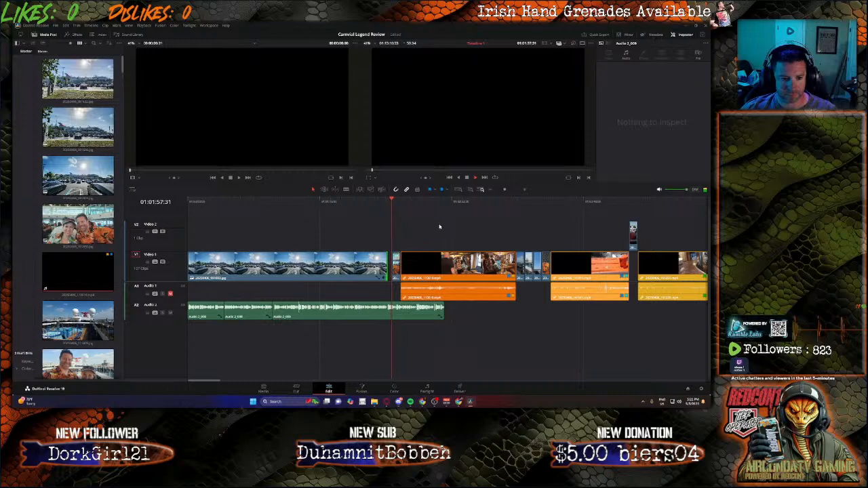
Step: Select the clips following the selfie photo and shift them right to open more space
{"action": "left_click_drag", "start_coordinate": [442, 232], "coordinate": [606, 298]}
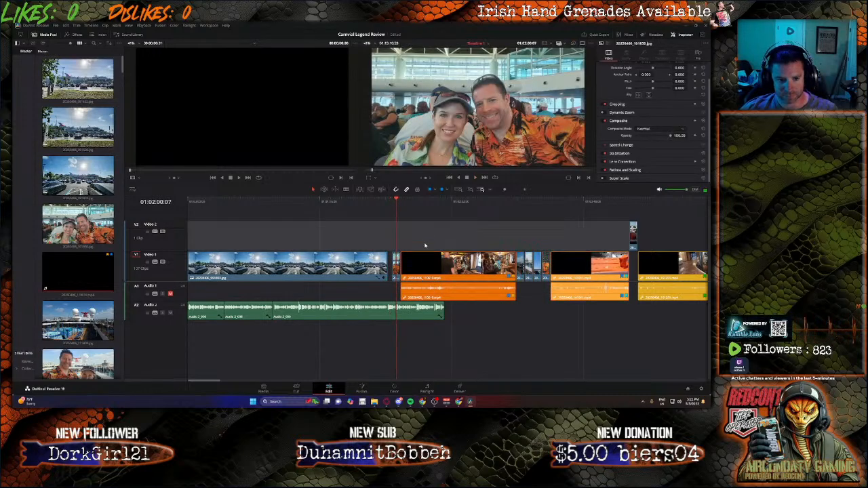
{"action": "left_click_drag", "start_coordinate": [423, 243], "coordinate": [706, 299]}
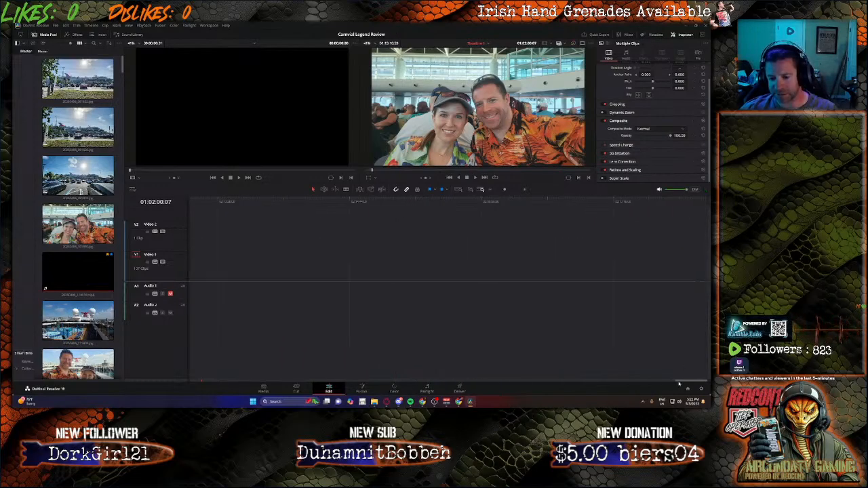
{"action": "left_click_drag", "start_coordinate": [678, 382], "coordinate": [191, 357]}
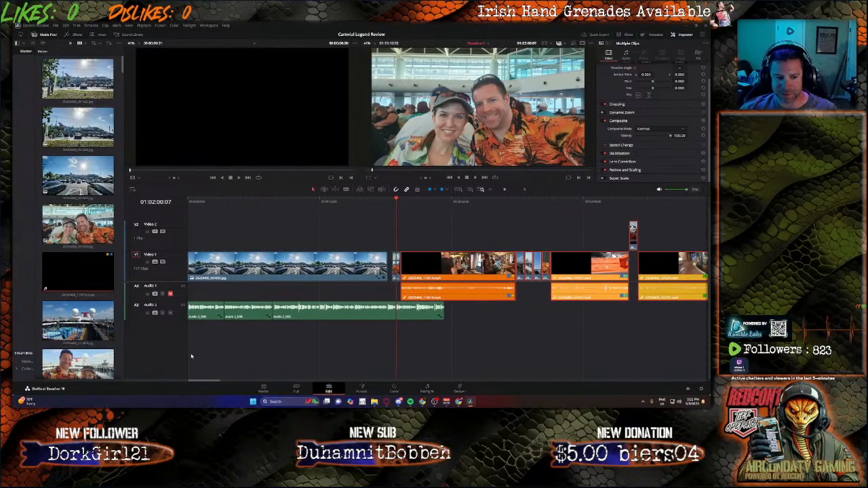
{"action": "left_click_drag", "start_coordinate": [442, 263], "coordinate": [499, 263]}
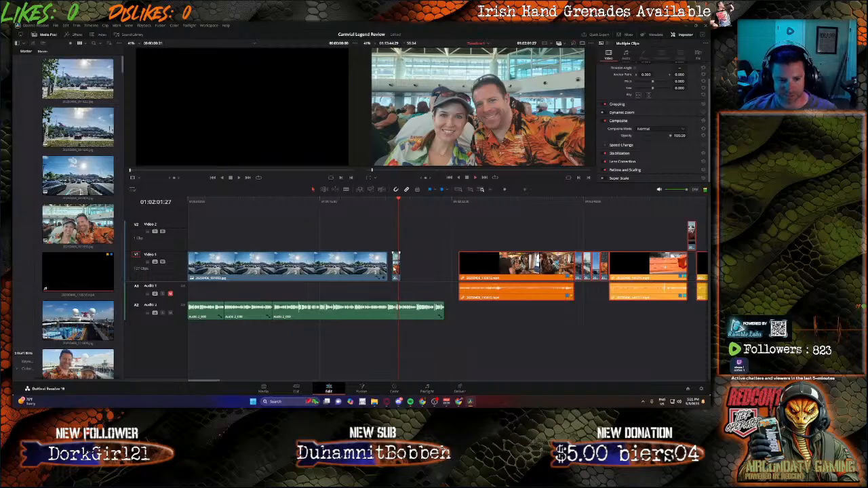
Step: Lengthen the selfie photo and move the following clips left to close up behind it
{"action": "mouse_move", "coordinate": [396, 266]}
{"action": "left_mouse_down"}
{"action": "mouse_move", "coordinate": [425, 270]}
{"action": "mouse_move", "coordinate": [400, 271]}
{"action": "left_mouse_up"}
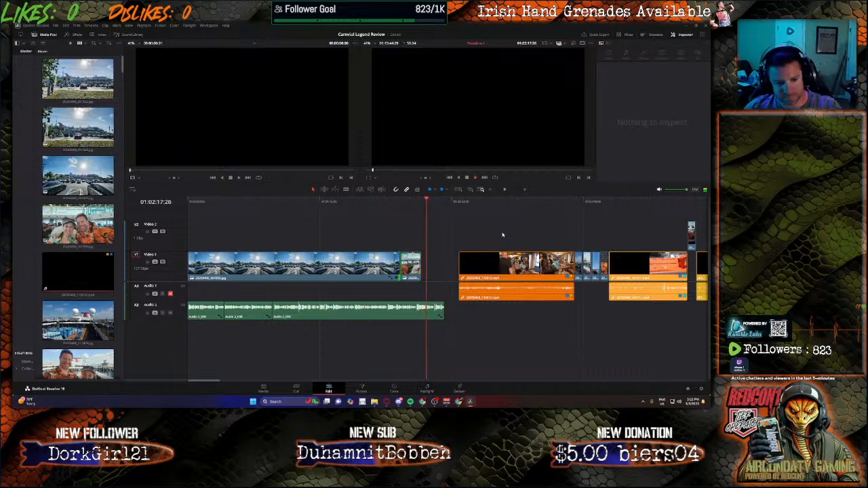
{"action": "left_click_drag", "start_coordinate": [466, 233], "coordinate": [709, 304]}
{"action": "left_click_drag", "start_coordinate": [676, 384], "coordinate": [188, 354]}
{"action": "left_click_drag", "start_coordinate": [487, 272], "coordinate": [453, 271]}
Step: Play back from the selfie photo and nudge the following clips slightly left against it
{"action": "left_click", "coordinate": [415, 202]}
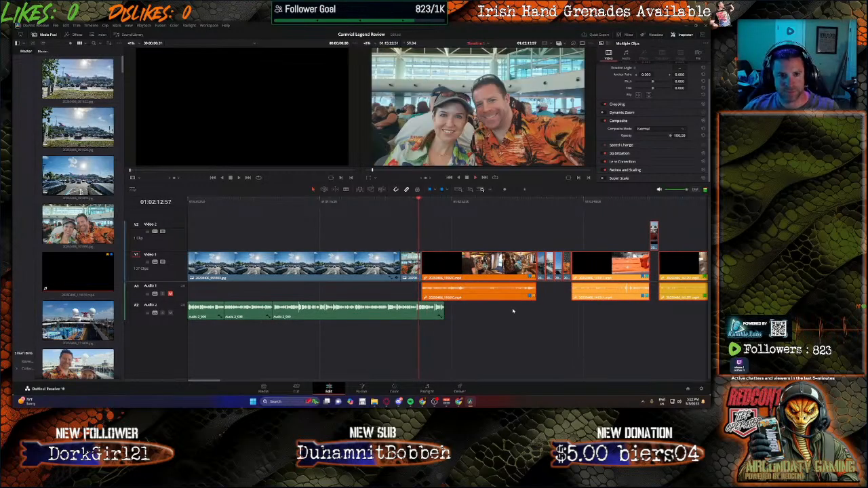
{"action": "left_click", "coordinate": [419, 273]}
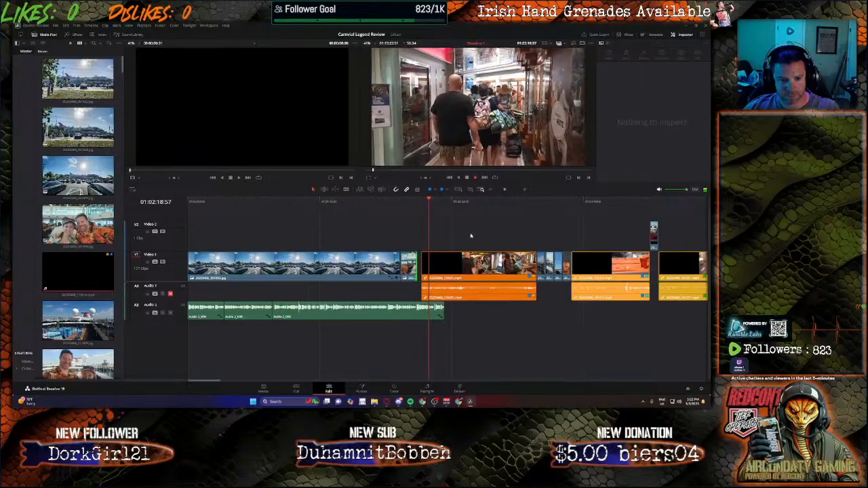
{"action": "key", "text": "space"}
{"action": "left_click_drag", "start_coordinate": [468, 235], "coordinate": [709, 308]}
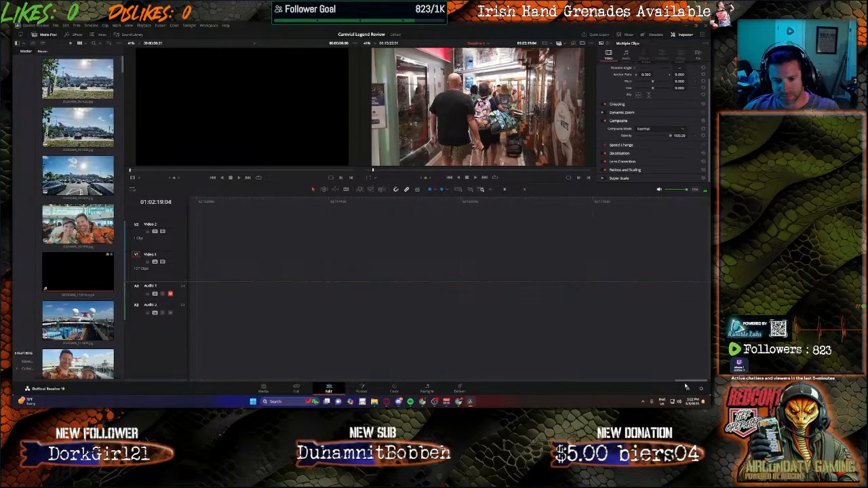
{"action": "left_click_drag", "start_coordinate": [689, 384], "coordinate": [190, 356]}
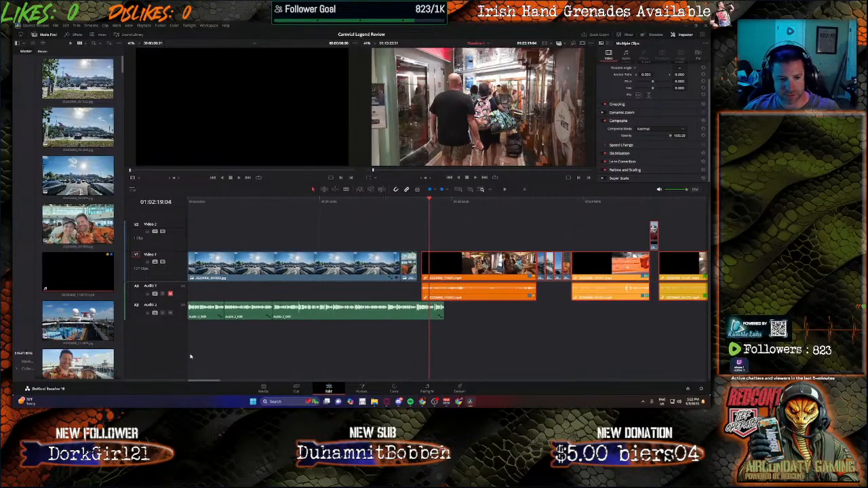
{"action": "left_click_drag", "start_coordinate": [458, 266], "coordinate": [453, 267]}
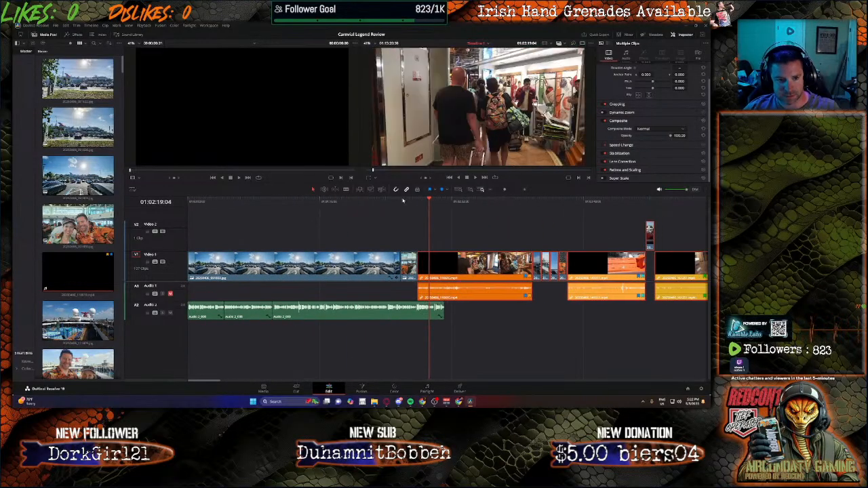
Step: Split the narration clip on Audio 2 just before the first cabin video and delete the part after the cut
{"action": "left_click", "coordinate": [407, 201]}
{"action": "key", "text": "space"}
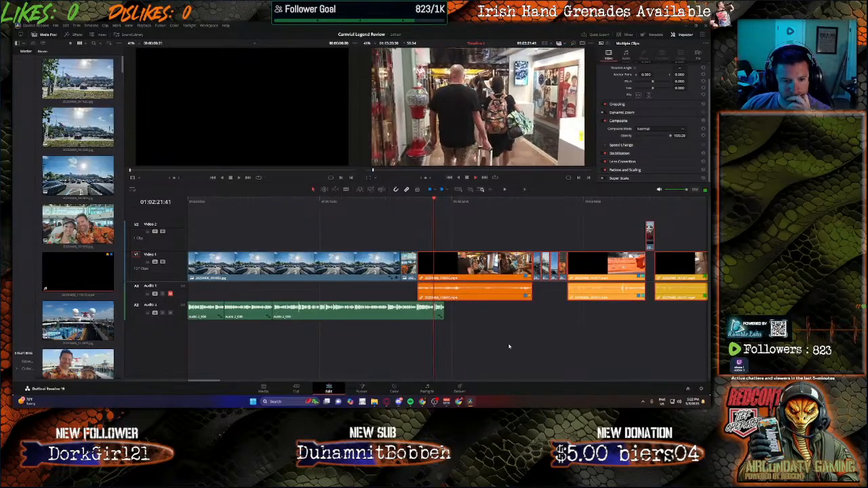
{"action": "left_click", "coordinate": [405, 201]}
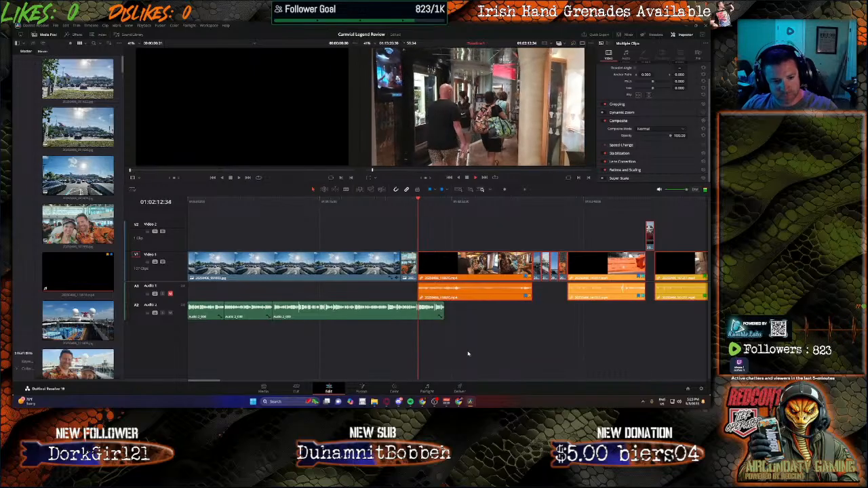
{"action": "scroll", "coordinate": [431, 319], "scroll_direction": "up", "scroll_amount": 5}
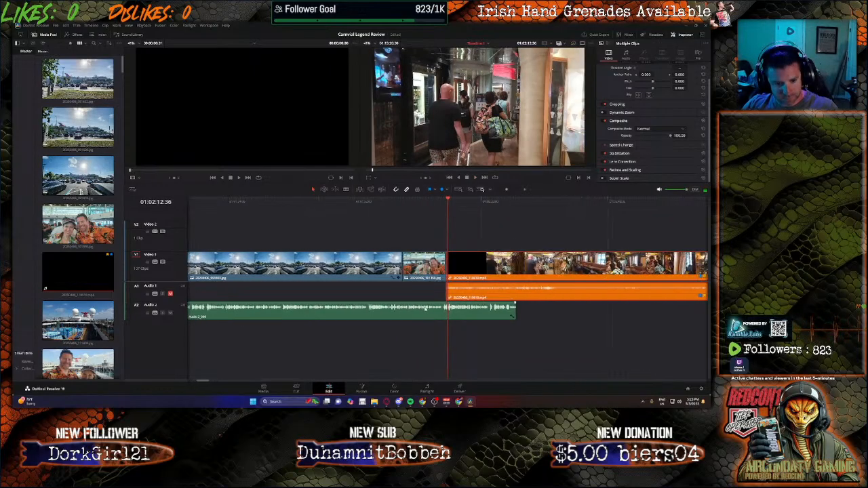
{"action": "key", "text": "b"}
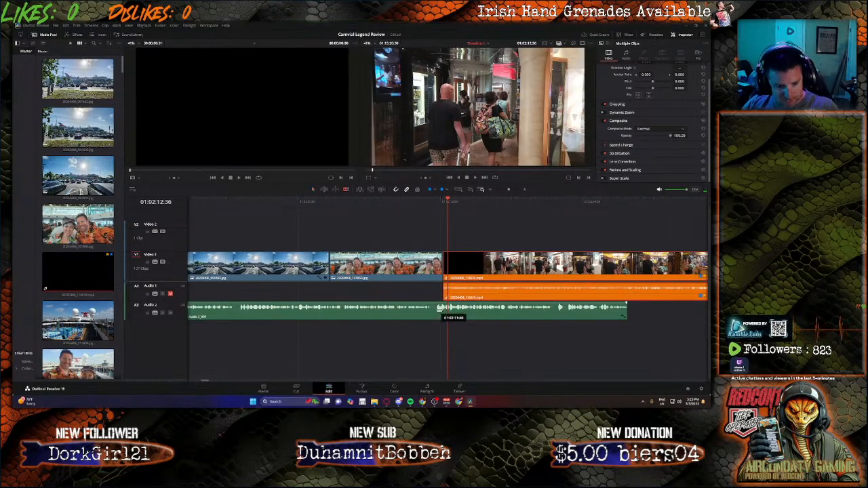
{"action": "left_click", "coordinate": [435, 310]}
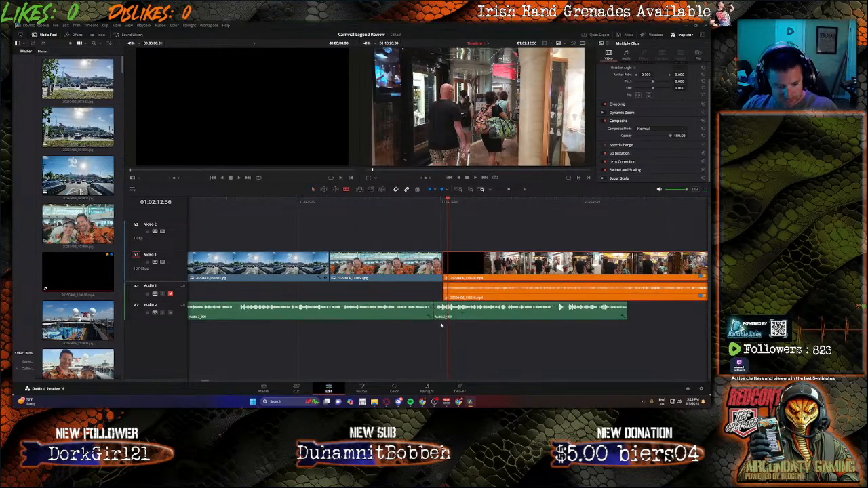
{"action": "key", "text": "a"}
{"action": "left_click", "coordinate": [465, 313]}
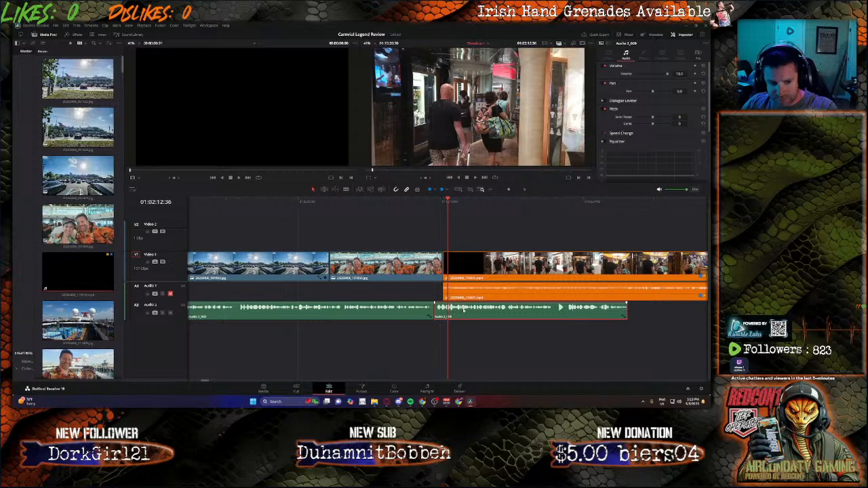
{"action": "key", "text": "Delete"}
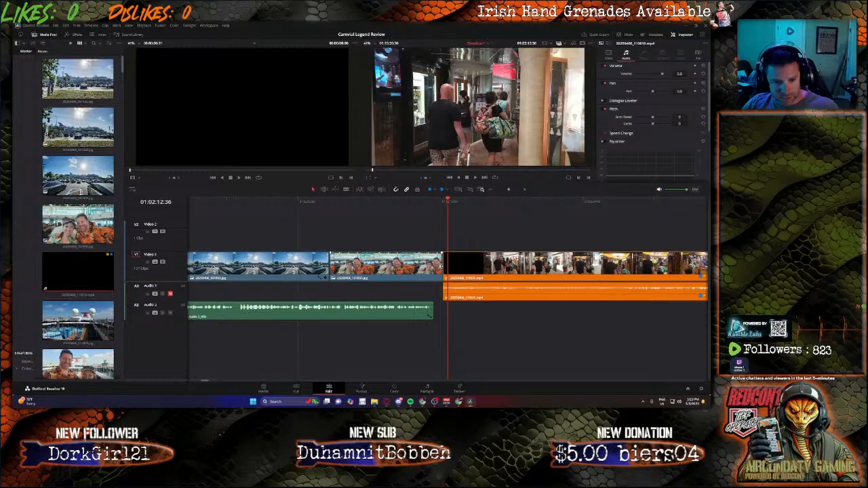
Step: Shorten the selfie photo so it ends where the narration ends
{"action": "left_click_drag", "start_coordinate": [442, 267], "coordinate": [441, 266]}
{"action": "left_click", "coordinate": [437, 267]}
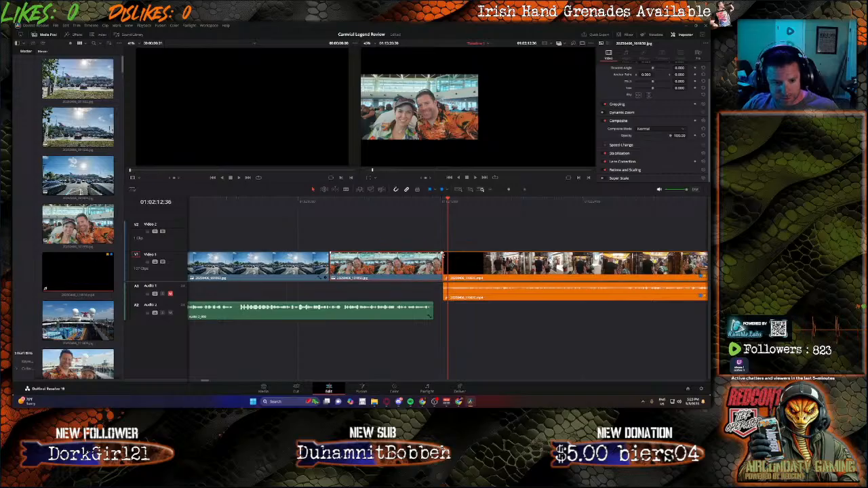
{"action": "left_click_drag", "start_coordinate": [443, 255], "coordinate": [432, 256]}
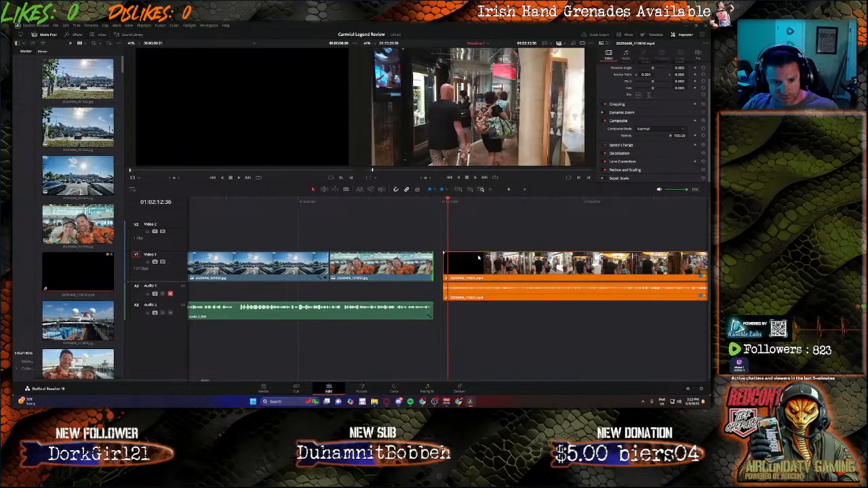
Step: Select all clips after the narration on Video 1 and Audio 1 and nudge them slightly left
{"action": "left_click_drag", "start_coordinate": [474, 232], "coordinate": [668, 308]}
{"action": "scroll", "coordinate": [600, 297], "scroll_direction": "down", "scroll_amount": 3}
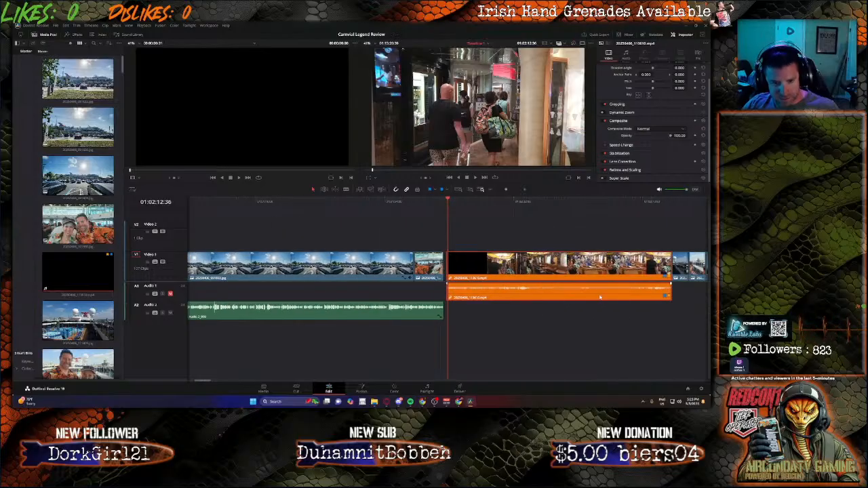
{"action": "scroll", "coordinate": [597, 295], "scroll_direction": "down", "scroll_amount": 5}
{"action": "scroll", "coordinate": [331, 250], "scroll_direction": "up", "scroll_amount": 3}
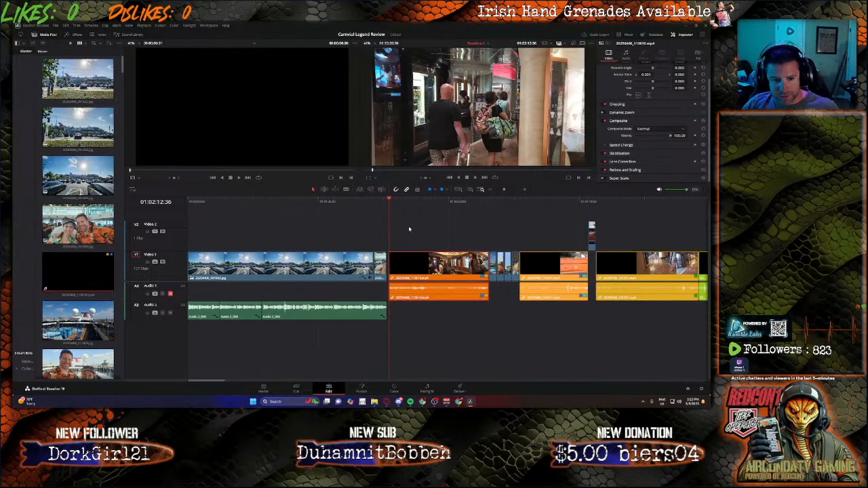
{"action": "left_click_drag", "start_coordinate": [410, 229], "coordinate": [707, 315]}
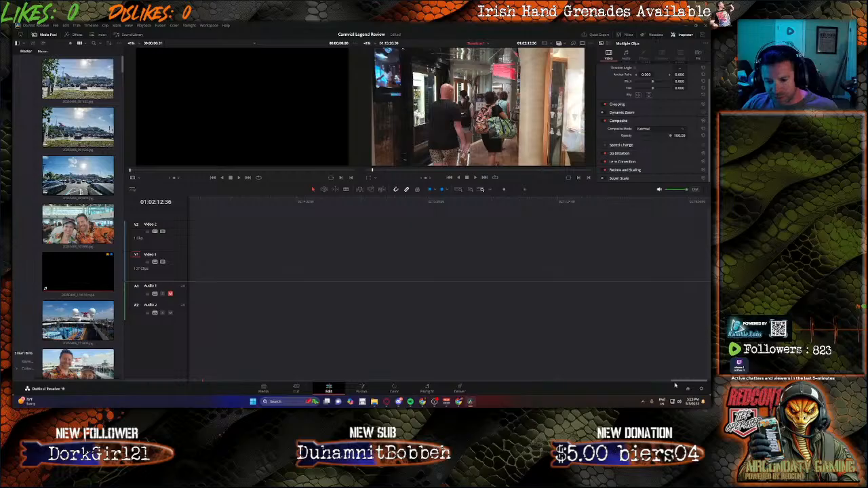
{"action": "left_click_drag", "start_coordinate": [675, 383], "coordinate": [172, 361]}
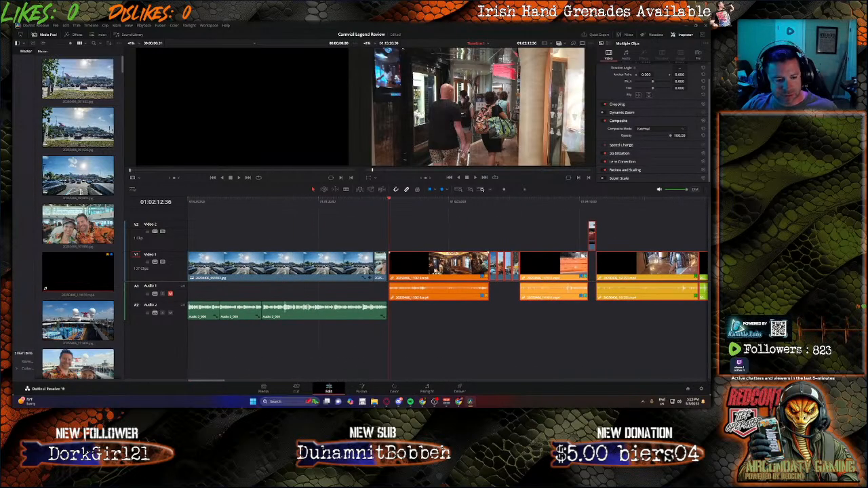
{"action": "left_click_drag", "start_coordinate": [436, 271], "coordinate": [434, 272]}
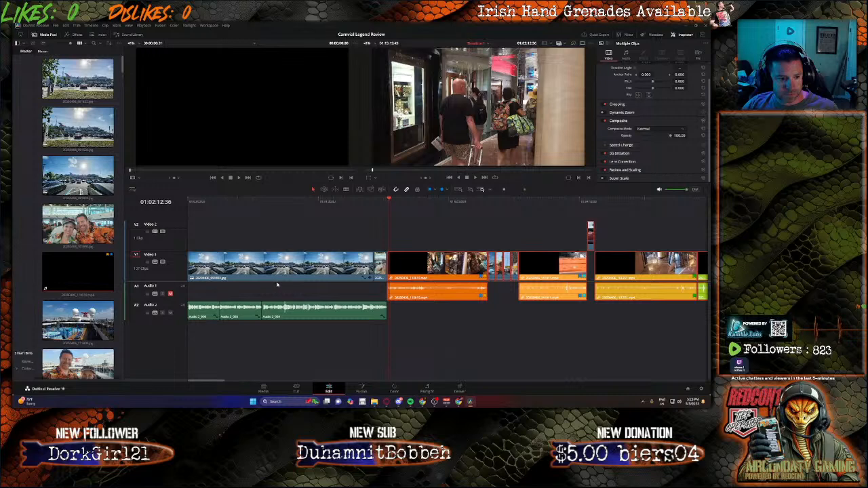
Step: Place the playhead at the narration's end and record a new voice-over segment on Audio 2, returning to editing
{"action": "left_click_drag", "start_coordinate": [390, 199], "coordinate": [387, 199]}
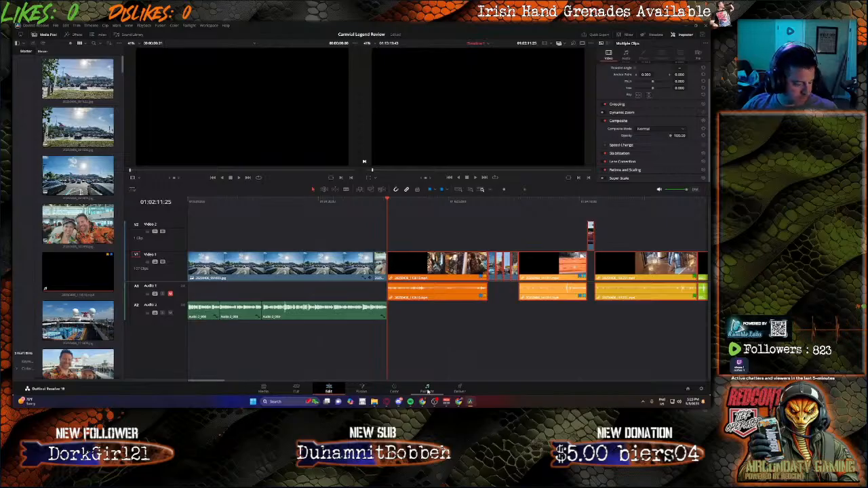
{"action": "left_click", "coordinate": [427, 390]}
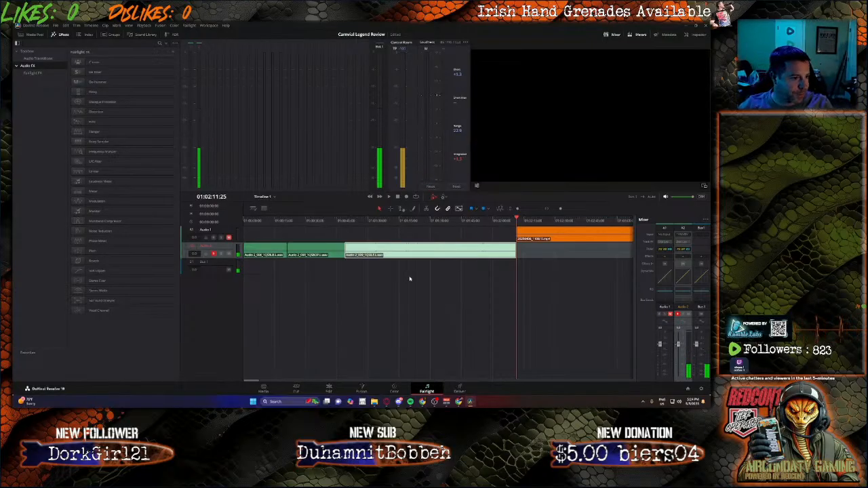
{"action": "left_click", "coordinate": [117, 233]}
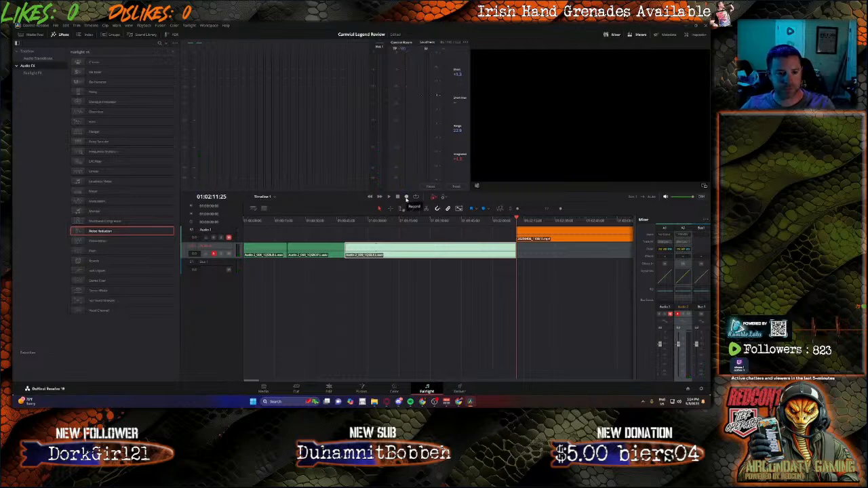
{"action": "left_click", "coordinate": [406, 197]}
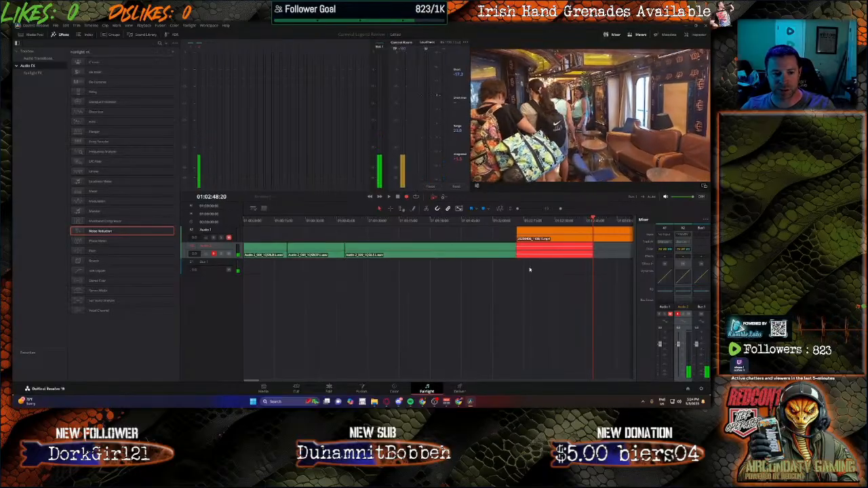
{"action": "left_click", "coordinate": [406, 197]}
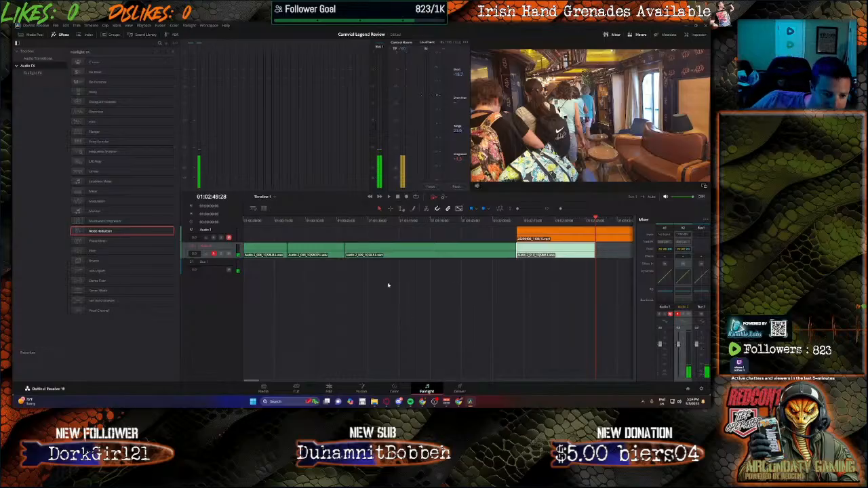
{"action": "left_click", "coordinate": [264, 390]}
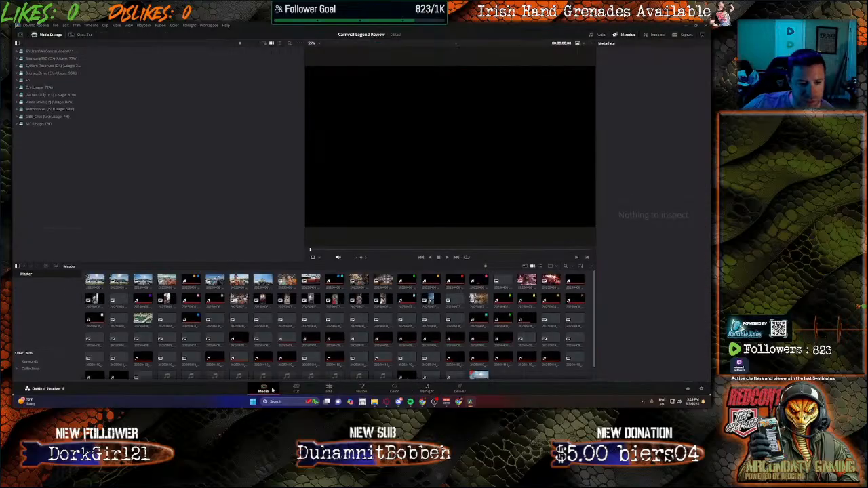
{"action": "left_click", "coordinate": [329, 391]}
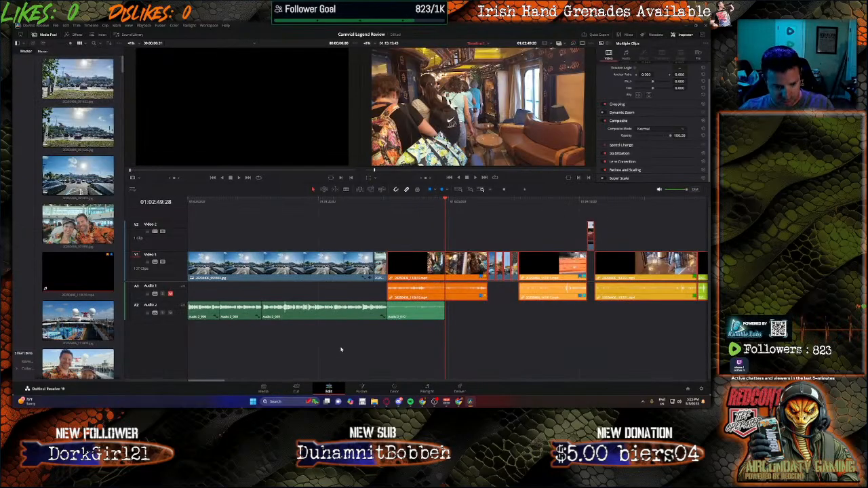
Step: Set the new narration clip's volume to 19.1
{"action": "left_click", "coordinate": [411, 312]}
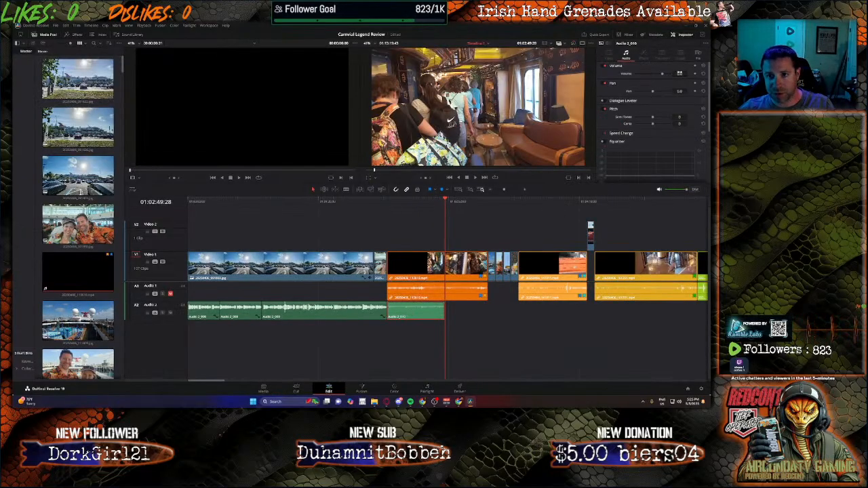
{"action": "left_click", "coordinate": [679, 73]}
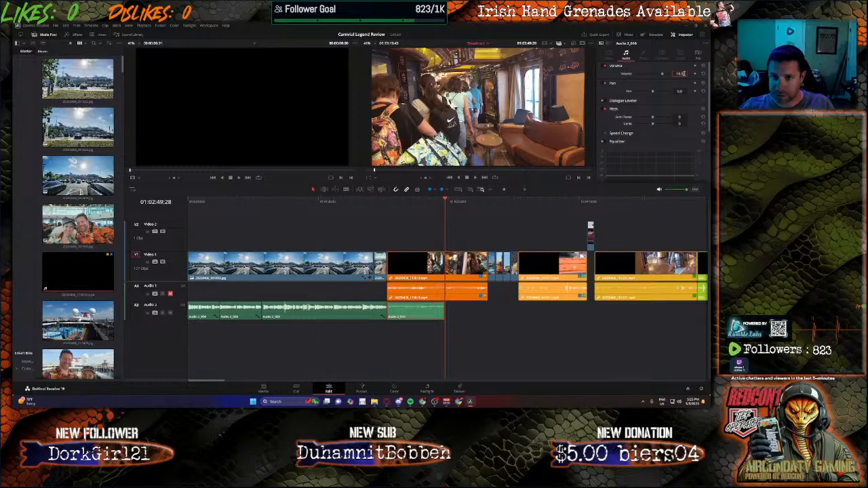
{"action": "key", "text": "Return"}
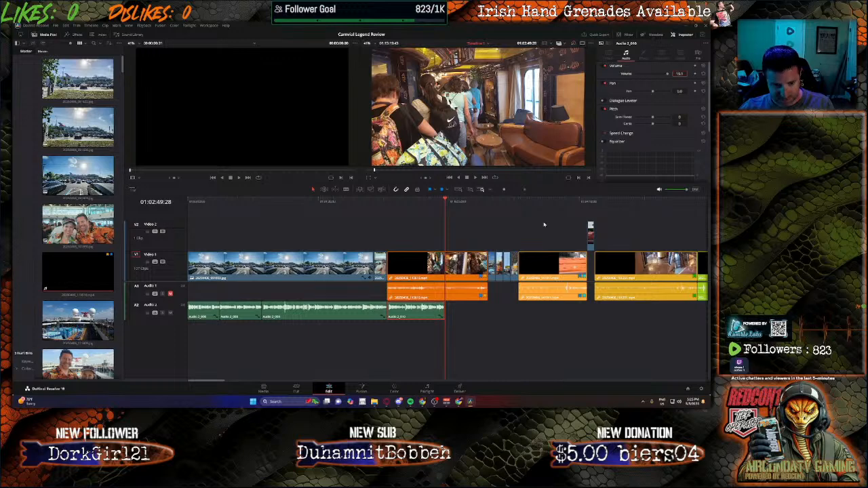
Step: Split the cabin video where the new narration ends and delete the part after the cut
{"action": "left_click", "coordinate": [446, 263]}
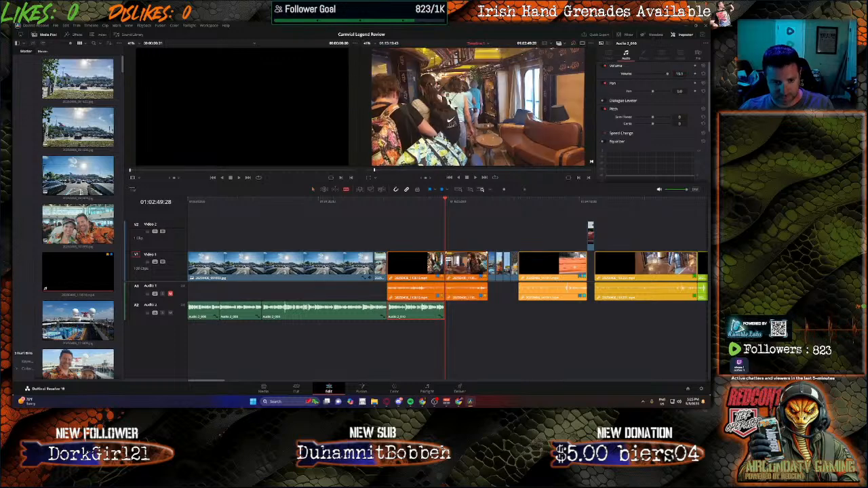
{"action": "key", "text": "BackSpace"}
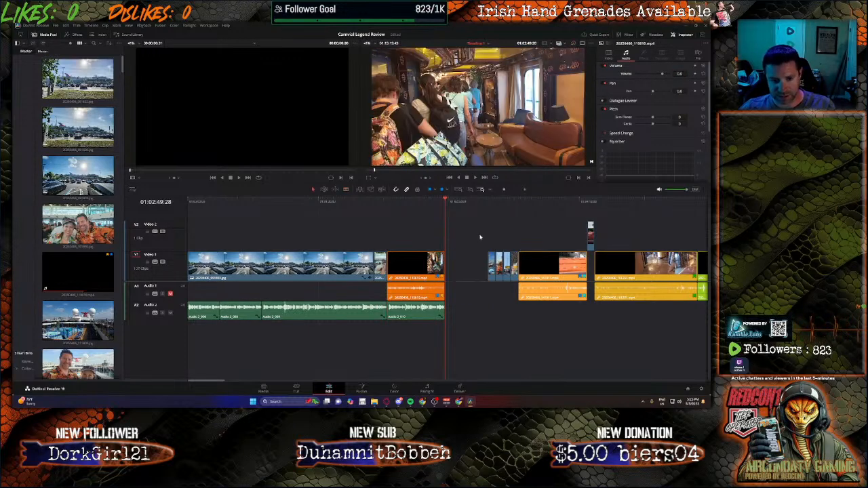
Step: Select the clips after the gap on Video 1 and move them left to close it
{"action": "left_click_drag", "start_coordinate": [487, 222], "coordinate": [710, 330]}
{"action": "left_click_drag", "start_coordinate": [688, 384], "coordinate": [207, 353]}
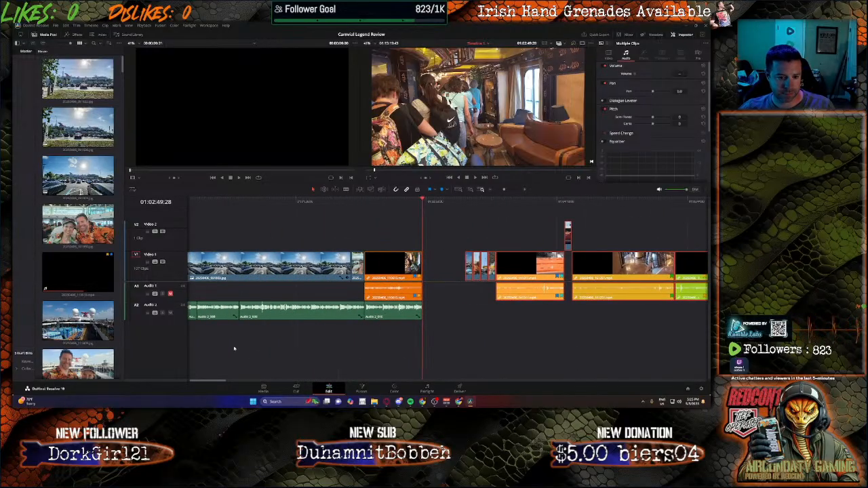
{"action": "left_click_drag", "start_coordinate": [526, 265], "coordinate": [484, 269]}
{"action": "left_click", "coordinate": [465, 323]}
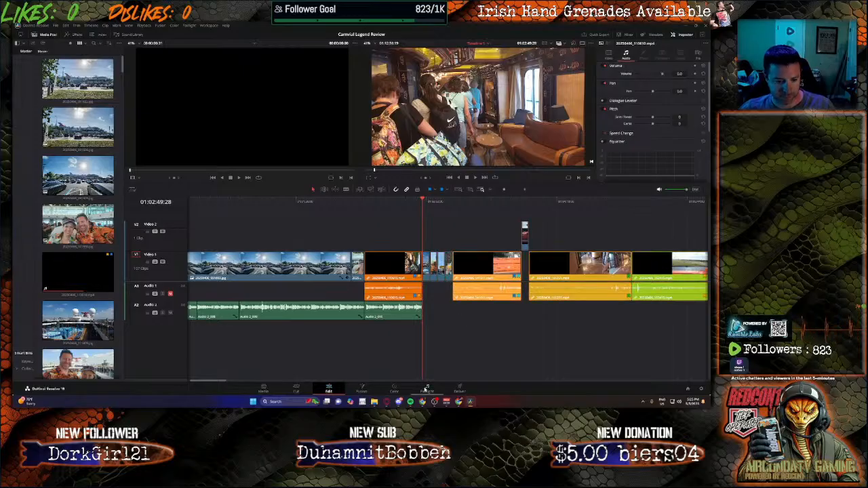
Step: Record two more voice-over segments on Audio 2 after the last narration, then return to editing
{"action": "left_click", "coordinate": [427, 389]}
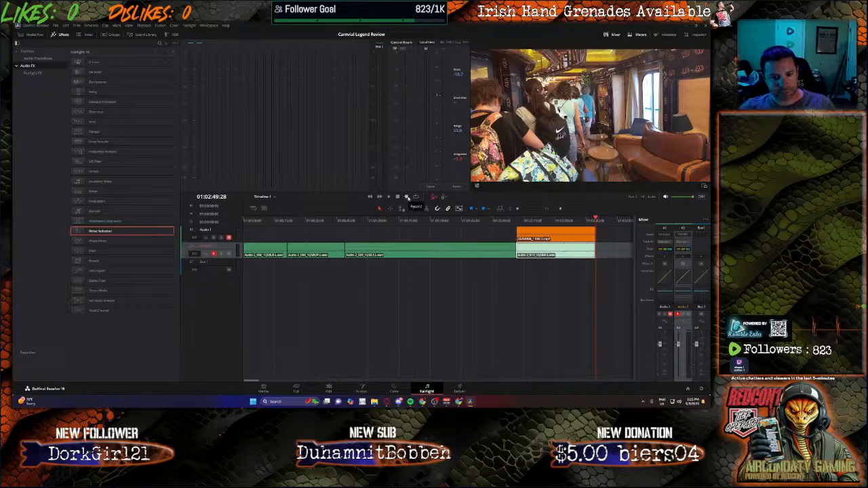
{"action": "left_click", "coordinate": [407, 197]}
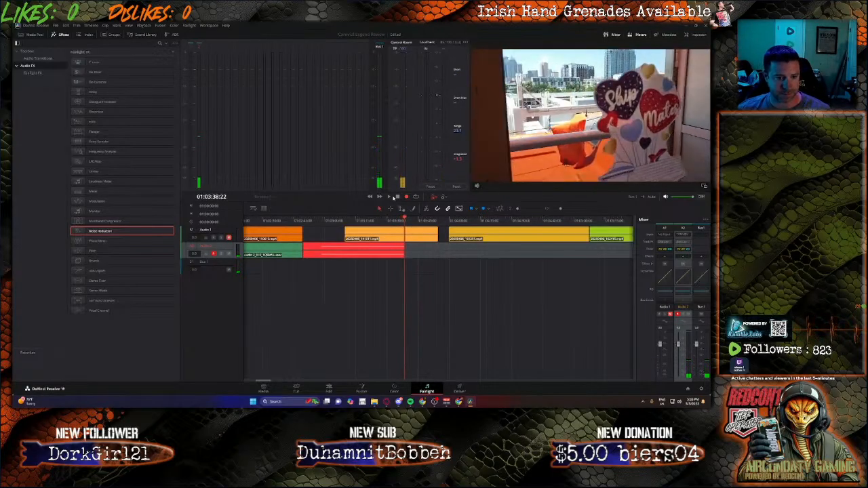
{"action": "left_click", "coordinate": [398, 197]}
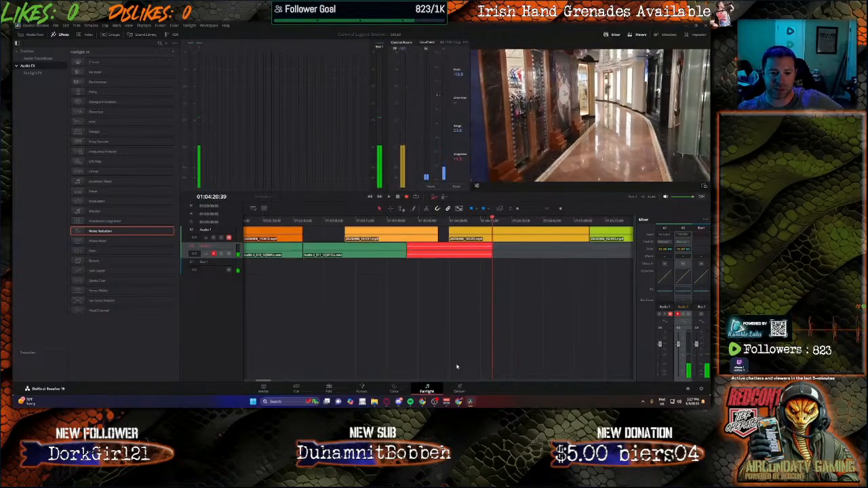
{"action": "key", "text": "space"}
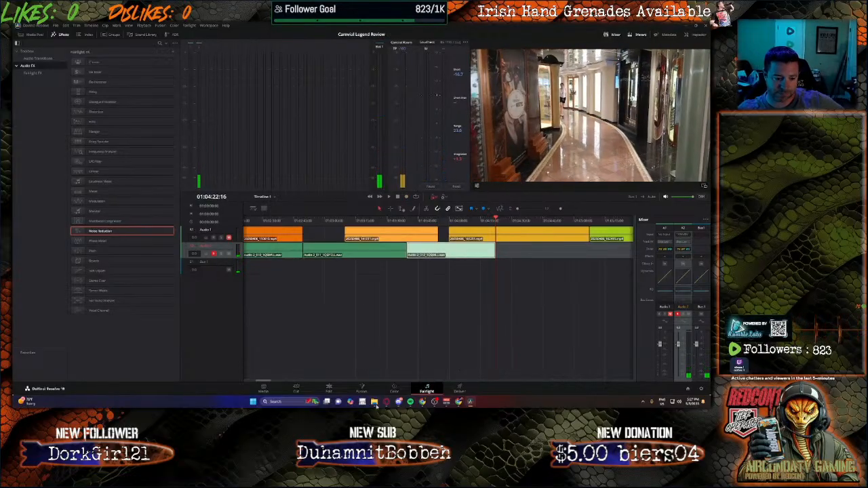
{"action": "left_click", "coordinate": [329, 389]}
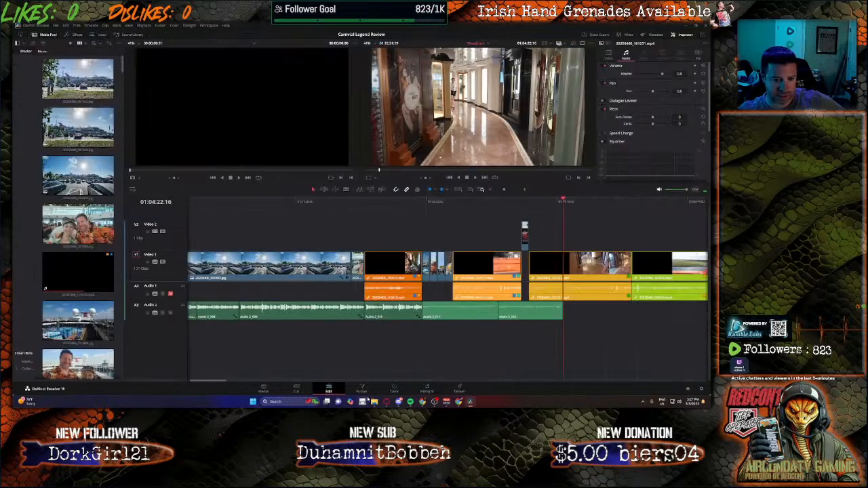
Step: Set the volume of both newly recorded narration clips to 19.1
{"action": "left_click", "coordinate": [452, 312]}
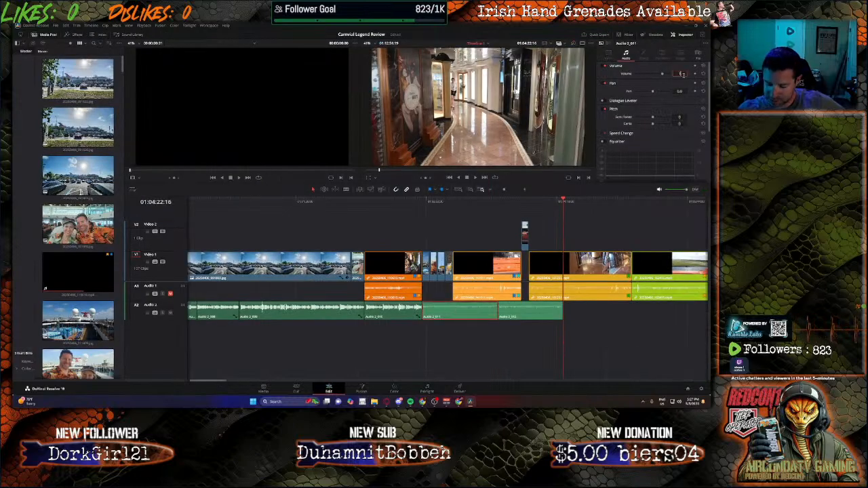
{"action": "key", "text": "Return"}
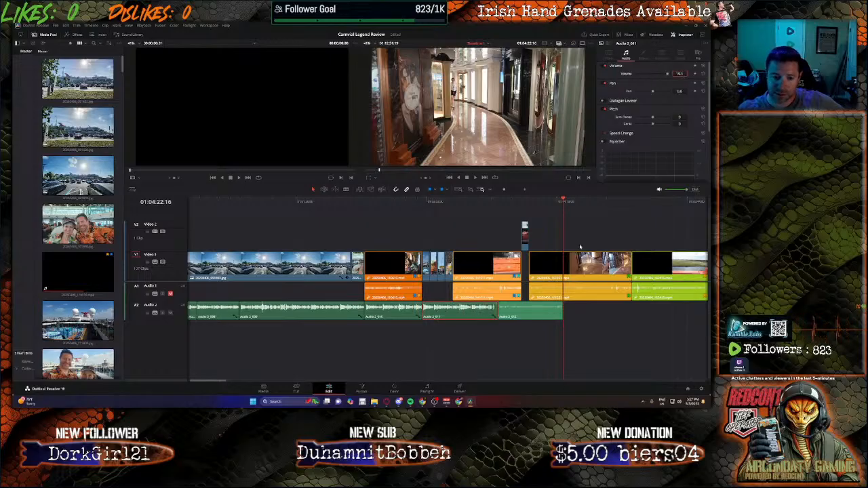
{"action": "left_click", "coordinate": [533, 312]}
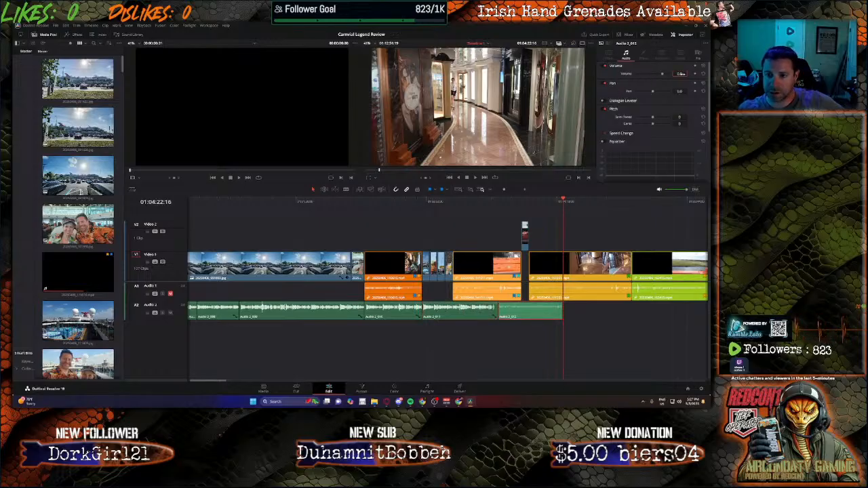
{"action": "left_click", "coordinate": [682, 73]}
{"action": "type", "text": "19.1"}
{"action": "key", "text": "Return"}
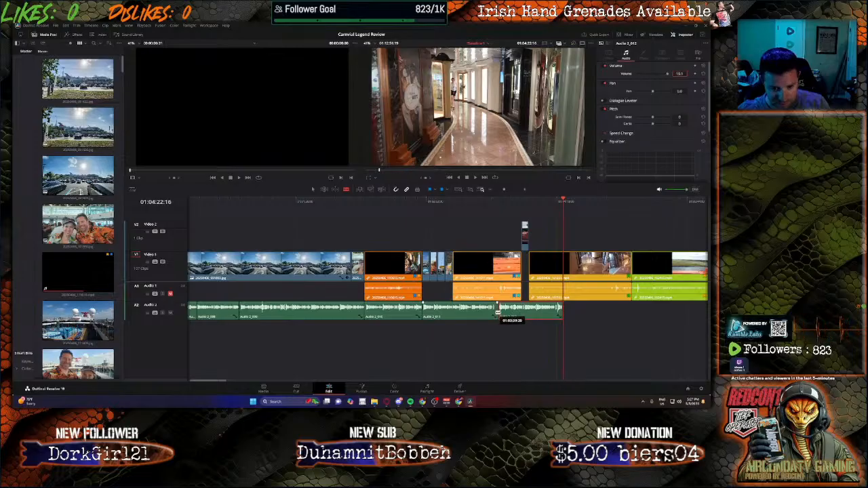
Step: Remove the gap before the final narration clip and nudge that clip left against the previous one
{"action": "left_click", "coordinate": [497, 312]}
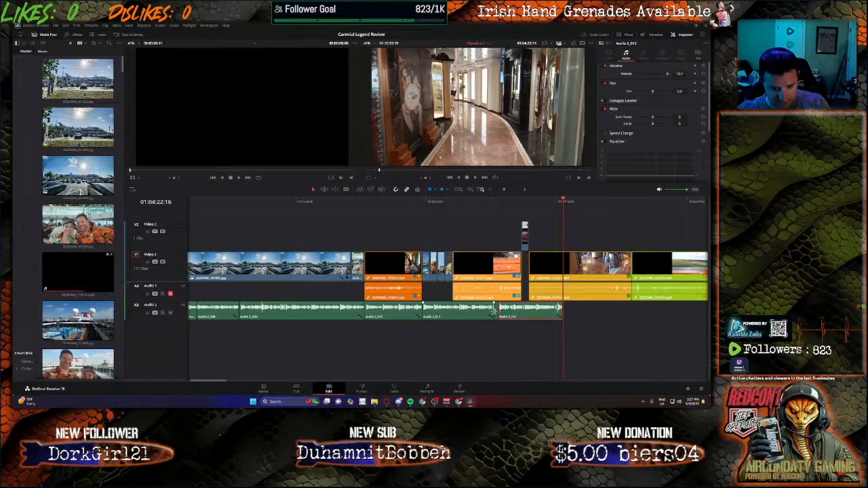
{"action": "key", "text": "Delete"}
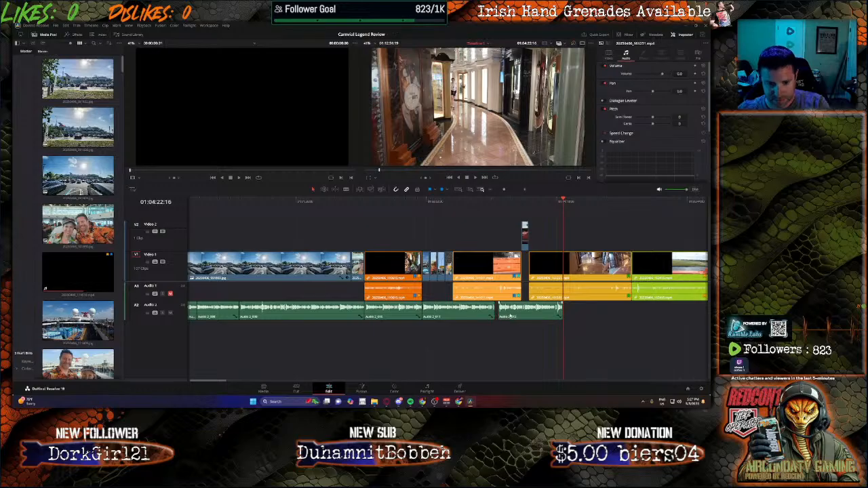
{"action": "left_click_drag", "start_coordinate": [508, 316], "coordinate": [505, 316]}
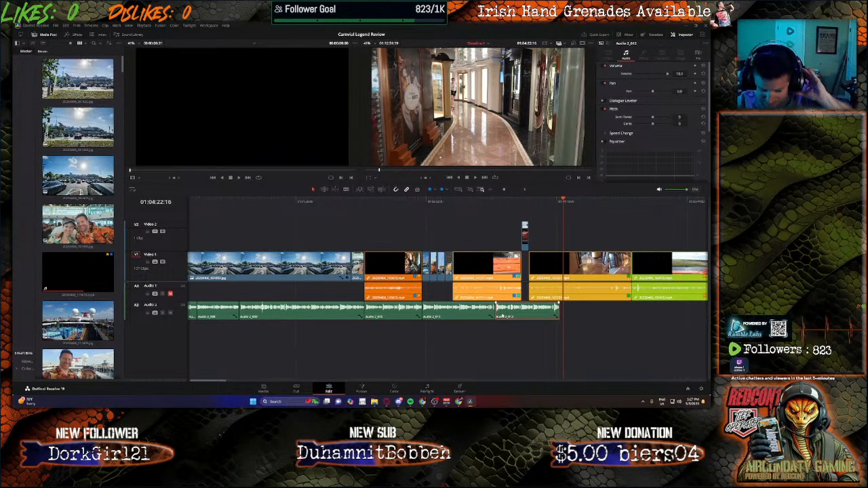
Step: Play back the end of the narration and move the final narration clip left to close the gap before it
{"action": "left_click", "coordinate": [491, 202]}
{"action": "key", "text": "space"}
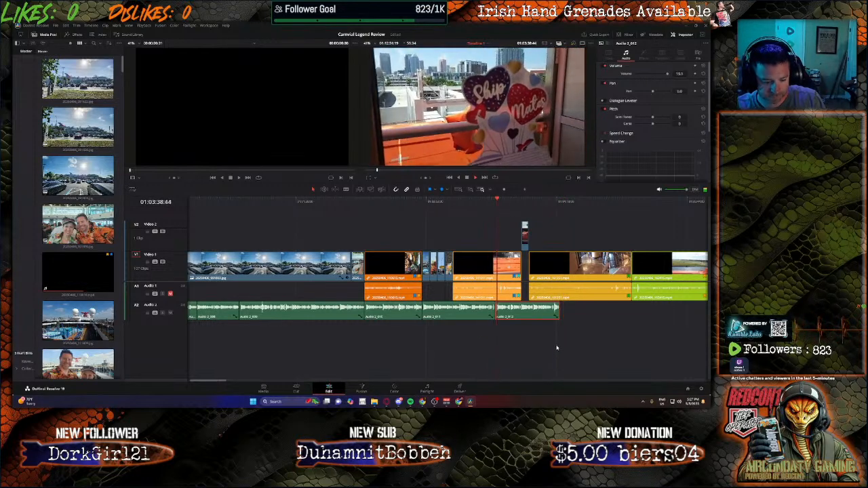
{"action": "scroll", "coordinate": [485, 312], "scroll_direction": "up", "scroll_amount": 7}
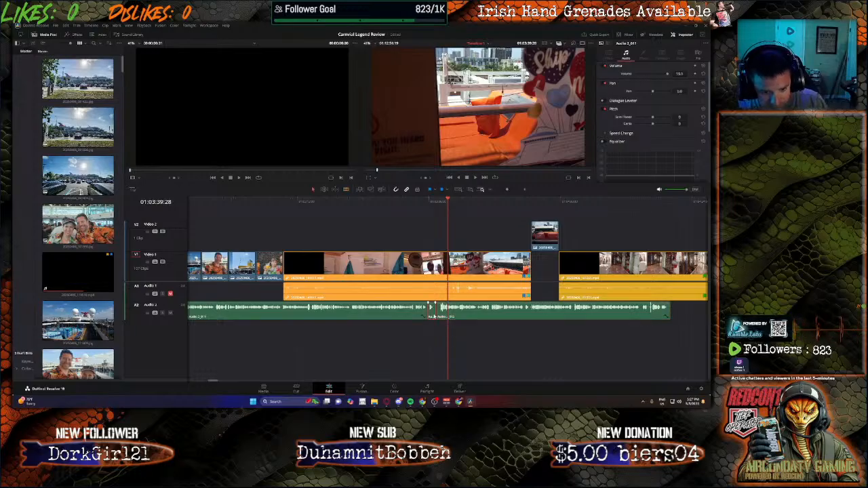
{"action": "left_click", "coordinate": [460, 316]}
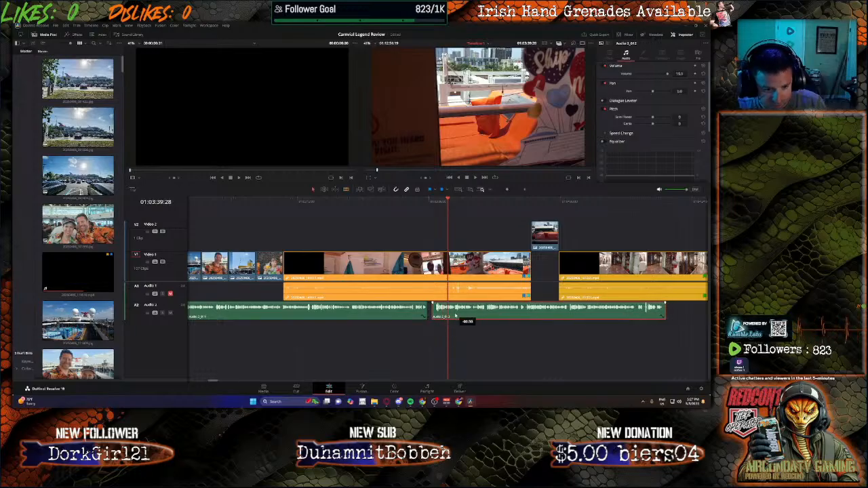
{"action": "left_click_drag", "start_coordinate": [460, 316], "coordinate": [424, 315]}
{"action": "left_click", "coordinate": [395, 202]}
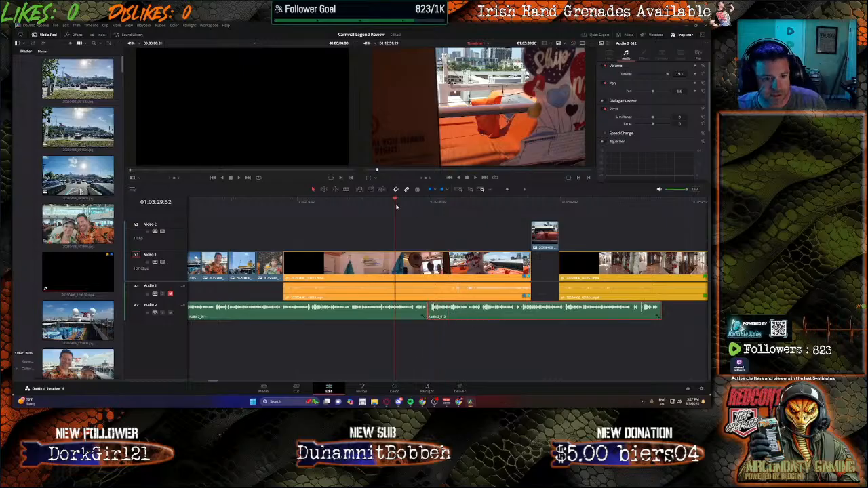
Step: Play back and scroll through the narration on the audio track to find the section to trim
{"action": "key", "text": "space"}
{"action": "scroll", "coordinate": [432, 294], "scroll_direction": "down", "scroll_amount": 3}
{"action": "scroll", "coordinate": [432, 293], "scroll_direction": "down", "scroll_amount": 2}
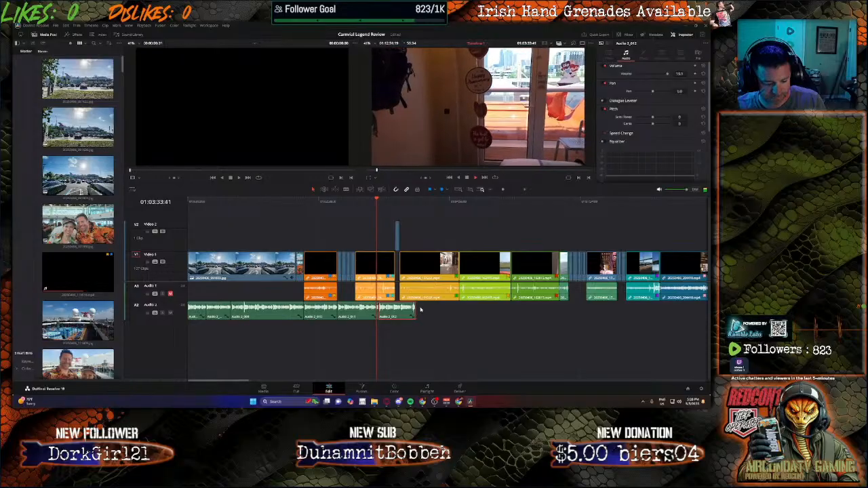
{"action": "scroll", "coordinate": [425, 226], "scroll_direction": "up", "scroll_amount": 5}
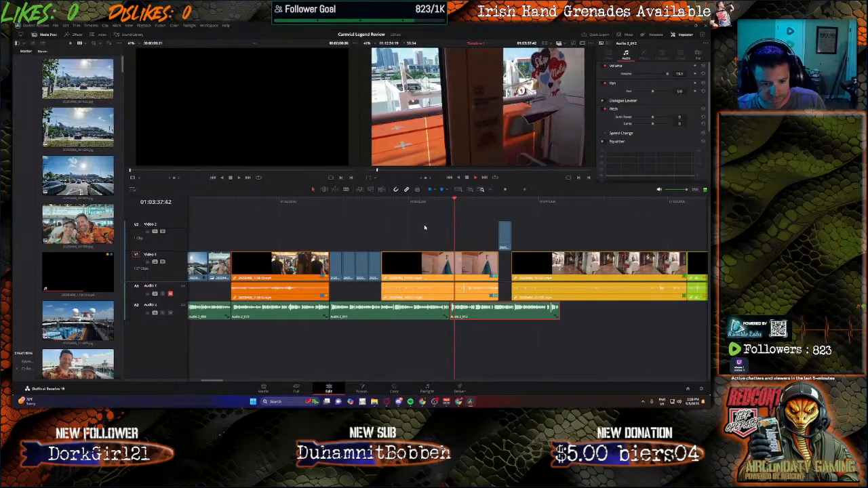
{"action": "left_click", "coordinate": [434, 202]}
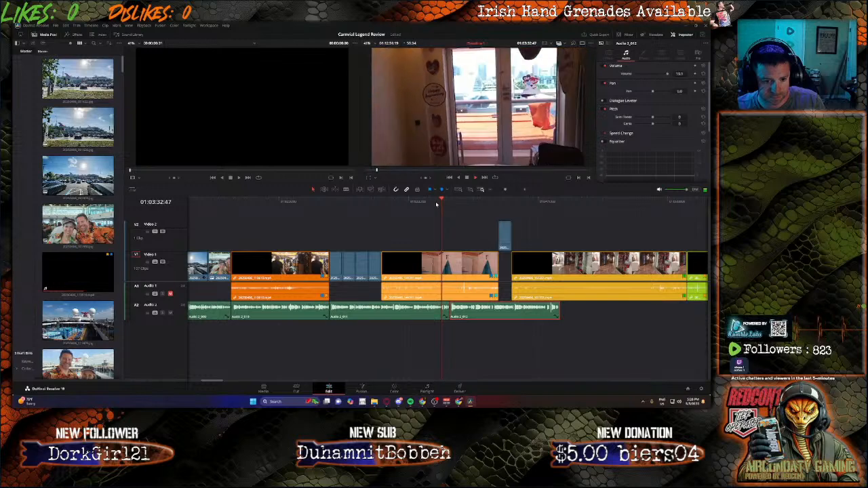
{"action": "key", "text": "space"}
{"action": "scroll", "coordinate": [442, 282], "scroll_direction": "up", "scroll_amount": 5}
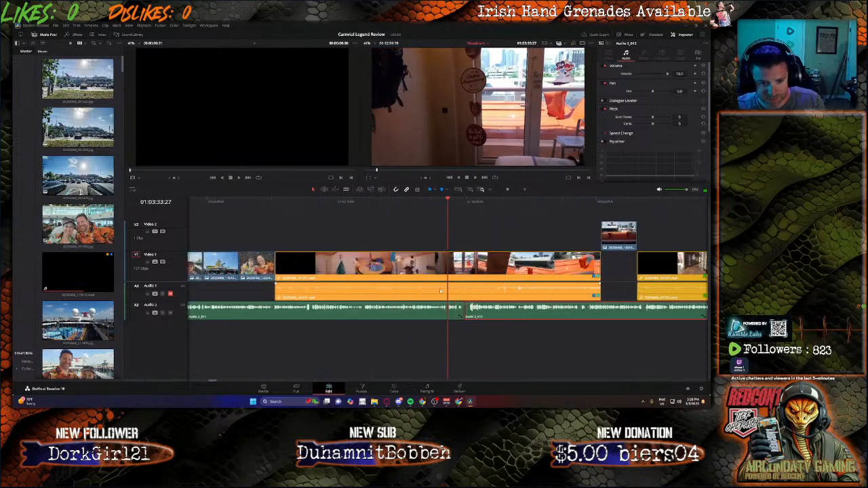
{"action": "scroll", "coordinate": [441, 282], "scroll_direction": "up", "scroll_amount": 1}
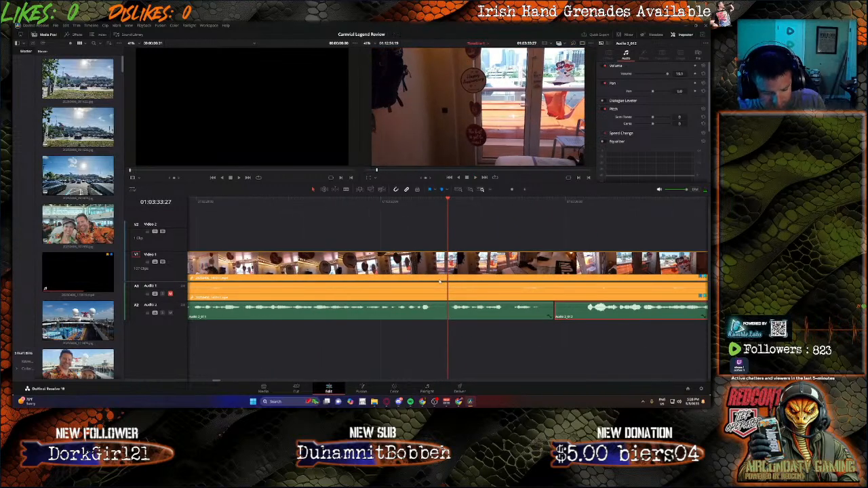
Step: Cut out a section of the middle narration clip on Audio 2 and slide the final narration clip left to close the gap
{"action": "key", "text": "b"}
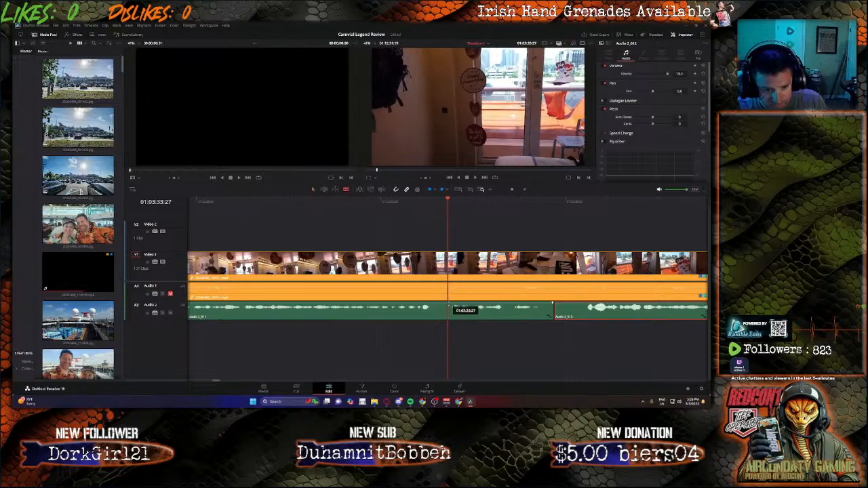
{"action": "left_click", "coordinate": [447, 306]}
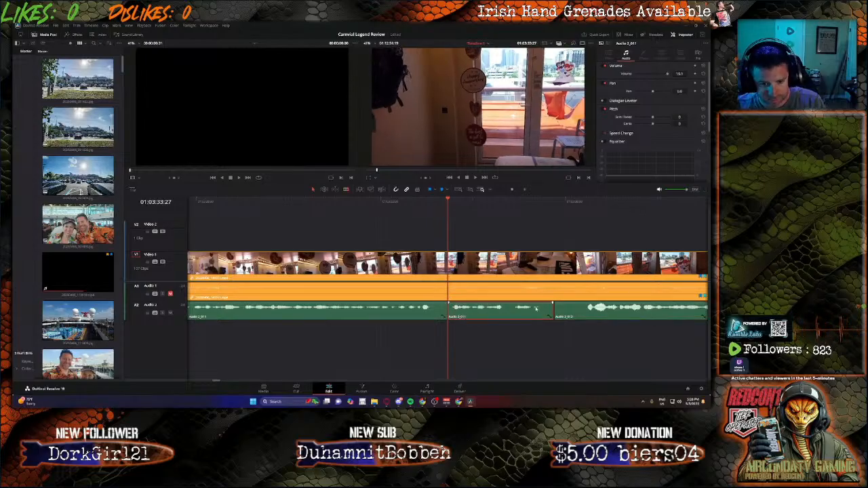
{"action": "key", "text": "Delete"}
{"action": "left_click_drag", "start_coordinate": [599, 311], "coordinate": [493, 311]}
{"action": "key", "text": "ctrl+minus"}
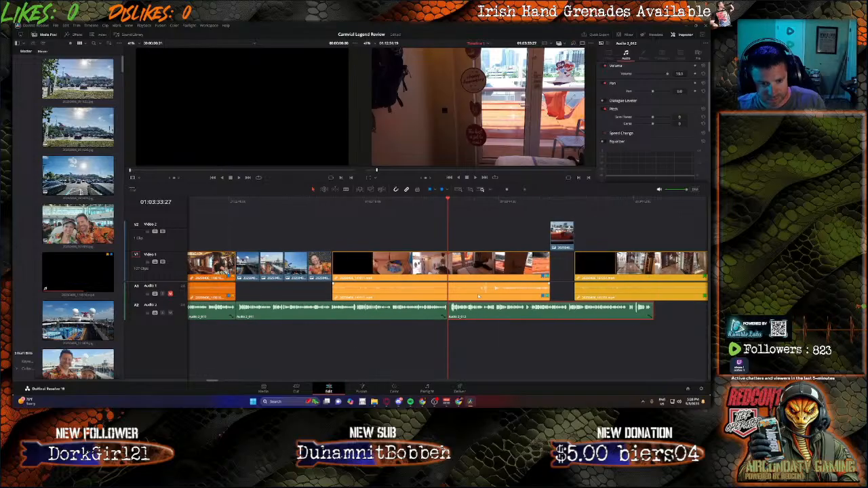
{"action": "key", "text": "ctrl+minus"}
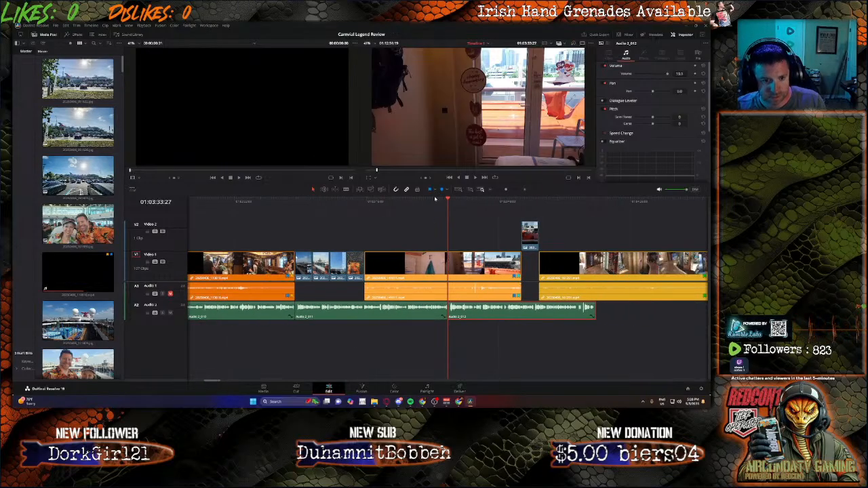
Step: Select the clips after the photo sequence and move them right to open a gap on Video 1
{"action": "left_click", "coordinate": [432, 199]}
{"action": "key", "text": "space"}
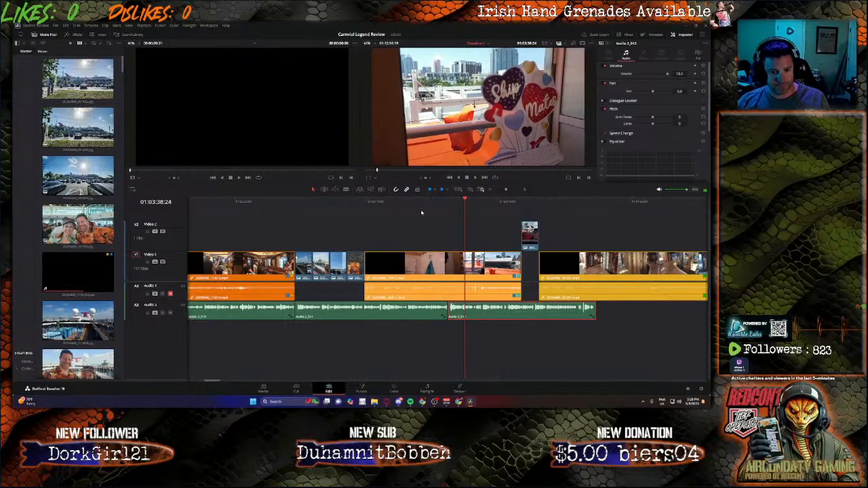
{"action": "left_click_drag", "start_coordinate": [422, 211], "coordinate": [700, 324]}
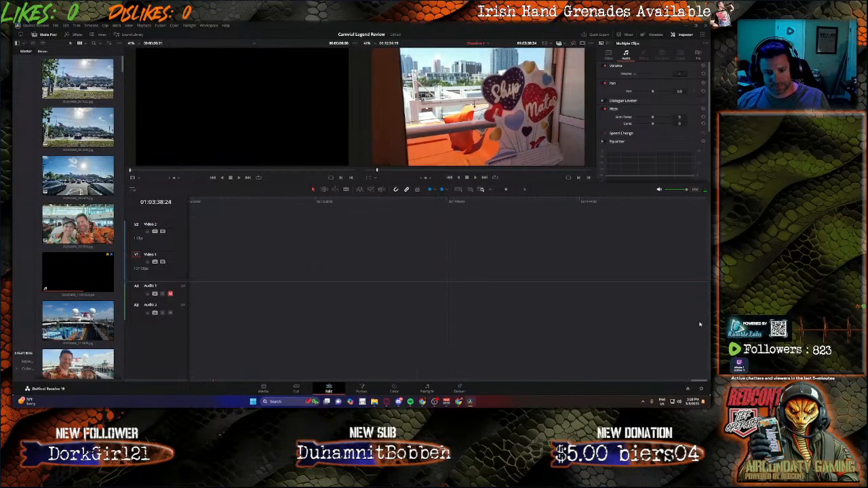
{"action": "left_click_drag", "start_coordinate": [700, 384], "coordinate": [212, 330]}
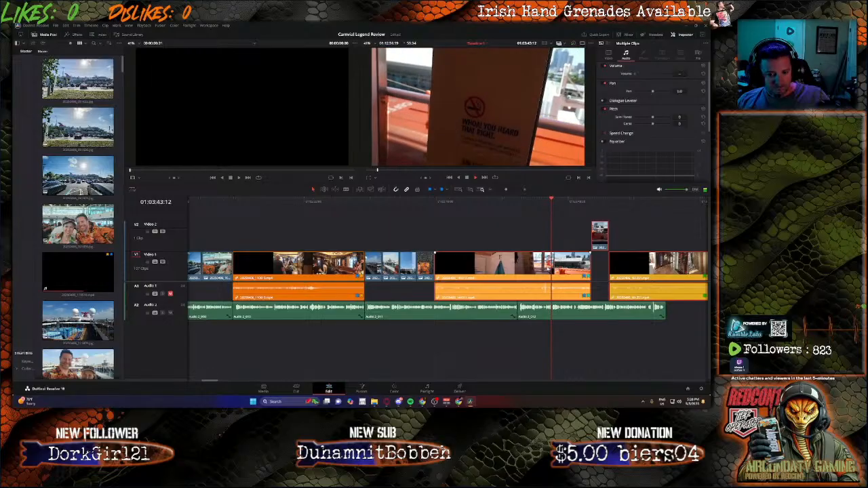
{"action": "left_click_drag", "start_coordinate": [569, 266], "coordinate": [705, 267]}
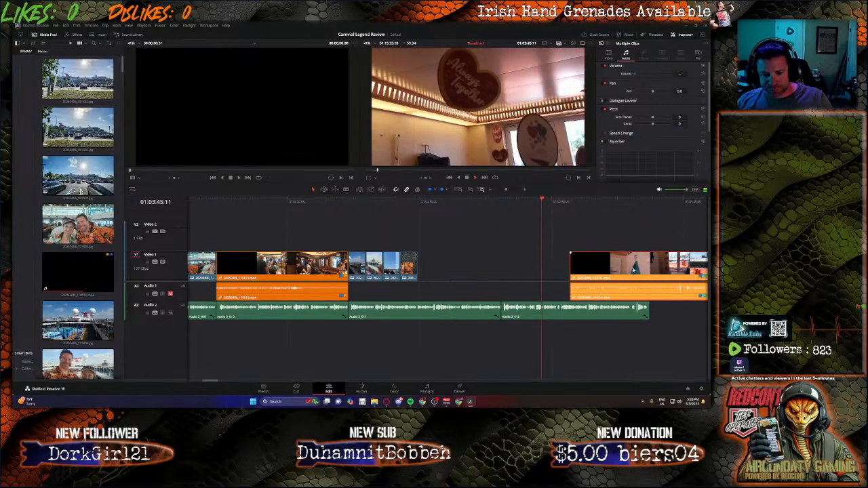
{"action": "left_click_drag", "start_coordinate": [620, 268], "coordinate": [664, 269]}
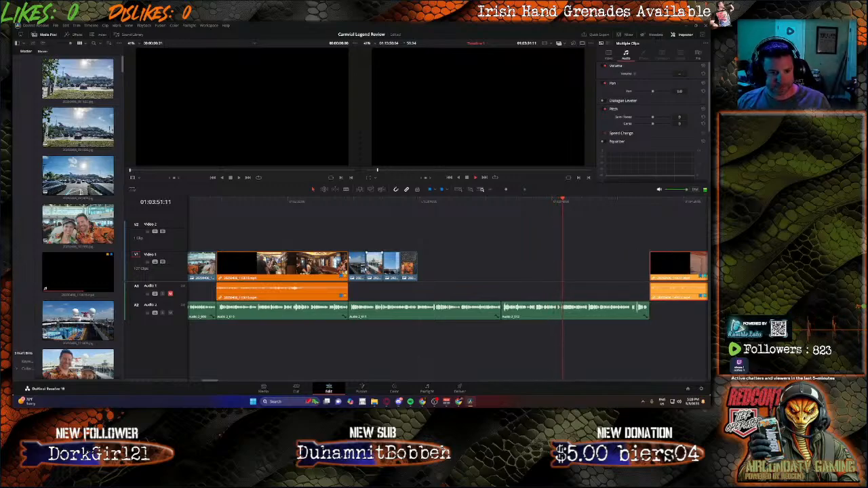
Step: Place the couple's drinks photo and ship deck photos into the opened gap on Video 1, adjusting their lengths
{"action": "left_click_drag", "start_coordinate": [465, 270], "coordinate": [512, 268]}
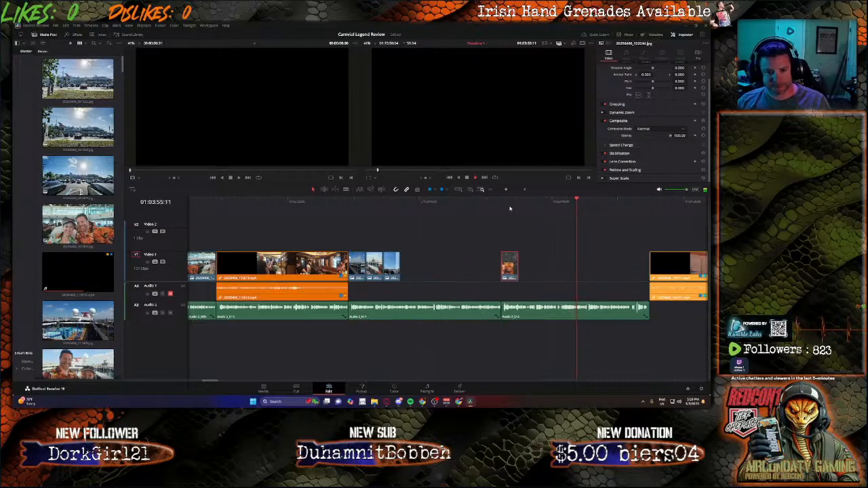
{"action": "left_click", "coordinate": [511, 204]}
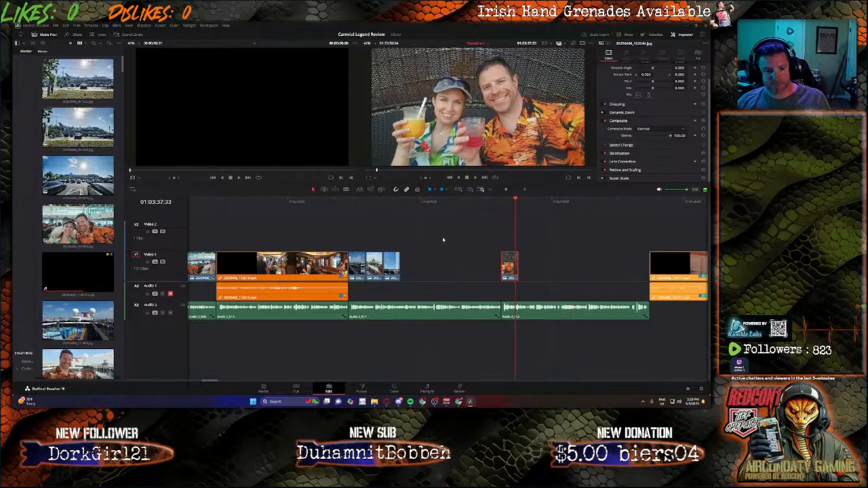
{"action": "left_click", "coordinate": [398, 202]}
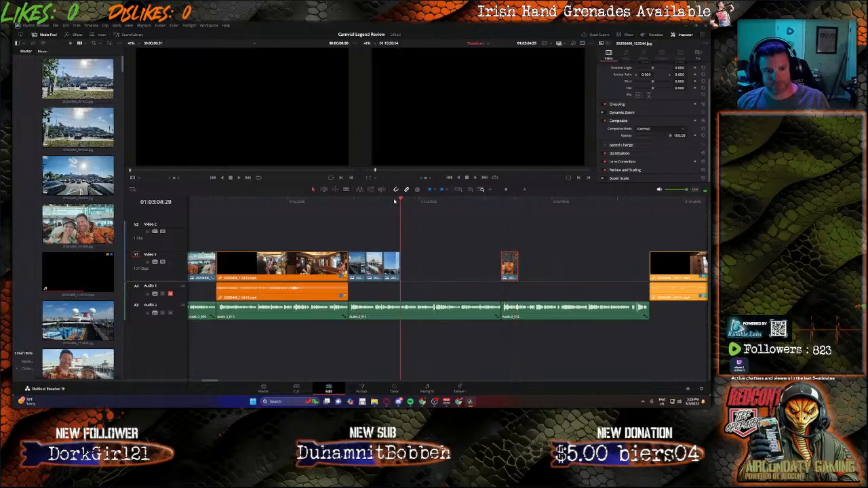
{"action": "left_click", "coordinate": [394, 202]}
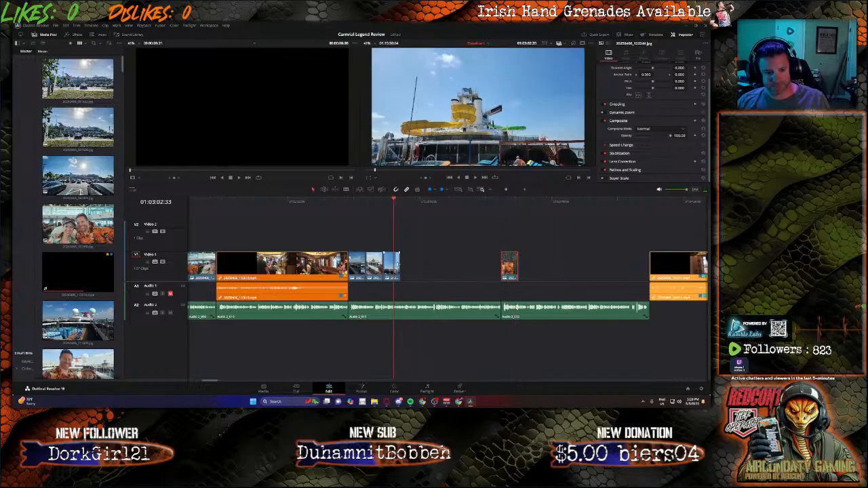
{"action": "left_click_drag", "start_coordinate": [395, 266], "coordinate": [419, 265]}
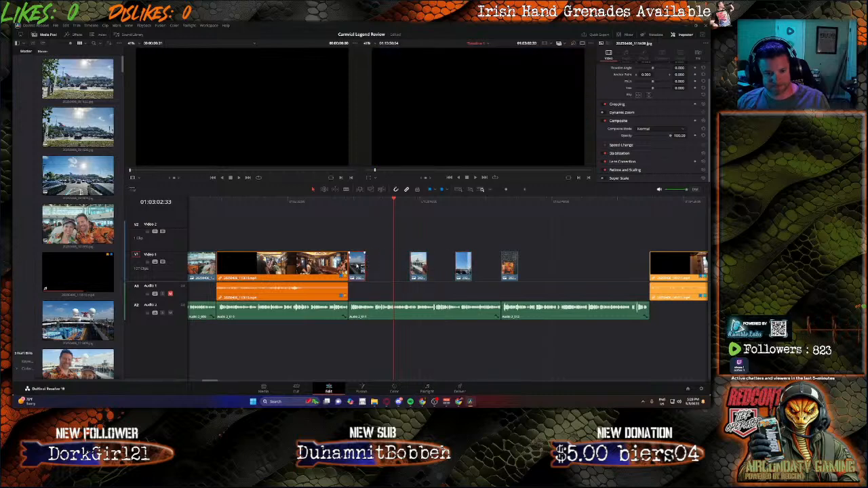
{"action": "left_click_drag", "start_coordinate": [365, 265], "coordinate": [404, 265]}
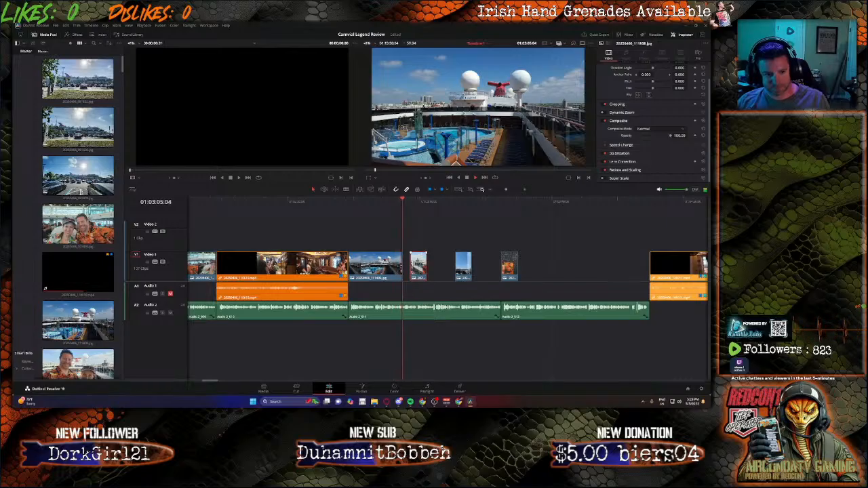
{"action": "left_click_drag", "start_coordinate": [401, 264], "coordinate": [378, 265]}
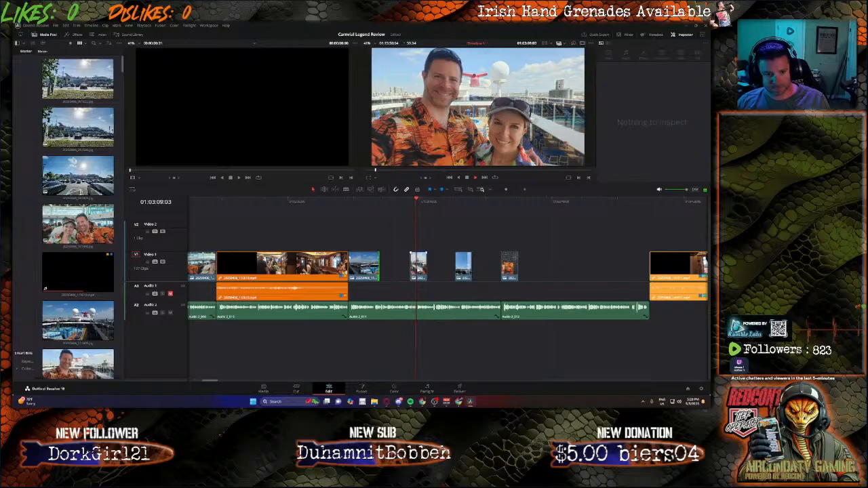
{"action": "mouse_move", "coordinate": [381, 266]}
{"action": "left_mouse_down"}
{"action": "mouse_move", "coordinate": [371, 266]}
{"action": "mouse_move", "coordinate": [390, 269]}
{"action": "mouse_move", "coordinate": [377, 269]}
{"action": "left_mouse_up"}
Step: Lengthen the pool-deck photo and butt the couple's drinks photo right against it on Video 1
{"action": "left_click", "coordinate": [372, 202]}
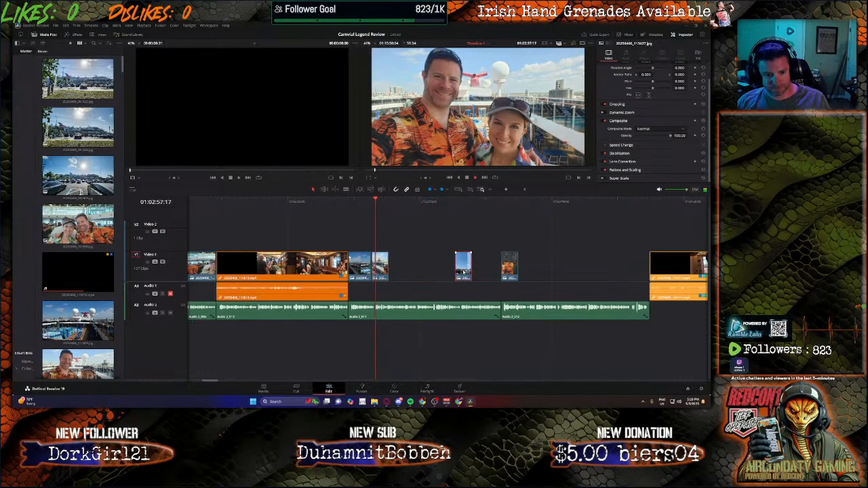
{"action": "left_click", "coordinate": [463, 265]}
{"action": "left_click_drag", "start_coordinate": [463, 266], "coordinate": [497, 269]}
{"action": "left_click", "coordinate": [392, 202]}
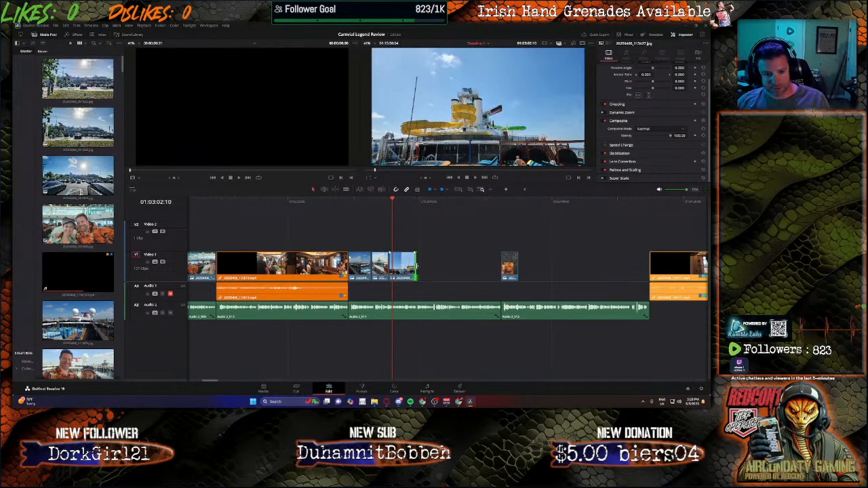
{"action": "left_click_drag", "start_coordinate": [416, 267], "coordinate": [443, 266]}
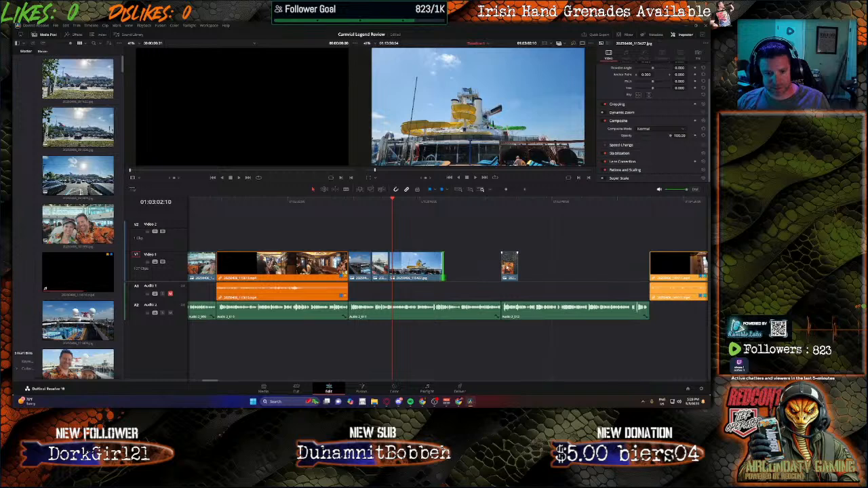
{"action": "left_click_drag", "start_coordinate": [501, 265], "coordinate": [445, 266]}
Step: Extend the deck photos and the couple's drinks photo so the photos fill Video 1 up to the next video clip
{"action": "left_click", "coordinate": [518, 265]}
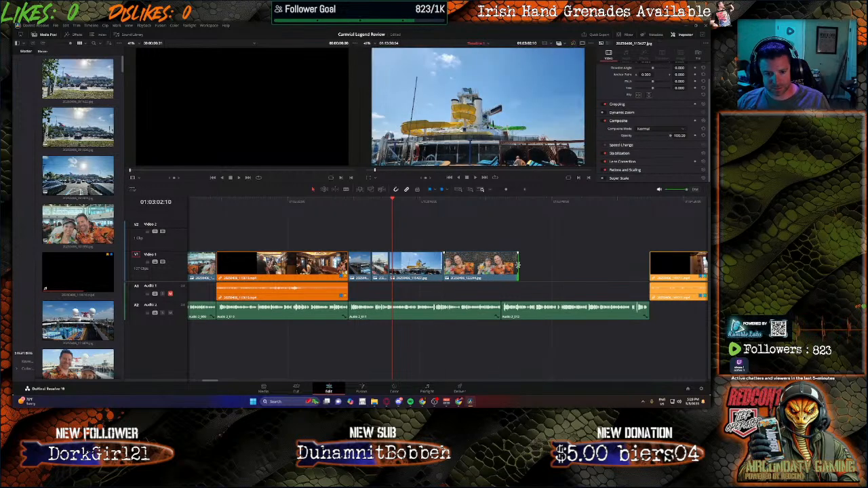
{"action": "left_click_drag", "start_coordinate": [517, 265], "coordinate": [584, 264]}
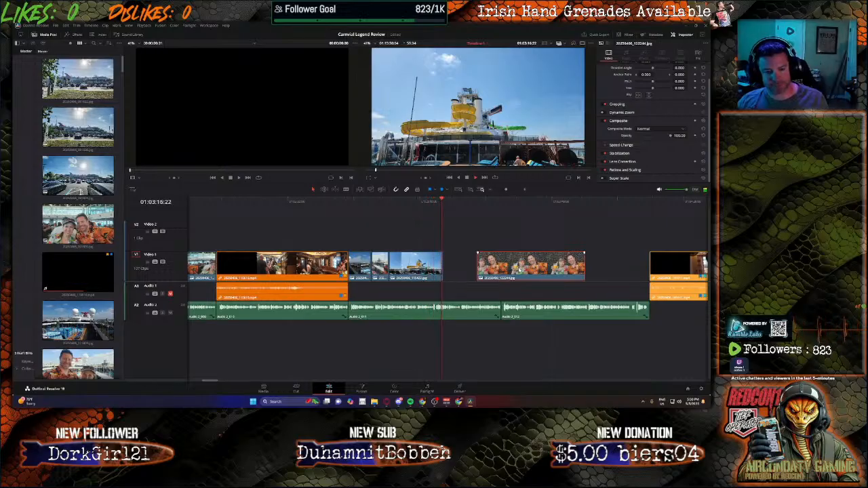
{"action": "left_click_drag", "start_coordinate": [519, 271], "coordinate": [527, 271]}
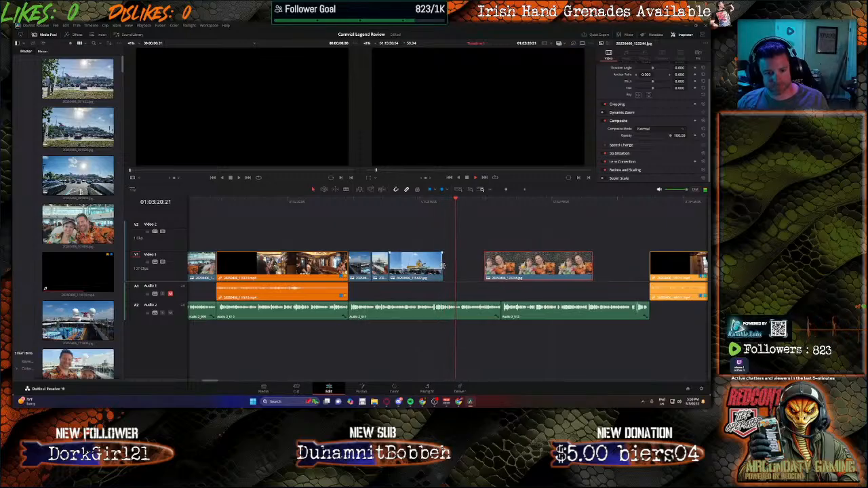
{"action": "left_click_drag", "start_coordinate": [444, 265], "coordinate": [522, 267]}
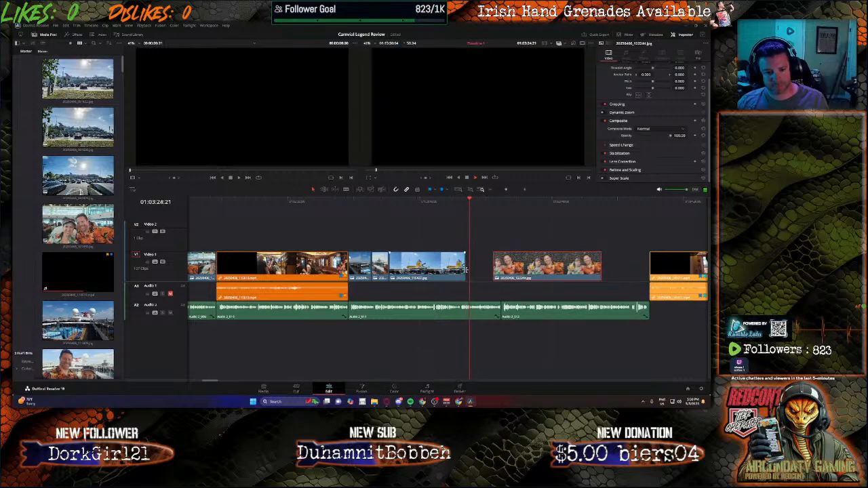
{"action": "left_click_drag", "start_coordinate": [468, 270], "coordinate": [480, 270]}
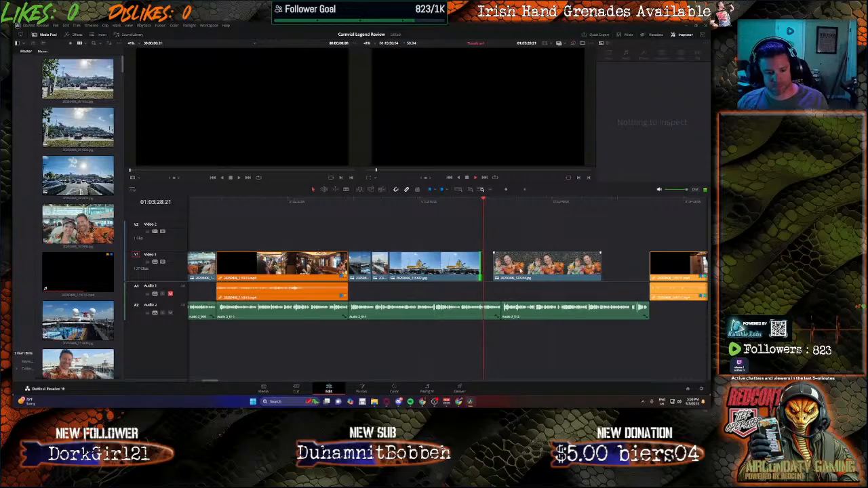
{"action": "left_click_drag", "start_coordinate": [521, 270], "coordinate": [502, 263]}
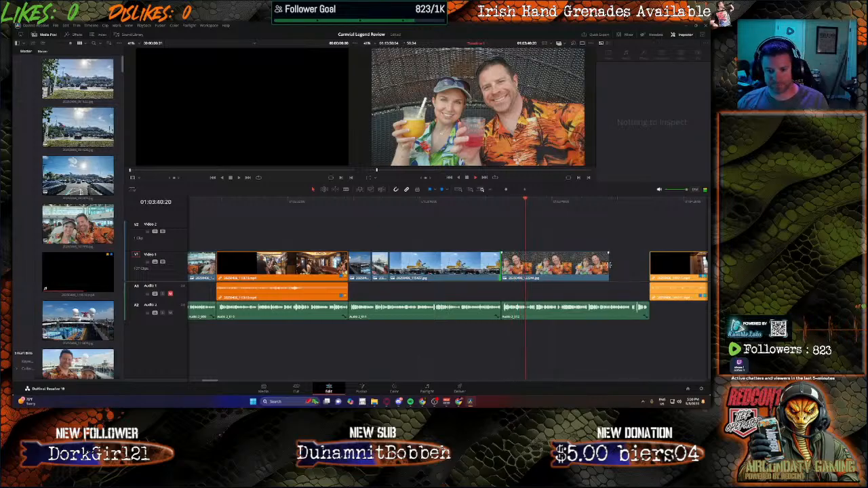
{"action": "left_click_drag", "start_coordinate": [609, 264], "coordinate": [649, 265]}
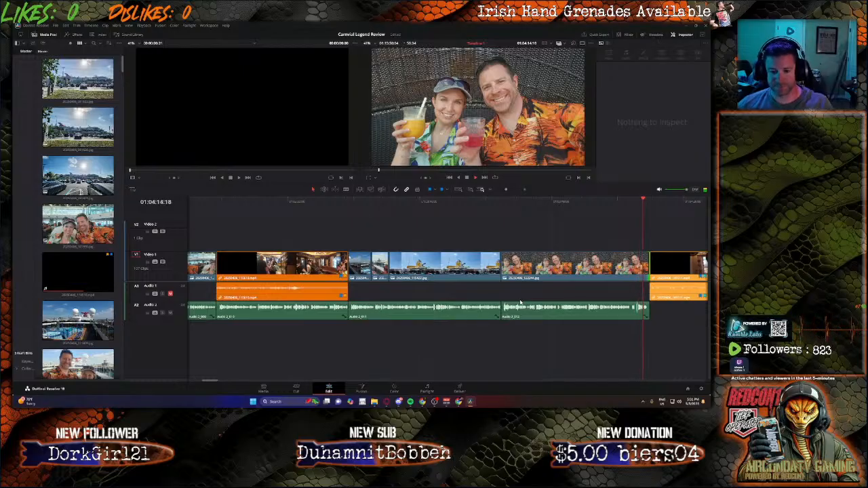
Step: Move a ship photo up to Video 2 above the next clip and extend the neighbouring photo to close its gap
{"action": "key", "text": "space"}
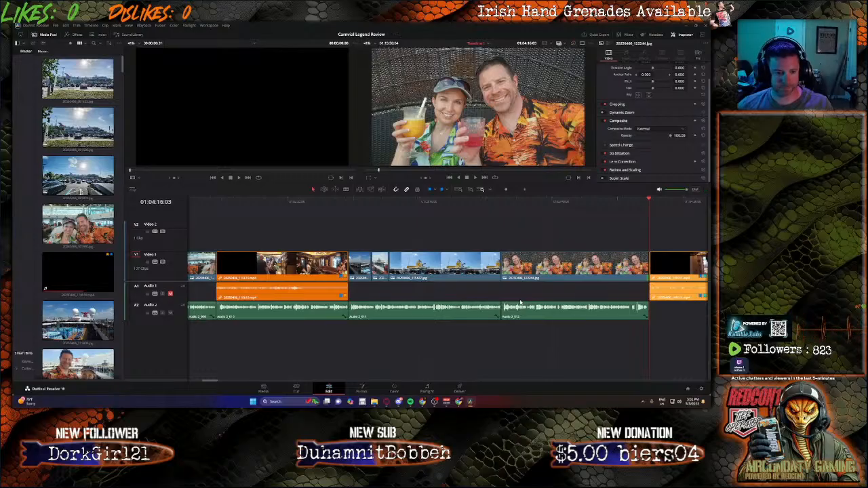
{"action": "left_click_drag", "start_coordinate": [379, 264], "coordinate": [658, 234]}
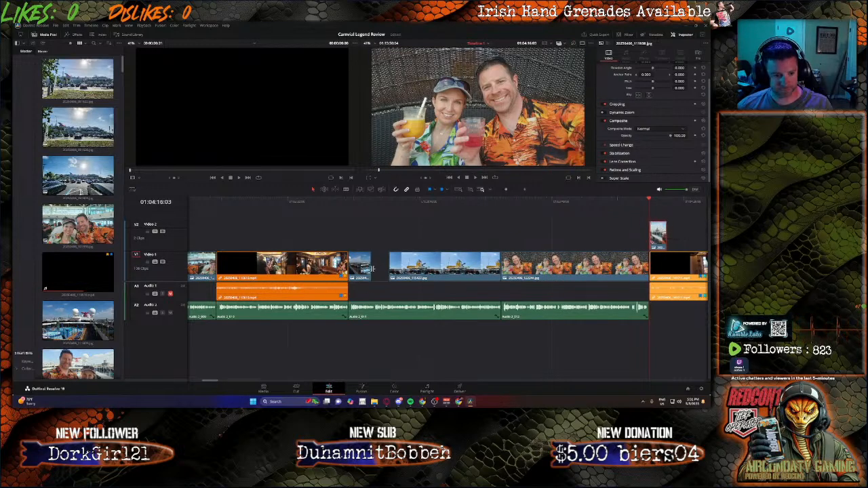
{"action": "left_click_drag", "start_coordinate": [371, 269], "coordinate": [389, 268]}
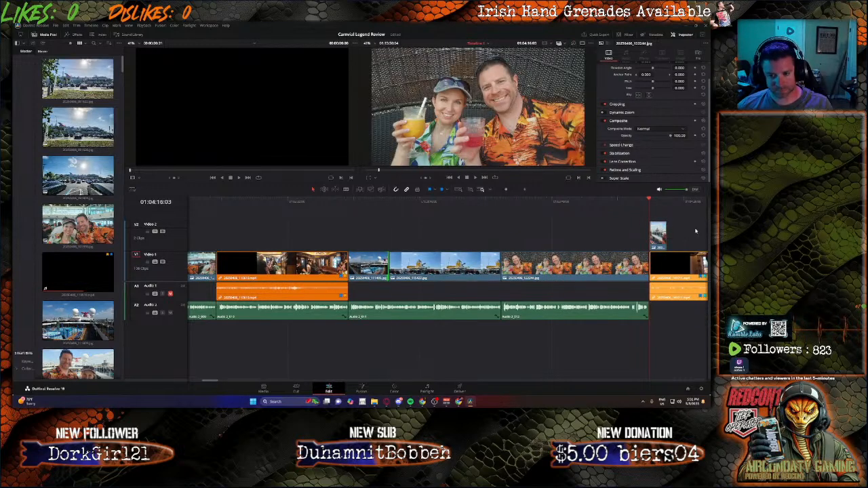
Step: Shift the following clips right to open a gap on Video 1, then move the deck selfie photo from Video 2 into it and extend it
{"action": "left_click_drag", "start_coordinate": [685, 227], "coordinate": [709, 289]}
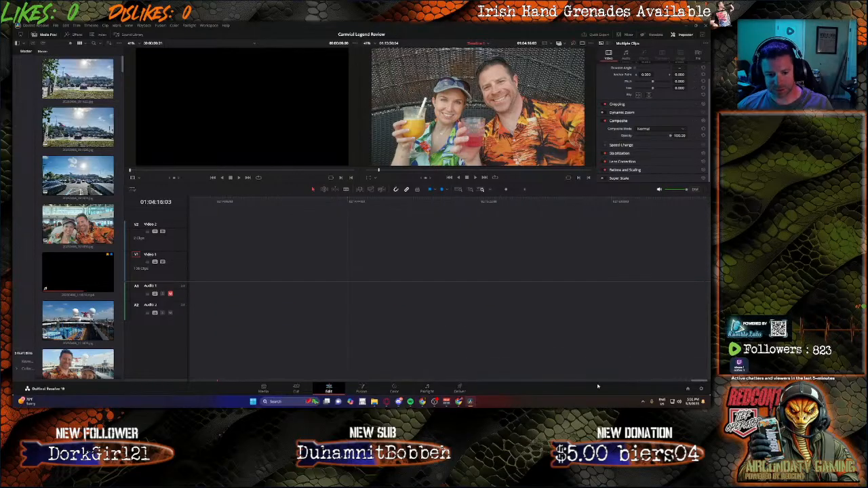
{"action": "left_click_drag", "start_coordinate": [694, 382], "coordinate": [215, 365]}
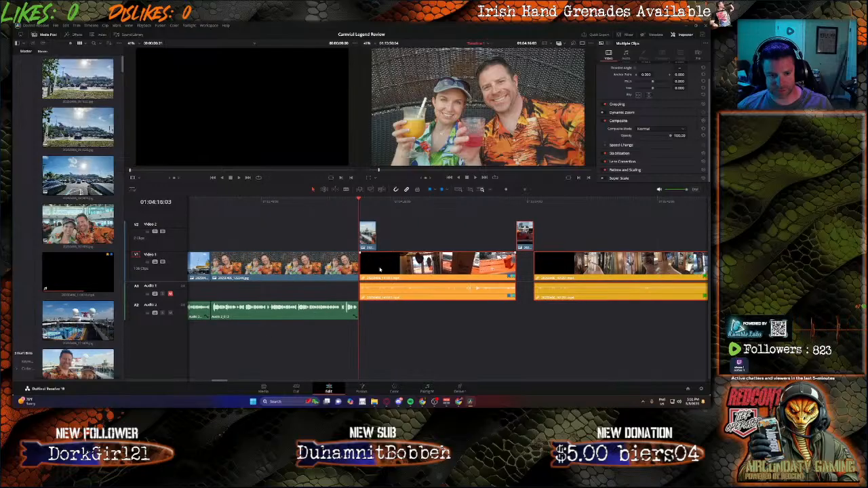
{"action": "left_click_drag", "start_coordinate": [380, 269], "coordinate": [530, 269]}
{"action": "left_click", "coordinate": [368, 236]}
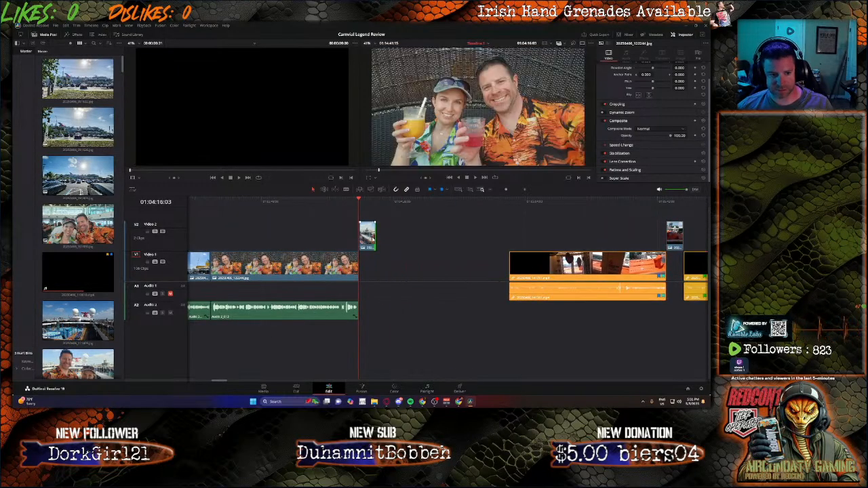
{"action": "left_click_drag", "start_coordinate": [367, 236], "coordinate": [494, 261]}
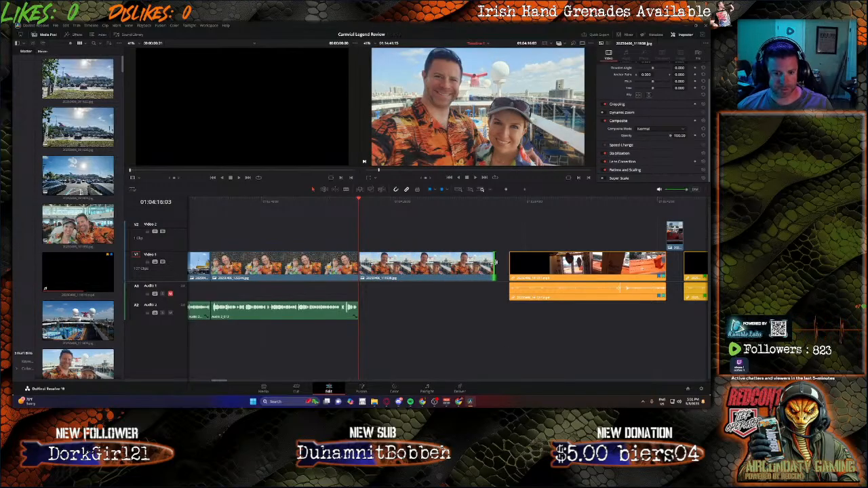
{"action": "left_click_drag", "start_coordinate": [496, 264], "coordinate": [500, 275]}
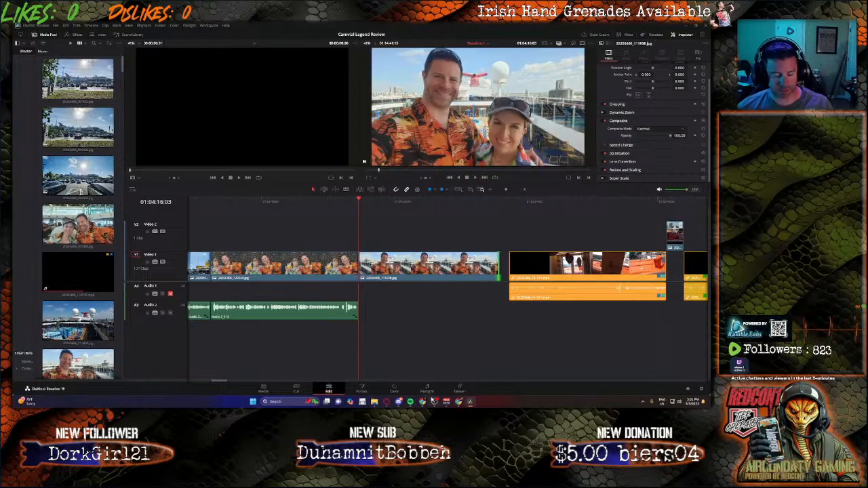
Step: Record a new voice-over narration segment on Audio 2 in the Fairlight page
{"action": "left_click", "coordinate": [421, 391]}
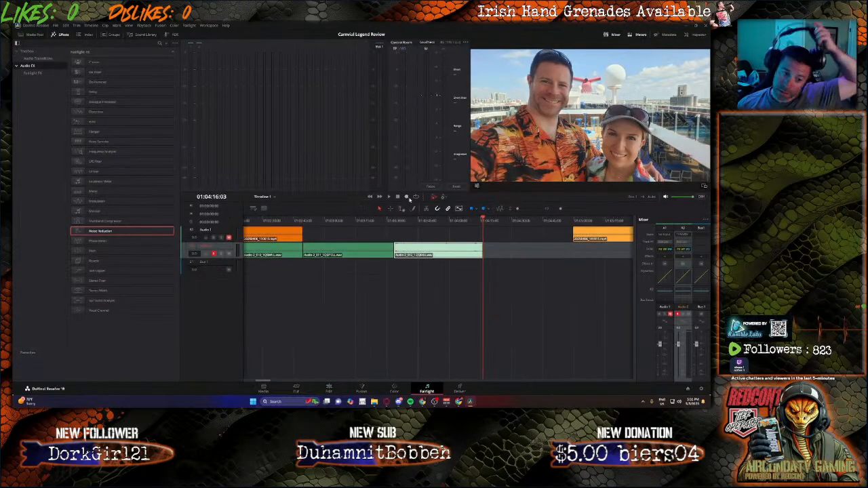
{"action": "left_click", "coordinate": [406, 196]}
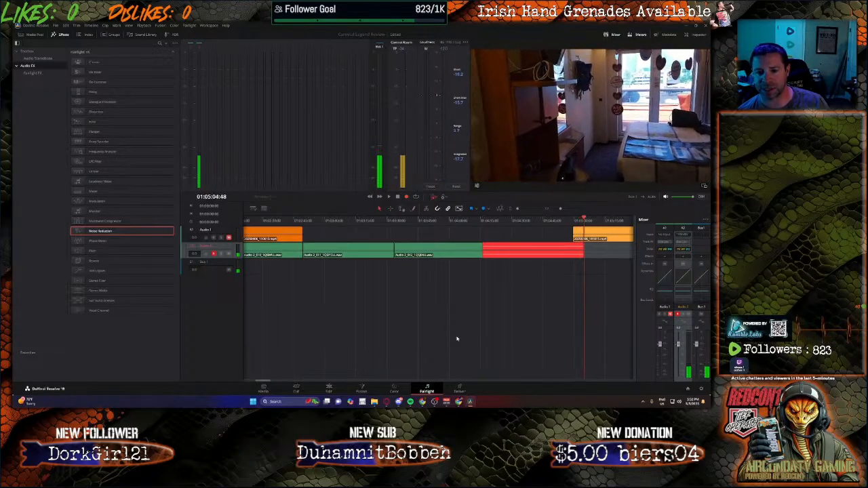
{"action": "left_click", "coordinate": [398, 197]}
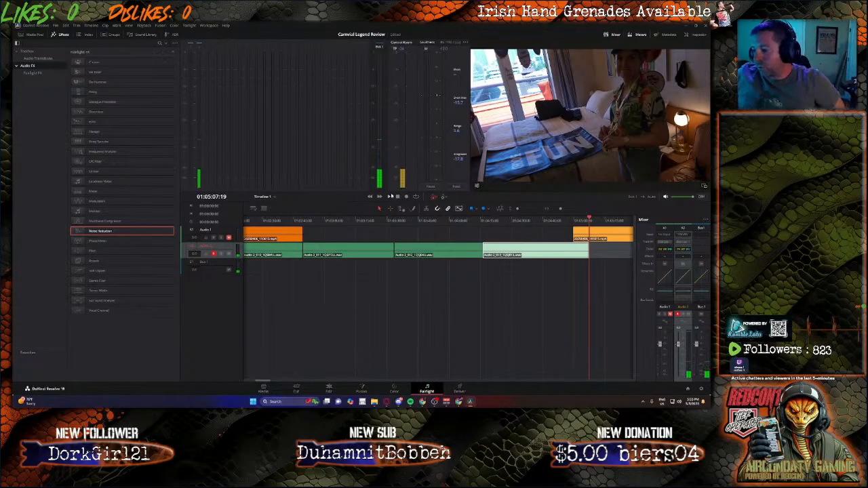
Step: Back on the Edit page, raise the volume of the newly recorded narration clip in the inspector
{"action": "left_click", "coordinate": [329, 390]}
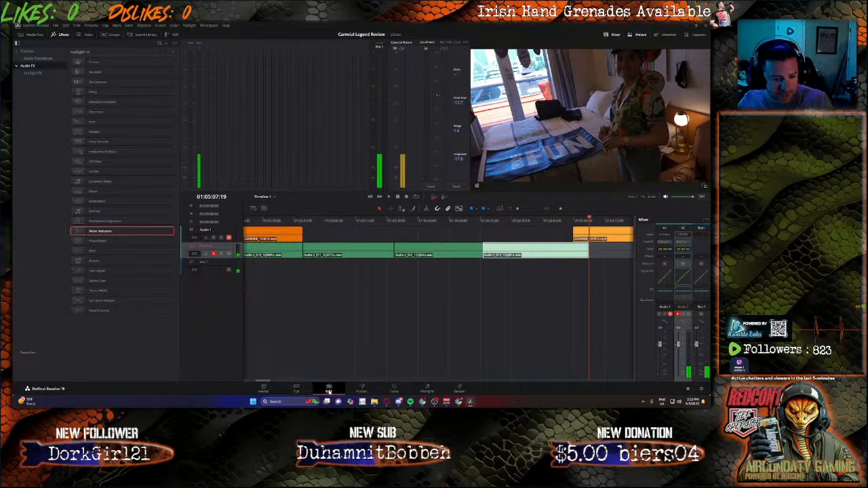
{"action": "left_click", "coordinate": [394, 312]}
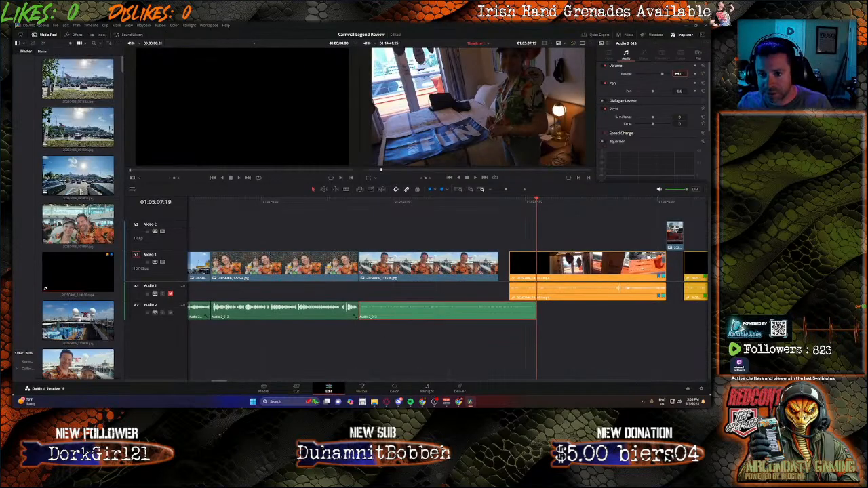
{"action": "left_click", "coordinate": [678, 73]}
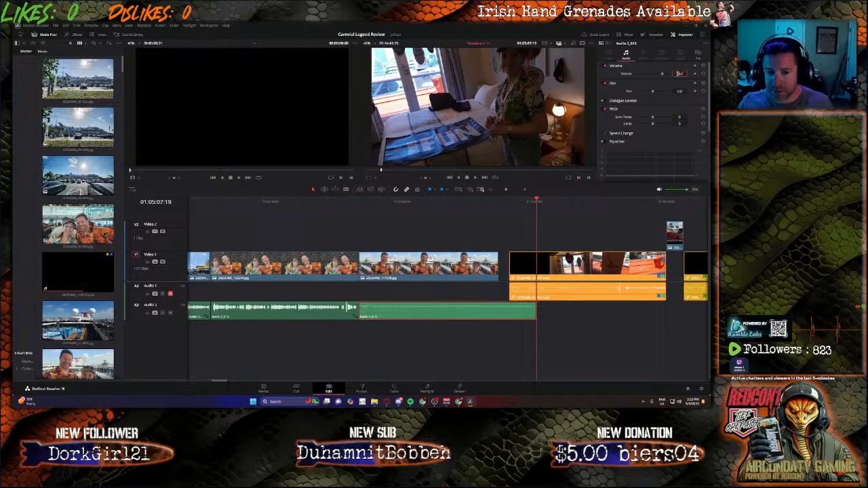
{"action": "key", "text": "Return"}
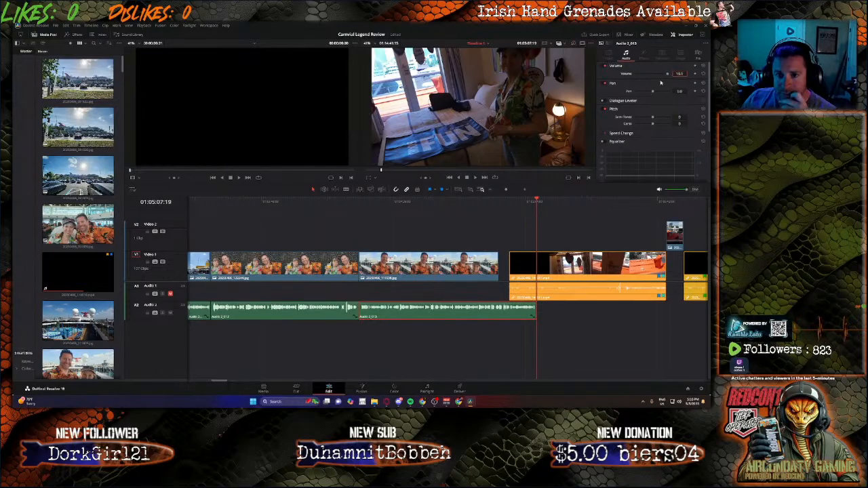
{"action": "scroll", "coordinate": [648, 104], "scroll_direction": "down", "scroll_amount": 5}
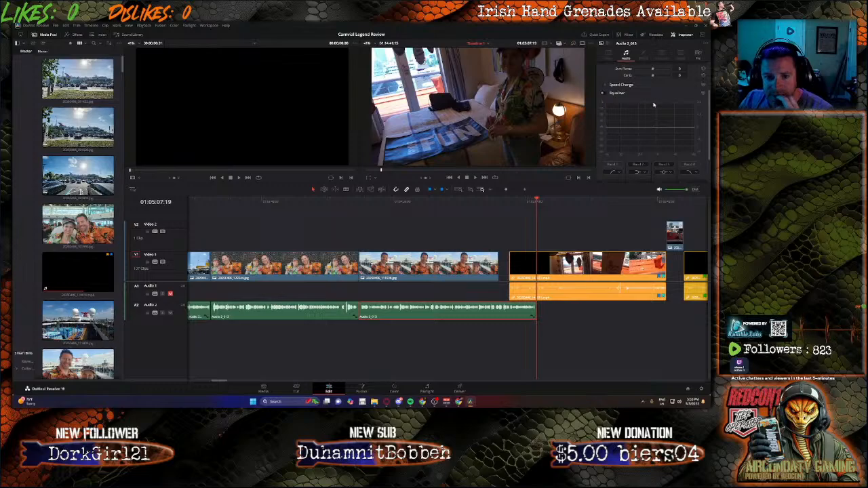
{"action": "scroll", "coordinate": [653, 102], "scroll_direction": "up", "scroll_amount": 1}
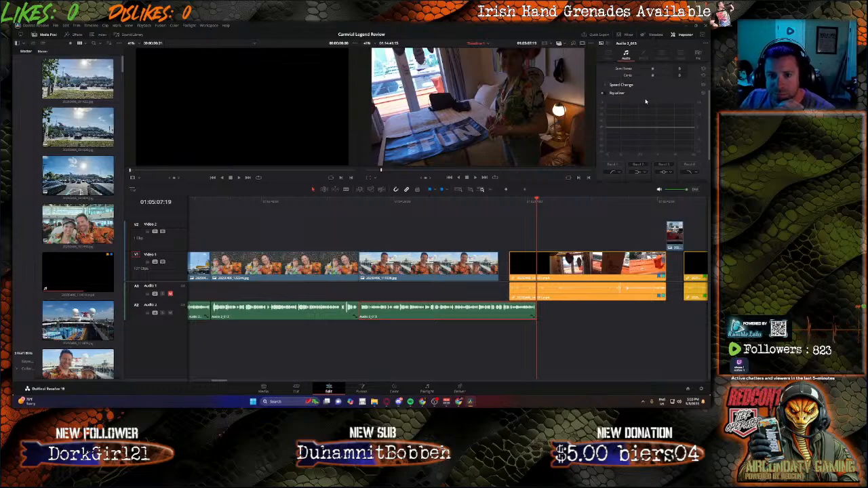
{"action": "scroll", "coordinate": [625, 99], "scroll_direction": "down", "scroll_amount": 2}
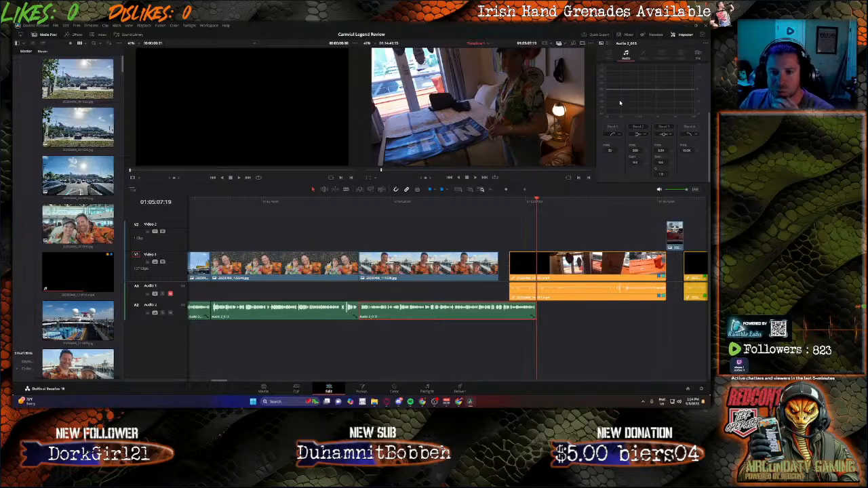
{"action": "scroll", "coordinate": [619, 101], "scroll_direction": "up", "scroll_amount": 2}
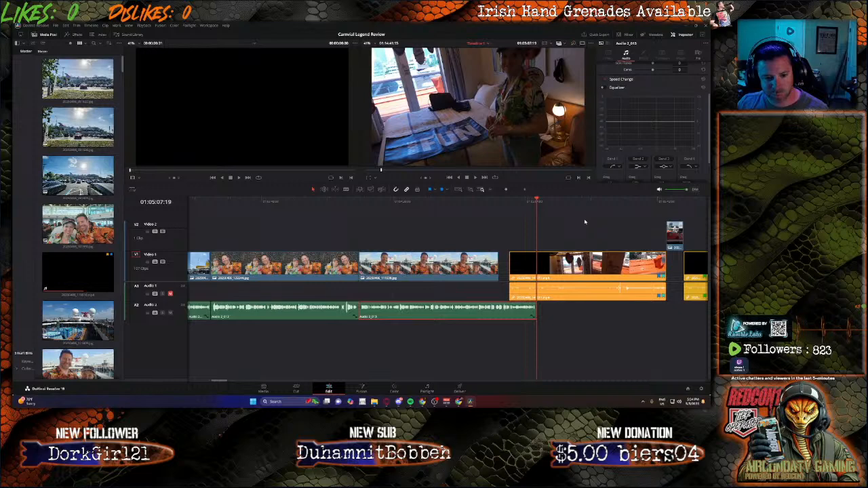
Step: Cut and delete a short piece at the start of the new narration clip, then slide it left to close the gap
{"action": "left_click", "coordinate": [348, 203]}
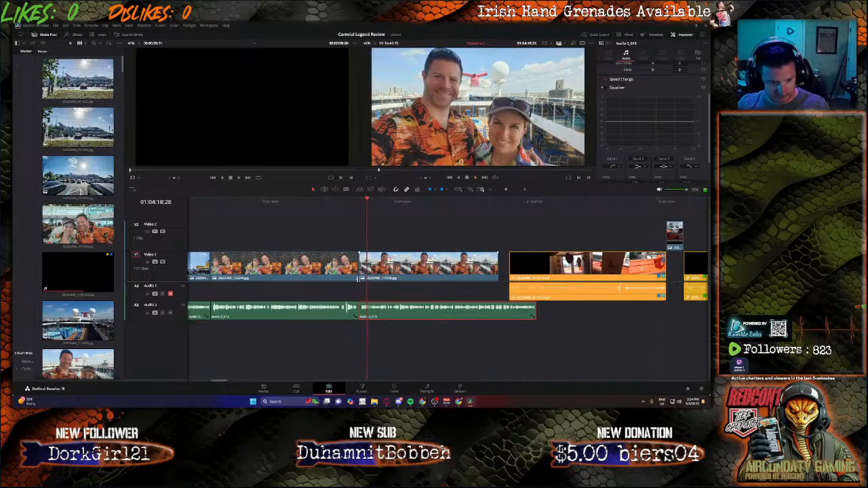
{"action": "scroll", "coordinate": [357, 279], "scroll_direction": "up", "scroll_amount": 5}
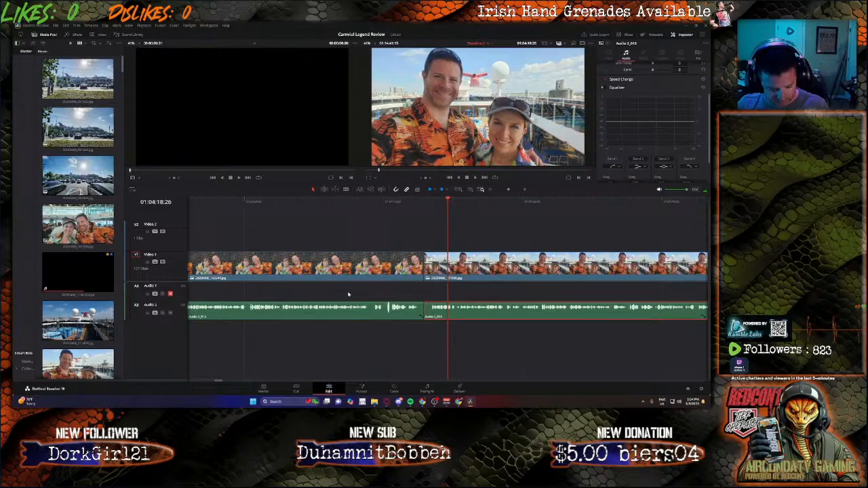
{"action": "key", "text": "b"}
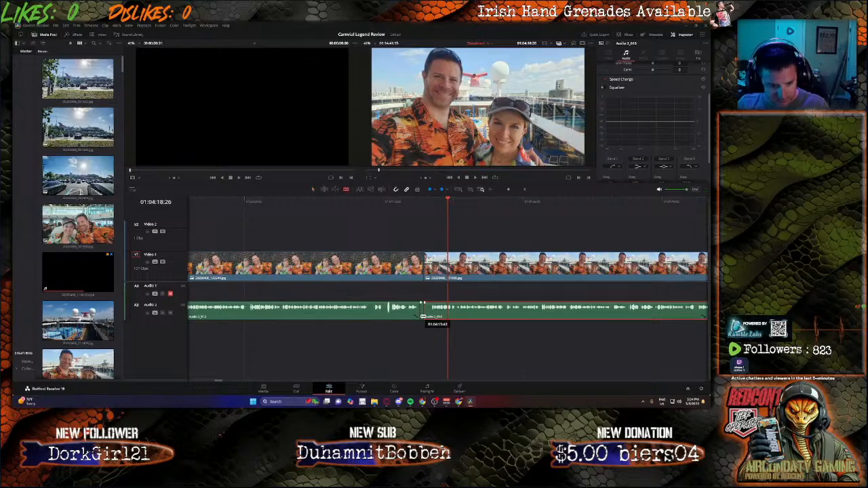
{"action": "key", "text": "a"}
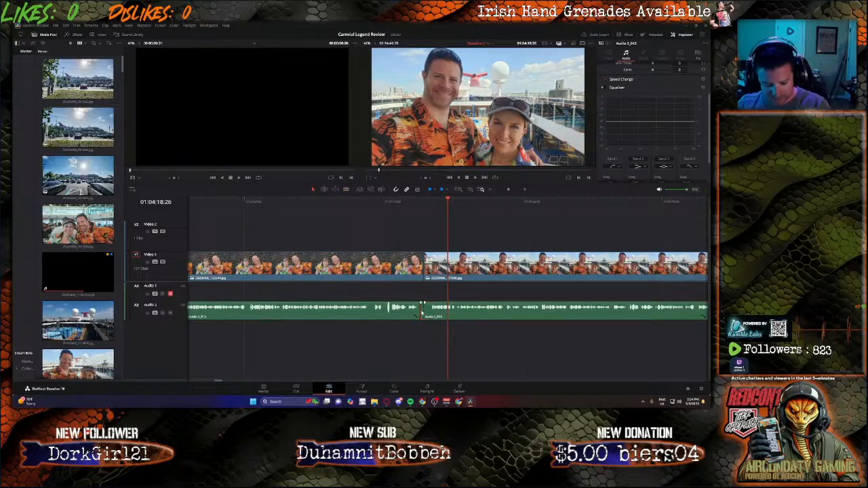
{"action": "left_click", "coordinate": [422, 312]}
{"action": "key", "text": "b"}
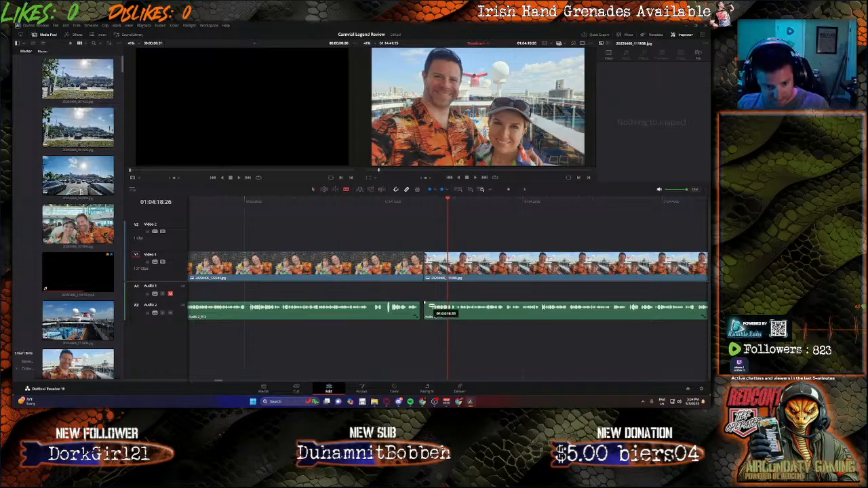
{"action": "key", "text": "a"}
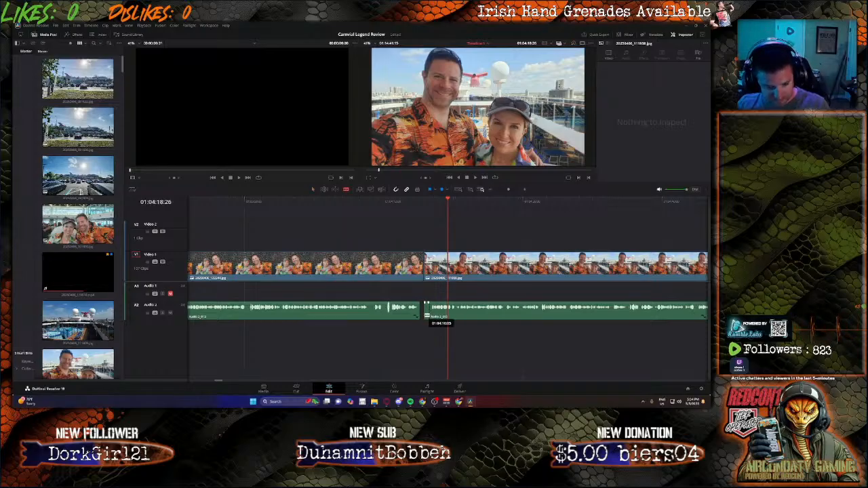
{"action": "left_click", "coordinate": [426, 313]}
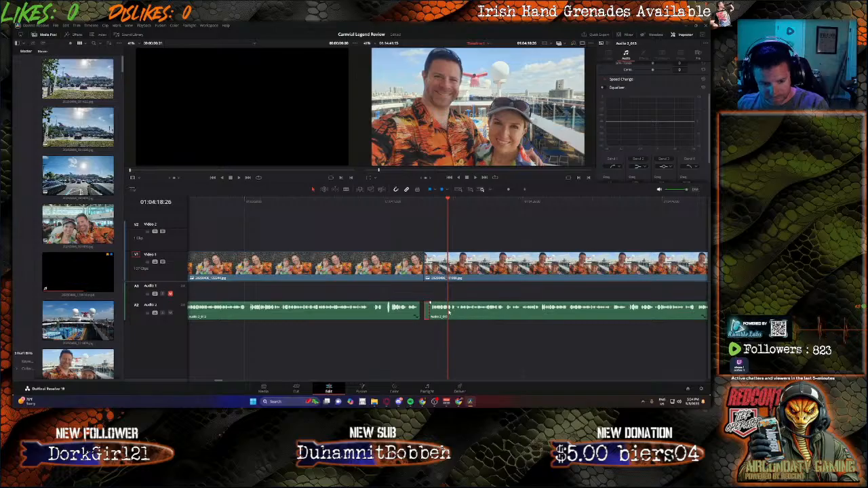
{"action": "key", "text": "BackSpace"}
{"action": "left_click_drag", "start_coordinate": [452, 312], "coordinate": [443, 314]}
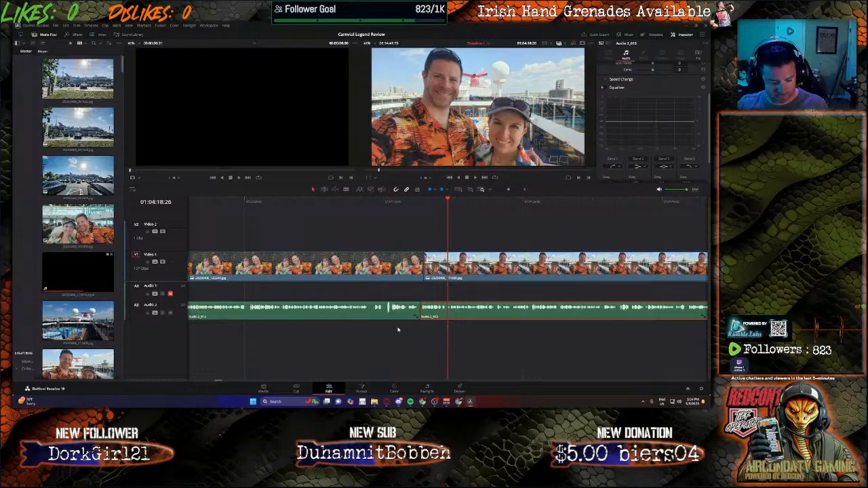
Step: Swap the deck selfie photo and the pool-deck photo on Video 1, shortening the selfie photo
{"action": "scroll", "coordinate": [399, 324], "scroll_direction": "down", "scroll_amount": 5}
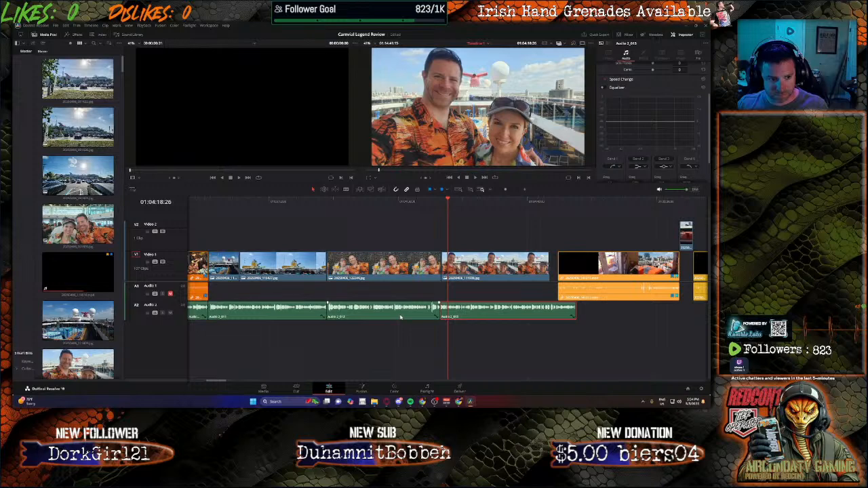
{"action": "left_click_drag", "start_coordinate": [468, 258], "coordinate": [235, 225]}
{"action": "left_click_drag", "start_coordinate": [317, 237], "coordinate": [240, 236]}
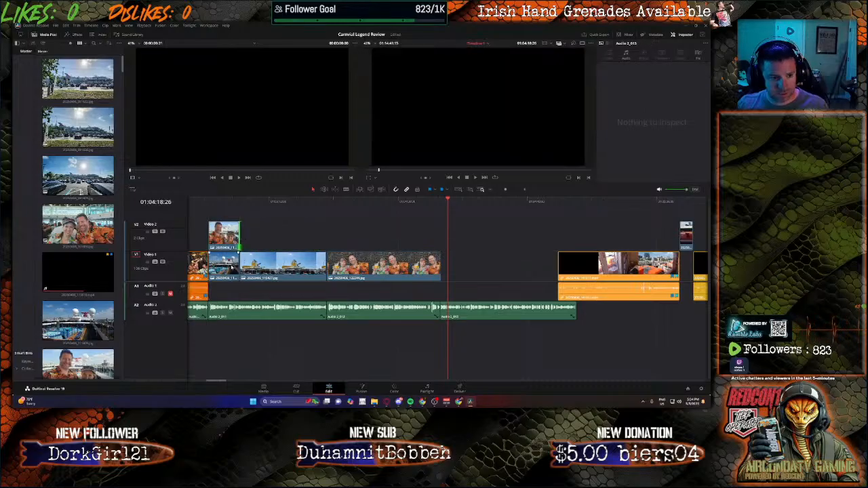
{"action": "left_click_drag", "start_coordinate": [224, 266], "coordinate": [556, 261]}
{"action": "left_click_drag", "start_coordinate": [226, 234], "coordinate": [226, 255]}
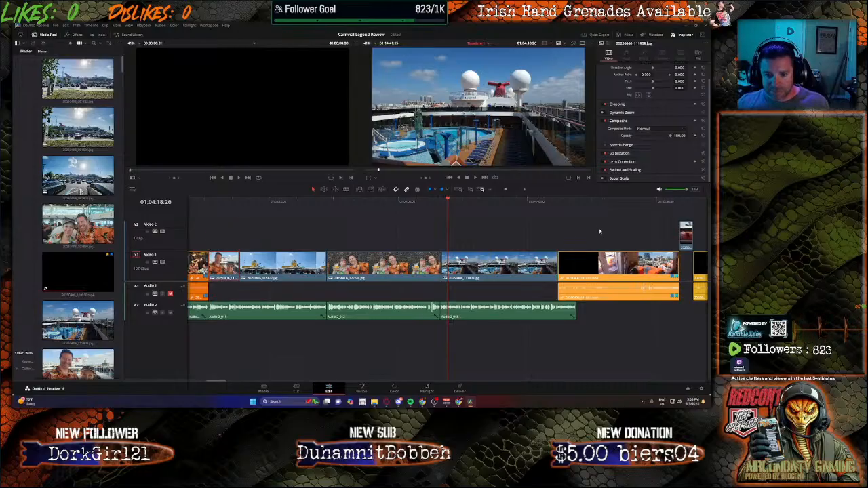
Step: Select the following video clips and align their start with the end of the narration
{"action": "left_click_drag", "start_coordinate": [599, 232], "coordinate": [709, 305]}
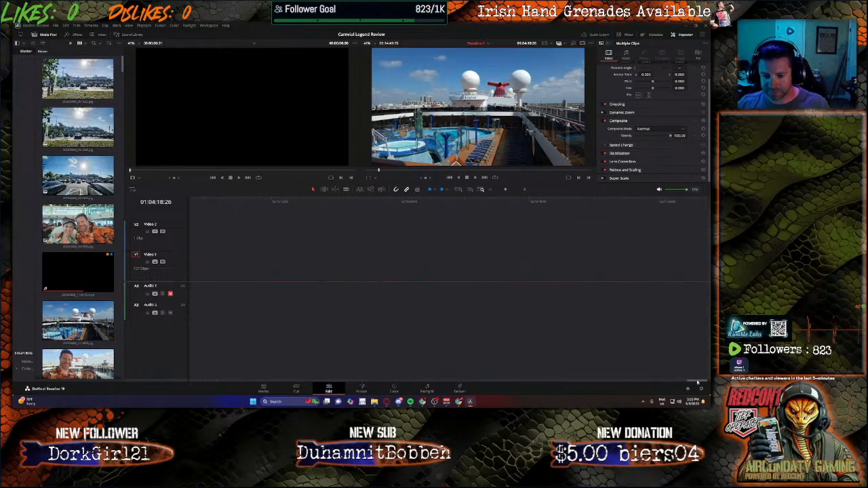
{"action": "left_click_drag", "start_coordinate": [697, 381], "coordinate": [215, 318]}
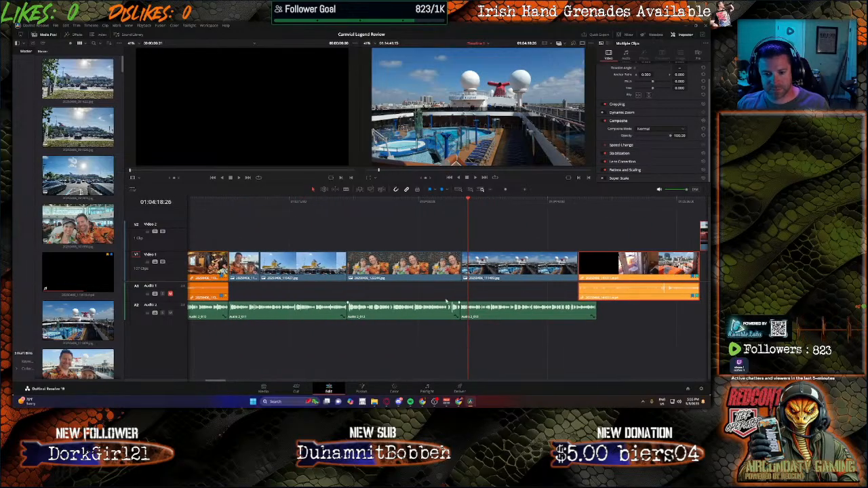
{"action": "left_click_drag", "start_coordinate": [617, 265], "coordinate": [596, 264]}
Step: Play back the section around the pool-deck photo and the next video clip to review the timing
{"action": "left_click", "coordinate": [510, 205]}
{"action": "key", "text": "space"}
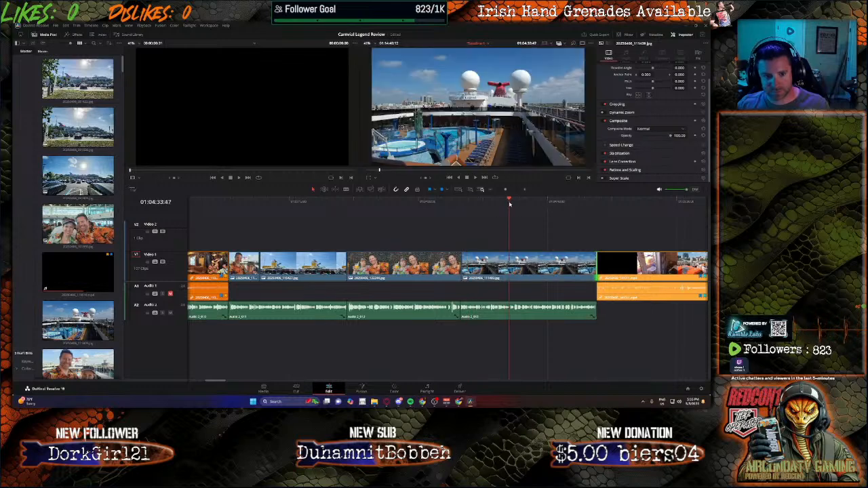
{"action": "left_click", "coordinate": [562, 204]}
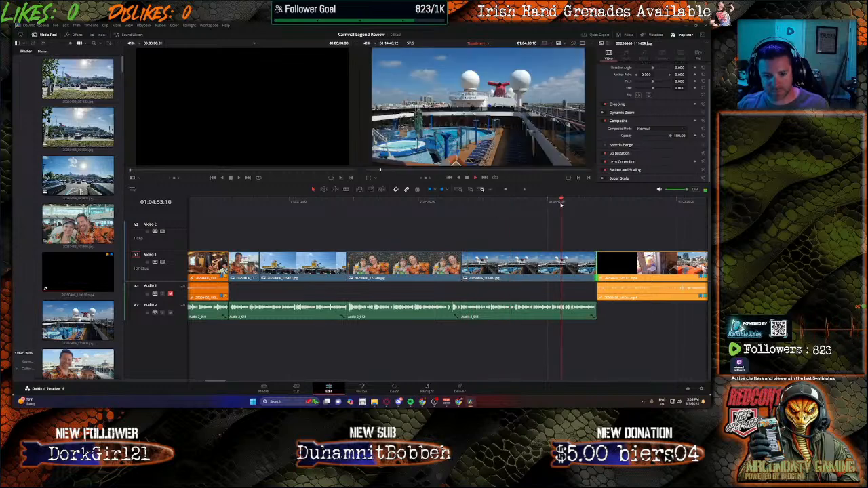
{"action": "left_click", "coordinate": [516, 200]}
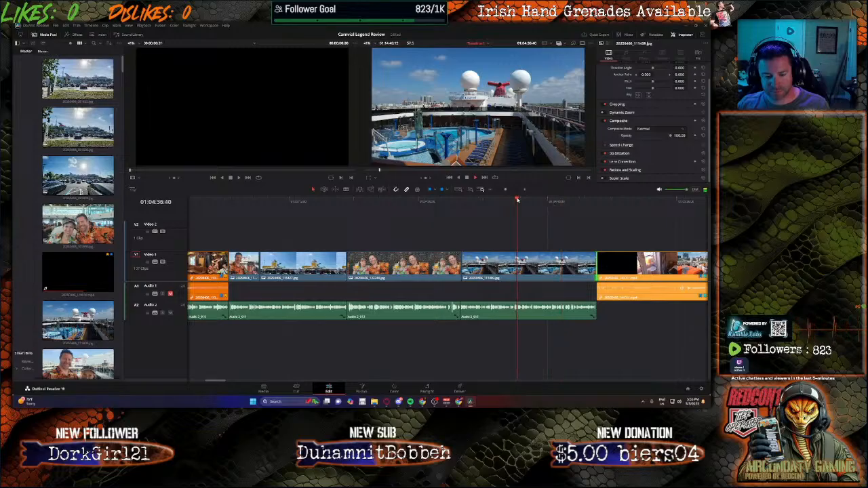
{"action": "left_click", "coordinate": [506, 199]}
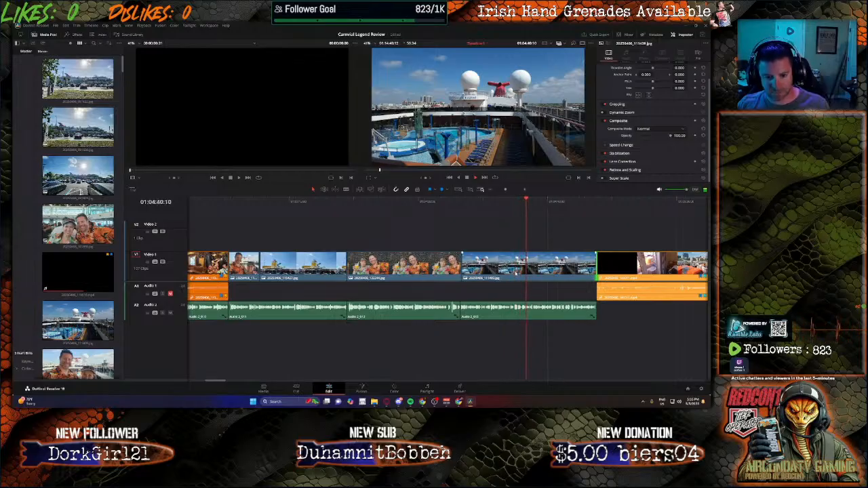
{"action": "left_click", "coordinate": [575, 202]}
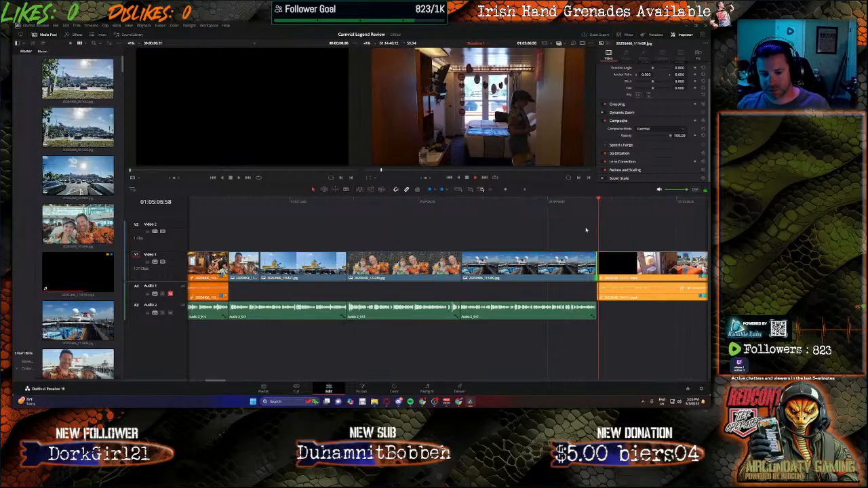
{"action": "left_click", "coordinate": [598, 201]}
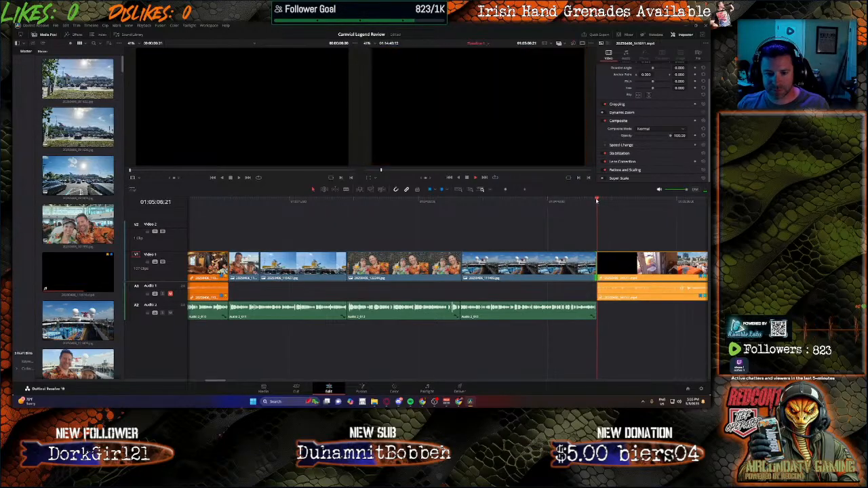
Step: Record a short voice-over take on the Audio 2 track starting at the end of the existing narration
{"action": "left_click", "coordinate": [597, 200]}
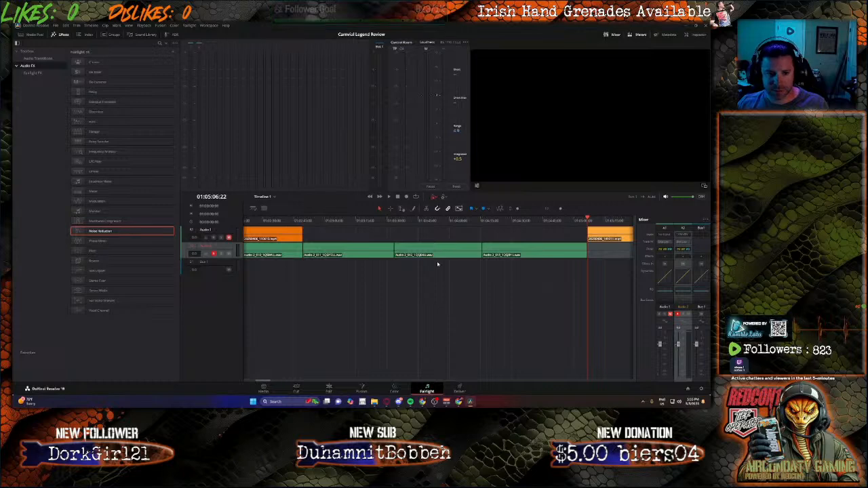
{"action": "left_click", "coordinate": [406, 197]}
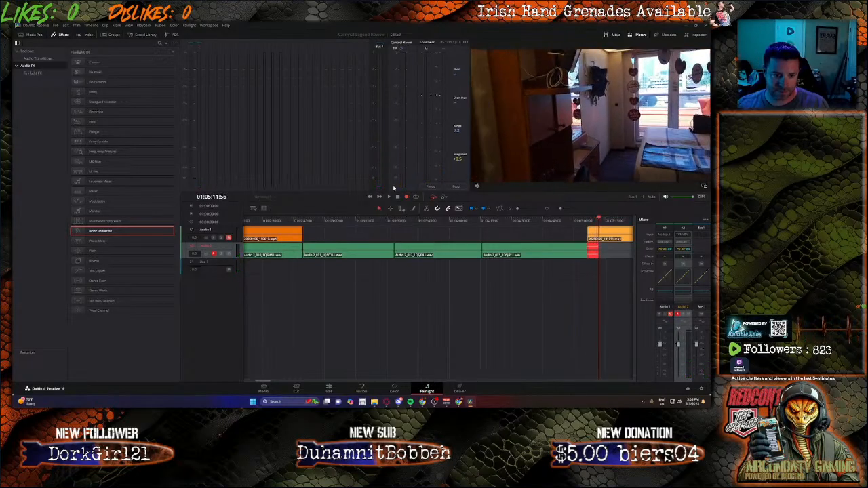
{"action": "left_click", "coordinate": [398, 197]}
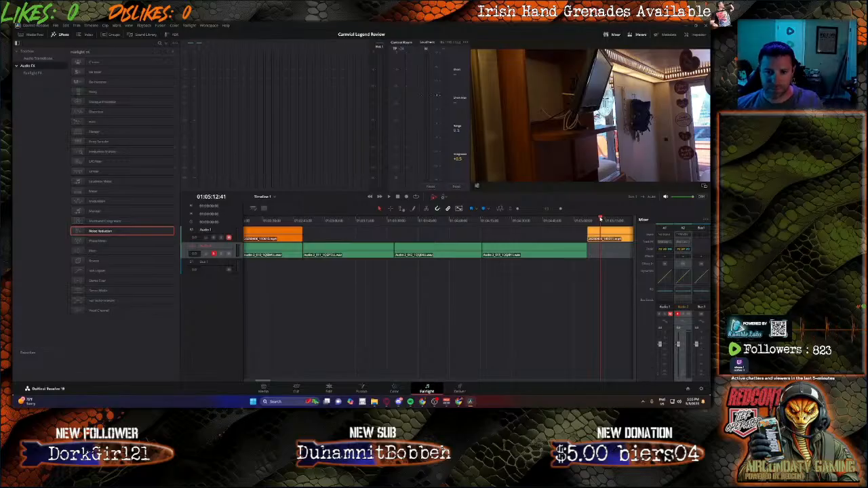
Step: Move the playhead slightly back and record a new voice-over narration take on Audio 2
{"action": "left_click_drag", "start_coordinate": [600, 218], "coordinate": [587, 218]}
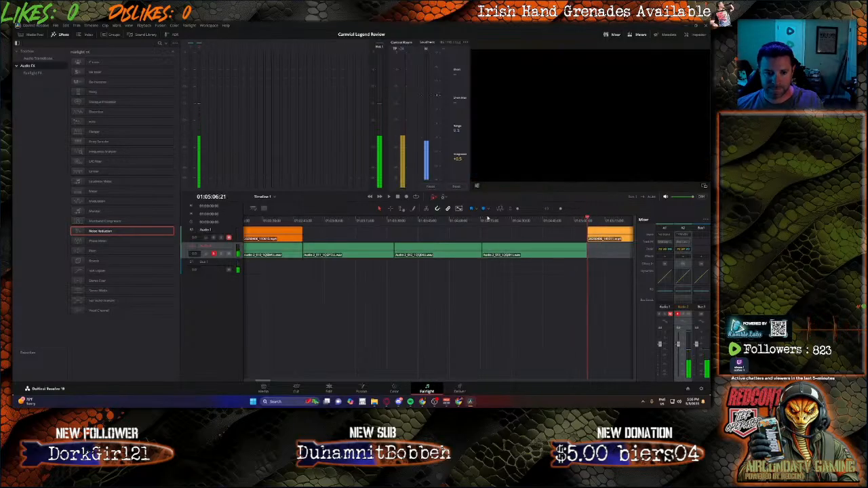
{"action": "left_click", "coordinate": [406, 198]}
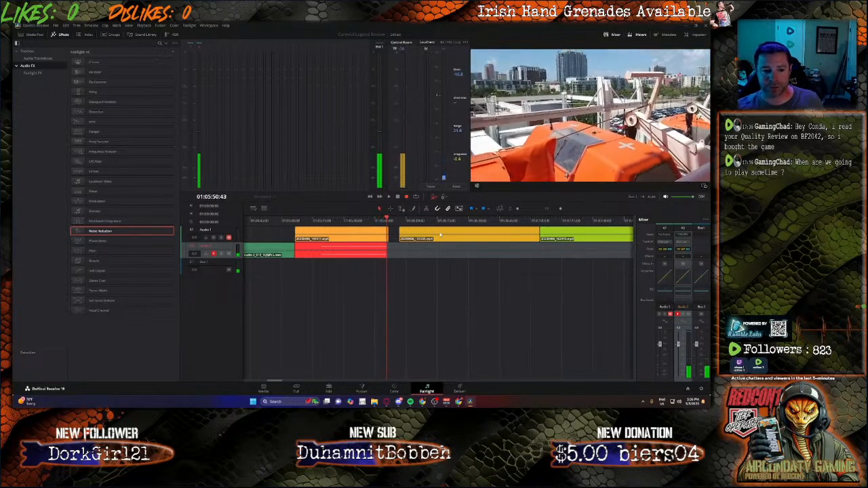
{"action": "key", "text": "space"}
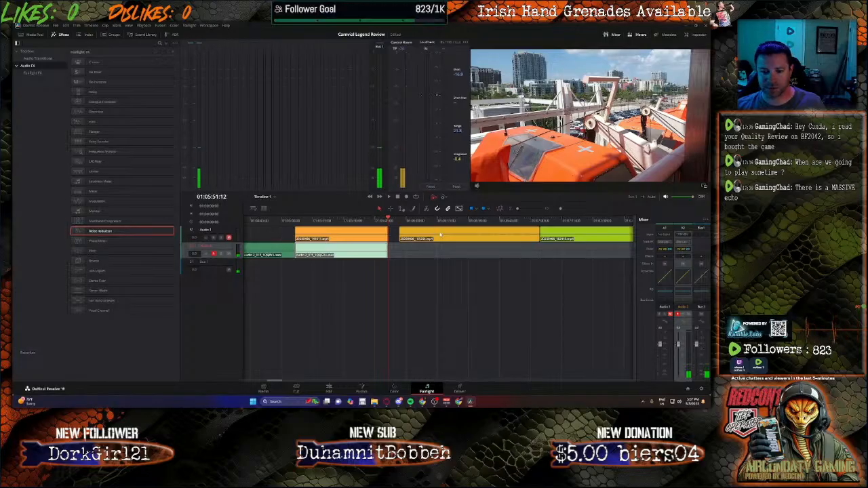
Step: Play back the newly recorded narration together with the video clip above it
{"action": "left_click", "coordinate": [329, 389]}
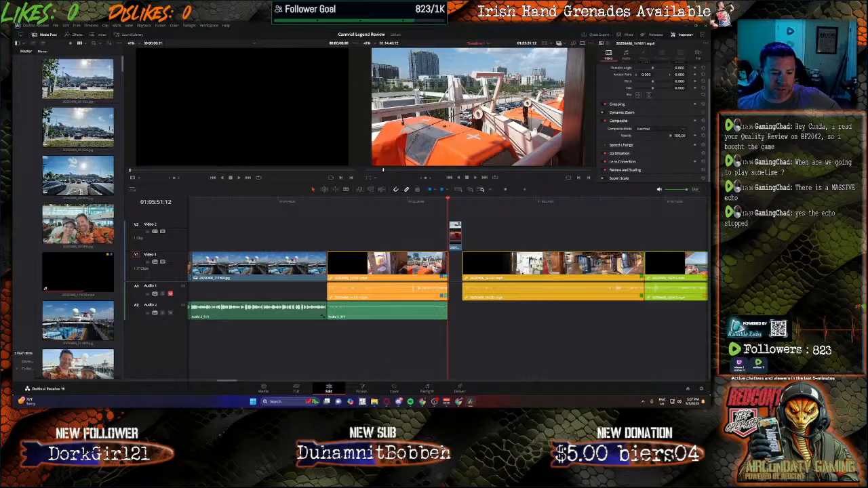
{"action": "left_click", "coordinate": [427, 391]}
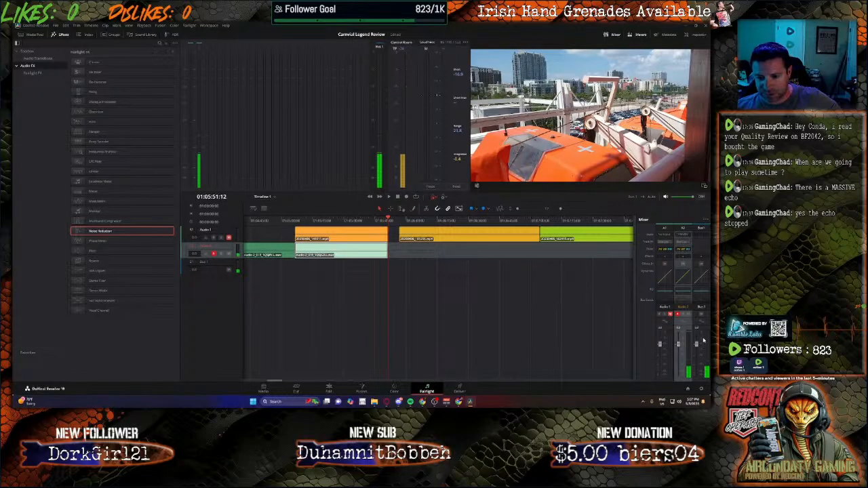
{"action": "left_click", "coordinate": [702, 316]}
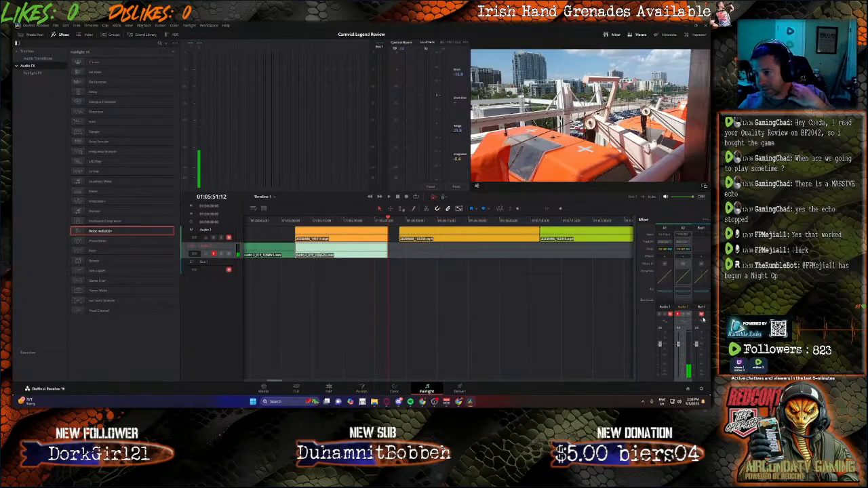
{"action": "left_click", "coordinate": [536, 278]}
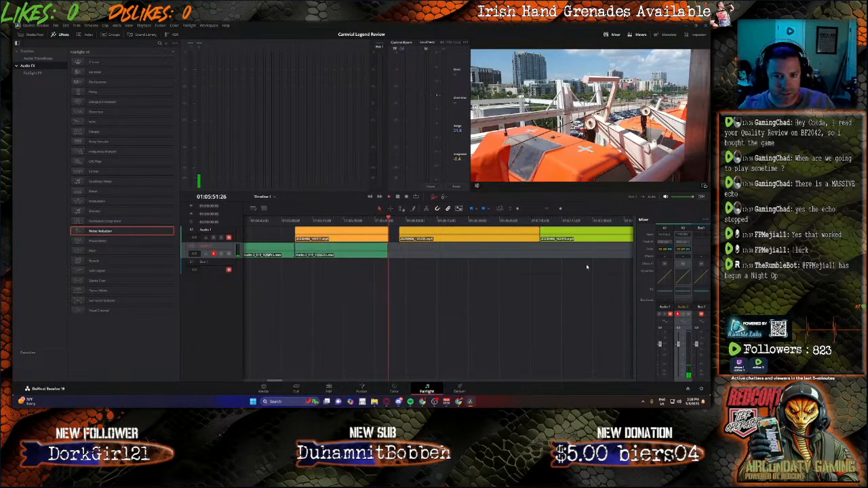
{"action": "key", "text": "space"}
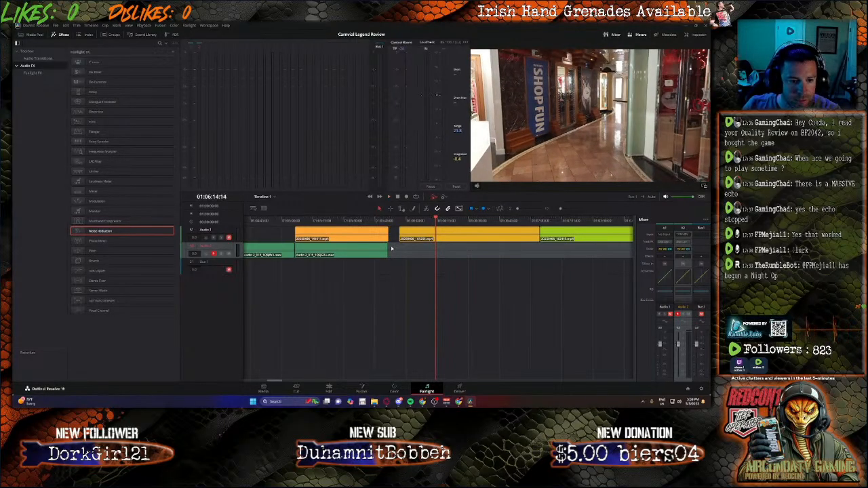
Step: Delete the stray clip on Video 2 and nudge the following clips slightly left toward the narration
{"action": "left_click", "coordinate": [328, 389]}
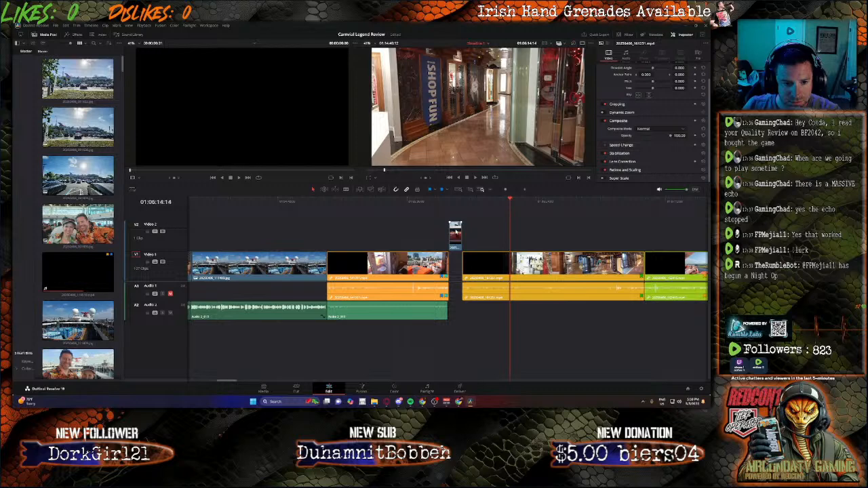
{"action": "key", "text": "BackSpace"}
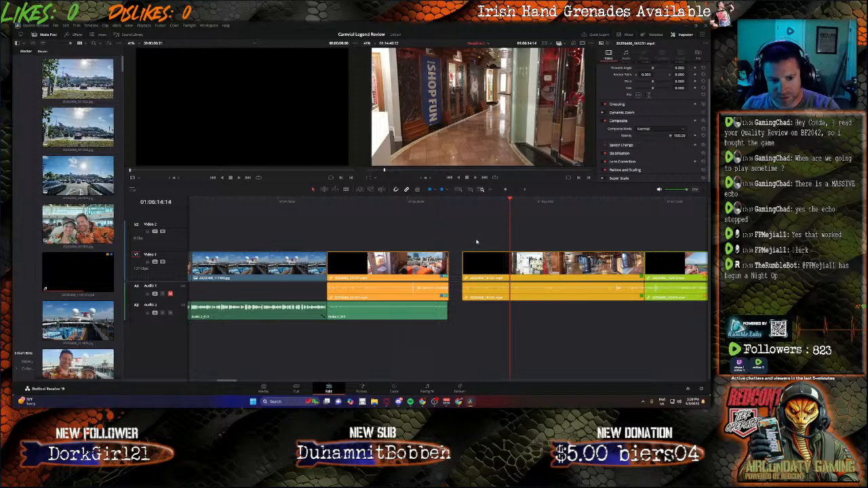
{"action": "left_click_drag", "start_coordinate": [467, 236], "coordinate": [613, 320]}
{"action": "scroll", "coordinate": [407, 360], "scroll_direction": "left", "scroll_amount": 10}
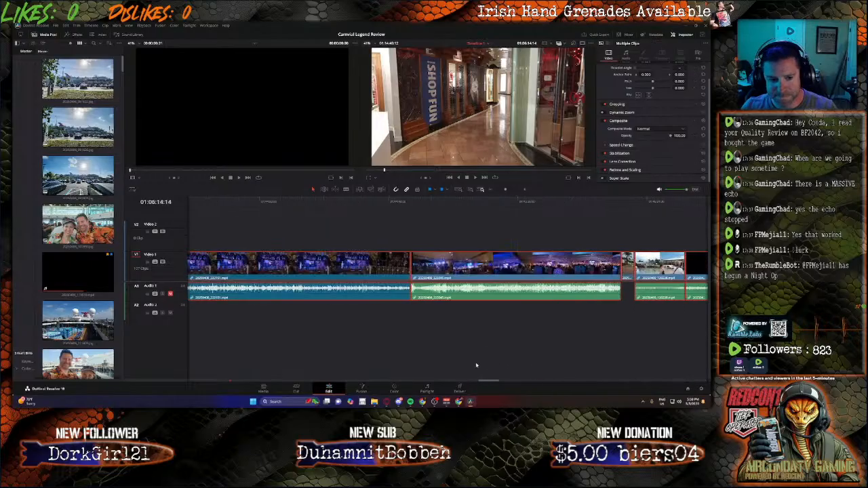
{"action": "scroll", "coordinate": [311, 359], "scroll_direction": "left", "scroll_amount": 10}
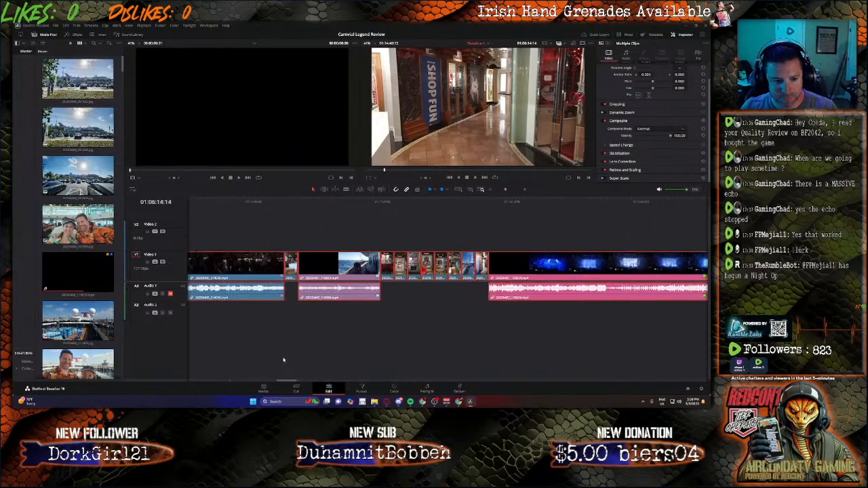
{"action": "scroll", "coordinate": [186, 355], "scroll_direction": "right", "scroll_amount": 10}
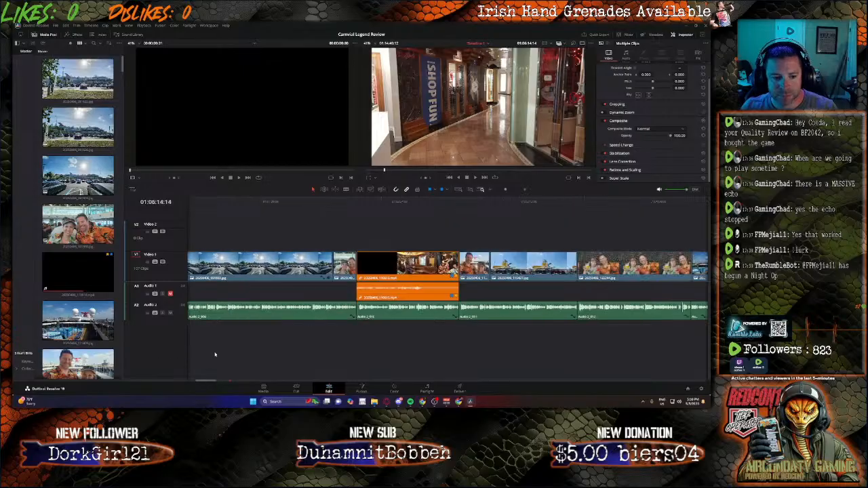
{"action": "scroll", "coordinate": [230, 356], "scroll_direction": "left", "scroll_amount": 5}
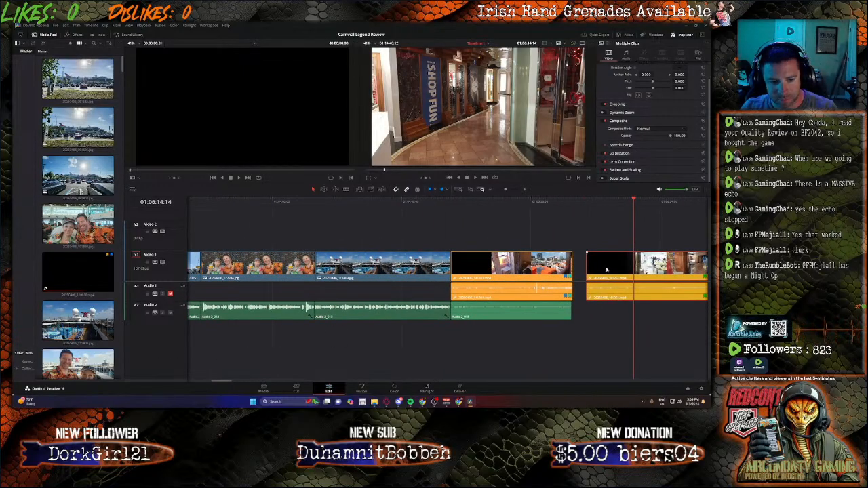
{"action": "left_click_drag", "start_coordinate": [607, 270], "coordinate": [598, 267]}
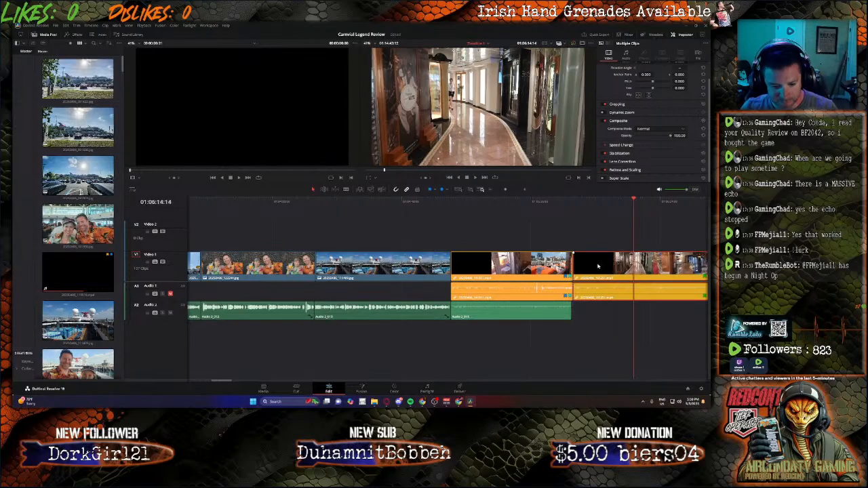
Step: Cut the next video clip at the end of the narration and ripple-delete the short leftover piece to close the gap
{"action": "left_click_drag", "start_coordinate": [634, 201], "coordinate": [570, 212]}
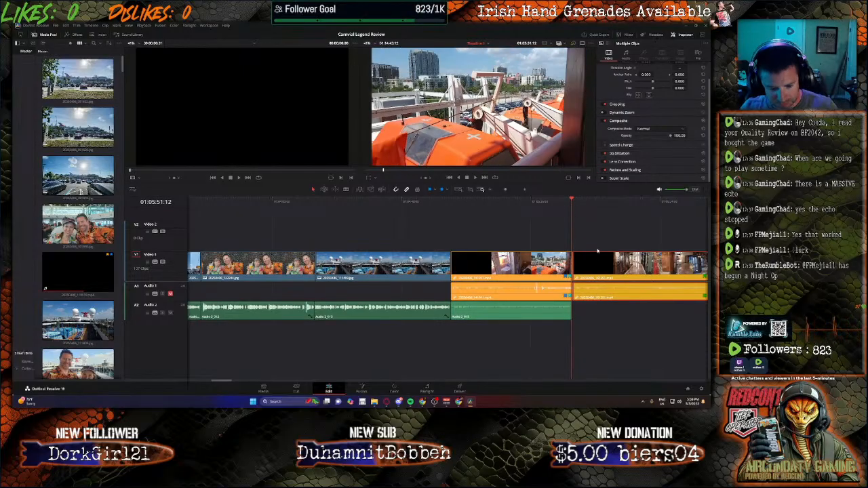
{"action": "scroll", "coordinate": [598, 253], "scroll_direction": "up", "scroll_amount": 4}
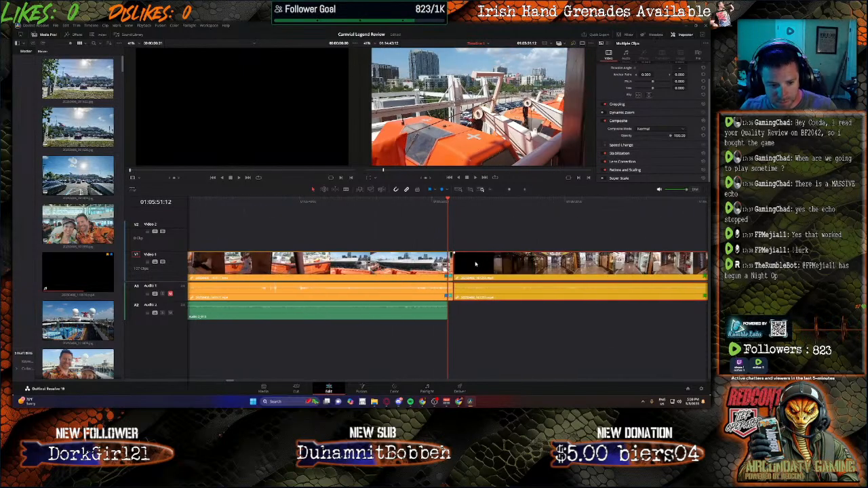
{"action": "scroll", "coordinate": [476, 264], "scroll_direction": "up", "scroll_amount": 2}
{"action": "key", "text": "b"}
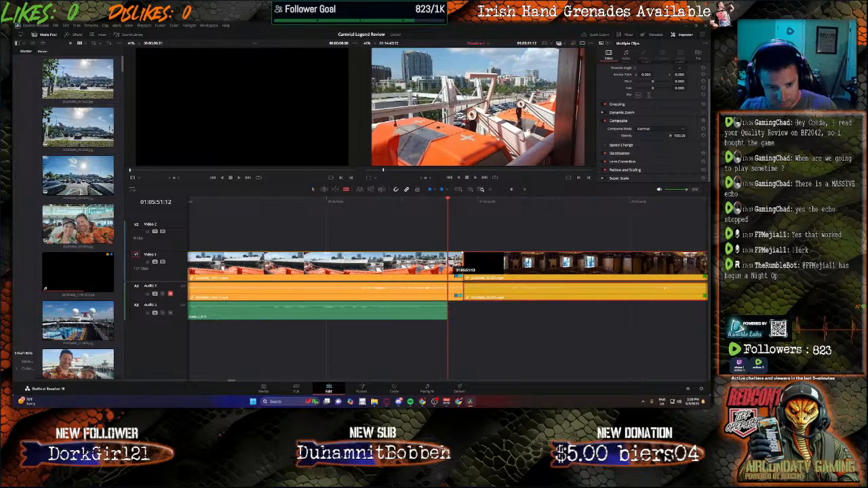
{"action": "left_click", "coordinate": [448, 271]}
{"action": "key", "text": "BackSpace"}
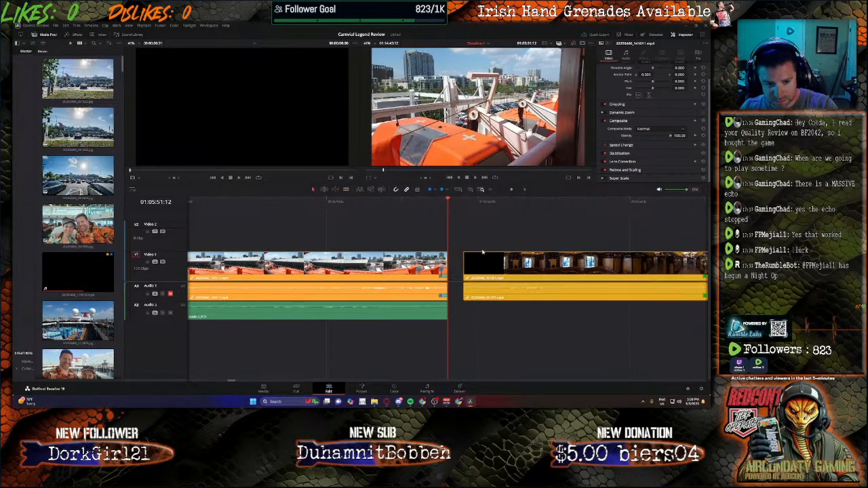
{"action": "key", "text": "ctrl+z"}
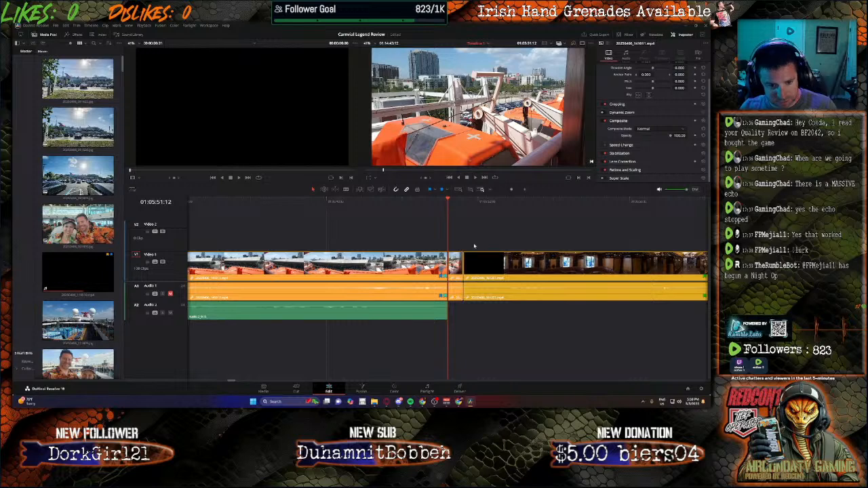
{"action": "key", "text": "Delete"}
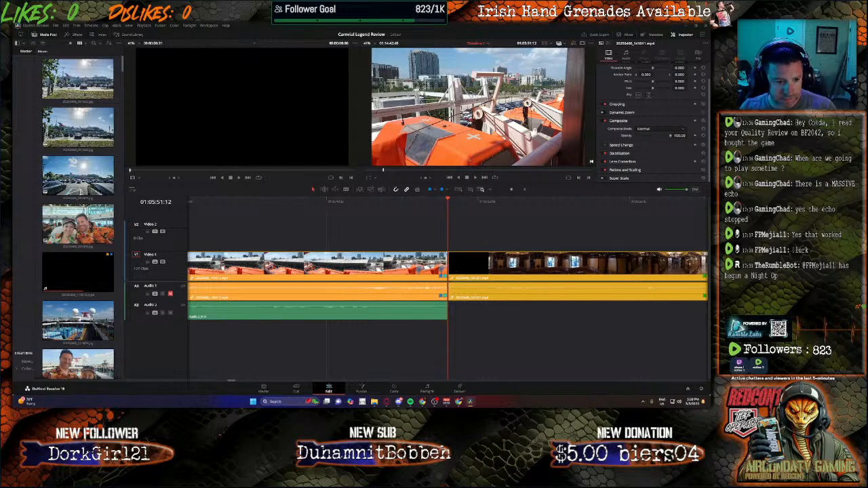
Step: Set the new narration clip's volume to 19.1
{"action": "left_click", "coordinate": [349, 314]}
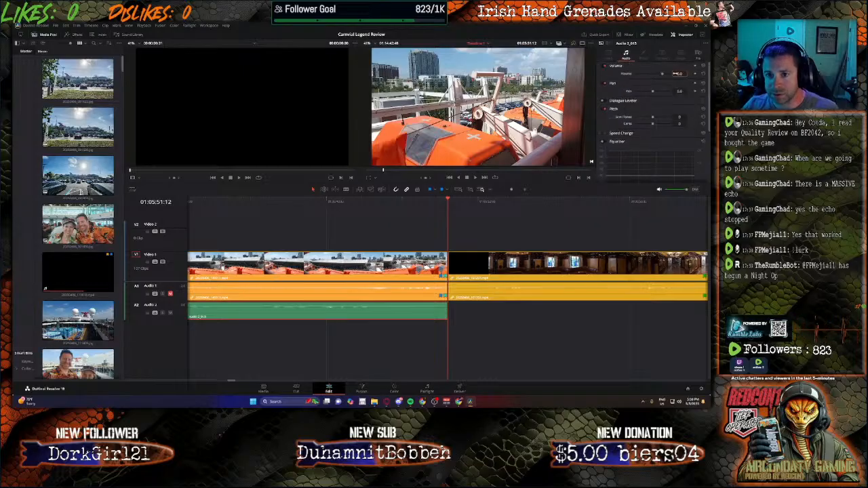
{"action": "type", "text": "19.1"}
{"action": "key", "text": "Return"}
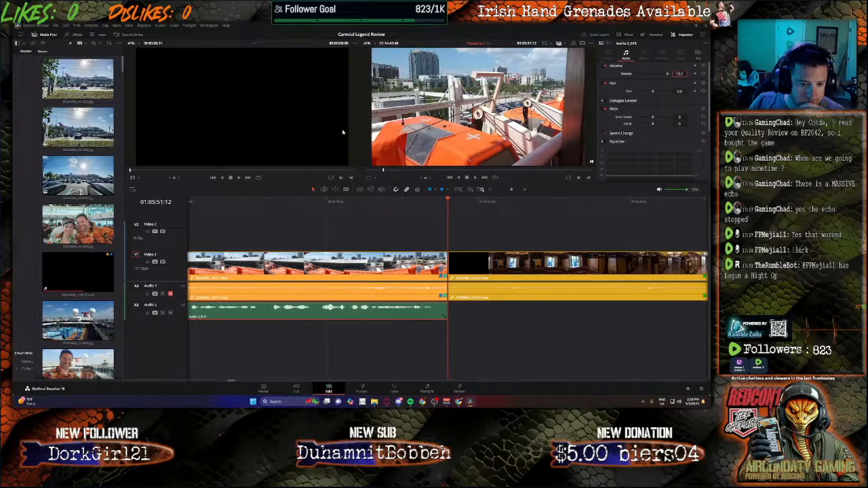
Step: Play back the narration section with its video to review the volume and timing
{"action": "left_click", "coordinate": [377, 201]}
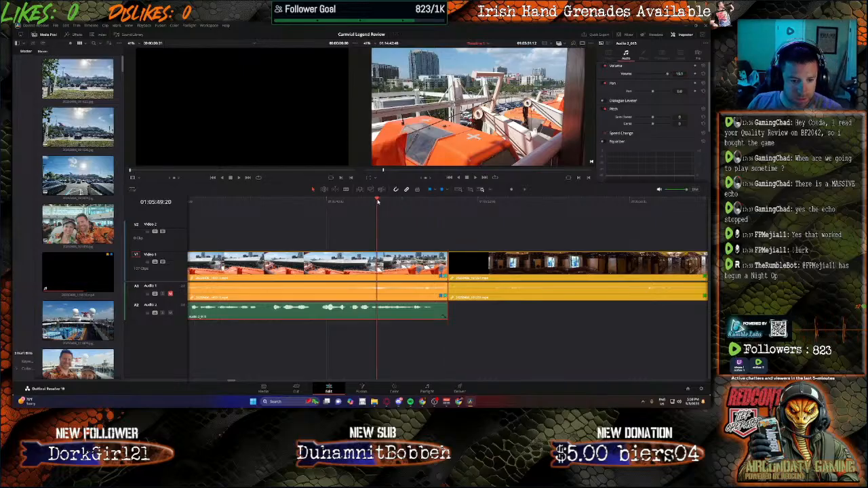
{"action": "key", "text": "space"}
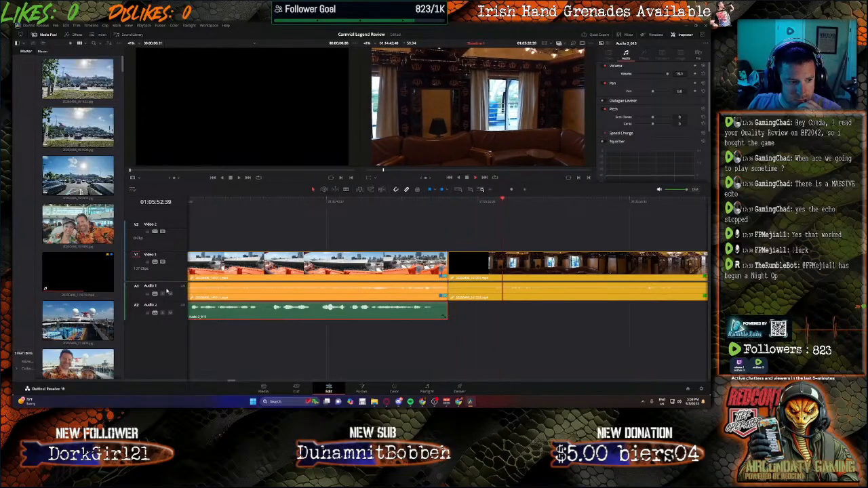
{"action": "left_click", "coordinate": [272, 202]}
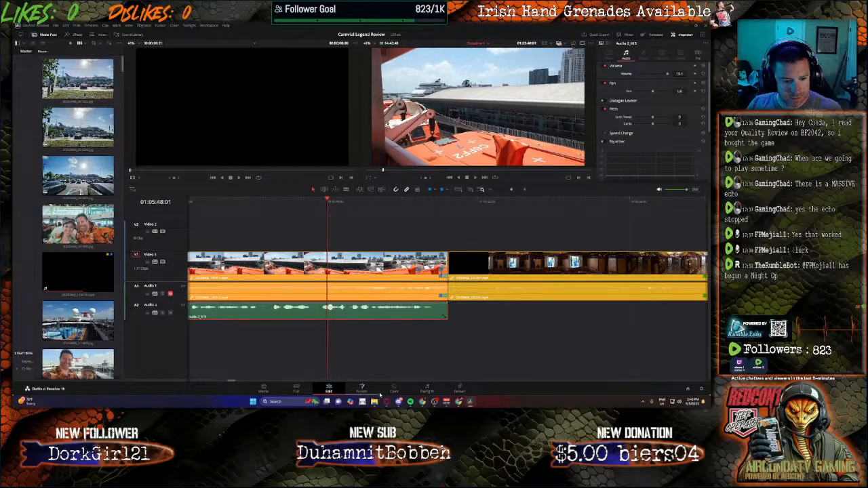
{"action": "left_click", "coordinate": [427, 390]}
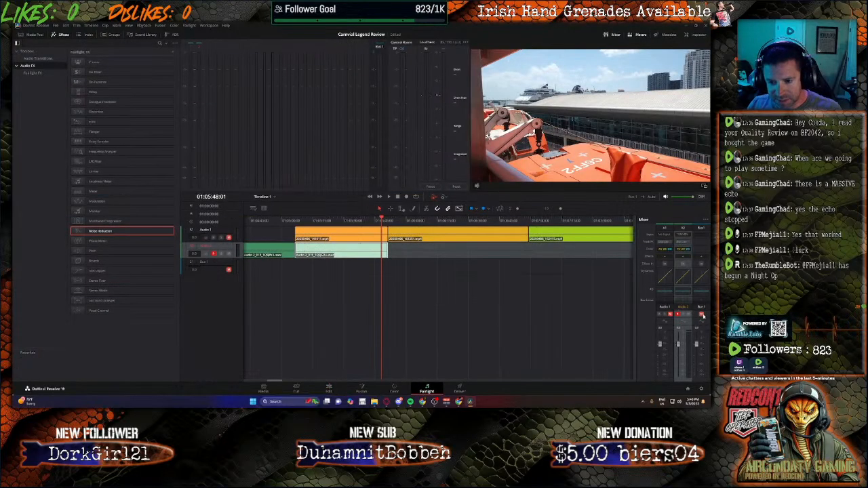
{"action": "left_click", "coordinate": [320, 390]}
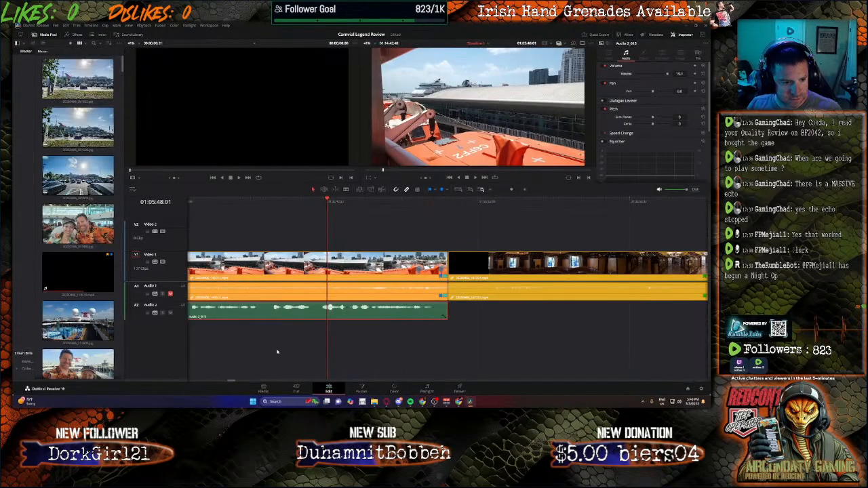
{"action": "key", "text": "space"}
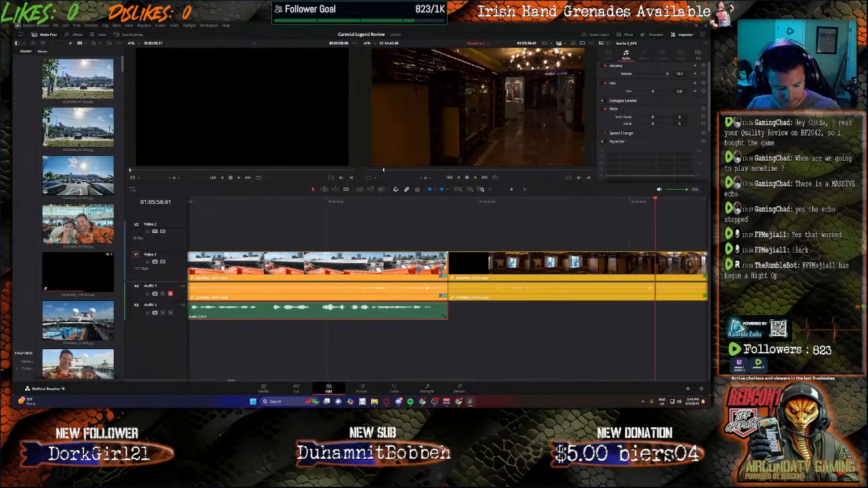
Step: Cut the video clip at the narration's end, delete the short leftover video and narration slivers, and close the gap
{"action": "left_click_drag", "start_coordinate": [434, 304], "coordinate": [436, 307]}
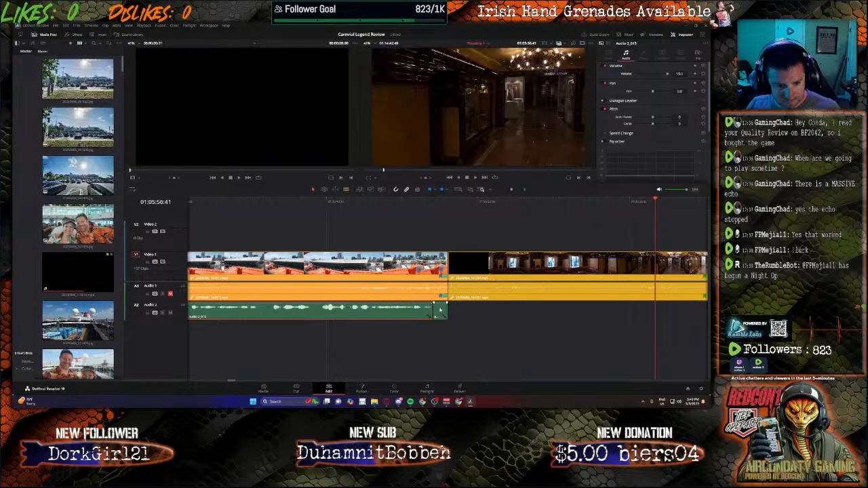
{"action": "key", "text": "b"}
{"action": "left_click", "coordinate": [434, 264]}
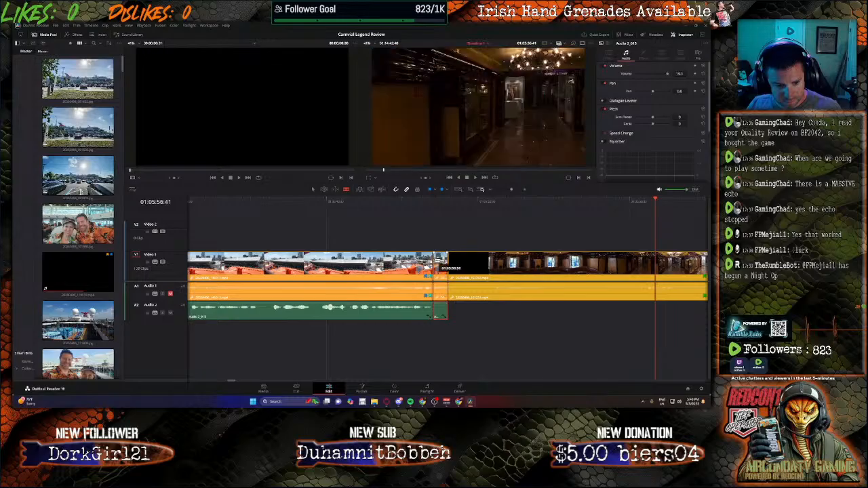
{"action": "key", "text": "a"}
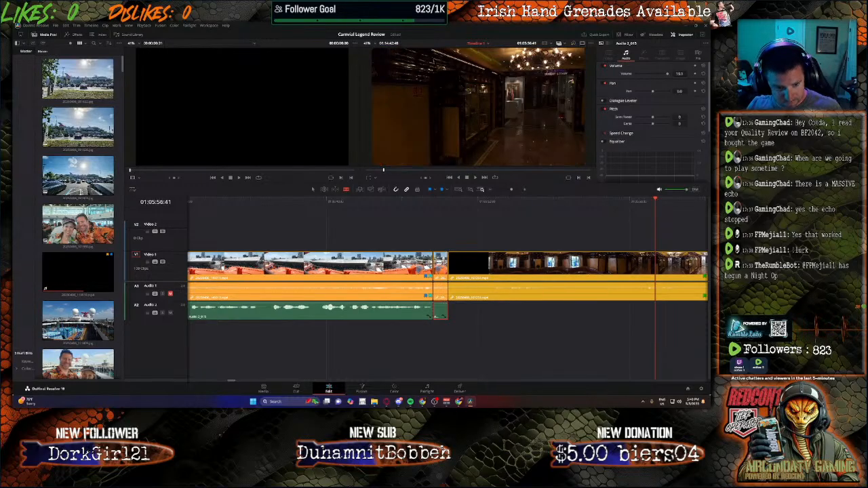
{"action": "left_click", "coordinate": [440, 269]}
{"action": "left_click", "coordinate": [440, 269]}
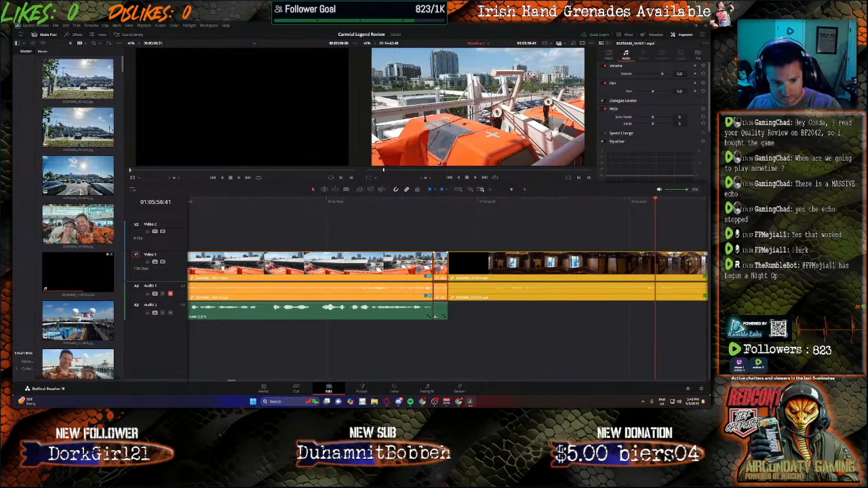
{"action": "key", "text": "Delete"}
{"action": "key", "text": "Delete"}
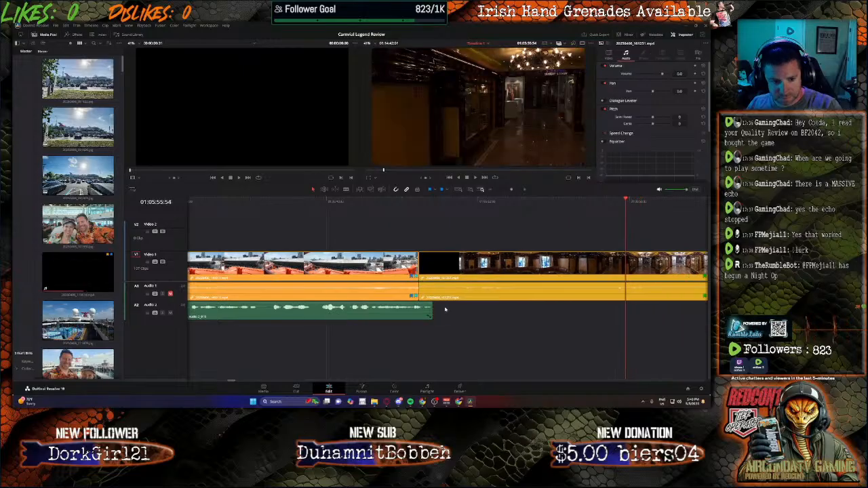
{"action": "key", "text": "ctrl+z"}
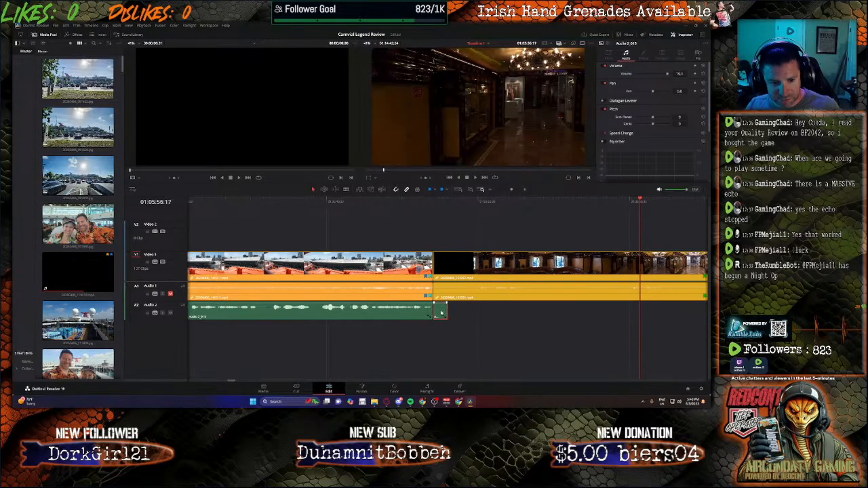
{"action": "key", "text": "BackSpace"}
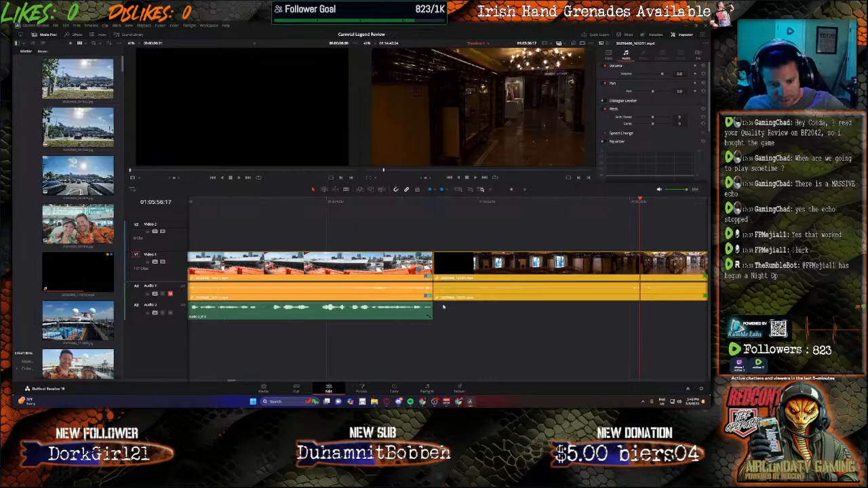
Step: Open the Fairlight page, place the playhead near the end of the narration and play back the audio
{"action": "left_click", "coordinate": [427, 390]}
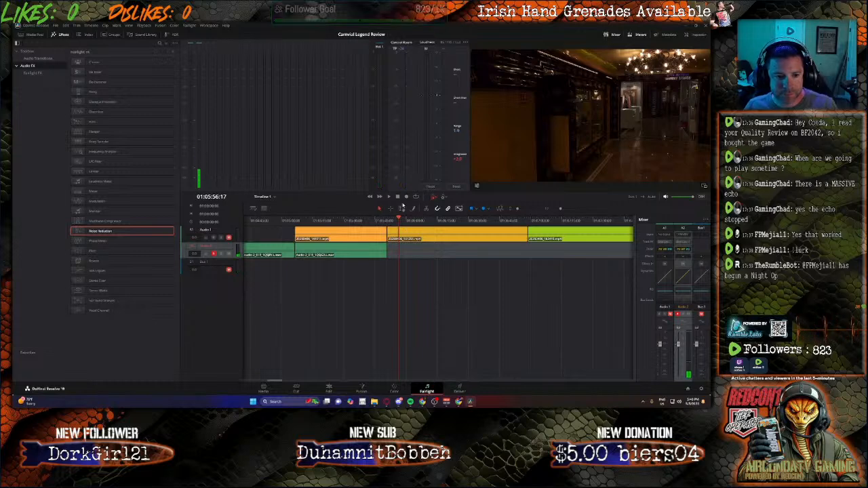
{"action": "left_click_drag", "start_coordinate": [399, 222], "coordinate": [388, 222]}
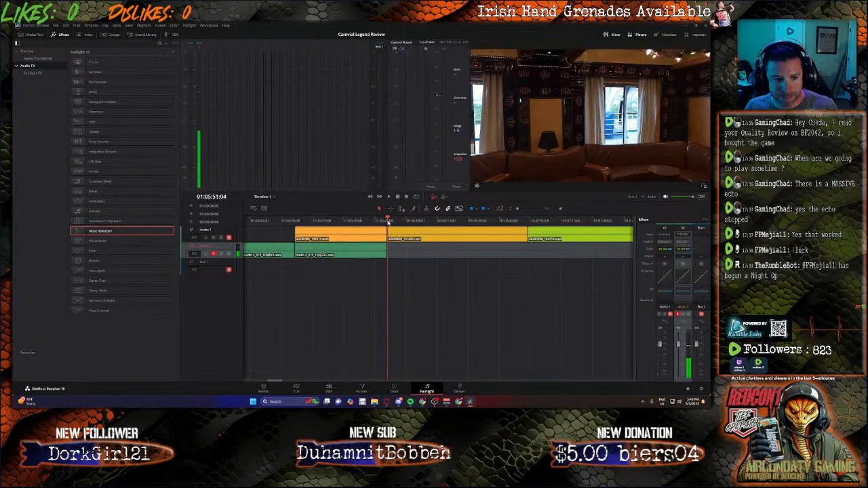
{"action": "left_click", "coordinate": [328, 388]}
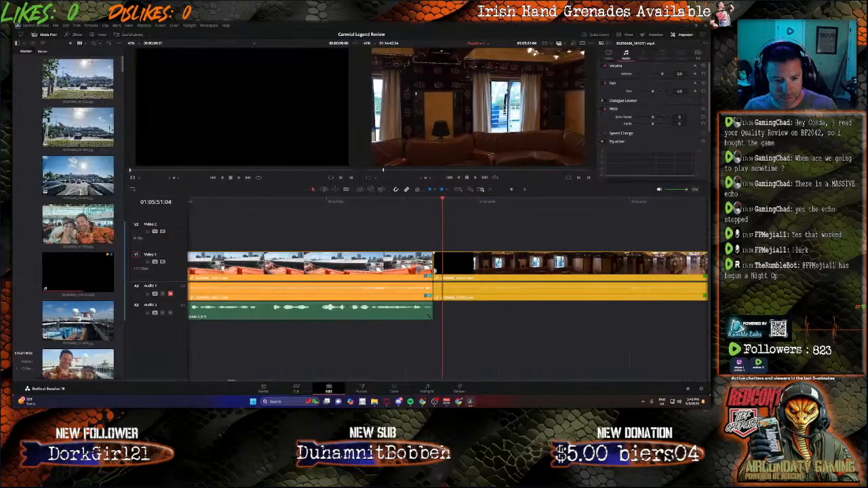
{"action": "left_click_drag", "start_coordinate": [444, 201], "coordinate": [436, 201]}
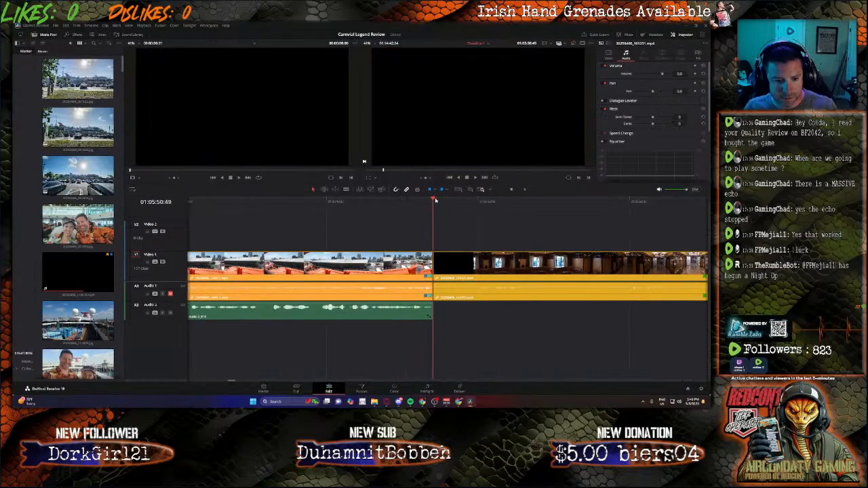
{"action": "left_click", "coordinate": [427, 391]}
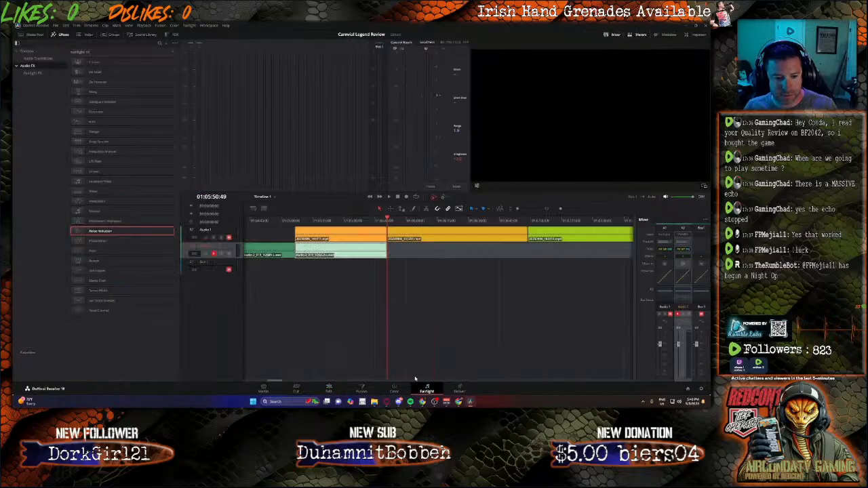
{"action": "key", "text": "space"}
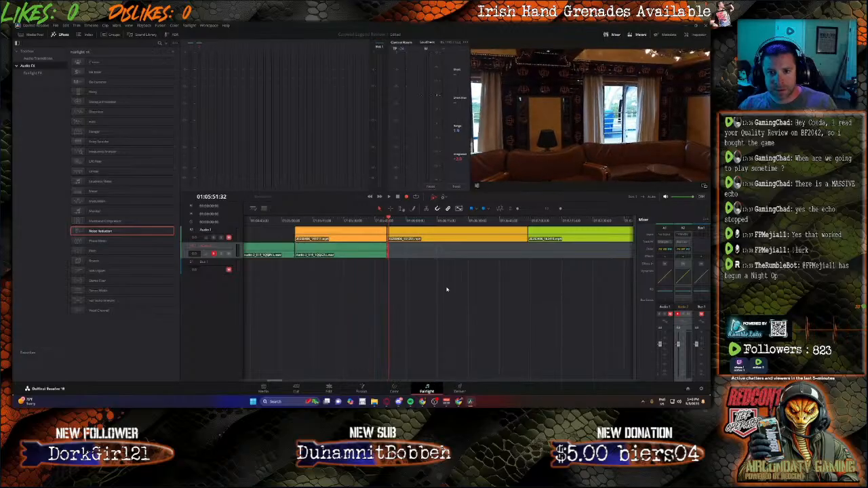
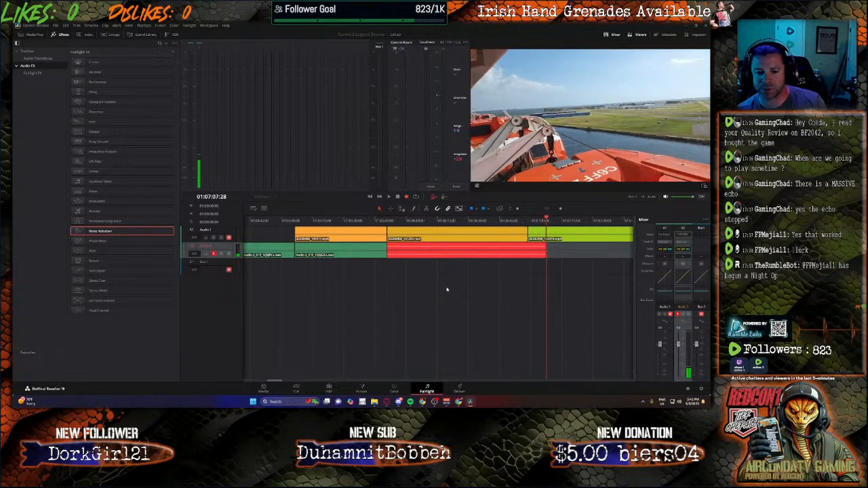
Step: End the running narration recording and record the next voice-over clip on Audio 2 up to about 01:07:44
{"action": "key", "text": "space"}
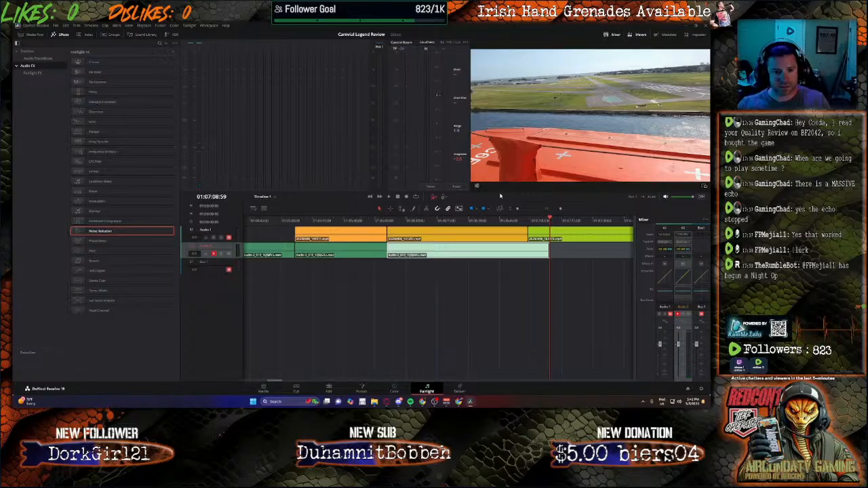
{"action": "left_click", "coordinate": [405, 197]}
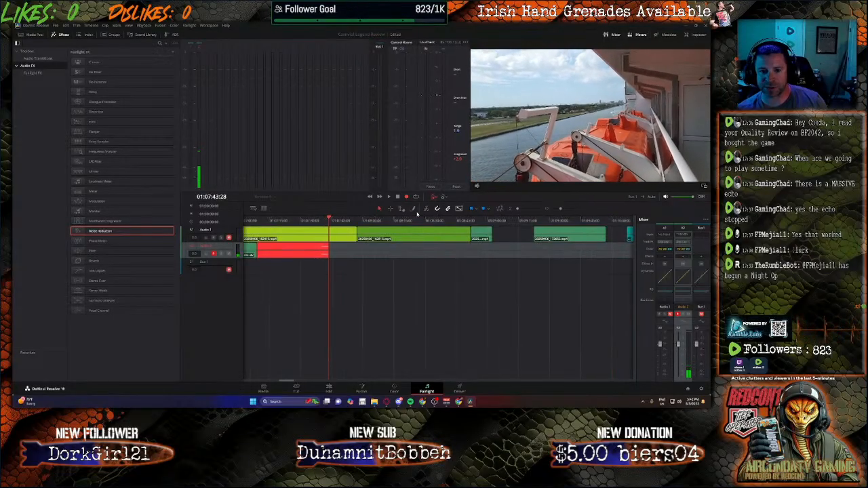
{"action": "left_click", "coordinate": [388, 198]}
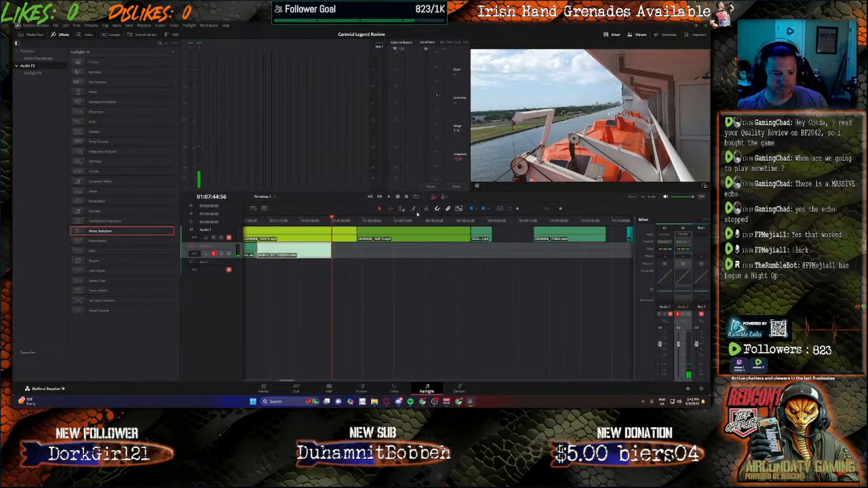
Step: Place the playhead at the end of the last narration clip and record another voice-over clip up to about 01:08:44
{"action": "left_click", "coordinate": [380, 222]}
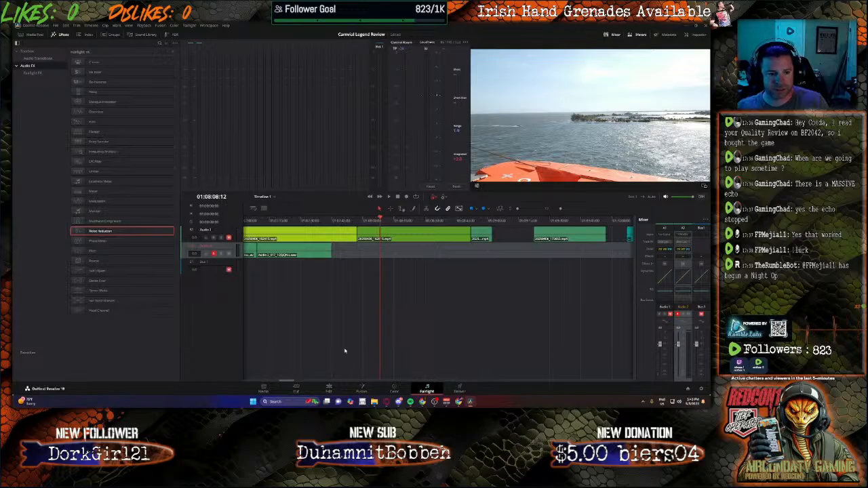
{"action": "left_click_drag", "start_coordinate": [381, 220], "coordinate": [333, 222]}
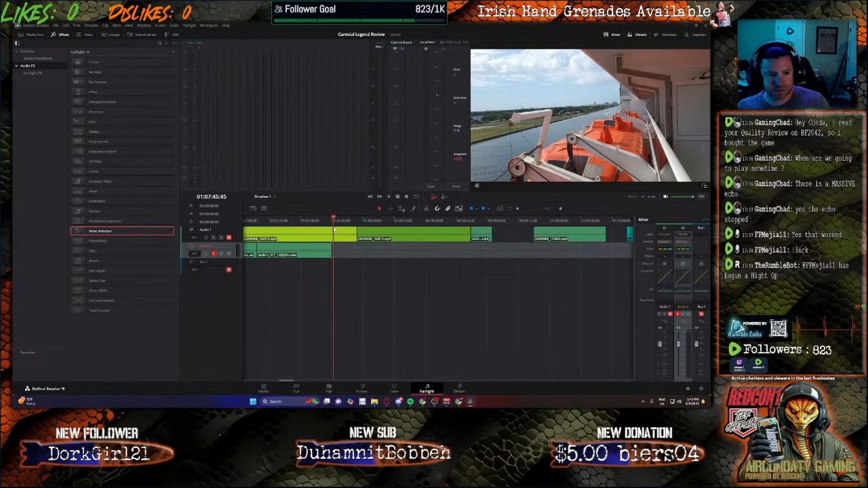
{"action": "left_click", "coordinate": [332, 221]}
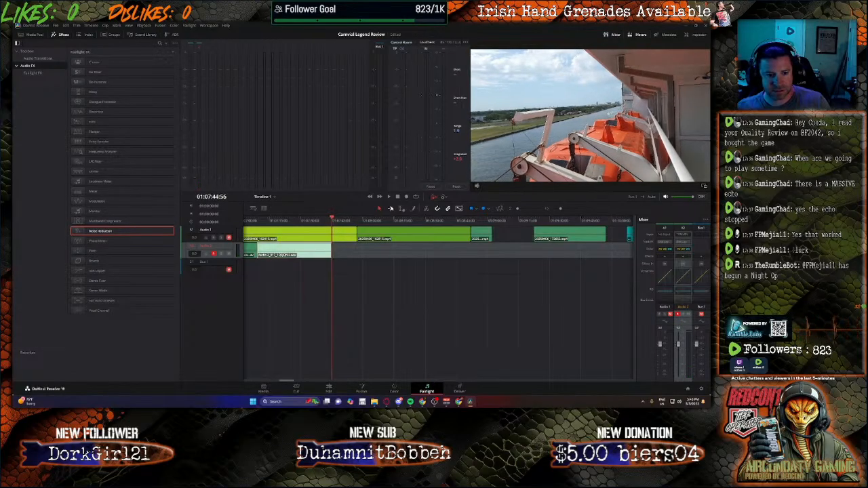
{"action": "left_click", "coordinate": [406, 198]}
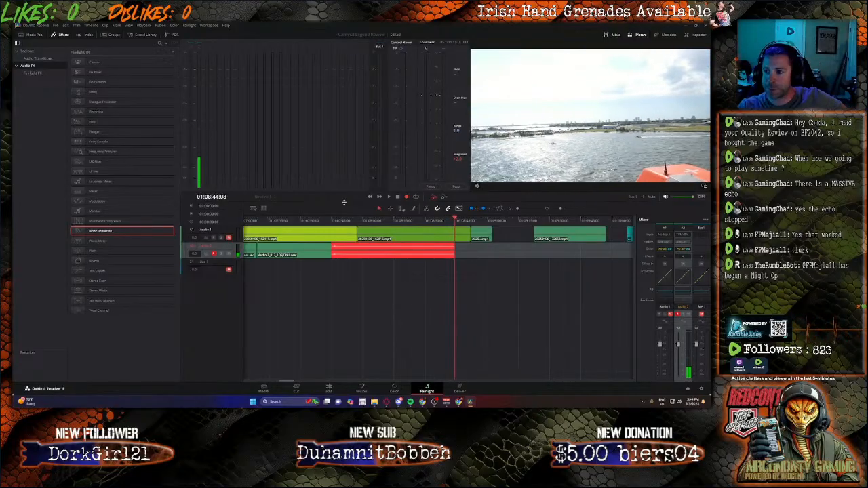
{"action": "key", "text": "space"}
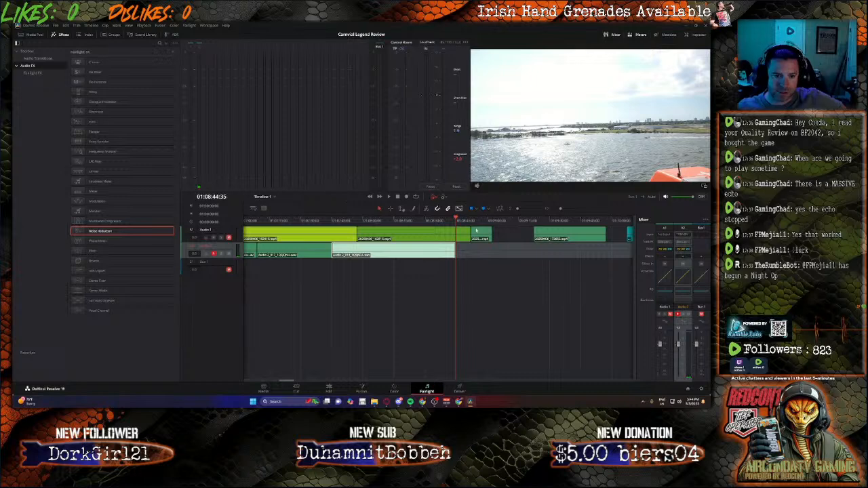
Step: Return to the Edit page and set the volume of the last recorded narration clip, Audio 2_018, to 19.1
{"action": "left_click", "coordinate": [480, 222]}
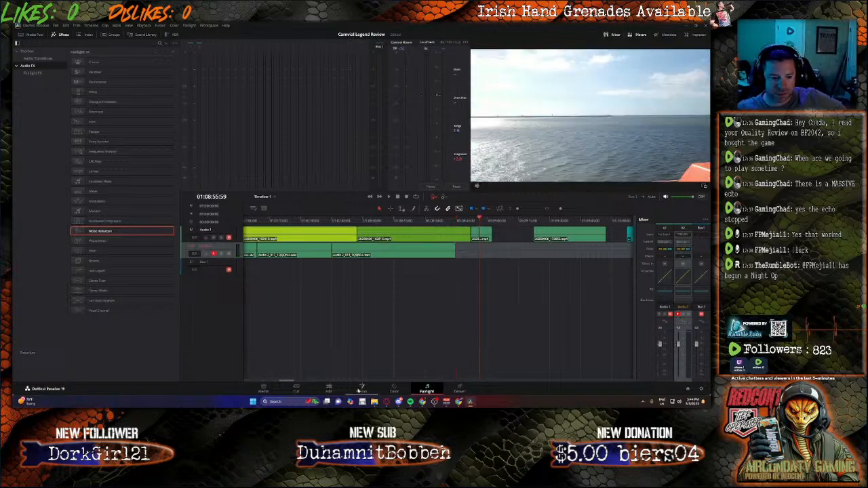
{"action": "left_click", "coordinate": [328, 391]}
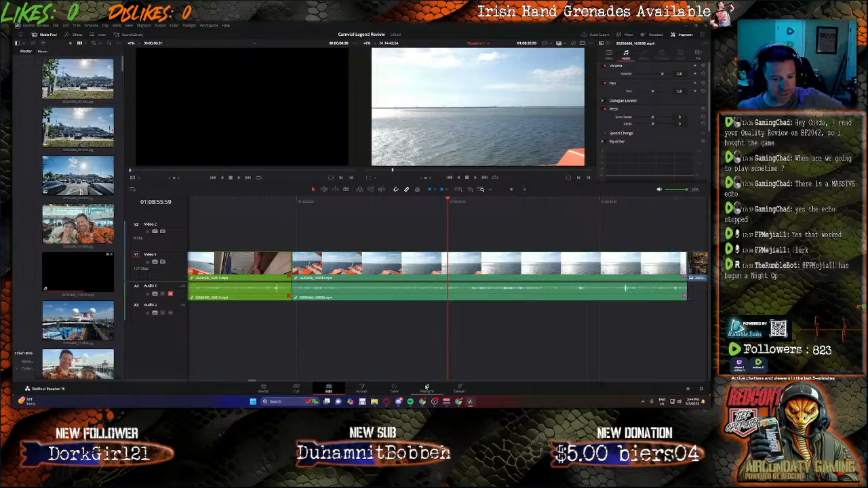
{"action": "left_click", "coordinate": [427, 388]}
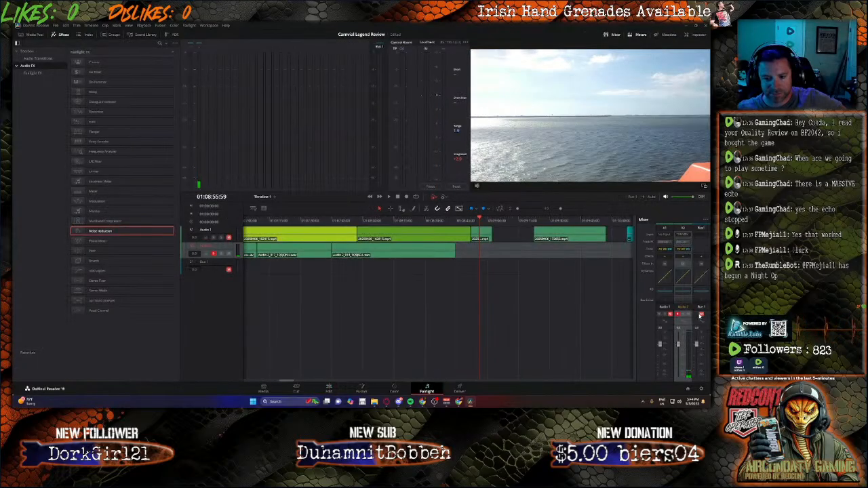
{"action": "left_click", "coordinate": [328, 388]}
{"action": "scroll", "coordinate": [397, 293], "scroll_direction": "down", "scroll_amount": 5}
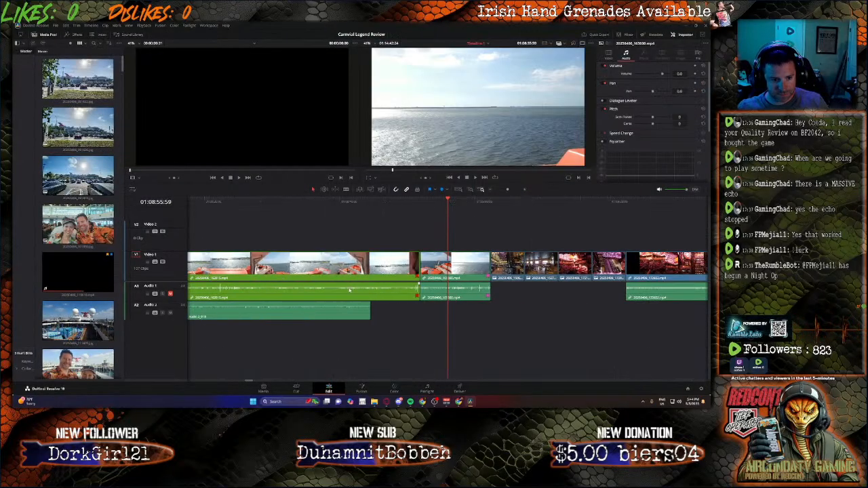
{"action": "scroll", "coordinate": [345, 290], "scroll_direction": "up", "scroll_amount": 1}
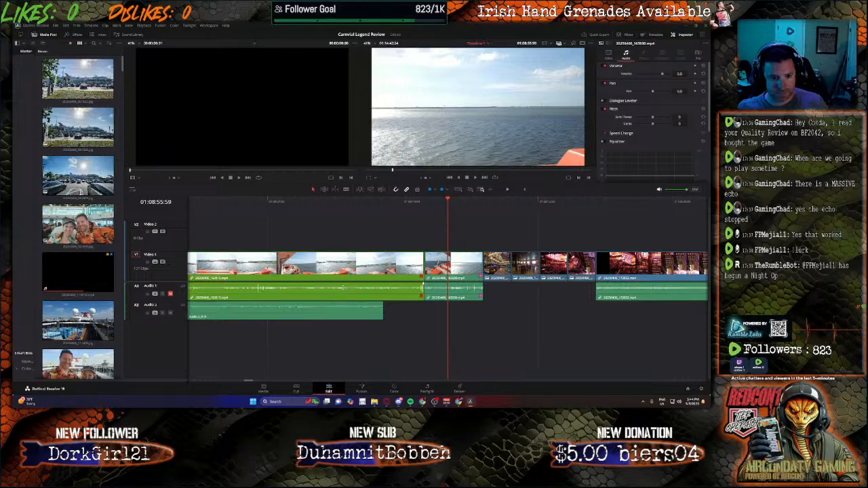
{"action": "left_click", "coordinate": [295, 310]}
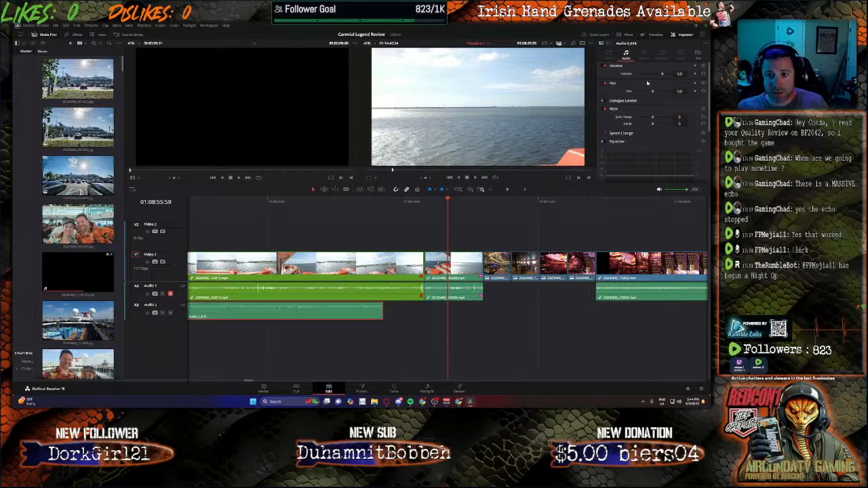
{"action": "left_click", "coordinate": [680, 74]}
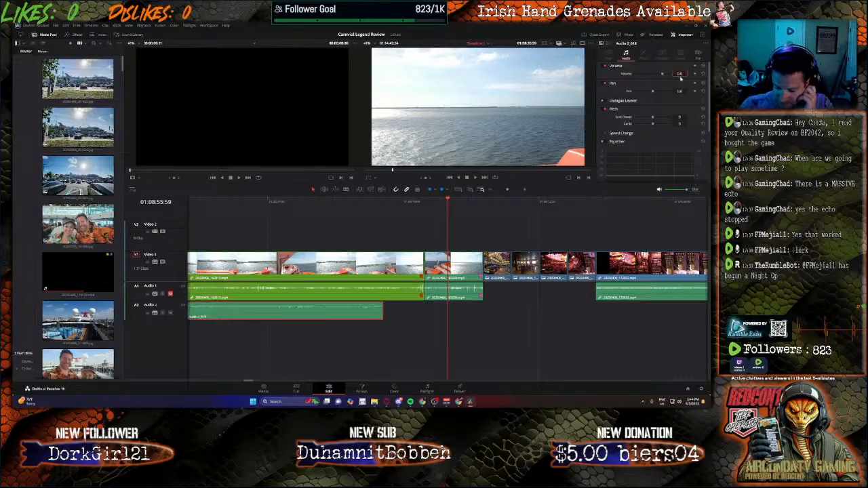
{"action": "type", "text": "19.1"}
{"action": "key", "text": "Return"}
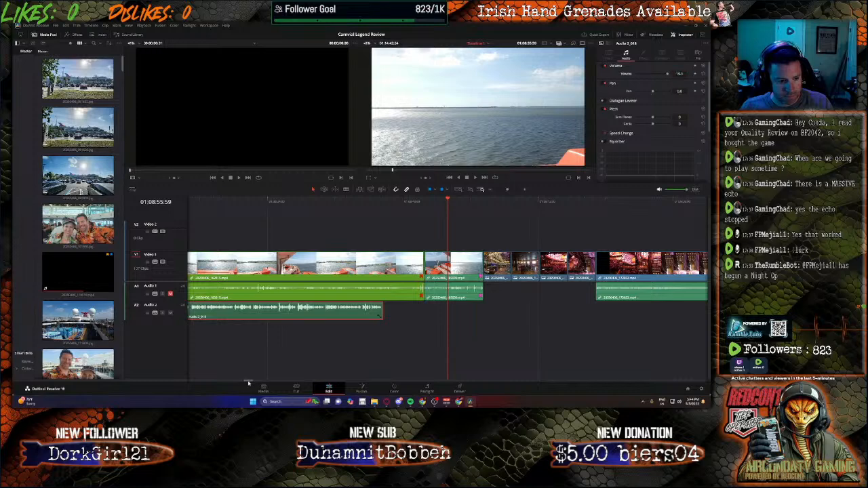
Step: Set the volume of the preceding narration clip, Audio 2_017, to 19.1
{"action": "left_click_drag", "start_coordinate": [248, 383], "coordinate": [242, 383]}
{"action": "left_click", "coordinate": [313, 312]}
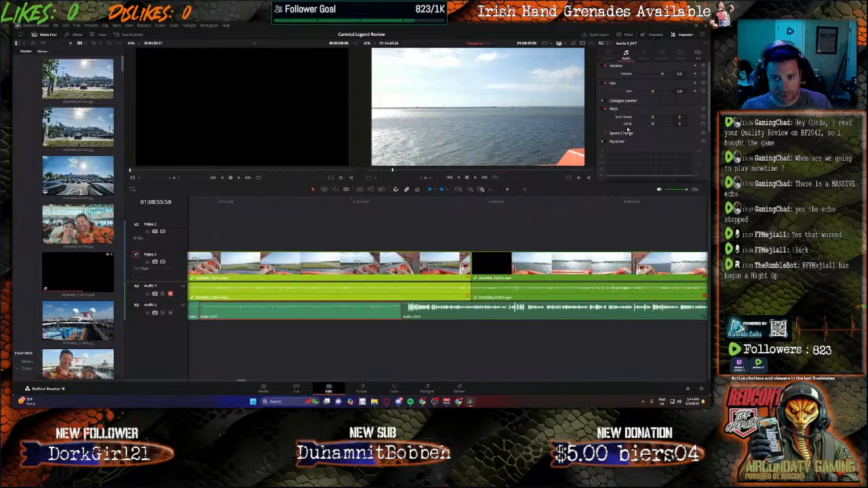
{"action": "type", "text": "19"}
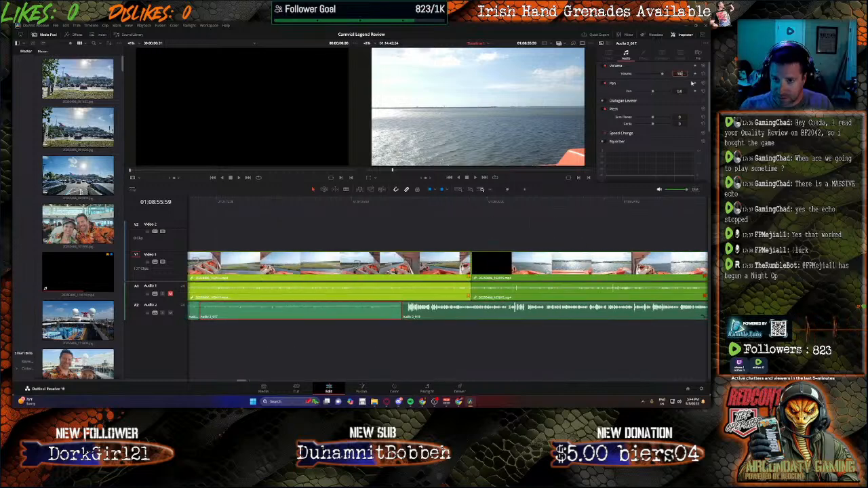
{"action": "type", "text": ".1"}
{"action": "key", "text": "Return"}
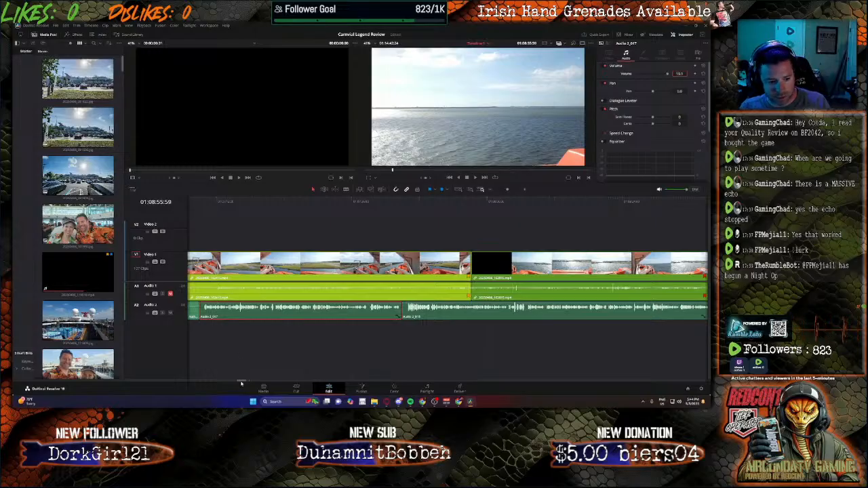
Step: Set the volume of the earlier quiet narration clip, Audio 2_016, to 19.1
{"action": "left_click_drag", "start_coordinate": [242, 383], "coordinate": [229, 382]}
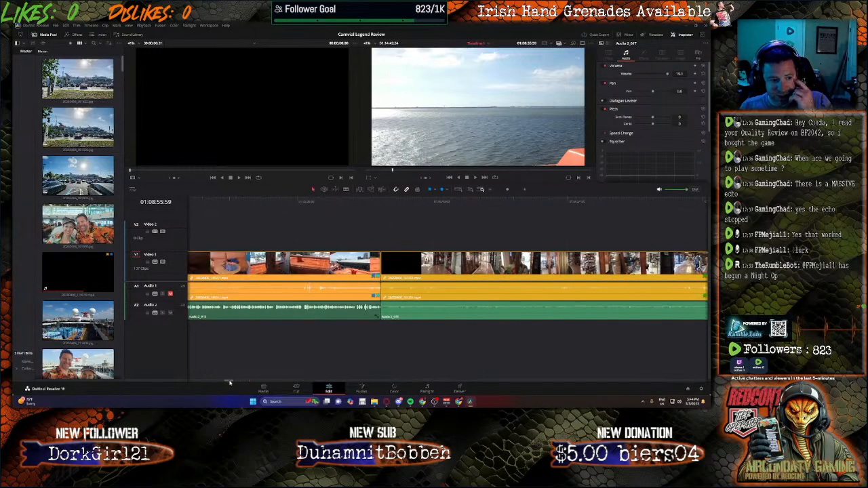
{"action": "left_click", "coordinate": [431, 311]}
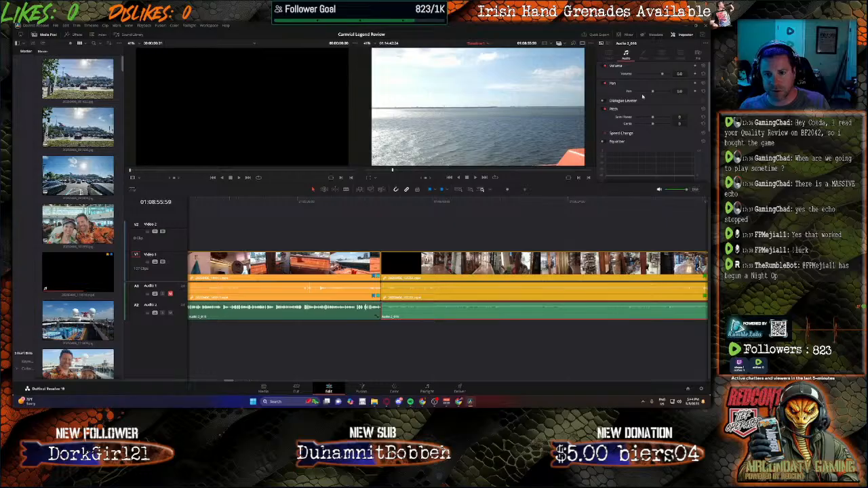
{"action": "left_click_drag", "start_coordinate": [682, 72], "coordinate": [679, 73]}
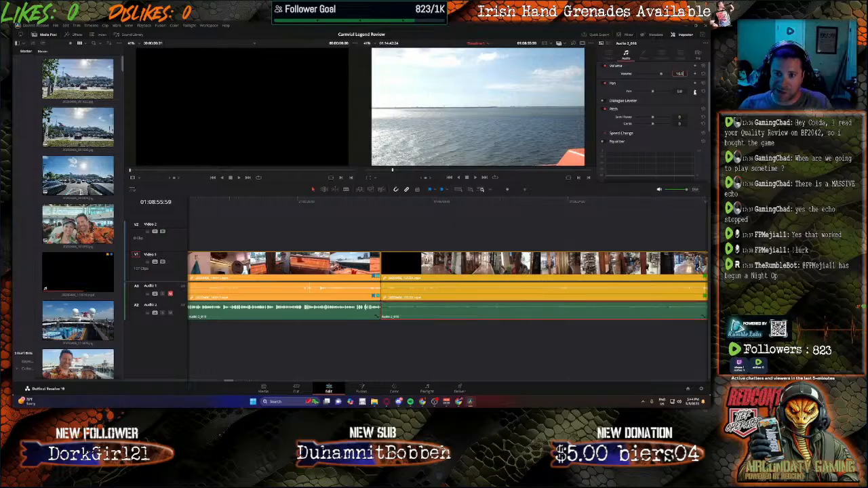
{"action": "key", "text": "Return"}
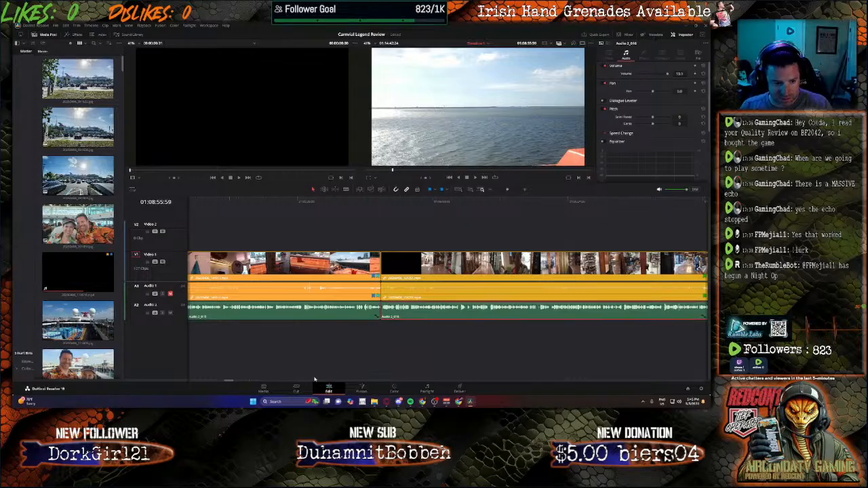
Step: Trim the silent ends of the three latest narration clips on Audio 2 and close the gaps between them
{"action": "left_click_drag", "start_coordinate": [231, 383], "coordinate": [236, 382]}
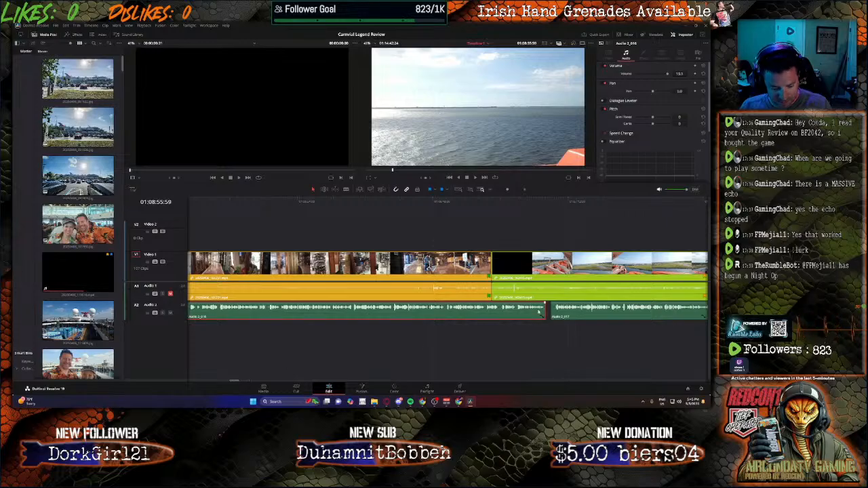
{"action": "left_click_drag", "start_coordinate": [541, 311], "coordinate": [577, 310]}
{"action": "left_click_drag", "start_coordinate": [238, 383], "coordinate": [246, 383]}
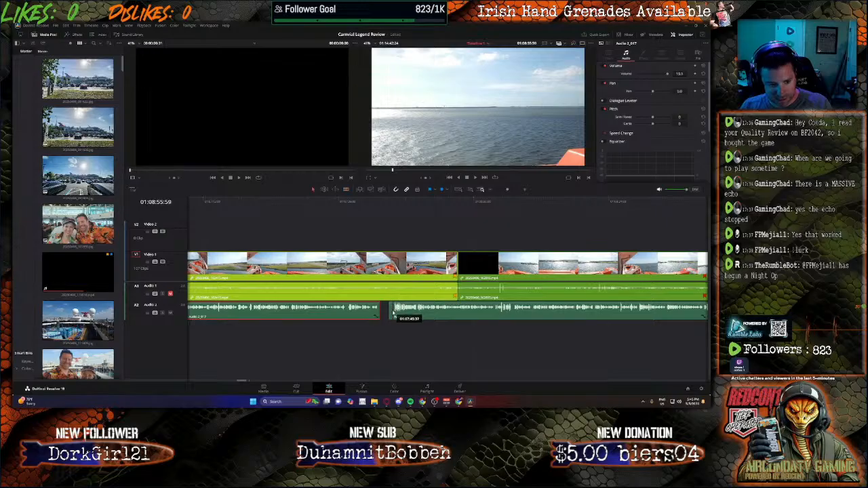
{"action": "left_click_drag", "start_coordinate": [394, 313], "coordinate": [411, 313]}
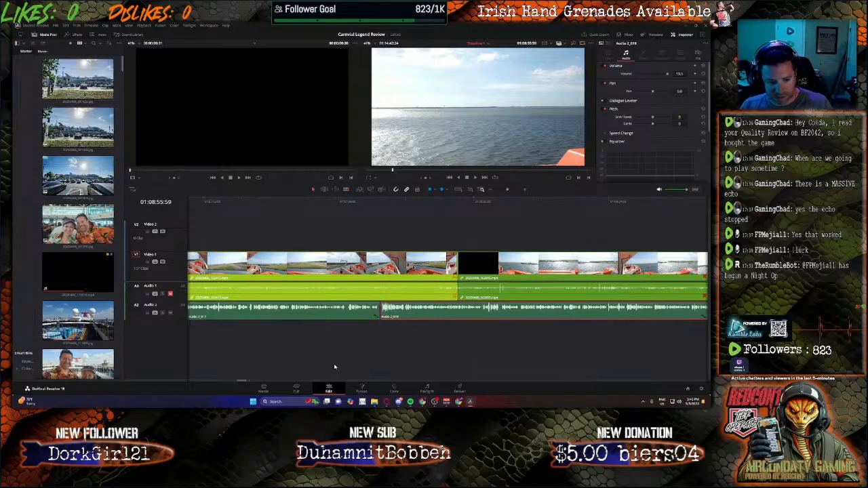
Step: Cut the video clip at the last narration's end, delete the leftover piece, and ripple delete the short sea clip after it
{"action": "left_click_drag", "start_coordinate": [244, 384], "coordinate": [252, 375]}
{"action": "key", "text": "b"}
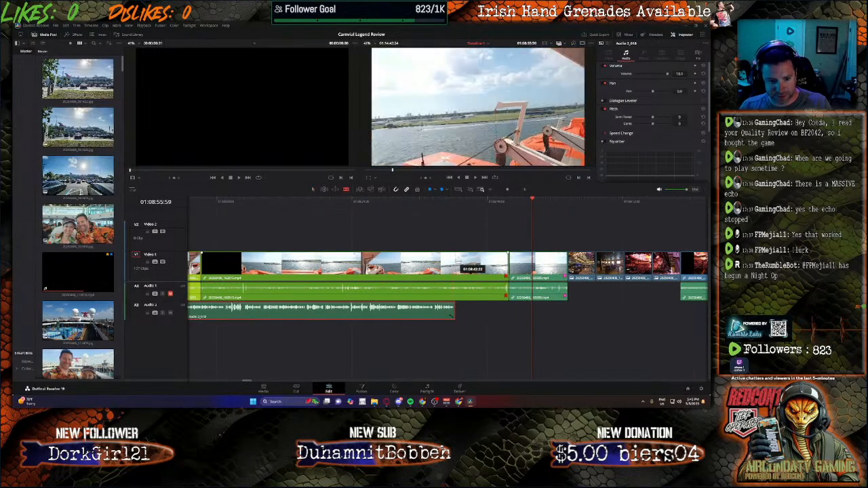
{"action": "left_click", "coordinate": [455, 265]}
{"action": "key", "text": "a"}
{"action": "left_click", "coordinate": [473, 264]}
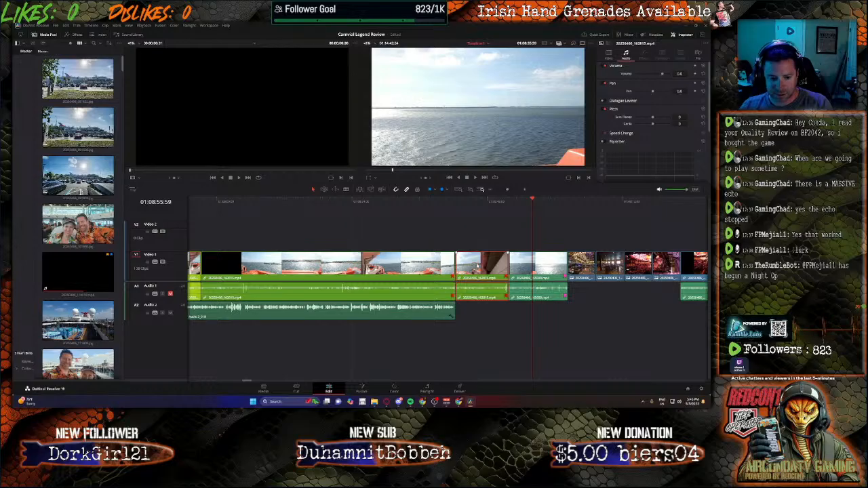
{"action": "key", "text": "BackSpace"}
{"action": "left_click", "coordinate": [540, 262]}
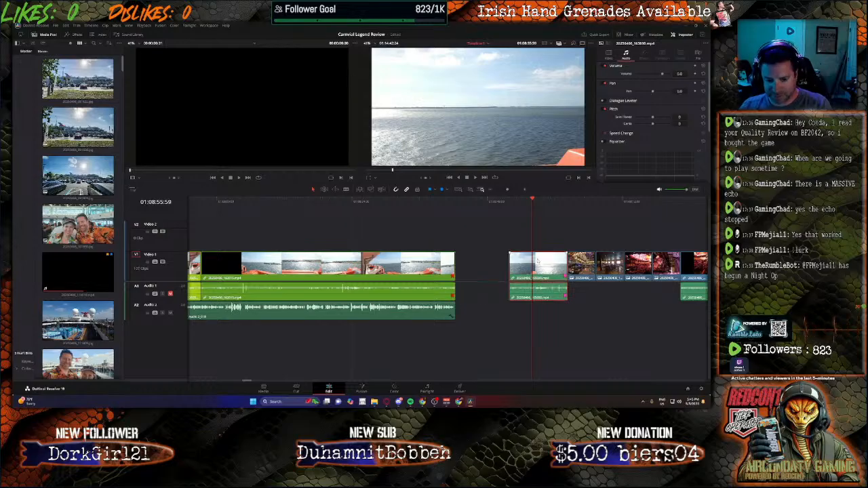
{"action": "key", "text": "Delete"}
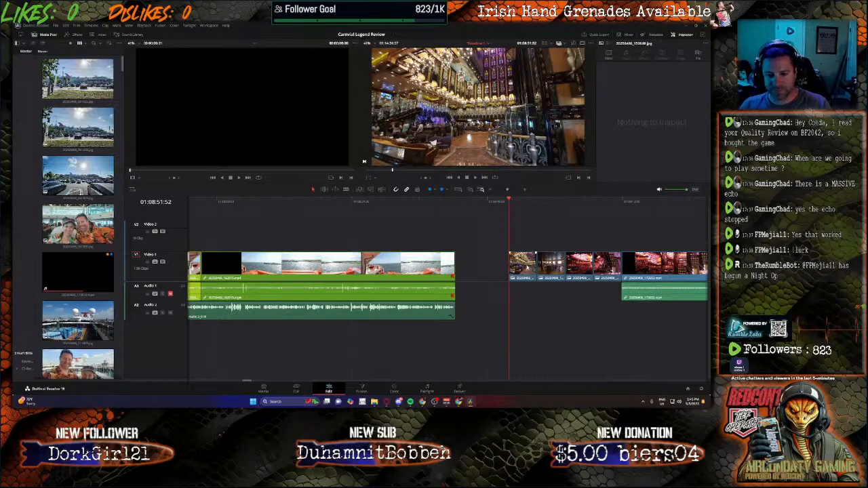
Step: Step the playhead through the four ship interior photos after the gap and into the video clip behind them
{"action": "left_click", "coordinate": [523, 201]}
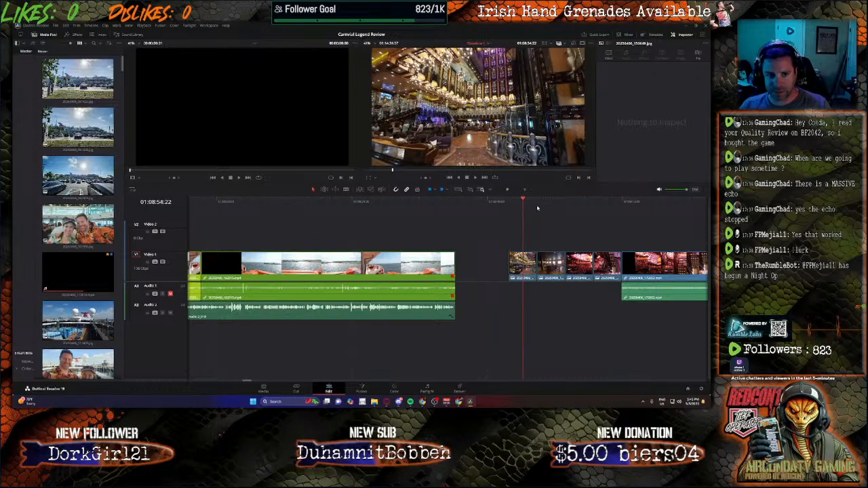
{"action": "left_click", "coordinate": [546, 202]}
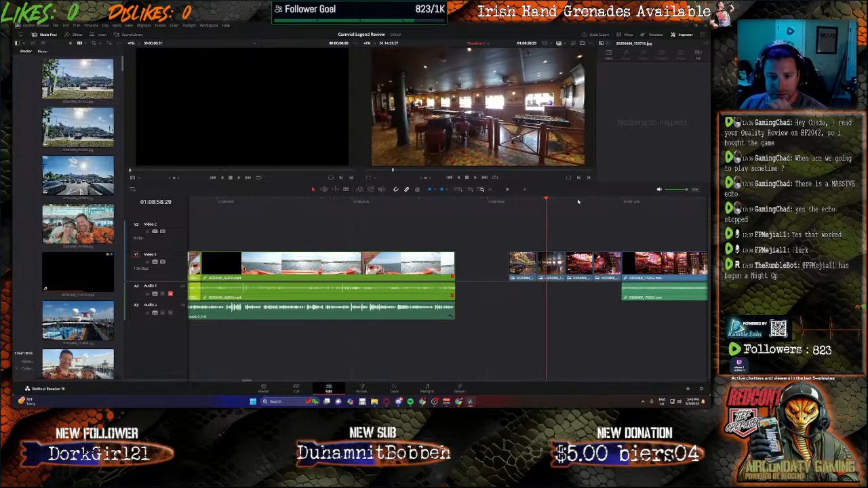
{"action": "left_click", "coordinate": [578, 202]}
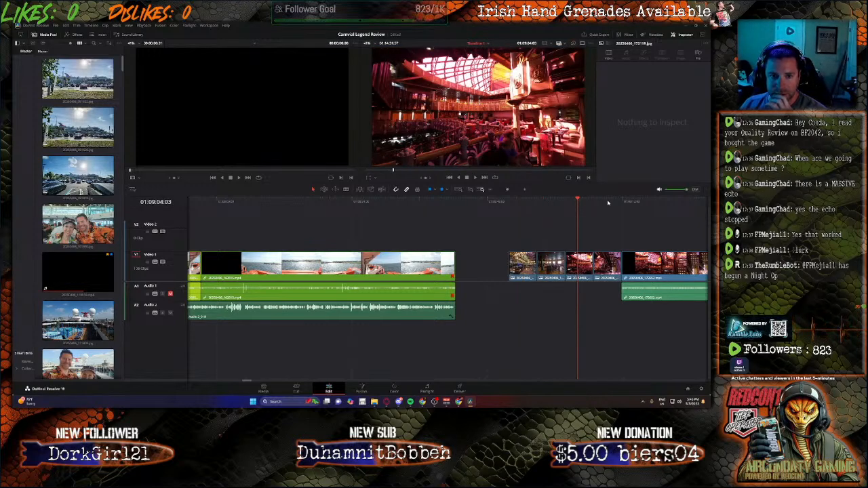
{"action": "left_click", "coordinate": [607, 202]}
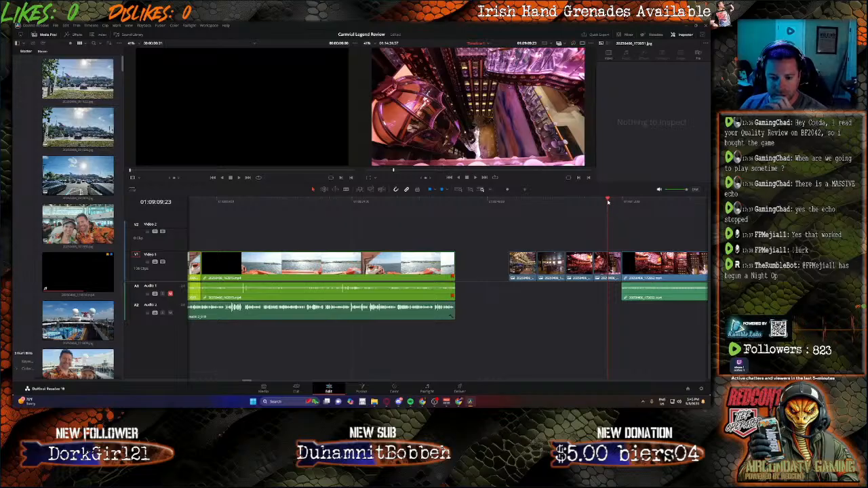
{"action": "left_click", "coordinate": [637, 202]}
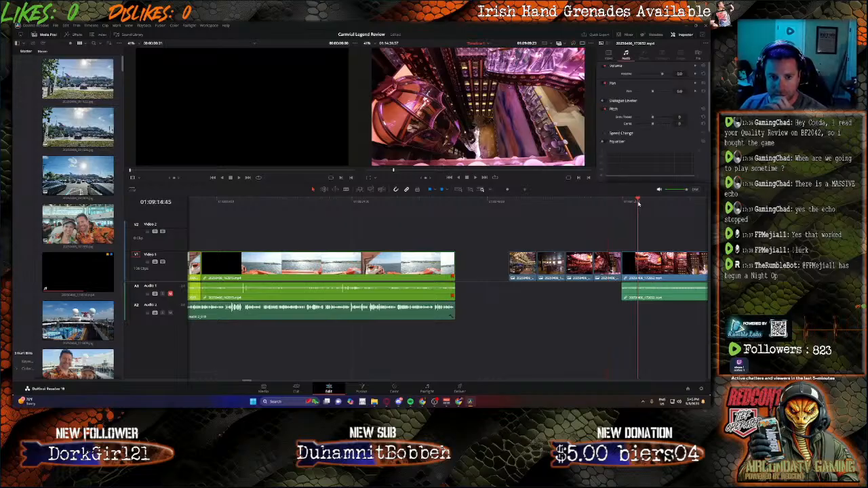
Step: Move the four ship interior photos one by one across the gap so they follow the sea clip on Video 1
{"action": "left_click_drag", "start_coordinate": [511, 228], "coordinate": [709, 303]}
{"action": "left_click_drag", "start_coordinate": [491, 383], "coordinate": [250, 337]}
{"action": "left_click", "coordinate": [374, 326]}
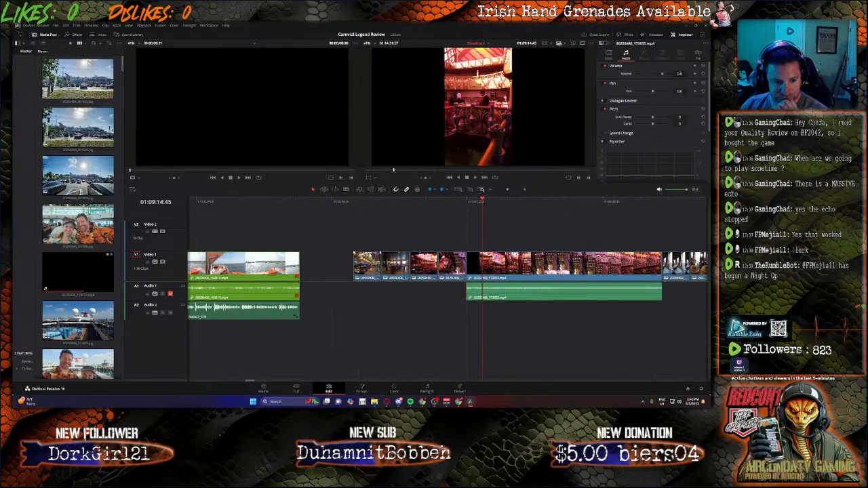
{"action": "left_click_drag", "start_coordinate": [363, 270], "coordinate": [309, 270]}
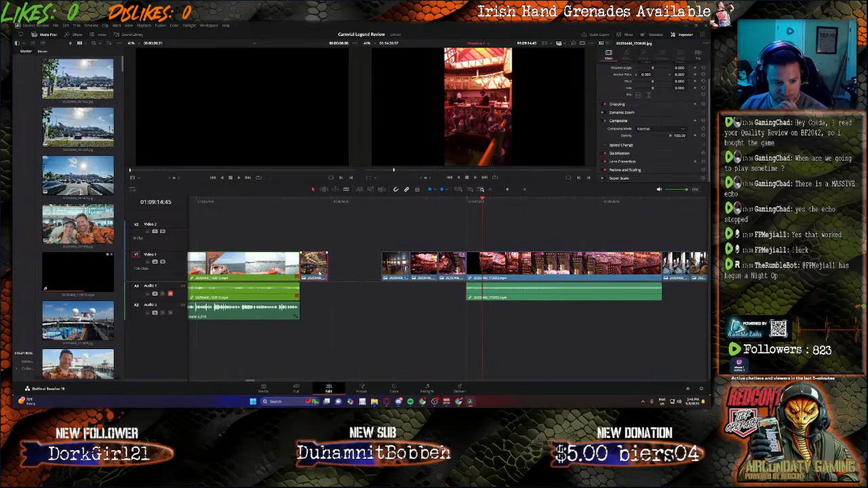
{"action": "left_click_drag", "start_coordinate": [402, 270], "coordinate": [349, 270]}
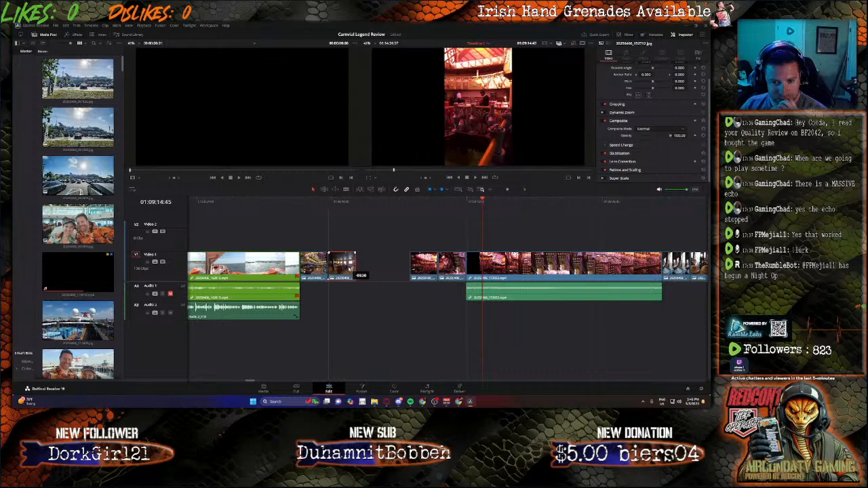
{"action": "left_click_drag", "start_coordinate": [426, 270], "coordinate": [378, 272]}
{"action": "left_click_drag", "start_coordinate": [451, 268], "coordinate": [398, 270]}
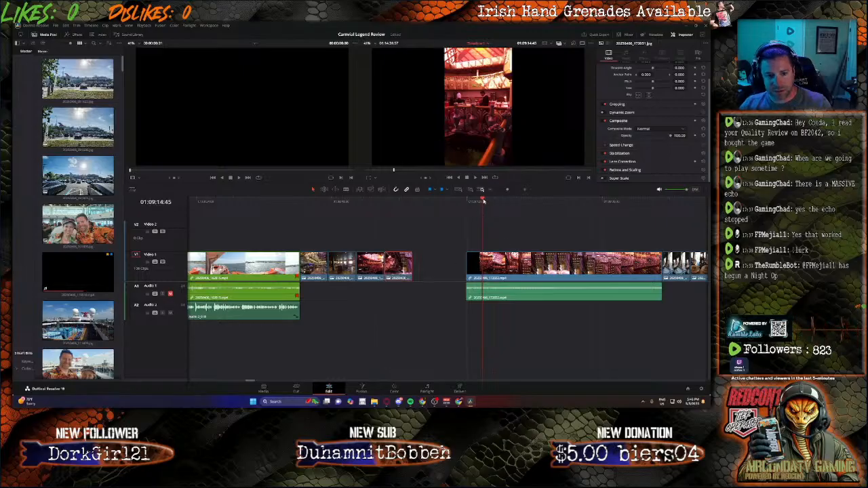
Step: Record a new narration take on Audio 2 from the start of the first interior photo, muting Bus 1 during the recording
{"action": "left_click_drag", "start_coordinate": [482, 199], "coordinate": [302, 227]}
{"action": "left_click", "coordinate": [426, 390]}
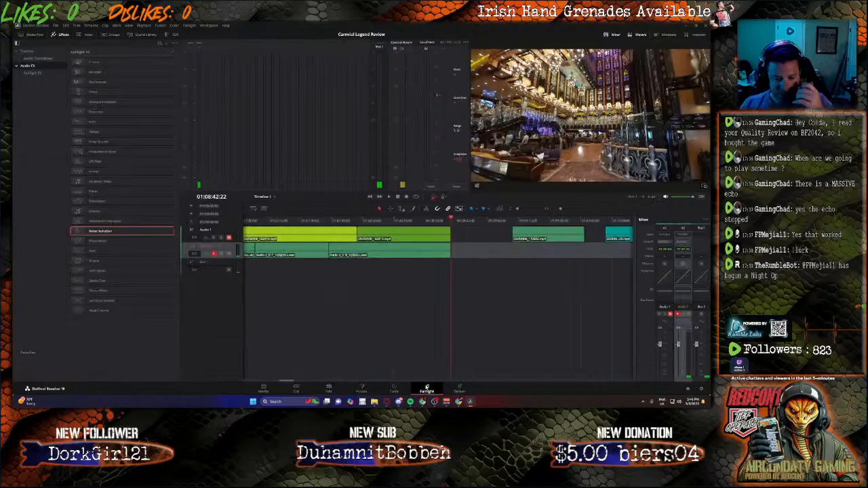
{"action": "left_click", "coordinate": [701, 314]}
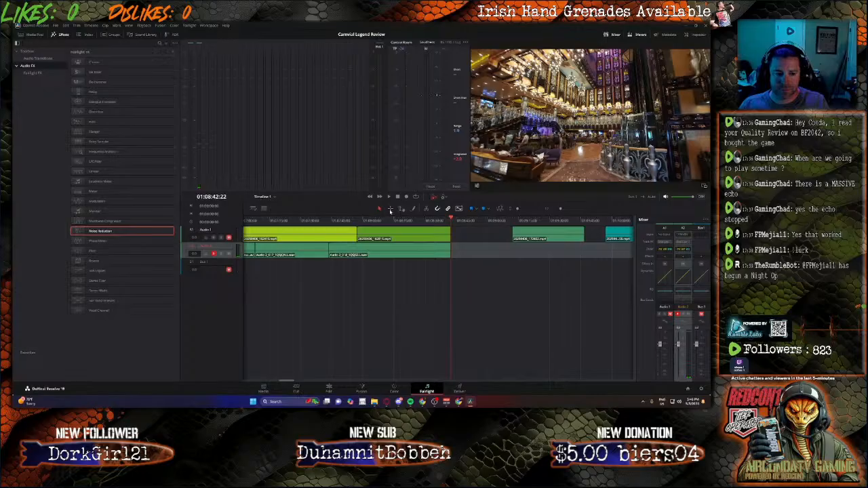
{"action": "left_click", "coordinate": [407, 197]}
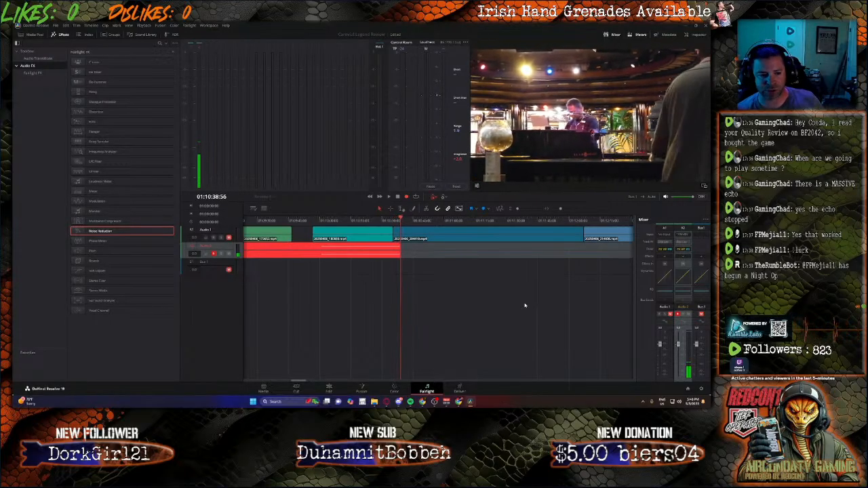
{"action": "key", "text": "space"}
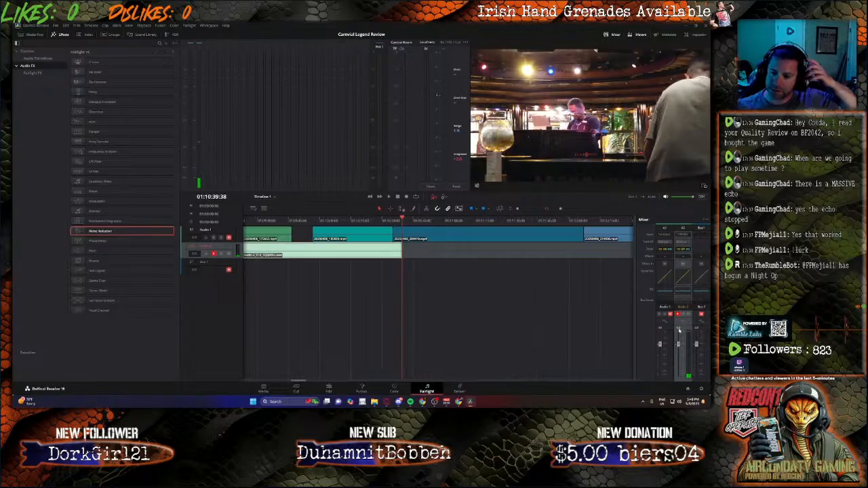
{"action": "left_click", "coordinate": [702, 314]}
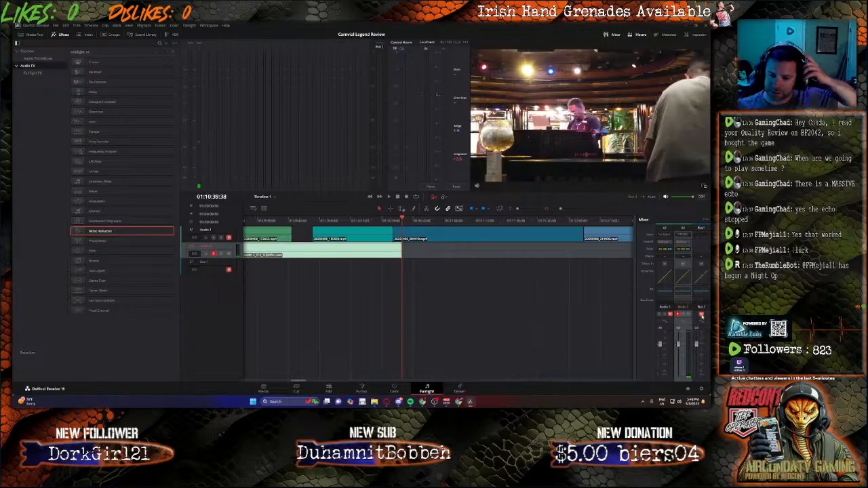
Step: Return to the Edit page and set the new narration clip's volume to 15.1
{"action": "left_click", "coordinate": [328, 389]}
{"action": "left_click", "coordinate": [395, 313]}
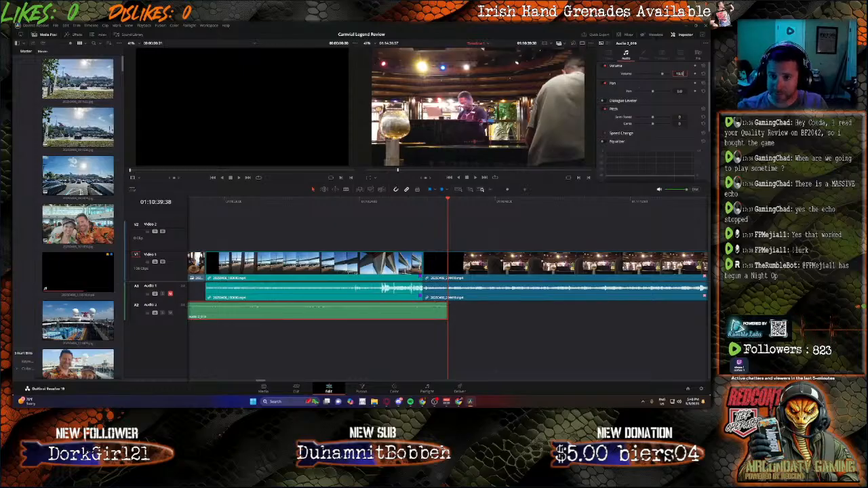
{"action": "key", "text": "Return"}
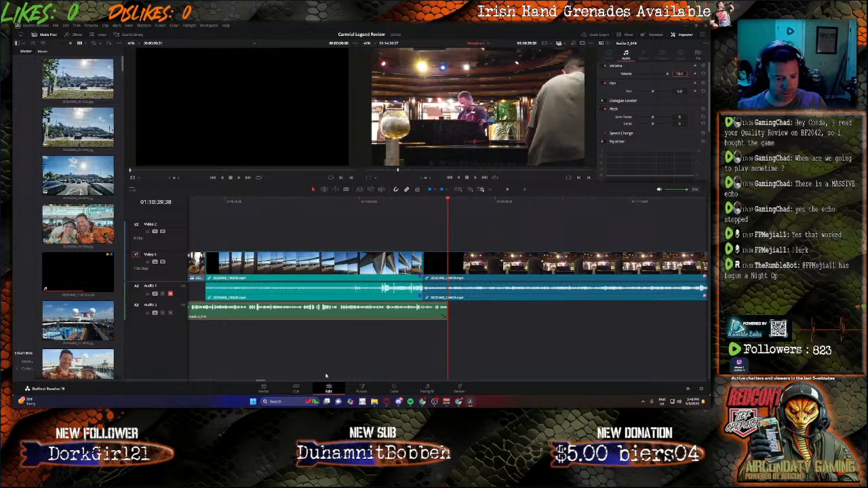
Step: Trim the silent start of the new narration clip and close the gap to the previous narration on Audio 2
{"action": "left_click_drag", "start_coordinate": [263, 383], "coordinate": [253, 382]}
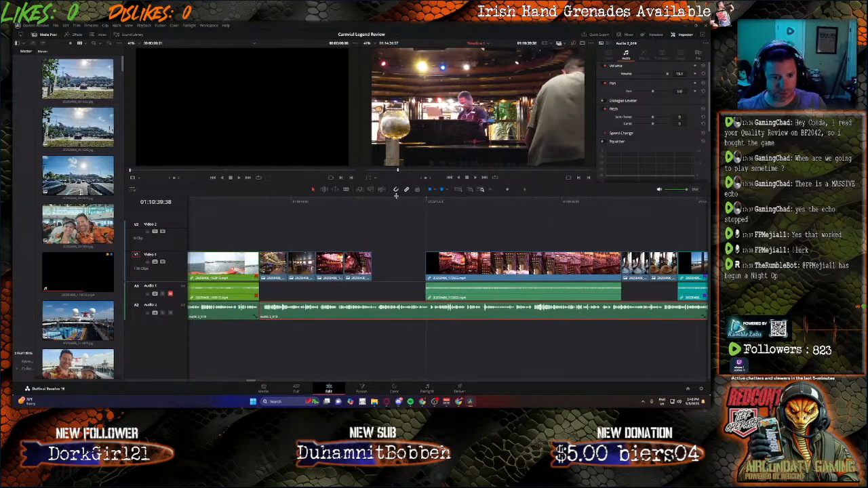
{"action": "left_click", "coordinate": [377, 200]}
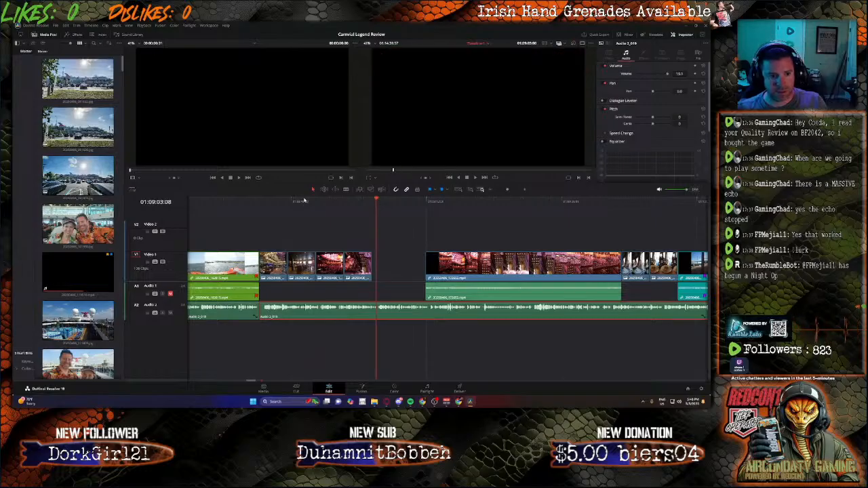
{"action": "left_click", "coordinate": [303, 201]}
{"action": "key", "text": "space"}
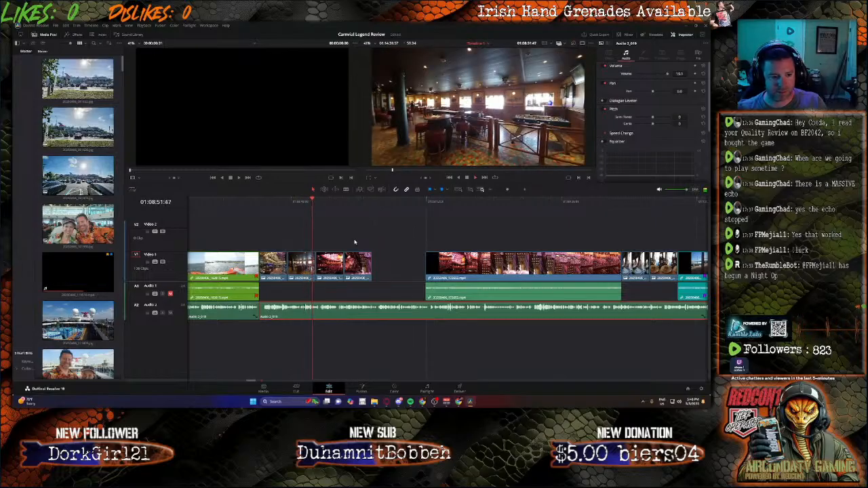
{"action": "left_click", "coordinate": [278, 323]}
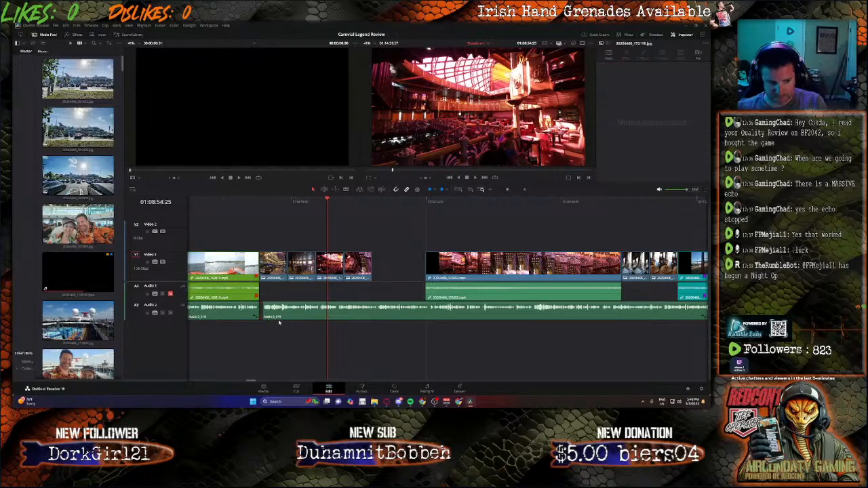
{"action": "left_click", "coordinate": [296, 314]}
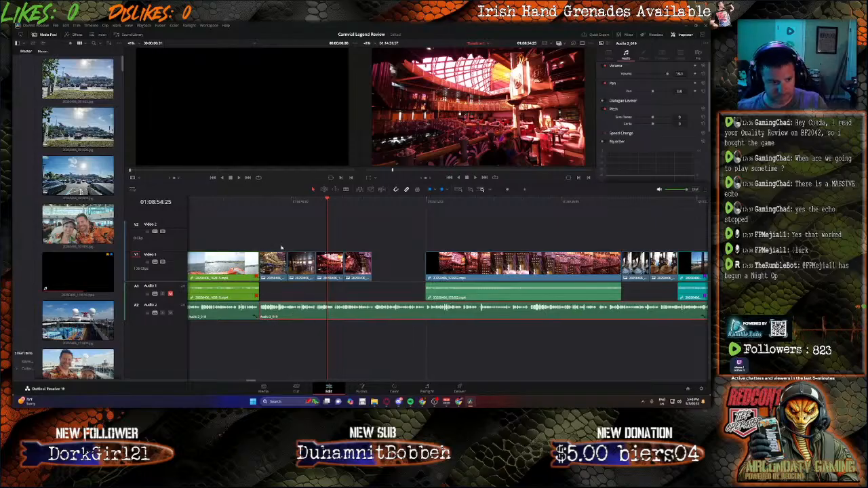
Step: Play the new narration while moving the last three interior photos toward the video clip and lengthening the first photo
{"action": "left_click", "coordinate": [267, 211]}
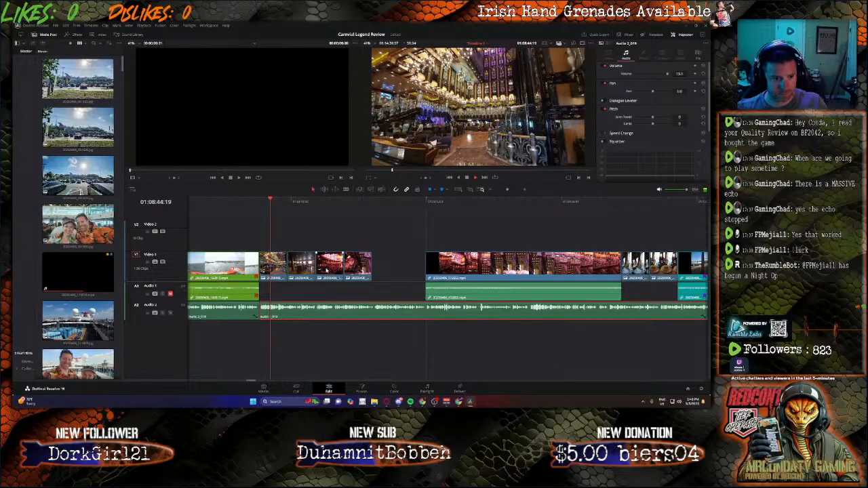
{"action": "left_click_drag", "start_coordinate": [358, 266], "coordinate": [415, 268]}
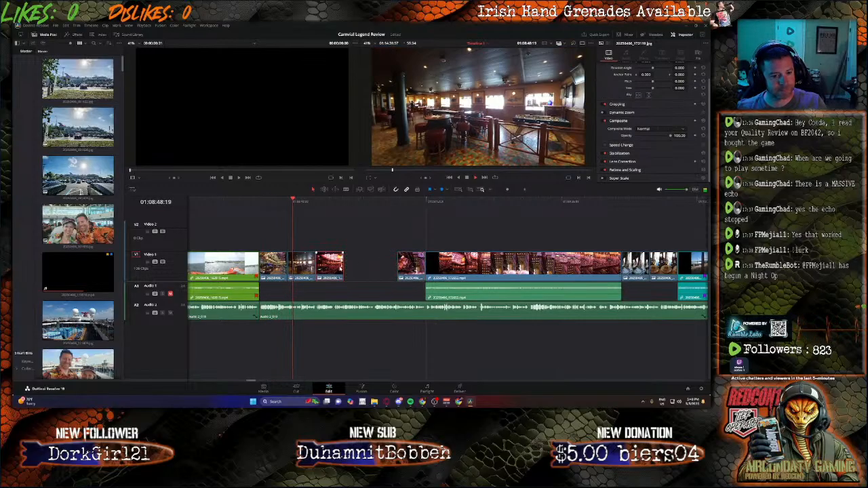
{"action": "left_click_drag", "start_coordinate": [333, 266], "coordinate": [385, 268]}
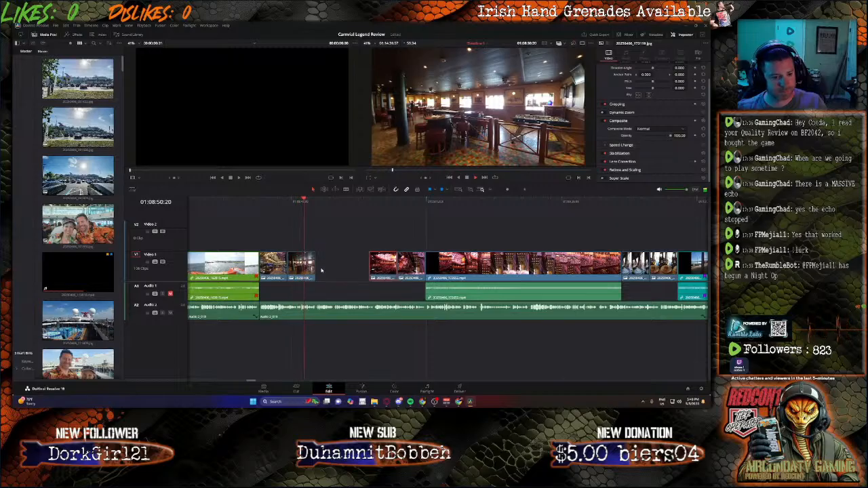
{"action": "left_click_drag", "start_coordinate": [298, 268], "coordinate": [330, 268]}
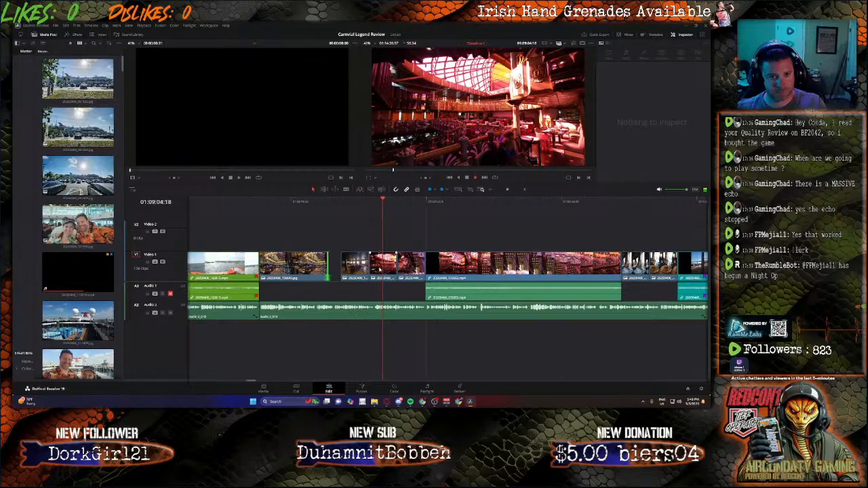
Step: Delete the last interior photo before the video clip and move the two photos before it up against that clip
{"action": "left_click", "coordinate": [407, 269]}
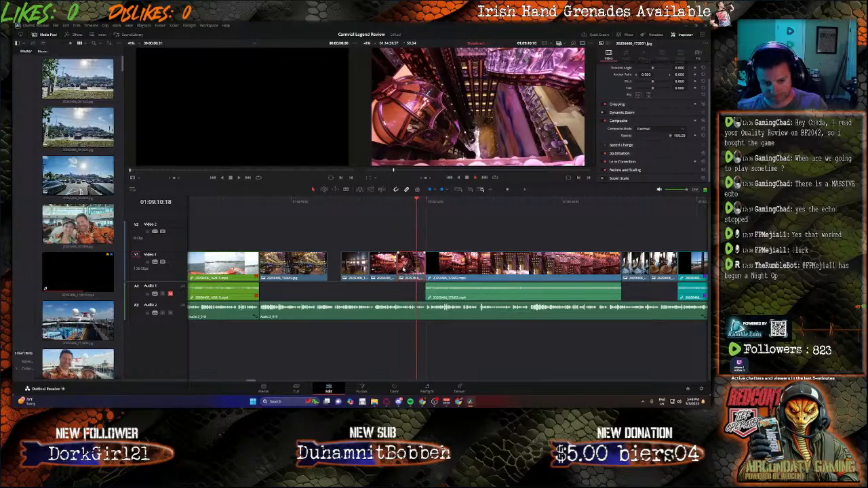
{"action": "key", "text": "BackSpace"}
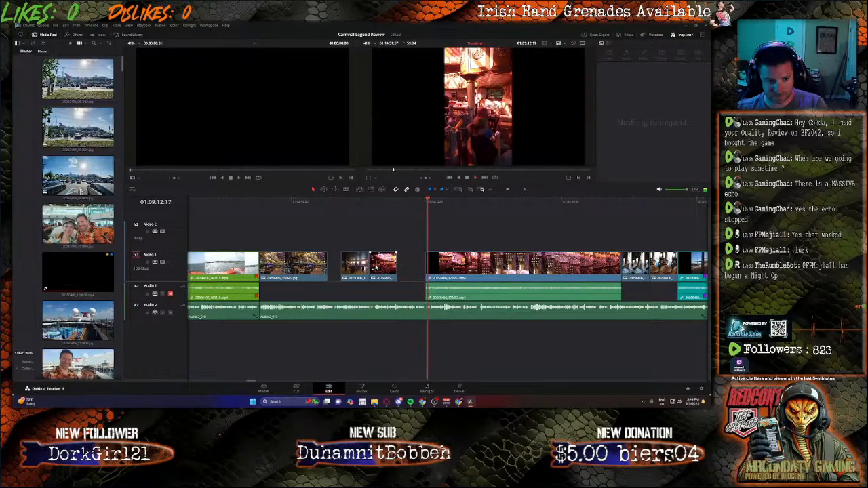
{"action": "left_click_drag", "start_coordinate": [383, 266], "coordinate": [412, 266]}
{"action": "left_click", "coordinate": [366, 201]}
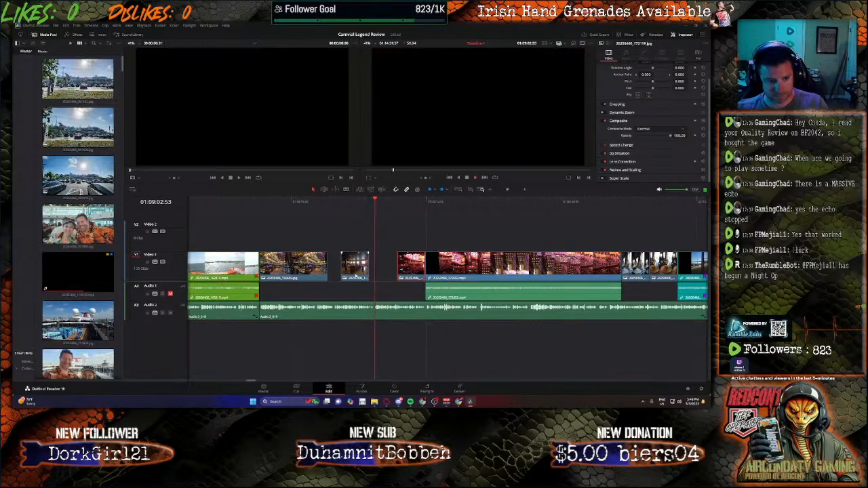
{"action": "left_click_drag", "start_coordinate": [354, 266], "coordinate": [383, 270]}
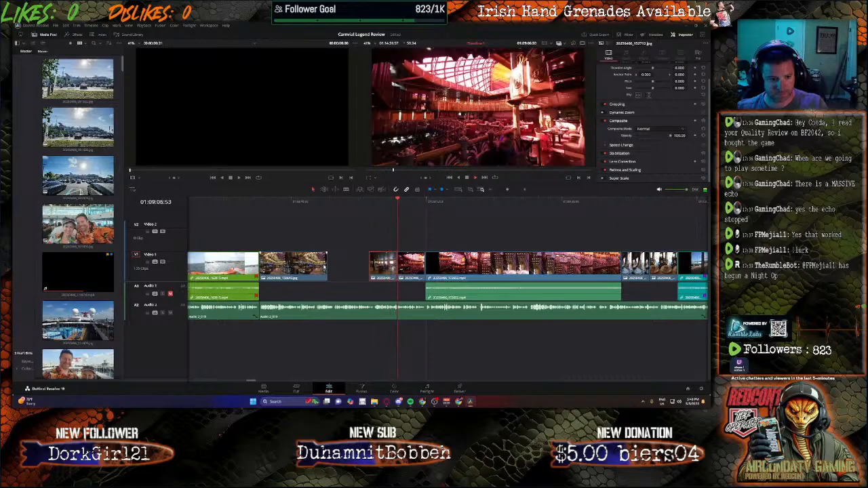
Step: Remove the red-lit theatre photo and extend the two remaining photos to fill the space up to the video clip
{"action": "left_click_drag", "start_coordinate": [328, 265], "coordinate": [445, 239]}
{"action": "left_click_drag", "start_coordinate": [396, 263], "coordinate": [425, 265]}
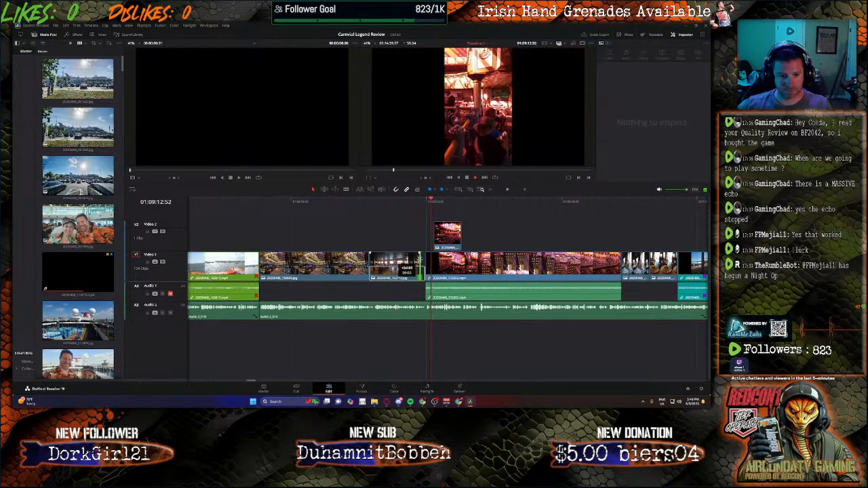
{"action": "left_click", "coordinate": [453, 242]}
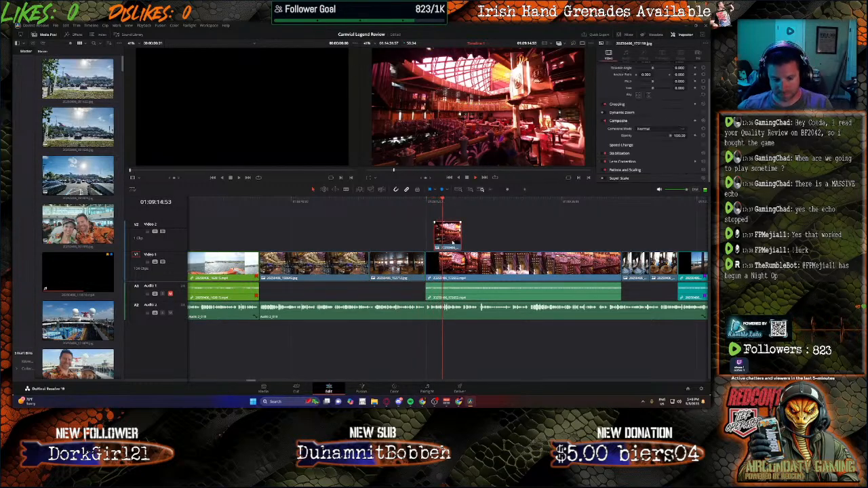
{"action": "key", "text": "Delete"}
Step: Select the video clip and everything behind it on Video 1 and Audio 1, and shift them later to open a gap
{"action": "left_click_drag", "start_coordinate": [496, 243], "coordinate": [708, 288]}
{"action": "left_click_drag", "start_coordinate": [702, 382], "coordinate": [254, 352]}
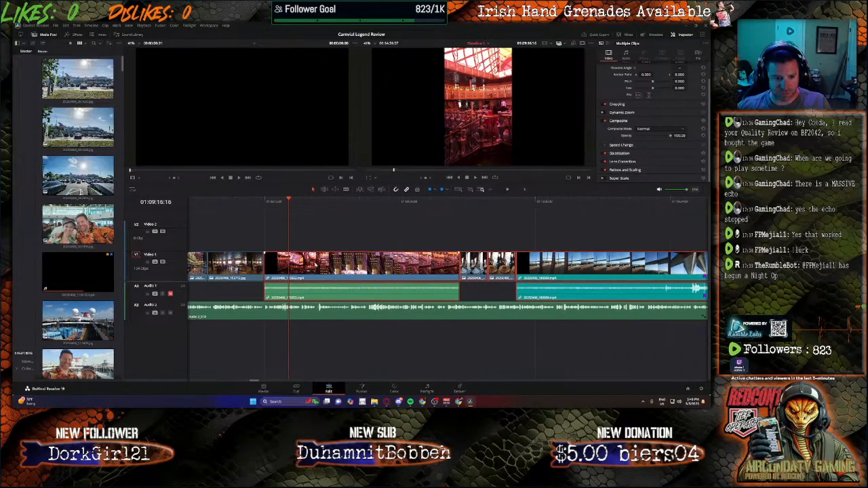
{"action": "left_click_drag", "start_coordinate": [331, 267], "coordinate": [533, 268]}
Step: Extend the second interior photo to 01:09:30:29, where the next section of the narration begins
{"action": "left_click_drag", "start_coordinate": [261, 269], "coordinate": [341, 269]}
{"action": "key", "text": "space"}
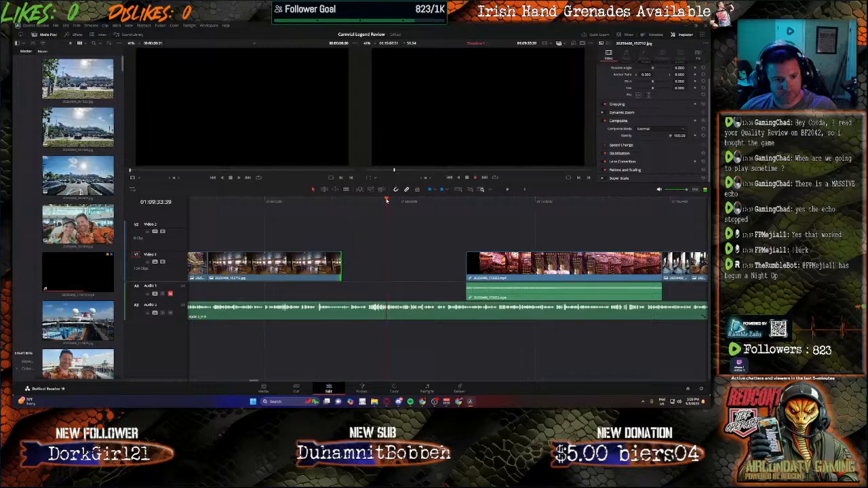
{"action": "left_click_drag", "start_coordinate": [386, 200], "coordinate": [371, 204]}
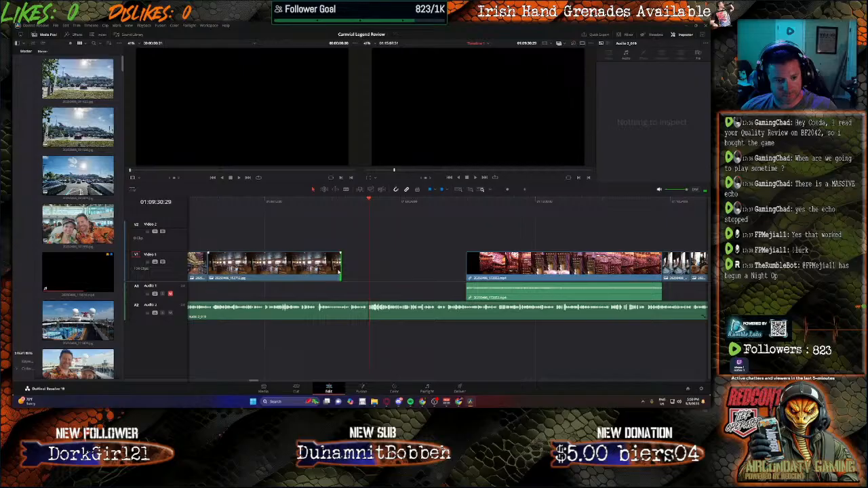
{"action": "left_click_drag", "start_coordinate": [340, 271], "coordinate": [369, 268]}
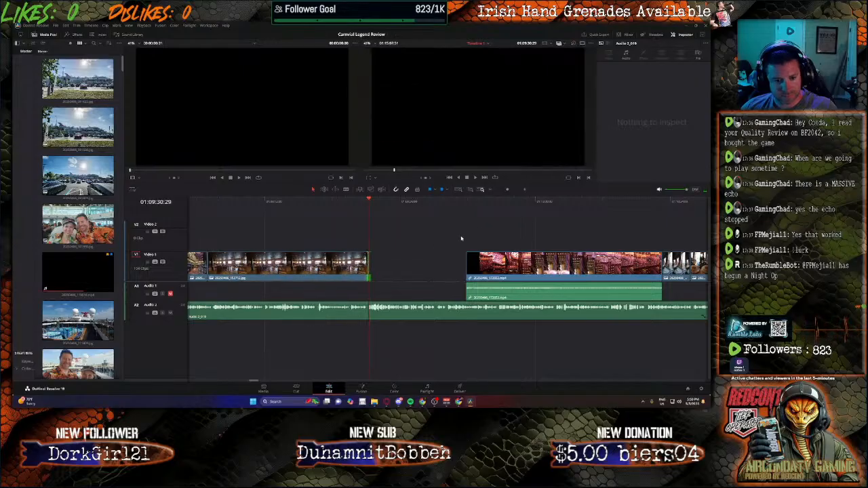
Step: Select all Video 1 and Audio 1 clips after the gap and move them back against the extended photo
{"action": "left_click_drag", "start_coordinate": [466, 237], "coordinate": [709, 297]}
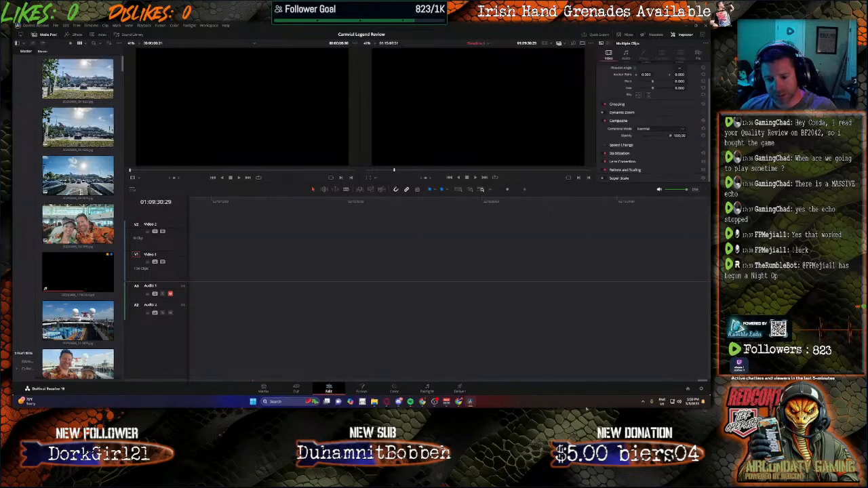
{"action": "left_click_drag", "start_coordinate": [702, 382], "coordinate": [255, 363]}
{"action": "left_click_drag", "start_coordinate": [397, 267], "coordinate": [299, 270]}
{"action": "left_click", "coordinate": [325, 334]}
Step: Play the video clip, the two photos and the bridge clip to check the footage against the narration
{"action": "key", "text": "space"}
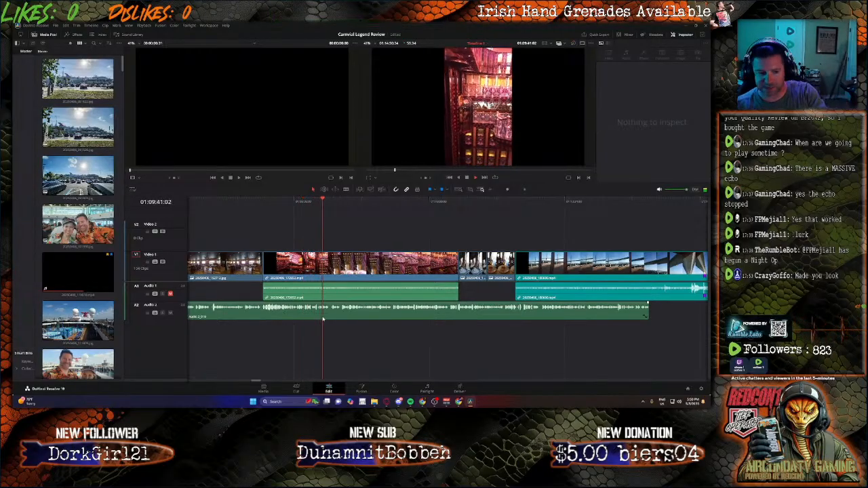
{"action": "key", "text": "space"}
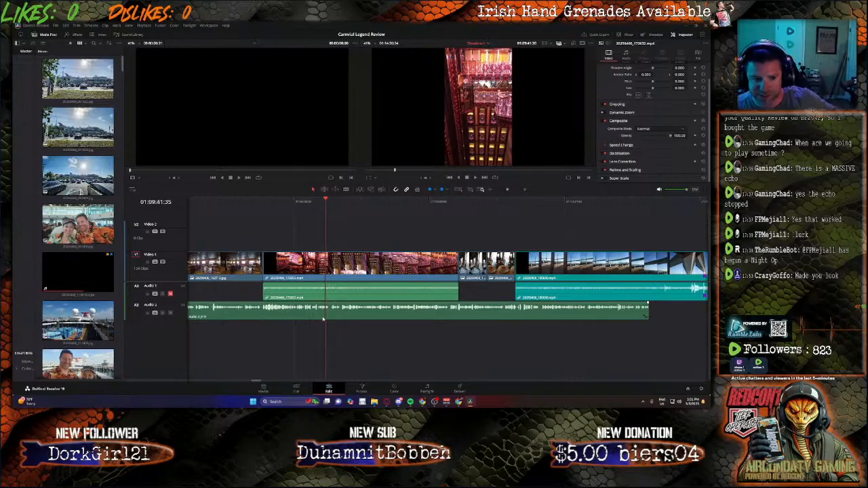
{"action": "key", "text": "space"}
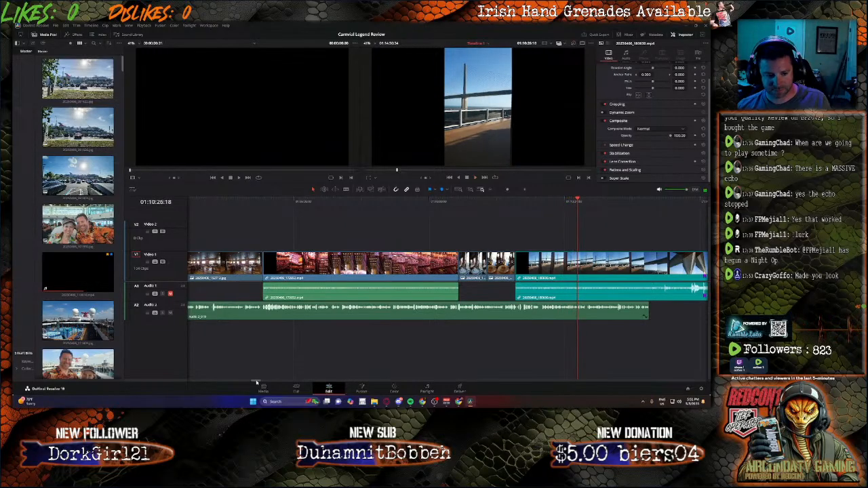
{"action": "left_click_drag", "start_coordinate": [257, 382], "coordinate": [261, 382]}
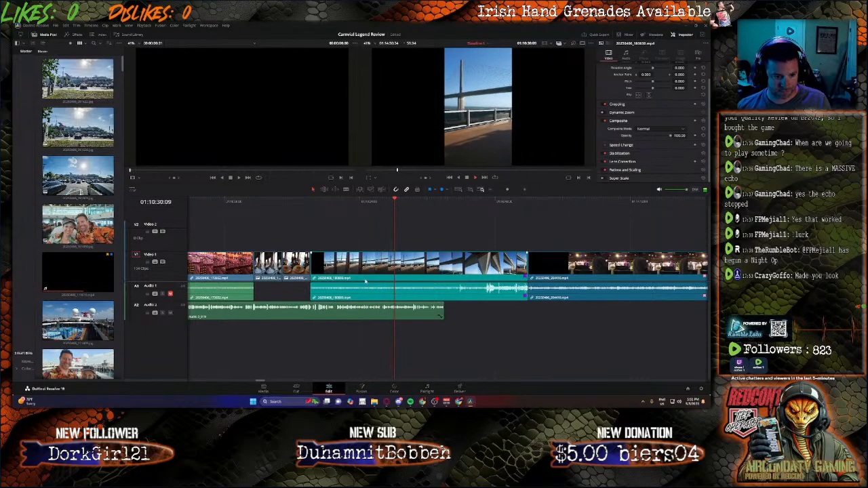
Step: Try to lift the linked bridge clip off Video 1, and undo the last clip move on Video 1 and Audio 1
{"action": "key", "text": "b"}
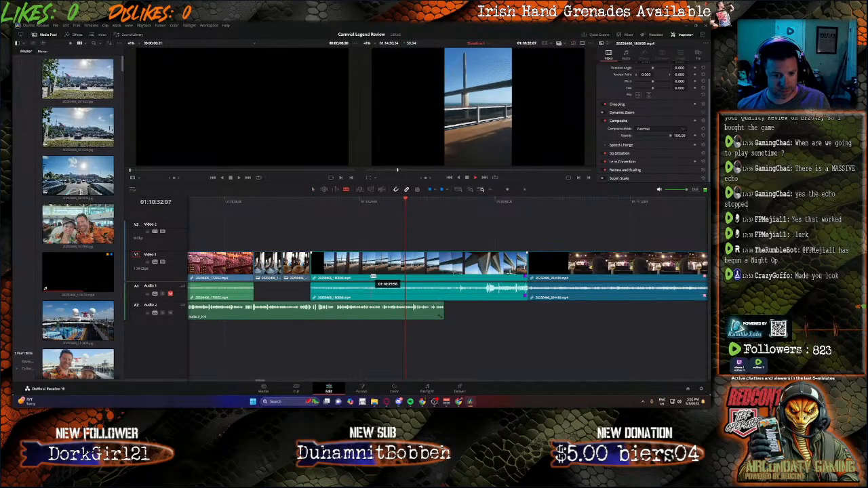
{"action": "key", "text": "a"}
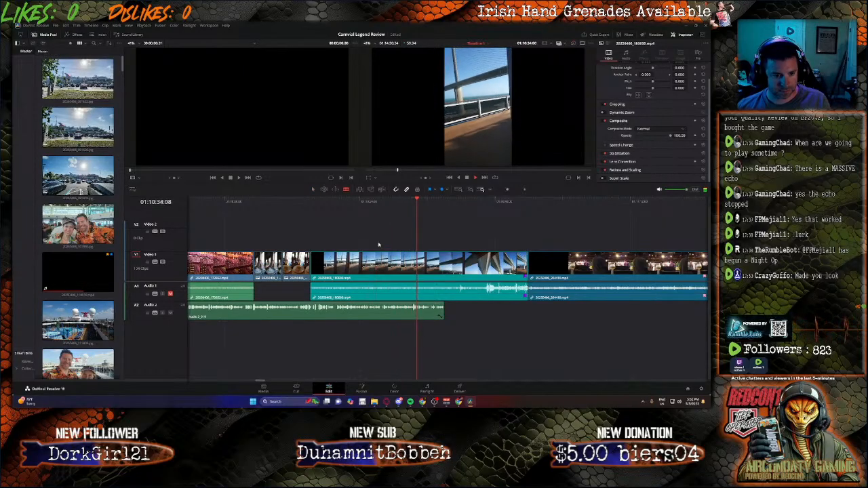
{"action": "left_click_drag", "start_coordinate": [380, 277], "coordinate": [390, 261]}
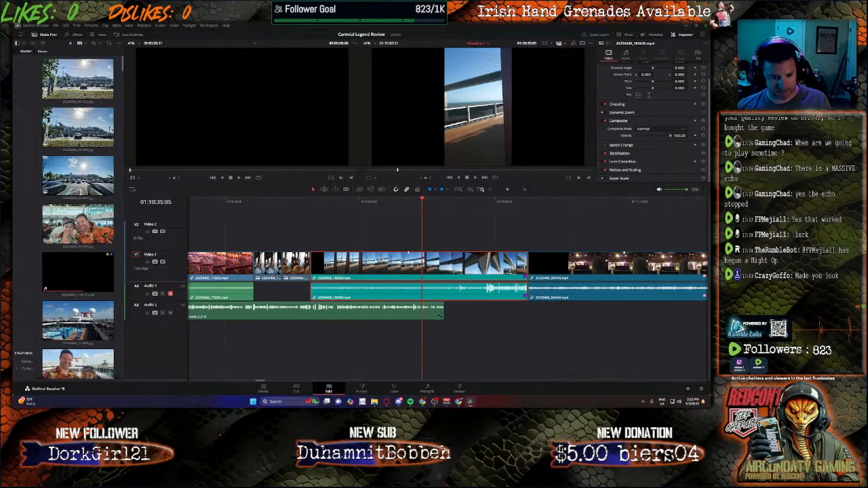
{"action": "key", "text": "ctrl+z"}
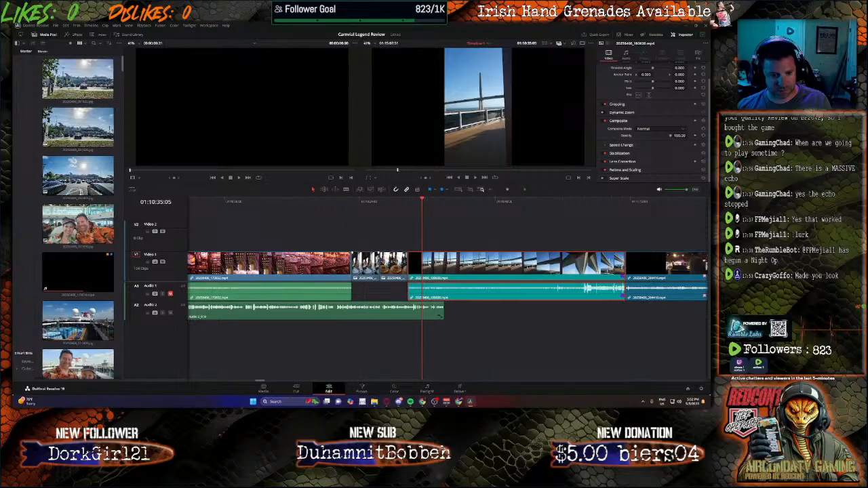
Step: Unlink the bridge clip's audio from its video and delete the audio part from Audio 1
{"action": "right_click", "coordinate": [480, 263]}
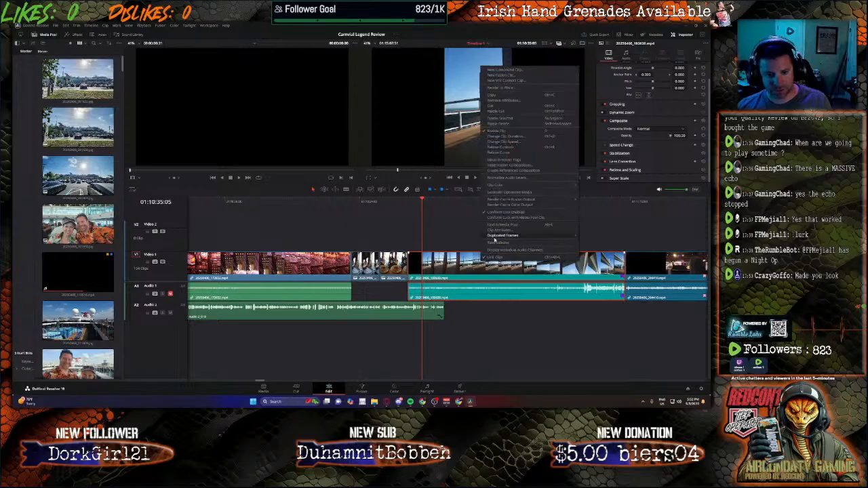
{"action": "left_click", "coordinate": [491, 257]}
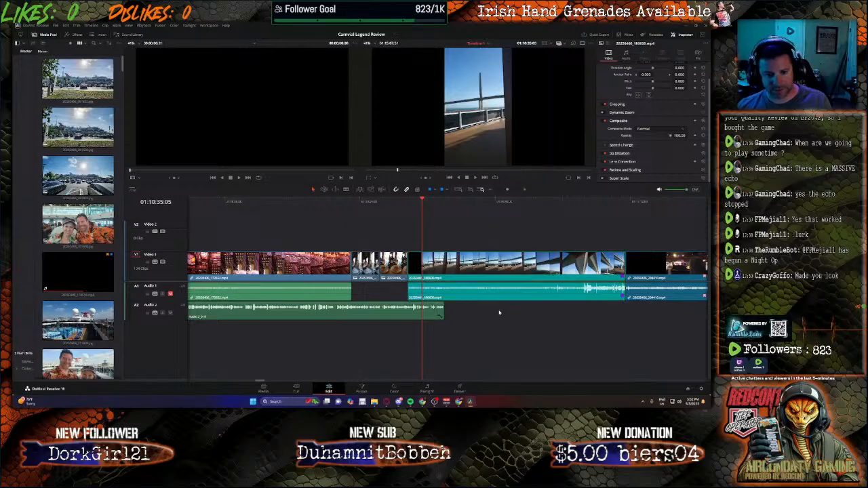
{"action": "key", "text": "Delete"}
Step: Move the bridge video up to Video 2 and shift it earlier so it overlaps the photos and the end of the narration
{"action": "left_click", "coordinate": [498, 274]}
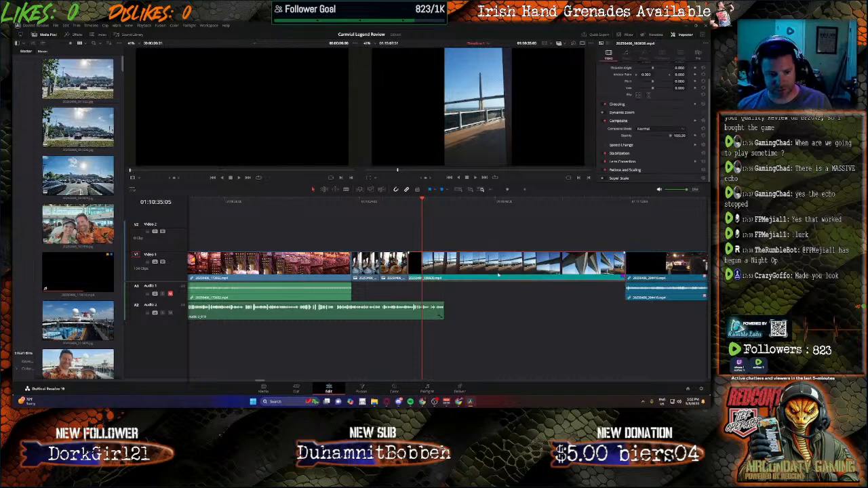
{"action": "left_click_drag", "start_coordinate": [499, 273], "coordinate": [500, 249]}
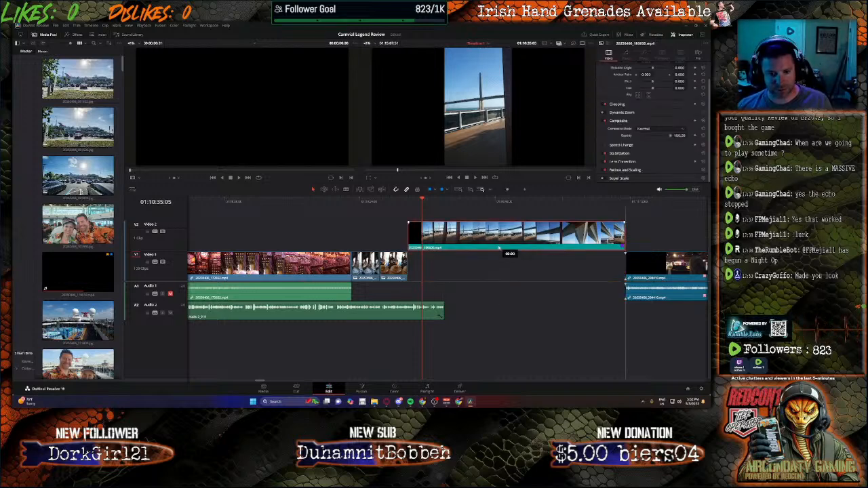
{"action": "left_click_drag", "start_coordinate": [499, 248], "coordinate": [500, 248]}
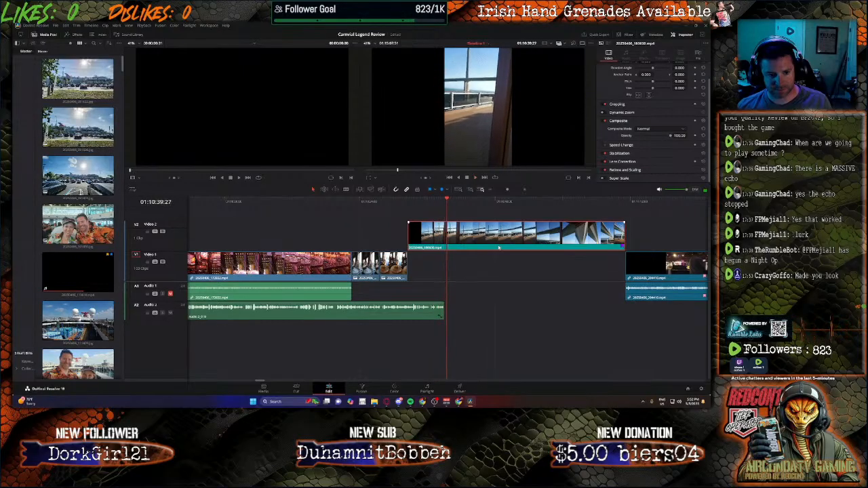
{"action": "left_click_drag", "start_coordinate": [497, 248], "coordinate": [361, 239]}
Step: Split the bridge clip where the second photo ends, delete the earlier part, and place the rest on Video 1 directly after the photo
{"action": "left_click", "coordinate": [408, 201]}
{"action": "key", "text": "space"}
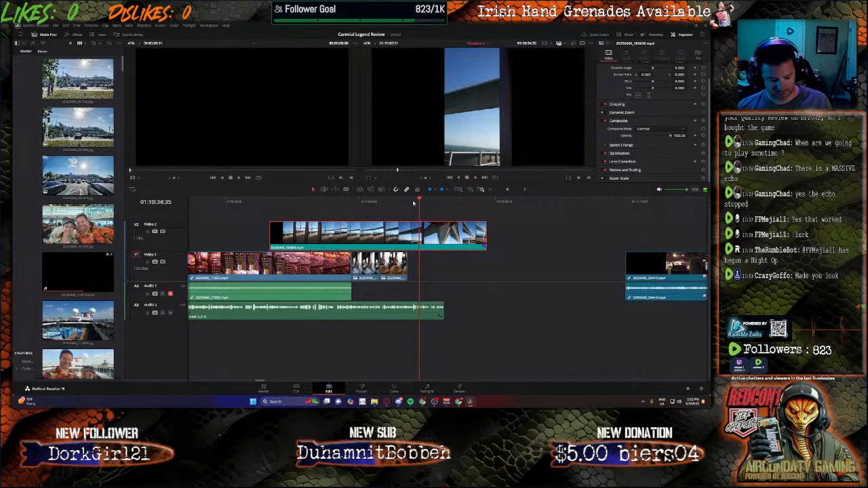
{"action": "left_click", "coordinate": [408, 238]}
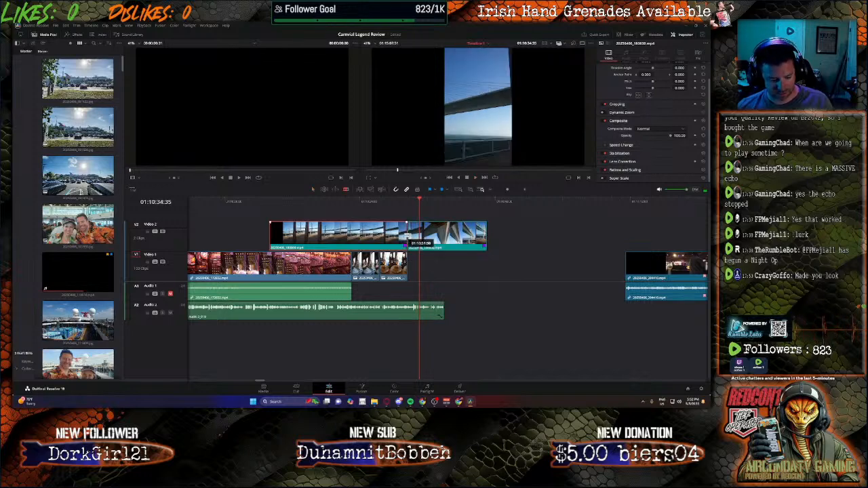
{"action": "key", "text": "BackSpace"}
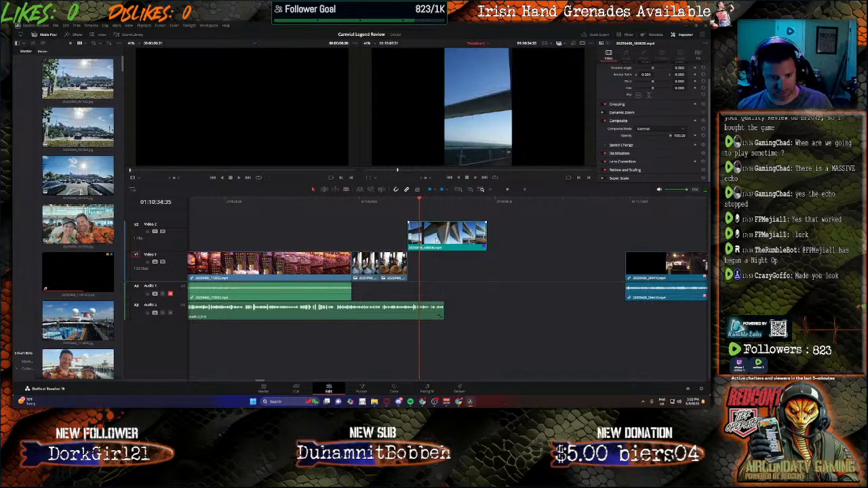
{"action": "left_click_drag", "start_coordinate": [437, 249], "coordinate": [435, 254]}
Step: Select all Video 1 and Audio 1 clips after the gap and move them earlier against the end of the bridge clip
{"action": "left_click", "coordinate": [671, 268]}
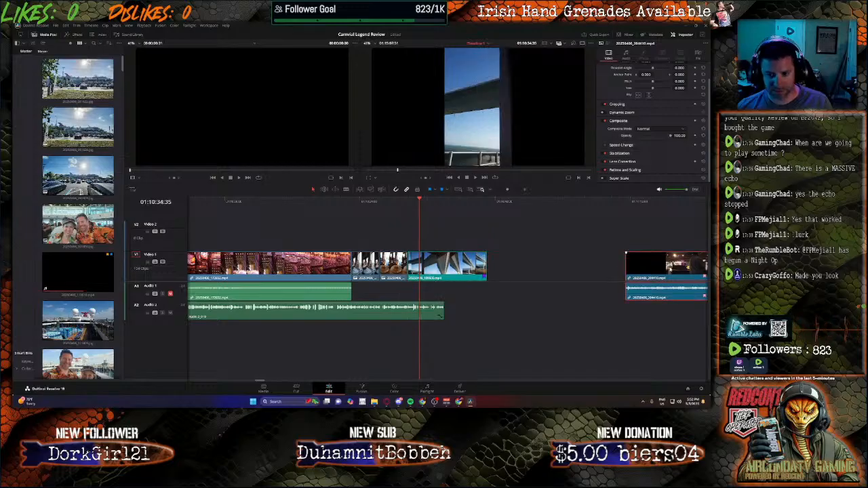
{"action": "left_click_drag", "start_coordinate": [615, 248], "coordinate": [709, 330]}
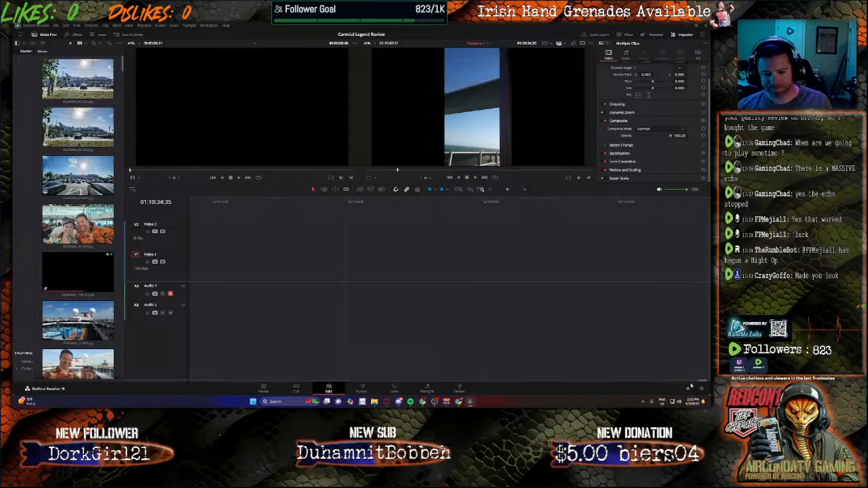
{"action": "left_click_drag", "start_coordinate": [703, 384], "coordinate": [264, 339]}
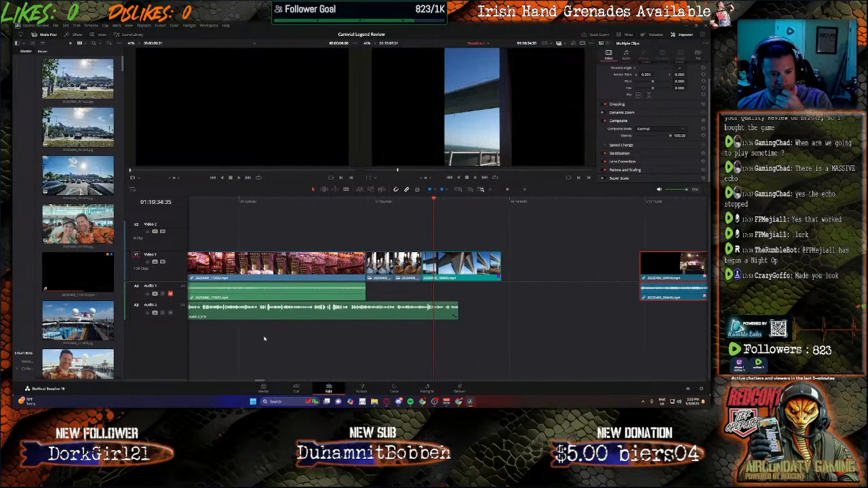
{"action": "left_click_drag", "start_coordinate": [668, 268], "coordinate": [533, 275]}
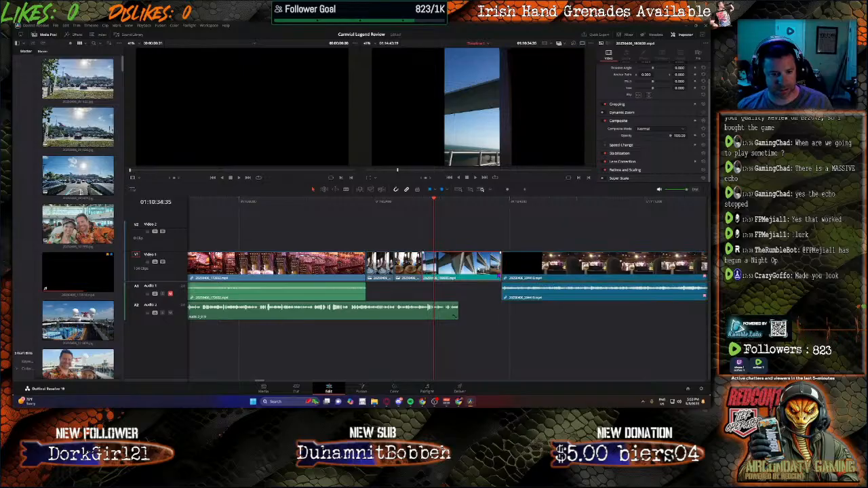
{"action": "left_click_drag", "start_coordinate": [480, 270], "coordinate": [436, 240]}
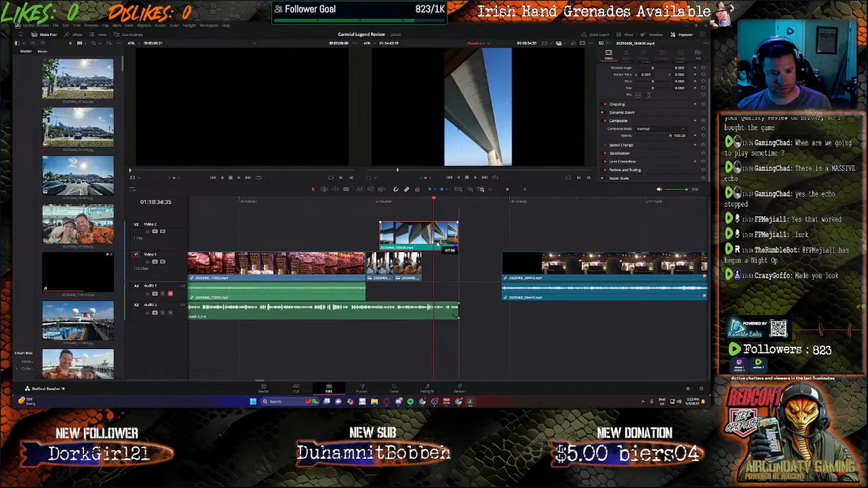
{"action": "left_click_drag", "start_coordinate": [436, 240], "coordinate": [478, 240]}
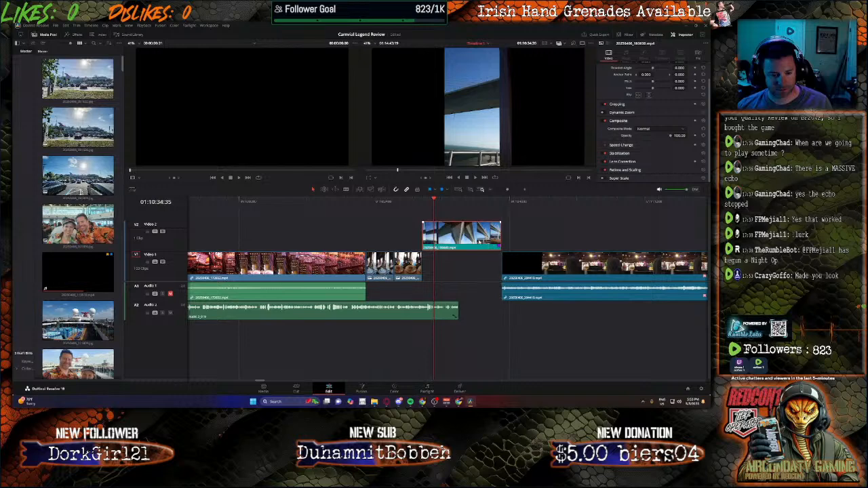
{"action": "key", "text": "alt+Down"}
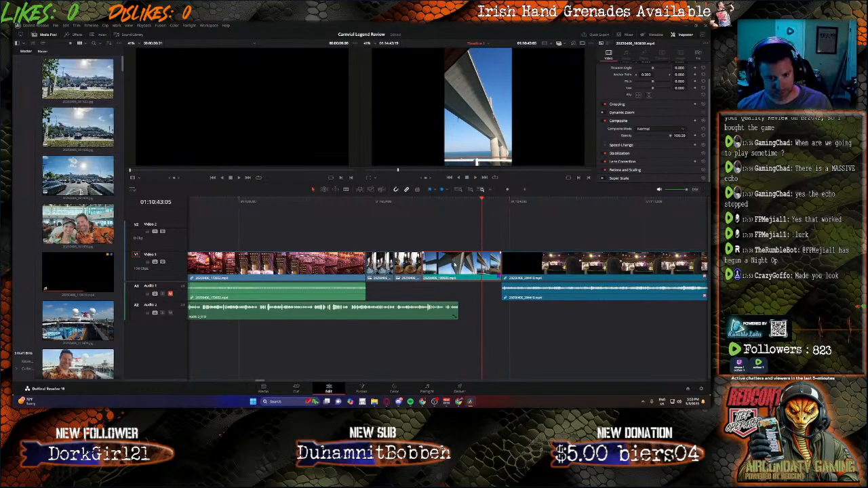
Step: Split the bridge clip at 01:10:43:05 and delete the part after the cut
{"action": "key", "text": "b"}
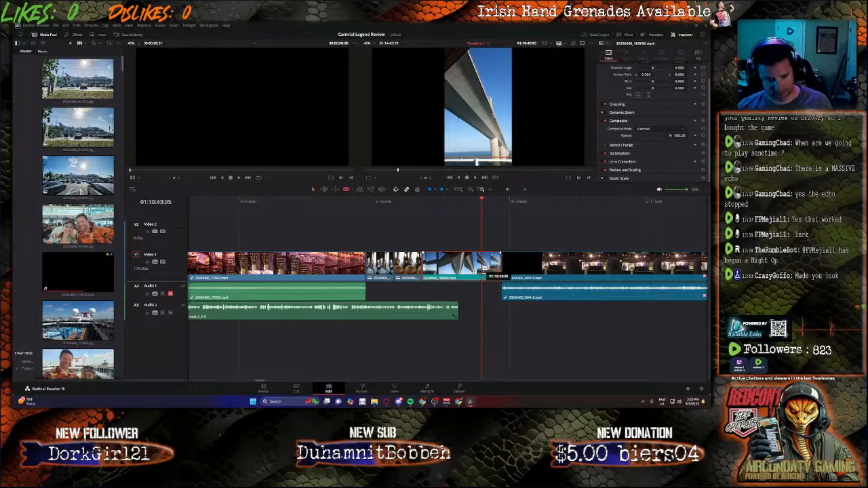
{"action": "left_click", "coordinate": [483, 268]}
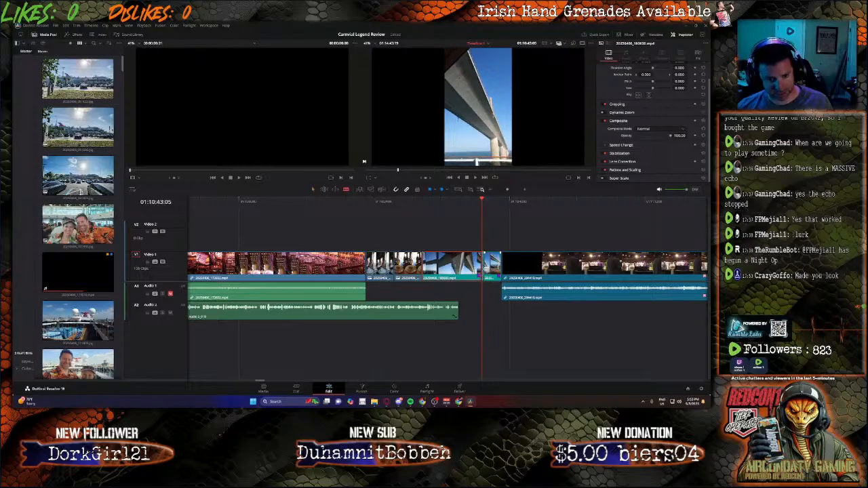
{"action": "key", "text": "a"}
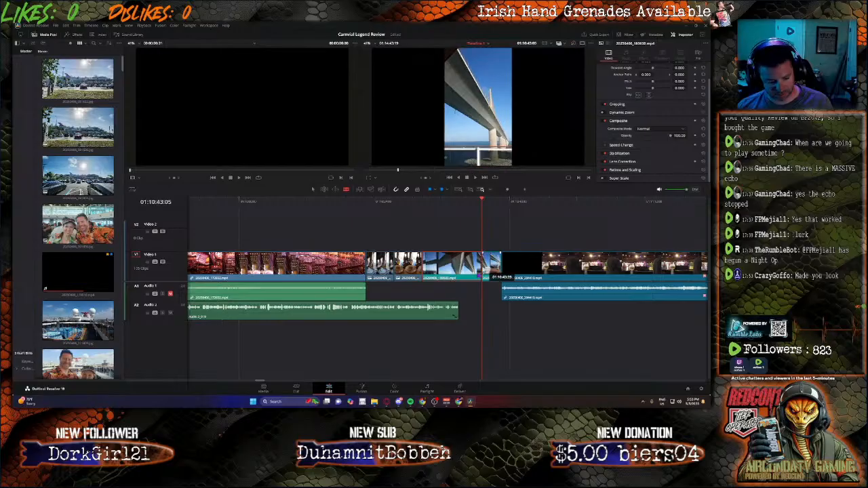
{"action": "key", "text": "Delete"}
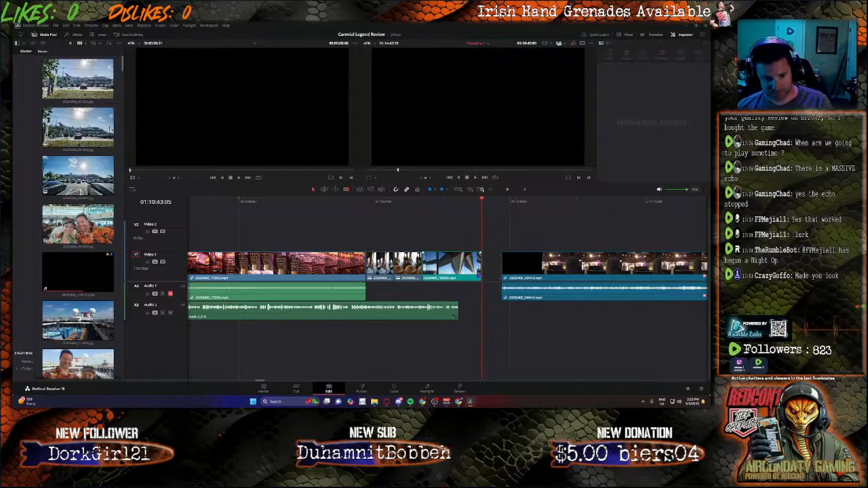
Step: Align the bridge clip's end with the narration's end, cut off the part overlapping the second photo, and return the rest to Video 1
{"action": "left_click_drag", "start_coordinate": [459, 272], "coordinate": [436, 243]}
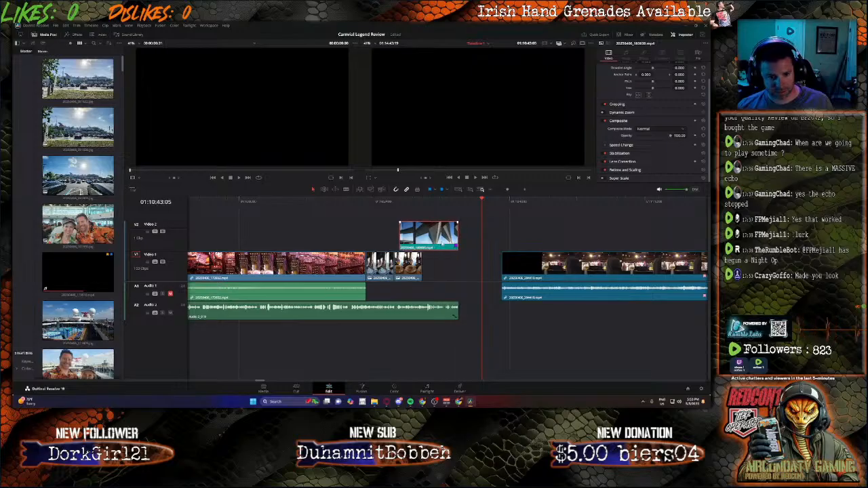
{"action": "key", "text": "b"}
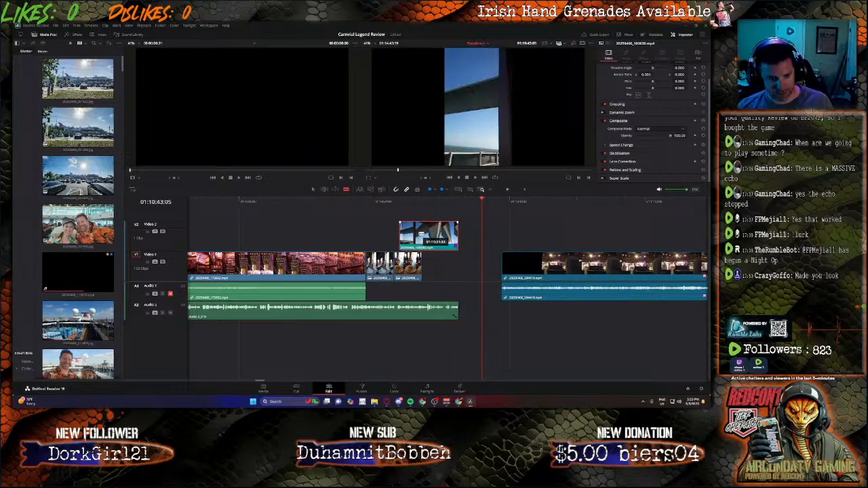
{"action": "left_click", "coordinate": [421, 234]}
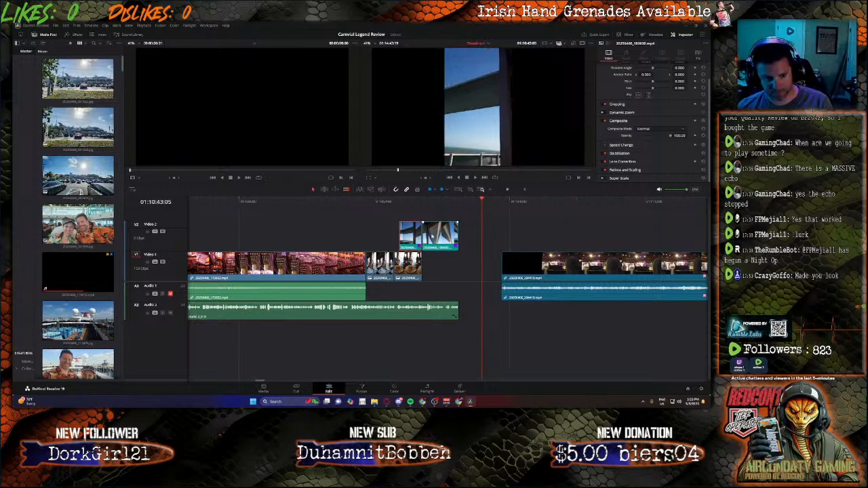
{"action": "key", "text": "Delete"}
{"action": "left_click_drag", "start_coordinate": [436, 236], "coordinate": [442, 264]}
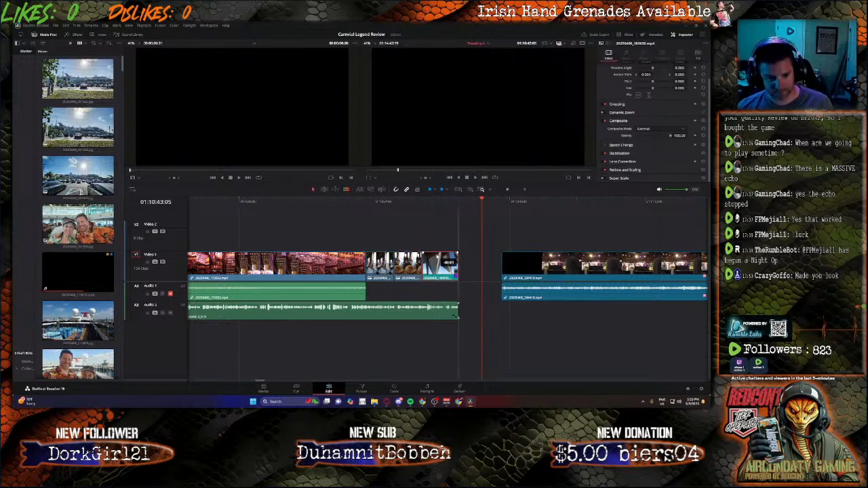
Step: Play the second photo and the shortened bridge clip to check them against the end of the narration
{"action": "left_click", "coordinate": [416, 201]}
{"action": "key", "text": "space"}
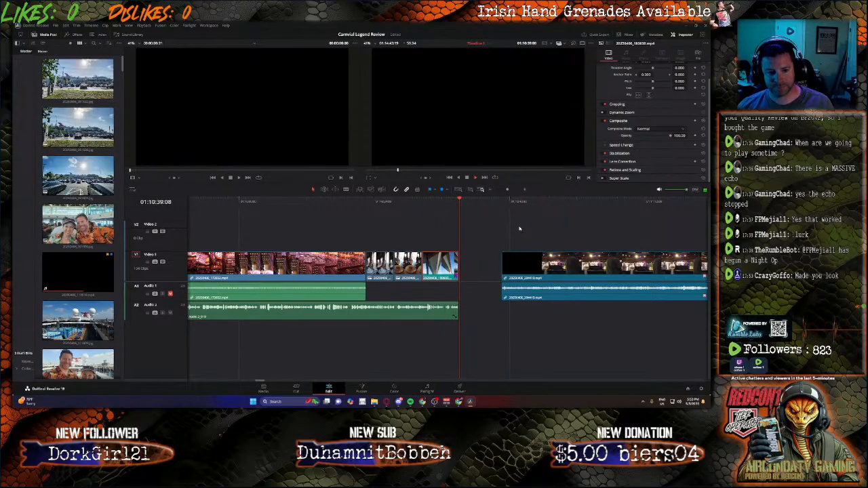
{"action": "left_click", "coordinate": [415, 202]}
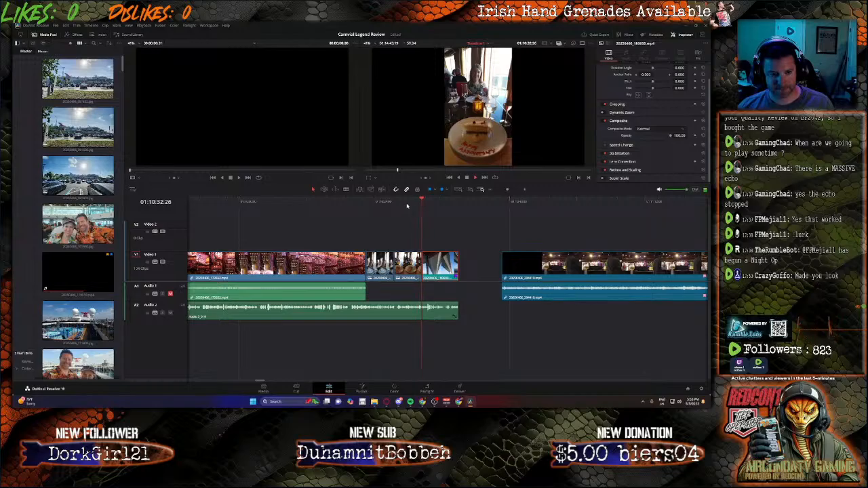
{"action": "left_click", "coordinate": [408, 202]}
{"action": "left_click", "coordinate": [398, 204]}
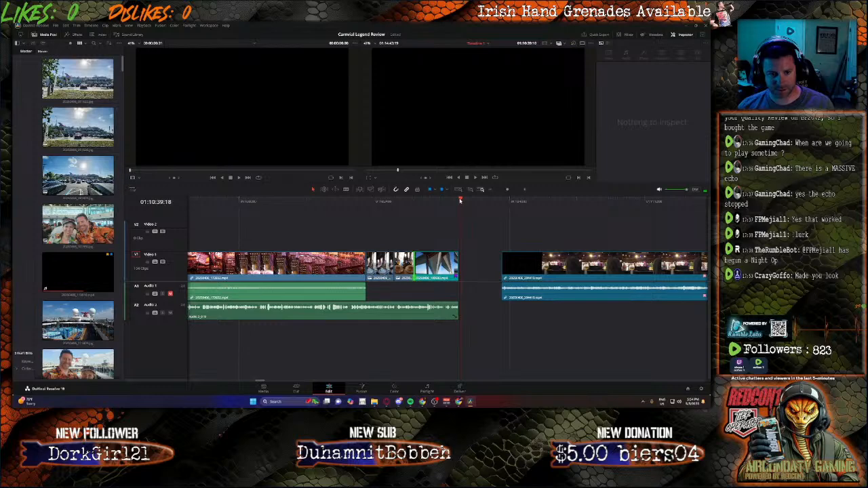
Step: Select all Video 1 and Audio 1 clips after the gap and move them back to the bridge clip's end at 01:10:39:00
{"action": "left_click_drag", "start_coordinate": [461, 201], "coordinate": [458, 201]}
{"action": "left_click_drag", "start_coordinate": [497, 231], "coordinate": [709, 322]}
{"action": "left_click_drag", "start_coordinate": [701, 381], "coordinate": [258, 351]}
{"action": "left_click_drag", "start_coordinate": [561, 275], "coordinate": [520, 275]}
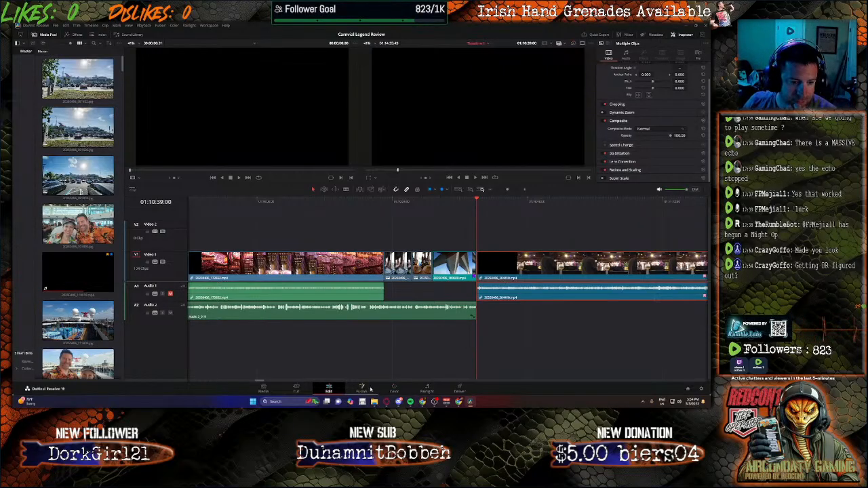
Step: Try recording a new narration take on Audio 2 from 01:10:39:00 on the Fairlight page, and delete the take
{"action": "left_click", "coordinate": [427, 390]}
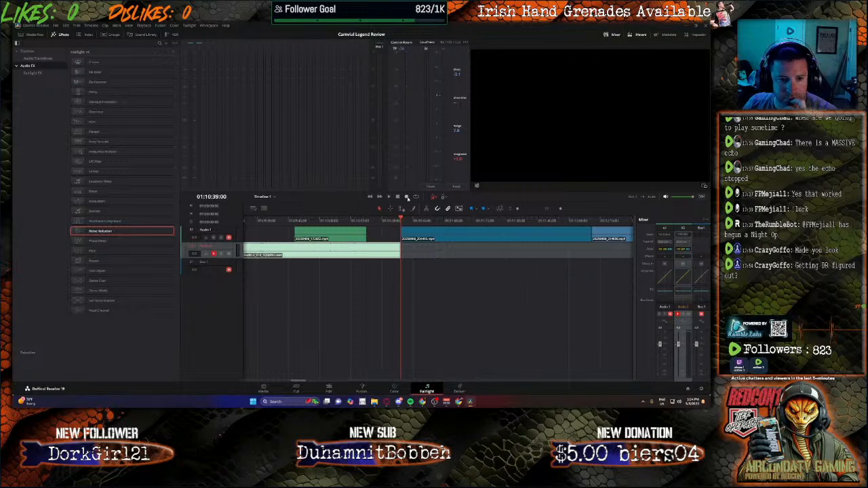
{"action": "left_click", "coordinate": [407, 197]}
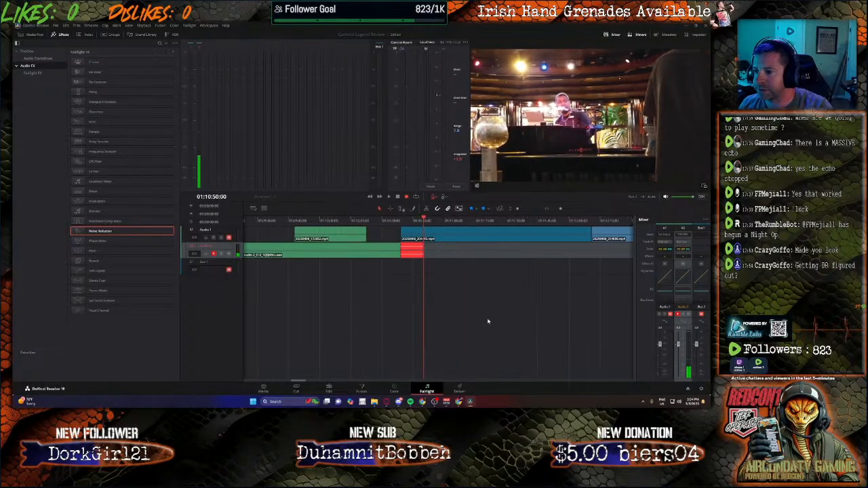
{"action": "key", "text": "space"}
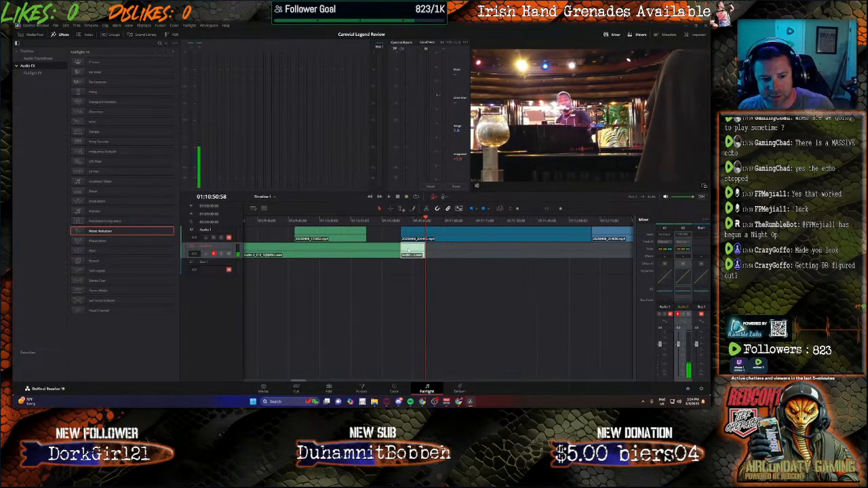
{"action": "key", "text": "Delete"}
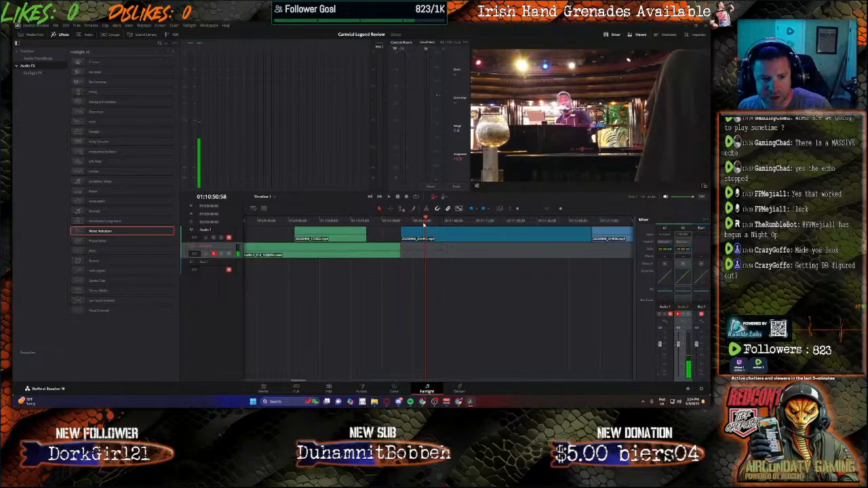
Step: Place the playhead at 01:10:39:01 and record a new narration take on Audio 2 on the Fairlight page until about 01:12:20
{"action": "left_click", "coordinate": [402, 220]}
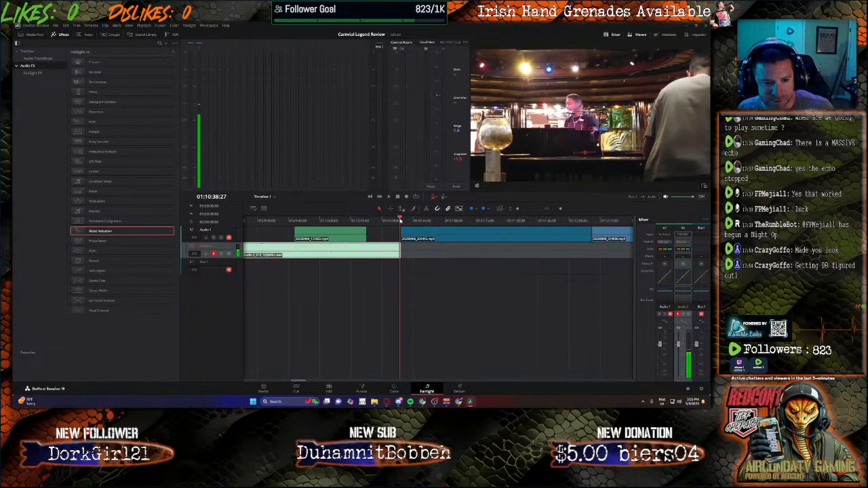
{"action": "left_click", "coordinate": [401, 220]}
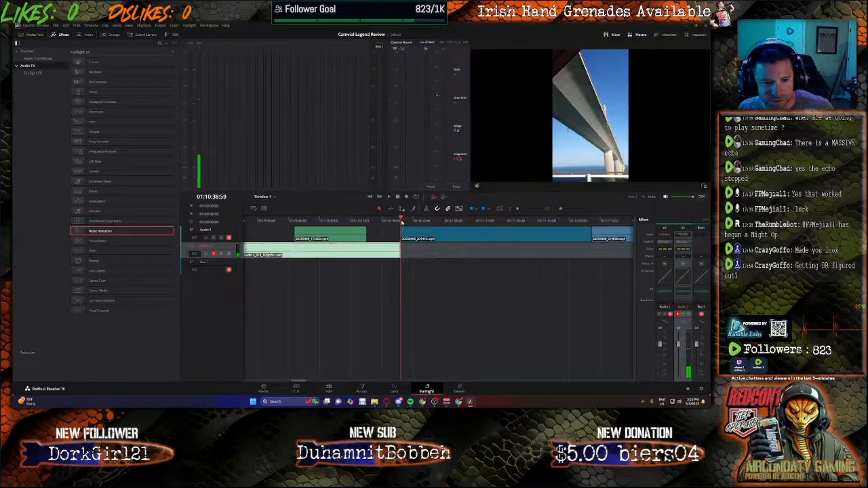
{"action": "left_click", "coordinate": [328, 388]}
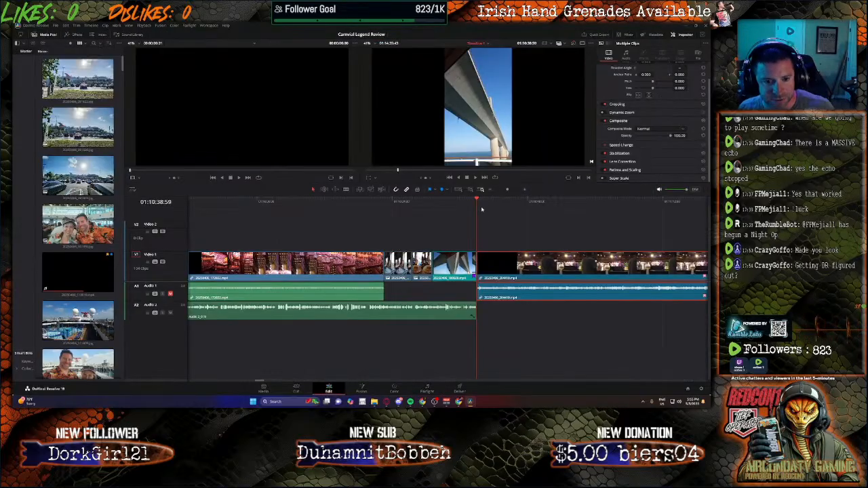
{"action": "left_click", "coordinate": [478, 202]}
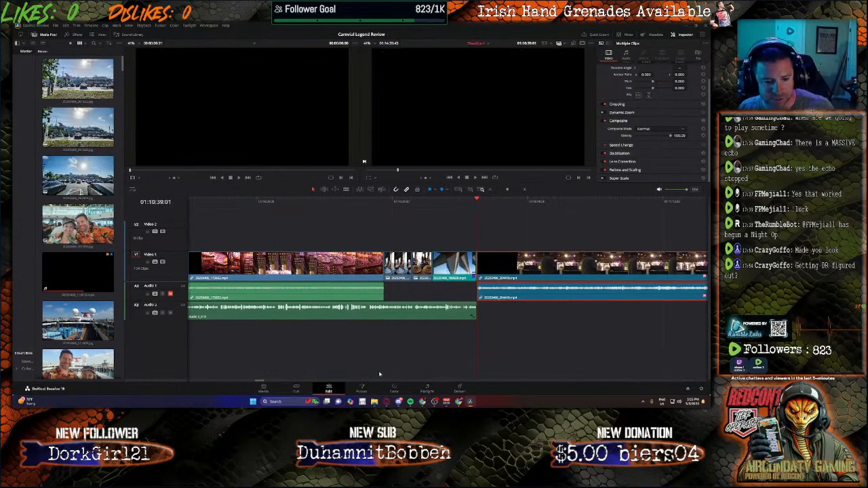
{"action": "left_click", "coordinate": [436, 391]}
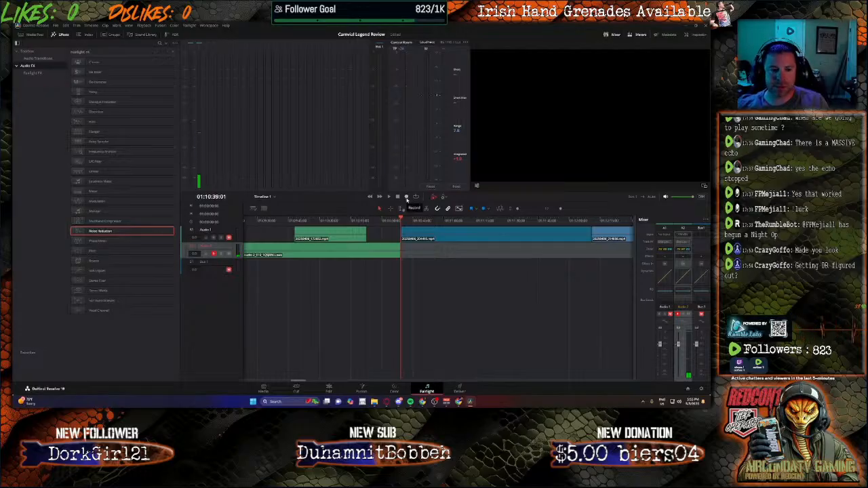
{"action": "left_click", "coordinate": [407, 198]}
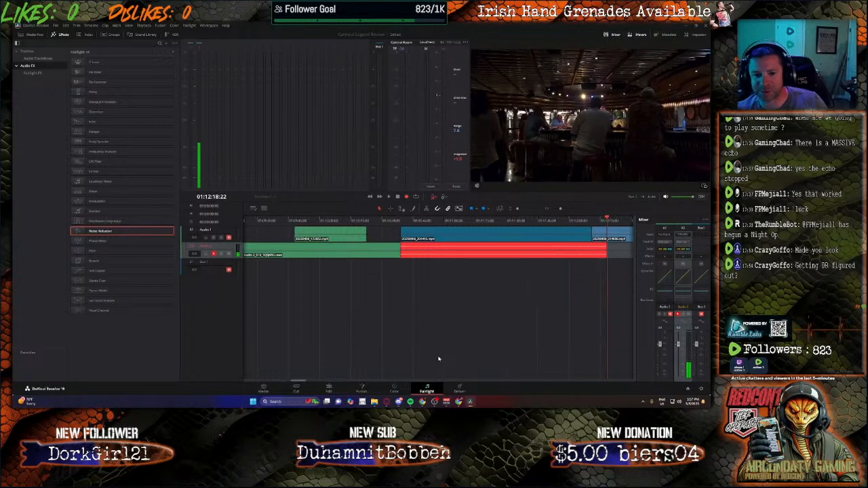
{"action": "key", "text": "space"}
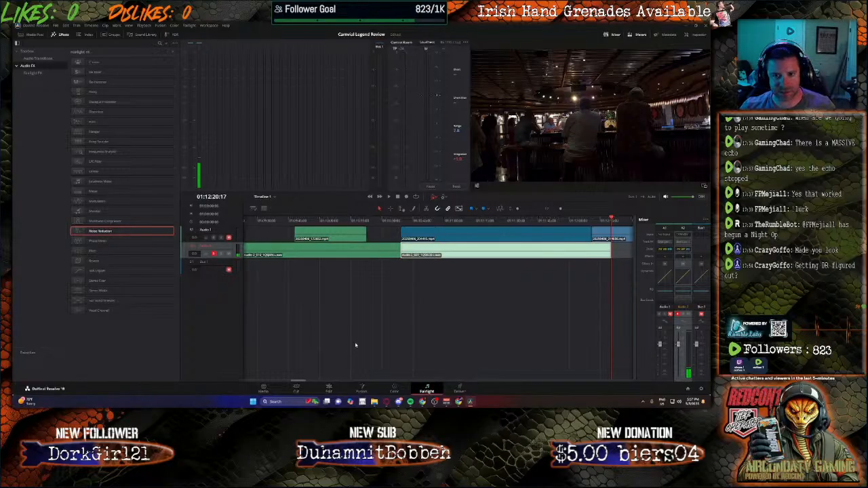
Step: Return to the Edit page, select the new narration clip on Audio 2 and set its volume to 15.1
{"action": "left_click", "coordinate": [328, 392]}
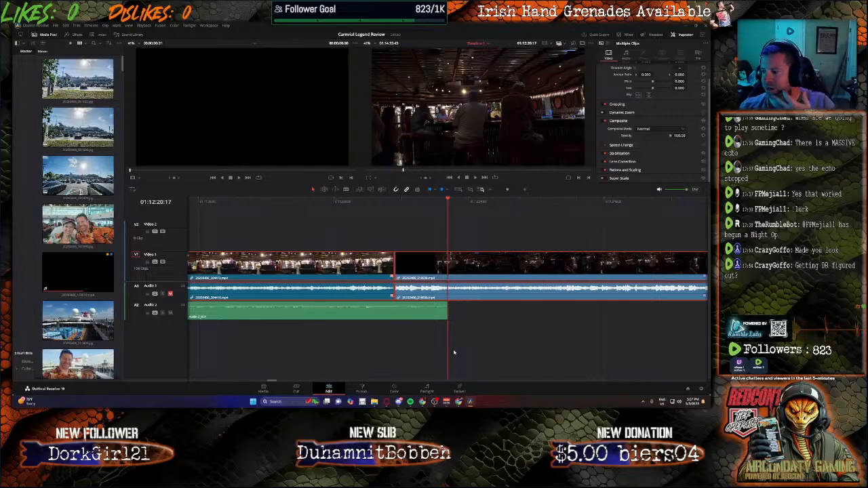
{"action": "left_click", "coordinate": [222, 203]}
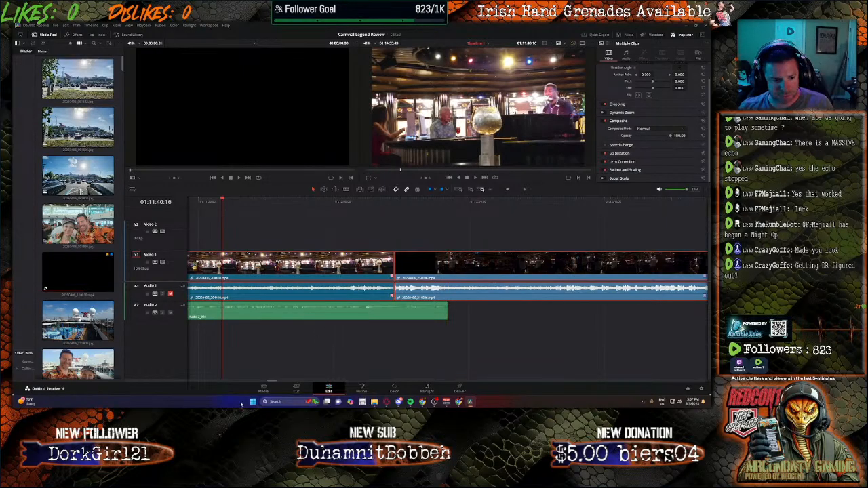
{"action": "left_click_drag", "start_coordinate": [271, 382], "coordinate": [259, 382]}
{"action": "left_click", "coordinate": [515, 202]}
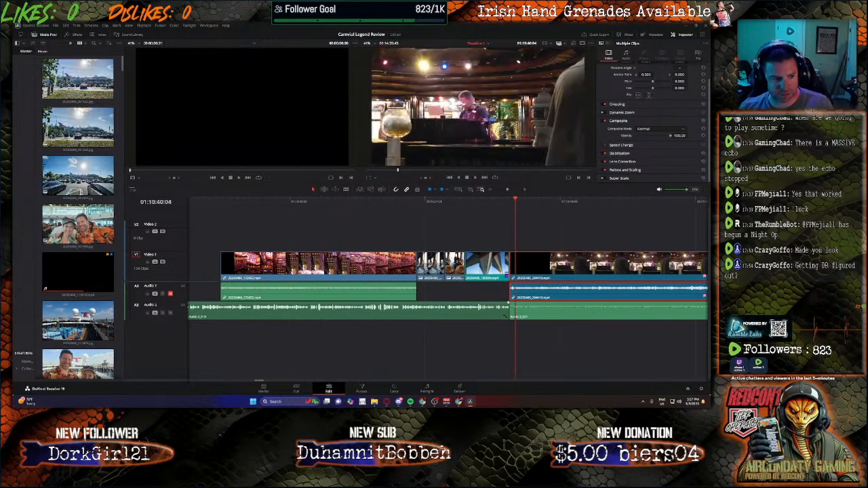
{"action": "right_click", "coordinate": [569, 297]}
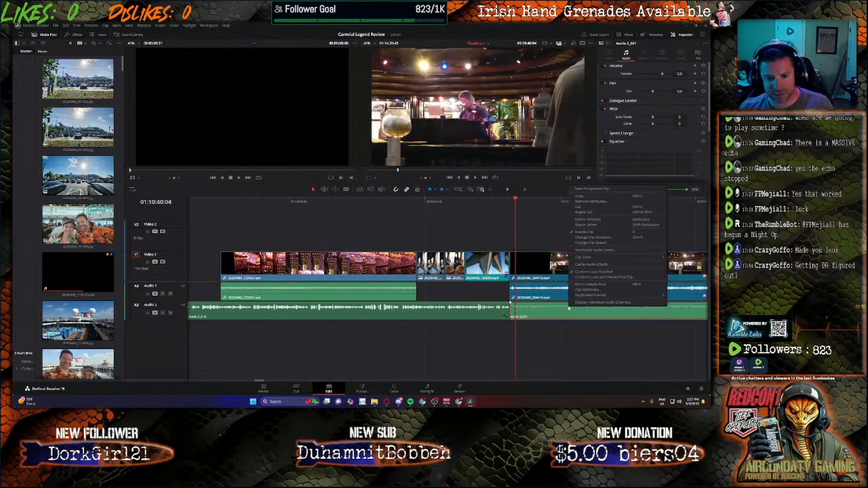
{"action": "left_click", "coordinate": [681, 74]}
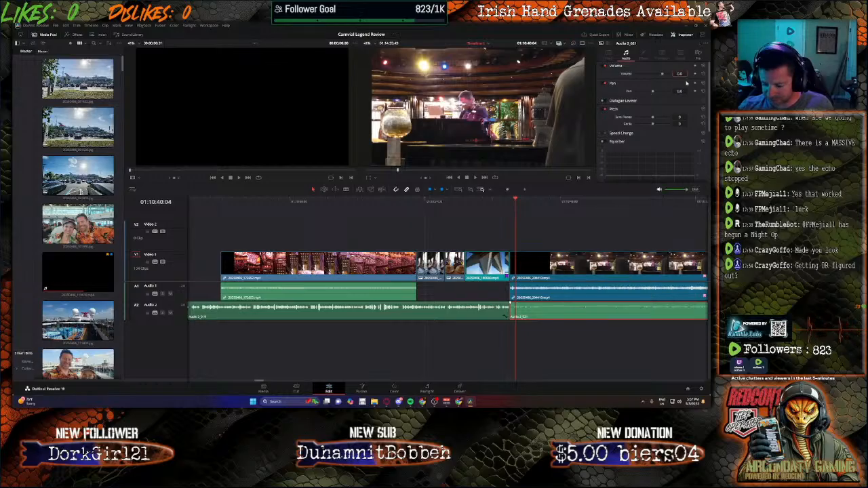
{"action": "key", "text": "Return"}
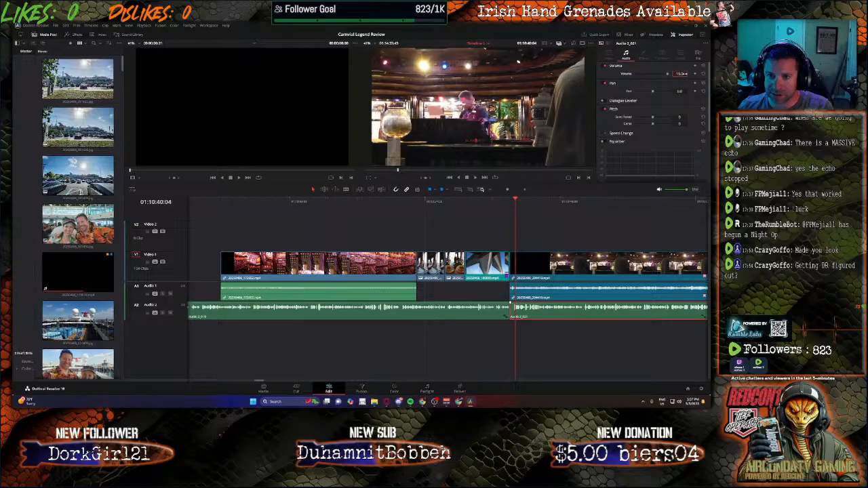
{"action": "left_click_drag", "start_coordinate": [687, 74], "coordinate": [681, 74]}
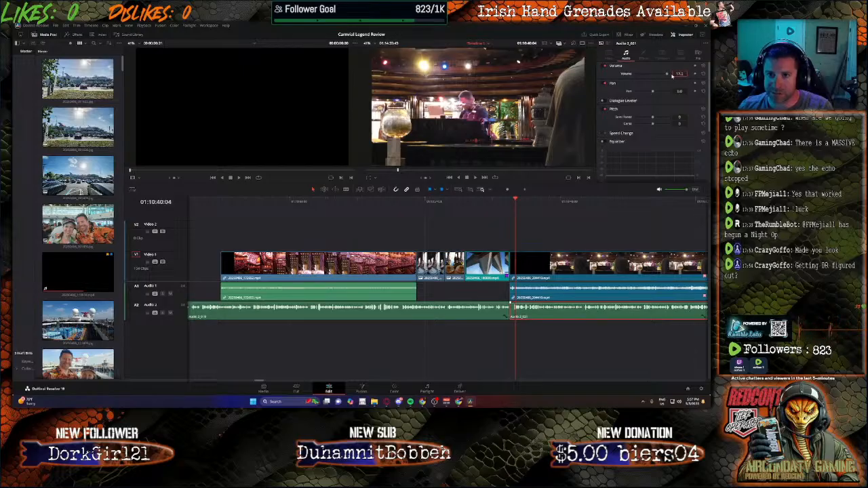
{"action": "left_click", "coordinate": [656, 143]}
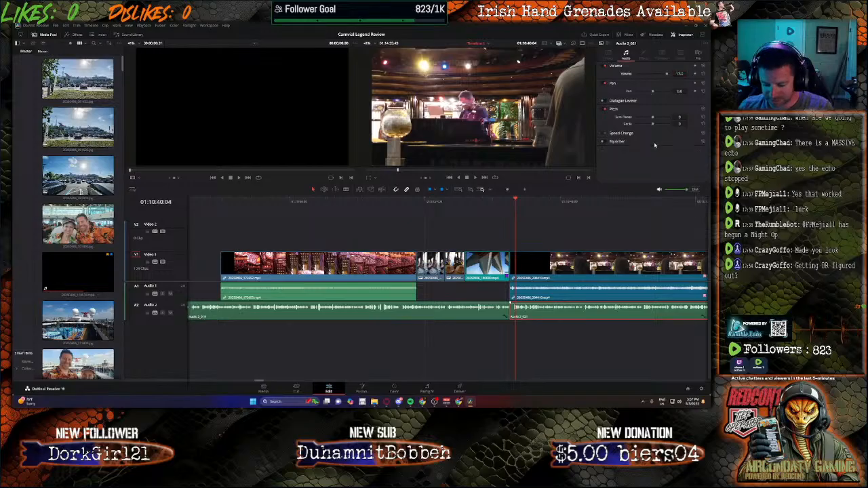
{"action": "left_click_drag", "start_coordinate": [683, 73], "coordinate": [680, 74]}
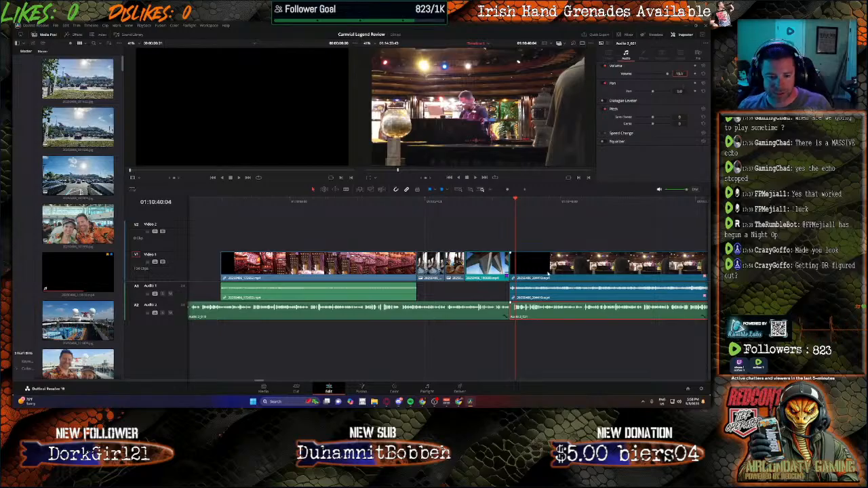
Step: Cut off the very start of the new narration clip and move the rest back against the previous narration clip
{"action": "key", "text": "b"}
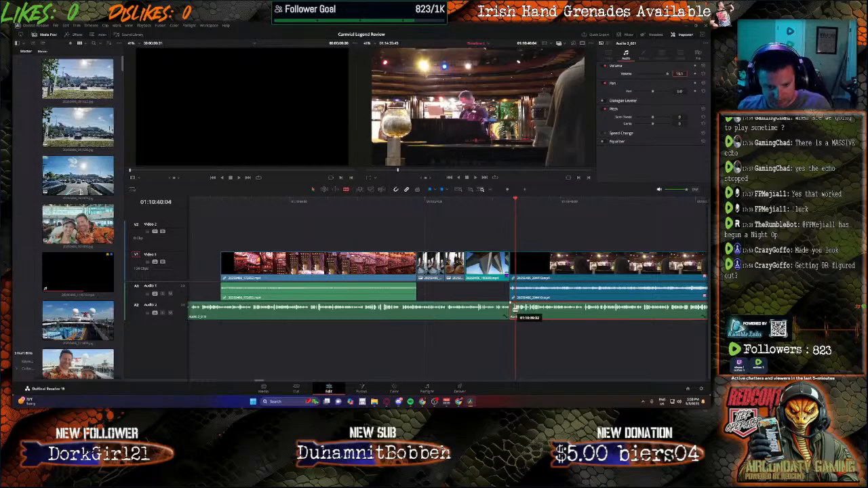
{"action": "left_click", "coordinate": [511, 311]}
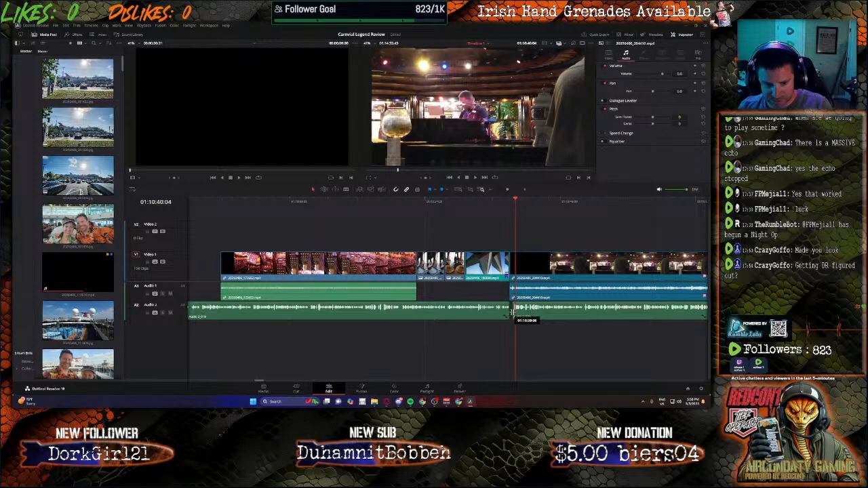
{"action": "left_click_drag", "start_coordinate": [527, 313], "coordinate": [523, 312]}
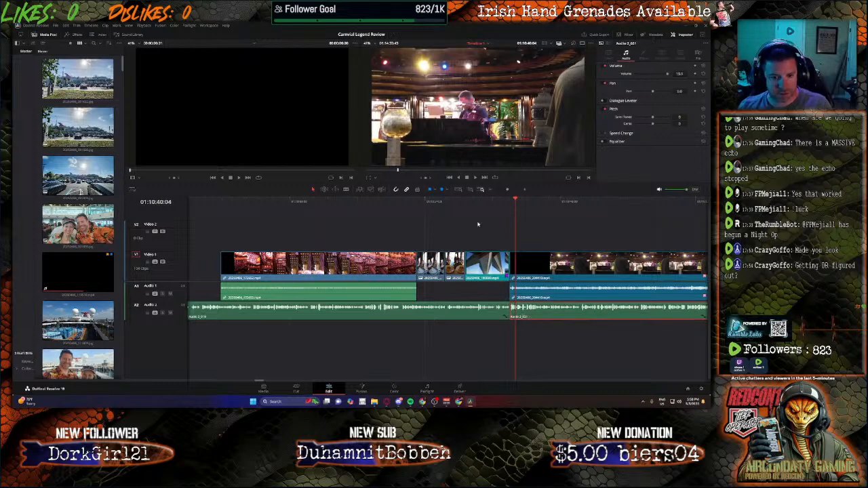
Step: Unmute Bus 1 on the Fairlight page and play the start of the trimmed narration on the Edit page
{"action": "left_click", "coordinate": [506, 203]}
{"action": "key", "text": "space"}
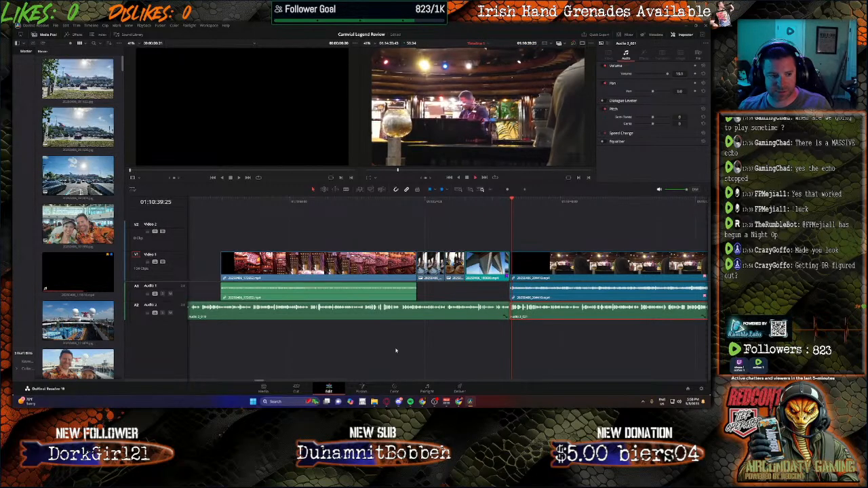
{"action": "left_click", "coordinate": [426, 392]}
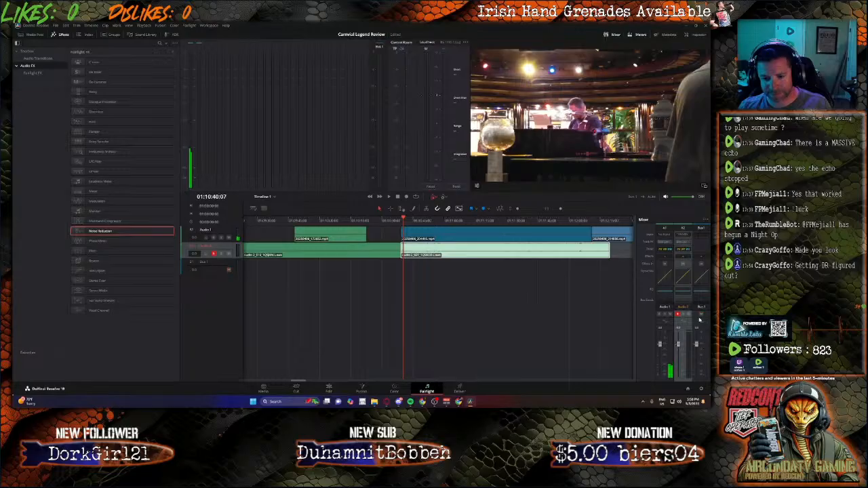
{"action": "left_click", "coordinate": [329, 392]}
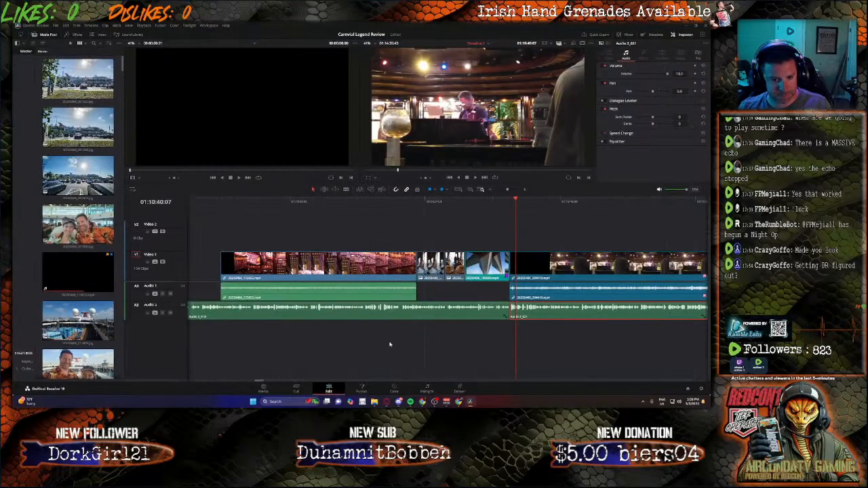
{"action": "left_click", "coordinate": [503, 200]}
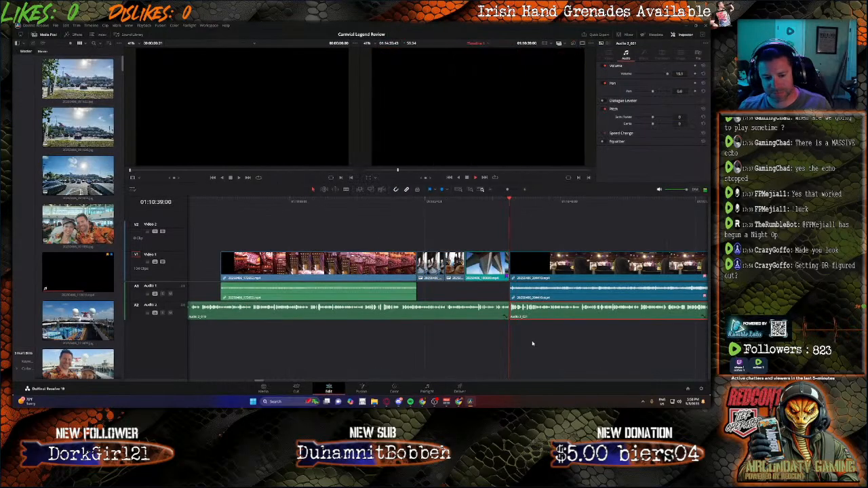
Step: Lower the audio volume of the piano bar clip under the narration to -15.0
{"action": "left_click", "coordinate": [558, 294]}
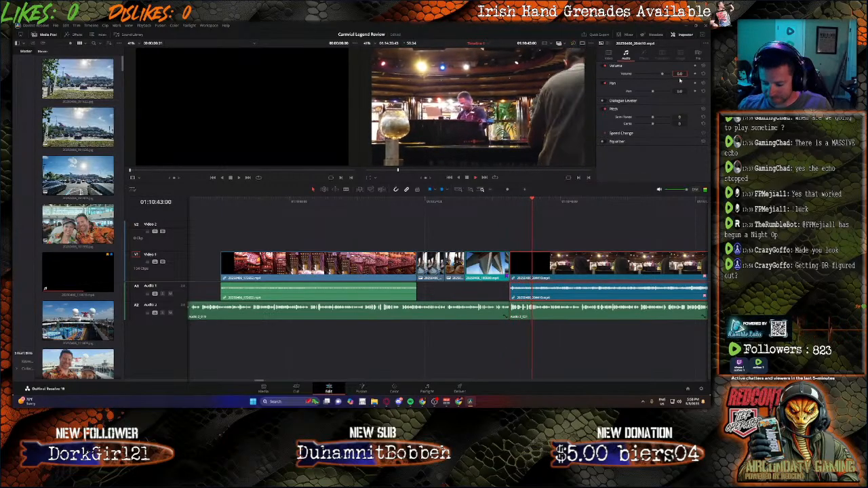
{"action": "type", "text": "-10"}
{"action": "key", "text": "Return"}
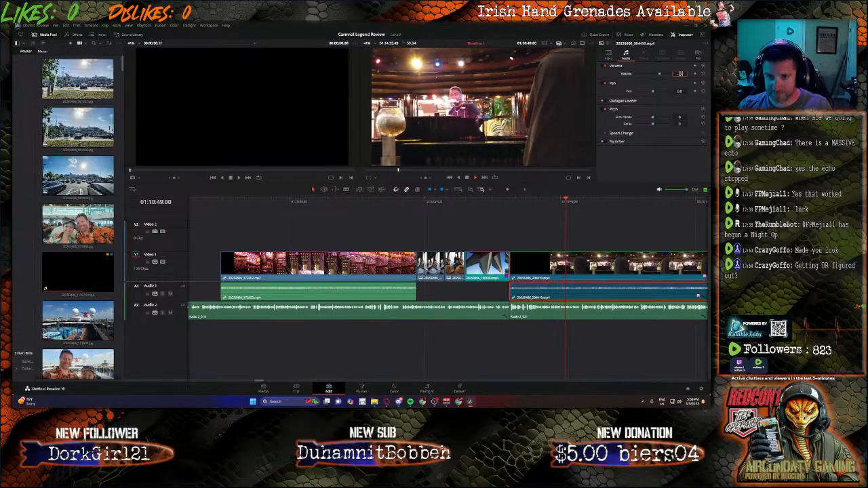
{"action": "type", "text": "-12"}
{"action": "key", "text": "Return"}
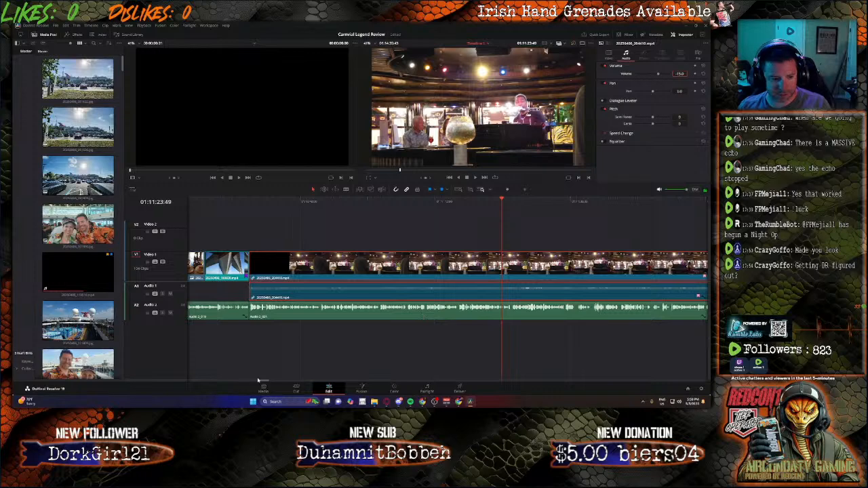
Step: Cut out the short pause in the narration just before 01:12:05 and move the remaining part back to close the gap
{"action": "left_click_drag", "start_coordinate": [265, 382], "coordinate": [270, 384]}
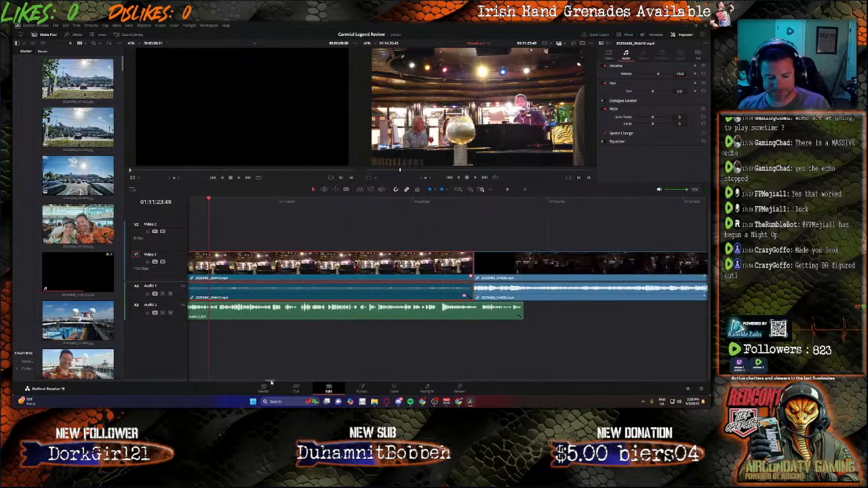
{"action": "left_click", "coordinate": [422, 202]}
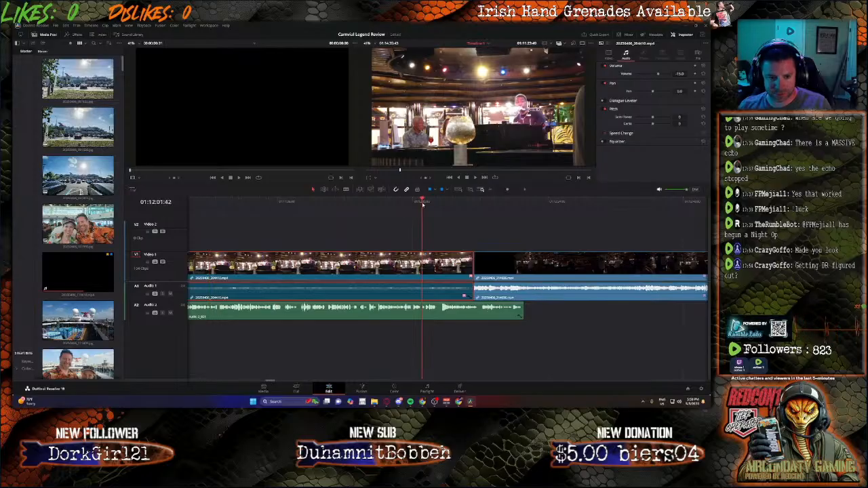
{"action": "key", "text": "space"}
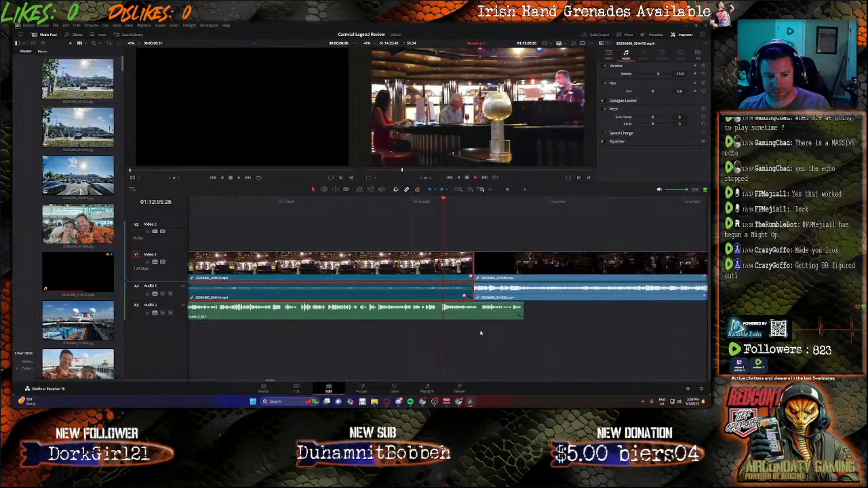
{"action": "left_click", "coordinate": [442, 313]}
{"action": "key", "text": "a"}
{"action": "left_click", "coordinate": [440, 313]}
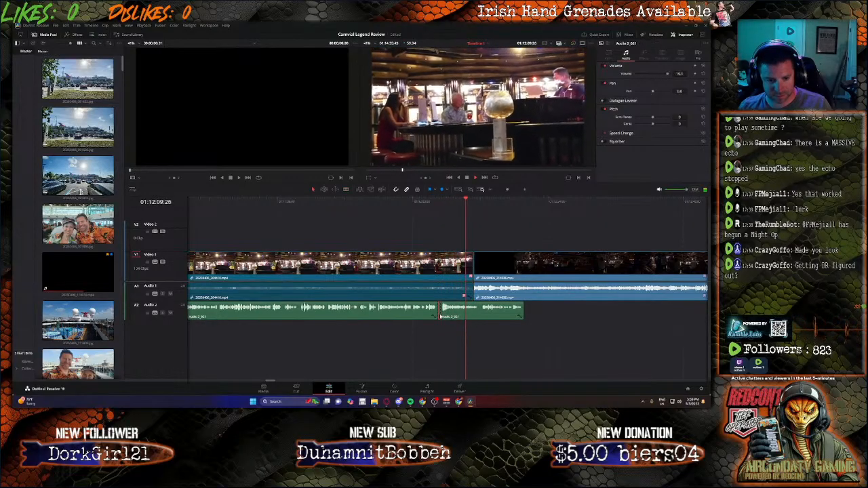
{"action": "key", "text": "Delete"}
{"action": "left_click", "coordinate": [451, 316]}
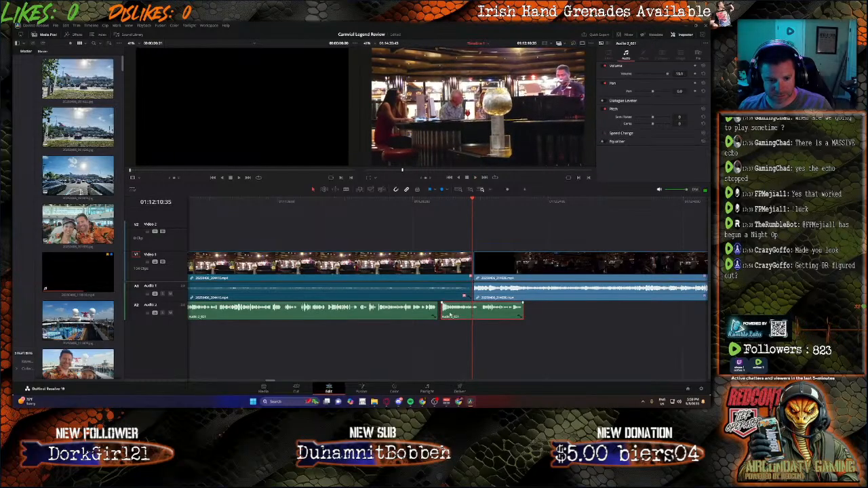
{"action": "left_click_drag", "start_coordinate": [449, 314], "coordinate": [447, 315]}
Step: Lower the audio volume of the piano bar clip and of the dark bar clip that follows it to -21.0
{"action": "left_click", "coordinate": [458, 269]}
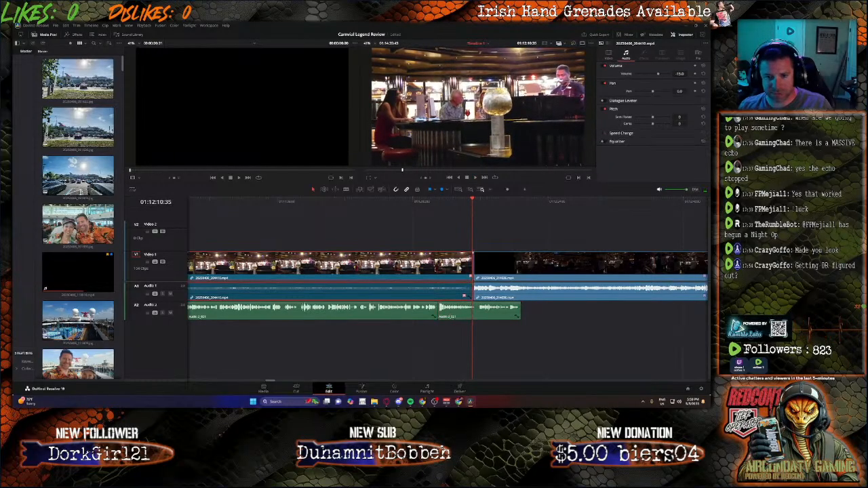
{"action": "left_click_drag", "start_coordinate": [680, 73], "coordinate": [676, 73]}
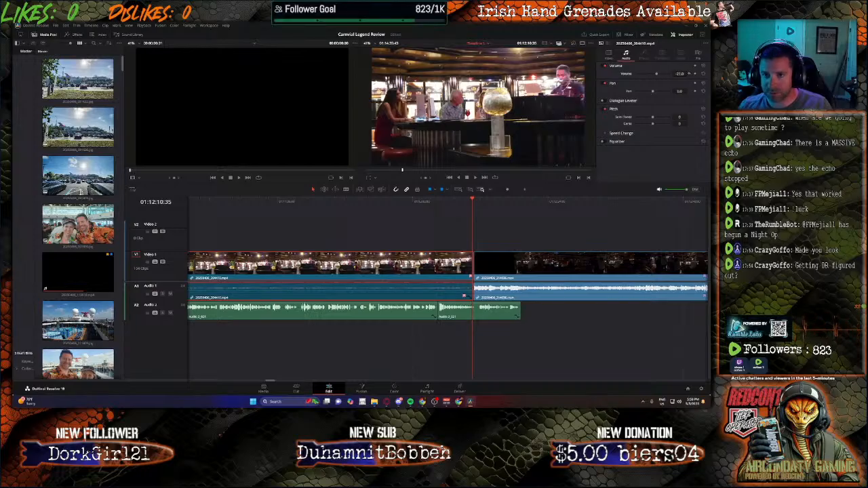
{"action": "left_click", "coordinate": [371, 203]}
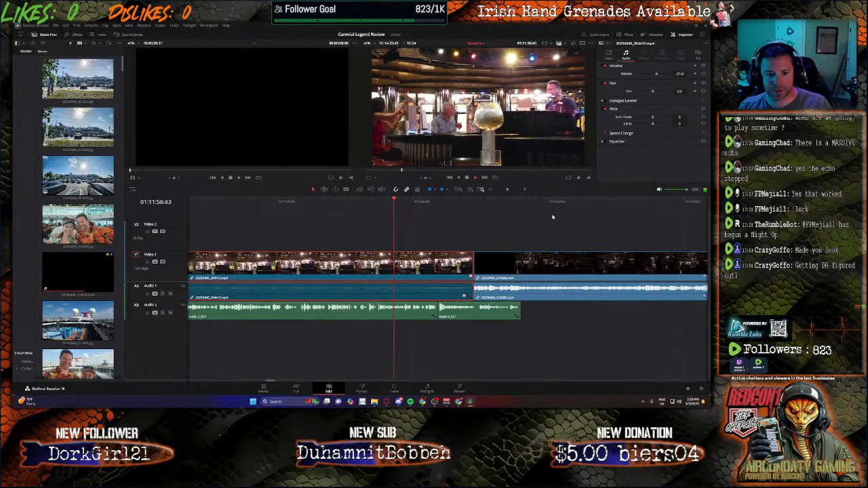
{"action": "left_click", "coordinate": [534, 293]}
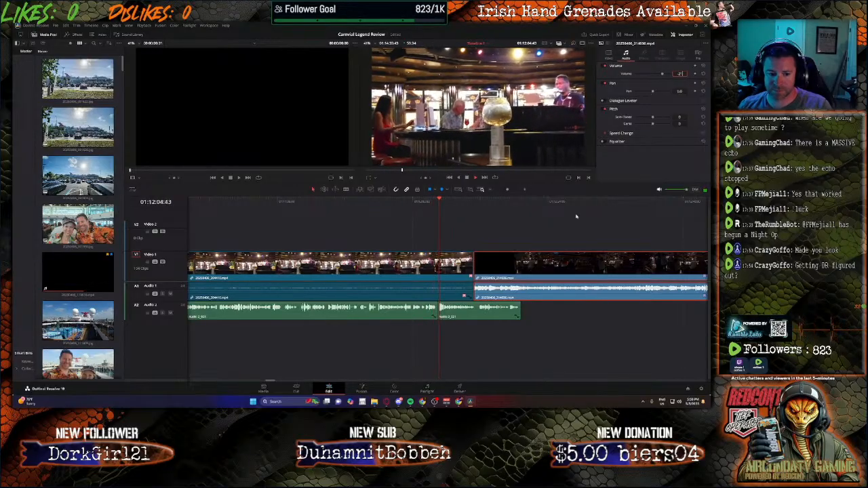
{"action": "left_click", "coordinate": [414, 294]}
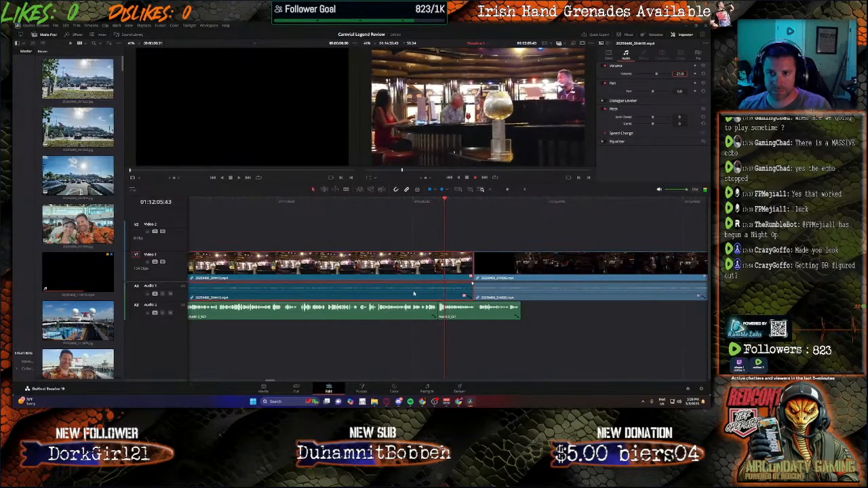
{"action": "left_click", "coordinate": [514, 290]}
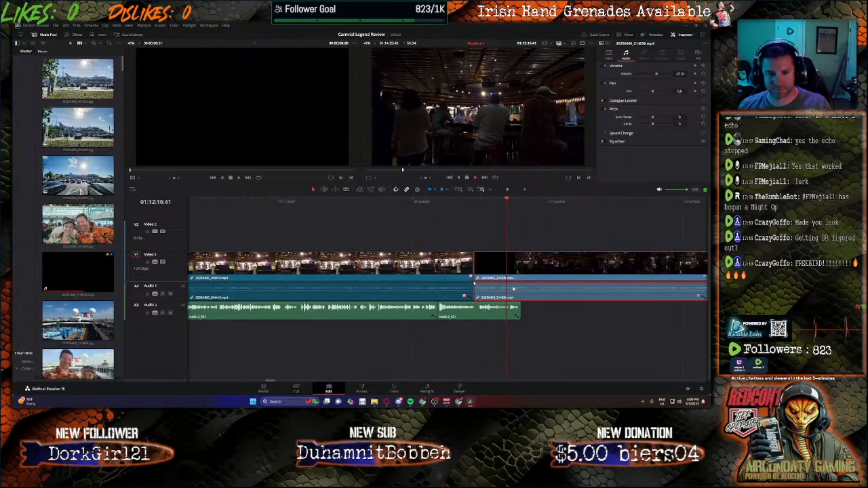
Step: Play the narration over the start of the dark bar clip and park the playhead at the narration's end, 01:12:19:14
{"action": "left_click", "coordinate": [475, 202]}
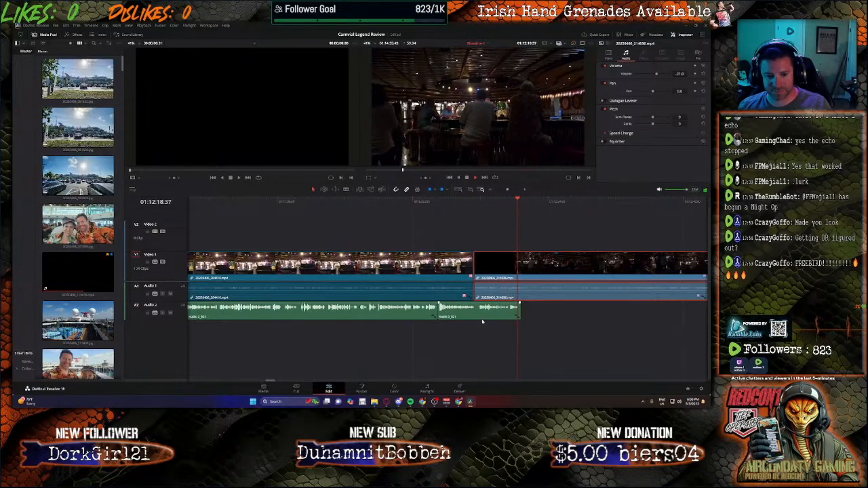
{"action": "key", "text": "space"}
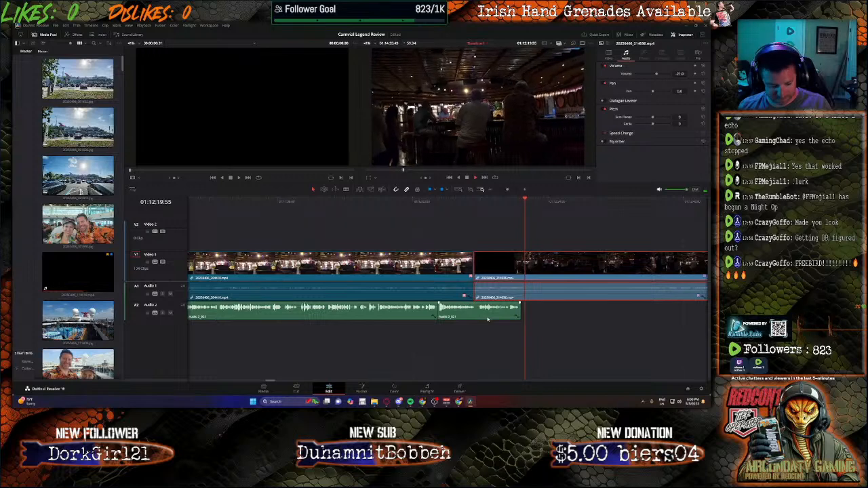
{"action": "key", "text": "b"}
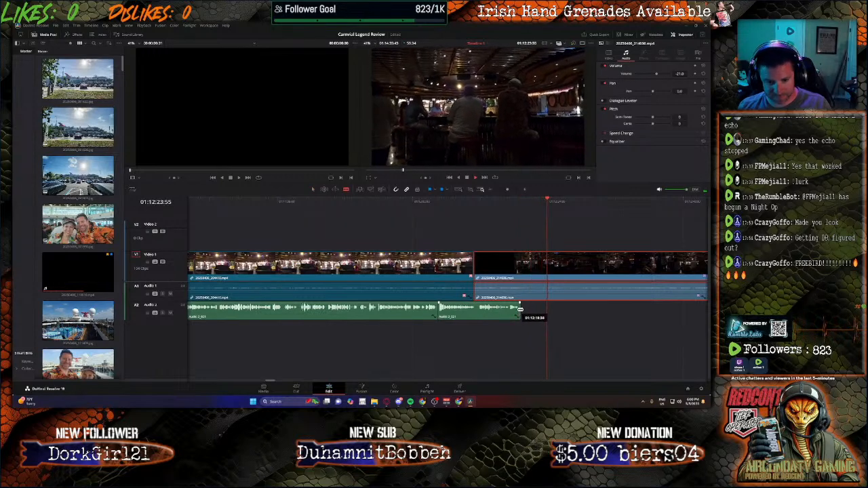
{"action": "key", "text": "a"}
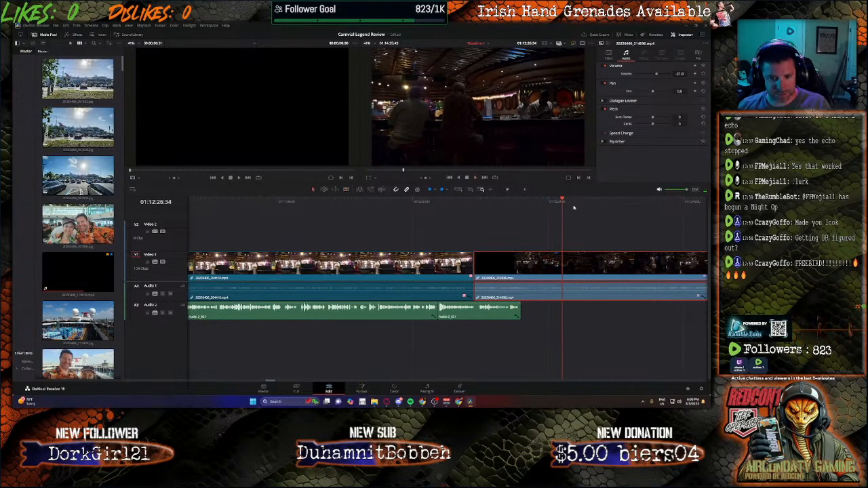
{"action": "key", "text": "j"}
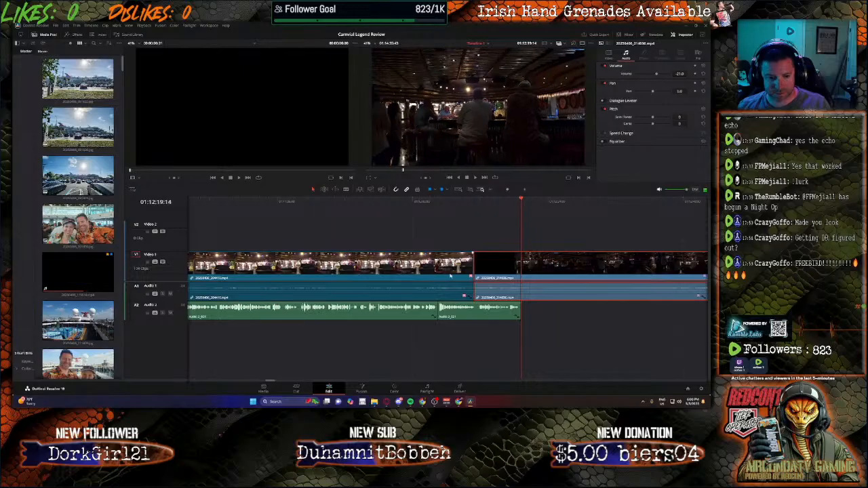
Step: Record two consecutive narration sections on Audio 2 on the Fairlight page, ending at 01:15:43:40 and 01:16:57:53
{"action": "left_click", "coordinate": [425, 390]}
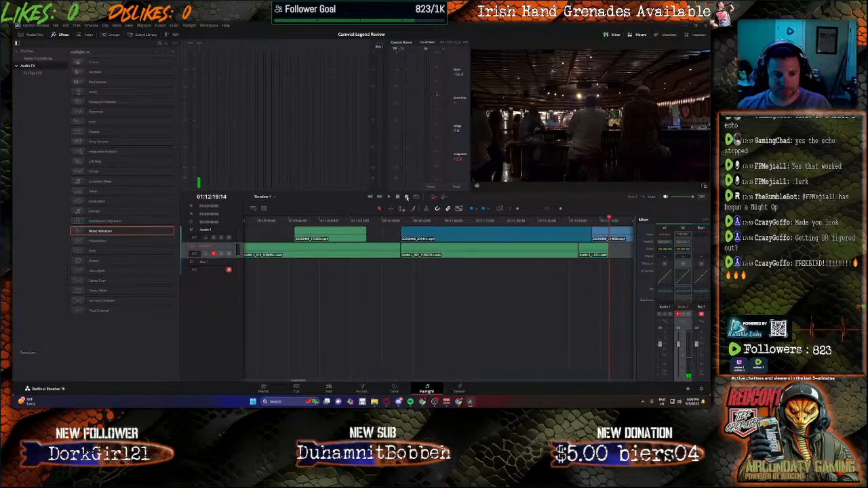
{"action": "left_click", "coordinate": [406, 197]}
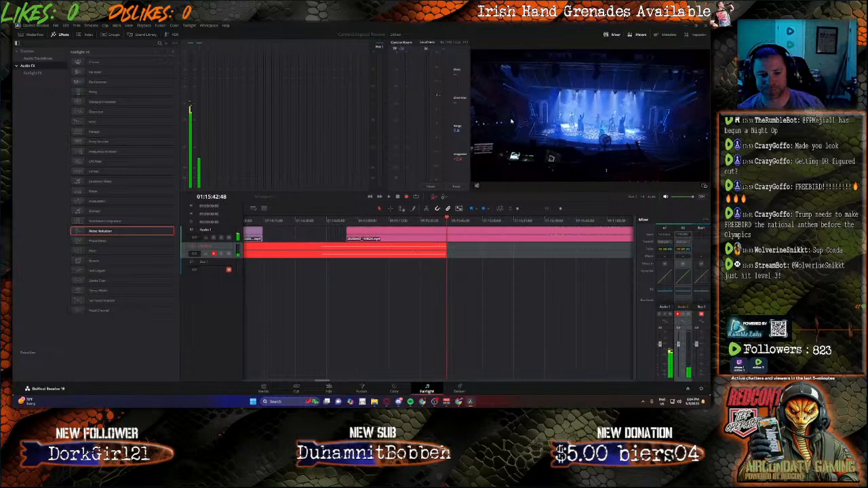
{"action": "key", "text": "space"}
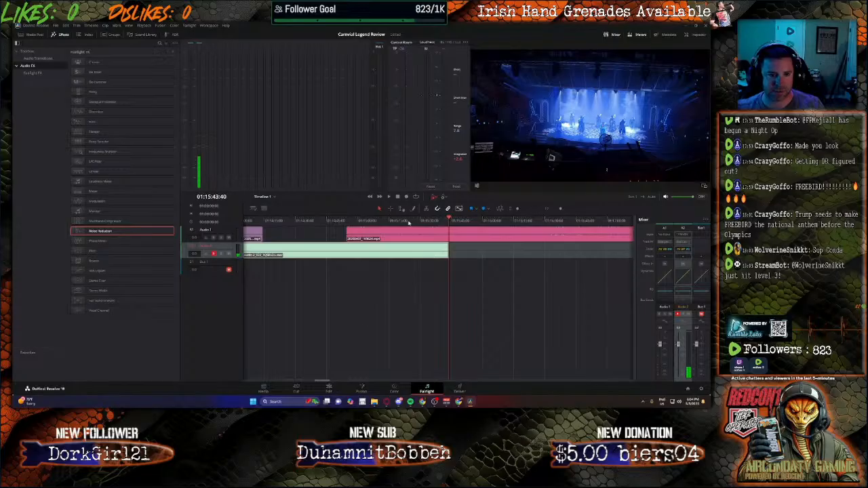
{"action": "left_click", "coordinate": [406, 198]}
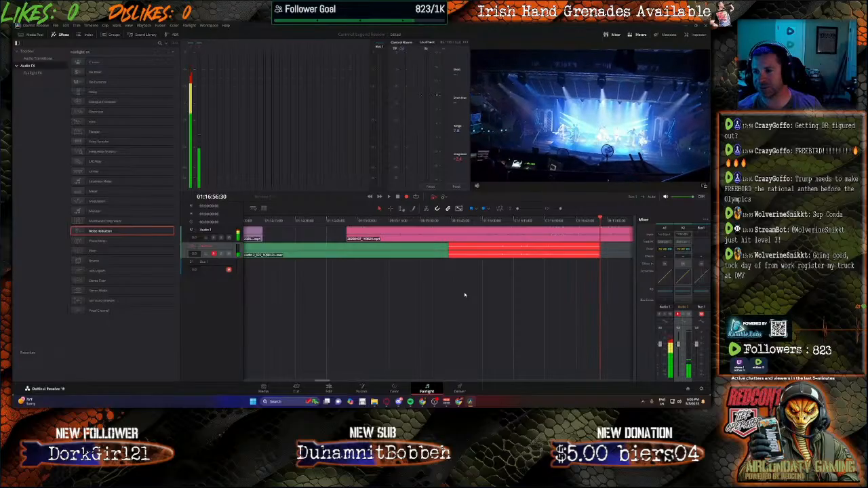
{"action": "key", "text": "space"}
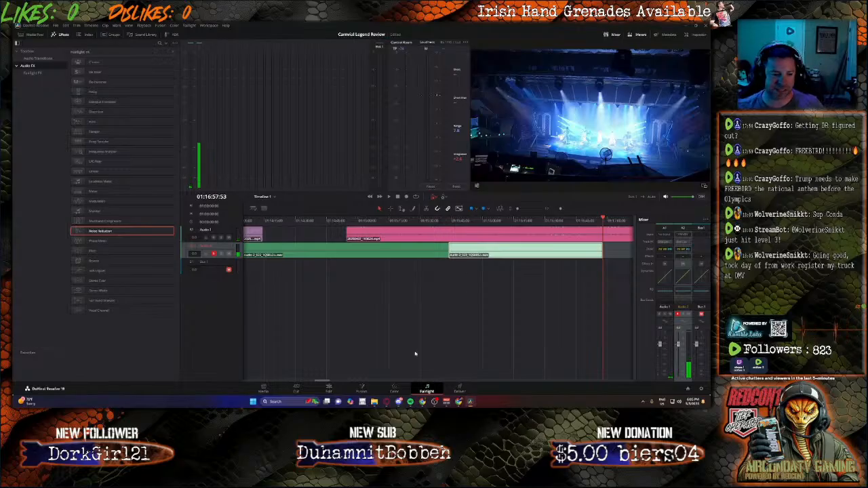
Step: Set the volume of the last recorded narration clip, under the concert footage, to 15.1 on the Edit page
{"action": "left_click", "coordinate": [331, 389]}
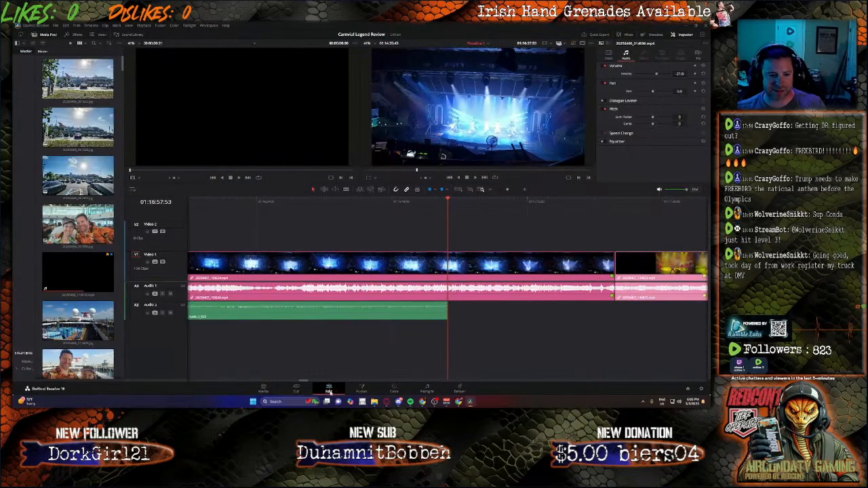
{"action": "left_click", "coordinate": [386, 311]}
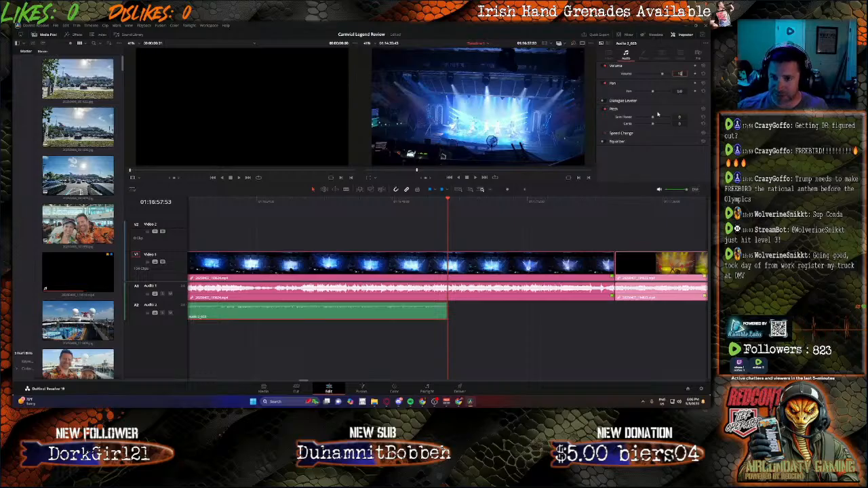
{"action": "type", "text": "19.1"}
{"action": "key", "text": "Return"}
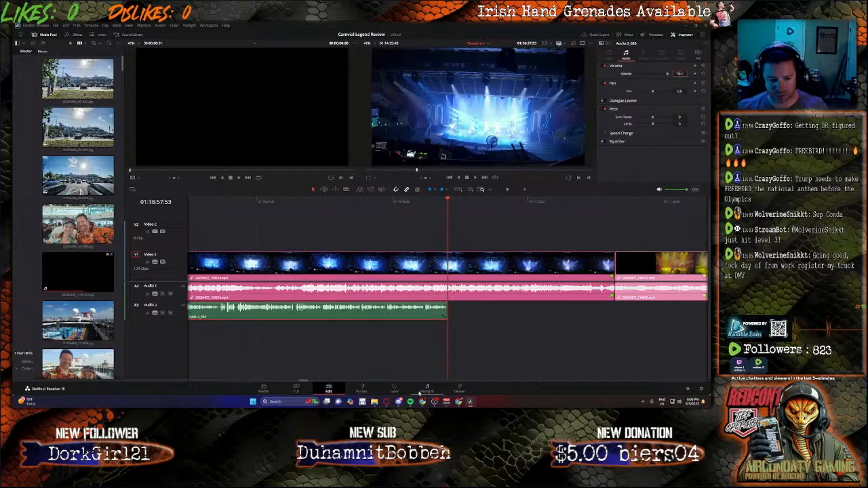
{"action": "left_click", "coordinate": [426, 390]}
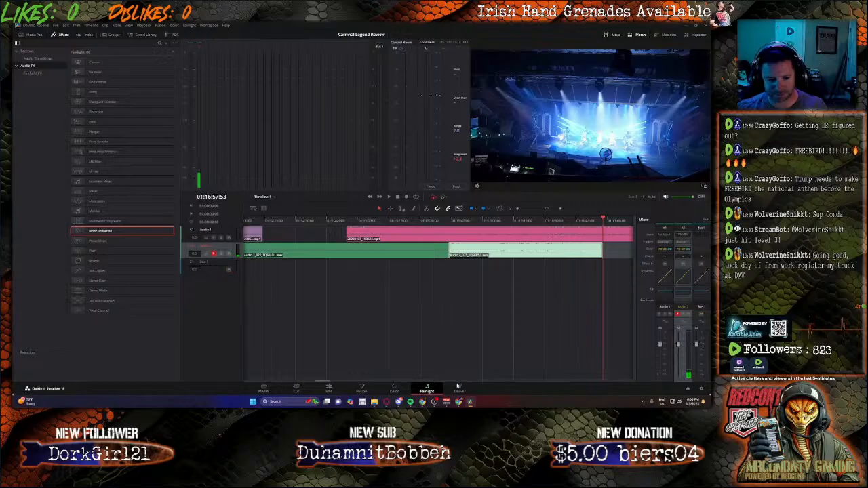
{"action": "left_click", "coordinate": [329, 390]}
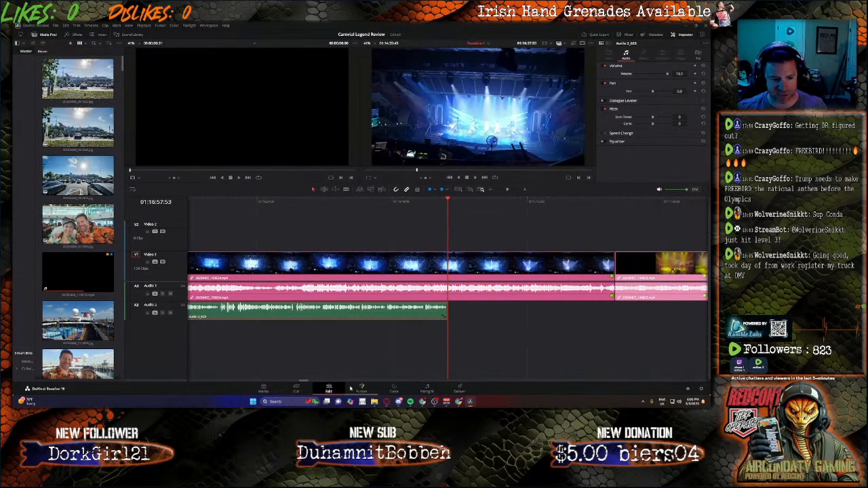
Step: Set the volume of the longer new narration clip, starting under the dark bar clip, to 15.1
{"action": "left_click", "coordinate": [347, 293]}
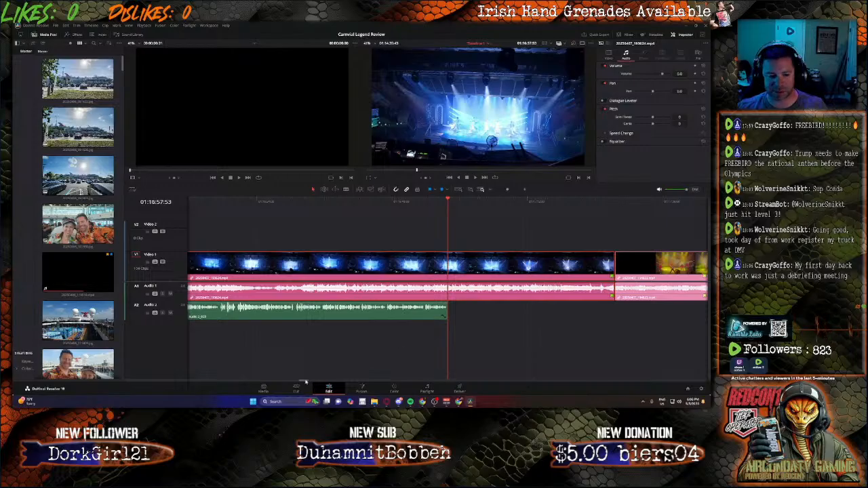
{"action": "left_click_drag", "start_coordinate": [304, 382], "coordinate": [272, 384]}
{"action": "left_click", "coordinate": [492, 312]}
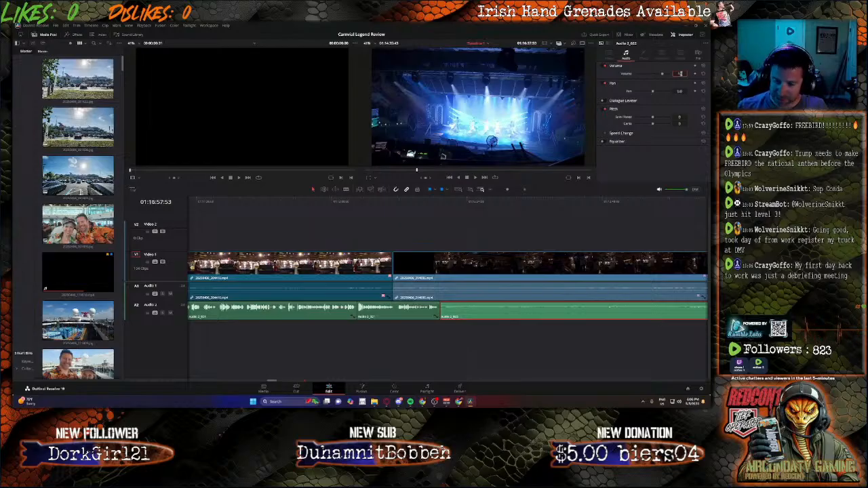
{"action": "key", "text": "Return"}
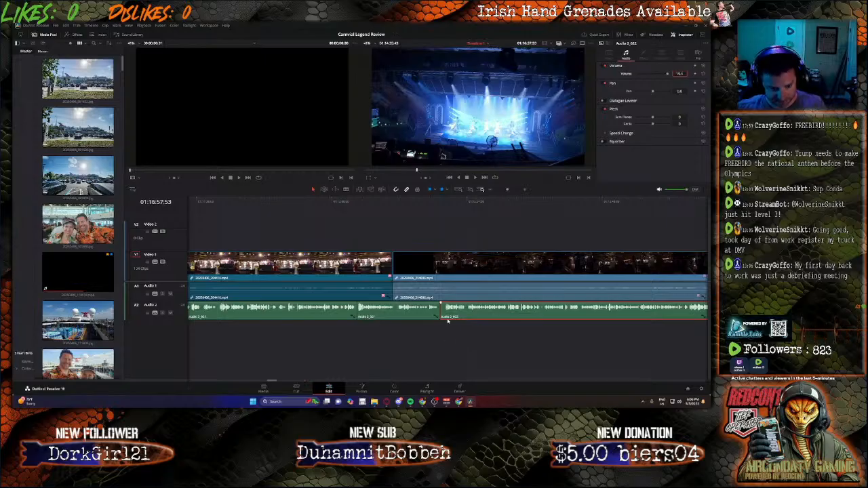
Step: Cut off the silent start of the longer new narration clip and move the rest back against the preceding narration
{"action": "key", "text": "b"}
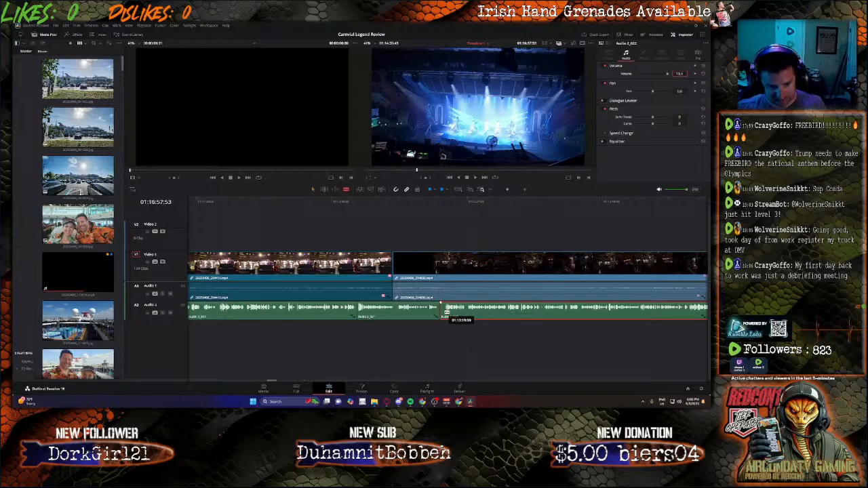
{"action": "left_click", "coordinate": [443, 309]}
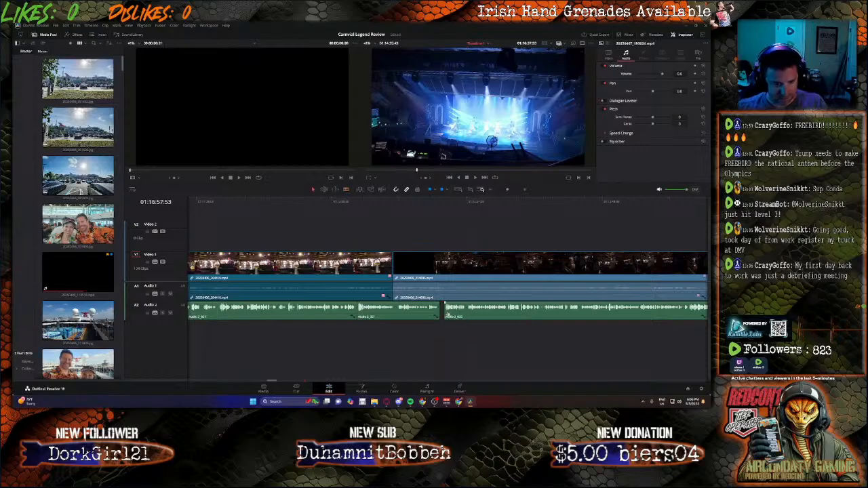
{"action": "left_click", "coordinate": [457, 316]}
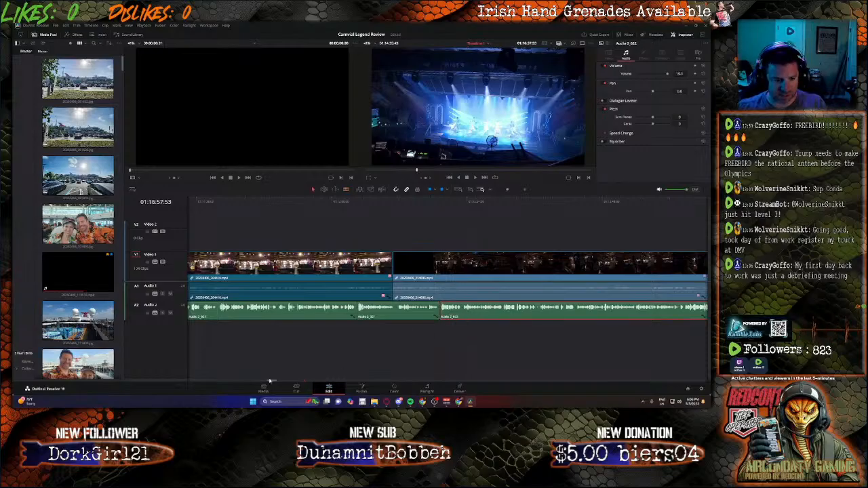
Step: Unlink the ocean wake clip's audio from its video and delete that audio from Audio 1
{"action": "scroll", "coordinate": [269, 382], "scroll_direction": "right", "scroll_amount": 10}
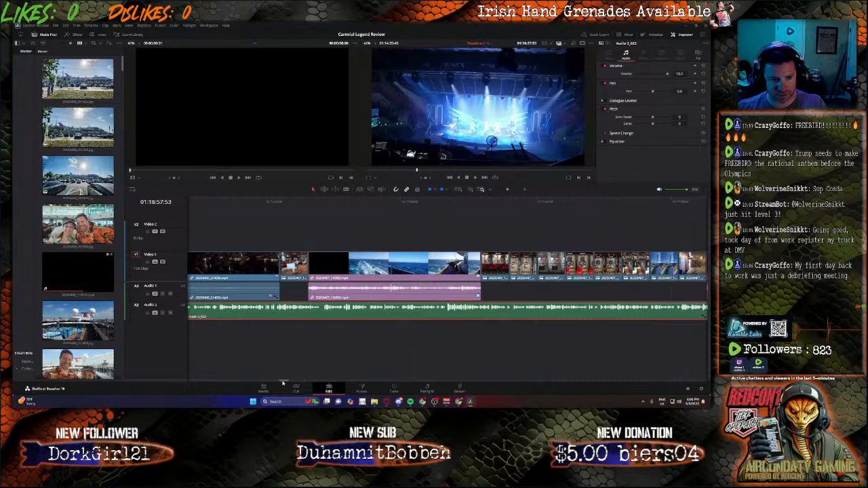
{"action": "mouse_move", "coordinate": [283, 383]}
{"action": "left_mouse_down"}
{"action": "mouse_move", "coordinate": [270, 384]}
{"action": "mouse_move", "coordinate": [284, 385]}
{"action": "left_mouse_up"}
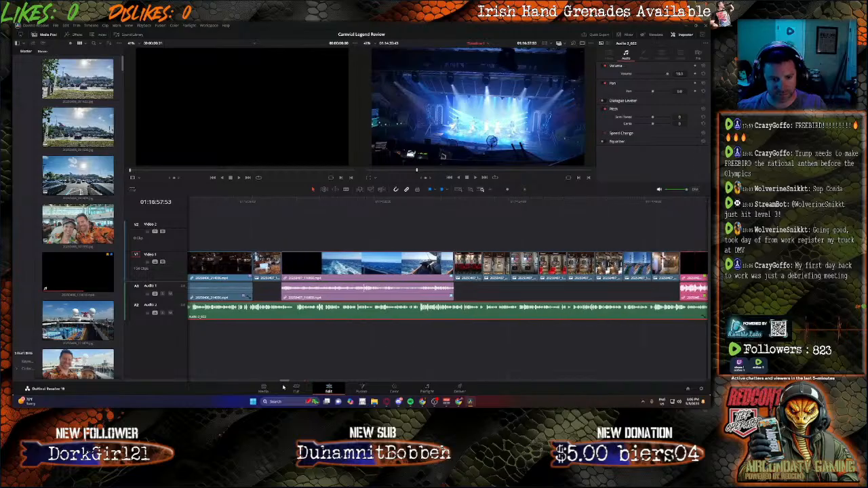
{"action": "right_click", "coordinate": [344, 266]}
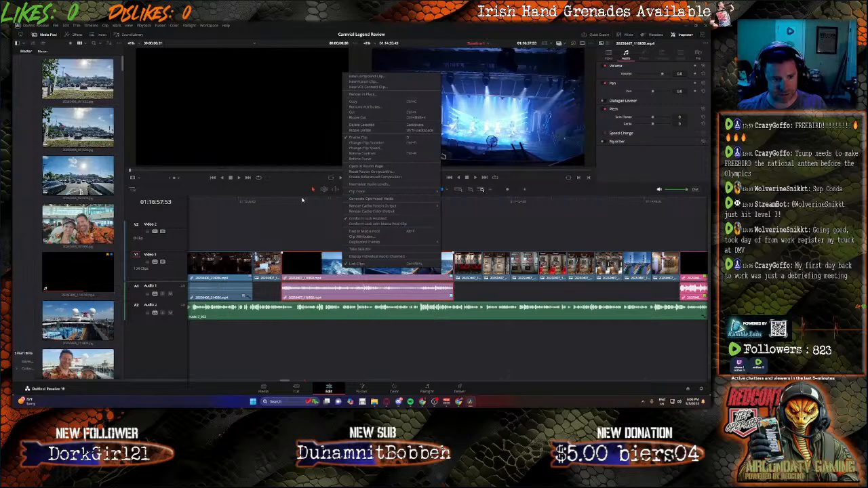
{"action": "left_click", "coordinate": [302, 199]}
{"action": "key", "text": "space"}
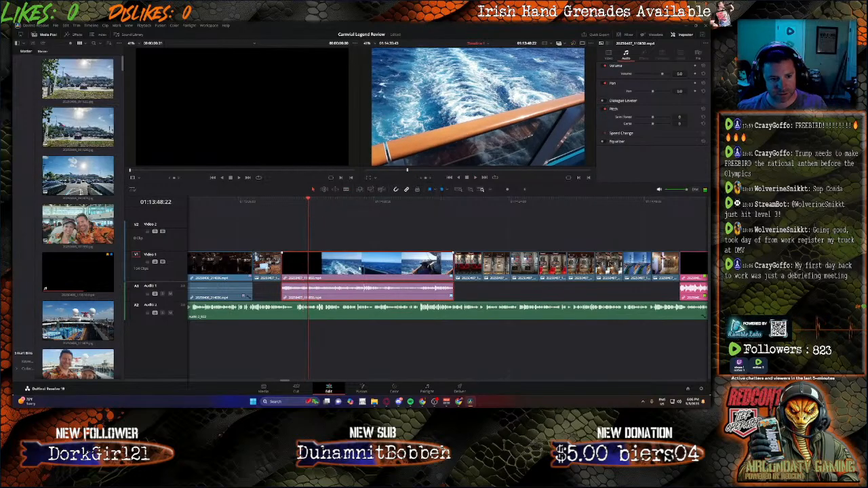
{"action": "right_click", "coordinate": [360, 265]}
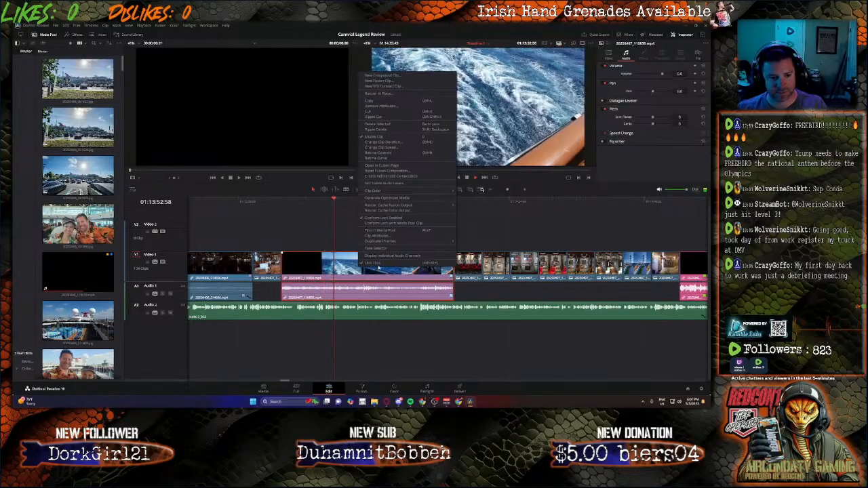
{"action": "left_click", "coordinate": [380, 264]}
{"action": "left_click_drag", "start_coordinate": [384, 289], "coordinate": [384, 287]}
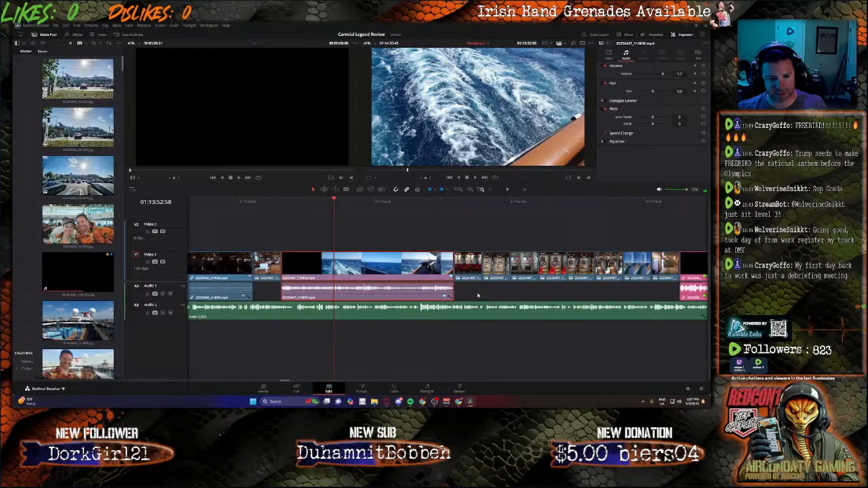
{"action": "key", "text": "Delete"}
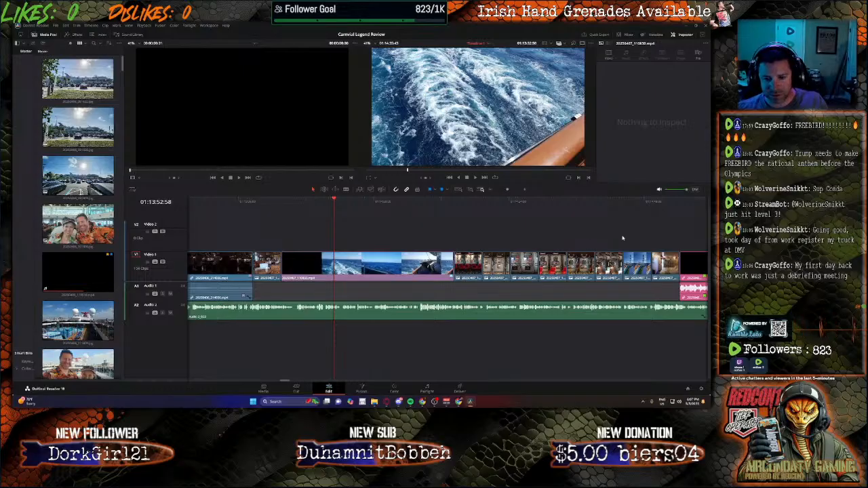
{"action": "left_click", "coordinate": [651, 205]}
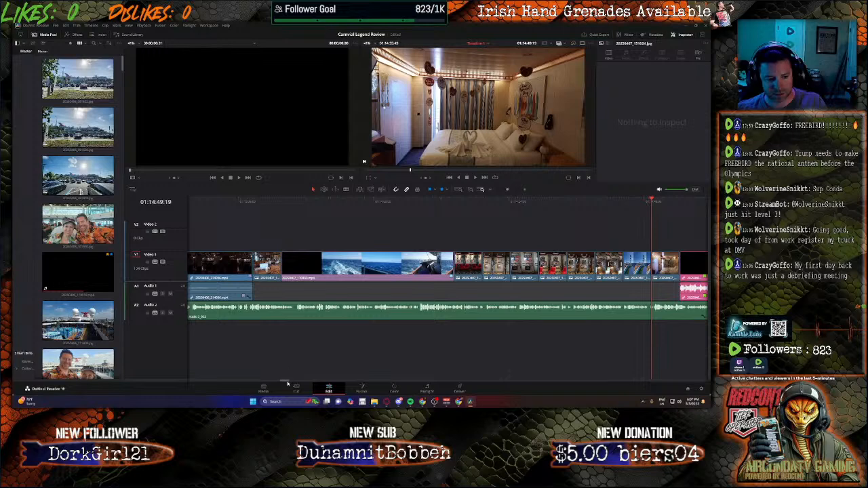
Step: Lower the audio volume of the blue-lit concert clip that follows the cabin photo to -30
{"action": "left_click_drag", "start_coordinate": [287, 384], "coordinate": [289, 386]}
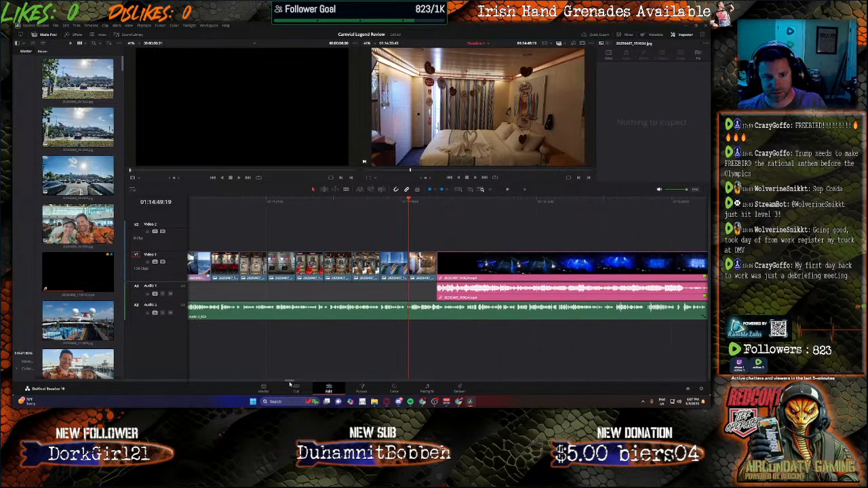
{"action": "key", "text": "space"}
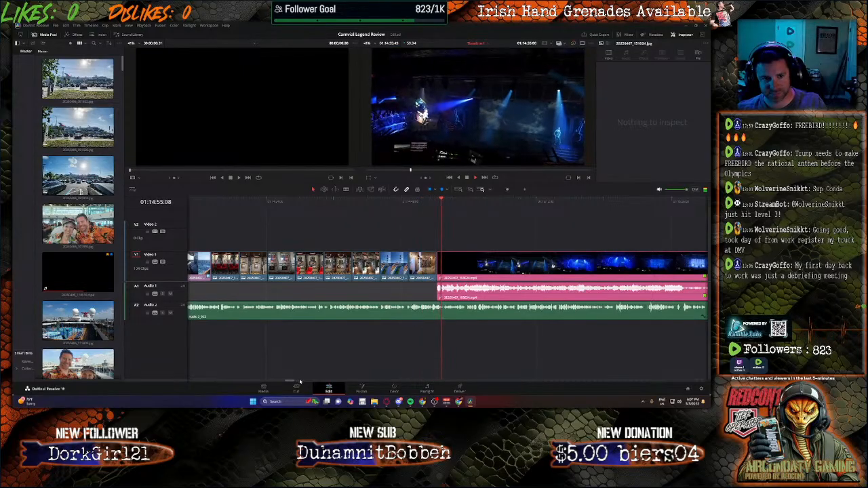
{"action": "left_click", "coordinate": [503, 290]}
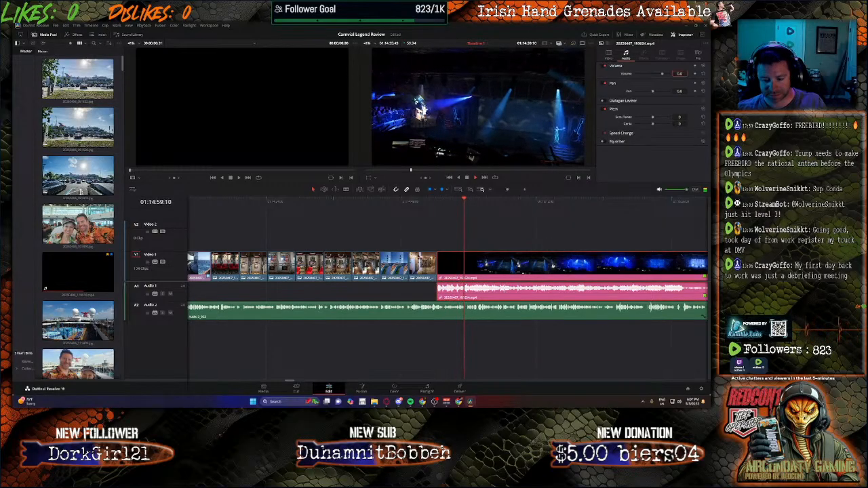
{"action": "type", "text": "-"}
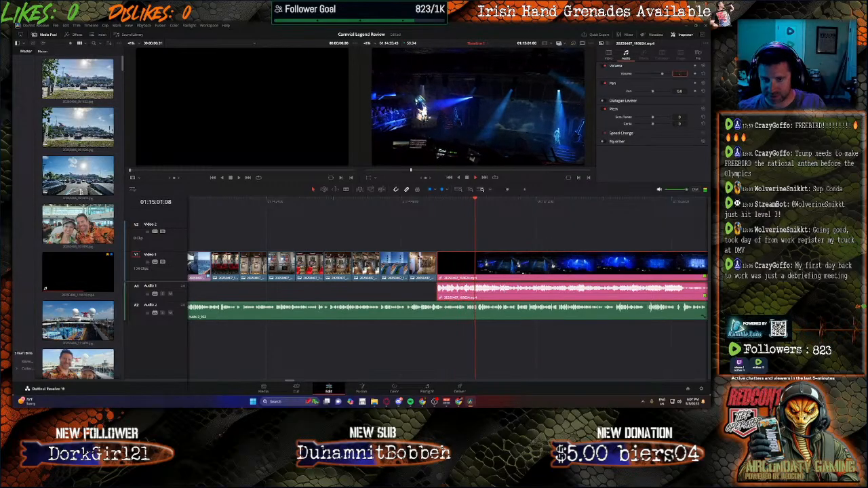
{"action": "type", "text": "21"}
{"action": "key", "text": "Return"}
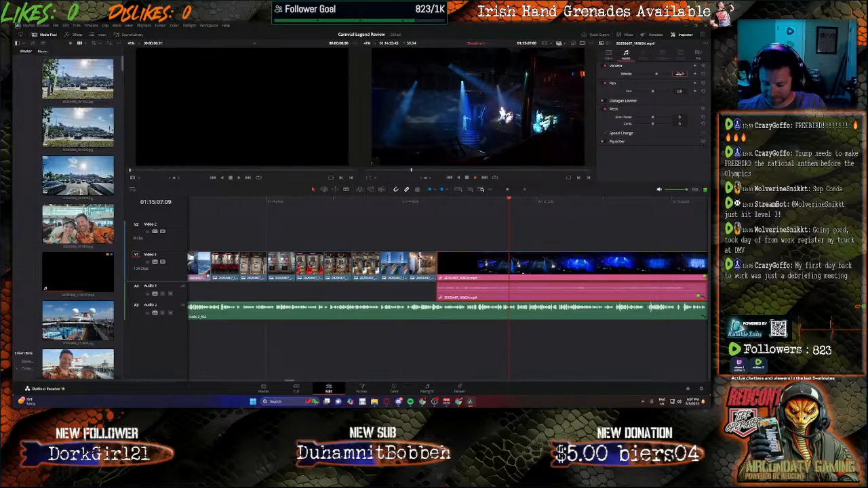
{"action": "type", "text": "-1"}
{"action": "key", "text": "Return"}
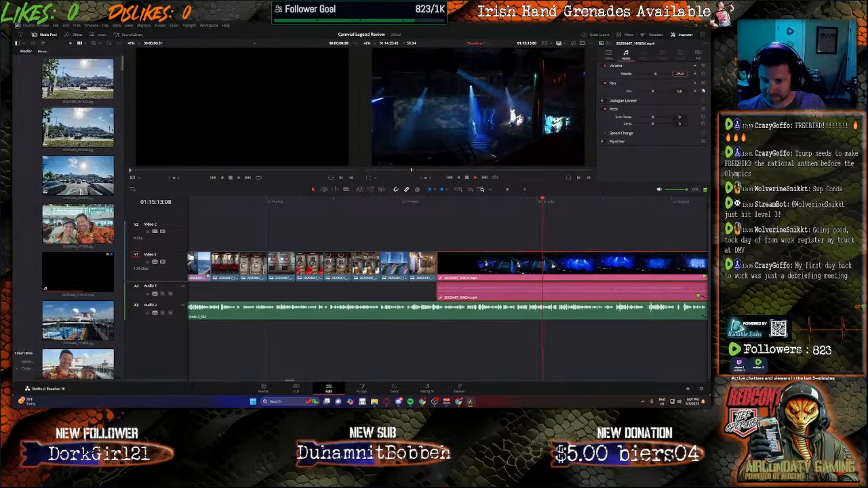
{"action": "type", "text": "-30"}
{"action": "key", "text": "Return"}
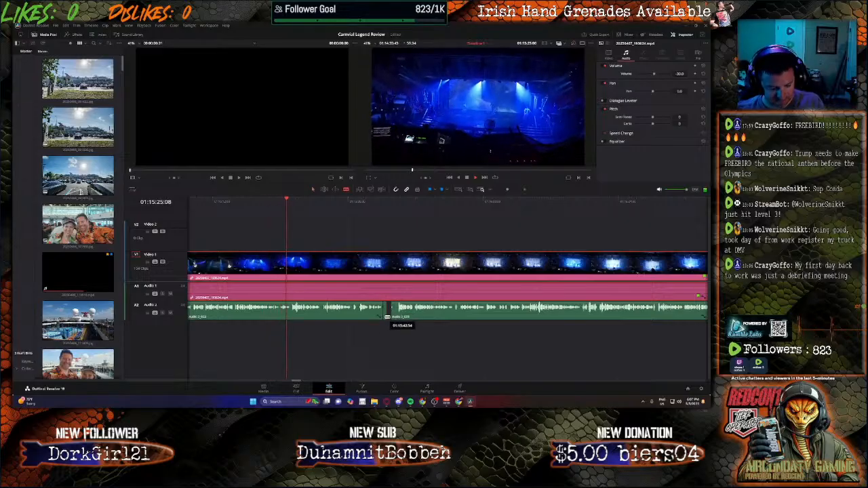
Step: Move the second narration clip on Audio 2 back against the end of the preceding narration
{"action": "key", "text": "a"}
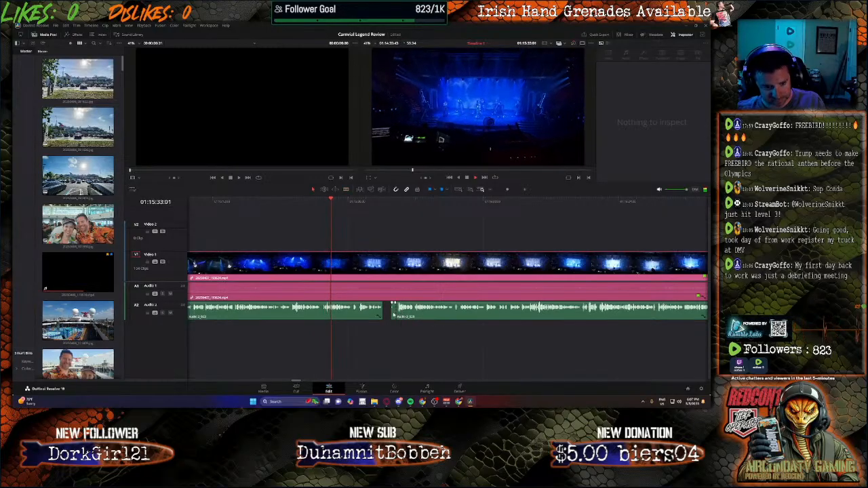
{"action": "left_click", "coordinate": [406, 314]}
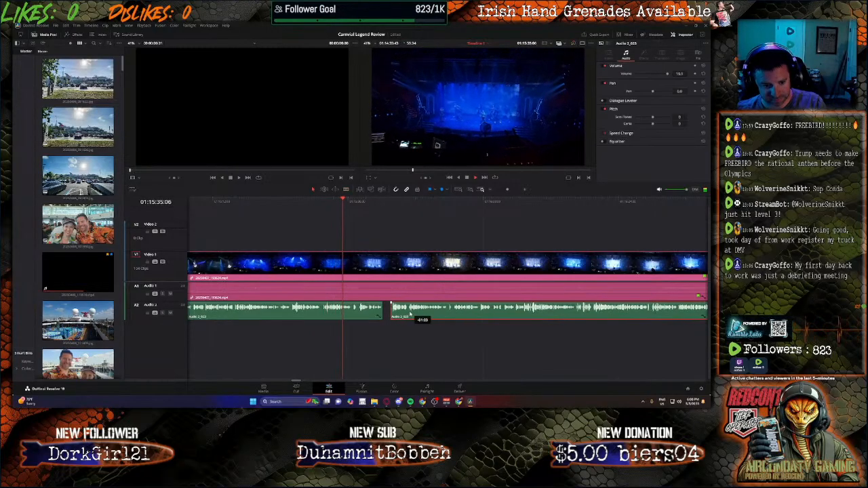
{"action": "left_click_drag", "start_coordinate": [410, 313], "coordinate": [403, 313]}
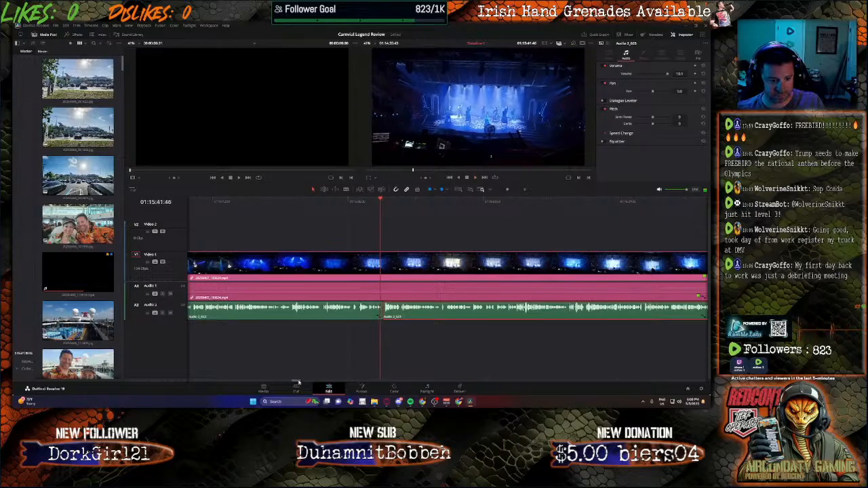
Step: Set the audio volume of the yellow-lit stage show clip to -30
{"action": "left_click_drag", "start_coordinate": [297, 383], "coordinate": [314, 382]}
{"action": "left_click", "coordinate": [416, 293]}
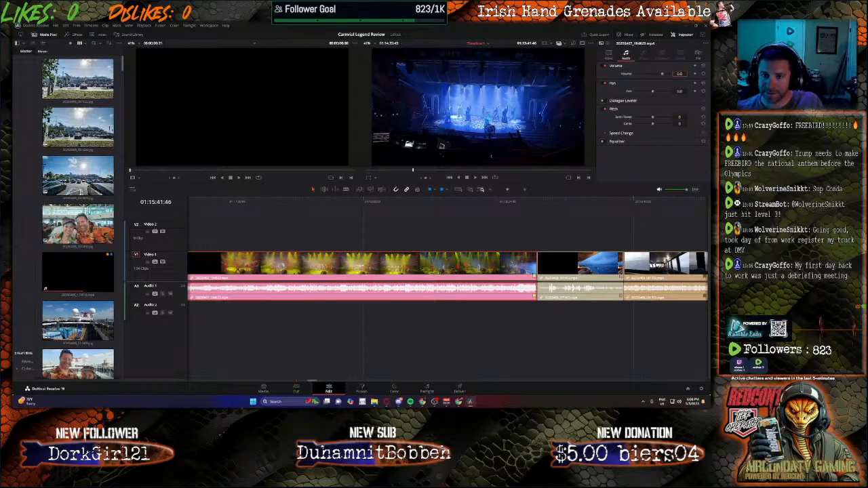
{"action": "type", "text": "-30"}
{"action": "key", "text": "Return"}
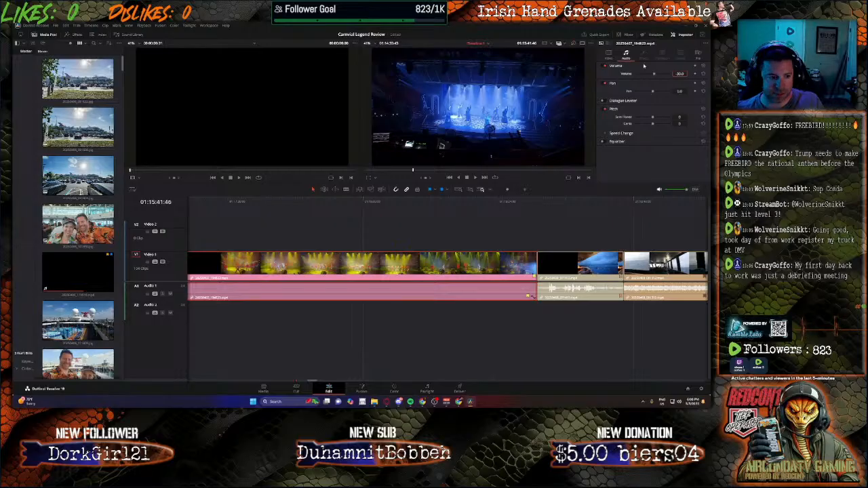
Step: Split the blue-lit concert clip at 01:15:25:53, delete its dark opening part, and move the rest back against the cabin photo
{"action": "left_click_drag", "start_coordinate": [314, 384], "coordinate": [309, 385]}
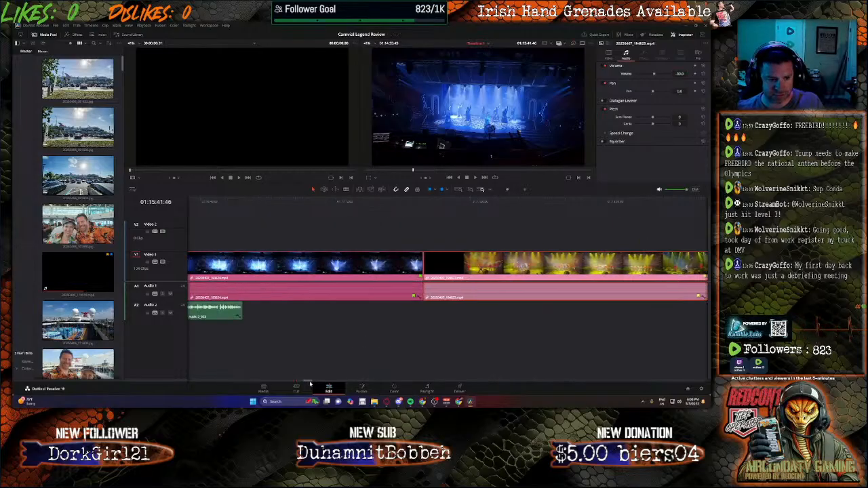
{"action": "left_click", "coordinate": [262, 270]}
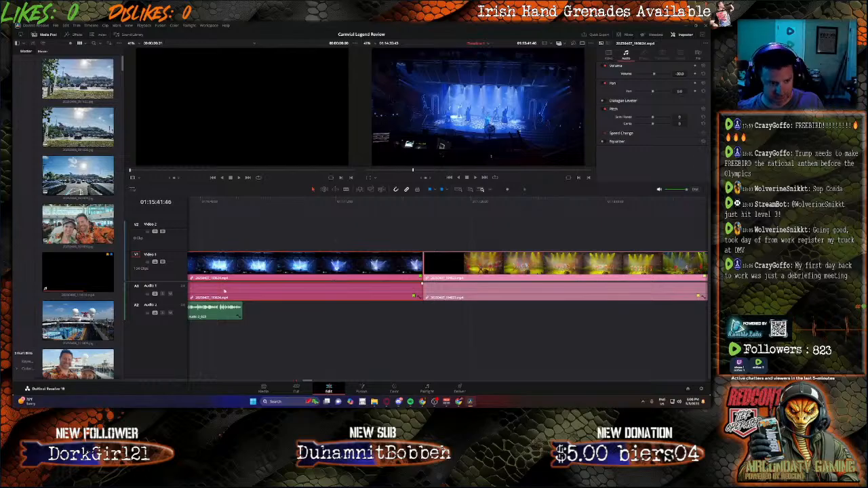
{"action": "left_click_drag", "start_coordinate": [314, 384], "coordinate": [295, 384]}
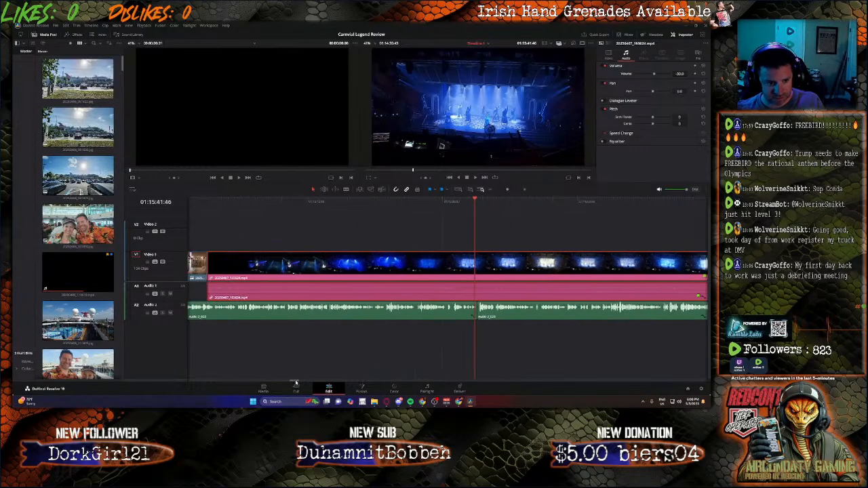
{"action": "left_click", "coordinate": [272, 207]}
{"action": "key", "text": "space"}
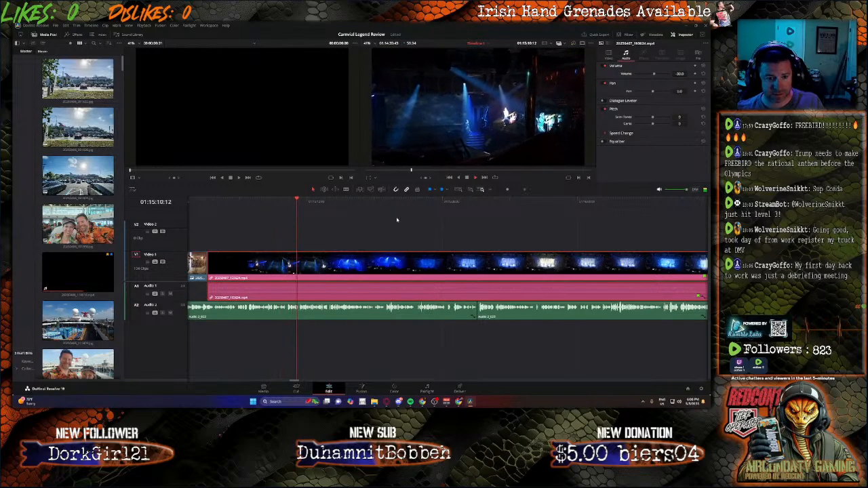
{"action": "left_click", "coordinate": [412, 202]}
{"action": "left_click", "coordinate": [398, 202]}
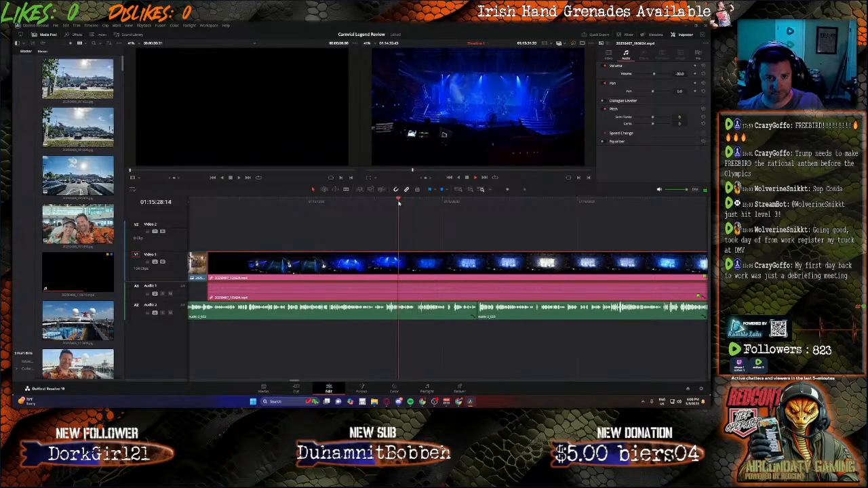
{"action": "left_click", "coordinate": [380, 202]}
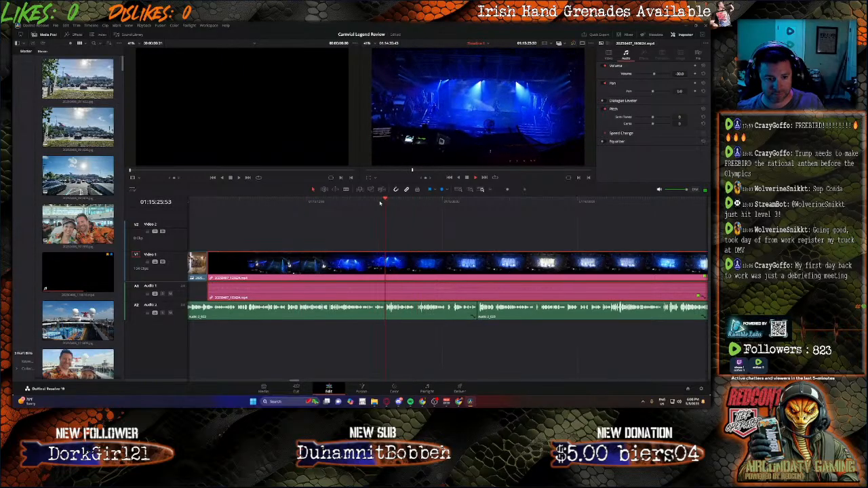
{"action": "key", "text": "b"}
{"action": "left_click", "coordinate": [384, 263]}
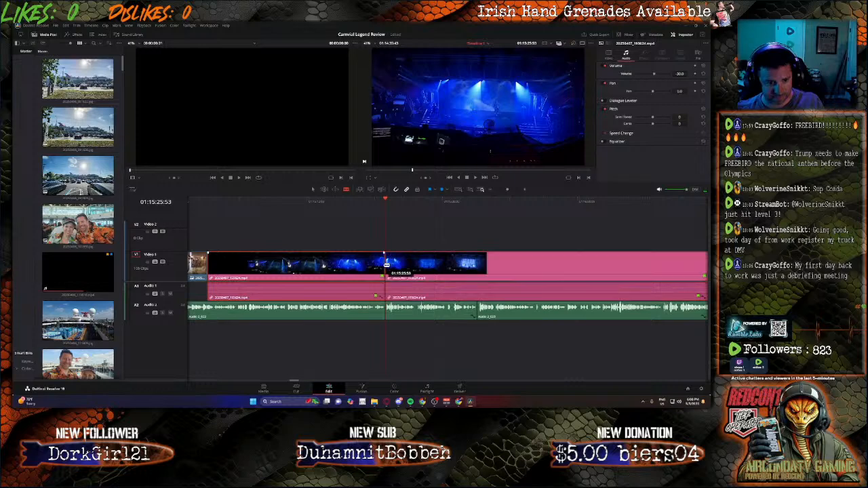
{"action": "left_click", "coordinate": [362, 272]}
{"action": "key", "text": "Delete"}
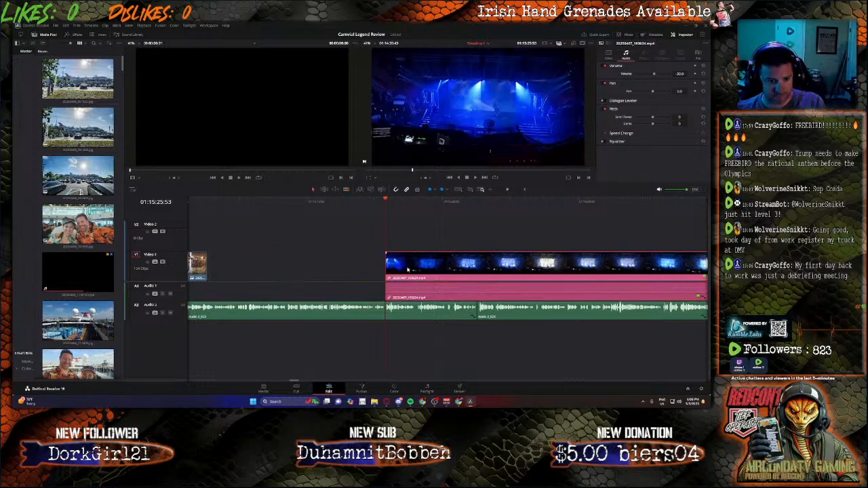
{"action": "left_click_drag", "start_coordinate": [409, 270], "coordinate": [229, 267]}
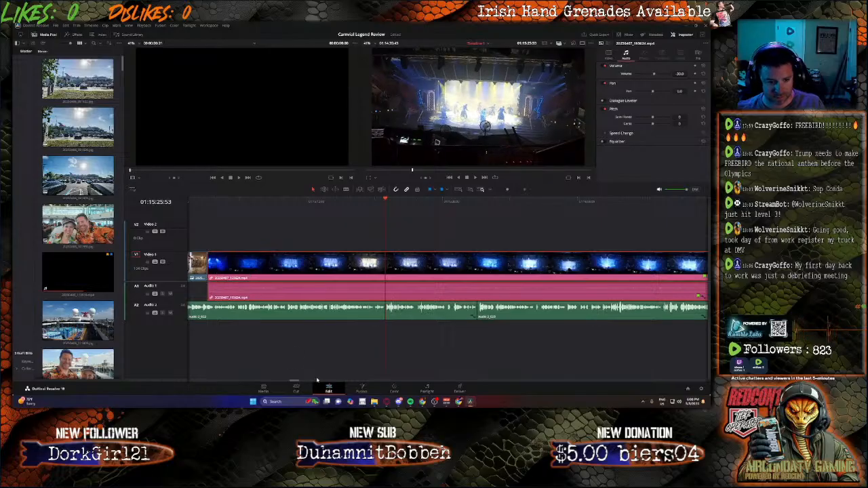
{"action": "mouse_move", "coordinate": [291, 381]}
{"action": "left_mouse_down"}
{"action": "mouse_move", "coordinate": [303, 382]}
{"action": "mouse_move", "coordinate": [285, 381]}
{"action": "mouse_move", "coordinate": [296, 383]}
{"action": "left_mouse_up"}
{"action": "left_click", "coordinate": [396, 204]}
{"action": "key", "text": "space"}
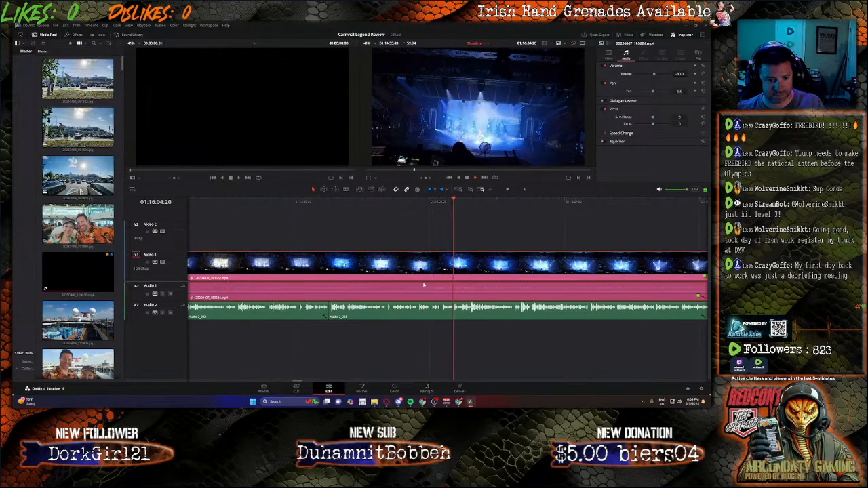
{"action": "key", "text": "b"}
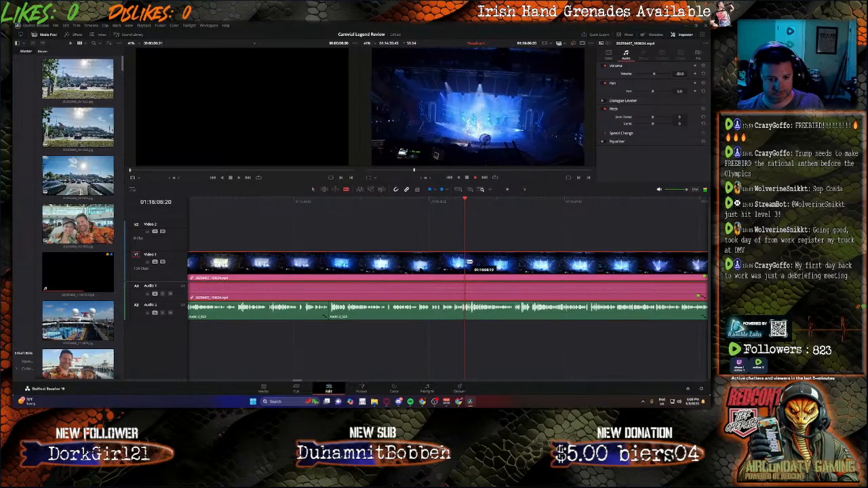
{"action": "left_click", "coordinate": [466, 265]}
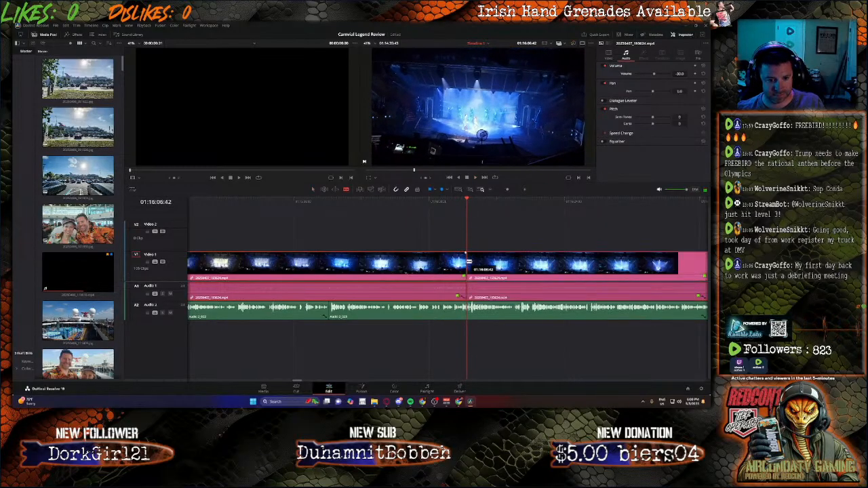
{"action": "left_click", "coordinate": [487, 264]}
{"action": "key", "text": "Delete"}
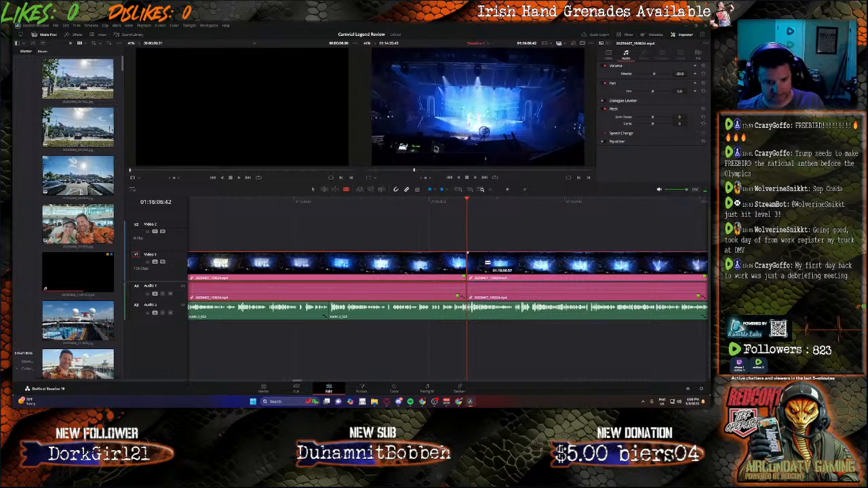
{"action": "key", "text": "ctrl+z"}
Step: Split the blue-lit concert clip shortly after the second narration clip begins and delete the remainder of the concert clip
{"action": "left_click", "coordinate": [378, 260]}
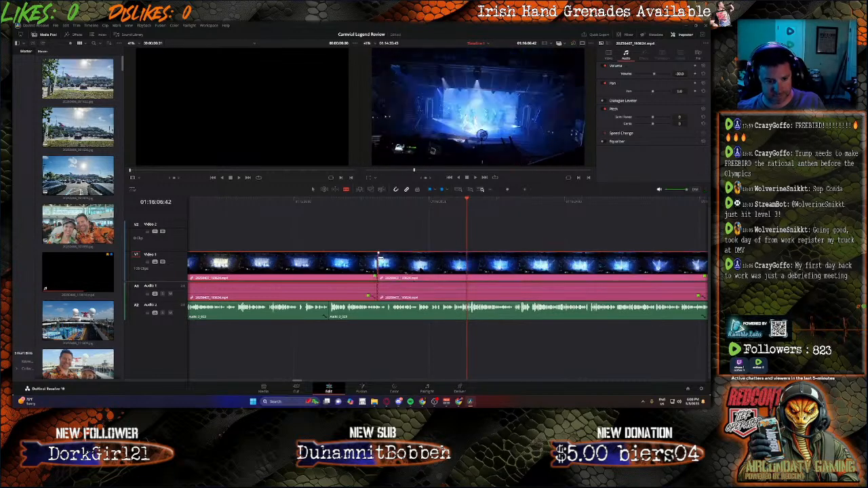
{"action": "left_click", "coordinate": [401, 262]}
{"action": "key", "text": "Delete"}
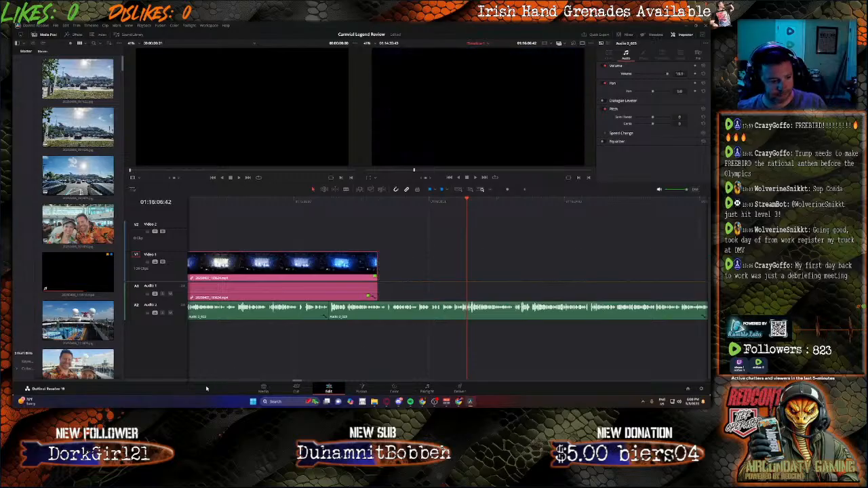
Step: Move the yellow-lit stage show clip back against the end of the shortened blue-lit concert clip
{"action": "left_click_drag", "start_coordinate": [300, 381], "coordinate": [311, 380]}
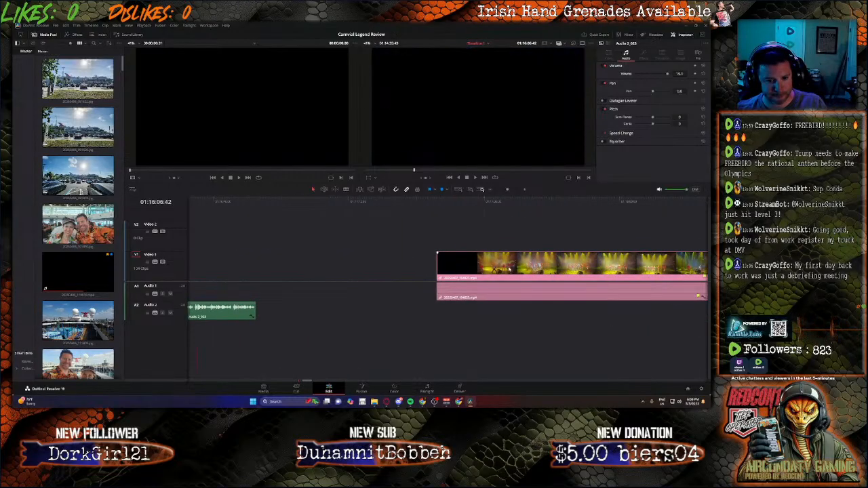
{"action": "left_click_drag", "start_coordinate": [509, 269], "coordinate": [264, 269]}
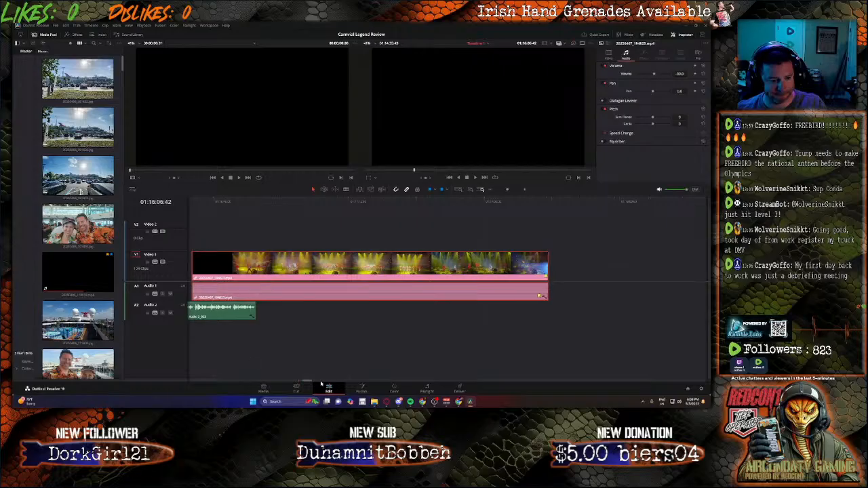
{"action": "left_click_drag", "start_coordinate": [304, 383], "coordinate": [299, 381]}
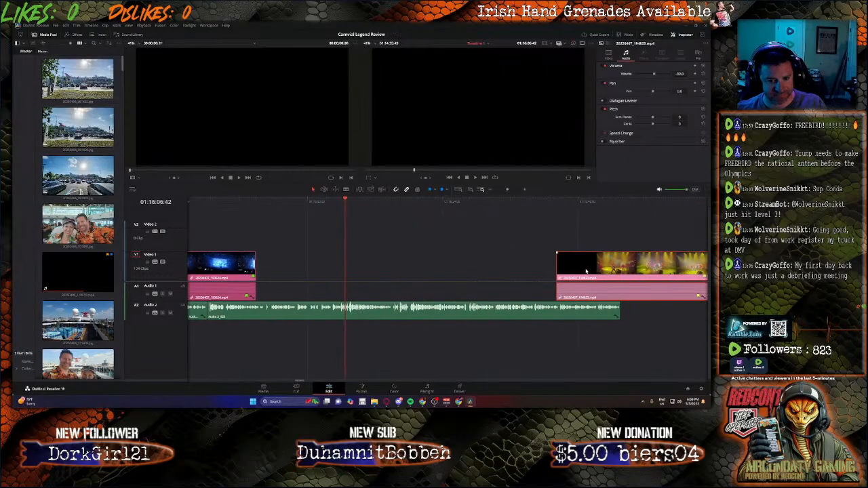
{"action": "left_click_drag", "start_coordinate": [587, 272], "coordinate": [289, 276]}
Step: Play back the joined show clips against the narration and select the longer narration clip beneath them
{"action": "key", "text": "space"}
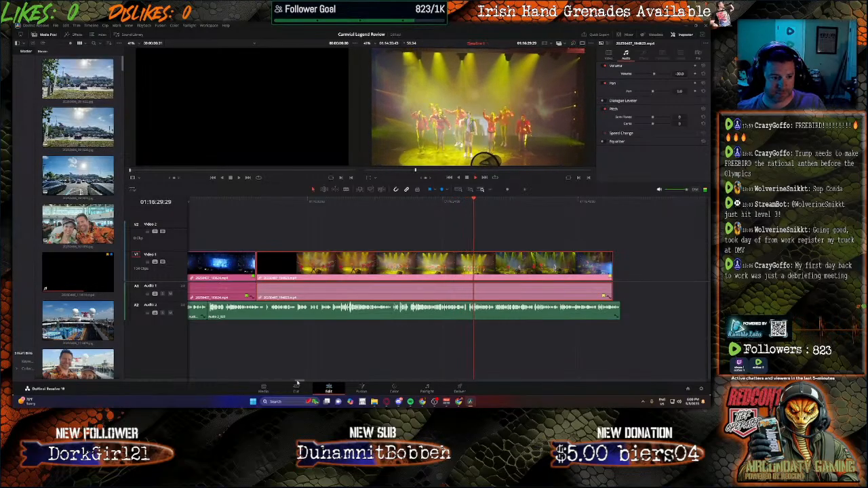
{"action": "left_click", "coordinate": [263, 202]}
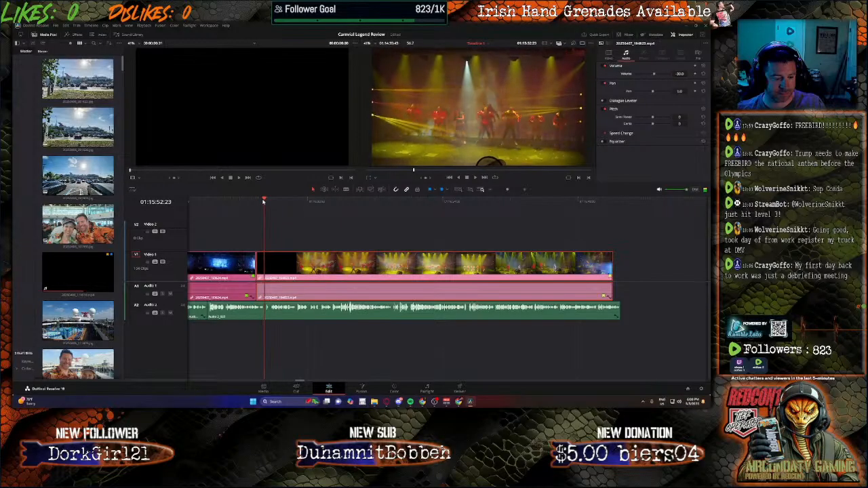
{"action": "left_click", "coordinate": [223, 201]}
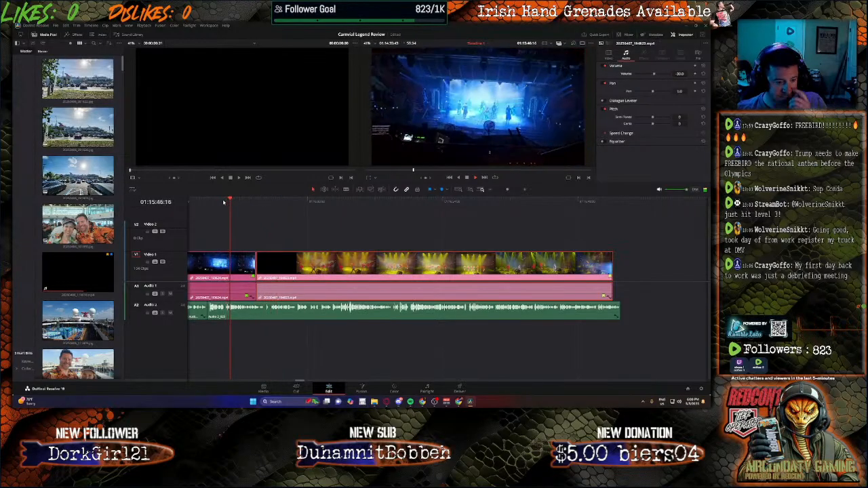
{"action": "left_click", "coordinate": [201, 202]}
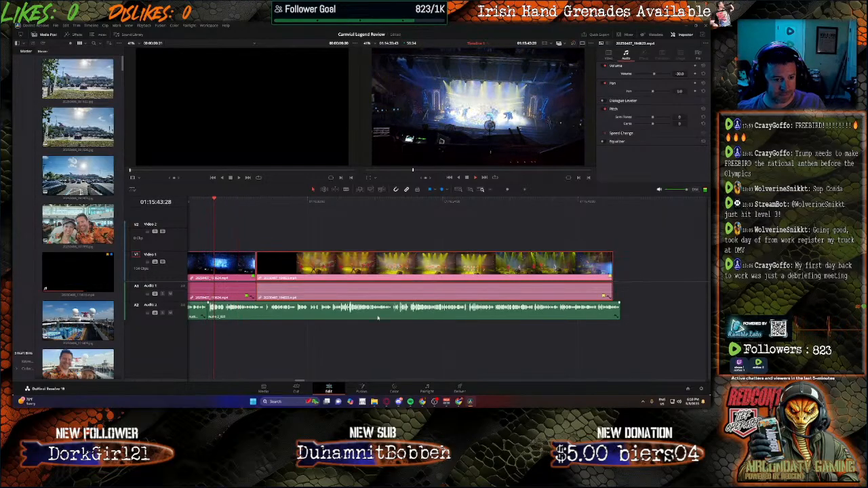
{"action": "left_click", "coordinate": [213, 308]}
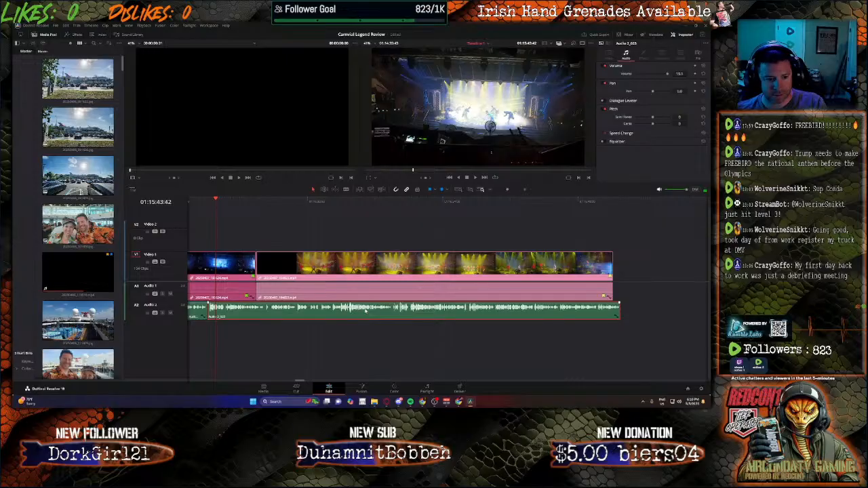
Step: Delete the longer narration clip, and cut the blue-lit concert clip at the end of the remaining narration, removing the rest of it
{"action": "key", "text": "Delete"}
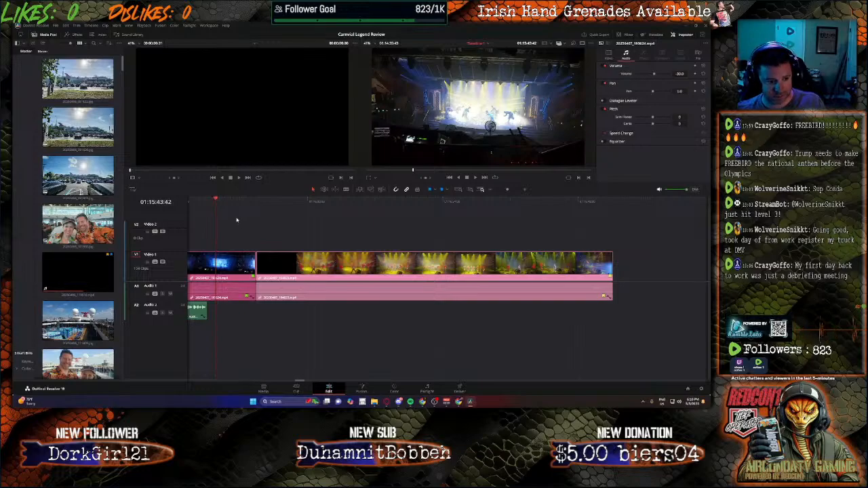
{"action": "key", "text": "b"}
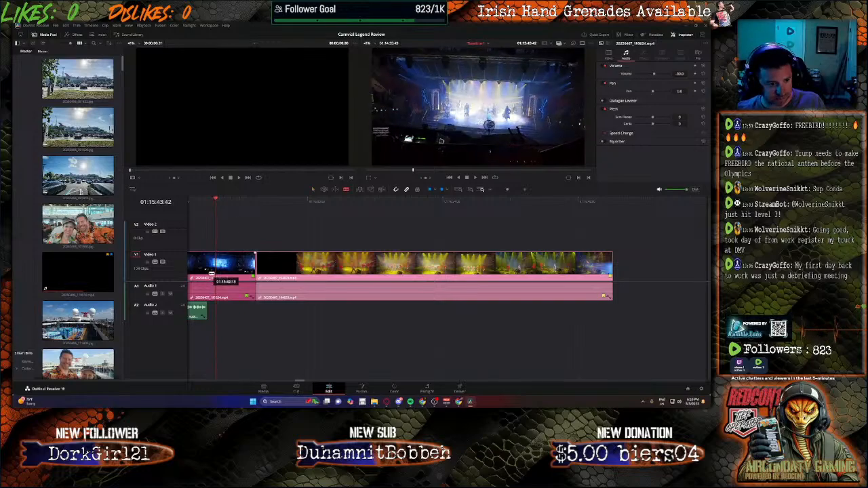
{"action": "left_click", "coordinate": [207, 272]}
{"action": "key", "text": "a"}
{"action": "left_click", "coordinate": [235, 273]}
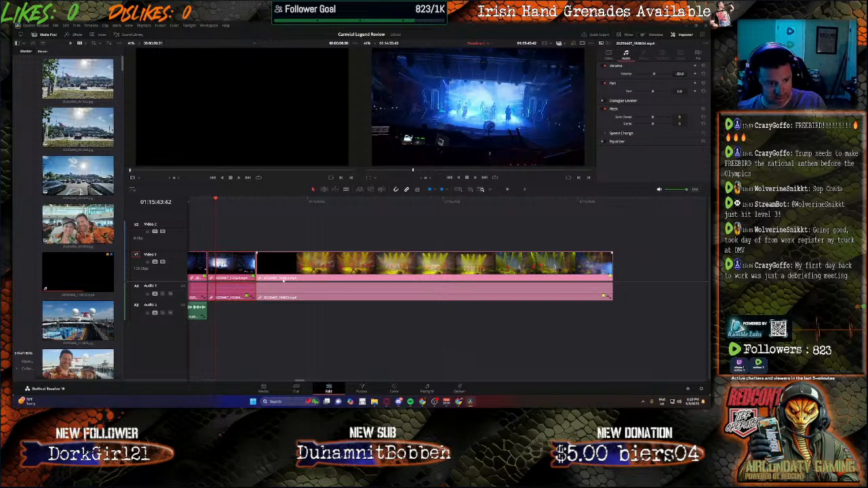
{"action": "key", "text": "BackSpace"}
Step: Close the gap by moving the yellow-lit stage show clip against the shortened concert clip, and preview the joined footage
{"action": "left_click_drag", "start_coordinate": [343, 271], "coordinate": [303, 271]}
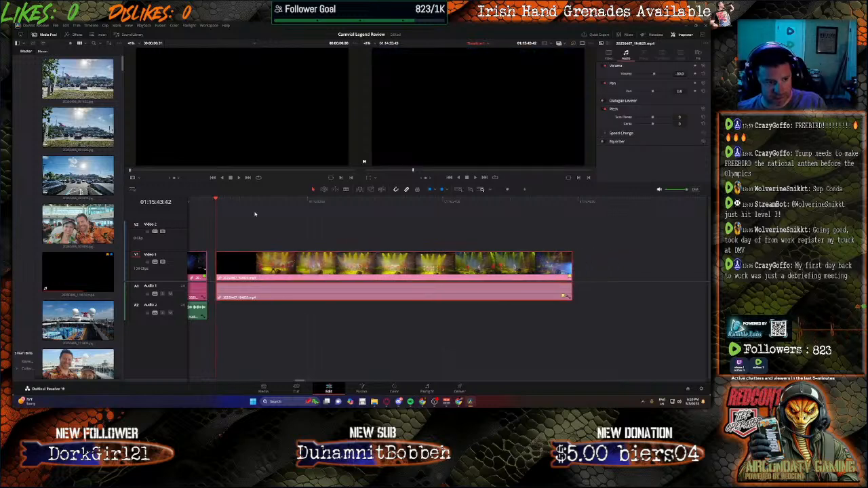
{"action": "left_click_drag", "start_coordinate": [216, 200], "coordinate": [367, 200]}
{"action": "left_click_drag", "start_coordinate": [272, 272], "coordinate": [264, 272]}
{"action": "left_click", "coordinate": [209, 209]}
{"action": "key", "text": "space"}
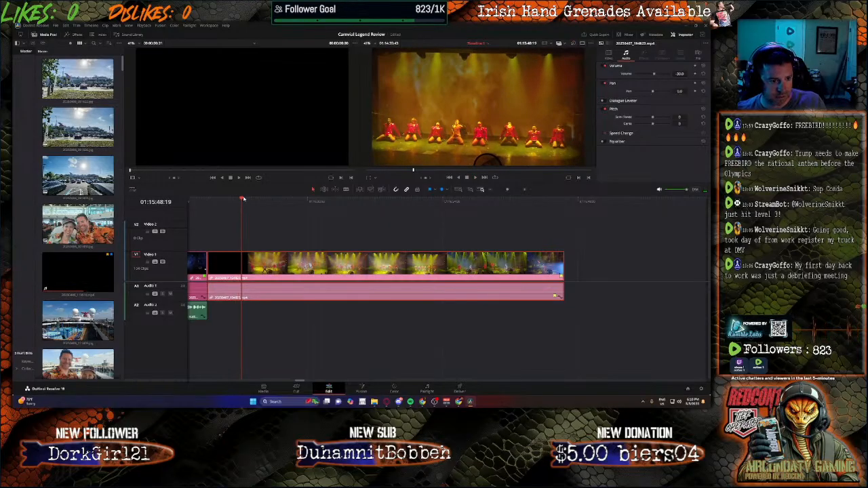
Step: Start recording a new narration take on the Audio 2 track at 01:15:42:13, where the yellow-lit show clip begins
{"action": "left_click_drag", "start_coordinate": [244, 199], "coordinate": [208, 208]}
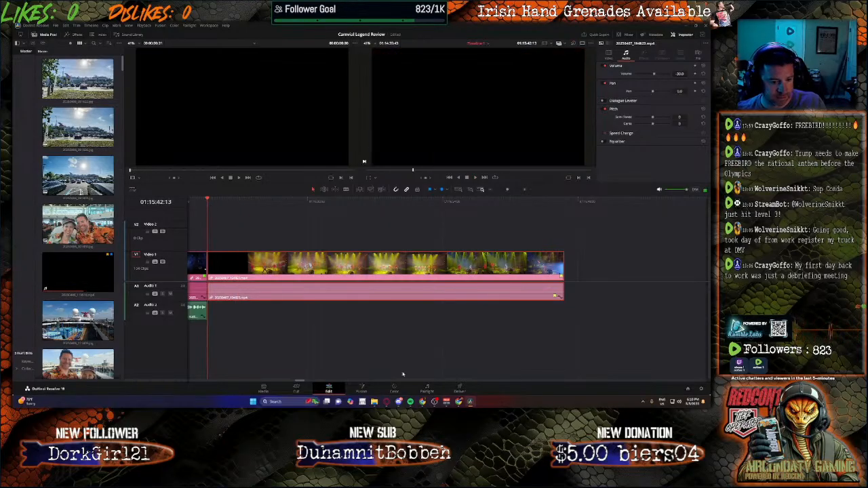
{"action": "left_click", "coordinate": [428, 392]}
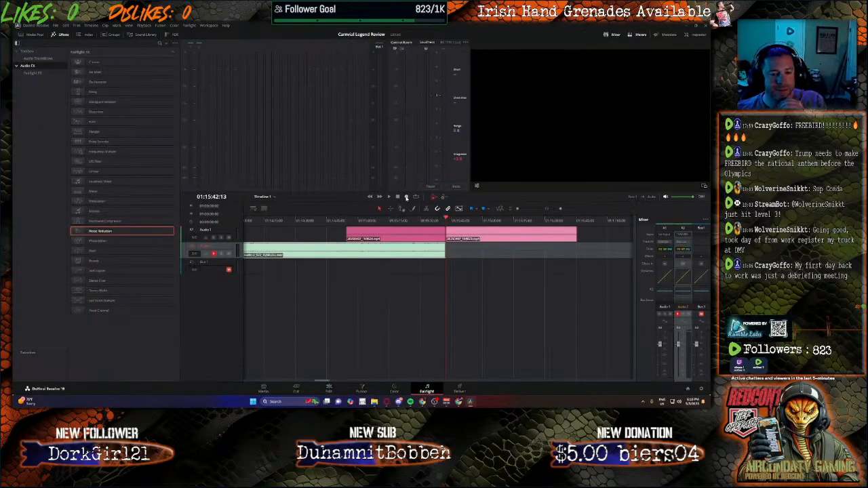
{"action": "left_click", "coordinate": [406, 197]}
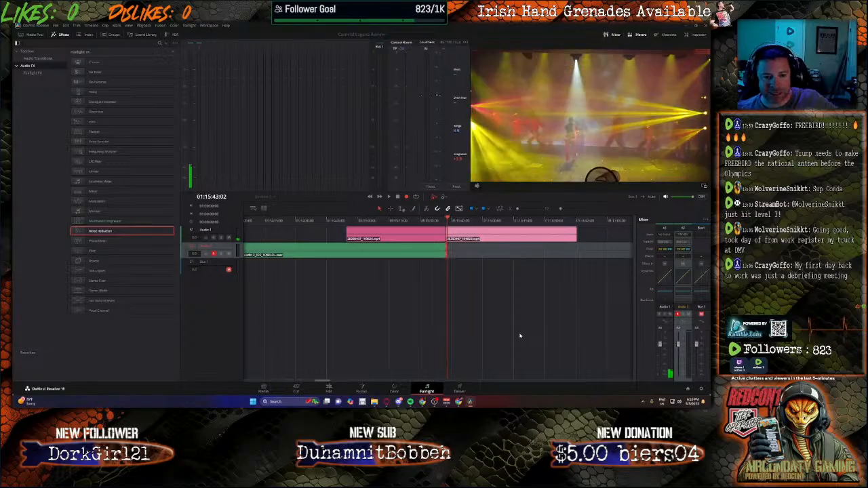
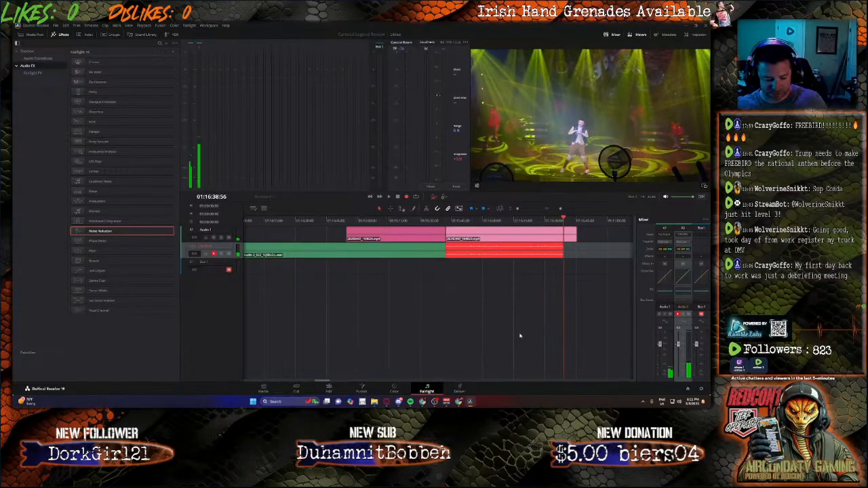
Step: Stop the narration recording near the end of the yellow-lit show clip and return to the Edit page
{"action": "key", "text": "space"}
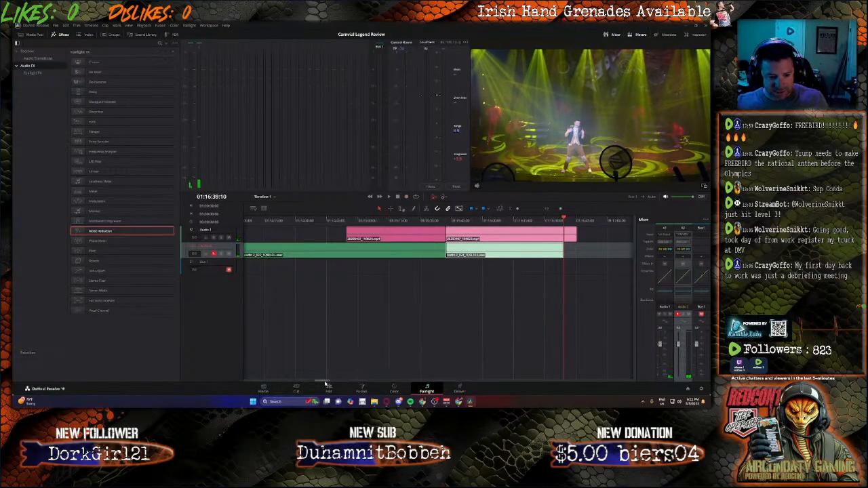
{"action": "left_click_drag", "start_coordinate": [325, 382], "coordinate": [337, 383]}
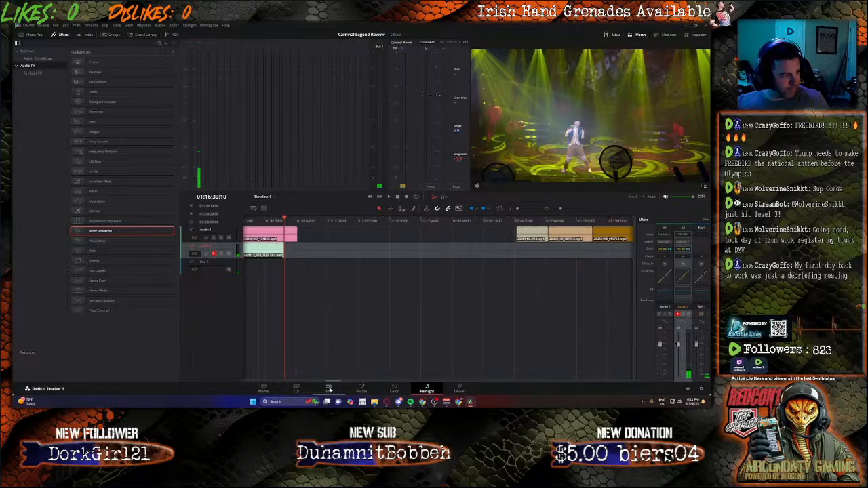
{"action": "left_click", "coordinate": [329, 389]}
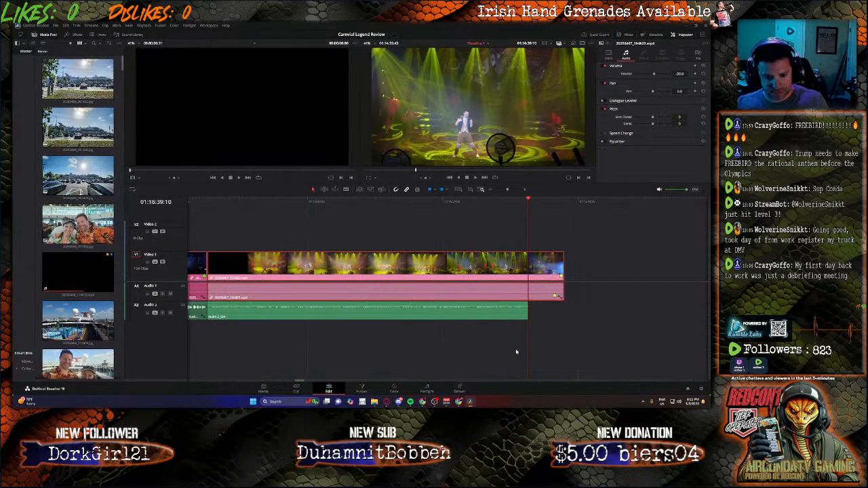
Step: Try to trim the yellow-lit show clip at the narration's end and move the following clips earlier, and undo both edits
{"action": "scroll", "coordinate": [516, 352], "scroll_direction": "down", "scroll_amount": 6}
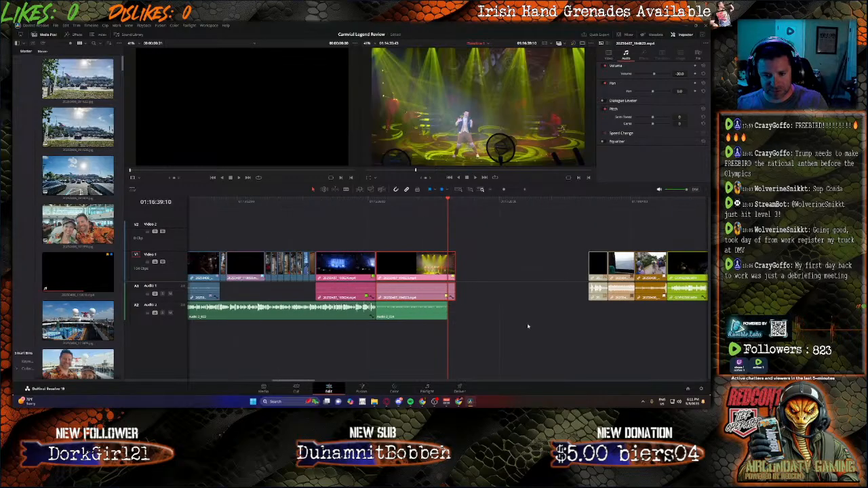
{"action": "left_click", "coordinate": [597, 202]}
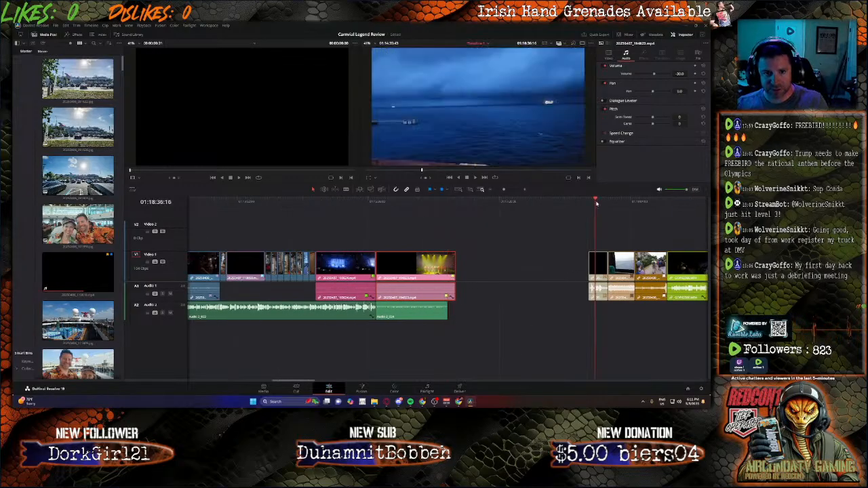
{"action": "left_click", "coordinate": [542, 252]}
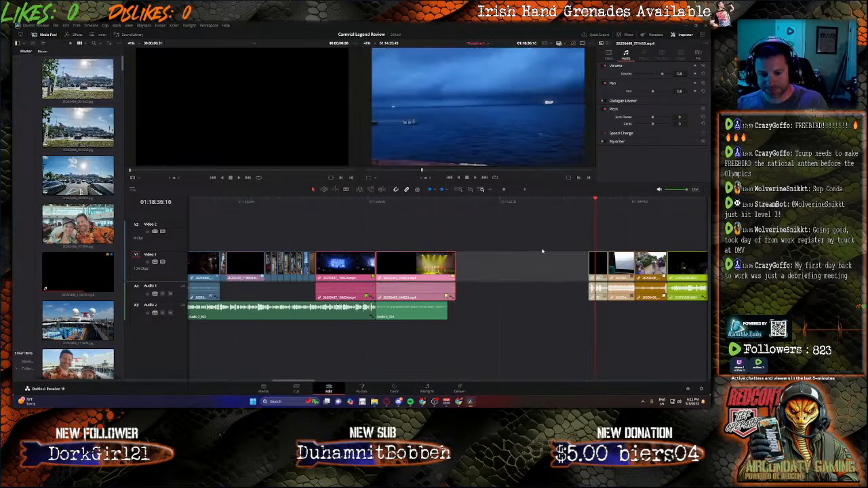
{"action": "left_click", "coordinate": [447, 268]}
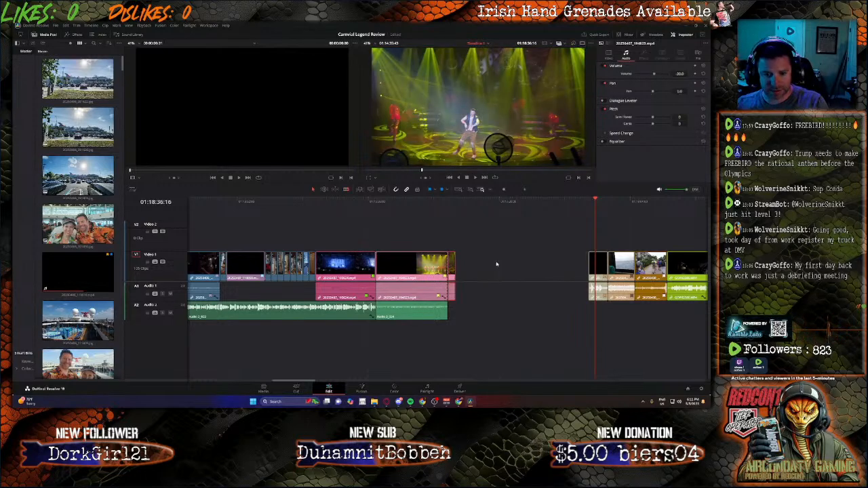
{"action": "key", "text": "BackSpace"}
{"action": "left_click_drag", "start_coordinate": [584, 230], "coordinate": [710, 318]}
{"action": "left_click_drag", "start_coordinate": [682, 383], "coordinate": [289, 375]}
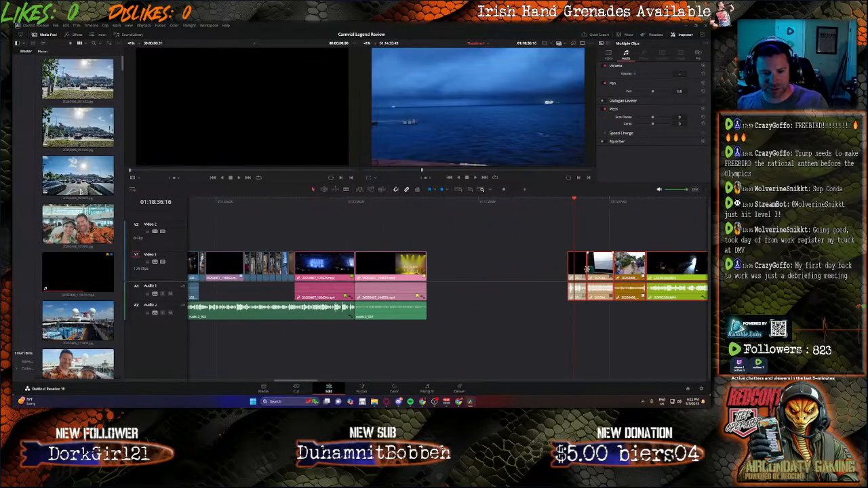
{"action": "left_click_drag", "start_coordinate": [609, 275], "coordinate": [505, 273]}
{"action": "left_click", "coordinate": [470, 325]}
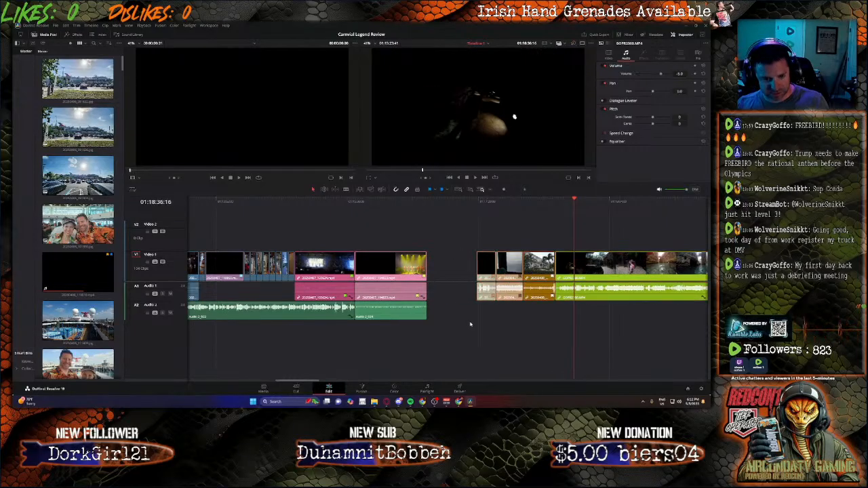
{"action": "key", "text": "ctrl+z"}
{"action": "key", "text": "ctrl+z"}
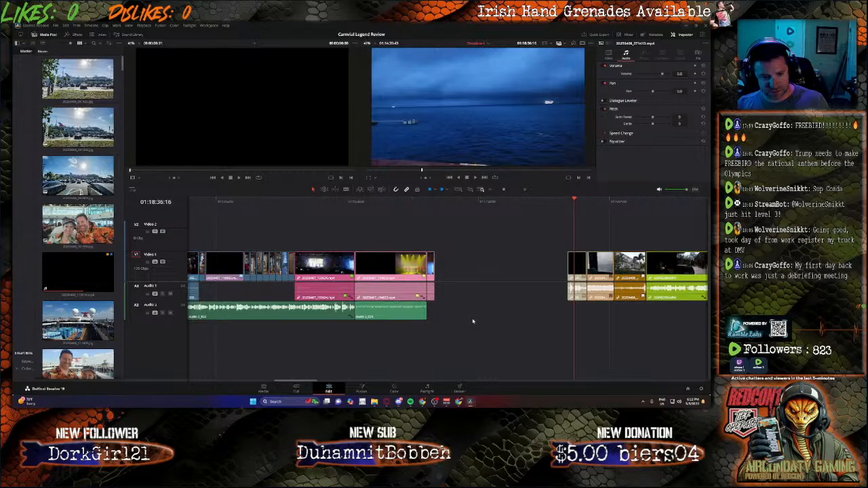
Step: Set the volume of the new narration clip beneath the yellow-lit show clip to 19.1
{"action": "left_click", "coordinate": [409, 310]}
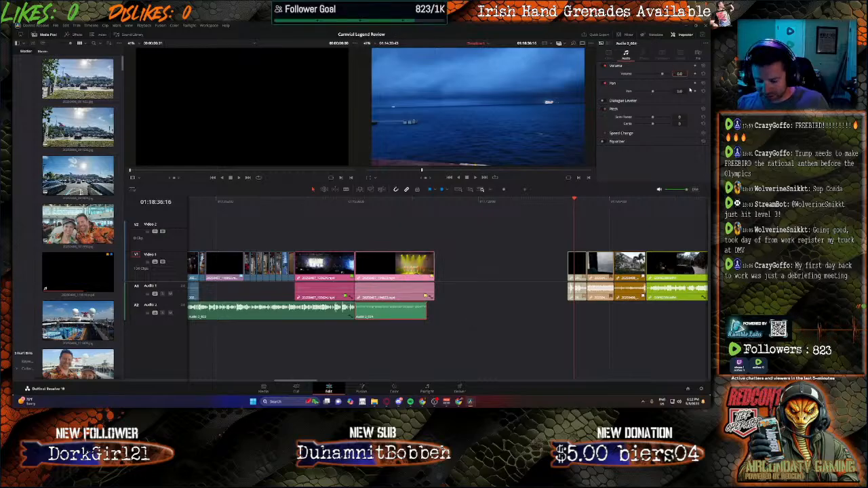
{"action": "type", "text": "19.1"}
{"action": "key", "text": "Return"}
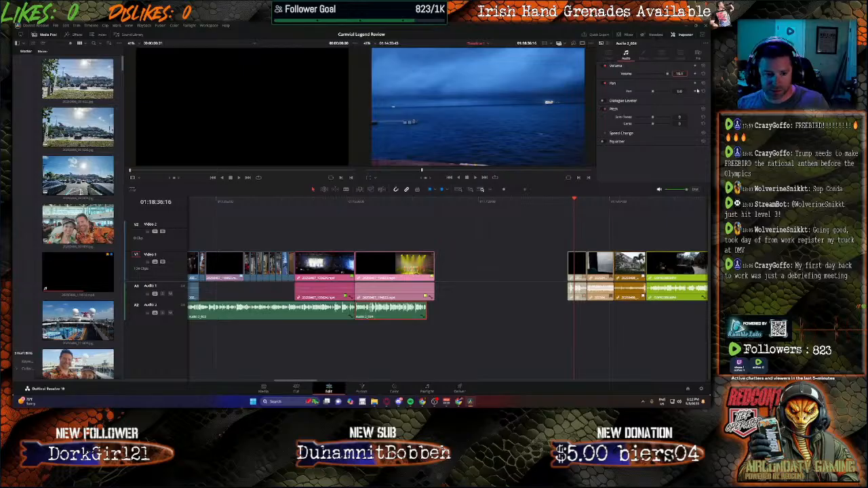
Step: Cut the yellow-lit show clip at 01:16:39:11, where the narration ends, and delete the leftover piece
{"action": "left_click_drag", "start_coordinate": [436, 202], "coordinate": [427, 203]}
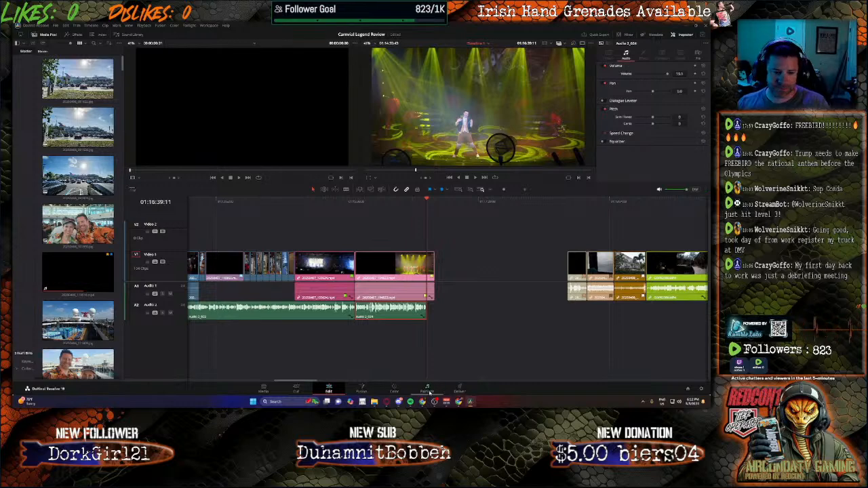
{"action": "left_click", "coordinate": [426, 390]}
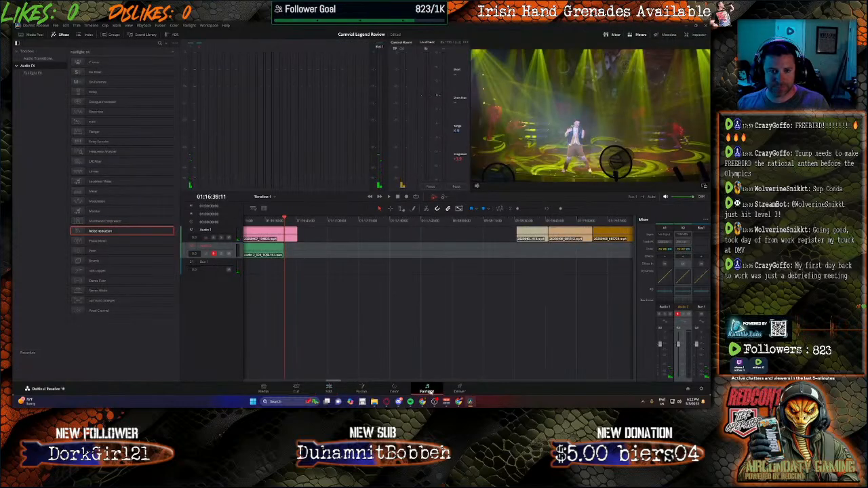
{"action": "left_click", "coordinate": [329, 389]}
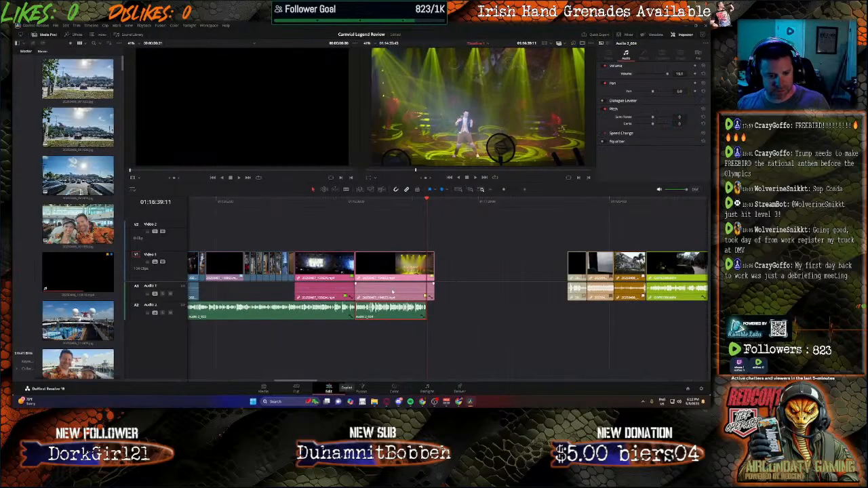
{"action": "left_click", "coordinate": [428, 275]}
{"action": "key", "text": "a"}
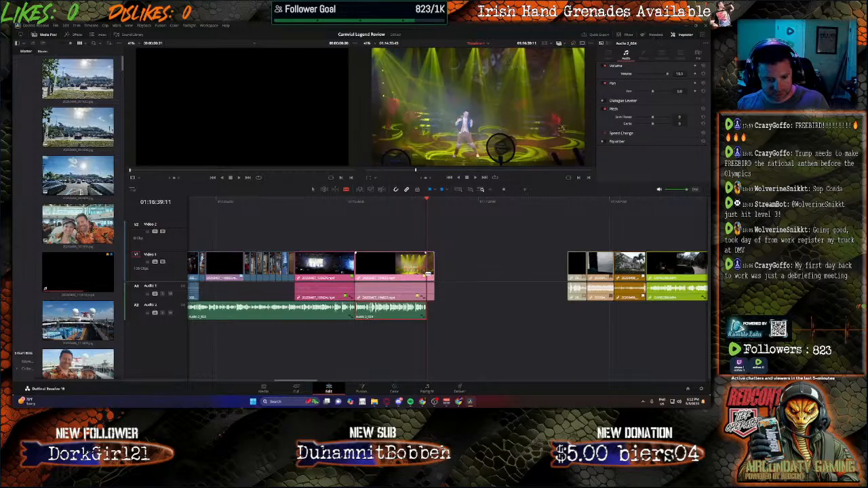
{"action": "left_click", "coordinate": [431, 272]}
{"action": "key", "text": "BackSpace"}
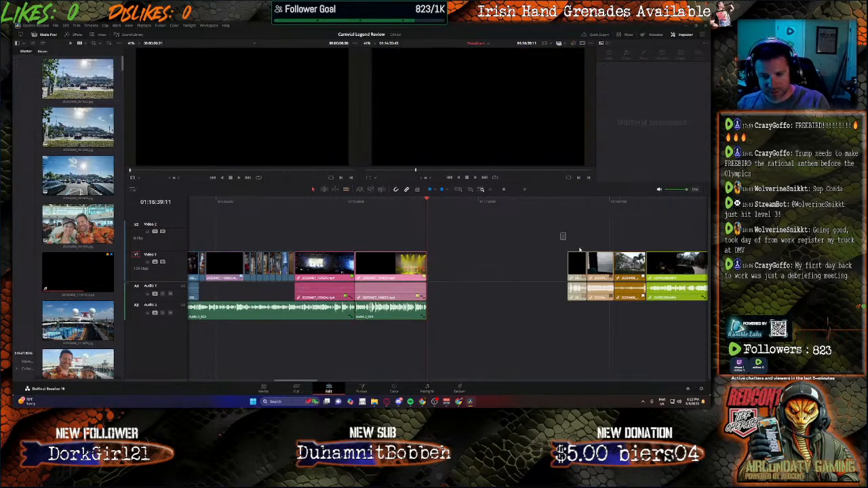
Step: Move all clips after the gap against the end of the yellow-lit show clip, and preview the start of the joined footage
{"action": "left_click_drag", "start_coordinate": [580, 250], "coordinate": [711, 333]}
{"action": "left_click_drag", "start_coordinate": [679, 383], "coordinate": [295, 365]}
{"action": "left_click_drag", "start_coordinate": [597, 266], "coordinate": [455, 267]}
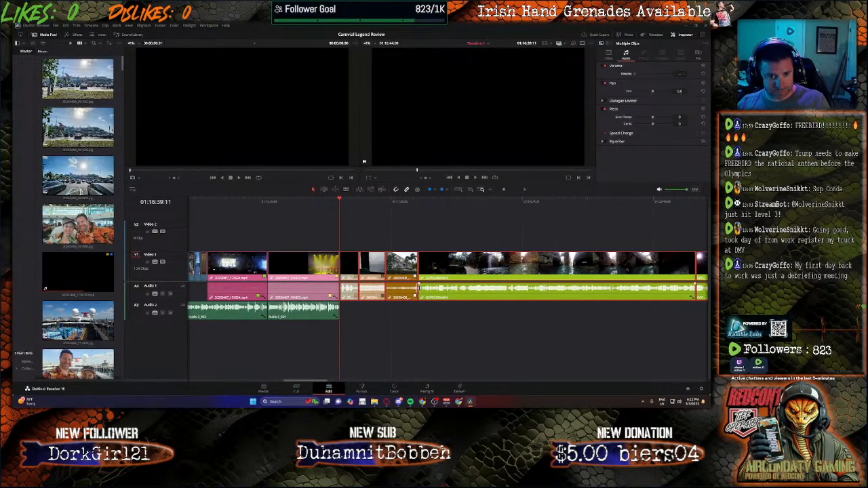
{"action": "key", "text": "space"}
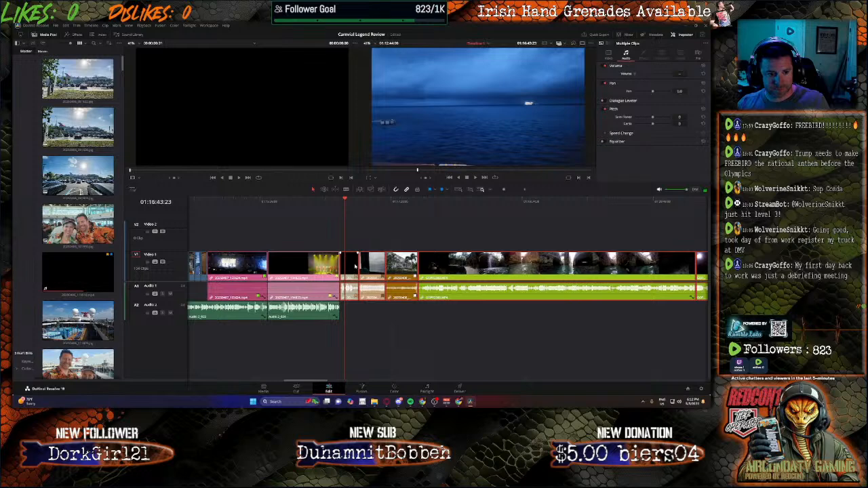
Step: Unlink the audio of the dusk sea clip right after the yellow-lit show clip and delete that audio
{"action": "right_click", "coordinate": [354, 267]}
{"action": "left_click", "coordinate": [366, 261]}
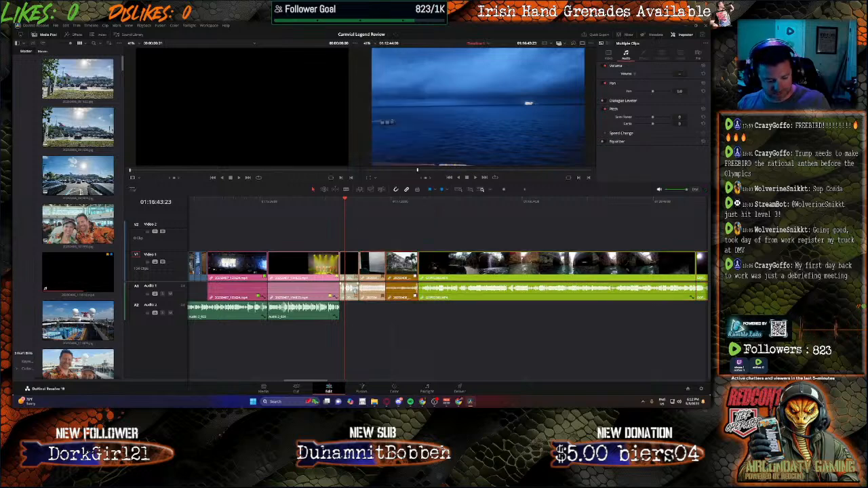
{"action": "left_click", "coordinate": [364, 320]}
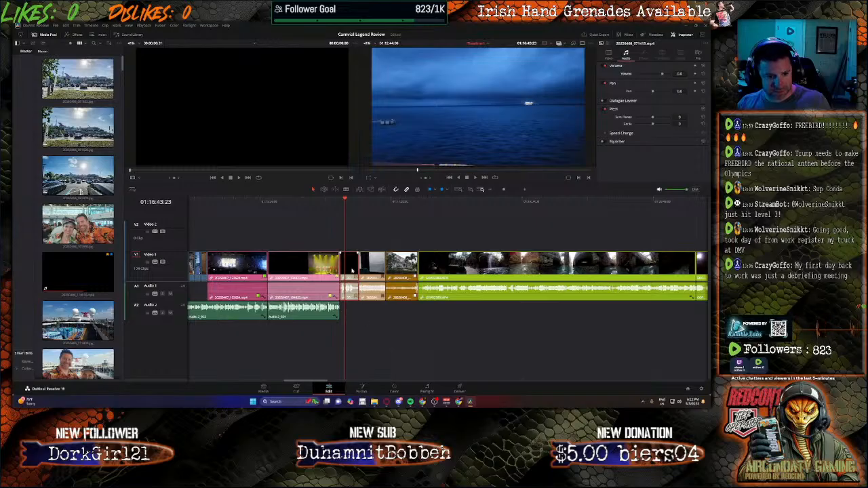
{"action": "right_click", "coordinate": [350, 290]}
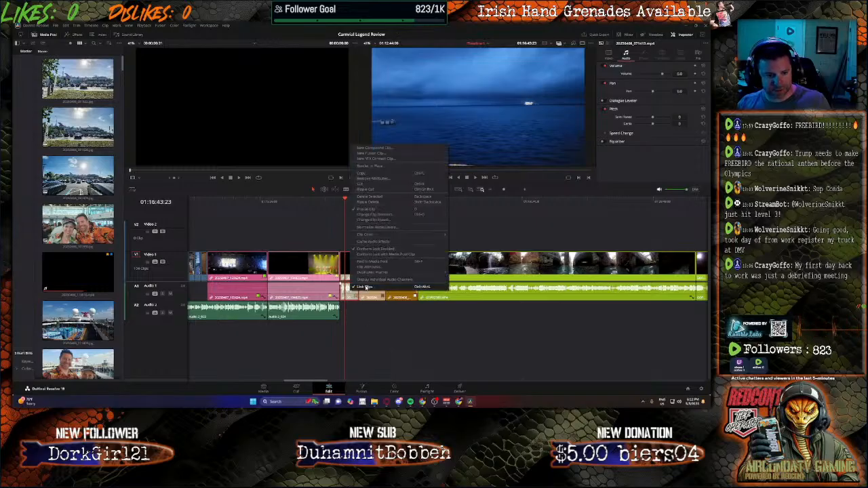
{"action": "left_click", "coordinate": [364, 287]}
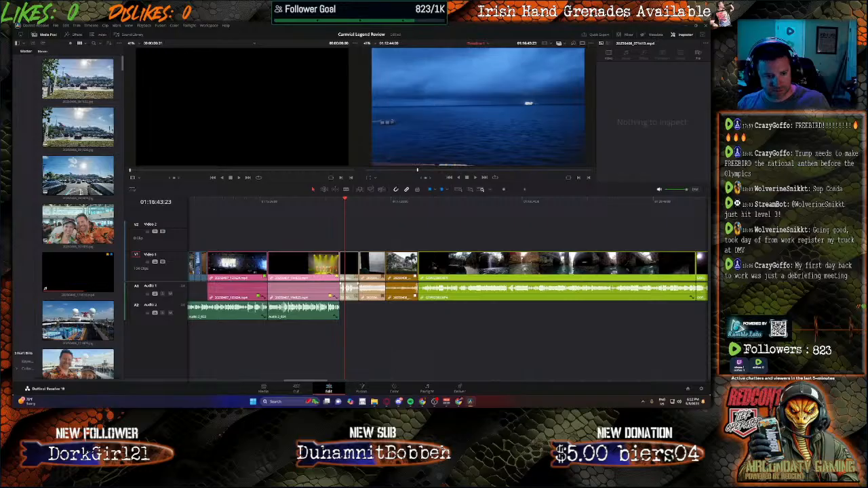
{"action": "key", "text": "BackSpace"}
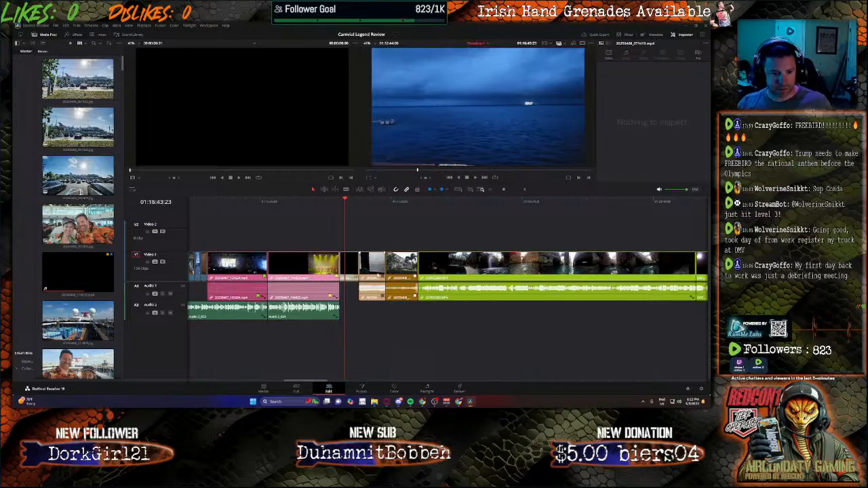
Step: Unlink the audio of the short clip following the dusk sea clip and delete that audio
{"action": "right_click", "coordinate": [378, 274]}
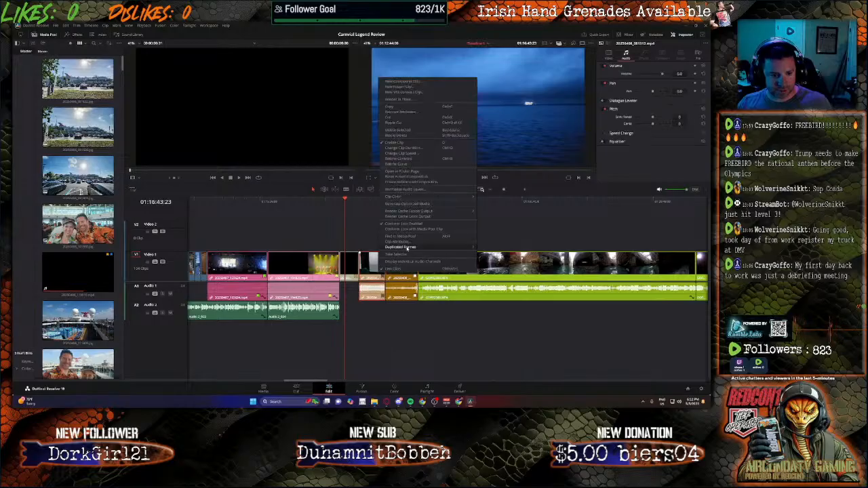
{"action": "left_click", "coordinate": [390, 268]}
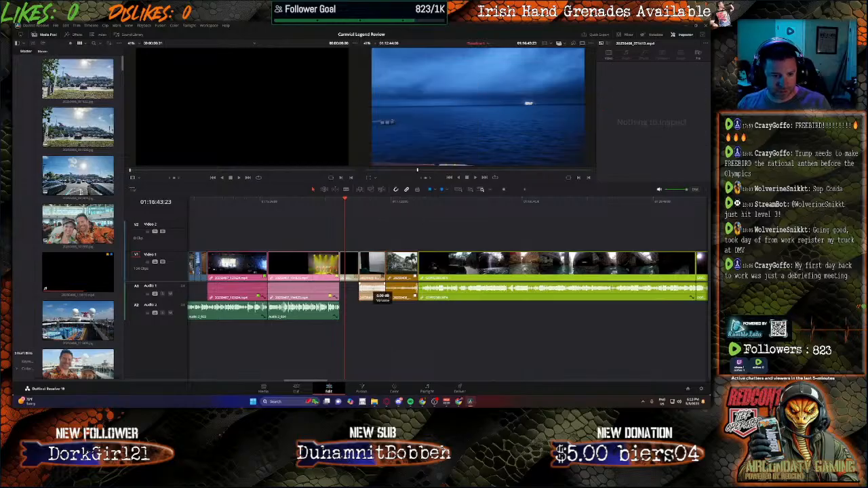
{"action": "left_click", "coordinate": [372, 293]}
{"action": "key", "text": "Delete"}
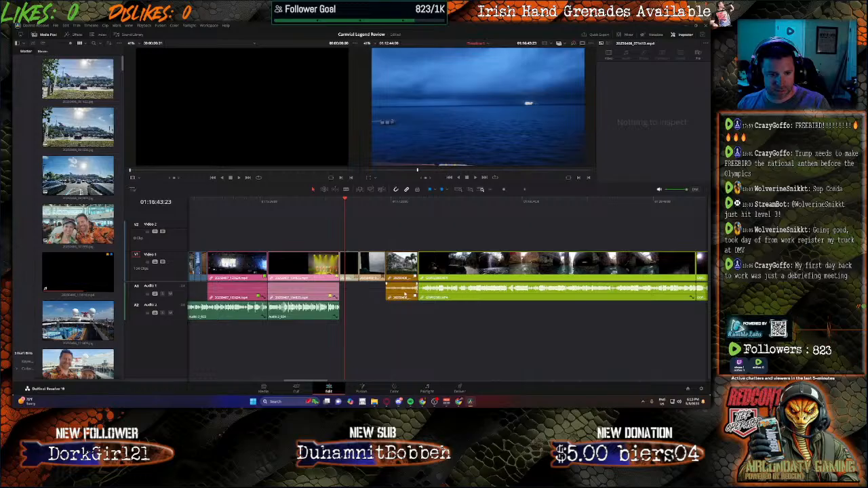
Step: Unlink the audio of the orange palm-tree street clip before the long green clip and delete that audio
{"action": "right_click", "coordinate": [403, 272]}
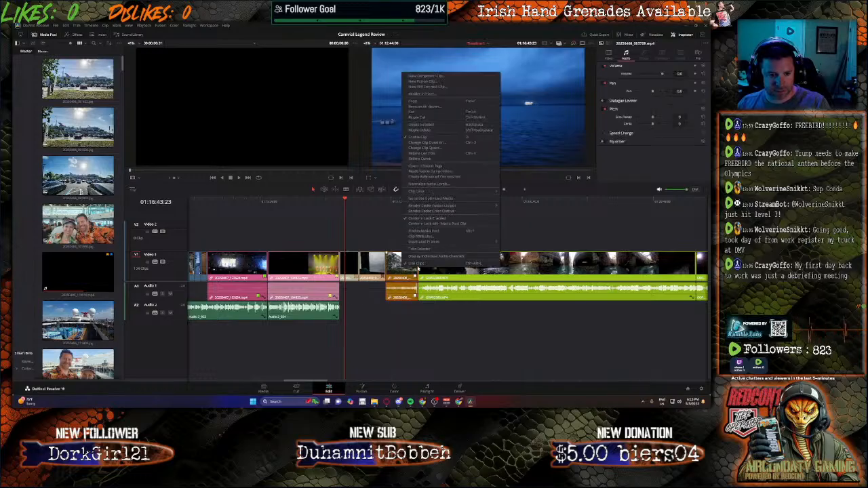
{"action": "left_click", "coordinate": [418, 264]}
{"action": "left_click", "coordinate": [401, 292]}
{"action": "key", "text": "Delete"}
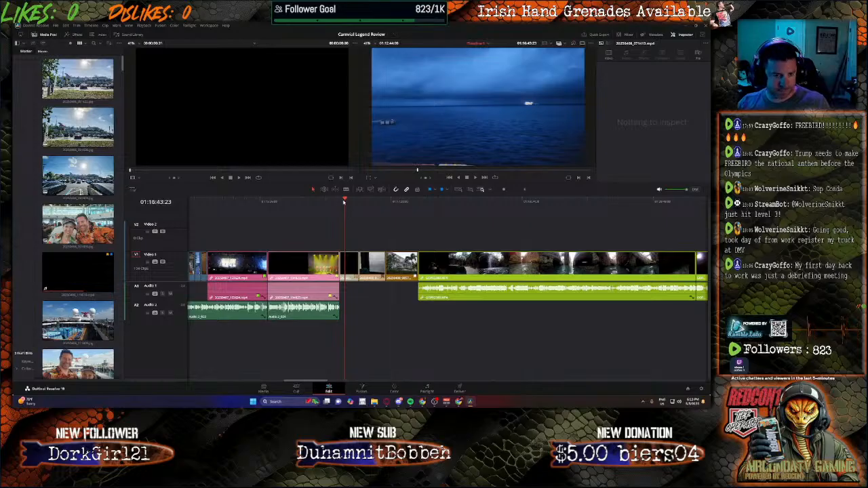
Step: Record a new narration take on the Audio 2 track from 01:16:39:11 to 01:17:34:32, and return to the Edit page
{"action": "left_click_drag", "start_coordinate": [344, 201], "coordinate": [341, 202]}
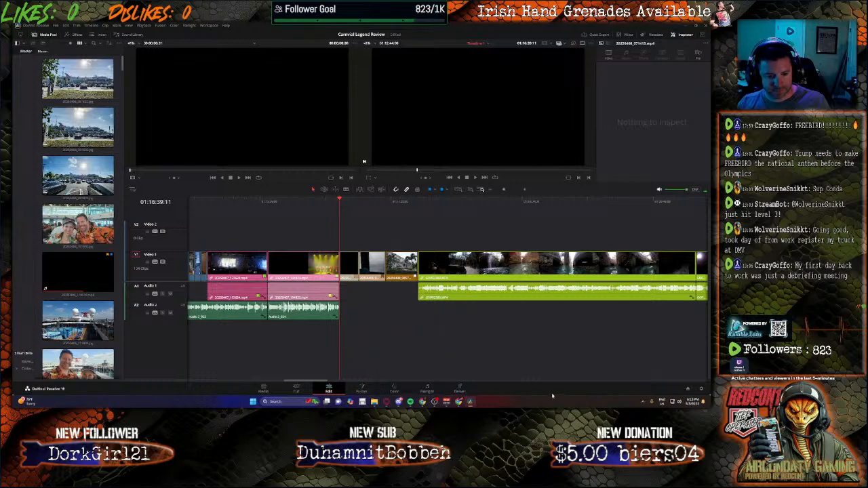
{"action": "left_click", "coordinate": [420, 390]}
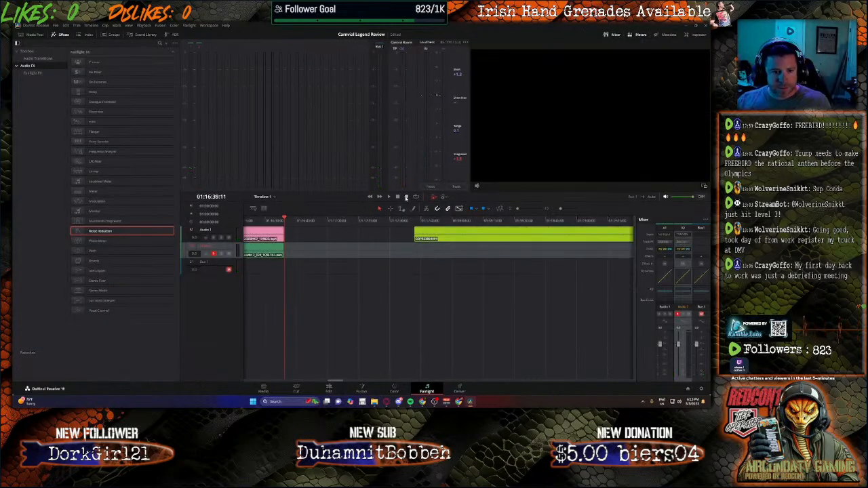
{"action": "left_click", "coordinate": [406, 197]}
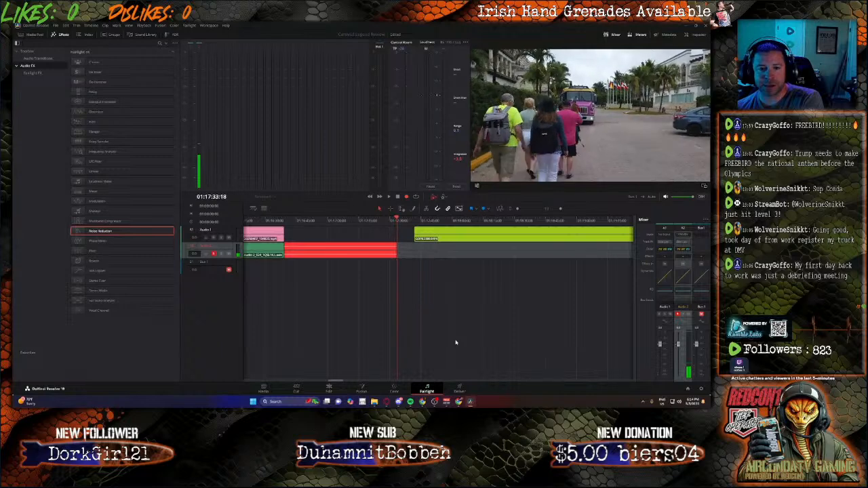
{"action": "key", "text": "space"}
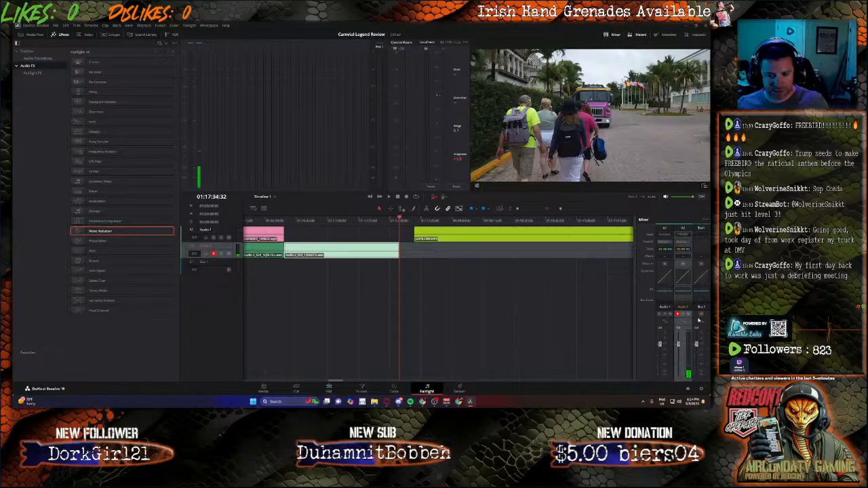
{"action": "left_click", "coordinate": [328, 389]}
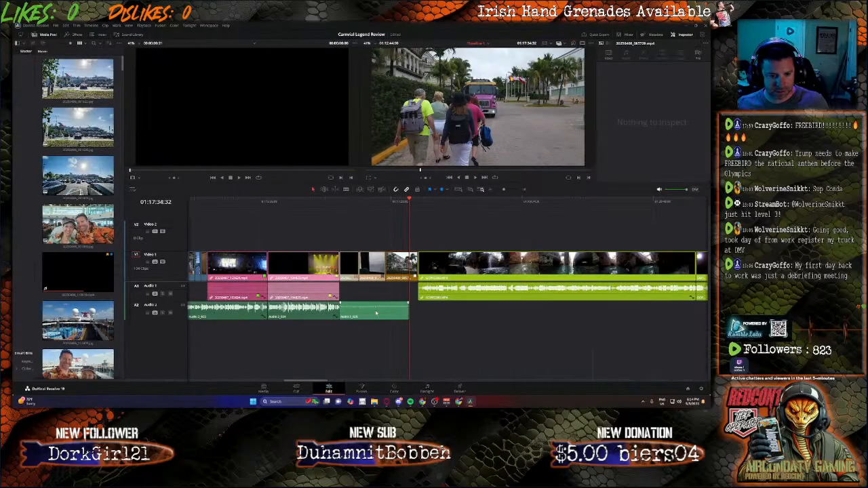
Step: Set the volume of the newest narration clip on Audio 2 to 15.1
{"action": "right_click", "coordinate": [376, 312]}
{"action": "left_click", "coordinate": [678, 81]}
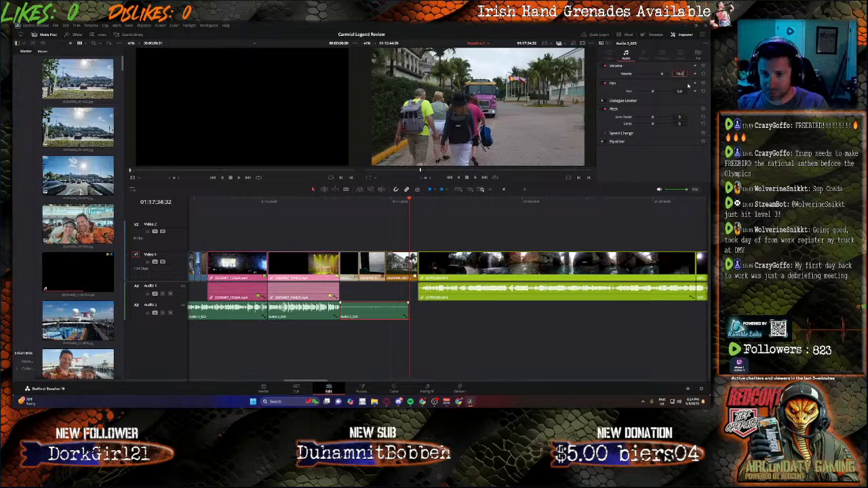
{"action": "key", "text": "Return"}
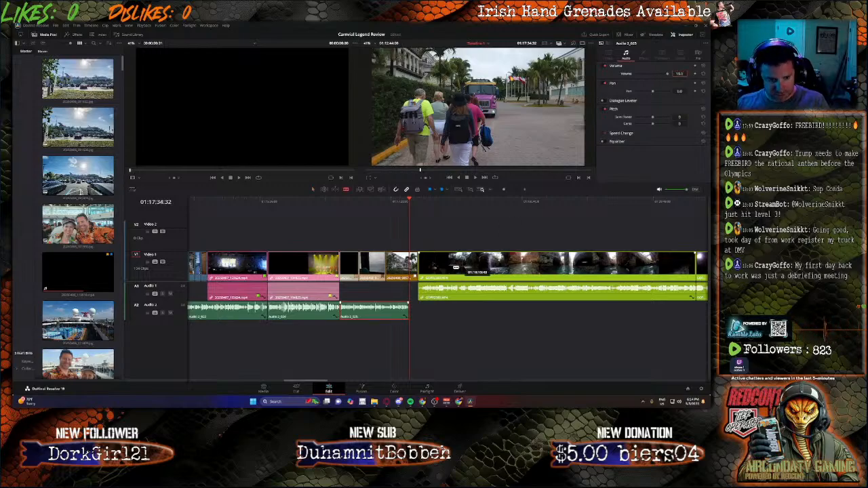
Step: Delete the orange palm-tree street footage past the narration's end and close the long green clip up to 01:17:34:32
{"action": "left_click", "coordinate": [410, 265]}
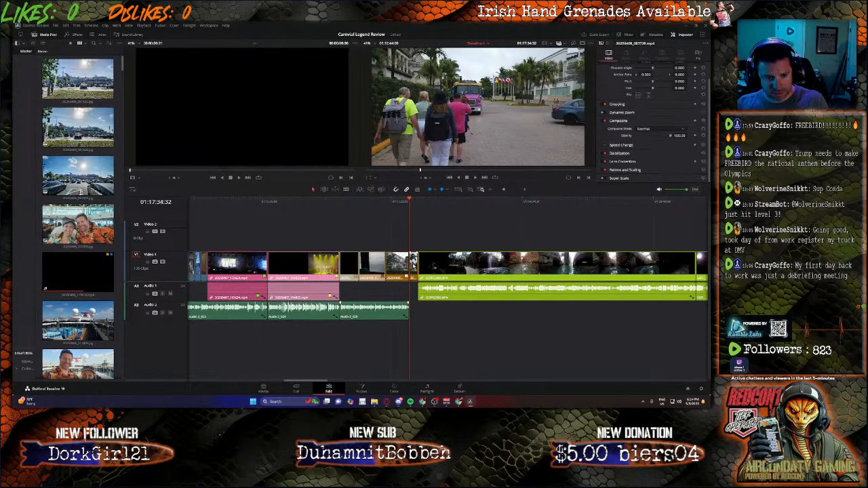
{"action": "key", "text": "Delete"}
{"action": "left_click_drag", "start_coordinate": [461, 264], "coordinate": [454, 268]}
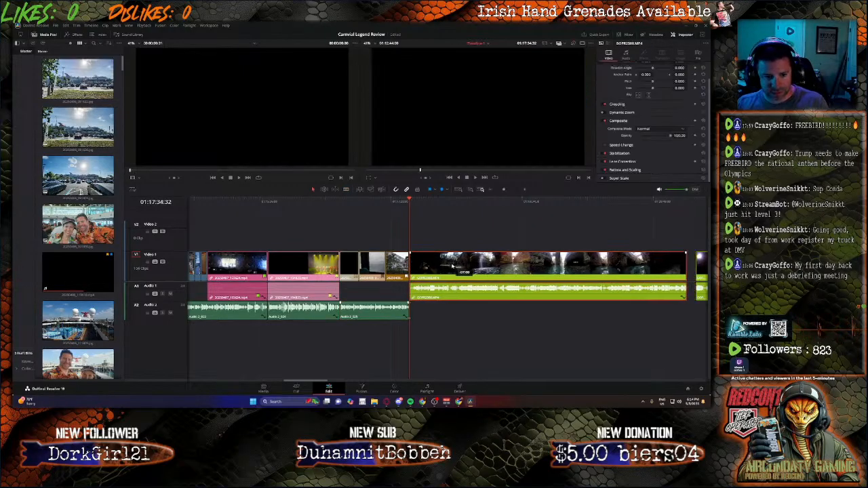
Step: Record a new narration take on the Audio 2 track from 01:17:34:32 to 01:19:37:00, and return to the Edit page
{"action": "left_click", "coordinate": [428, 391]}
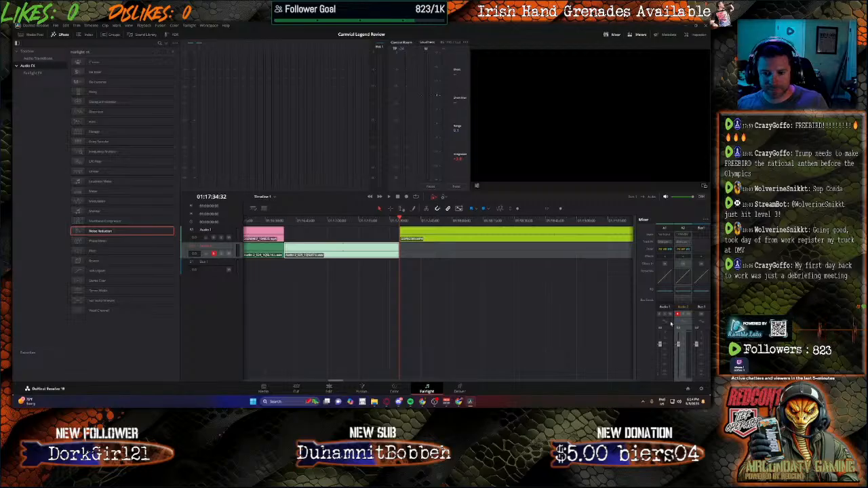
{"action": "left_click", "coordinate": [409, 197]}
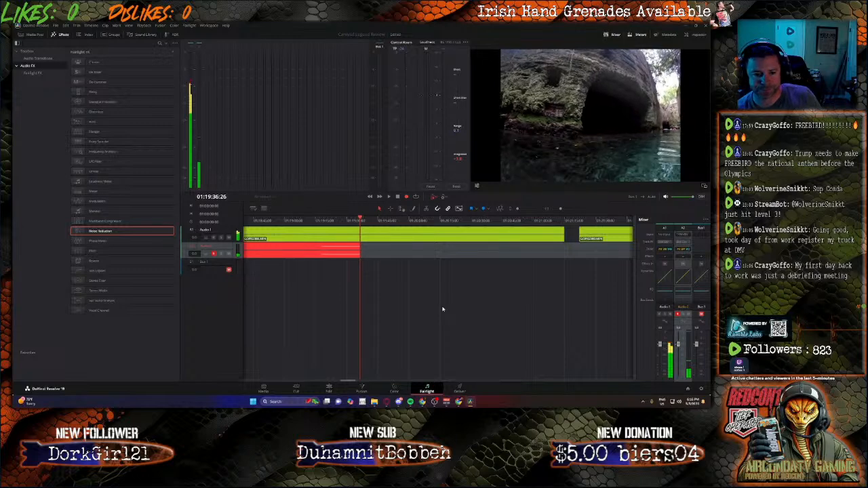
{"action": "key", "text": "space"}
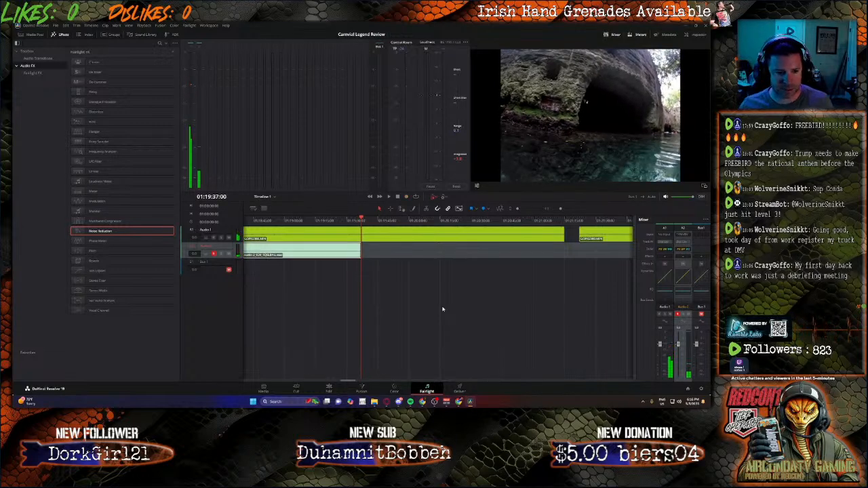
{"action": "left_click", "coordinate": [329, 389]}
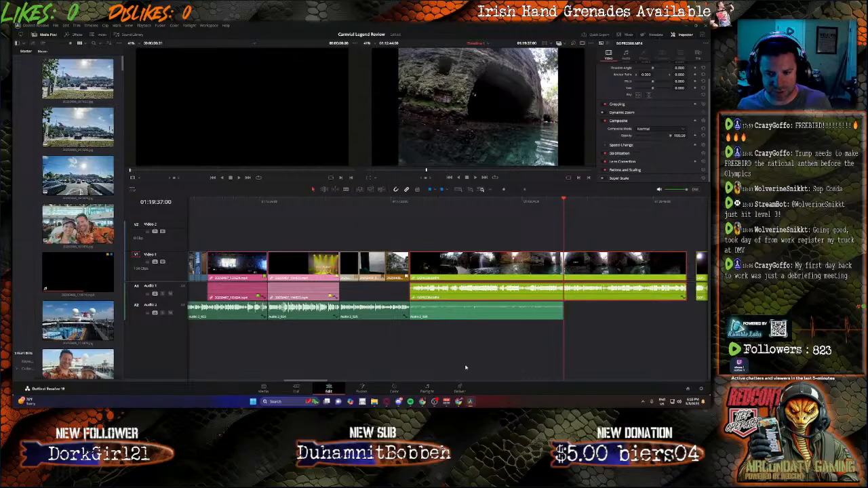
Step: Split the long green cave clip at 01:19:37:00 and delete the part after the cut
{"action": "left_click_drag", "start_coordinate": [309, 384], "coordinate": [324, 385]}
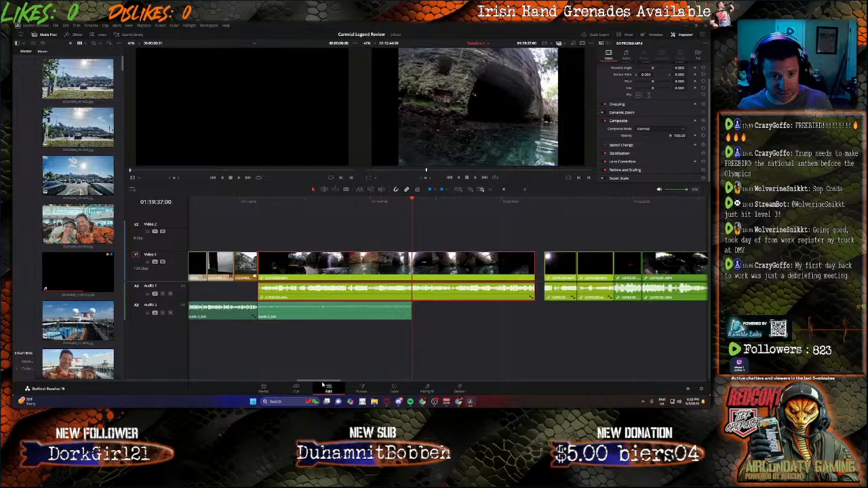
{"action": "key", "text": "ctrl+b"}
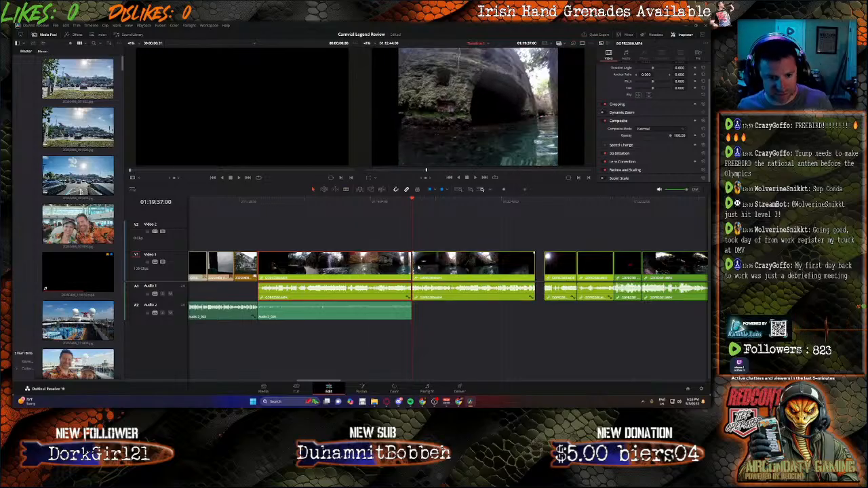
{"action": "key", "text": "BackSpace"}
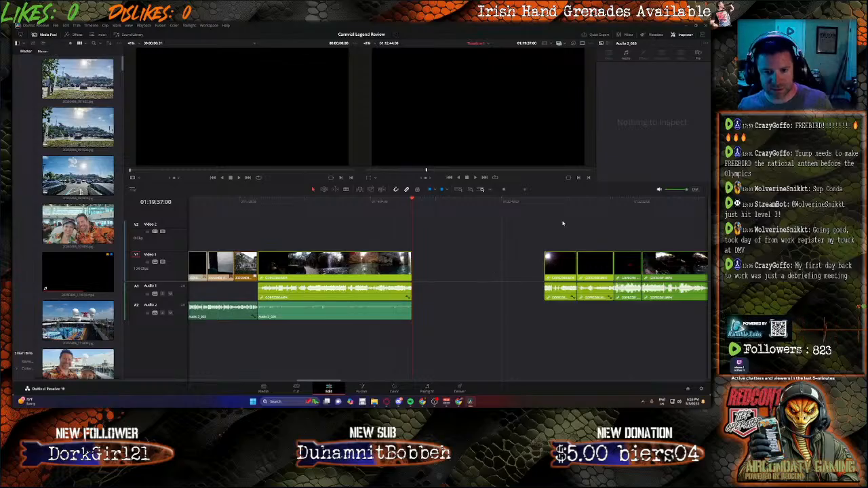
Step: Cut the long green clip's end off at about 01:19:00 and move the next short green clip up against it
{"action": "left_click_drag", "start_coordinate": [562, 201], "coordinate": [547, 203]}
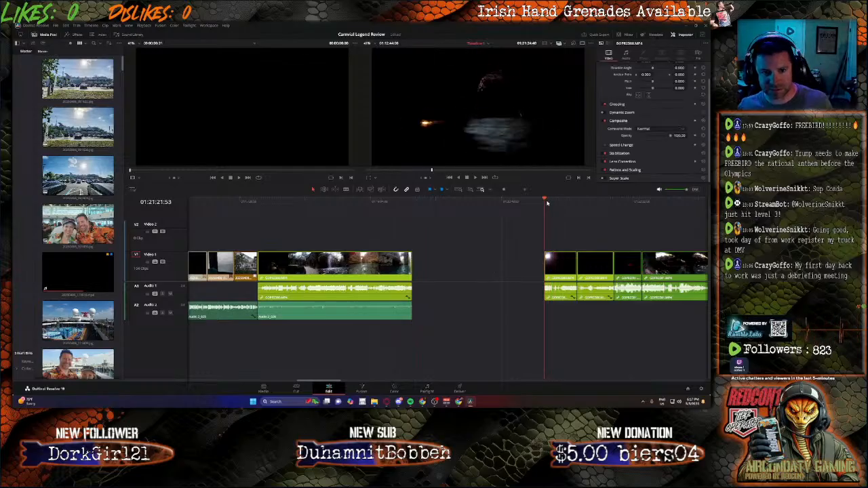
{"action": "key", "text": "space"}
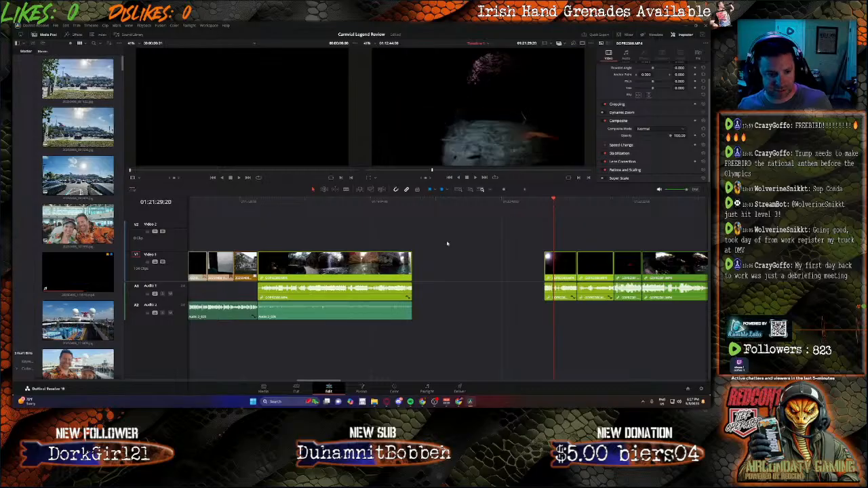
{"action": "key", "text": "b"}
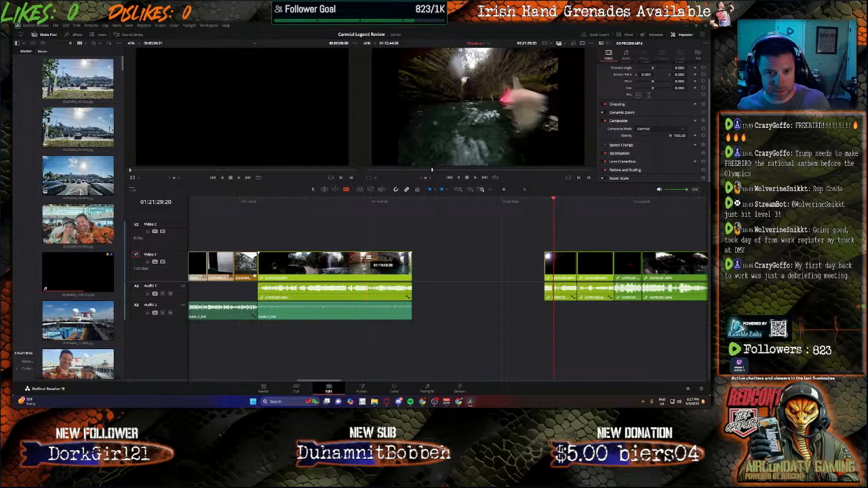
{"action": "left_click", "coordinate": [365, 263]}
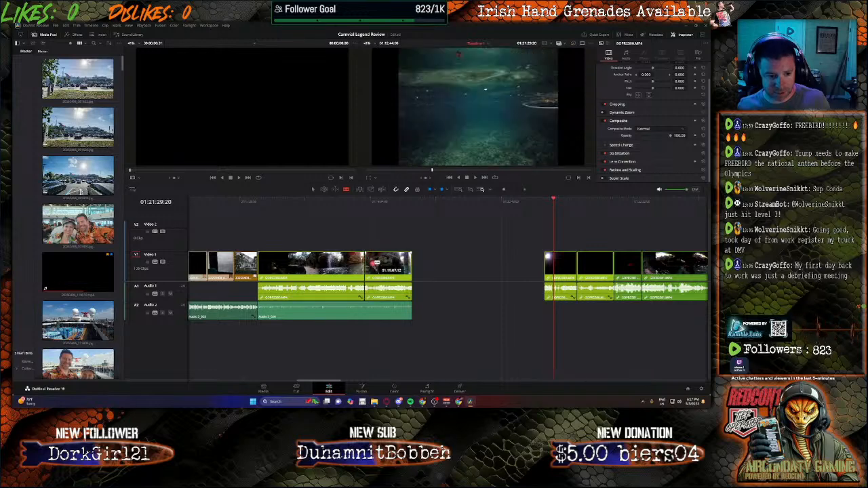
{"action": "key", "text": "a"}
{"action": "left_click", "coordinate": [375, 263]}
{"action": "key", "text": "Delete"}
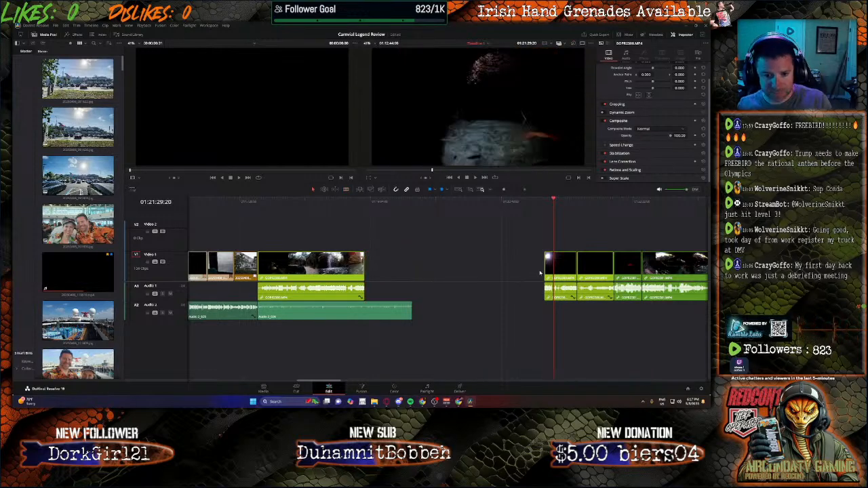
{"action": "left_click_drag", "start_coordinate": [561, 261], "coordinate": [381, 261]}
Step: Unlink the audio of the trimmed long green clip and delete that audio
{"action": "right_click", "coordinate": [332, 266]}
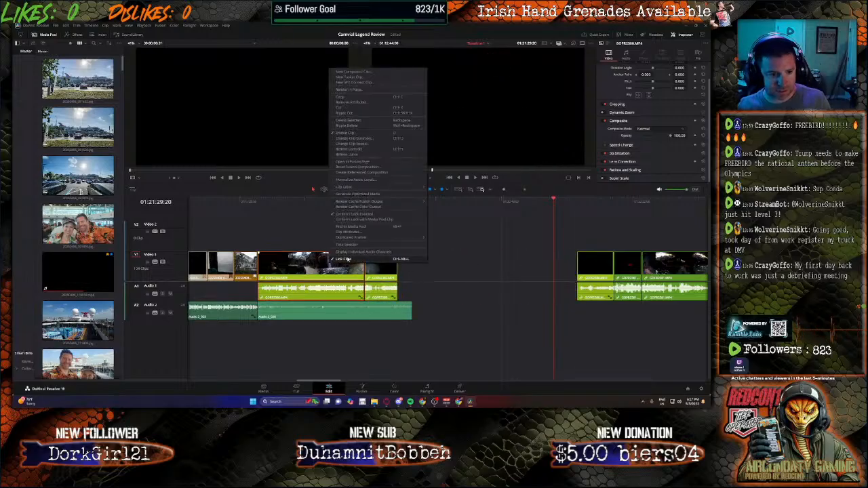
{"action": "left_click", "coordinate": [349, 260]}
{"action": "left_click", "coordinate": [333, 332]}
{"action": "left_click", "coordinate": [331, 294]}
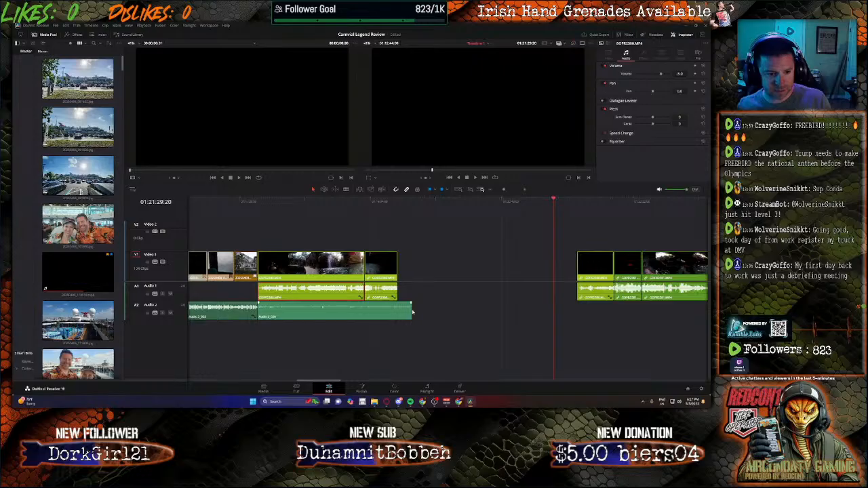
{"action": "key", "text": "Delete"}
Step: Unlink the audio of the short dark clip following the long green clip and delete that audio
{"action": "right_click", "coordinate": [394, 262]}
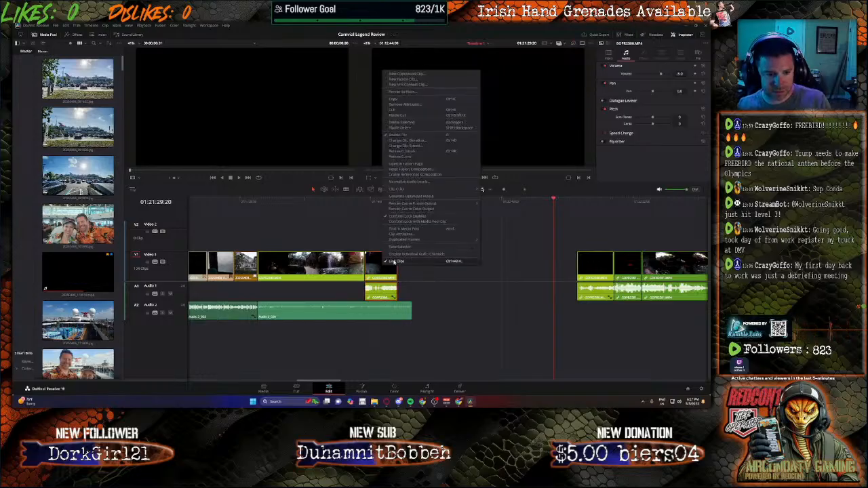
{"action": "left_click", "coordinate": [396, 262]}
{"action": "left_click", "coordinate": [439, 289]}
{"action": "left_click", "coordinate": [389, 291]}
{"action": "key", "text": "Delete"}
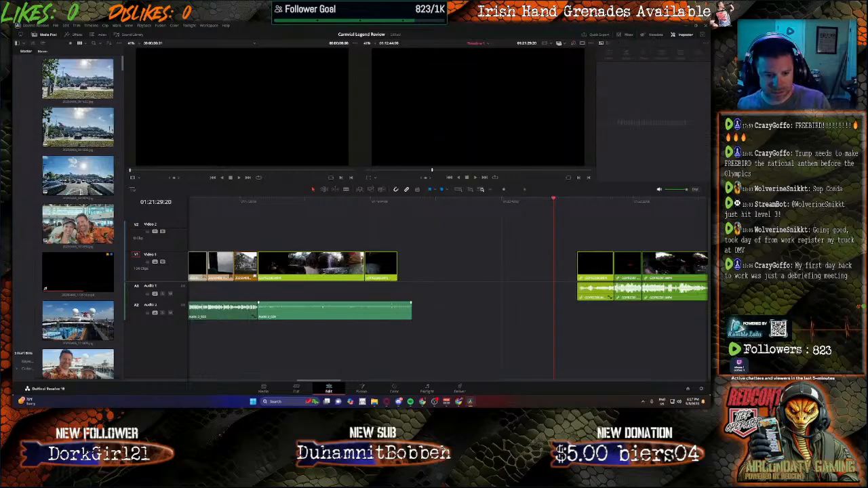
Step: Set the volume of the narration clip beneath the green cave clips to 15.1
{"action": "left_click", "coordinate": [377, 311]}
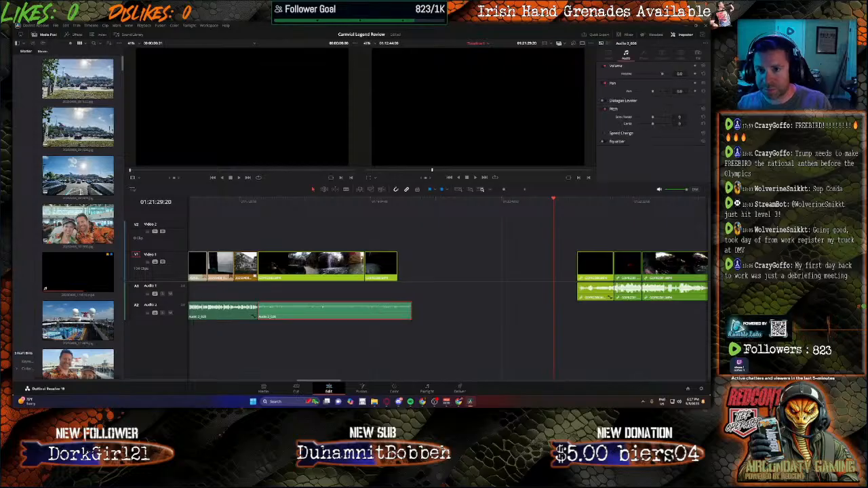
{"action": "type", "text": "19"}
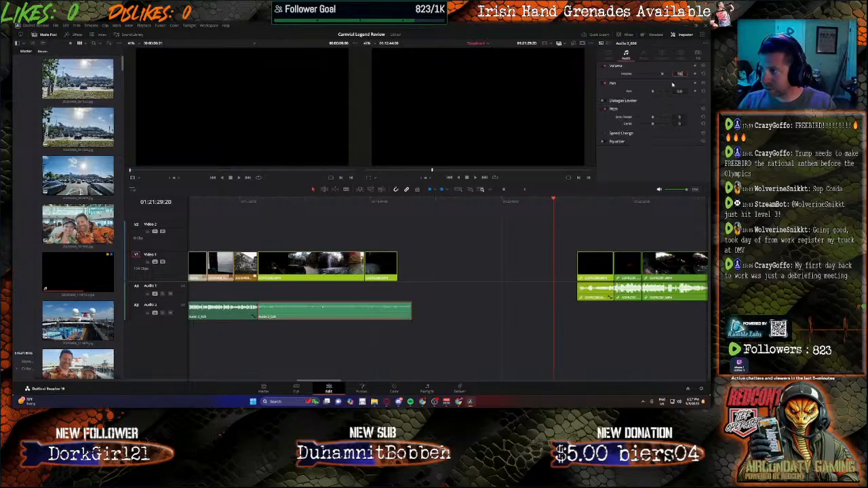
{"action": "type", "text": ".1"}
{"action": "key", "text": "Return"}
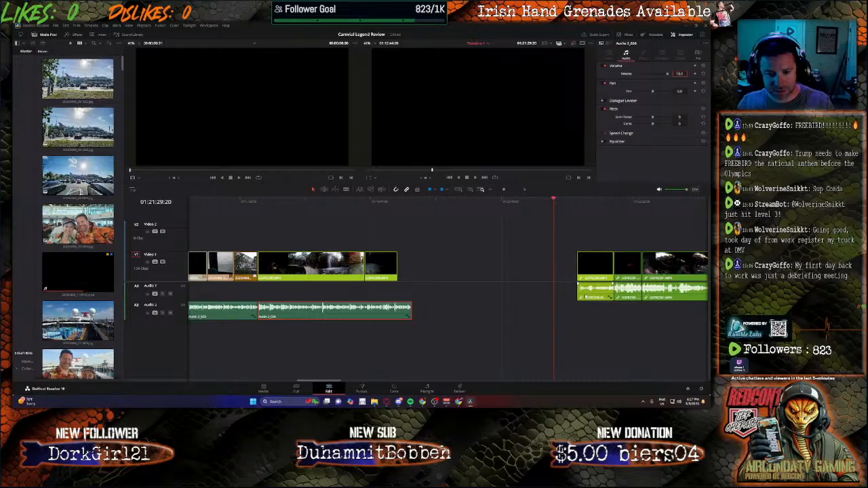
Step: Review the dark green-labelled clip starting at 01:21:48:01 and delete it with its audio
{"action": "left_click", "coordinate": [585, 297]}
{"action": "left_click", "coordinate": [577, 203]}
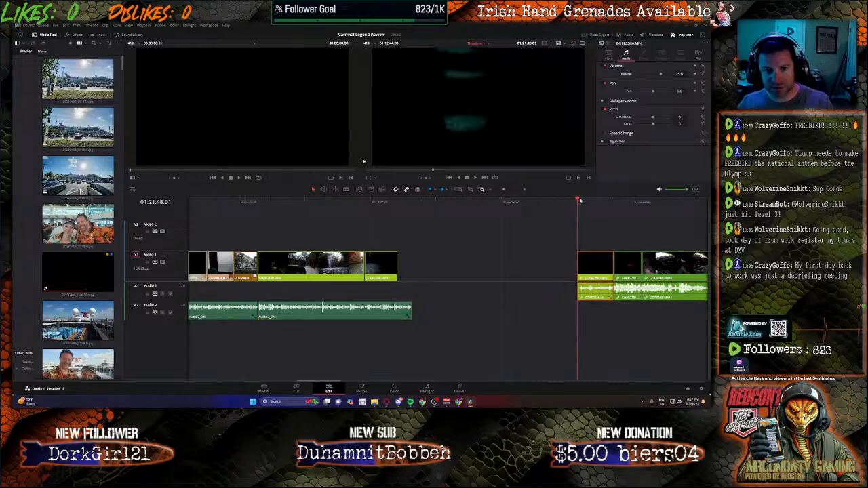
{"action": "left_click_drag", "start_coordinate": [580, 200], "coordinate": [611, 203]}
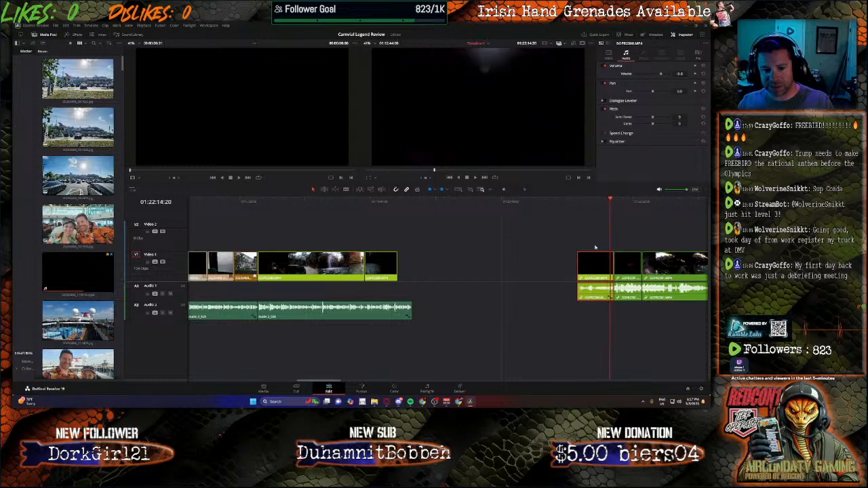
{"action": "key", "text": "Delete"}
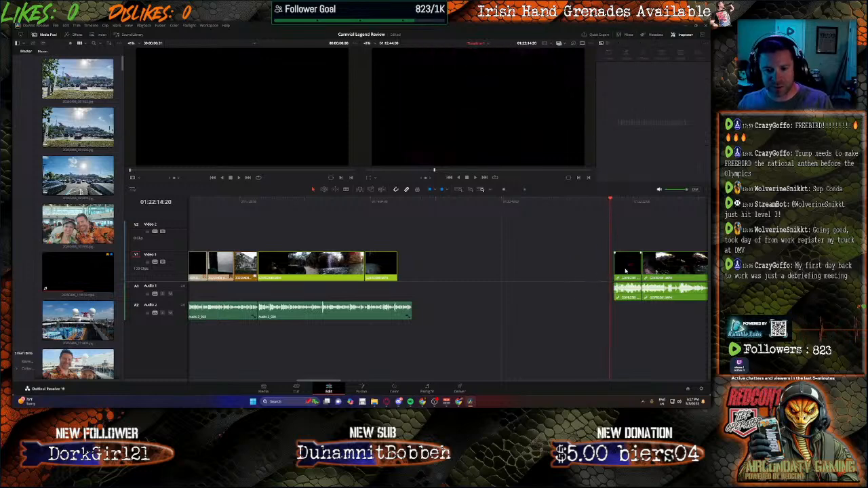
Step: Move the next short dark clip up against the edited green clips, review its footage, and delete it
{"action": "left_click_drag", "start_coordinate": [625, 270], "coordinate": [409, 260]}
{"action": "left_click", "coordinate": [407, 203]}
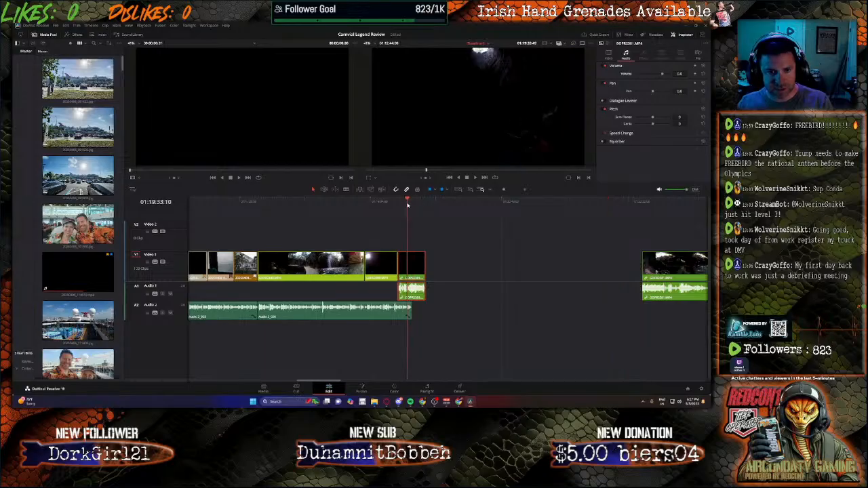
{"action": "left_click_drag", "start_coordinate": [407, 204], "coordinate": [429, 206]}
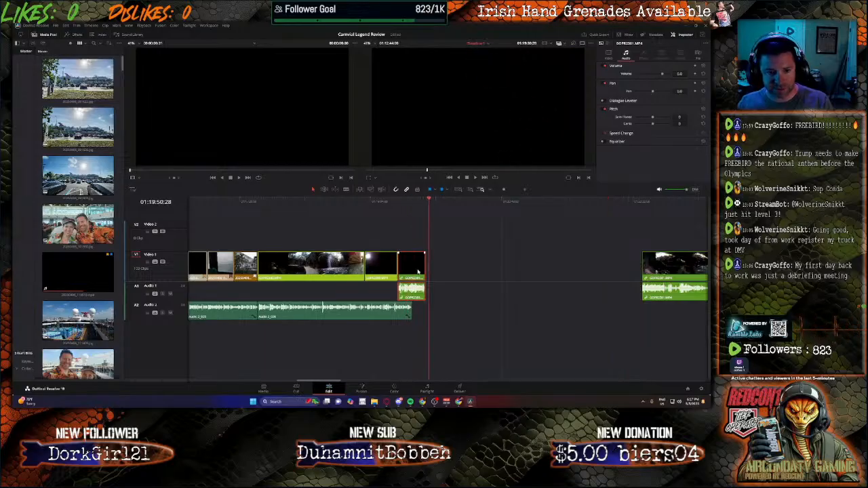
{"action": "key", "text": "BackSpace"}
Step: Close the following long cave clip up to the edited green clips and split it at 01:20:04:19
{"action": "left_click_drag", "start_coordinate": [658, 267], "coordinate": [420, 273]}
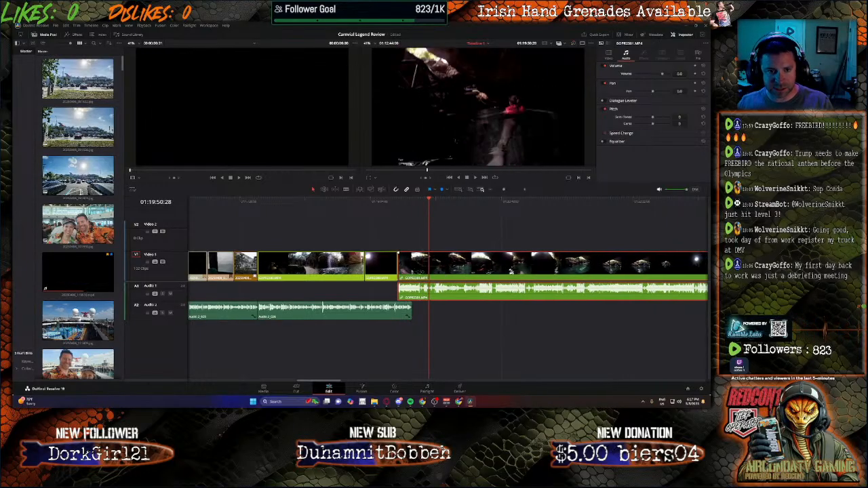
{"action": "left_click", "coordinate": [403, 205]}
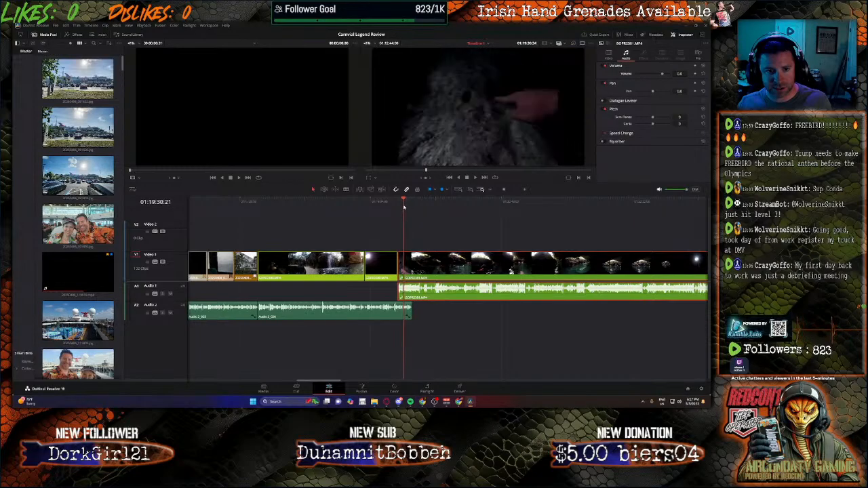
{"action": "left_click_drag", "start_coordinate": [404, 207], "coordinate": [446, 210]}
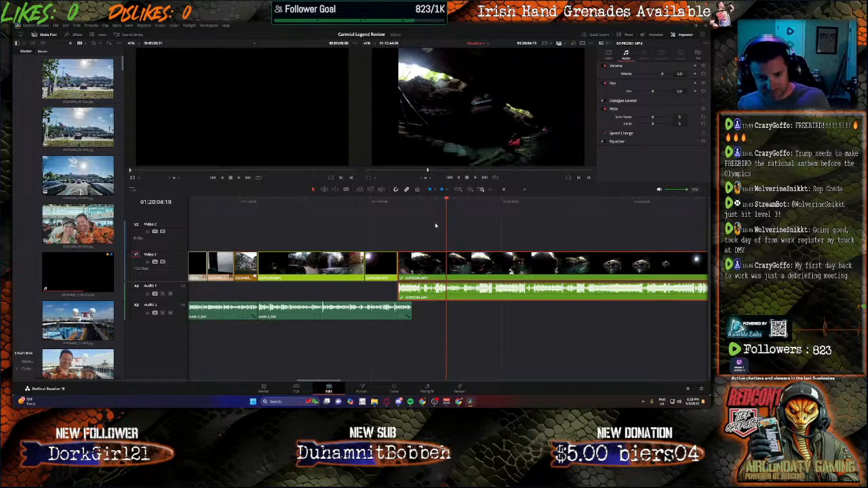
{"action": "key", "text": "b"}
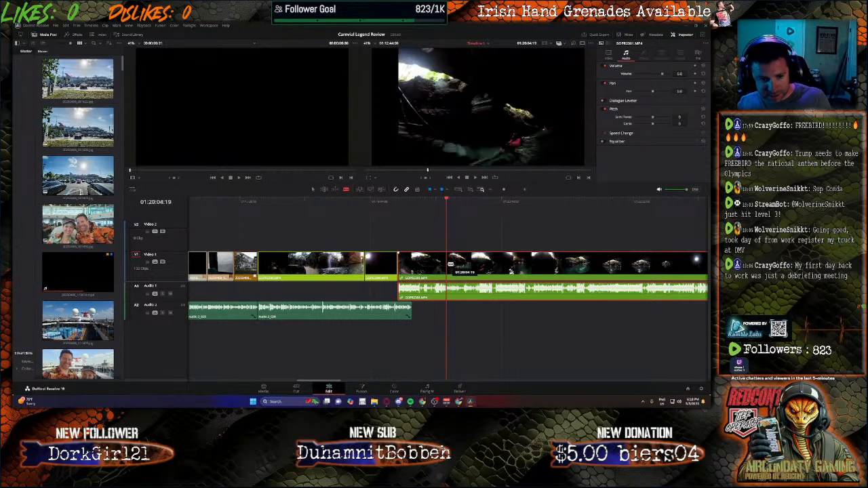
{"action": "left_click", "coordinate": [459, 265]}
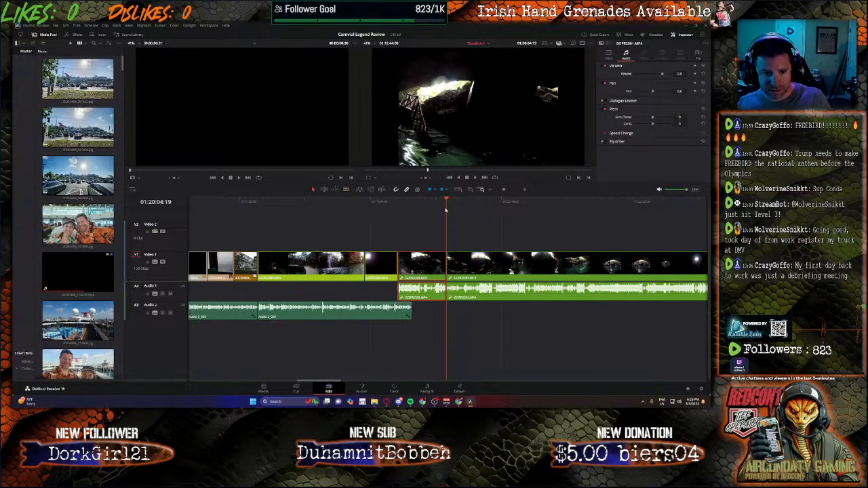
Step: Review the long cave footage after the split at 01:20:04:19 and delete that segment with its audio
{"action": "left_click", "coordinate": [613, 213]}
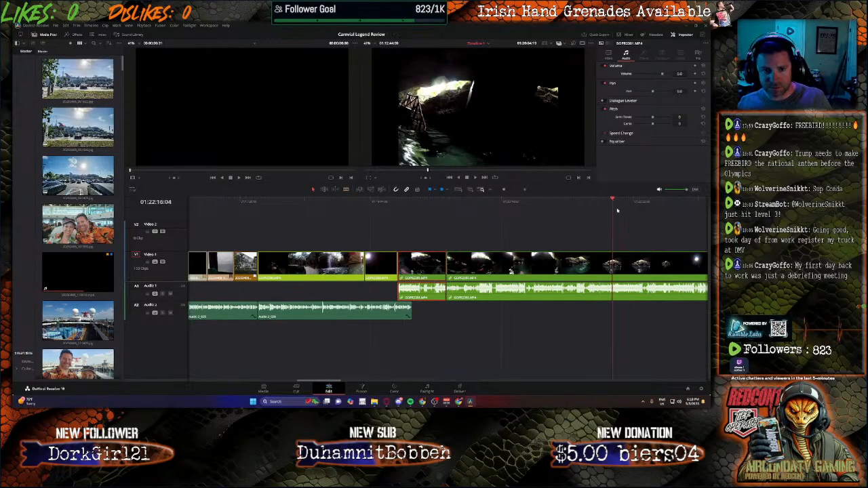
{"action": "left_click_drag", "start_coordinate": [324, 381], "coordinate": [333, 381]}
{"action": "left_click", "coordinate": [577, 271]}
{"action": "left_click", "coordinate": [582, 202]}
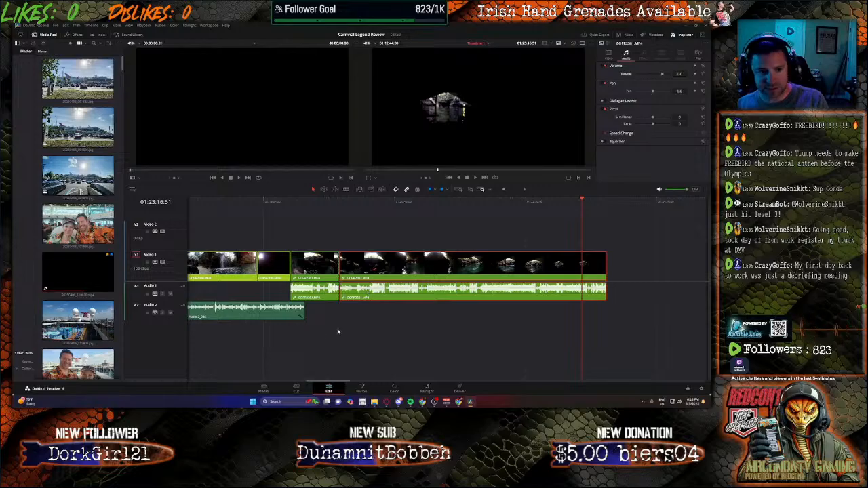
{"action": "key", "text": "BackSpace"}
Step: Unlink the remaining short cave segment from its audio and delete the original audio
{"action": "left_click", "coordinate": [325, 266]}
{"action": "right_click", "coordinate": [336, 263]}
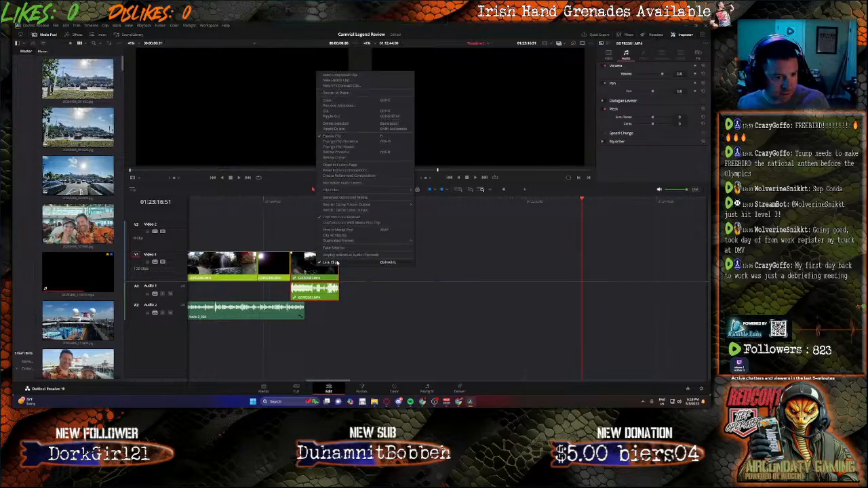
{"action": "left_click", "coordinate": [334, 262]}
{"action": "key", "text": "BackSpace"}
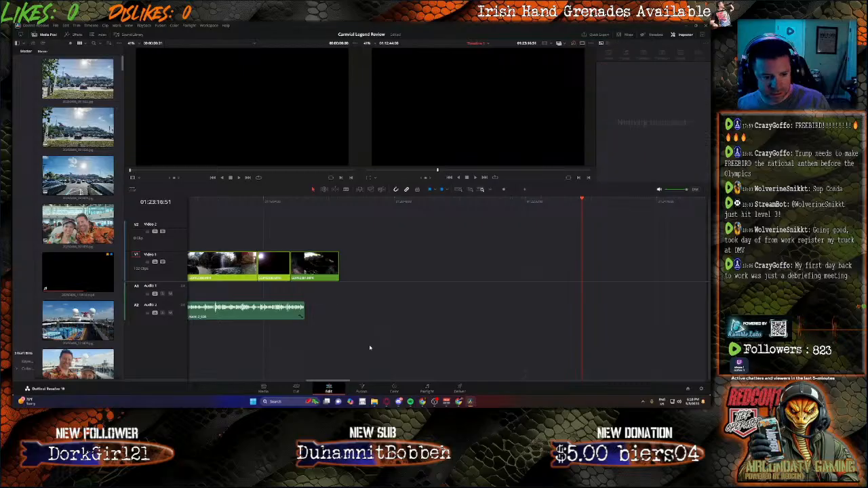
Step: Review the next teal-labelled clip, split it at 01:28:19:57, and delete all the dark footage before the split with its audio
{"action": "left_click_drag", "start_coordinate": [344, 382], "coordinate": [380, 377]}
{"action": "left_click_drag", "start_coordinate": [426, 202], "coordinate": [537, 202]}
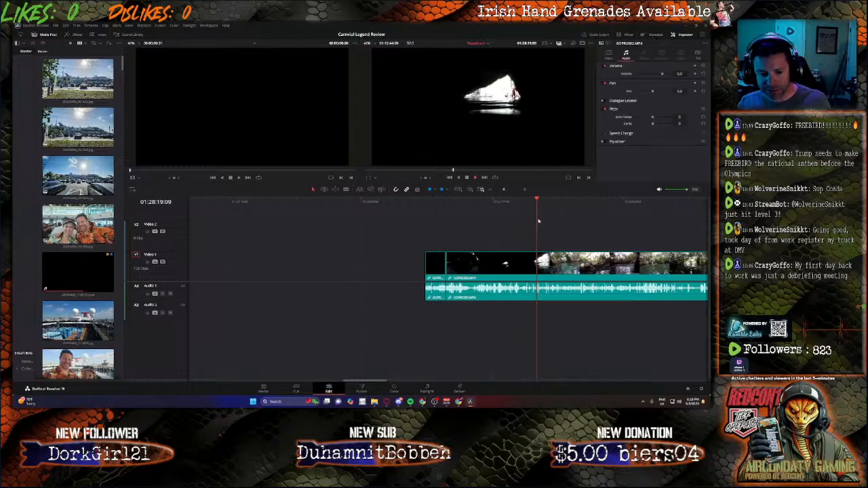
{"action": "key", "text": "space"}
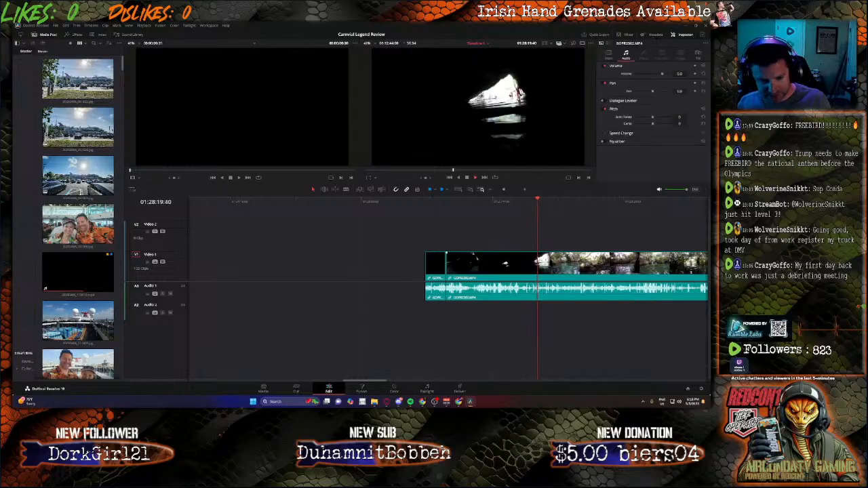
{"action": "left_click", "coordinate": [540, 274]}
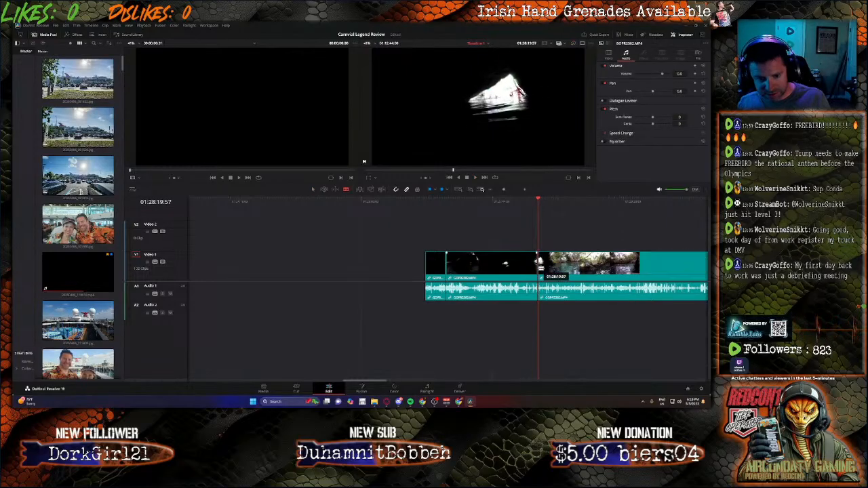
{"action": "key", "text": "a"}
{"action": "key", "text": "BackSpace"}
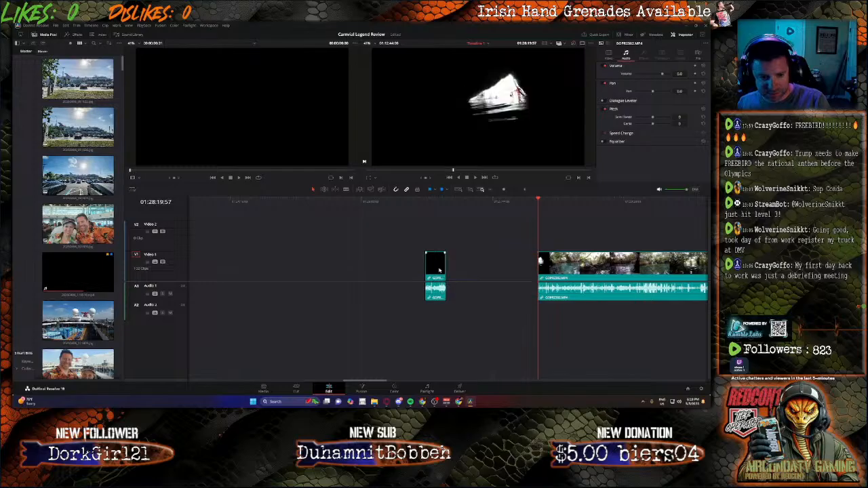
{"action": "left_click", "coordinate": [437, 268]}
{"action": "key", "text": "BackSpace"}
Step: Unlink and delete the river clip's original audio, and move the clip up against the edited green cave clips
{"action": "right_click", "coordinate": [562, 261]}
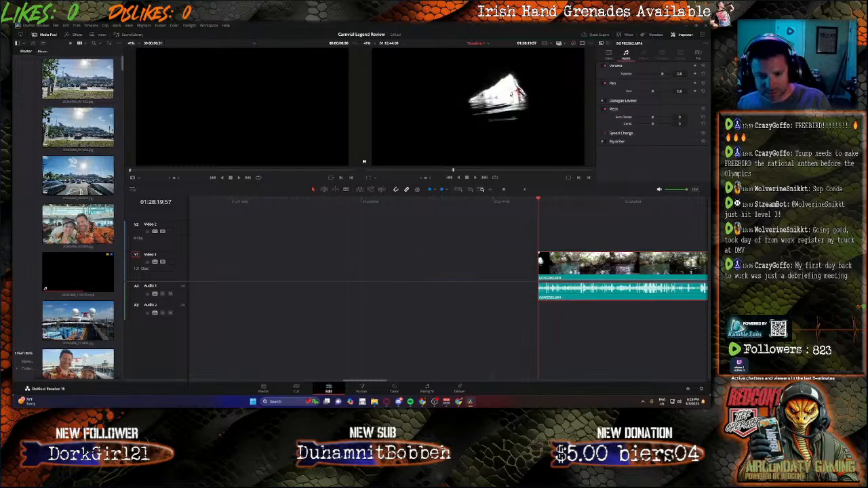
{"action": "left_click", "coordinate": [570, 255]}
{"action": "key", "text": "BackSpace"}
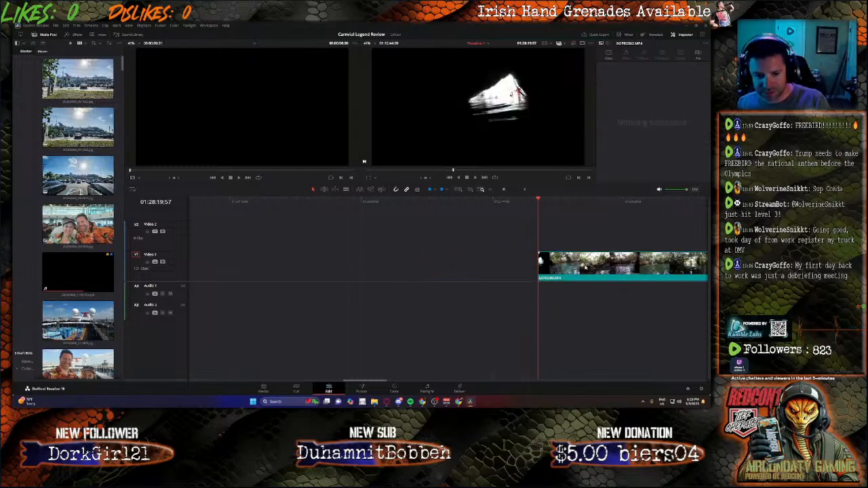
{"action": "left_click_drag", "start_coordinate": [570, 265], "coordinate": [261, 266]}
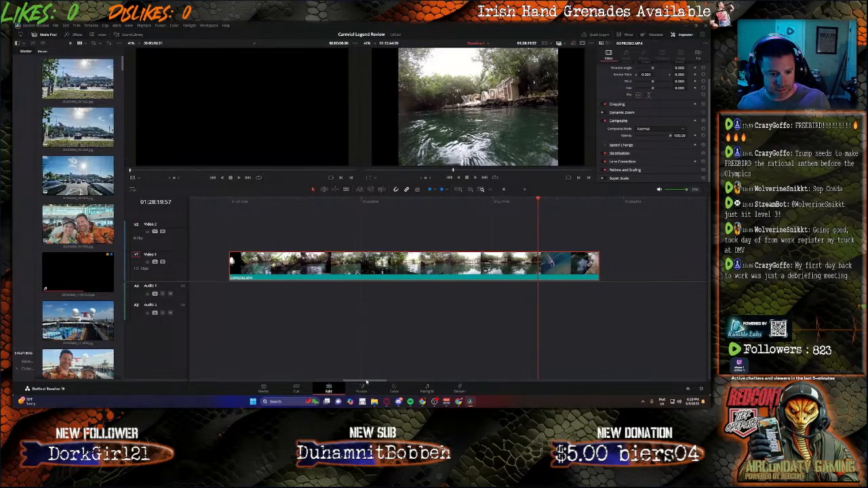
{"action": "left_click_drag", "start_coordinate": [367, 381], "coordinate": [331, 381]}
{"action": "left_click_drag", "start_coordinate": [669, 266], "coordinate": [354, 288]}
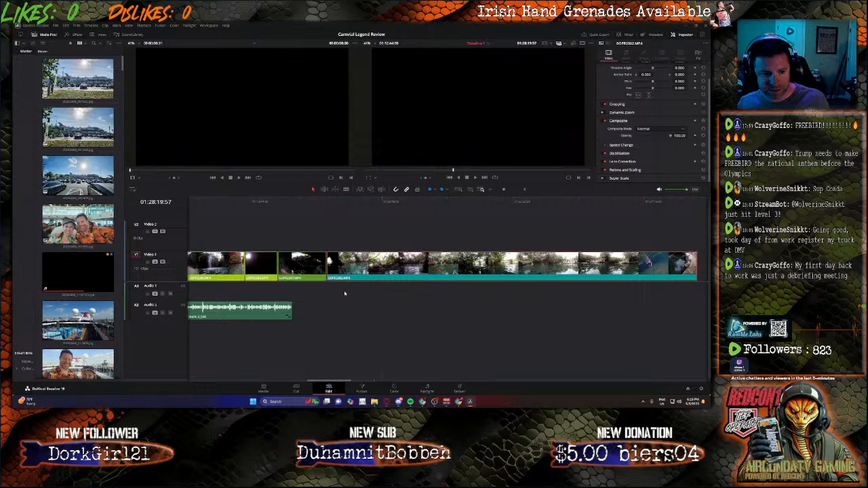
Step: Split the river clip at 01:21:10:44 and 01:23:00:25 and delete the section between the cuts
{"action": "left_click_drag", "start_coordinate": [347, 212], "coordinate": [410, 210]}
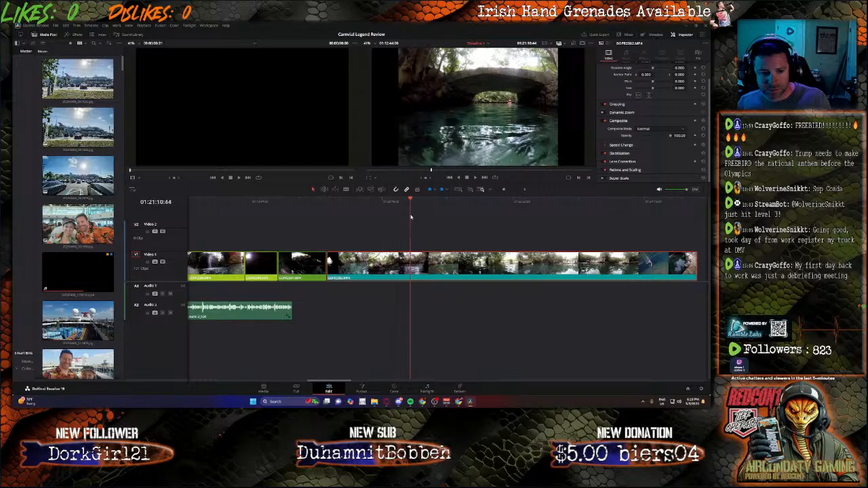
{"action": "key", "text": "b"}
{"action": "left_click", "coordinate": [411, 264]}
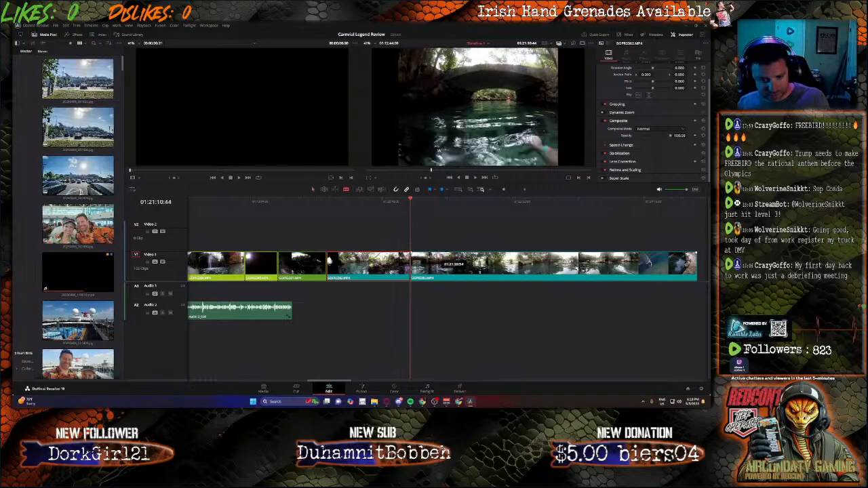
{"action": "left_click_drag", "start_coordinate": [462, 205], "coordinate": [549, 220]}
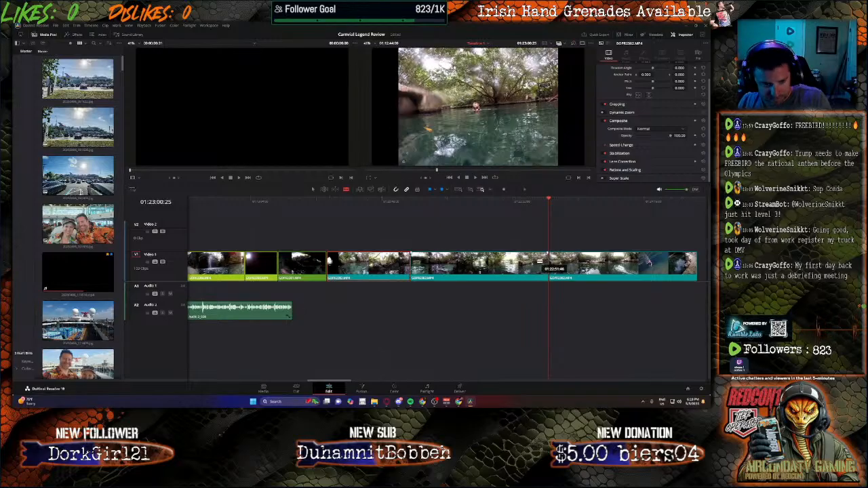
{"action": "key", "text": "a"}
{"action": "key", "text": "BackSpace"}
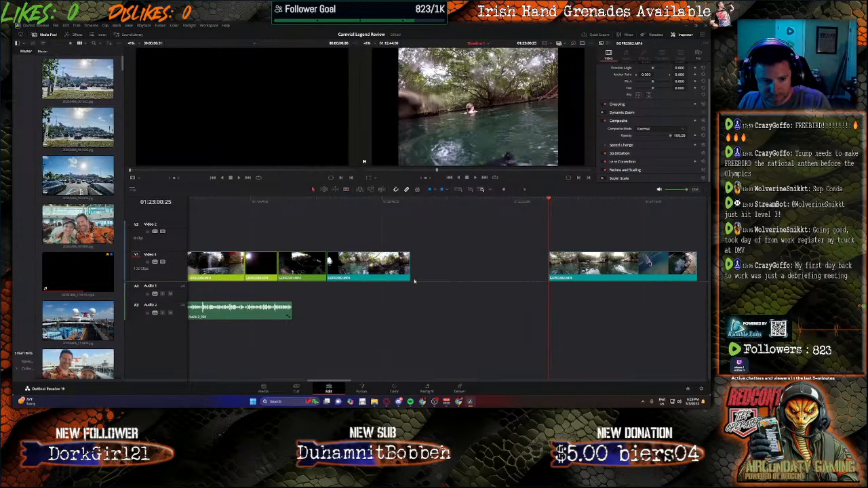
{"action": "left_click", "coordinate": [387, 270]}
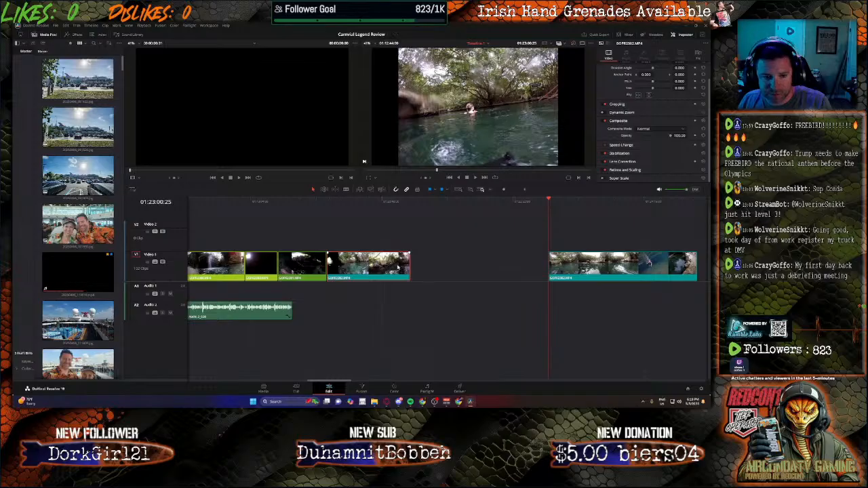
{"action": "key", "text": "BackSpace"}
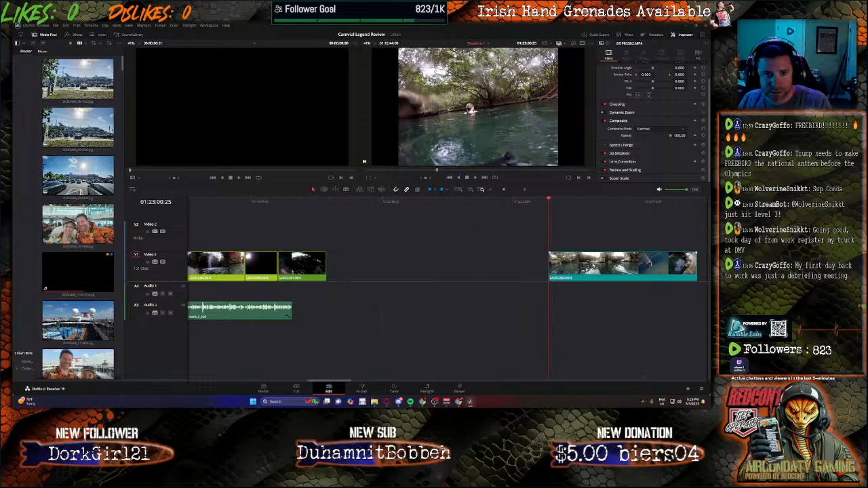
{"action": "key", "text": "ctrl+z"}
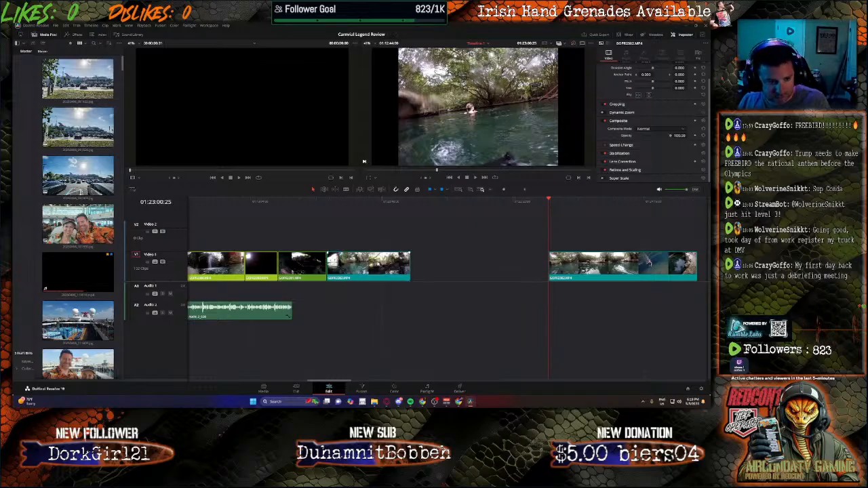
Step: Close the second river segment up to the first and cut off its end from 01:22:40:44 onward
{"action": "left_click_drag", "start_coordinate": [332, 203], "coordinate": [410, 211]}
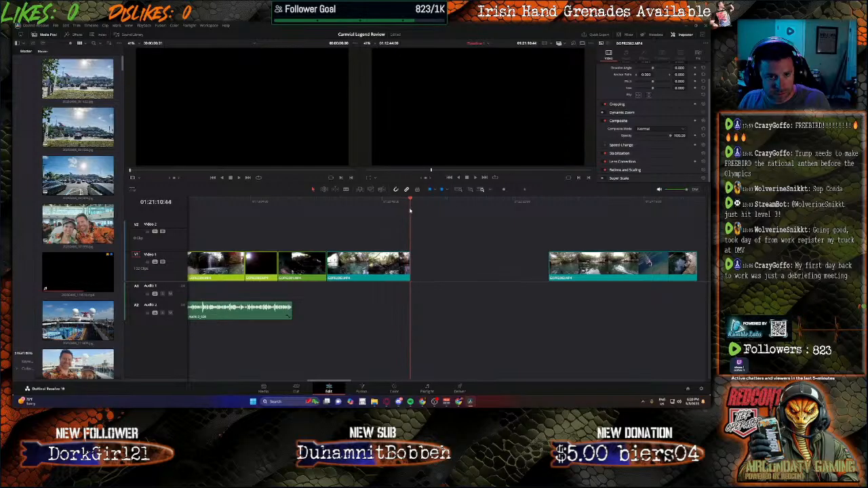
{"action": "left_click_drag", "start_coordinate": [606, 277], "coordinate": [467, 278]}
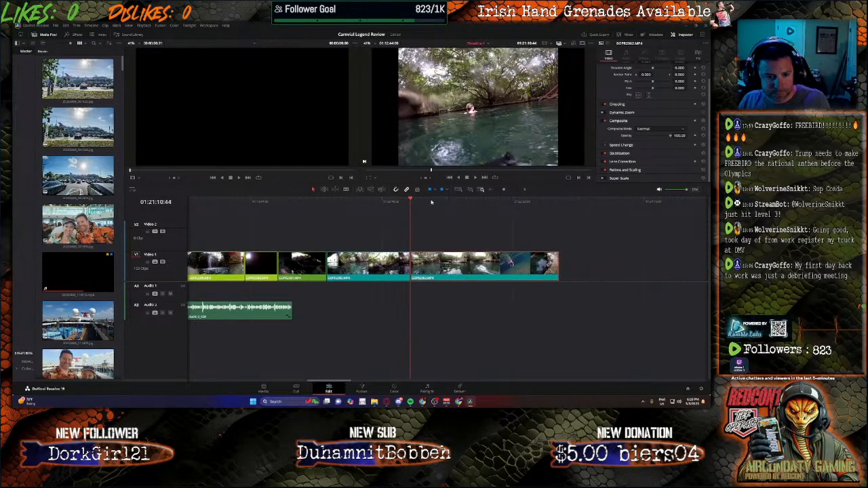
{"action": "left_click_drag", "start_coordinate": [431, 201], "coordinate": [524, 208]}
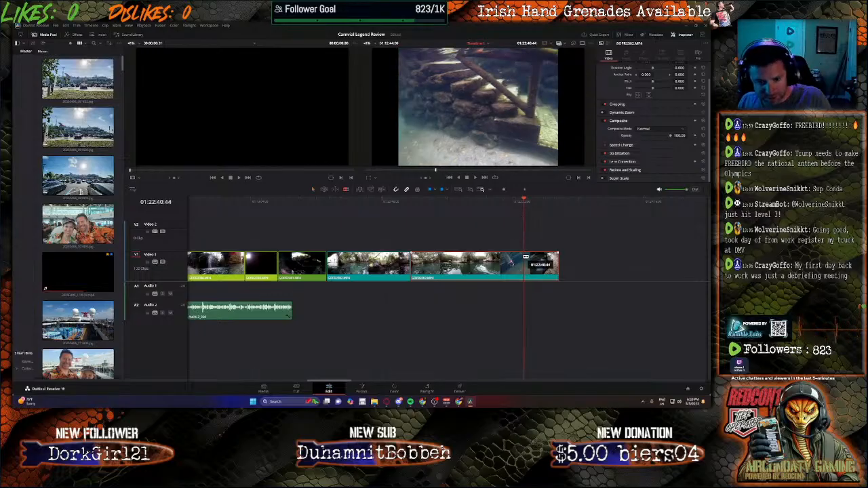
{"action": "left_click", "coordinate": [524, 262]}
{"action": "key", "text": "a"}
{"action": "left_click", "coordinate": [537, 274]}
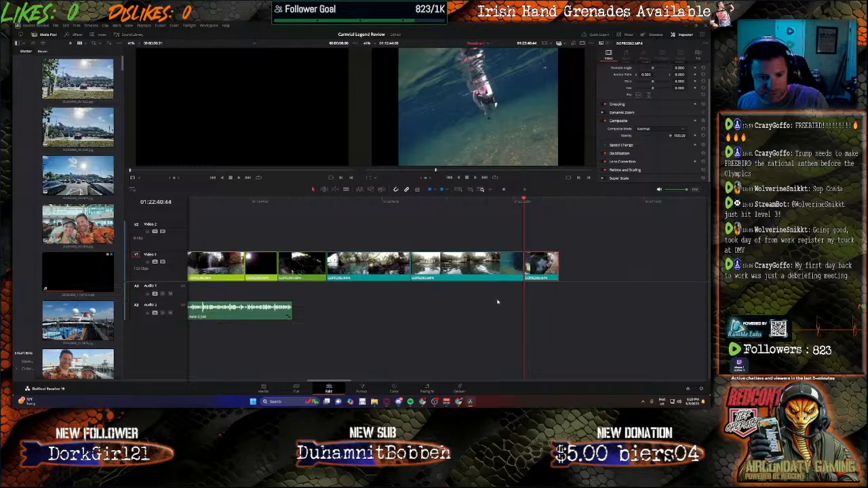
{"action": "key", "text": "Delete"}
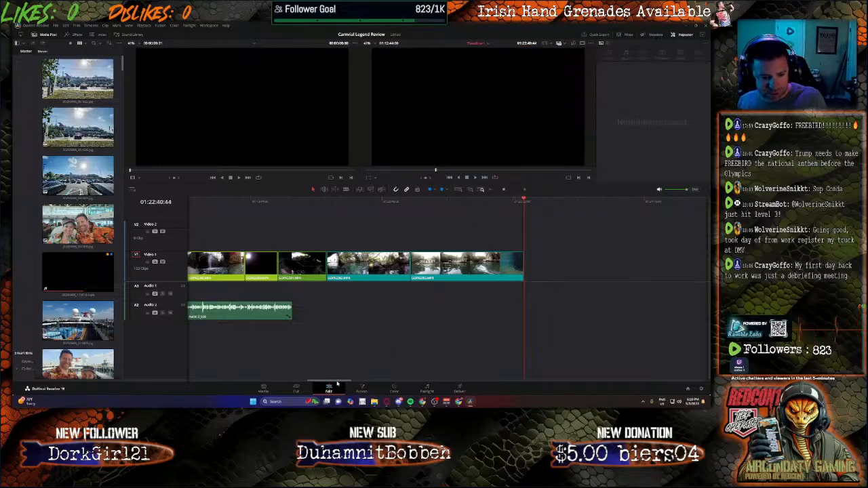
Step: Select all the clips after the river footage and close them up to its end at 01:22:40:44
{"action": "left_click_drag", "start_coordinate": [337, 381], "coordinate": [411, 381]}
{"action": "left_click_drag", "start_coordinate": [445, 230], "coordinate": [709, 307]}
{"action": "left_click_drag", "start_coordinate": [667, 381], "coordinate": [375, 384]}
{"action": "left_click_drag", "start_coordinate": [613, 270], "coordinate": [294, 270]}
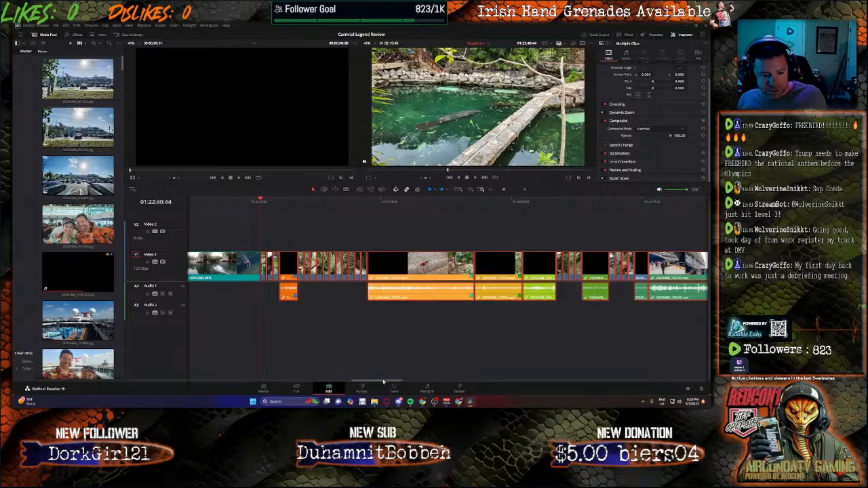
{"action": "left_click_drag", "start_coordinate": [384, 381], "coordinate": [663, 373]}
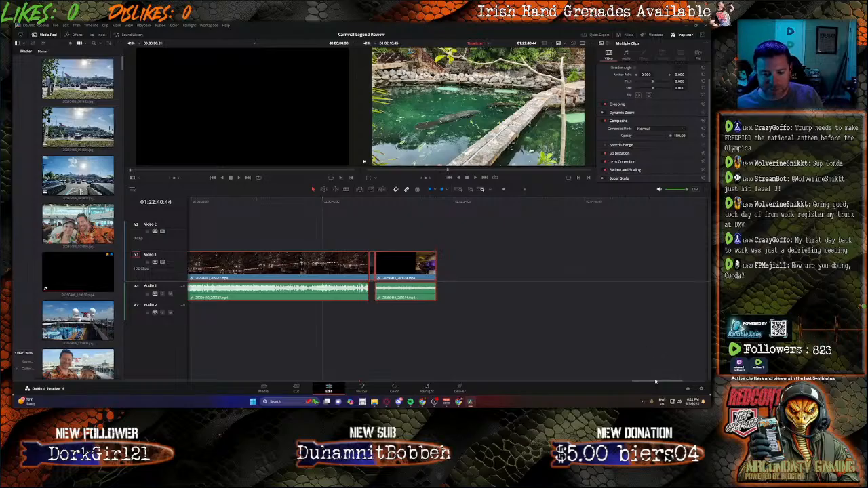
{"action": "left_click_drag", "start_coordinate": [653, 382], "coordinate": [342, 343]}
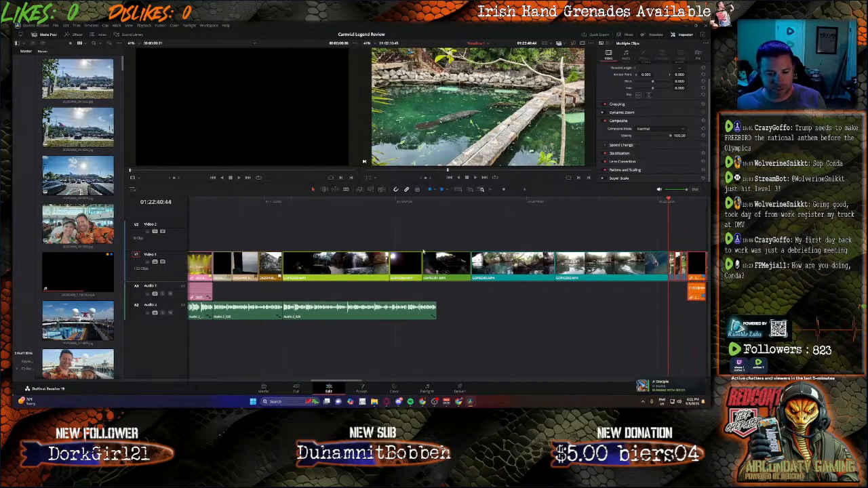
Step: Record new narration on the Audio 2 track from the end of the existing narration at 01:19:37:01 to 01:20:44:52
{"action": "left_click", "coordinate": [438, 201]}
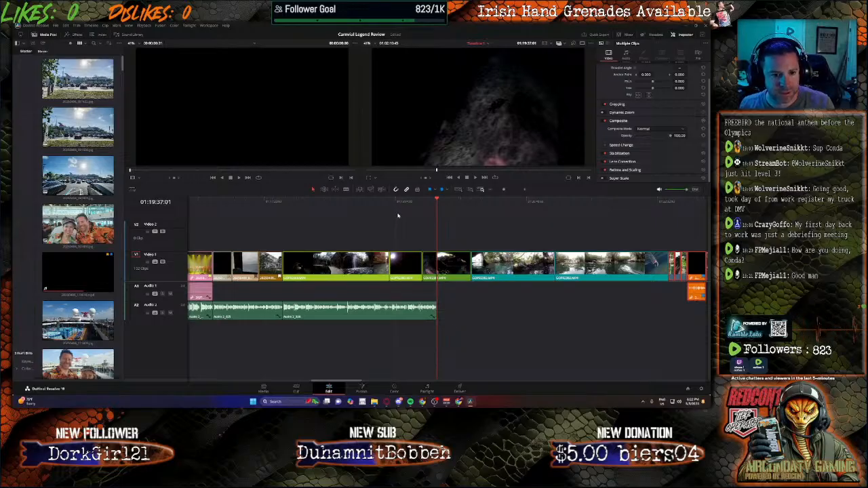
{"action": "left_click", "coordinate": [427, 388]}
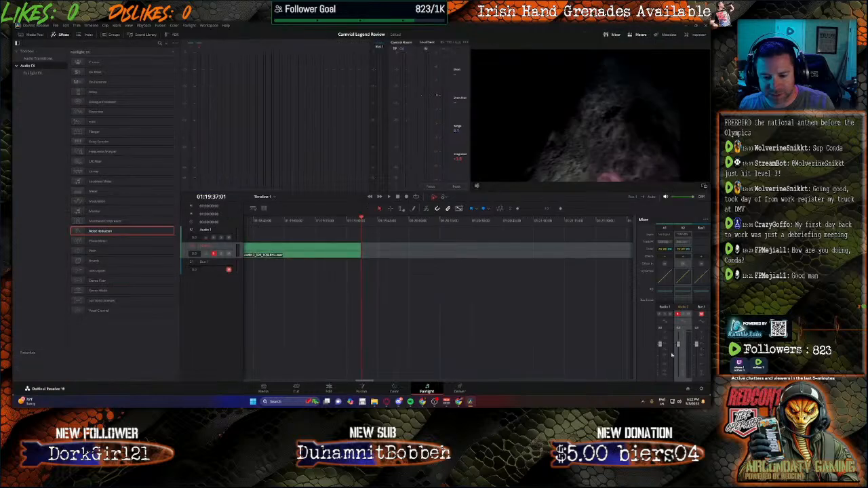
{"action": "left_click", "coordinate": [701, 316]}
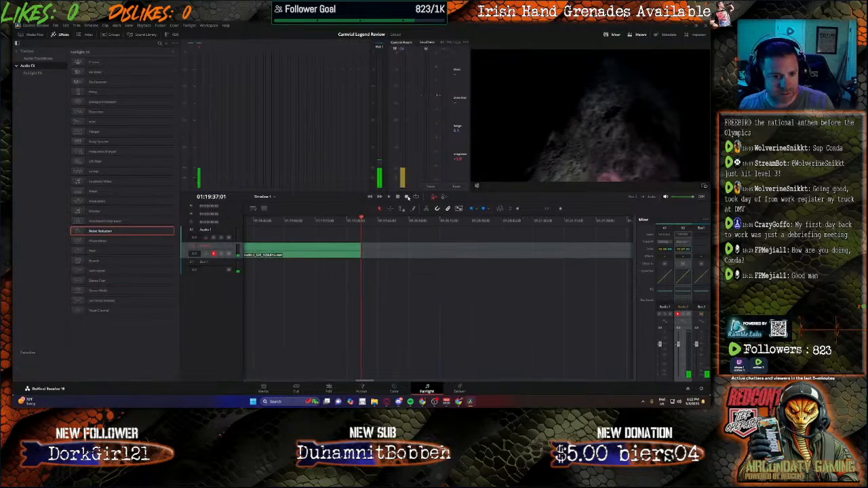
{"action": "left_click", "coordinate": [701, 316]}
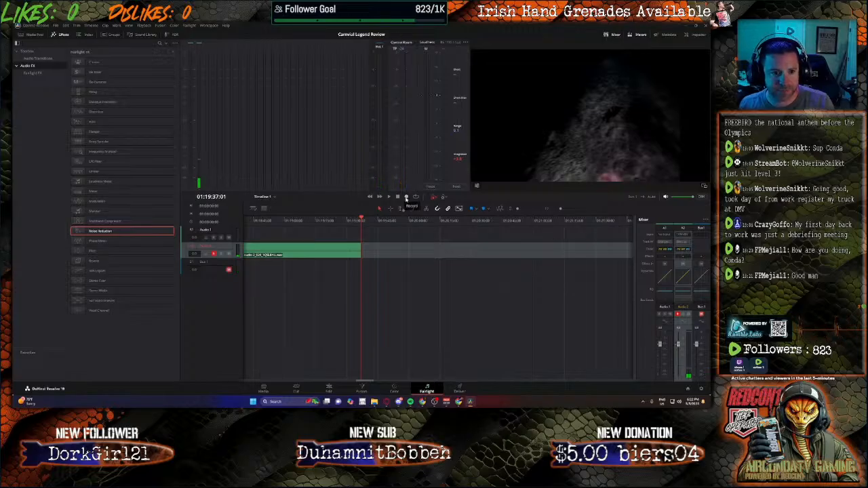
{"action": "left_click", "coordinate": [407, 198]}
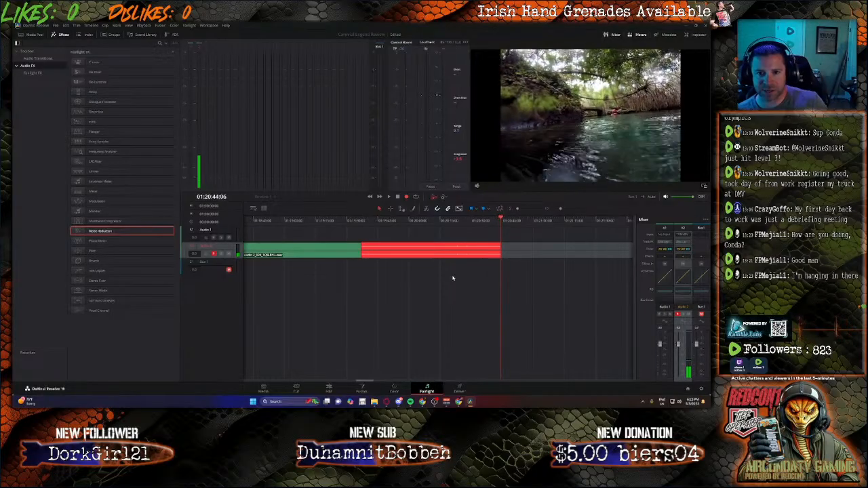
{"action": "key", "text": "space"}
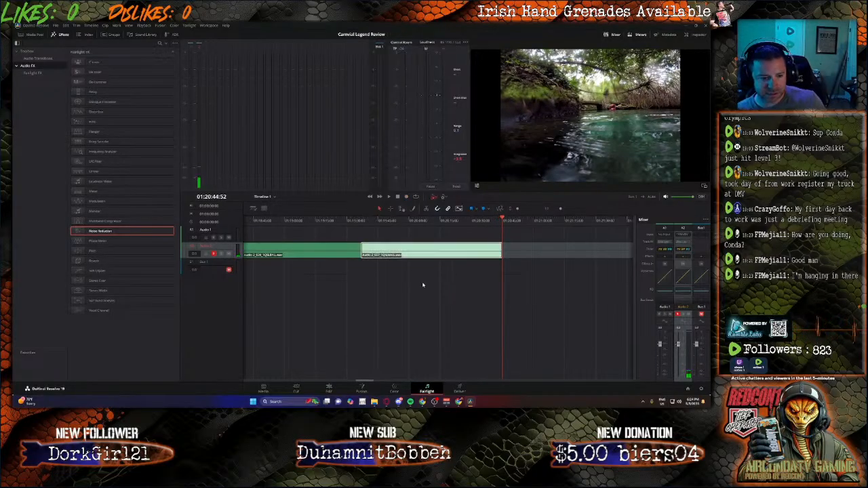
Step: Set the volume of the newest narration clip, ending at 01:20:44:52, to 15
{"action": "left_click", "coordinate": [329, 391]}
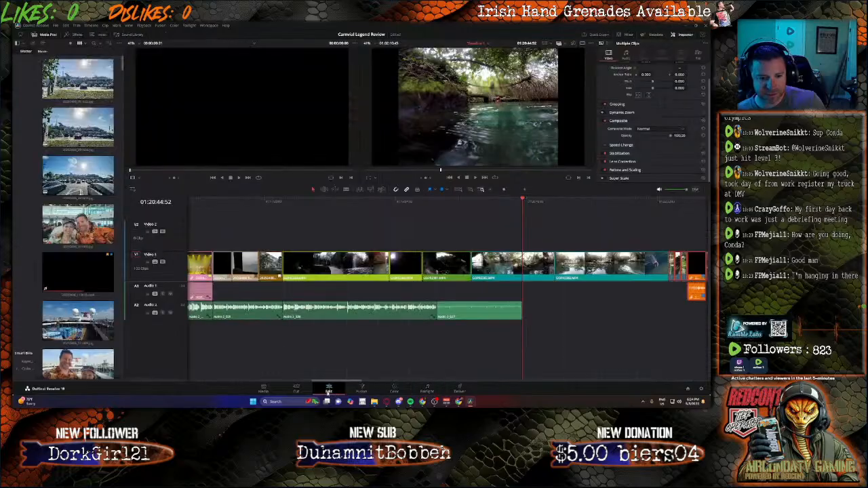
{"action": "left_click", "coordinate": [484, 314]}
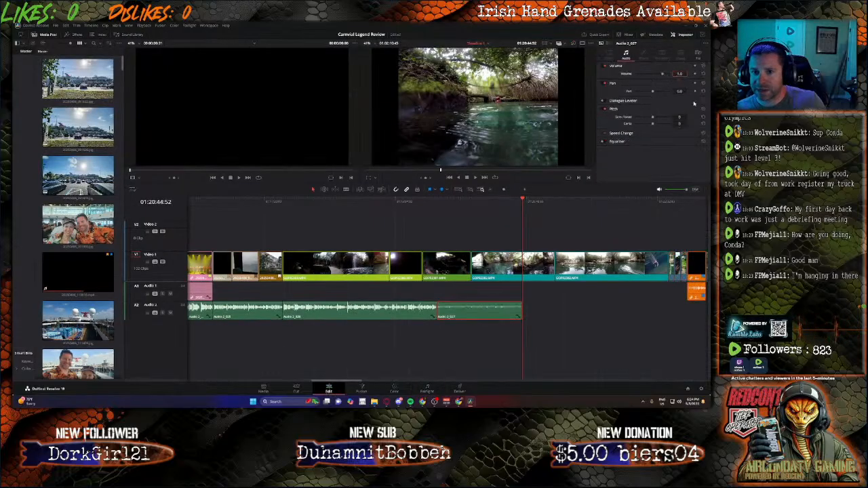
{"action": "type", "text": "12"}
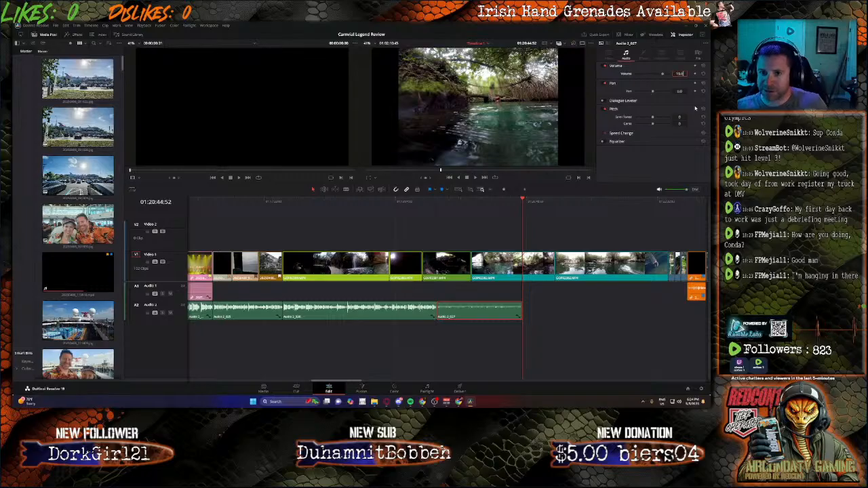
{"action": "key", "text": "Return"}
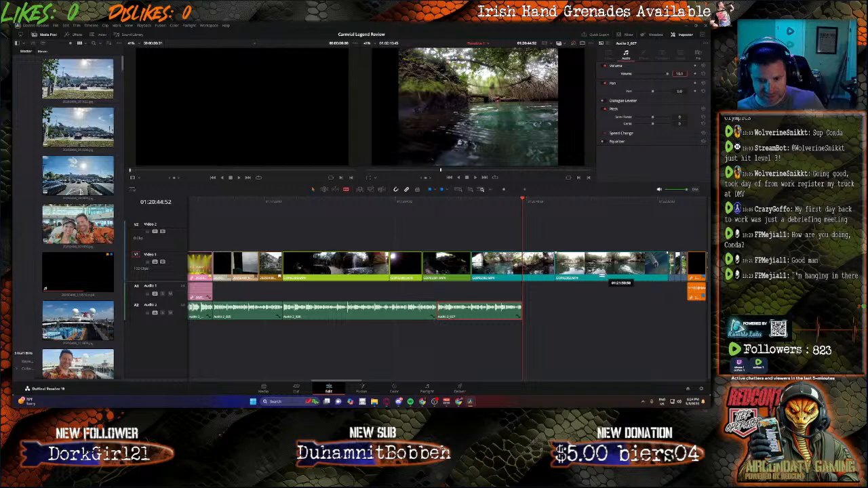
Step: Split the first river segment at 01:20:44:52 and delete the part between the narration's end and the next river segment
{"action": "key", "text": "b"}
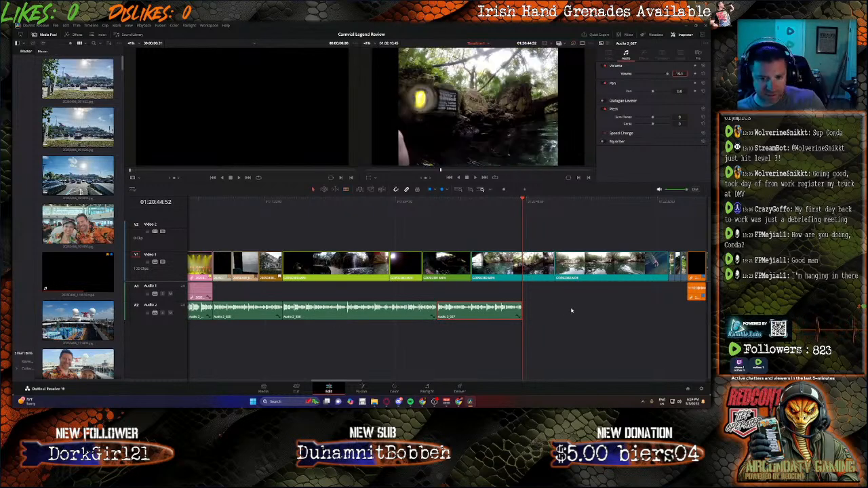
{"action": "left_click", "coordinate": [428, 391]}
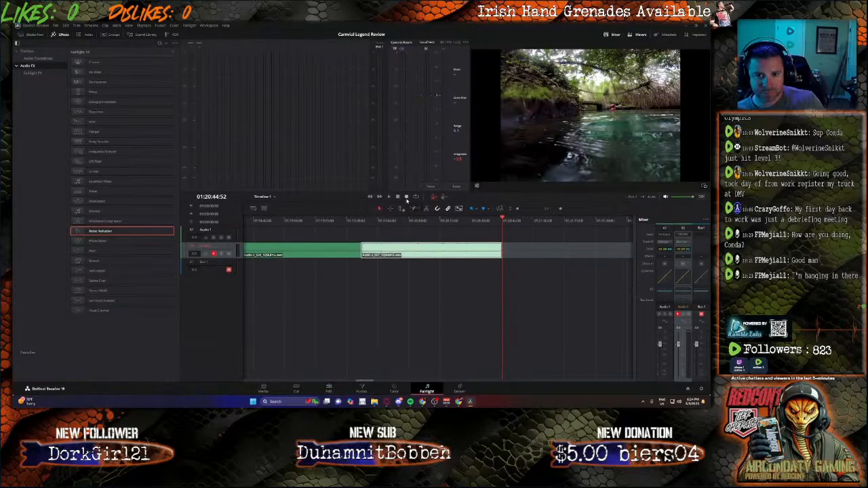
{"action": "left_click", "coordinate": [330, 391]}
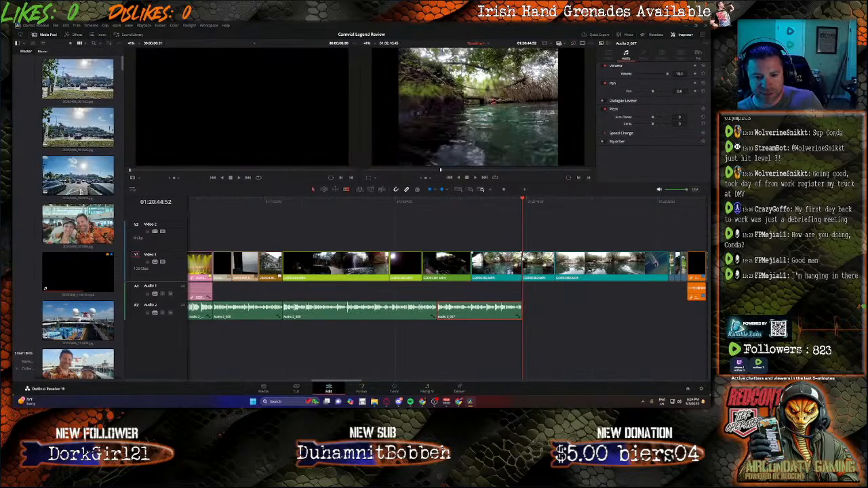
{"action": "left_click", "coordinate": [542, 266]}
{"action": "key", "text": "Delete"}
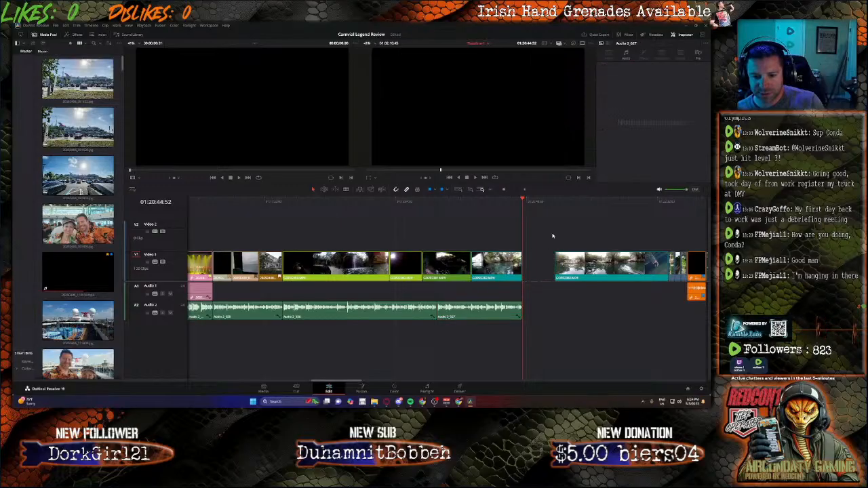
Step: Select all the clips after the deleted river section and close them up to the narration's end at 01:20:44:52
{"action": "left_click_drag", "start_coordinate": [552, 235], "coordinate": [706, 313]}
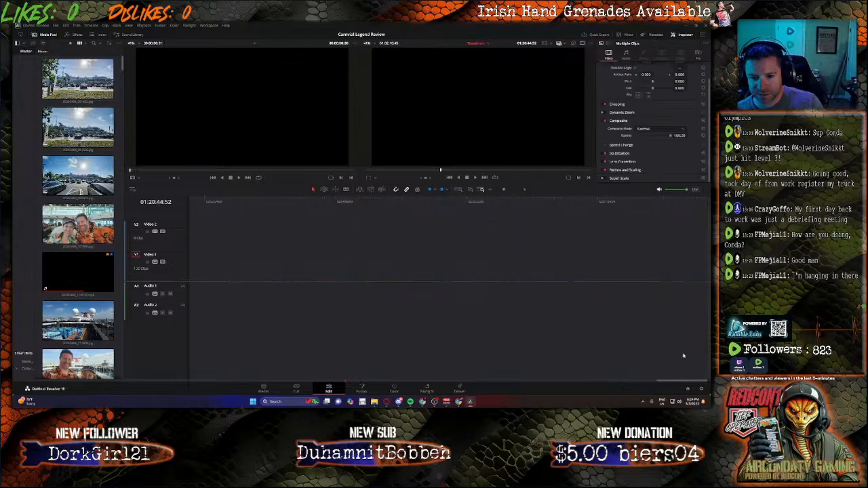
{"action": "left_click_drag", "start_coordinate": [680, 380], "coordinate": [344, 357]}
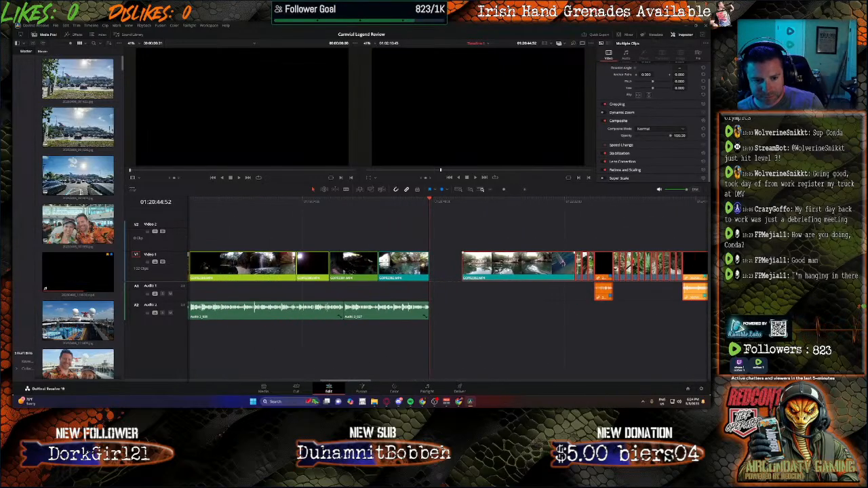
{"action": "left_click_drag", "start_coordinate": [511, 271], "coordinate": [478, 272]}
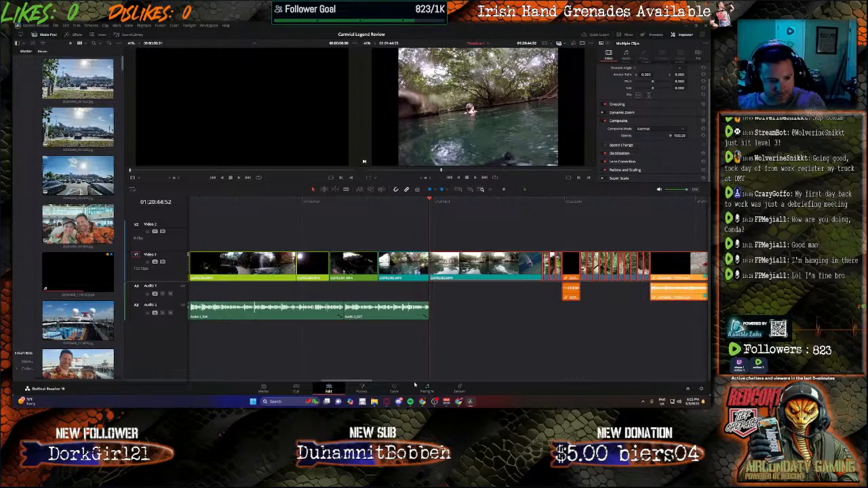
Step: Record new narration on the Audio 2 track from 01:20:44:52 to 01:22:45:00
{"action": "left_click_drag", "start_coordinate": [363, 384], "coordinate": [357, 383]}
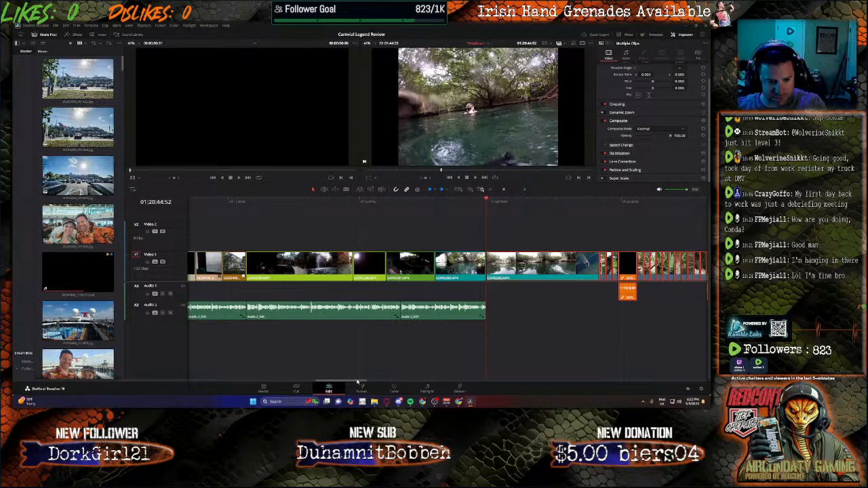
{"action": "left_click_drag", "start_coordinate": [358, 382], "coordinate": [359, 382]}
{"action": "left_click", "coordinate": [426, 388]}
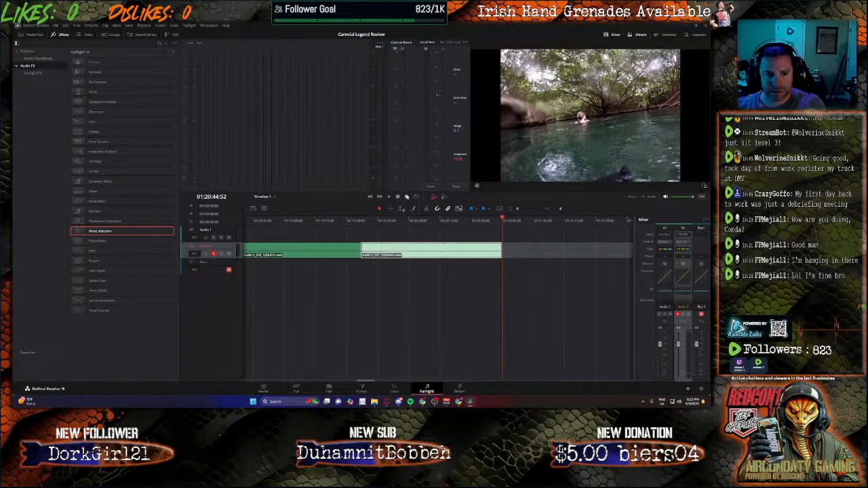
{"action": "left_click", "coordinate": [407, 197]}
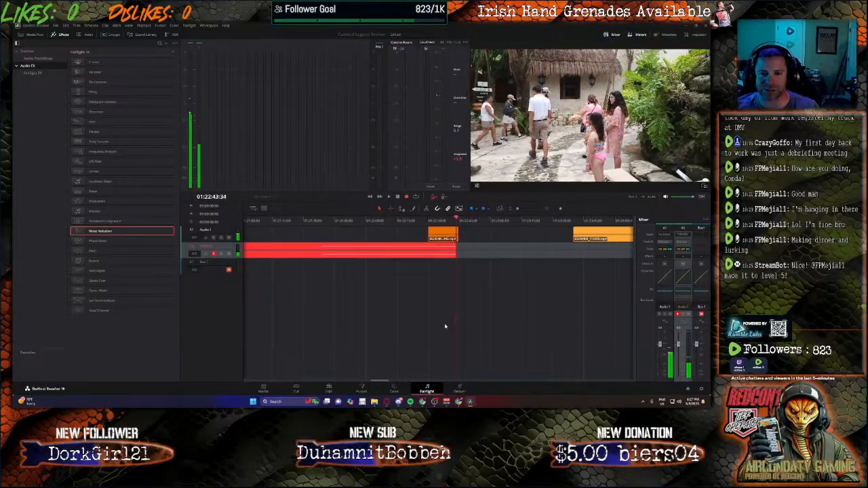
{"action": "key", "text": "space"}
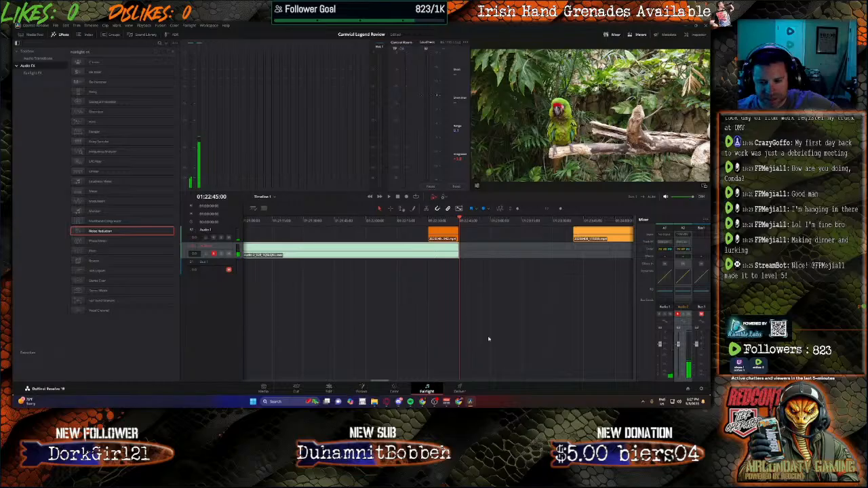
Step: Set the volume of the narration clip ending at 01:22:45:00 to 15
{"action": "left_click", "coordinate": [328, 391]}
{"action": "left_click", "coordinate": [502, 312]}
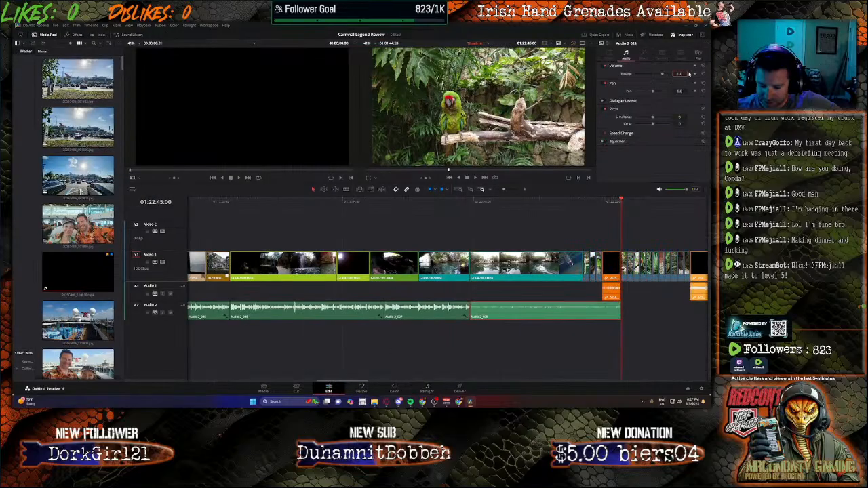
{"action": "type", "text": "15"}
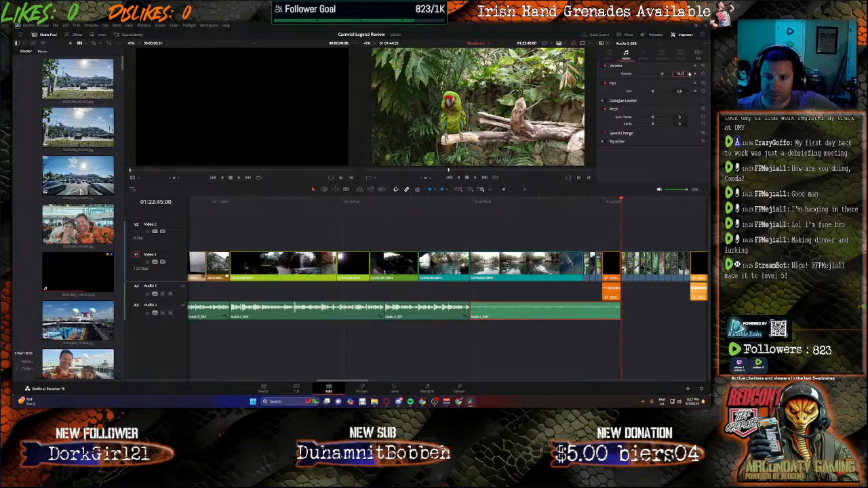
{"action": "key", "text": "Return"}
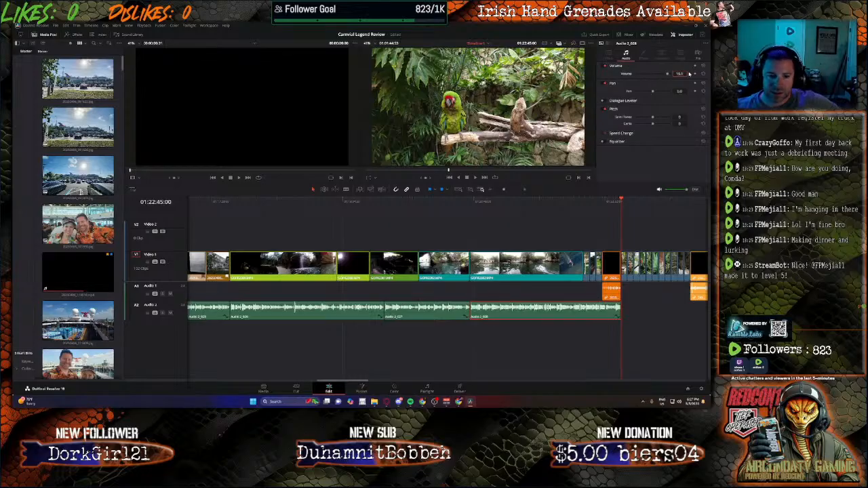
{"action": "left_click", "coordinate": [619, 233]}
{"action": "left_click_drag", "start_coordinate": [612, 235], "coordinate": [706, 307]}
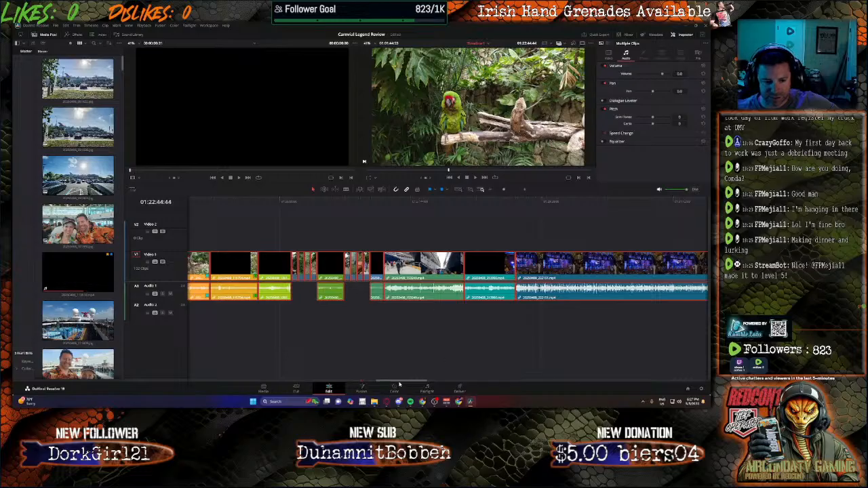
{"action": "left_click_drag", "start_coordinate": [399, 384], "coordinate": [359, 371]}
{"action": "left_click_drag", "start_coordinate": [480, 232], "coordinate": [709, 302]}
{"action": "left_click", "coordinate": [664, 380]}
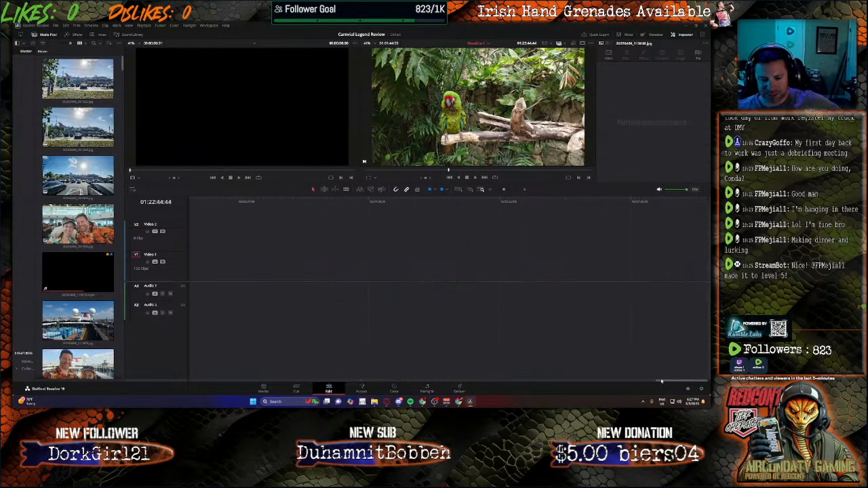
{"action": "left_click_drag", "start_coordinate": [663, 382], "coordinate": [335, 345]}
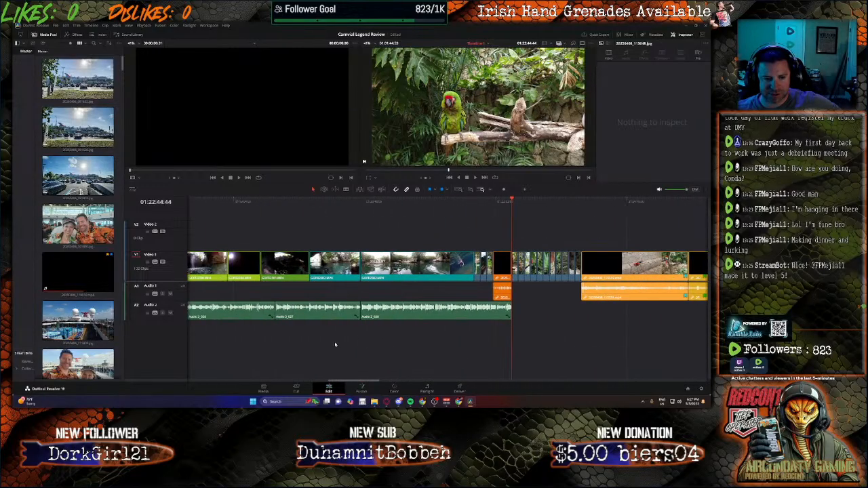
{"action": "left_click_drag", "start_coordinate": [543, 224], "coordinate": [492, 298]}
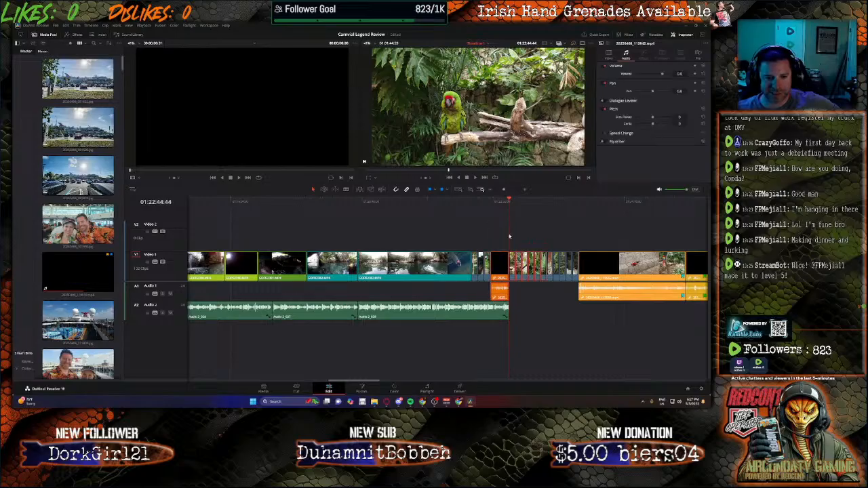
{"action": "left_click", "coordinate": [494, 232]}
Step: Select every clip from the short orange video clip after the river photos onward and shift them later to open a gap
{"action": "left_click_drag", "start_coordinate": [502, 234], "coordinate": [712, 292]}
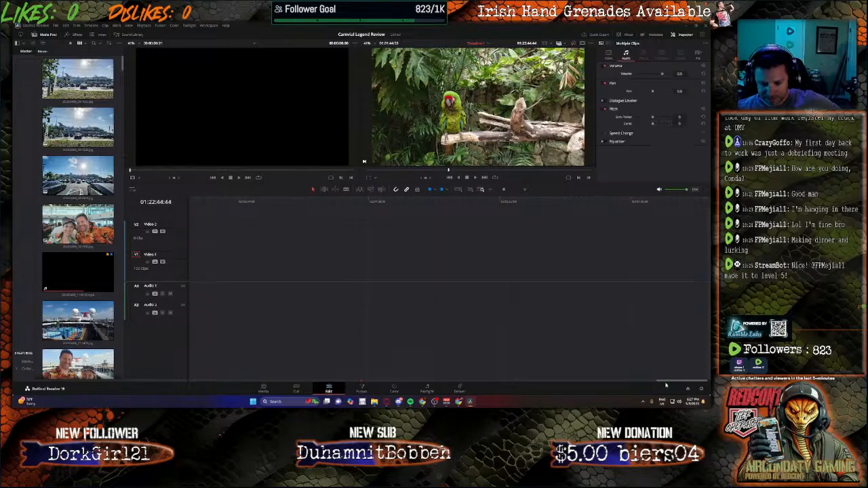
{"action": "left_click_drag", "start_coordinate": [666, 383], "coordinate": [350, 364]}
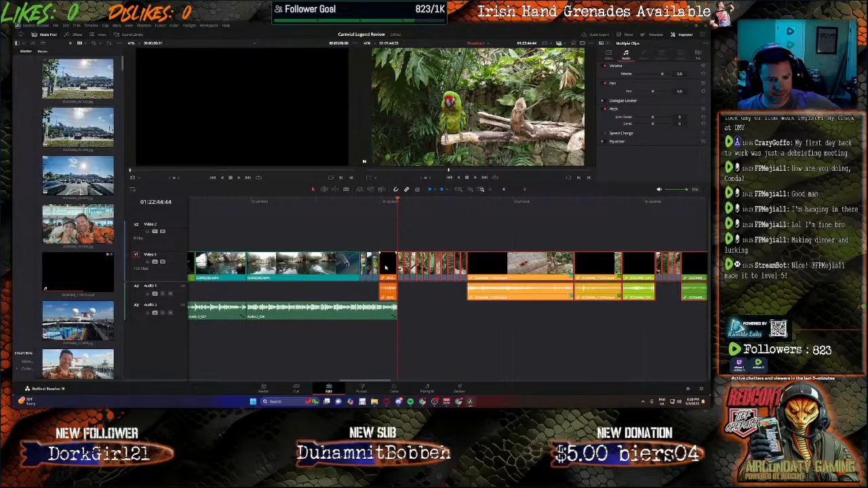
{"action": "left_click_drag", "start_coordinate": [387, 268], "coordinate": [476, 275]}
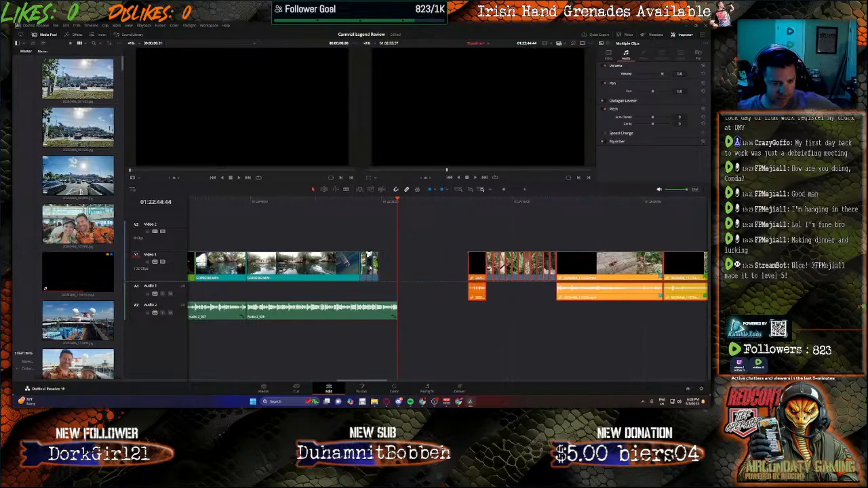
Step: Space out the photos after the river footage, moving the third to the narration's end at 01:22:44:44 and the second partway into the gap
{"action": "left_click_drag", "start_coordinate": [377, 267], "coordinate": [405, 272]}
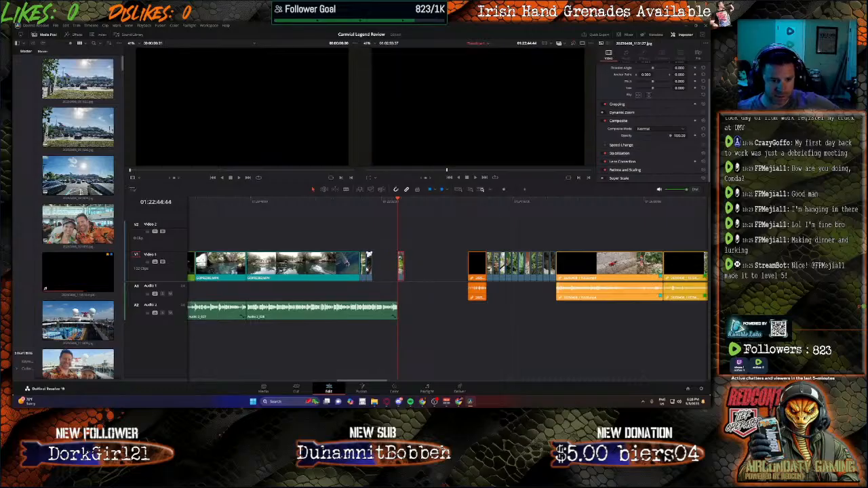
{"action": "left_click", "coordinate": [351, 201]}
{"action": "left_click", "coordinate": [422, 390]}
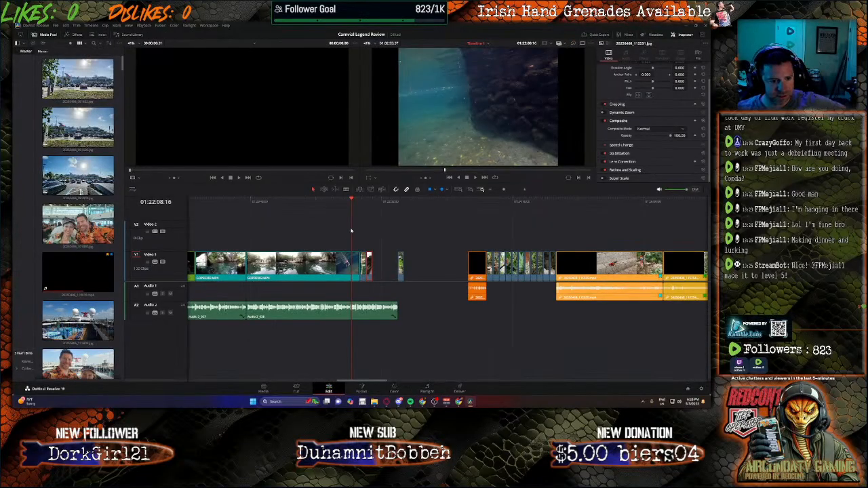
{"action": "left_click", "coordinate": [360, 200]}
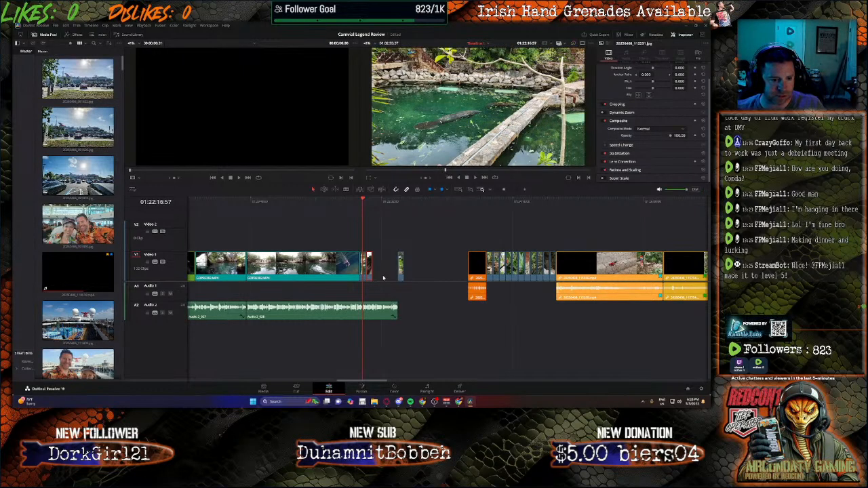
{"action": "left_click", "coordinate": [352, 202]}
{"action": "key", "text": "space"}
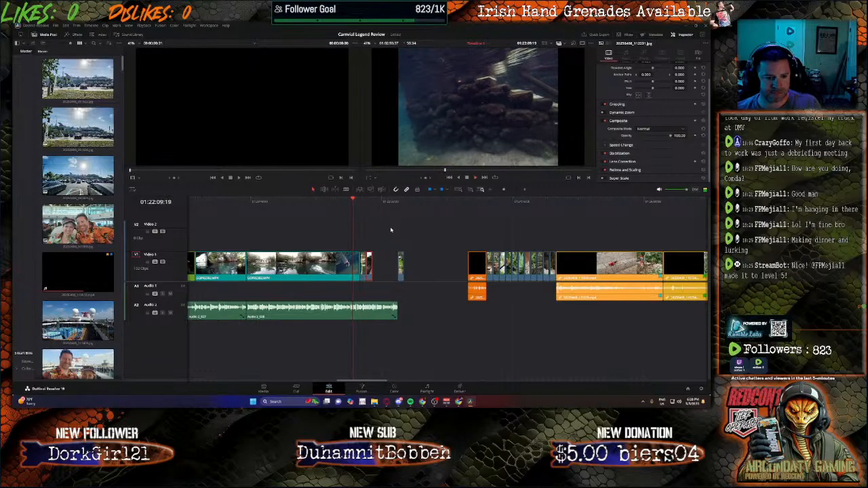
{"action": "left_click_drag", "start_coordinate": [370, 266], "coordinate": [381, 268]}
{"action": "left_click", "coordinate": [375, 271]}
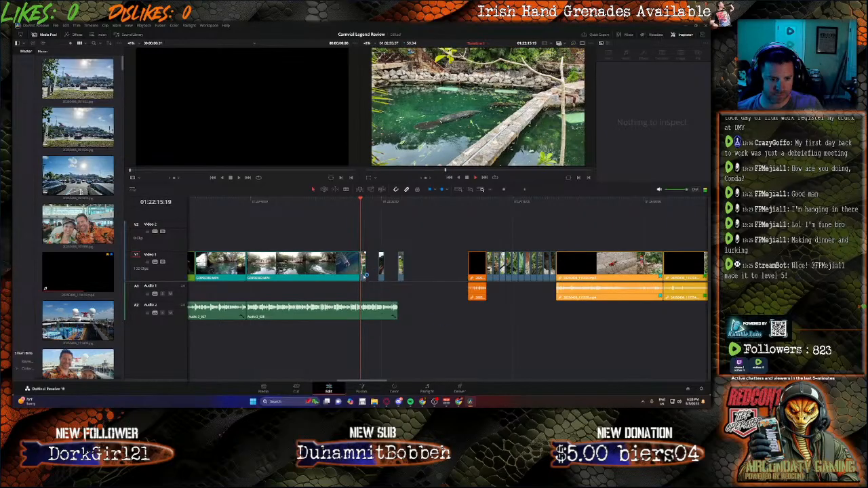
Step: Extend the first photo after the river footage up to the second one, and lengthen the second photo toward the third
{"action": "left_click", "coordinate": [364, 269]}
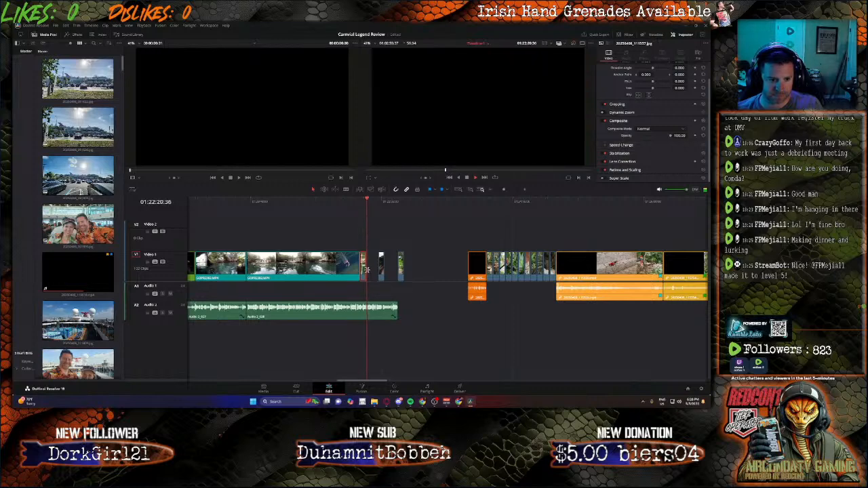
{"action": "left_click_drag", "start_coordinate": [367, 268], "coordinate": [373, 269]}
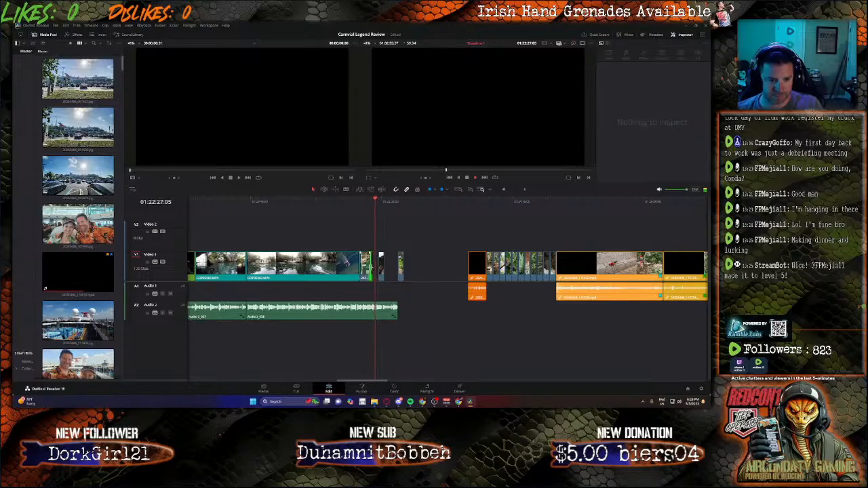
{"action": "left_click", "coordinate": [381, 256]}
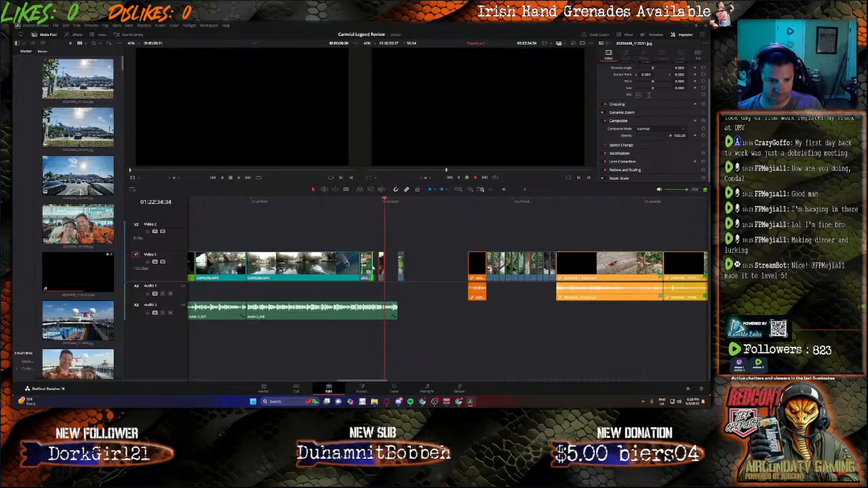
{"action": "left_click_drag", "start_coordinate": [373, 266], "coordinate": [380, 267]}
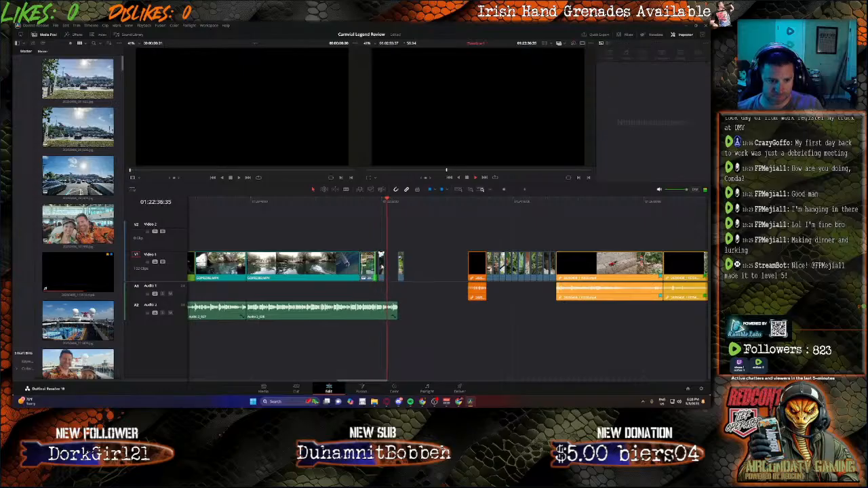
{"action": "left_click", "coordinate": [381, 263]}
{"action": "left_click_drag", "start_coordinate": [385, 265], "coordinate": [387, 265]}
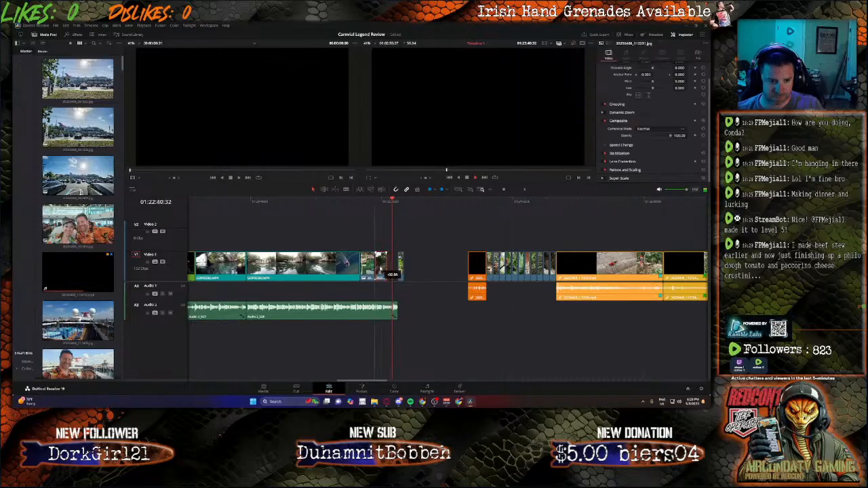
Step: Extend the second photo after the river footage up to the start of the third photo
{"action": "left_click", "coordinate": [372, 212]}
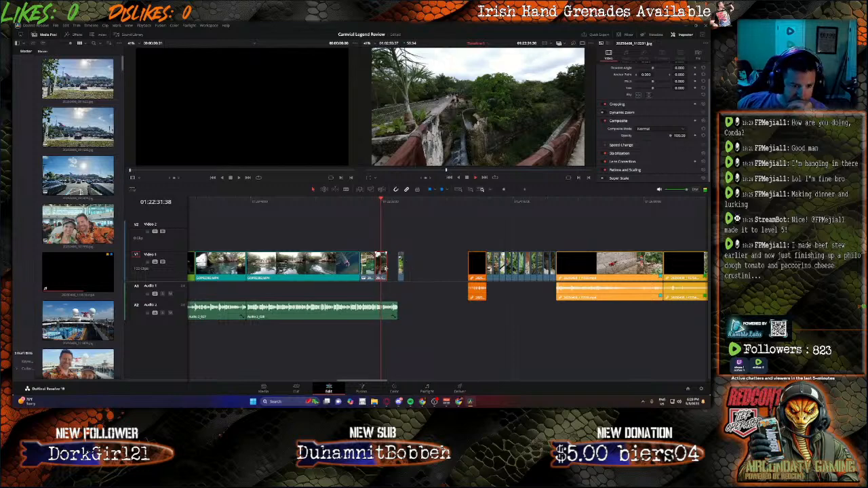
{"action": "left_click_drag", "start_coordinate": [388, 270], "coordinate": [400, 271]}
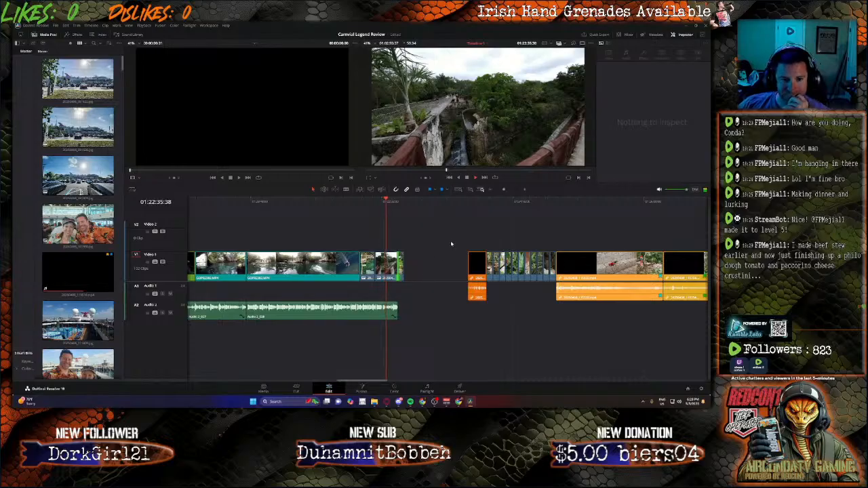
{"action": "key", "text": "Down"}
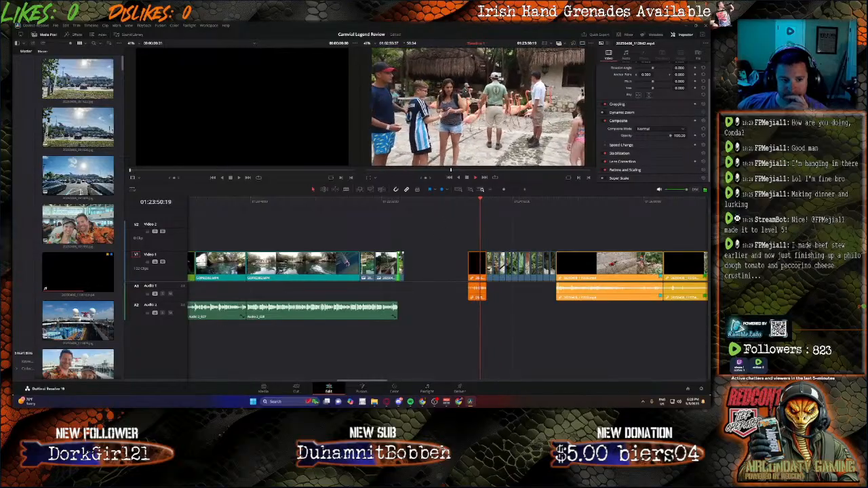
Step: Move the short flamingo video clip to the narration's end and place the third photo directly after it, parking the photo on Video 2 meanwhile
{"action": "left_click_drag", "start_coordinate": [400, 265], "coordinate": [426, 236]}
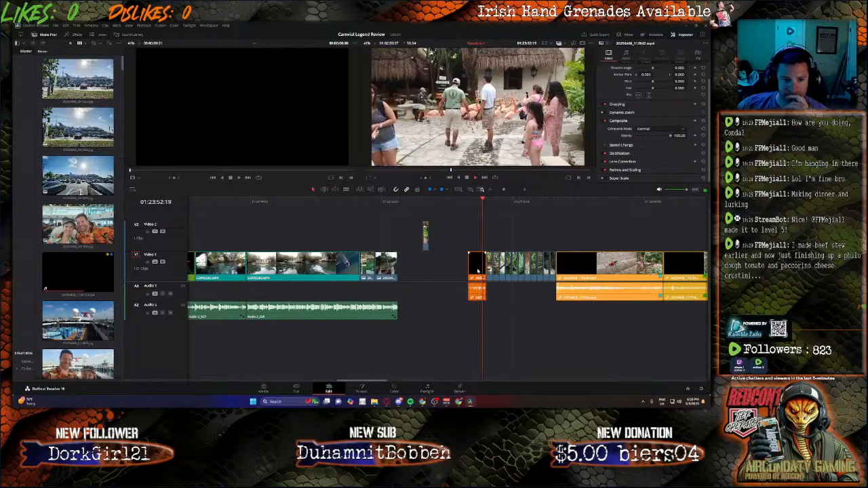
{"action": "left_click_drag", "start_coordinate": [476, 268], "coordinate": [399, 270]}
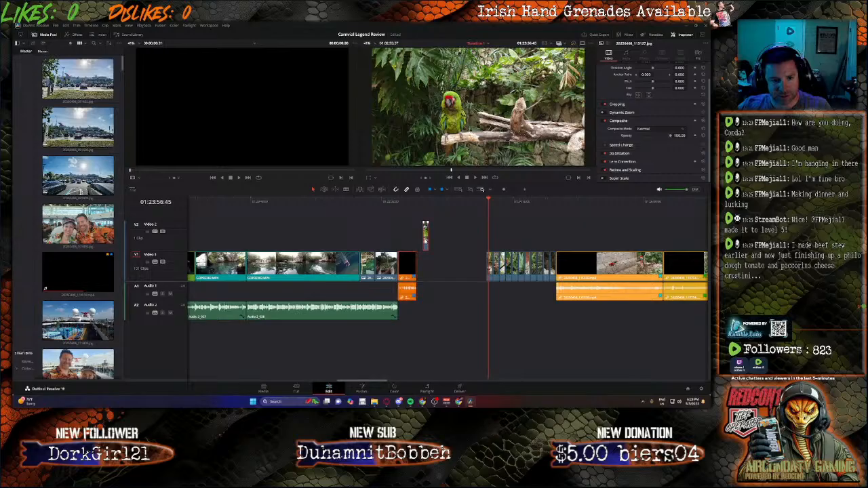
{"action": "left_click_drag", "start_coordinate": [425, 234], "coordinate": [430, 263]}
Step: Play the flamingo clip from the end of the existing narration to review what has to be narrated
{"action": "left_click", "coordinate": [398, 202]}
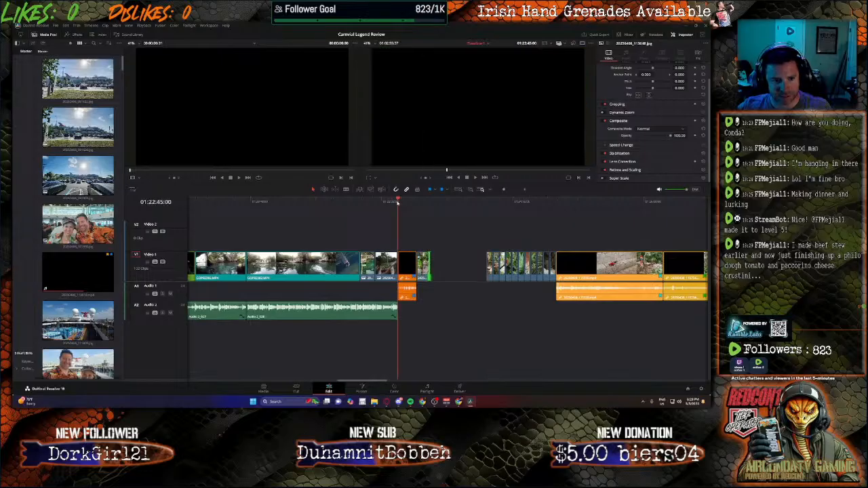
{"action": "key", "text": "space"}
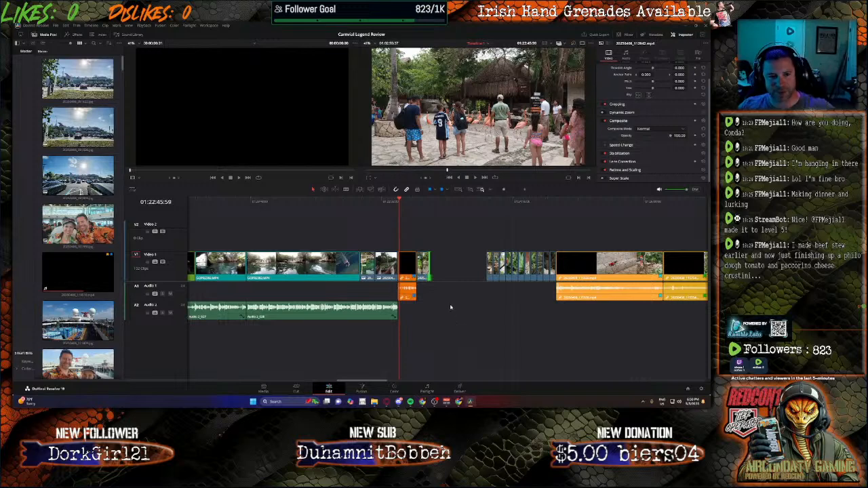
{"action": "left_click", "coordinate": [399, 199]}
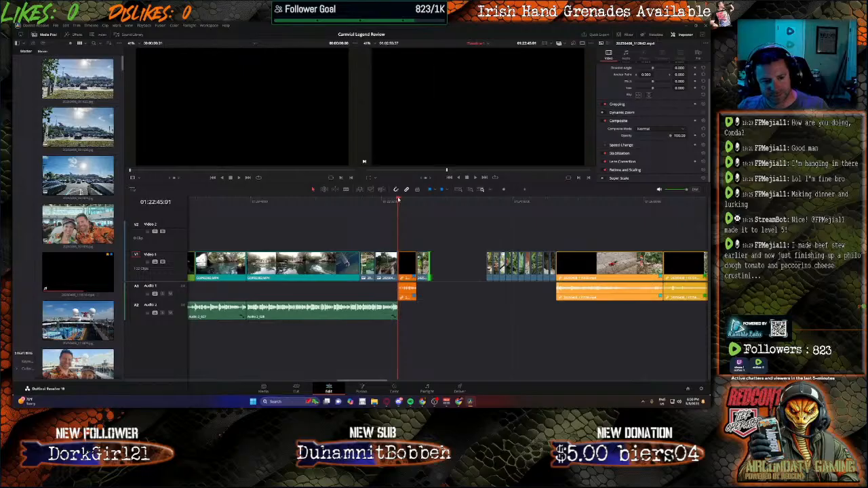
{"action": "key", "text": "space"}
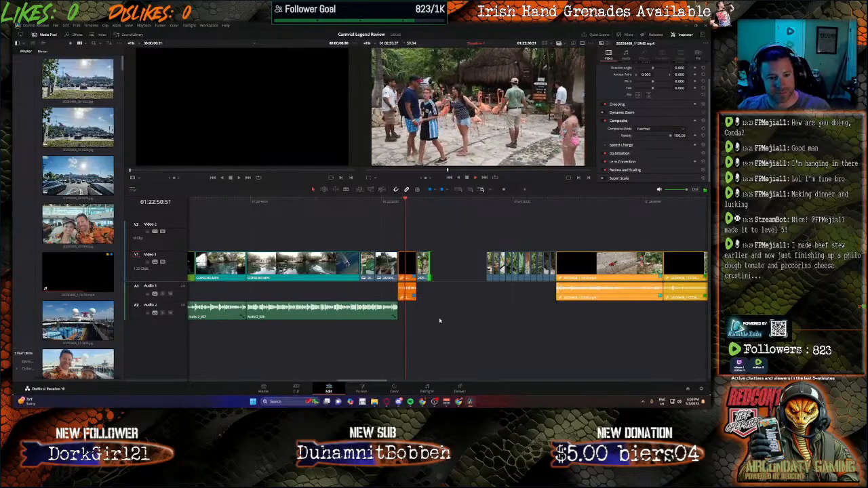
{"action": "left_click", "coordinate": [400, 201]}
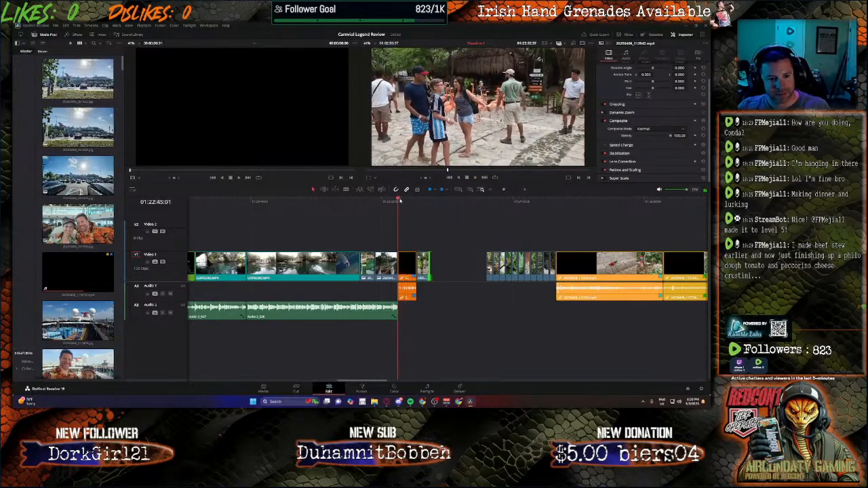
{"action": "left_click", "coordinate": [399, 200]}
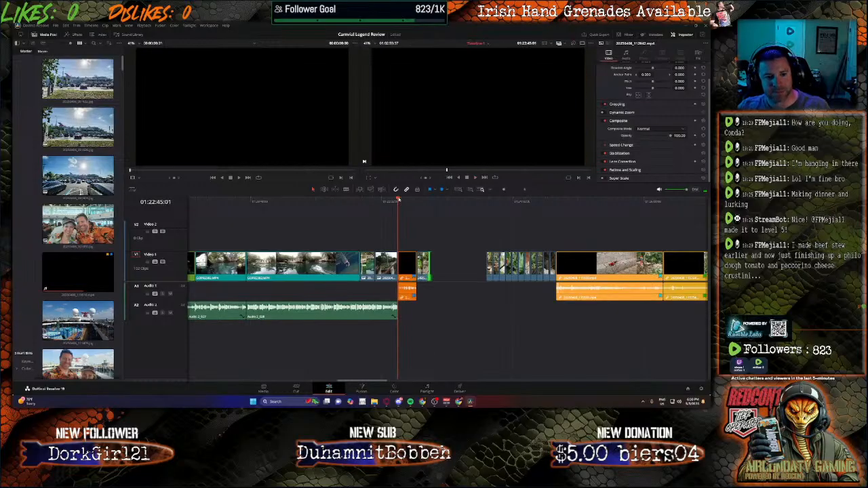
{"action": "left_click", "coordinate": [430, 390]}
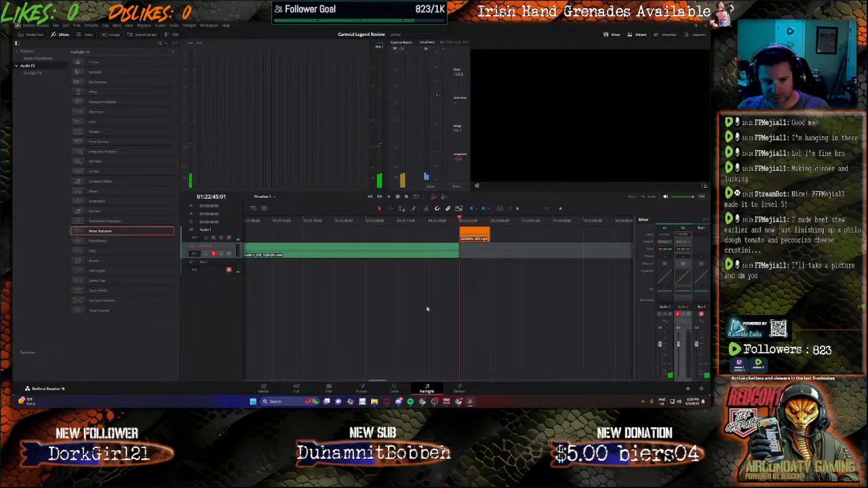
{"action": "left_click", "coordinate": [406, 197]}
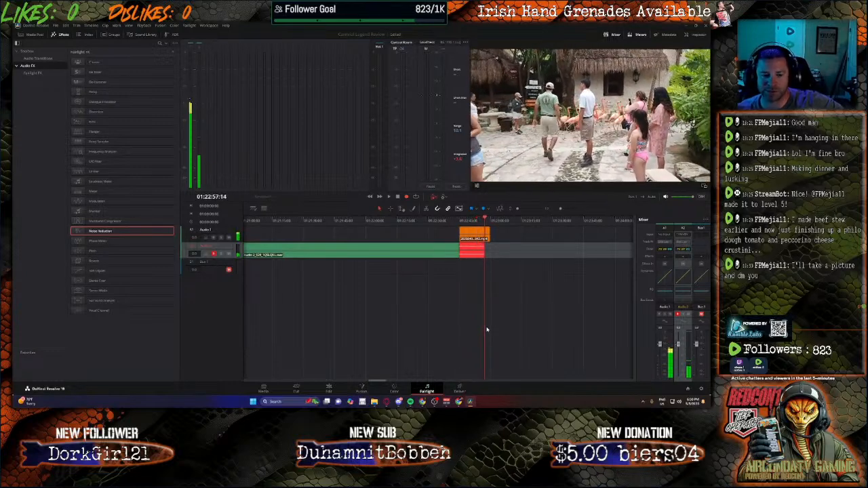
{"action": "left_click", "coordinate": [487, 330]}
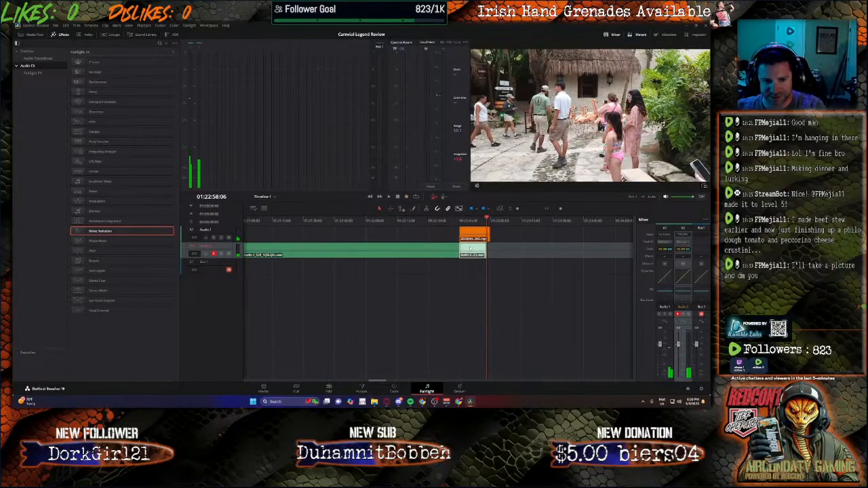
{"action": "key", "text": "Delete"}
Step: Record a new narration take on the Audio 2 track from 01:22:45:00 to about 01:23:23:50
{"action": "left_click", "coordinate": [464, 221]}
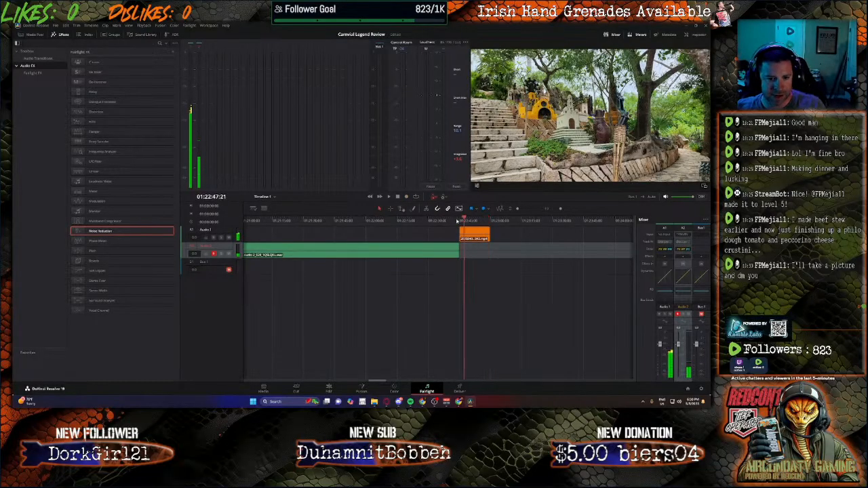
{"action": "left_click", "coordinate": [457, 221]}
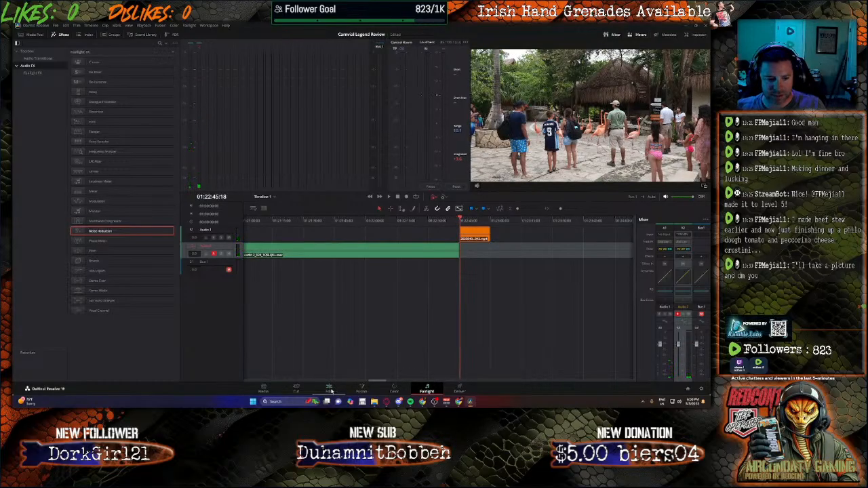
{"action": "left_click", "coordinate": [327, 391]}
{"action": "left_click", "coordinate": [397, 200]}
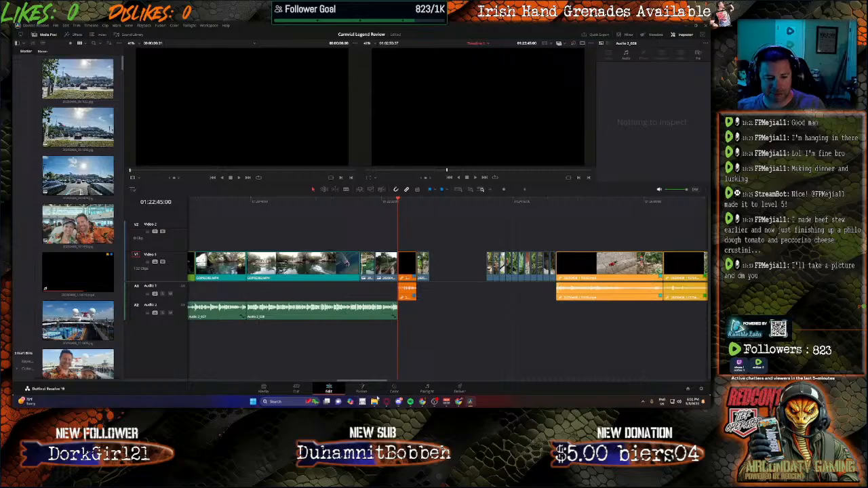
{"action": "left_click", "coordinate": [427, 392]}
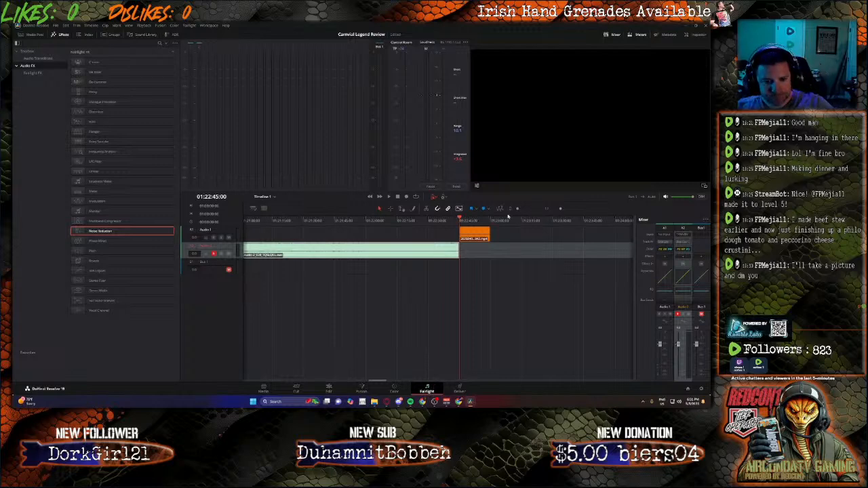
{"action": "left_click", "coordinate": [406, 197]}
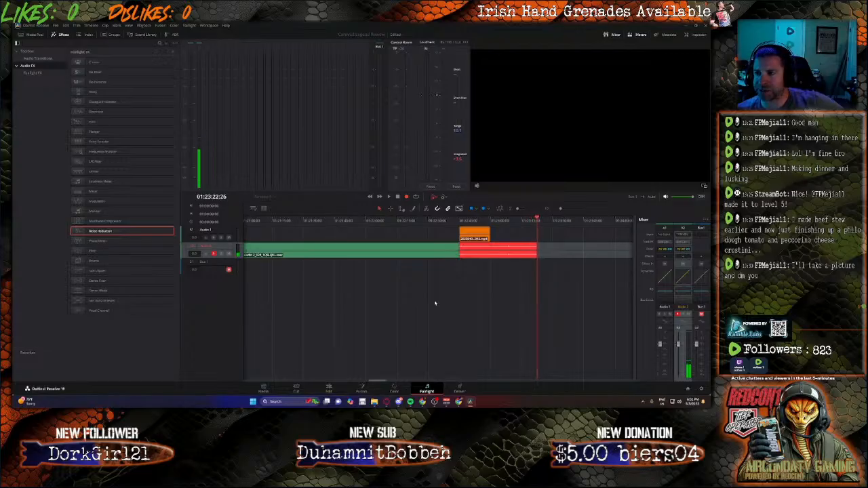
{"action": "key", "text": "space"}
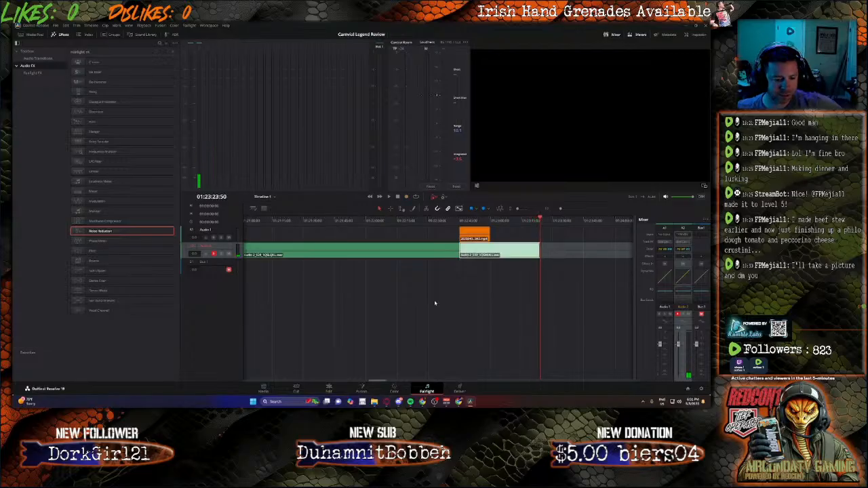
Step: Set the volume of the newly recorded narration clip to 15.1
{"action": "left_click", "coordinate": [335, 388]}
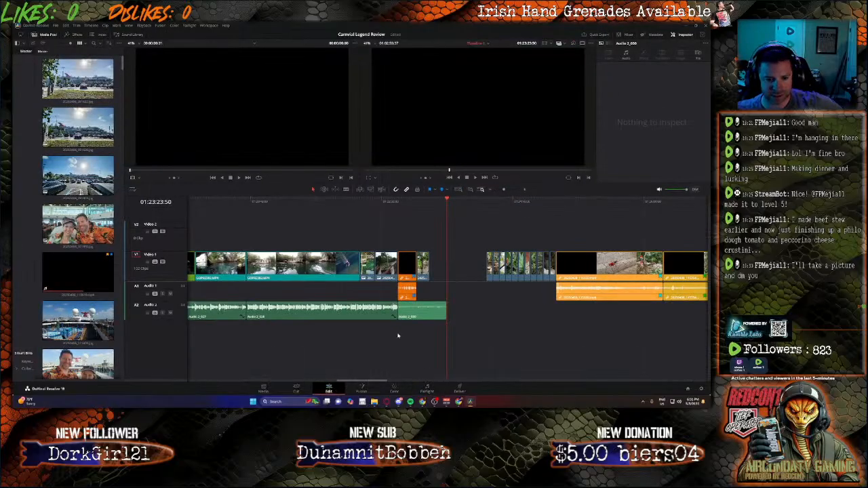
{"action": "left_click", "coordinate": [424, 311]}
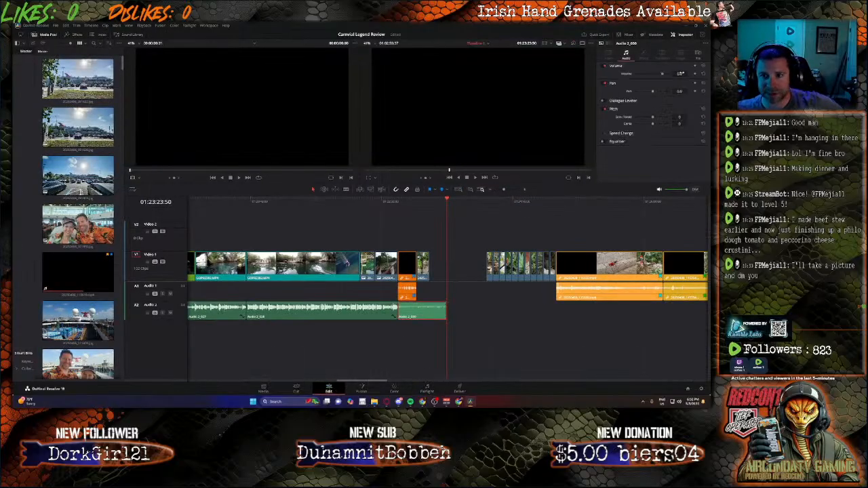
{"action": "type", "text": "19.1"}
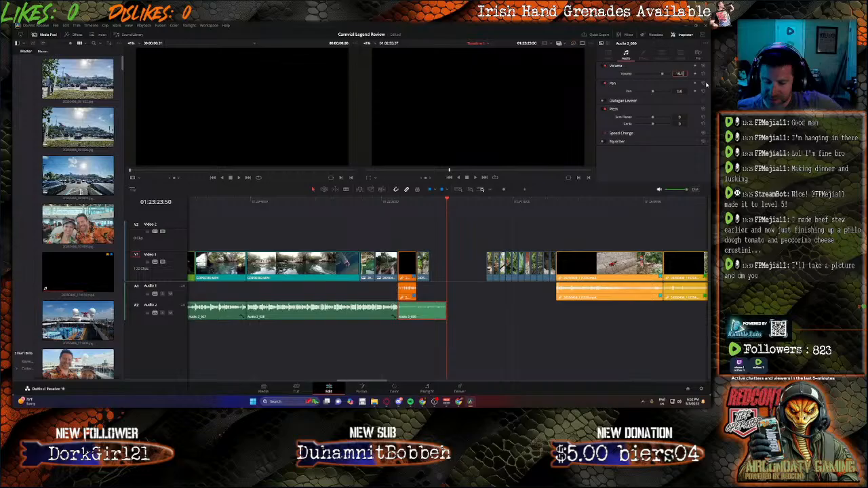
{"action": "key", "text": "Return"}
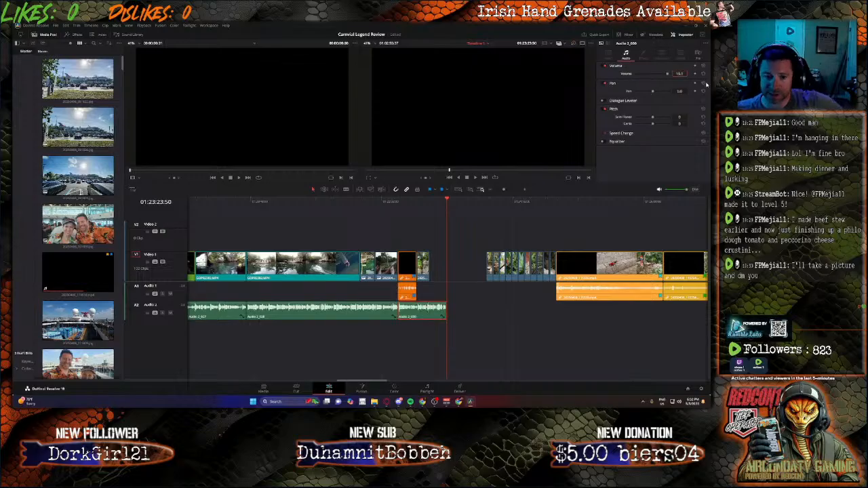
Step: Play back the new narration and extend the photo after the flamingo clip to the narration's end, with the next photo placed directly behind it
{"action": "left_click", "coordinate": [427, 390]}
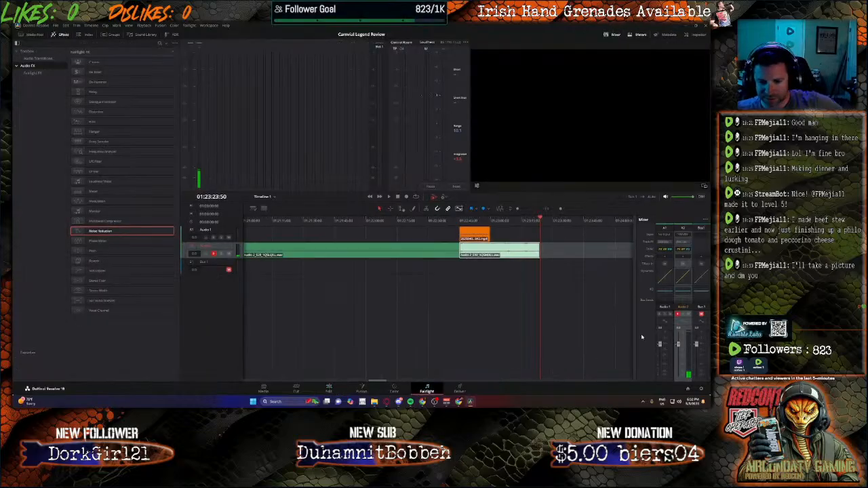
{"action": "left_click", "coordinate": [330, 389]}
{"action": "left_click", "coordinate": [399, 201]}
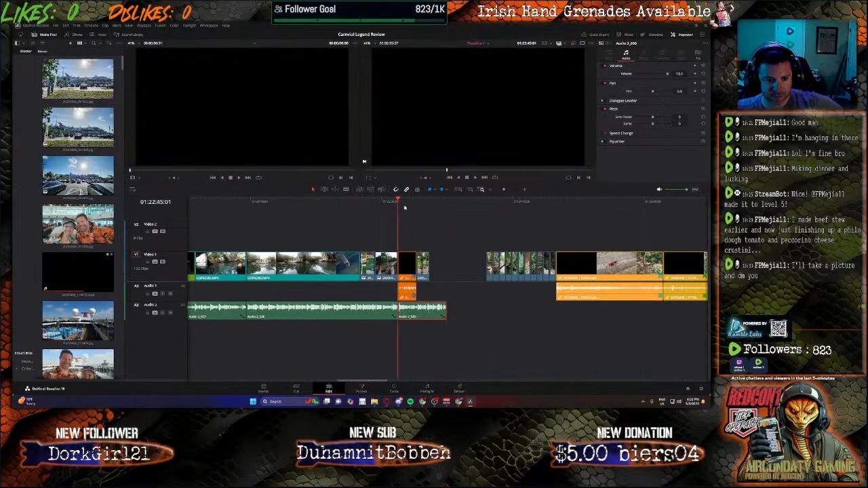
{"action": "key", "text": "space"}
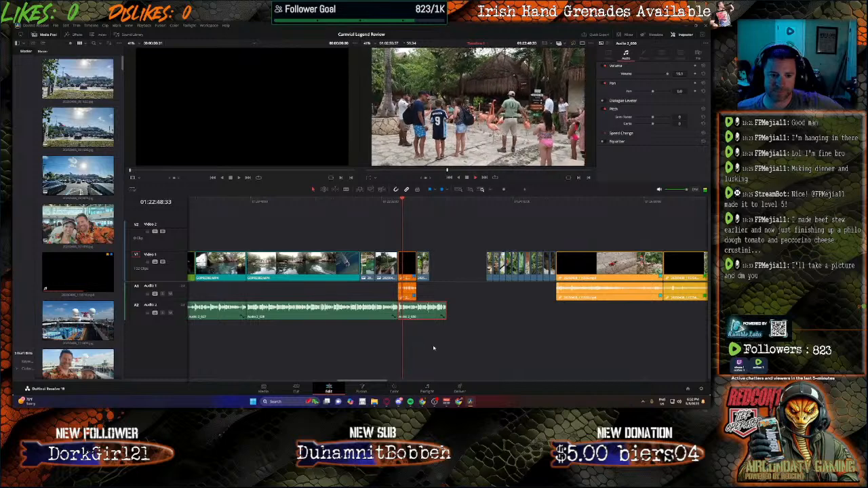
{"action": "left_click_drag", "start_coordinate": [429, 271], "coordinate": [452, 268]}
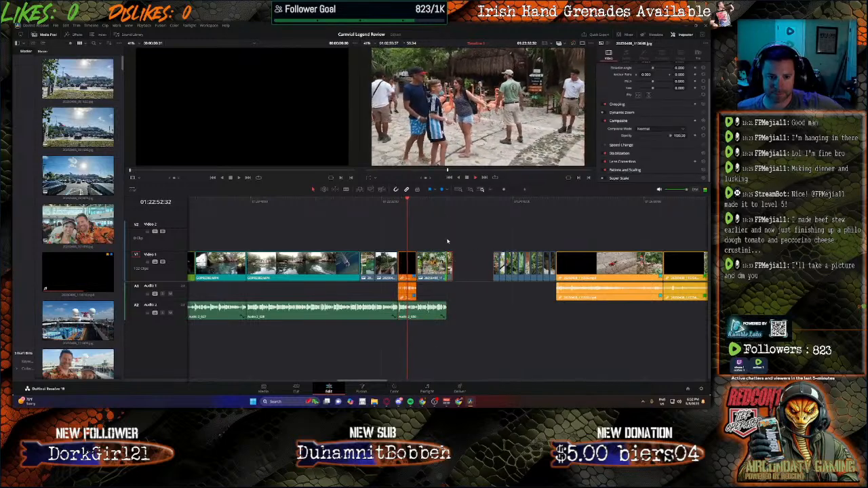
{"action": "left_click", "coordinate": [451, 202]}
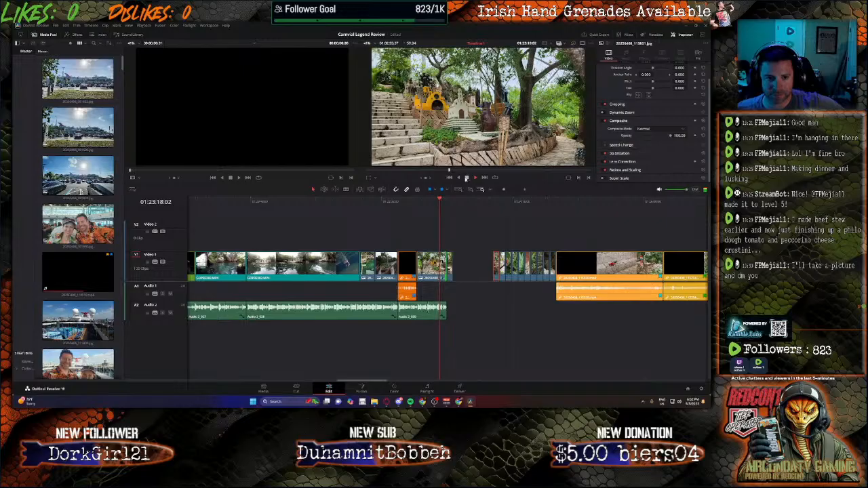
Step: Move the remaining jungle photos and the two orange video clips after them earlier to close the gaps
{"action": "mouse_move", "coordinate": [495, 271]}
{"action": "left_mouse_down"}
{"action": "mouse_move", "coordinate": [456, 271]}
{"action": "mouse_move", "coordinate": [533, 271]}
{"action": "mouse_move", "coordinate": [501, 268]}
{"action": "mouse_move", "coordinate": [529, 270]}
{"action": "mouse_move", "coordinate": [512, 270]}
{"action": "left_mouse_up"}
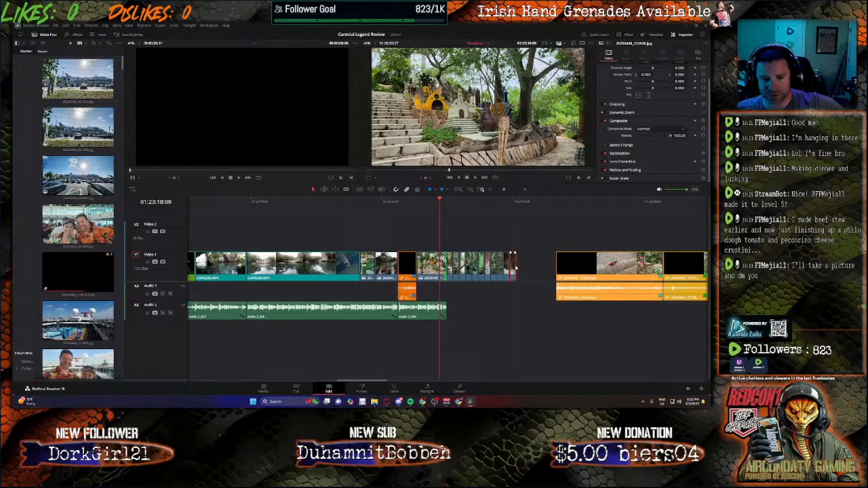
{"action": "left_click_drag", "start_coordinate": [596, 273], "coordinate": [557, 273]}
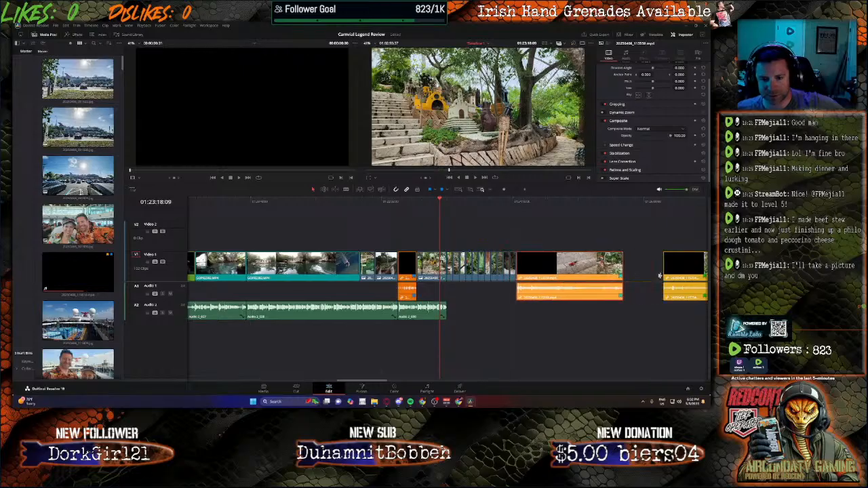
{"action": "left_click_drag", "start_coordinate": [677, 273], "coordinate": [637, 273]}
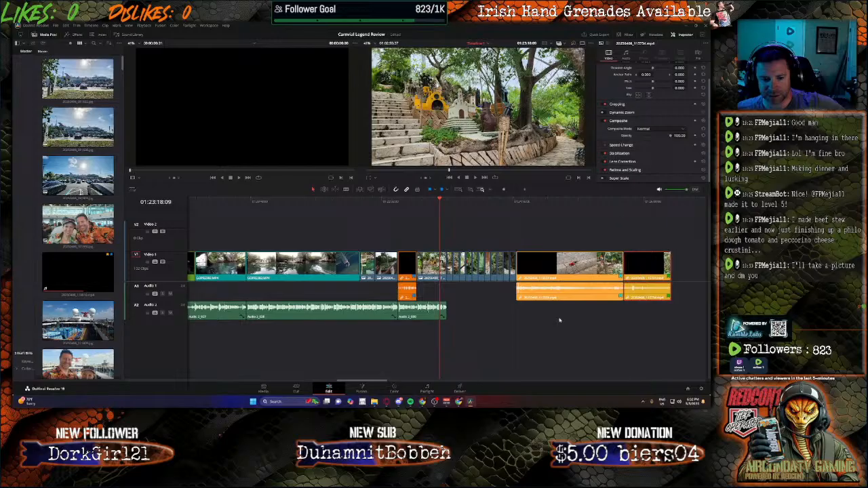
Step: Review the bridge and waterfall footage, and move the first green clip, its following photos and the next green clip earlier to close the gaps
{"action": "left_click_drag", "start_coordinate": [381, 381], "coordinate": [394, 382]}
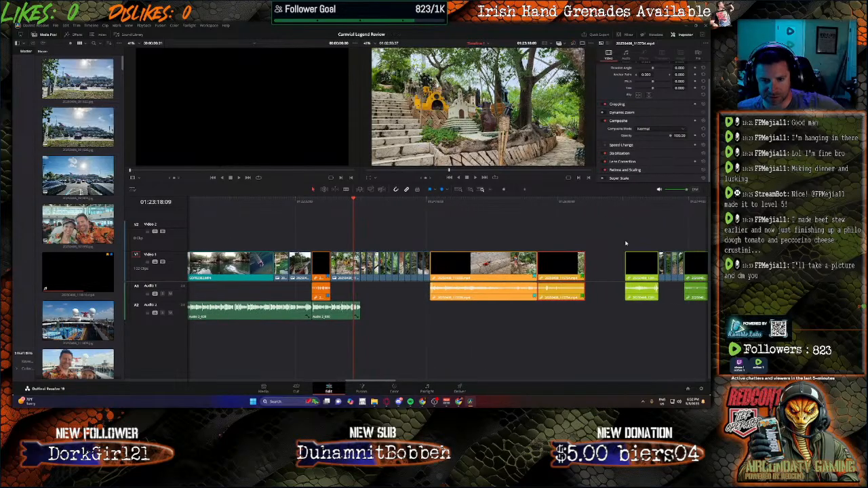
{"action": "left_click", "coordinate": [634, 202]}
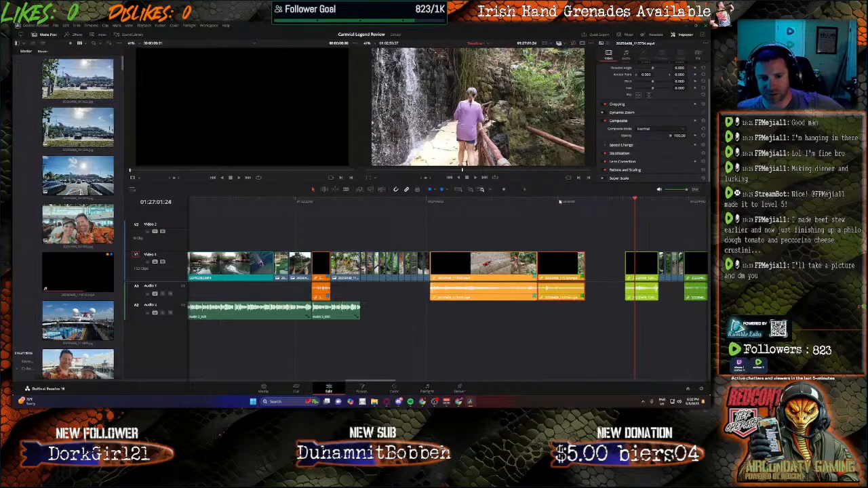
{"action": "left_click", "coordinate": [560, 201]}
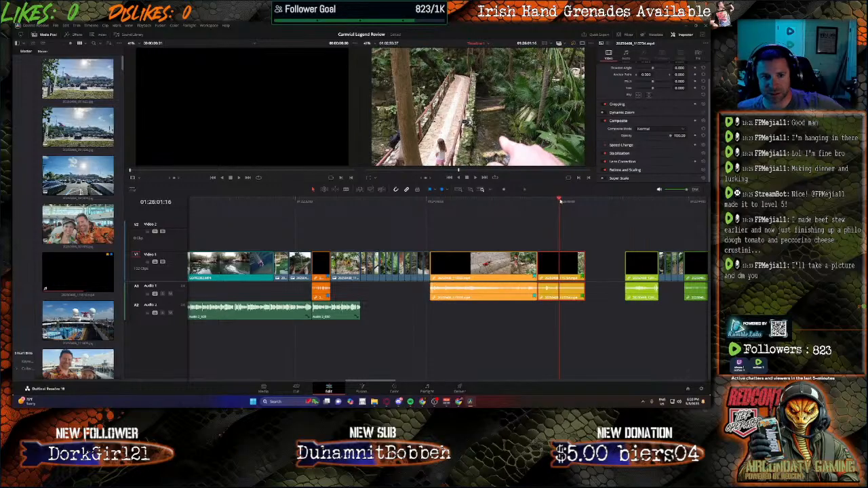
{"action": "left_click_drag", "start_coordinate": [541, 199], "coordinate": [424, 200]}
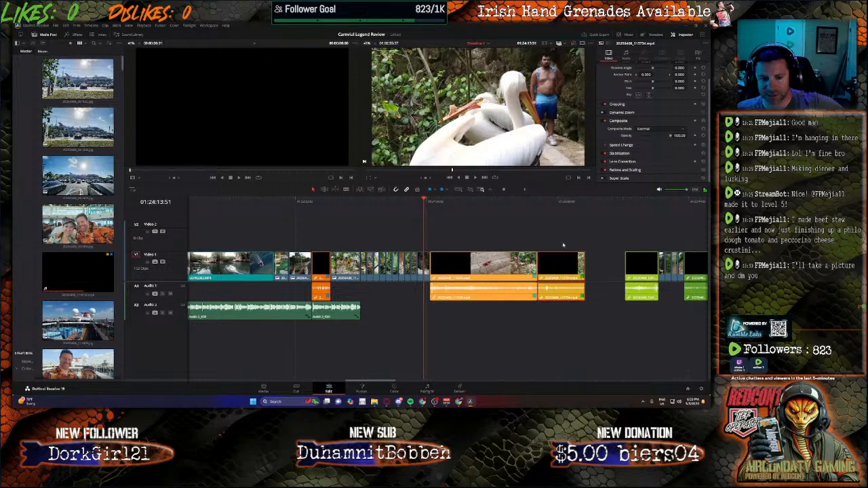
{"action": "left_click_drag", "start_coordinate": [639, 269], "coordinate": [600, 270]}
{"action": "left_click_drag", "start_coordinate": [660, 268], "coordinate": [642, 273]}
{"action": "left_click_drag", "start_coordinate": [696, 268], "coordinate": [656, 271]}
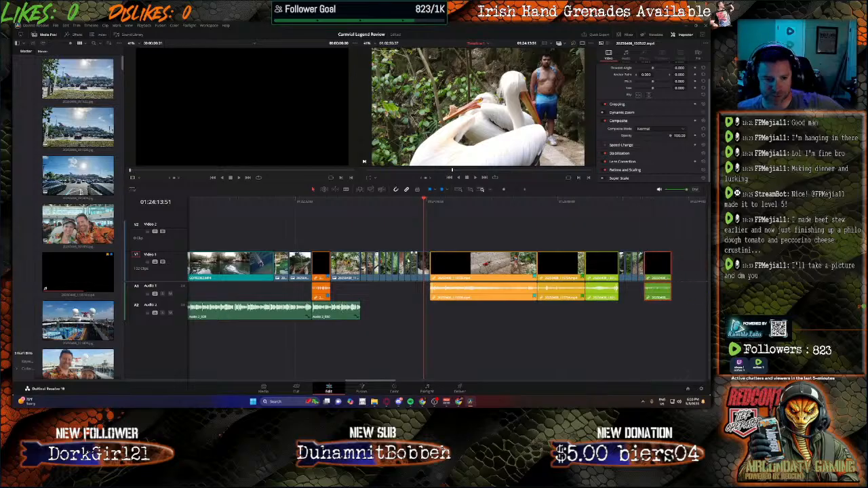
Step: Record a new narration take on the Audio 2 track from 01:23:23:50 to about 01:25:38:19 with Bus 1 muted
{"action": "left_click", "coordinate": [352, 201]}
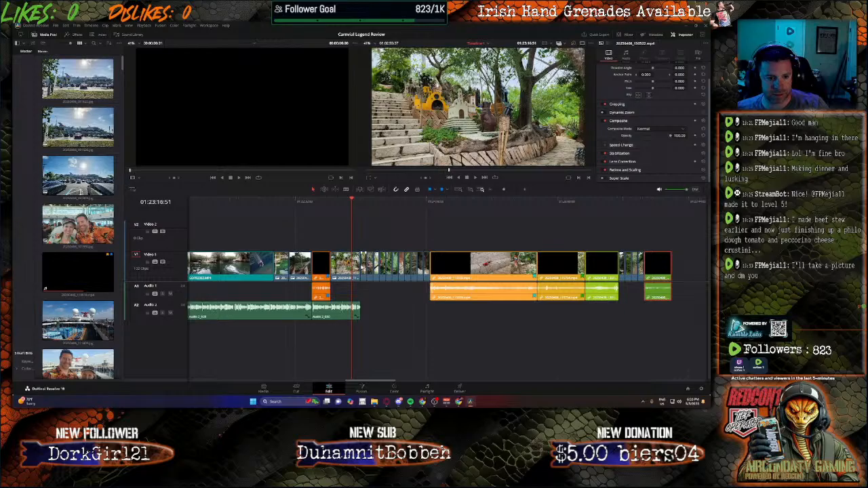
{"action": "left_click", "coordinate": [360, 202]}
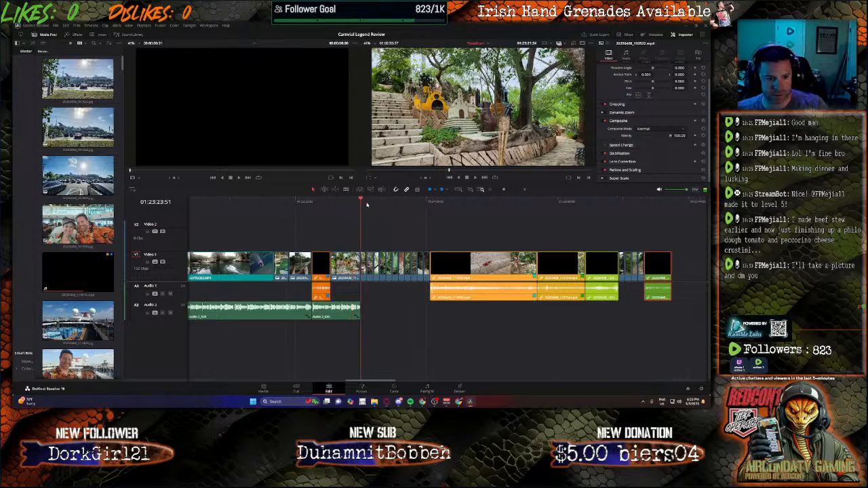
{"action": "left_click", "coordinate": [427, 389]}
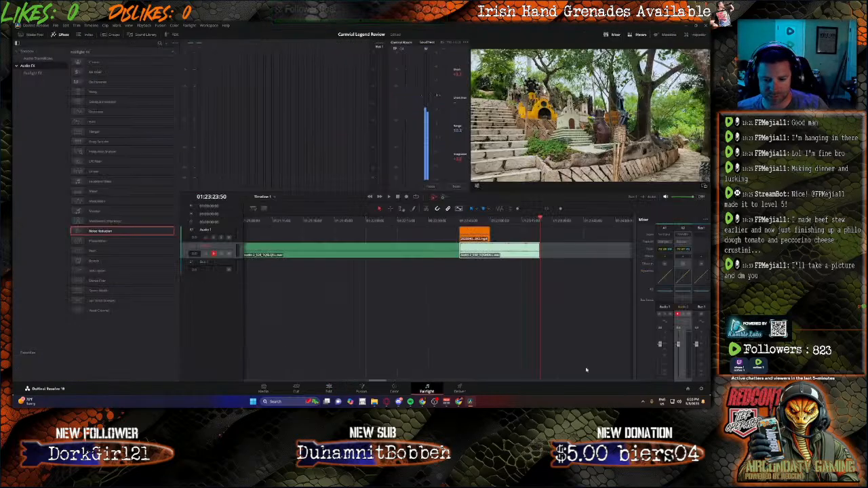
{"action": "left_click", "coordinate": [701, 315]}
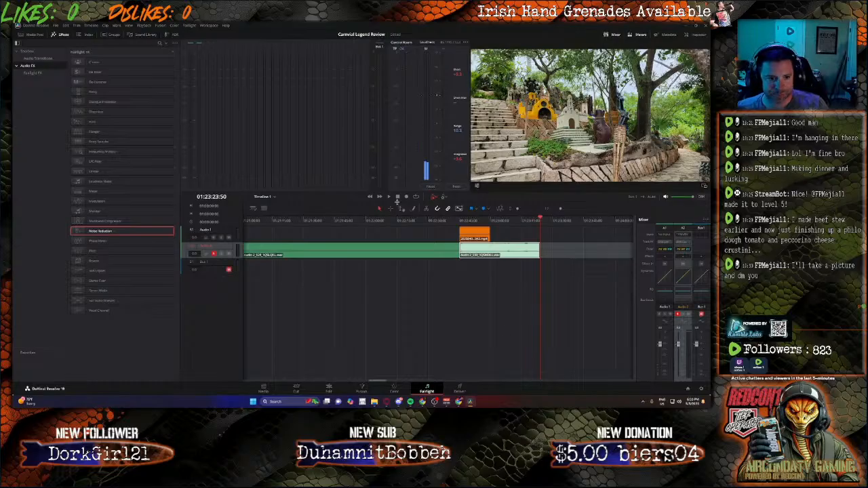
{"action": "left_click", "coordinate": [406, 197]}
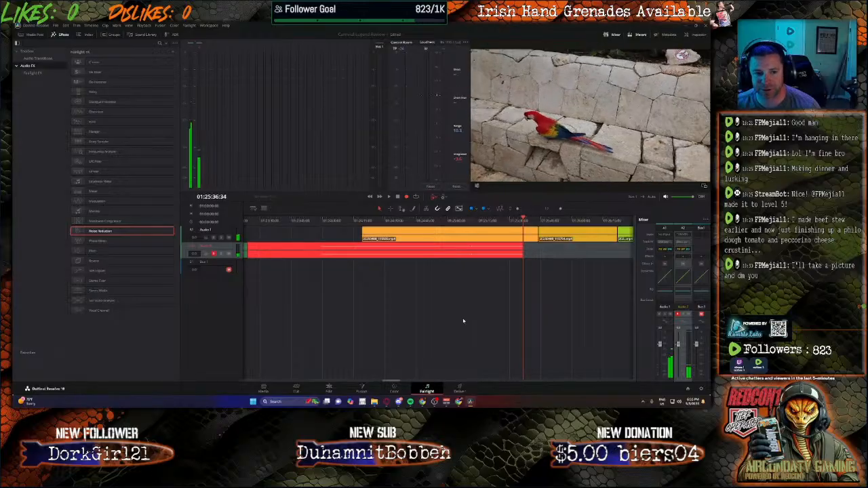
{"action": "key", "text": "space"}
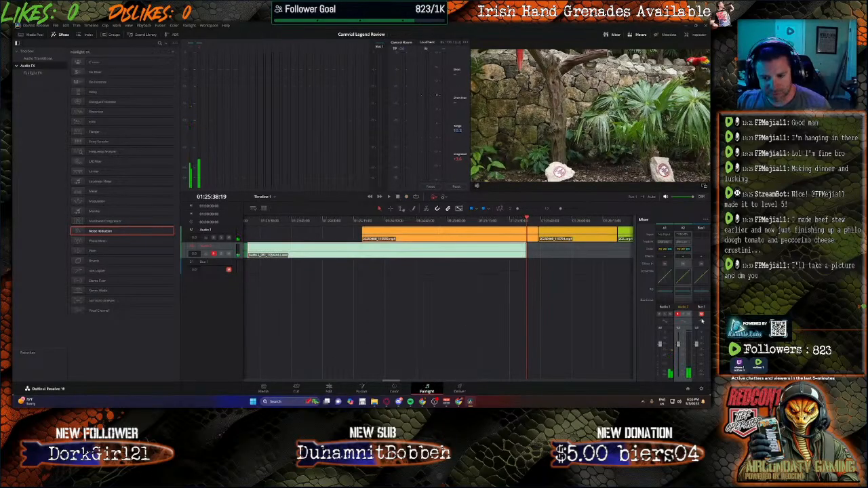
Step: Return to the Edit page and set the newest narration clip's volume to 15.1
{"action": "left_click", "coordinate": [332, 390]}
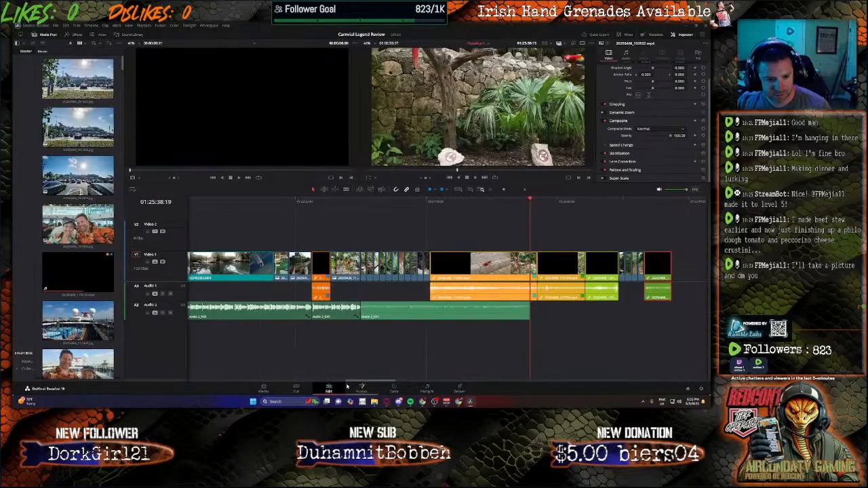
{"action": "left_click", "coordinate": [378, 310]}
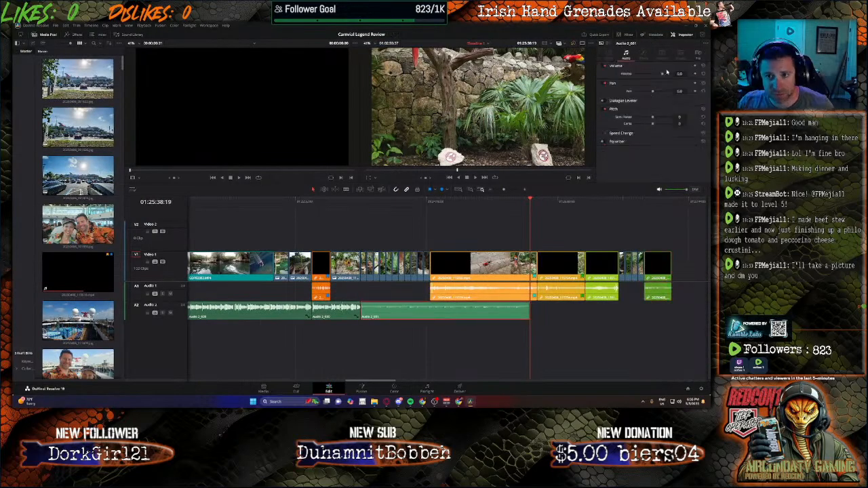
{"action": "type", "text": "10"}
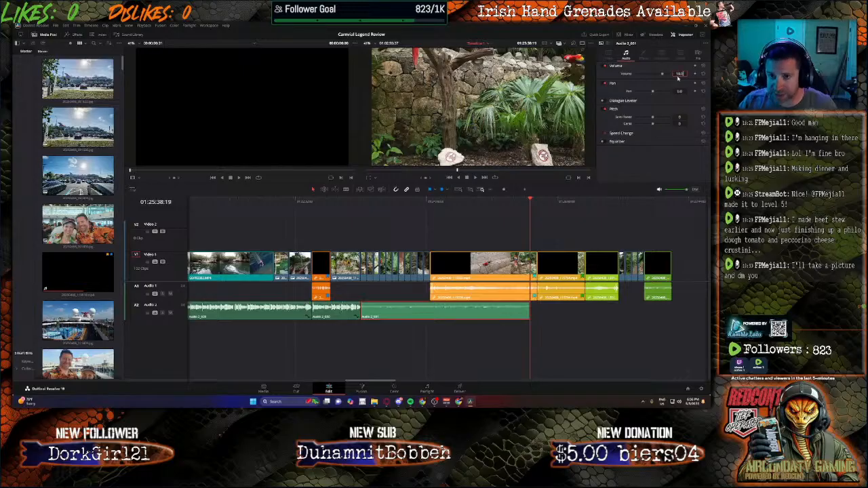
{"action": "key", "text": "Return"}
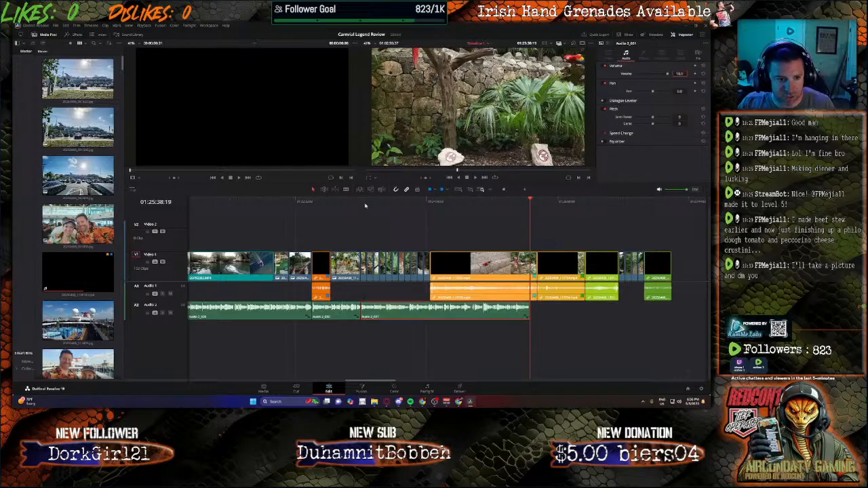
Step: Play back the end of the previous narration and the start of the new take from 01:23:11:40
{"action": "left_click", "coordinate": [365, 206]}
{"action": "left_click", "coordinate": [345, 201]}
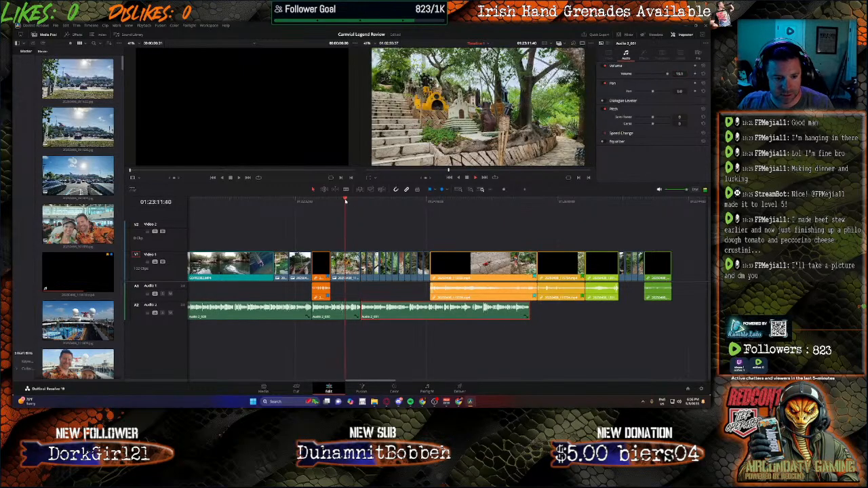
{"action": "key", "text": "space"}
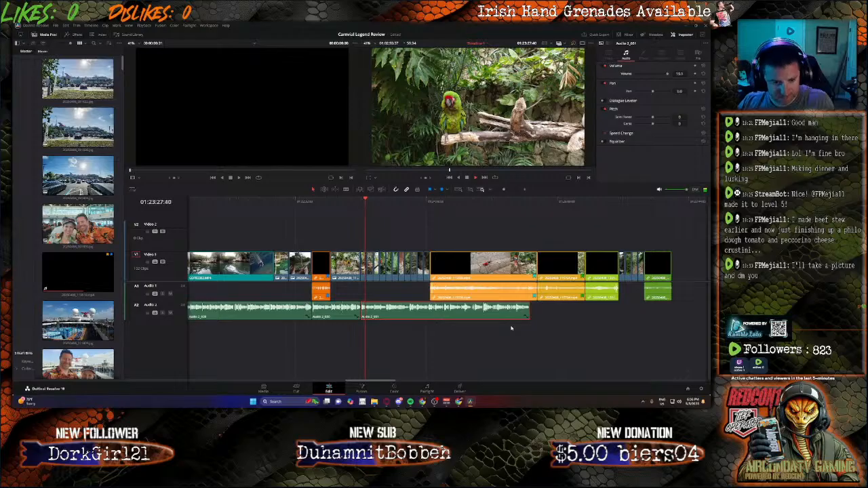
{"action": "scroll", "coordinate": [522, 346], "scroll_direction": "up", "scroll_amount": 2}
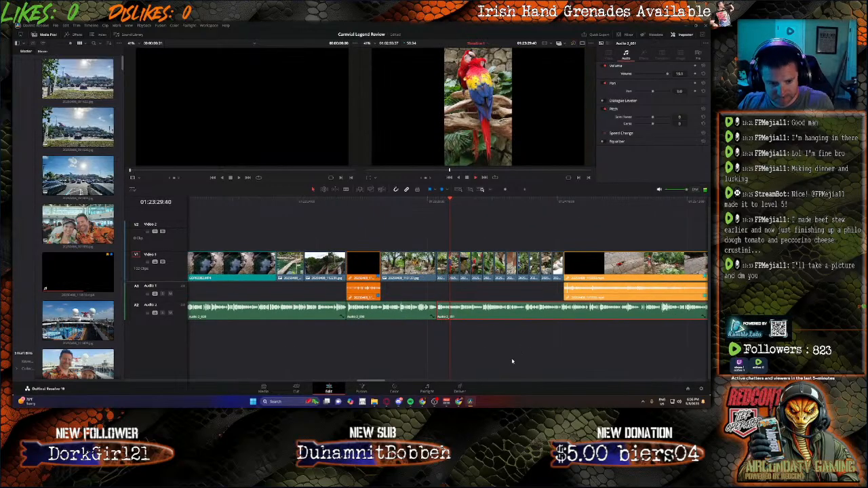
Step: Split the macaw video clip at 01:25:18:34, delete the part after the cut, and move the next orange clip directly behind it
{"action": "left_click_drag", "start_coordinate": [373, 381], "coordinate": [386, 381]}
{"action": "left_click", "coordinate": [429, 203]}
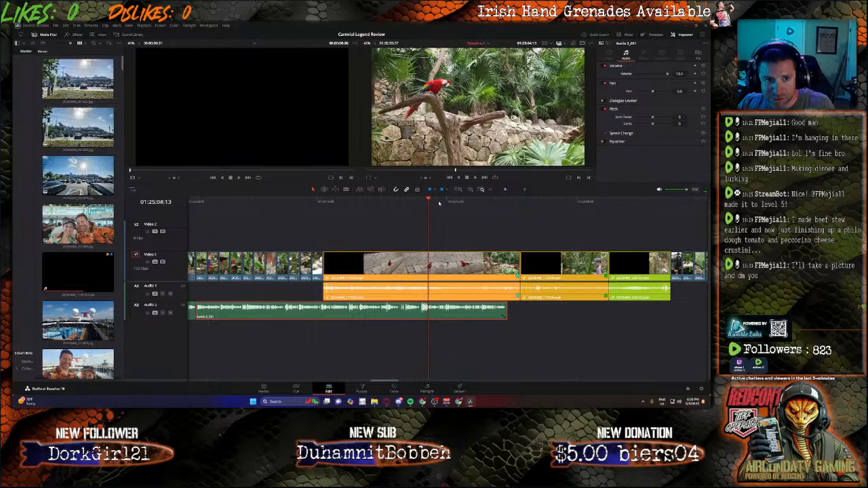
{"action": "left_click", "coordinate": [440, 202]}
{"action": "left_click", "coordinate": [451, 203]}
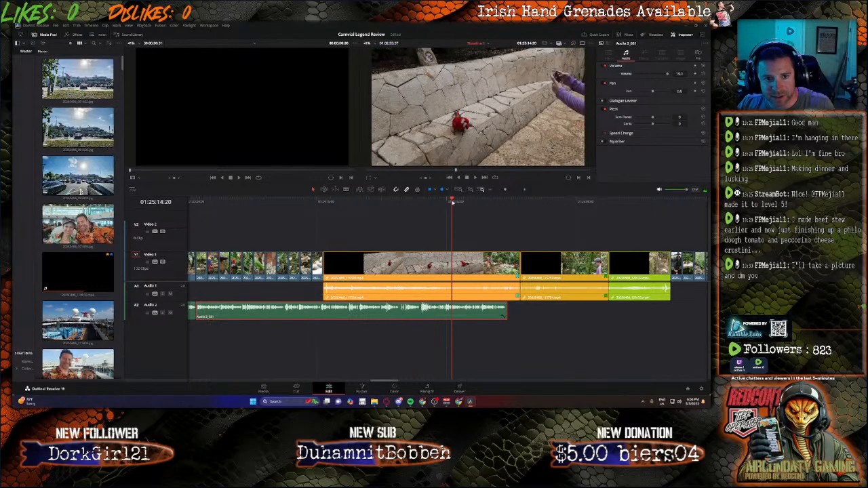
{"action": "left_click", "coordinate": [455, 202]}
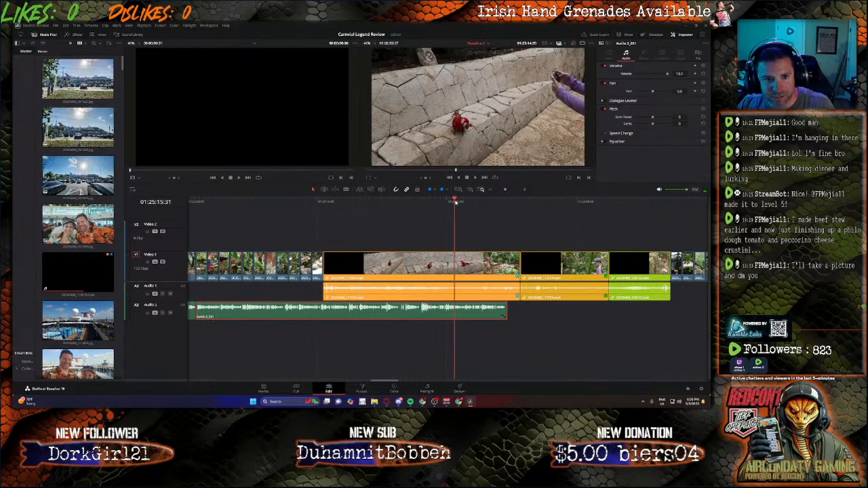
{"action": "left_click", "coordinate": [461, 203]}
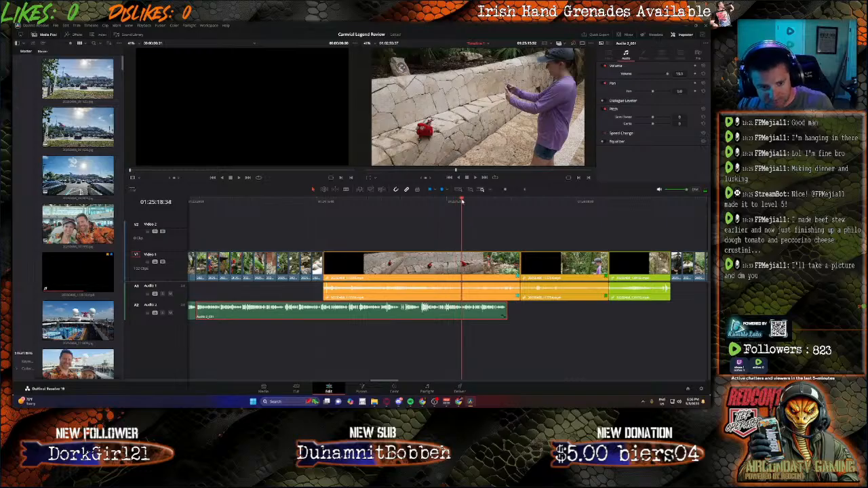
{"action": "key", "text": "b"}
{"action": "left_click", "coordinate": [463, 261]}
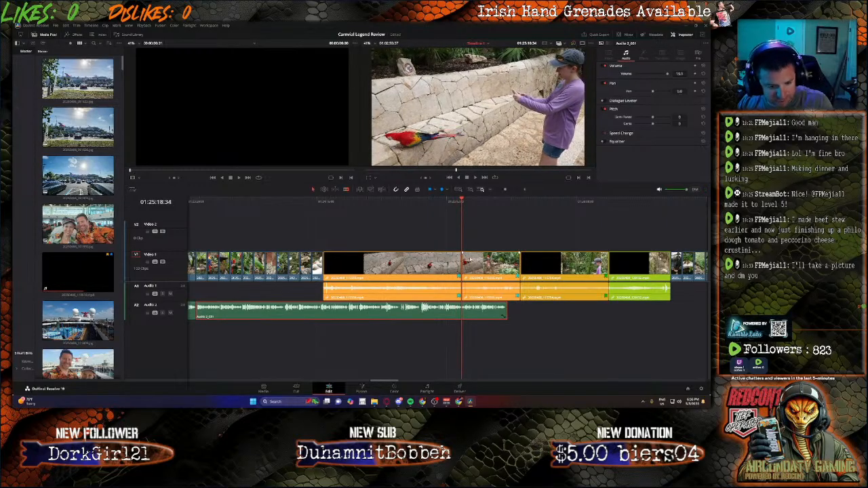
{"action": "key", "text": "Delete"}
{"action": "left_click_drag", "start_coordinate": [555, 265], "coordinate": [497, 266]}
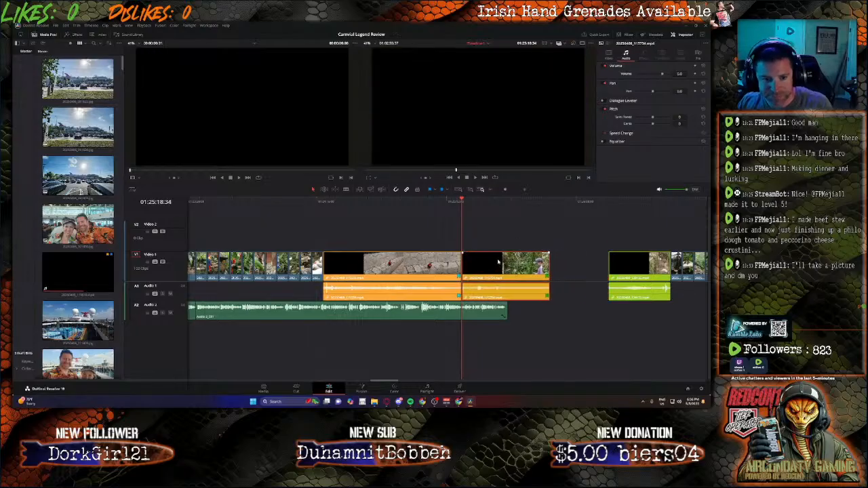
Step: Play back the join after the macaw clip, try splitting that clip at an earlier point, and undo the split
{"action": "key", "text": "space"}
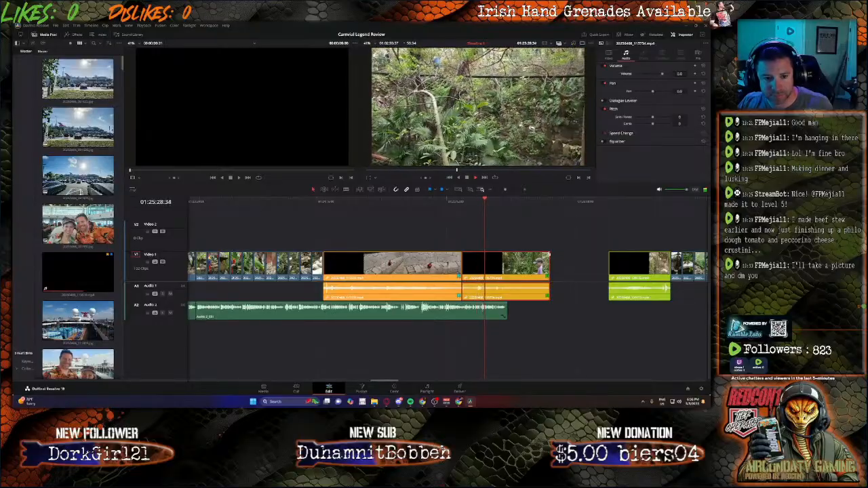
{"action": "left_click", "coordinate": [471, 204]}
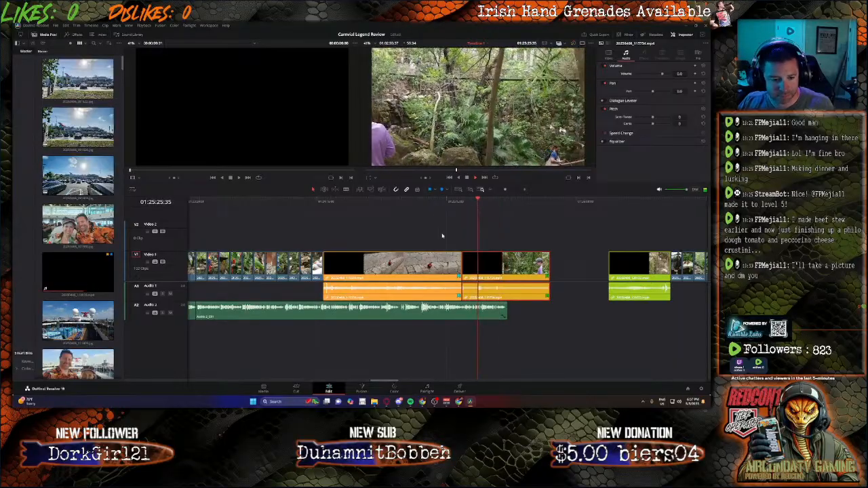
{"action": "key", "text": "b"}
{"action": "left_click", "coordinate": [416, 263]}
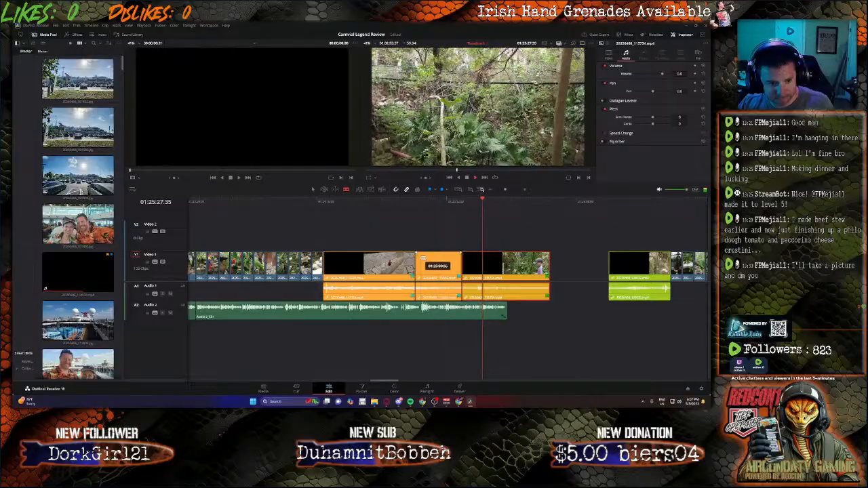
{"action": "left_click", "coordinate": [417, 204]}
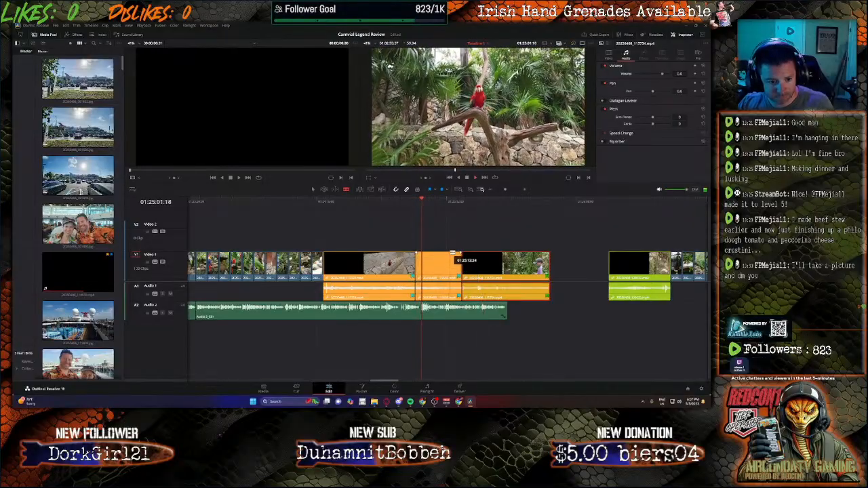
{"action": "key", "text": "ctrl+z"}
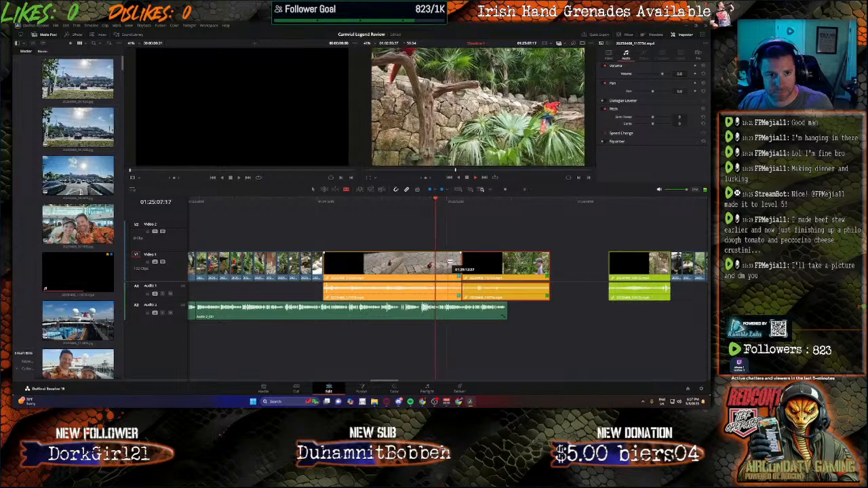
Step: Play the macaw clip from about 01:24:46 and split it at about 01:24:53:18
{"action": "left_click", "coordinate": [385, 202]}
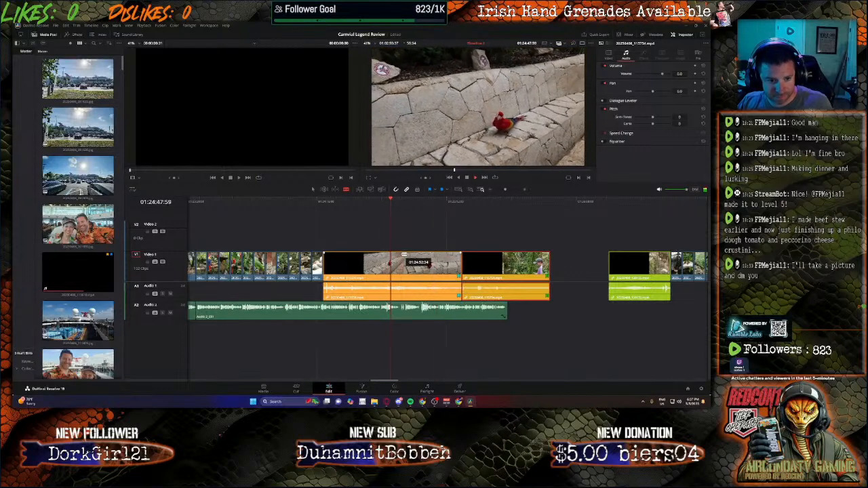
{"action": "left_click", "coordinate": [403, 257]}
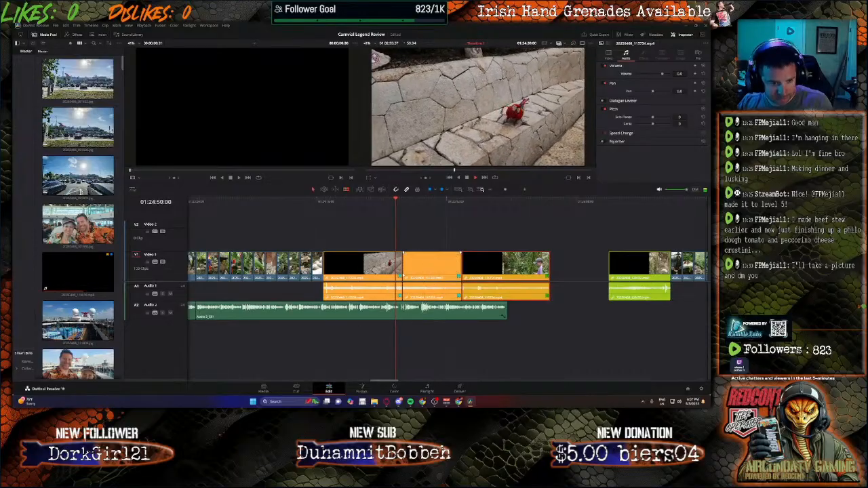
{"action": "key", "text": "a"}
Step: Unlink the first macaw segment's video and audio, delete its audio, and delete the second macaw segment
{"action": "left_click", "coordinate": [380, 294]}
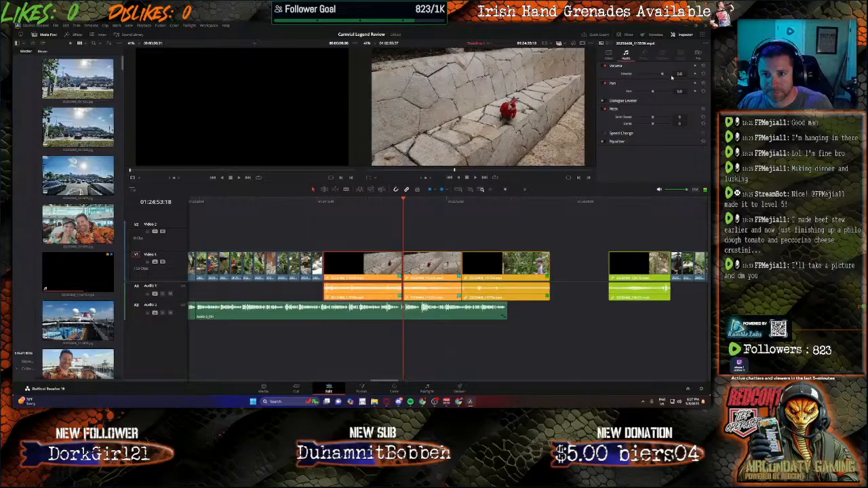
{"action": "right_click", "coordinate": [374, 262]}
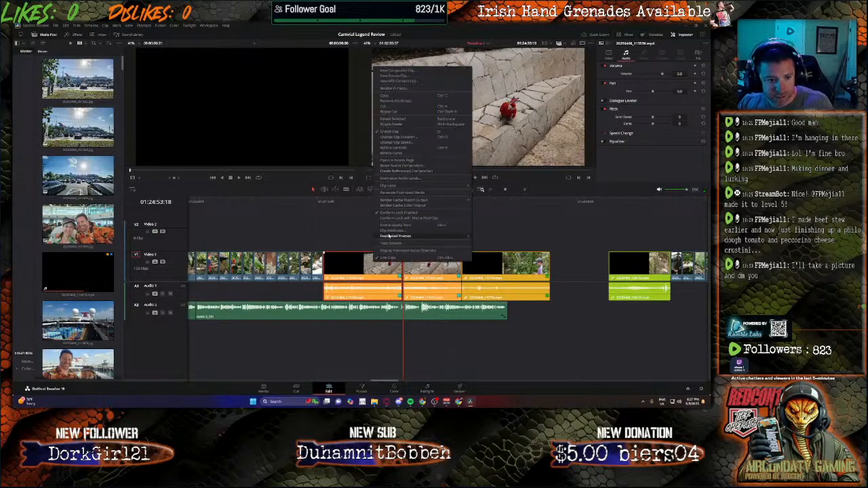
{"action": "left_click", "coordinate": [388, 258]}
{"action": "left_click", "coordinate": [367, 344]}
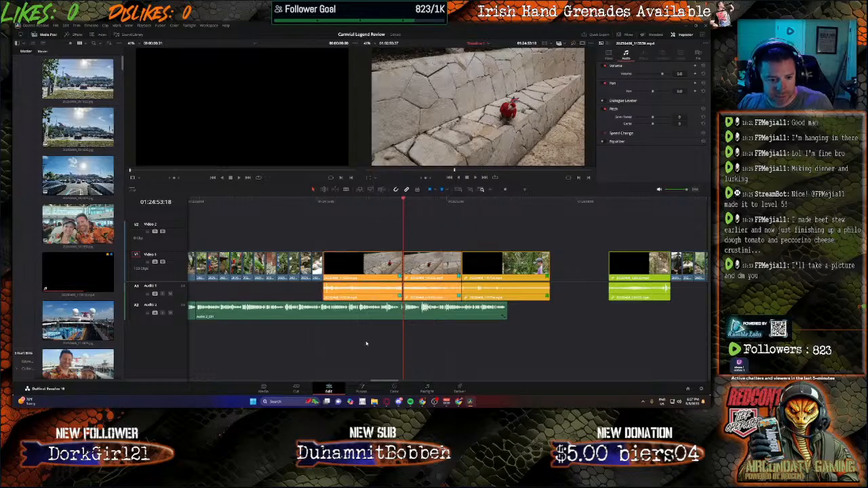
{"action": "left_click", "coordinate": [381, 294]}
{"action": "key", "text": "Delete"}
{"action": "left_click", "coordinate": [441, 265]}
{"action": "key", "text": "Delete"}
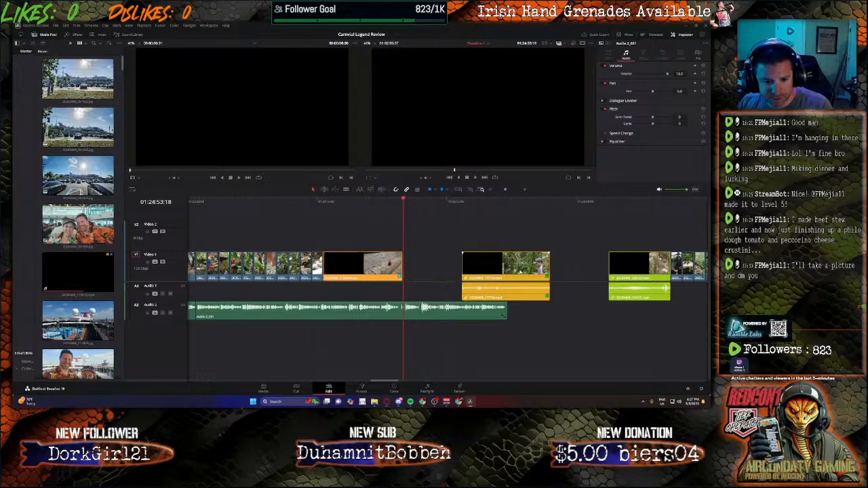
Step: Move the next orange clip directly behind the macaw clip, split it at 01:25:05:47, and delete the part after the cut
{"action": "left_click_drag", "start_coordinate": [520, 267], "coordinate": [467, 269]}
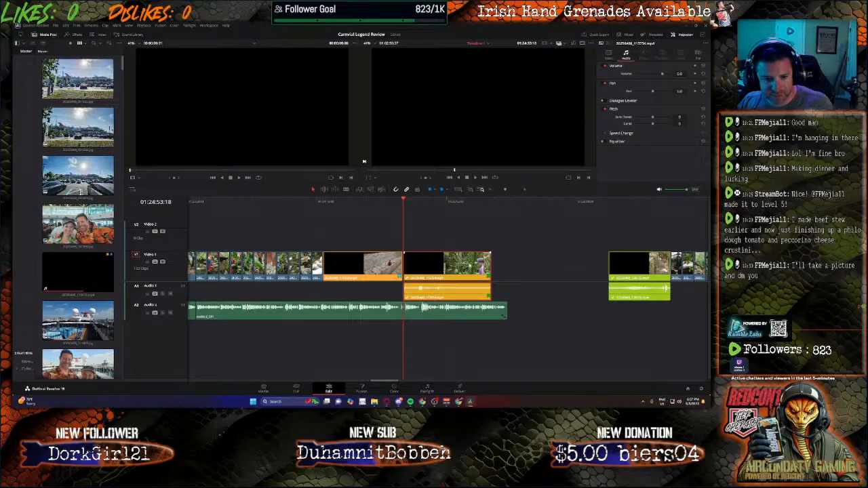
{"action": "key", "text": "space"}
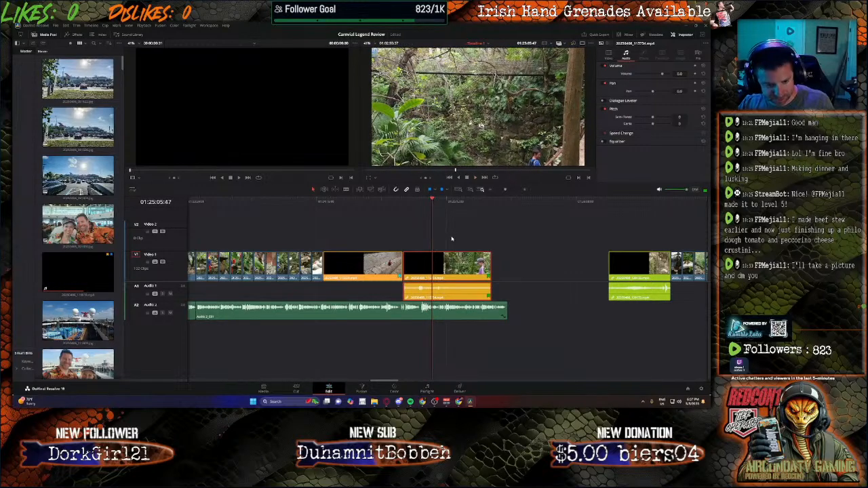
{"action": "key", "text": "b"}
{"action": "left_click", "coordinate": [433, 263]}
{"action": "key", "text": "a"}
{"action": "left_click", "coordinate": [445, 266]}
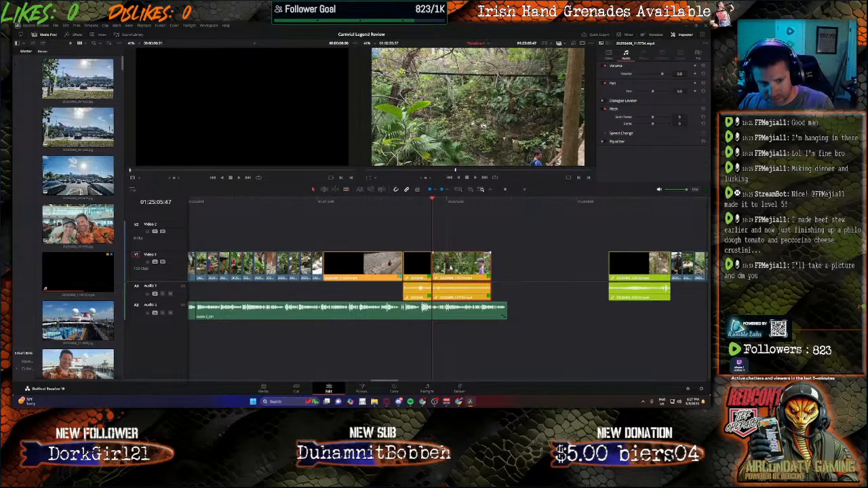
{"action": "key", "text": "BackSpace"}
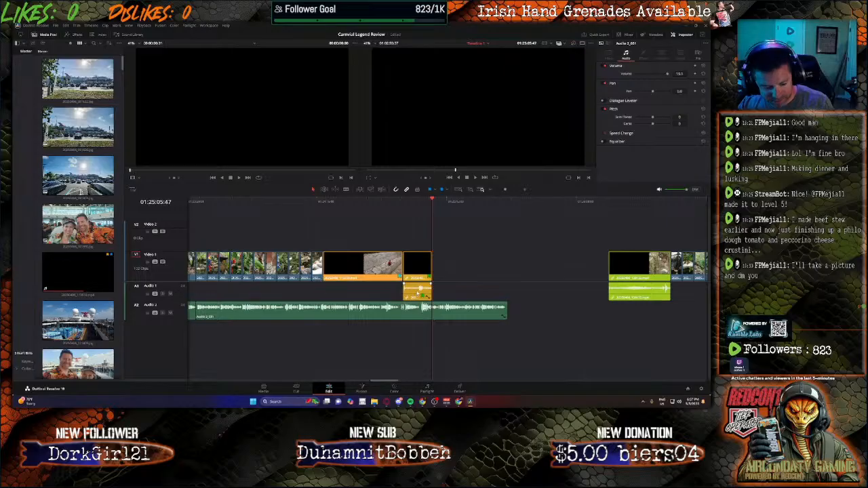
Step: Unlink and delete the shortened orange clip's audio, and move the green waterfall clip directly behind its video
{"action": "right_click", "coordinate": [416, 291]}
{"action": "left_click", "coordinate": [468, 284]}
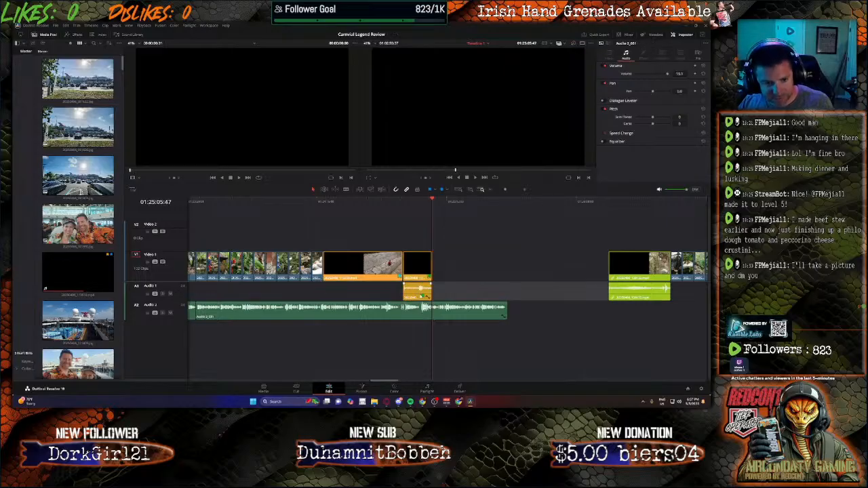
{"action": "left_click_drag", "start_coordinate": [638, 284], "coordinate": [456, 283]}
{"action": "key", "text": "space"}
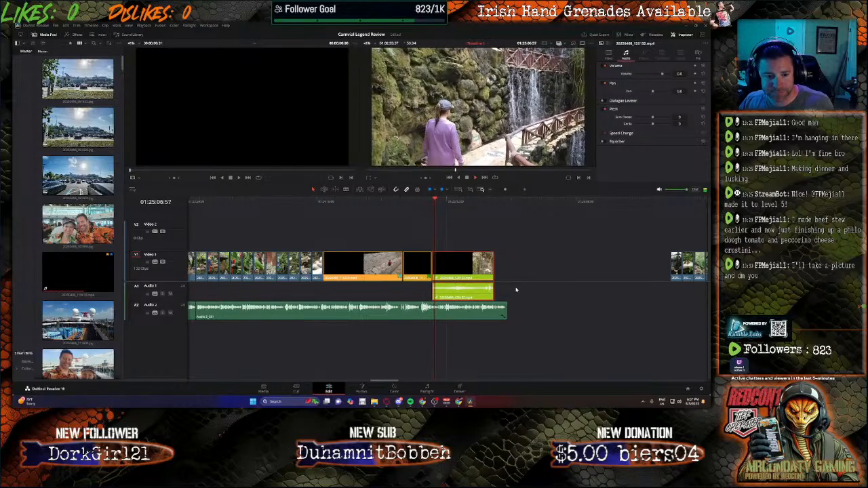
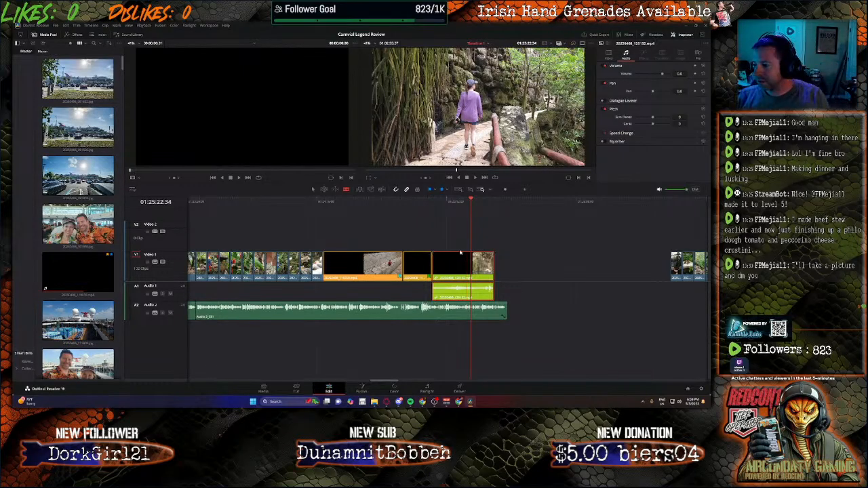
Step: Play the green waterfall clip from about 01:25:17 and mute the Audio 2 narration track
{"action": "left_click", "coordinate": [460, 201]}
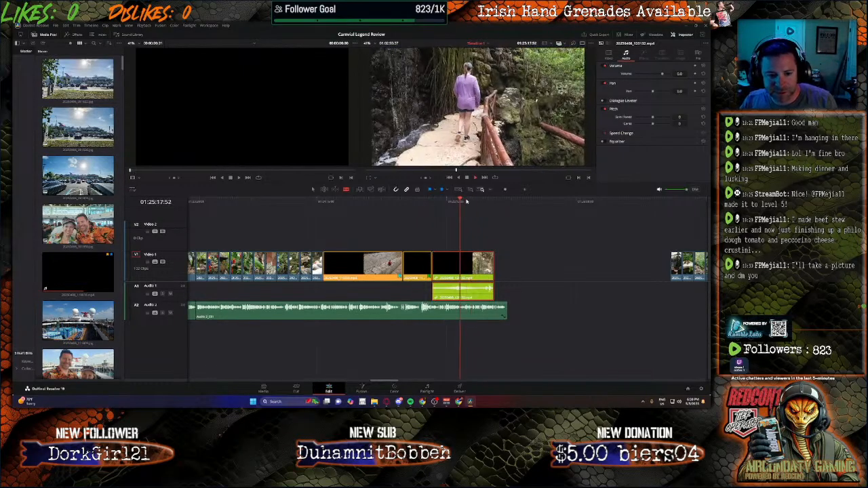
{"action": "key", "text": "space"}
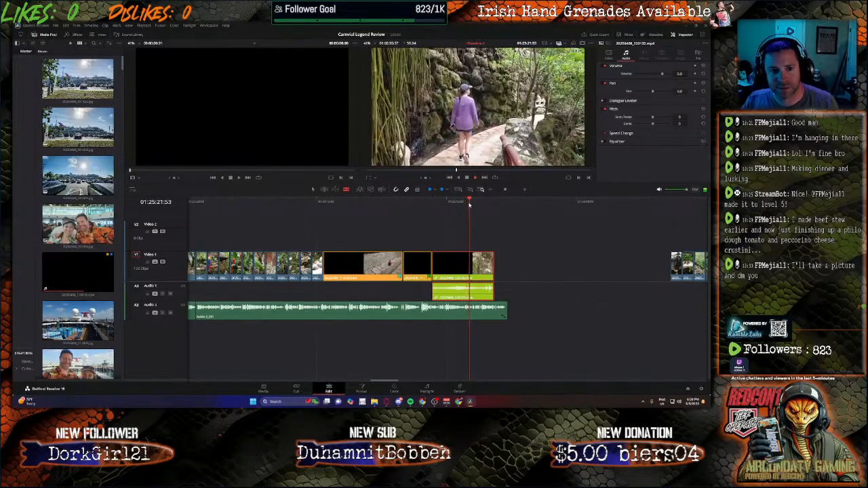
{"action": "left_click", "coordinate": [461, 201]}
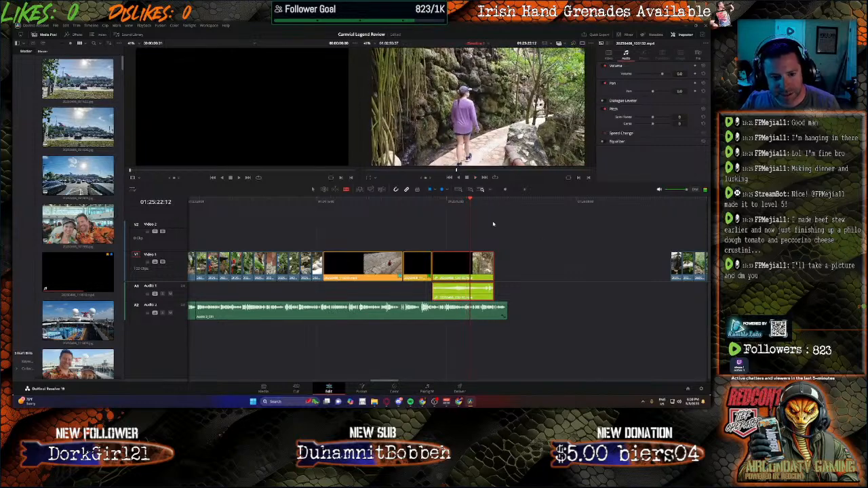
{"action": "left_click", "coordinate": [466, 201]}
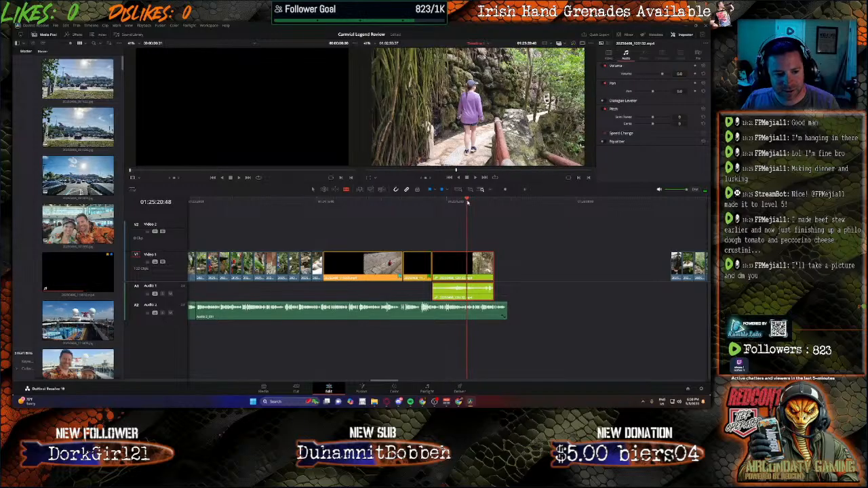
{"action": "left_click", "coordinate": [171, 313]}
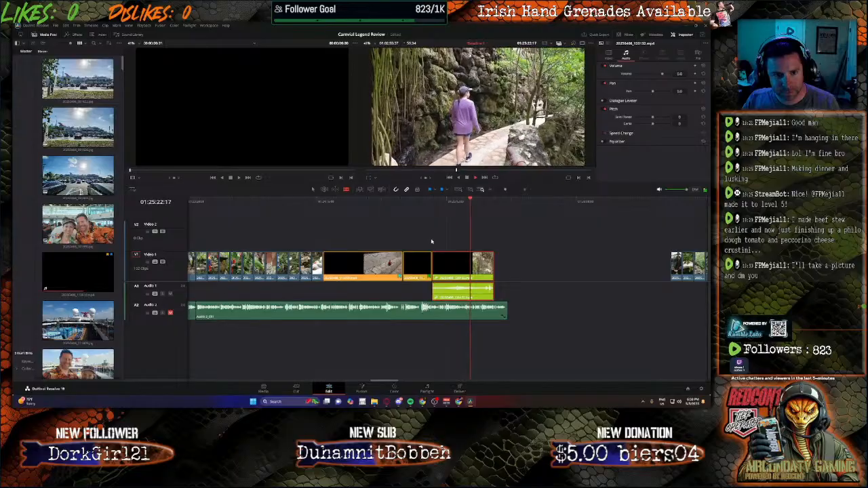
Step: Replay the waterfall clip around 01:25:20, split it at 01:25:20:31, and delete the part after the cut
{"action": "left_click", "coordinate": [467, 201]}
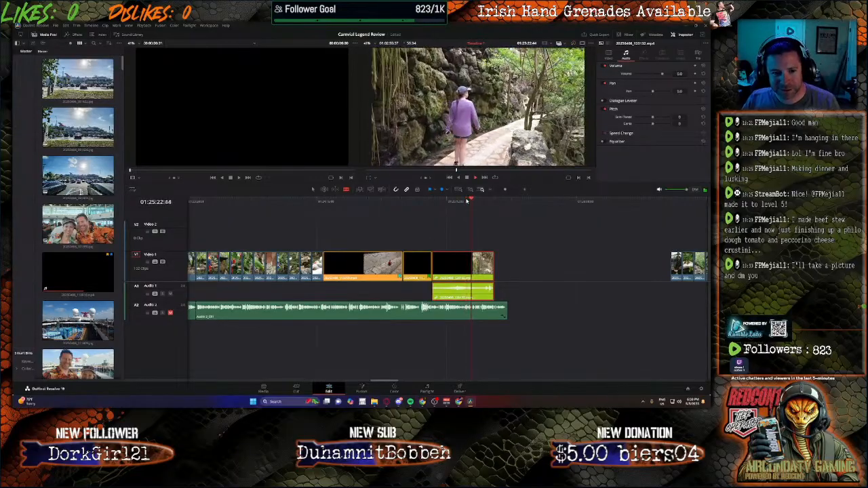
{"action": "left_click", "coordinate": [467, 202]}
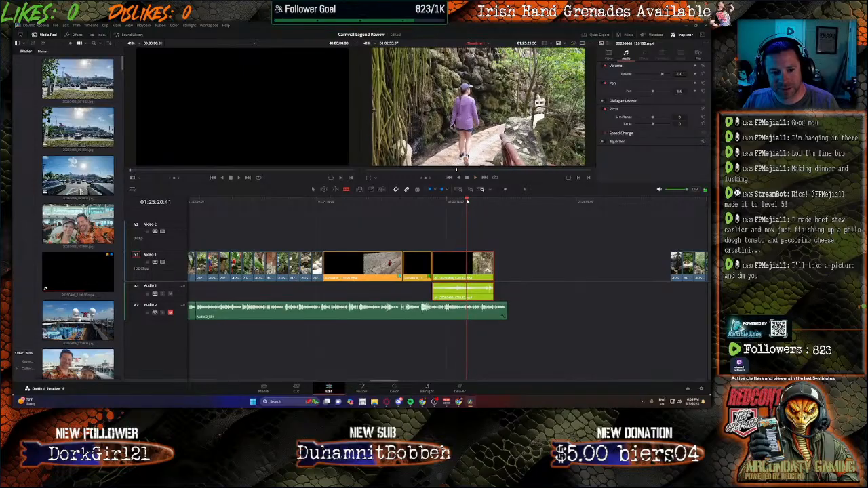
{"action": "left_click", "coordinate": [466, 202]}
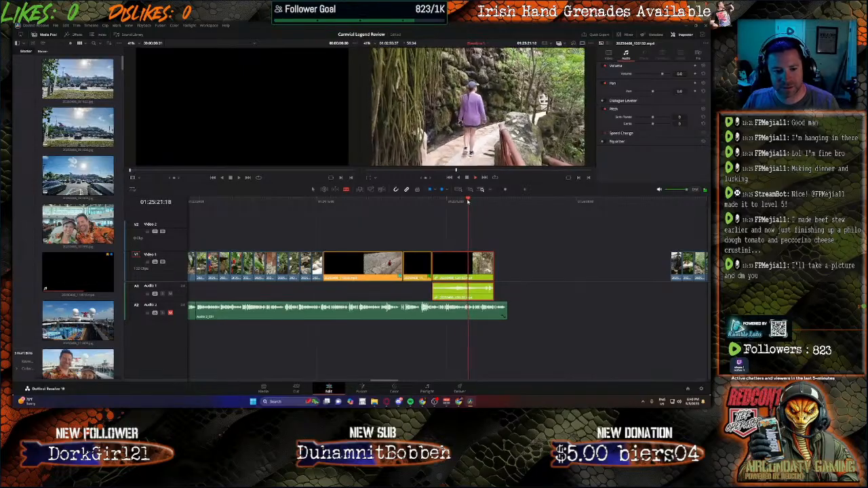
{"action": "left_click", "coordinate": [466, 201]}
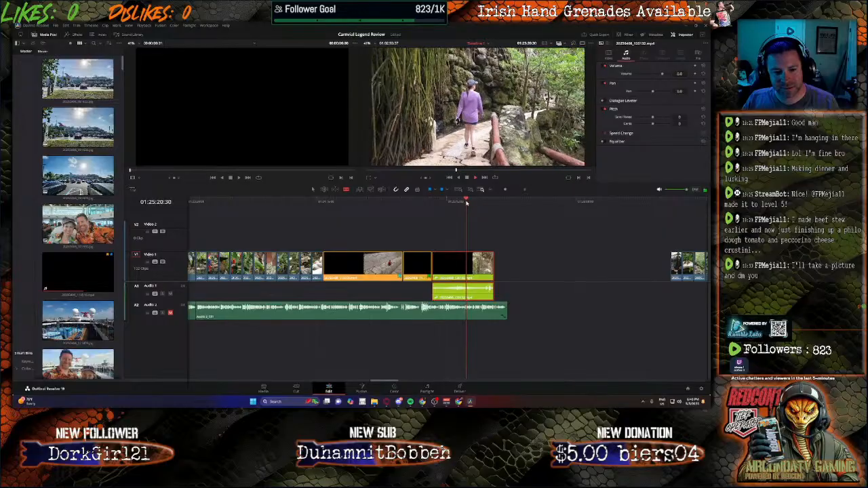
{"action": "key", "text": "space"}
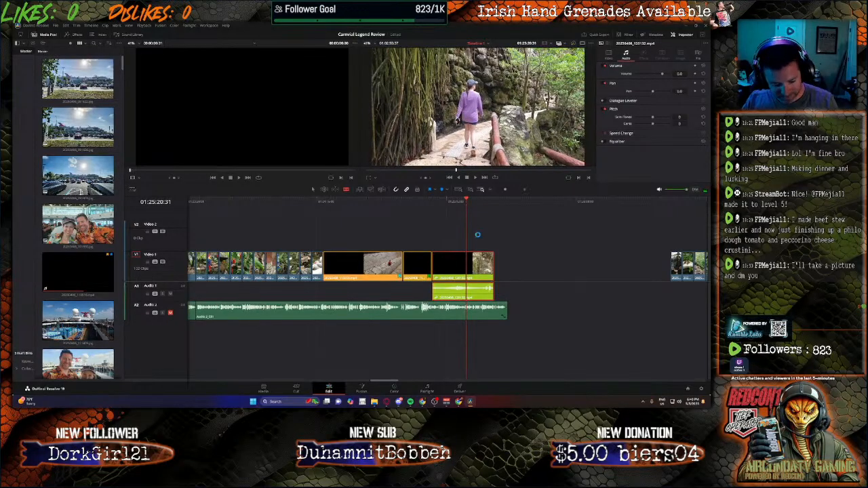
{"action": "left_click", "coordinate": [467, 262]}
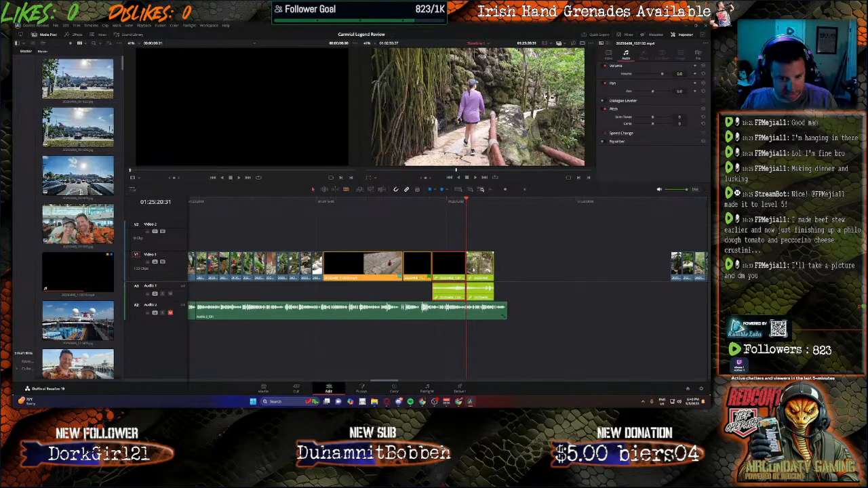
{"action": "left_click", "coordinate": [480, 268]}
{"action": "key", "text": "Delete"}
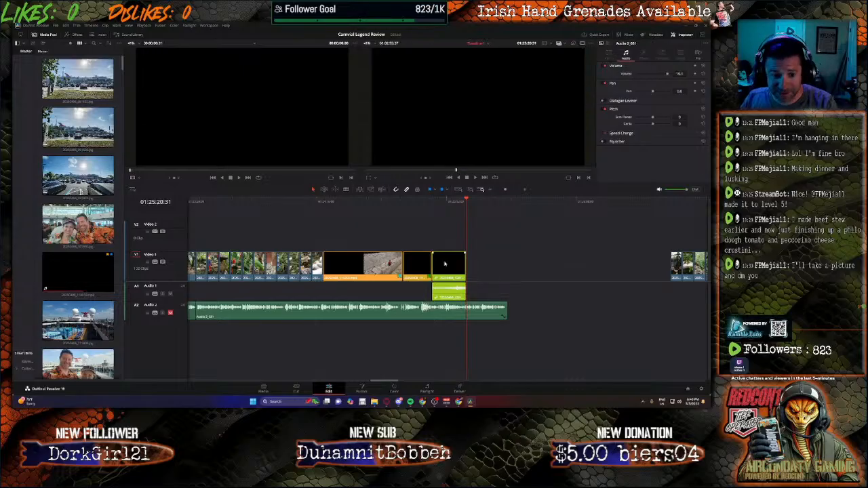
Step: Set the shortened waterfall clip's audio volume to -25 and unmute the Audio 2 narration track
{"action": "left_click", "coordinate": [450, 263]}
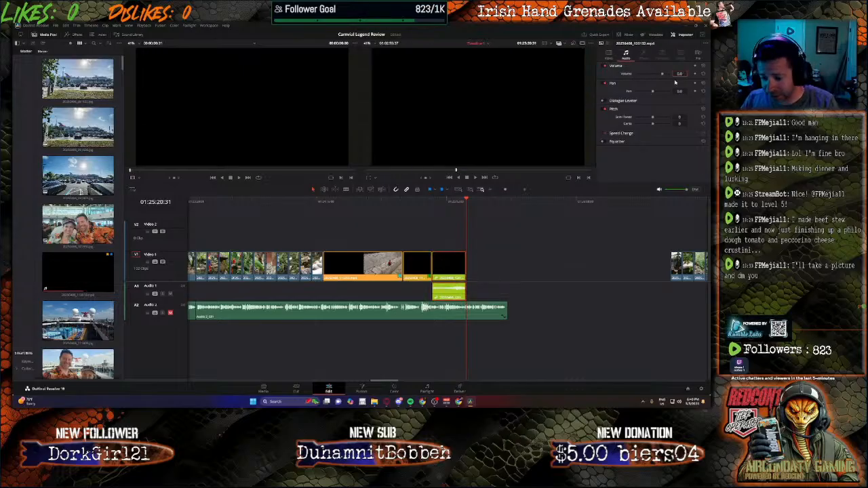
{"action": "type", "text": "-25"}
{"action": "key", "text": "Return"}
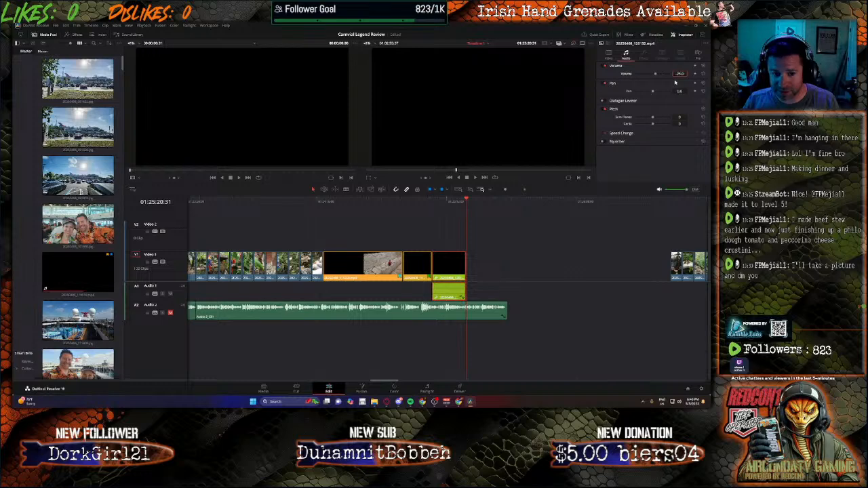
{"action": "left_click", "coordinate": [171, 312]}
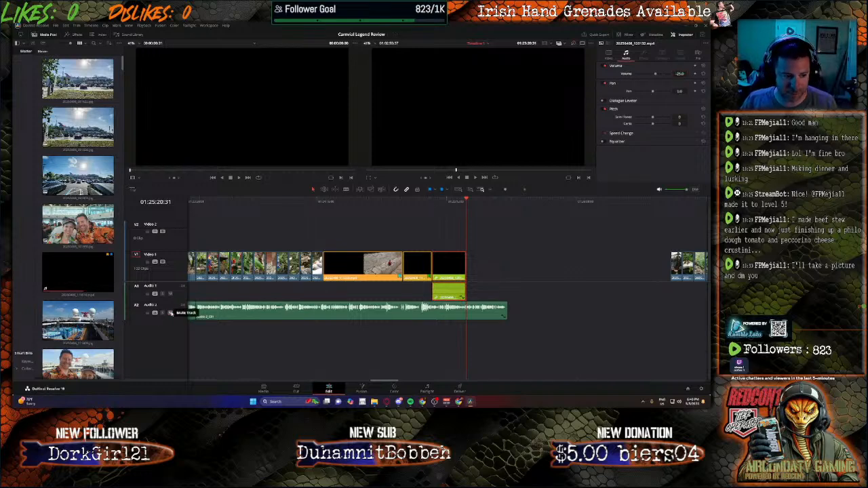
Step: Play the waterfall clip from near its start to check its audio level against the narration
{"action": "left_click", "coordinate": [441, 202]}
{"action": "key", "text": "space"}
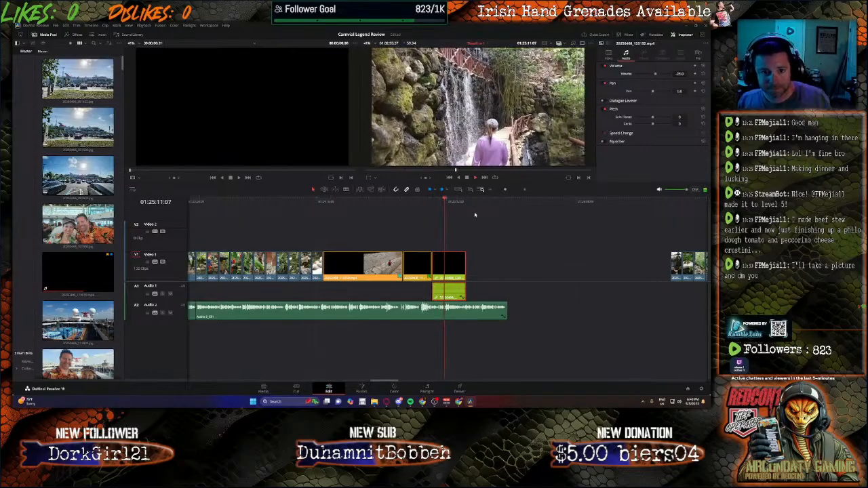
{"action": "key", "text": "space"}
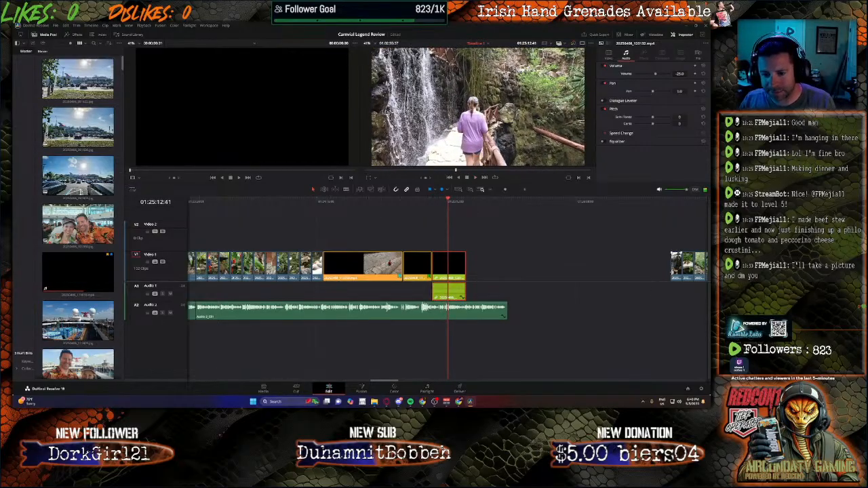
{"action": "key", "text": "space"}
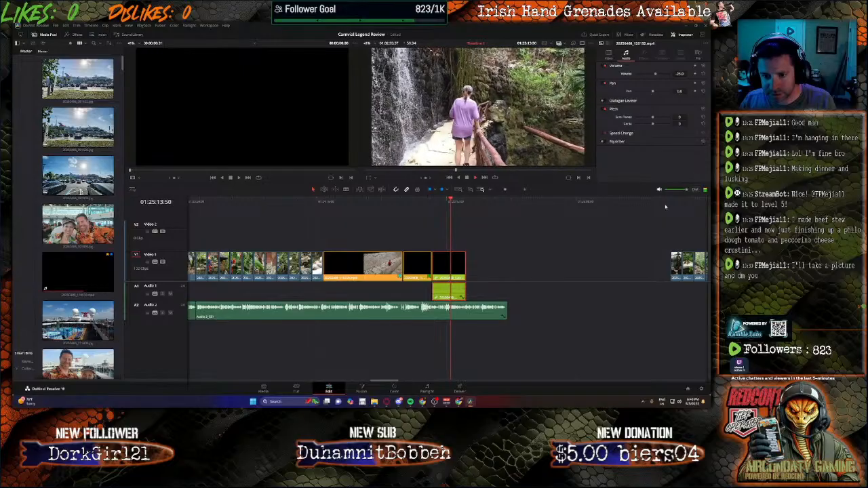
Step: Move the next four photos, starting with the waterfall photo, directly behind the shortened waterfall clip on Video 1
{"action": "left_click", "coordinate": [672, 202]}
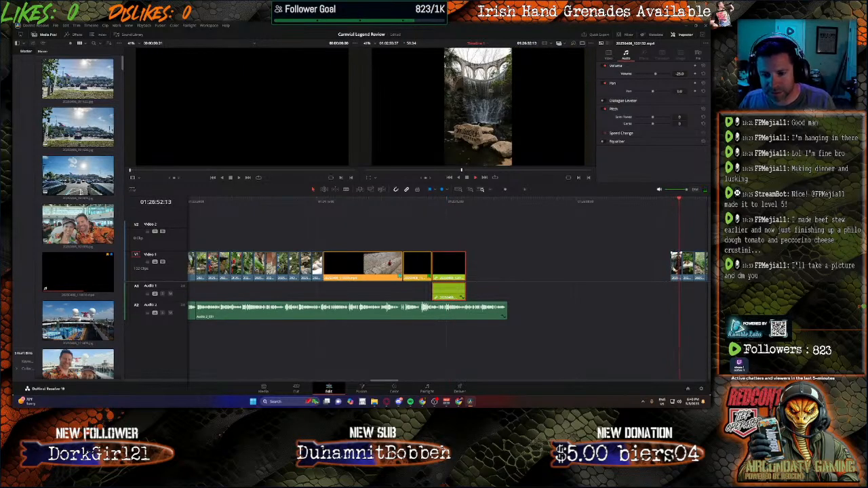
{"action": "left_click", "coordinate": [659, 267]}
{"action": "left_click_drag", "start_coordinate": [659, 267], "coordinate": [474, 267]}
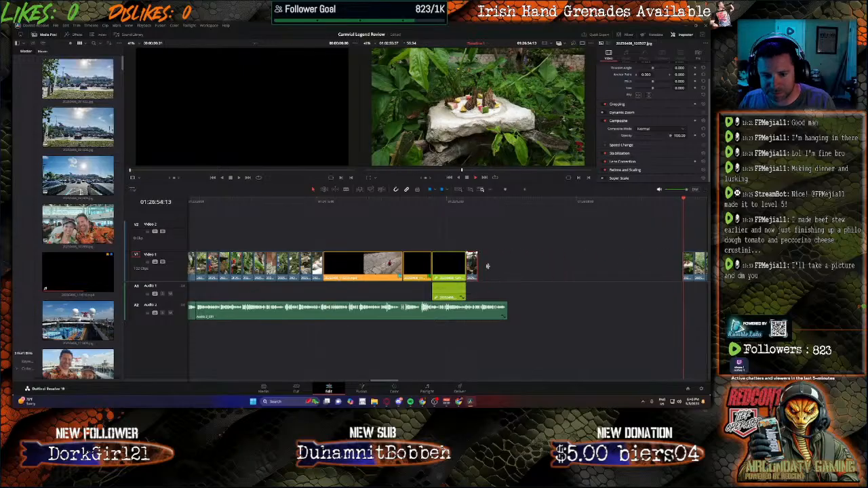
{"action": "key", "text": "space"}
{"action": "left_click_drag", "start_coordinate": [686, 267], "coordinate": [499, 267]}
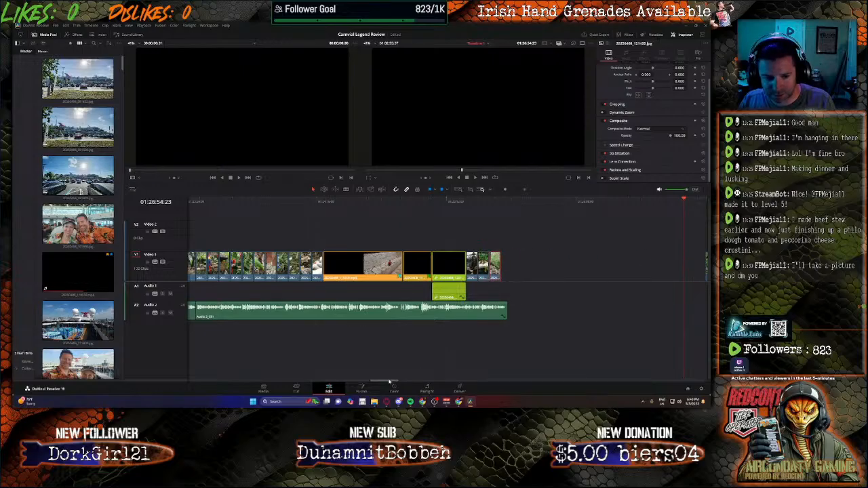
{"action": "left_click_drag", "start_coordinate": [390, 381], "coordinate": [399, 382]}
{"action": "left_click_drag", "start_coordinate": [595, 267], "coordinate": [392, 267]}
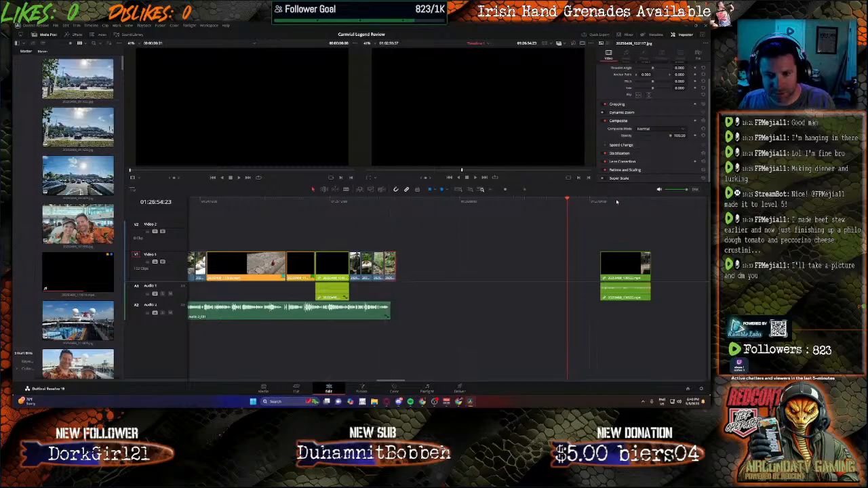
Step: Preview the horse arena clip and move it directly behind the last of the four photos
{"action": "left_click", "coordinate": [617, 201]}
{"action": "key", "text": "space"}
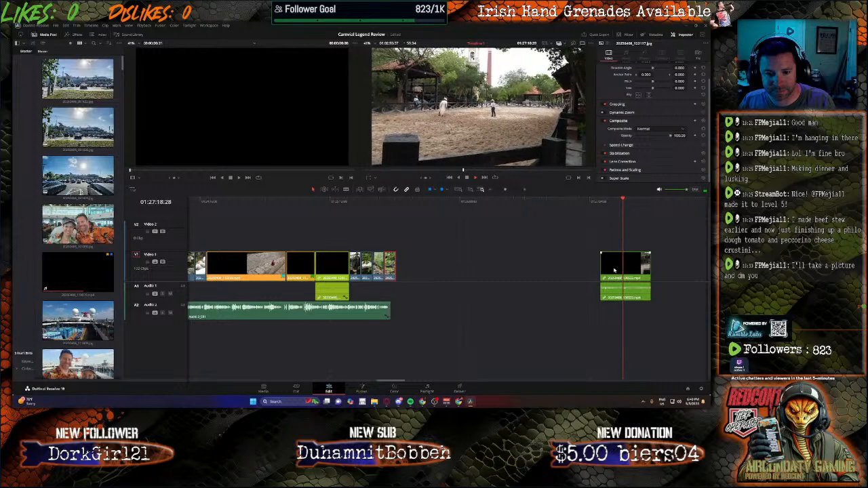
{"action": "left_click_drag", "start_coordinate": [613, 269], "coordinate": [423, 270]}
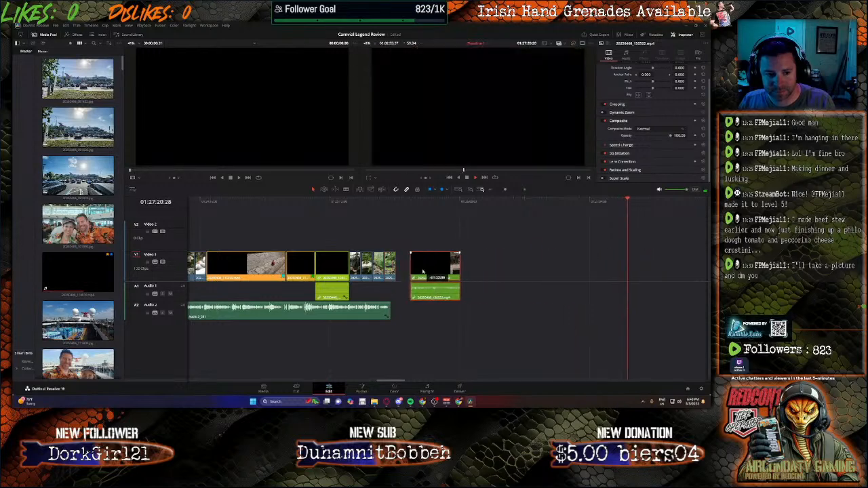
{"action": "left_click", "coordinate": [393, 200]}
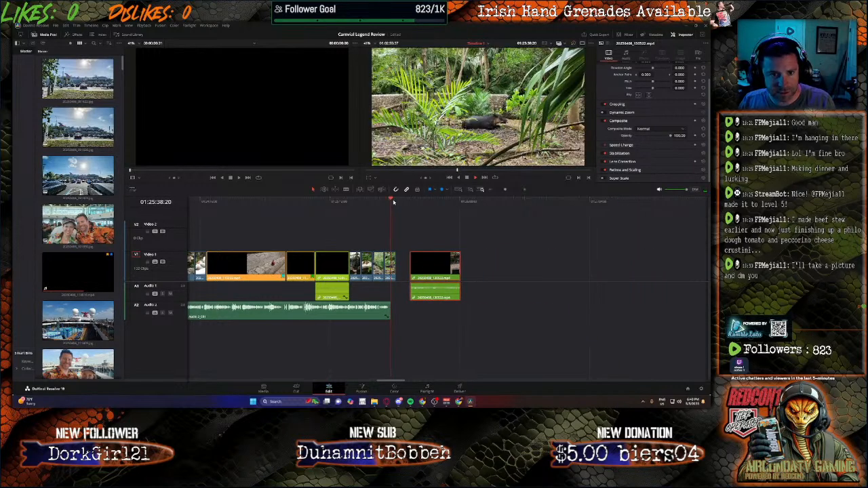
{"action": "left_click", "coordinate": [382, 263]}
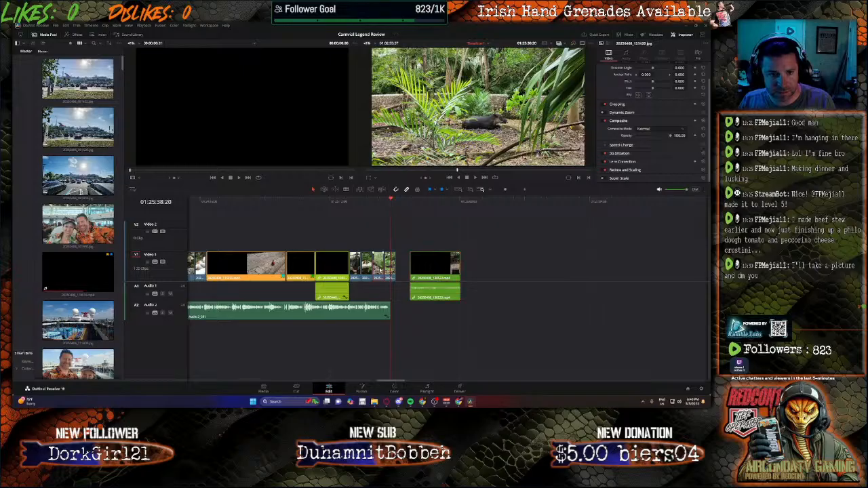
{"action": "left_click", "coordinate": [378, 202]}
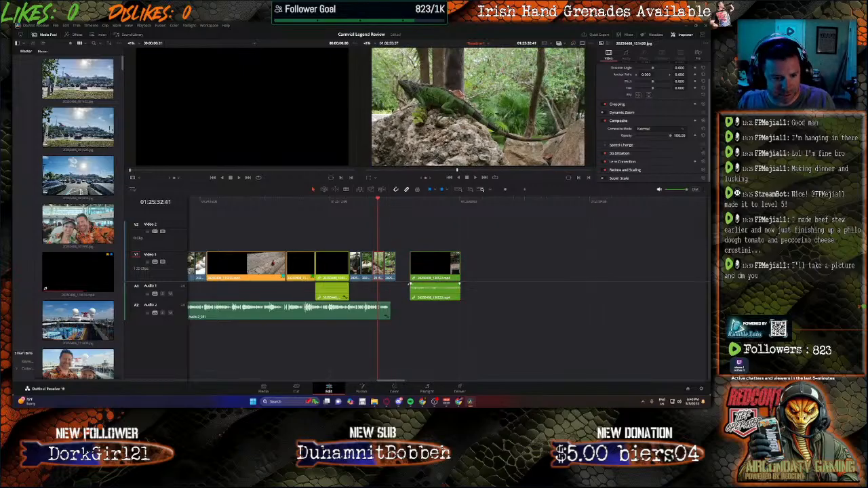
{"action": "left_click_drag", "start_coordinate": [428, 283], "coordinate": [413, 282]}
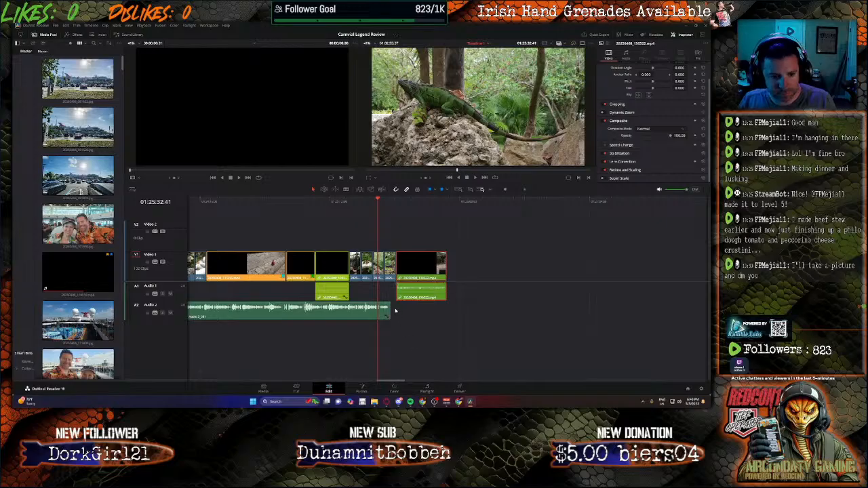
Step: Play the arena clip from its start, split it at 01:25:53:11, and delete the part after the cut
{"action": "left_click_drag", "start_coordinate": [427, 205], "coordinate": [397, 206]}
{"action": "key", "text": "space"}
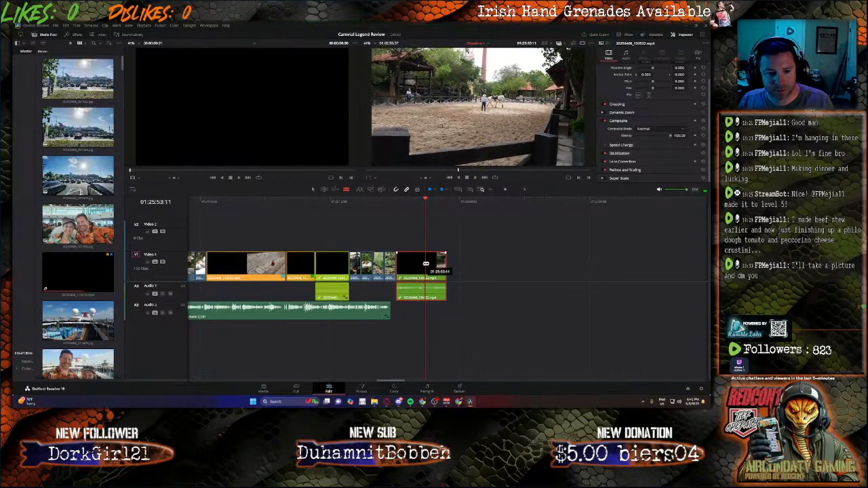
{"action": "left_click", "coordinate": [426, 258]}
{"action": "key", "text": "a"}
{"action": "key", "text": "Delete"}
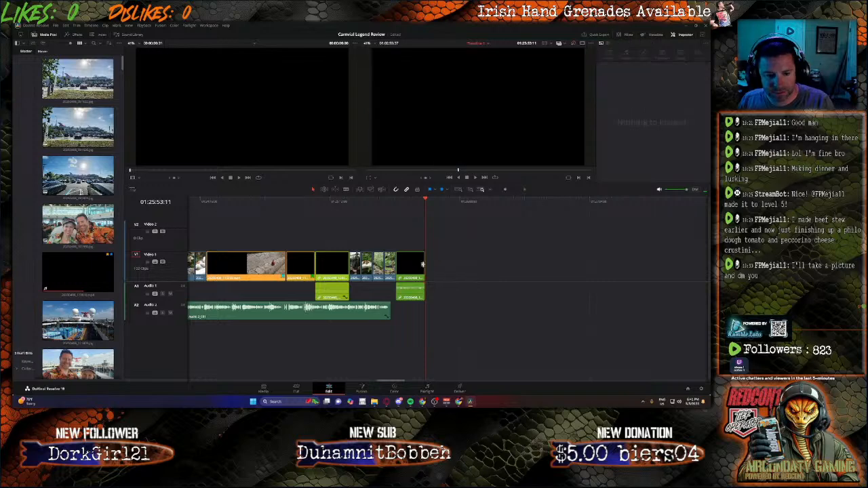
Step: Unlink the shortened arena clip's video and audio, and delete its audio from Audio 1
{"action": "right_click", "coordinate": [421, 266]}
{"action": "left_click", "coordinate": [433, 261]}
{"action": "left_click", "coordinate": [409, 293]}
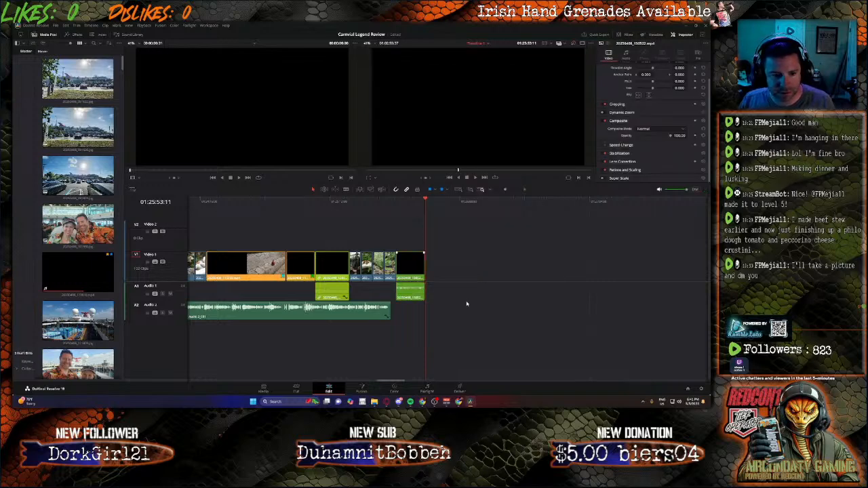
{"action": "key", "text": "Delete"}
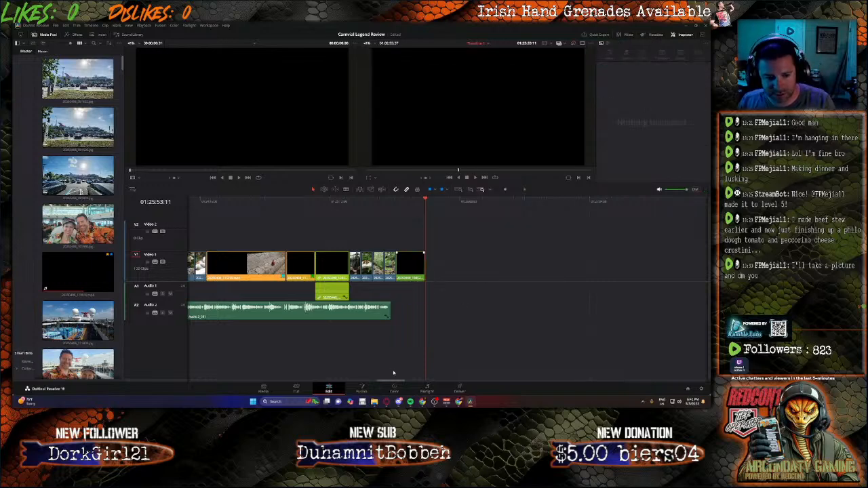
Step: Move the stone ruins photo from about 01:28:04 directly behind the shortened arena clip
{"action": "left_click_drag", "start_coordinate": [396, 381], "coordinate": [406, 381]}
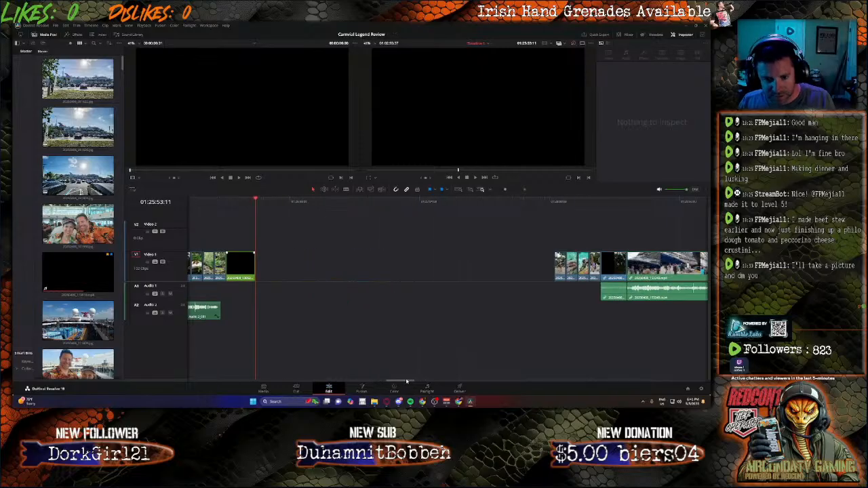
{"action": "left_click", "coordinate": [555, 202]}
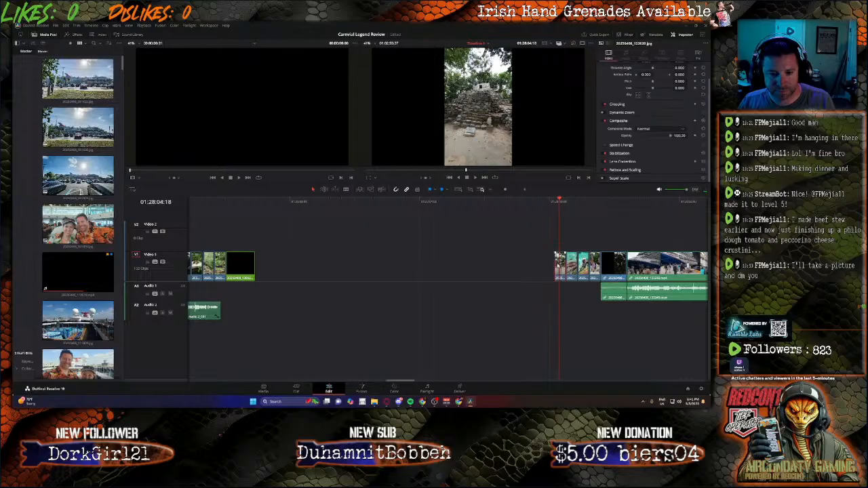
{"action": "left_click_drag", "start_coordinate": [560, 265], "coordinate": [261, 266]}
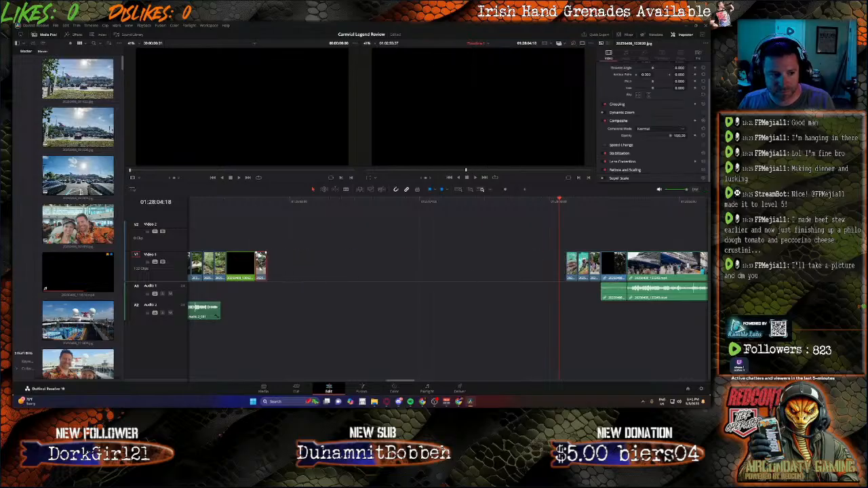
Step: Move the three photos near 01:28:05 one after another directly behind the stone ruins photo on Video 1
{"action": "left_click_drag", "start_coordinate": [572, 264], "coordinate": [275, 267]}
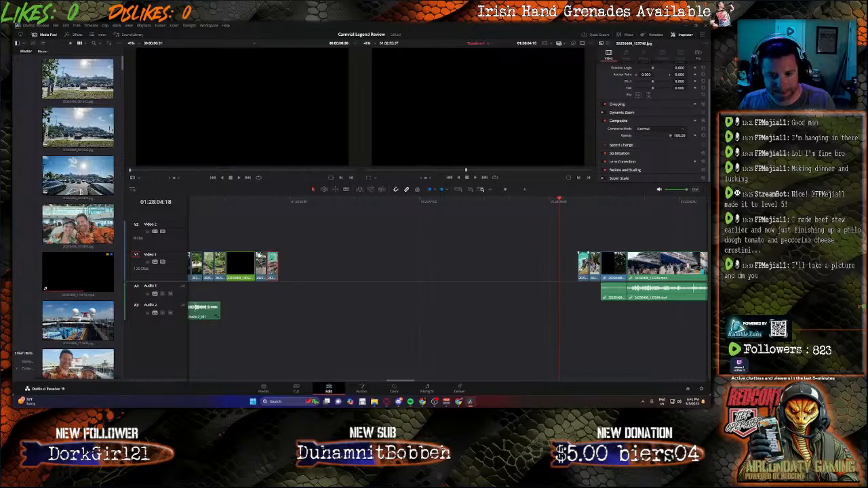
{"action": "left_click_drag", "start_coordinate": [584, 264], "coordinate": [285, 267]}
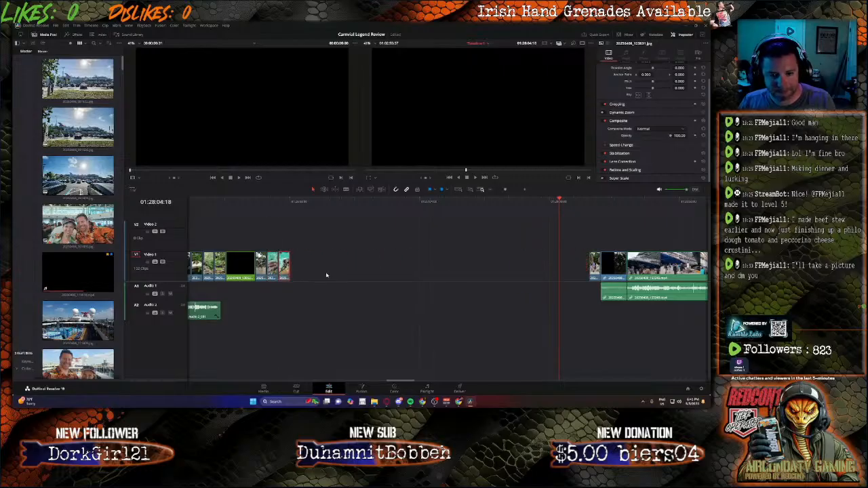
{"action": "left_click_drag", "start_coordinate": [595, 265], "coordinate": [296, 266]}
Step: Select all remaining clips after the moved photos and move them together directly behind the last photo
{"action": "left_click", "coordinate": [612, 266]}
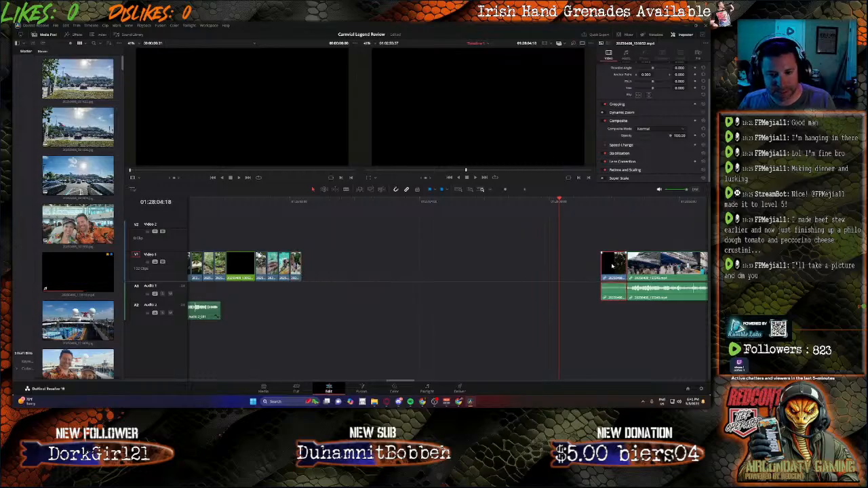
{"action": "left_click_drag", "start_coordinate": [599, 232], "coordinate": [709, 327]}
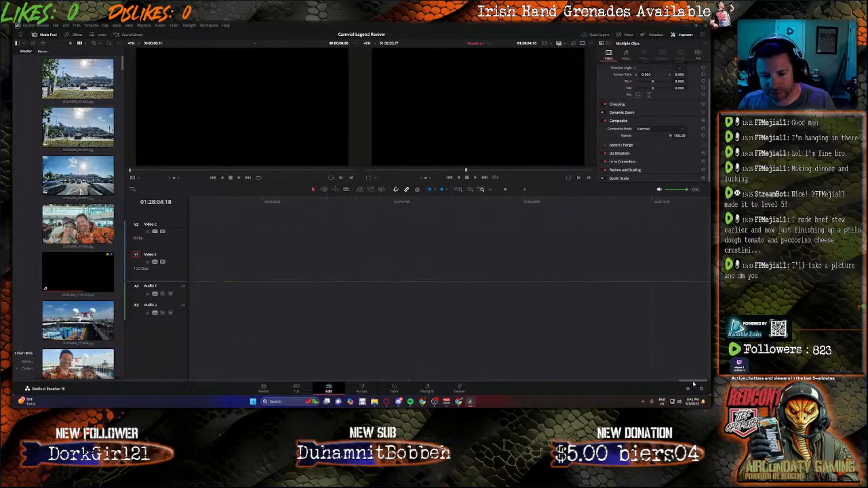
{"action": "left_click_drag", "start_coordinate": [693, 384], "coordinate": [376, 381]}
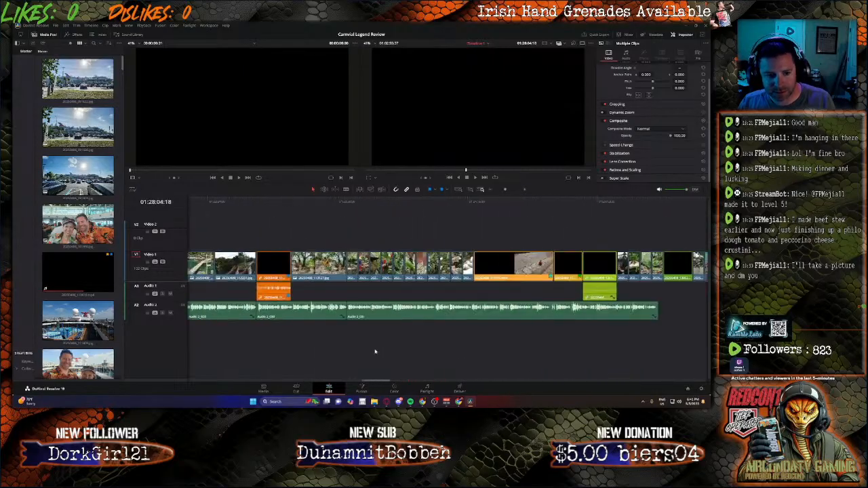
{"action": "left_click_drag", "start_coordinate": [375, 352], "coordinate": [402, 350]}
{"action": "left_click_drag", "start_coordinate": [670, 279], "coordinate": [376, 276]}
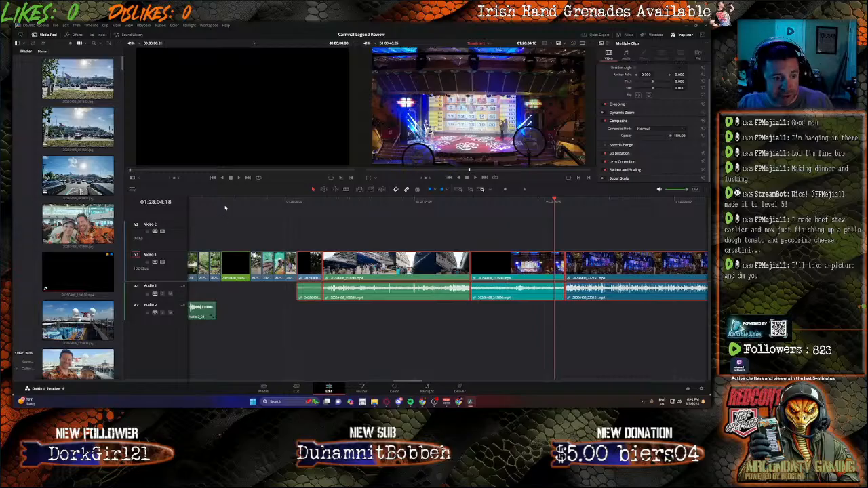
Step: Record new narration on Audio 2 from 01:25:38:20, directly behind the existing narration, and stop at about 01:29:52:15
{"action": "left_click", "coordinate": [217, 201]}
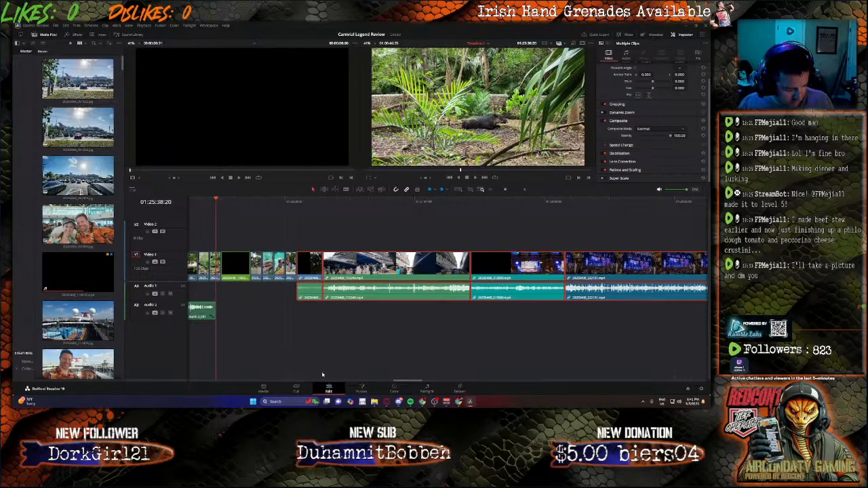
{"action": "left_click", "coordinate": [433, 390]}
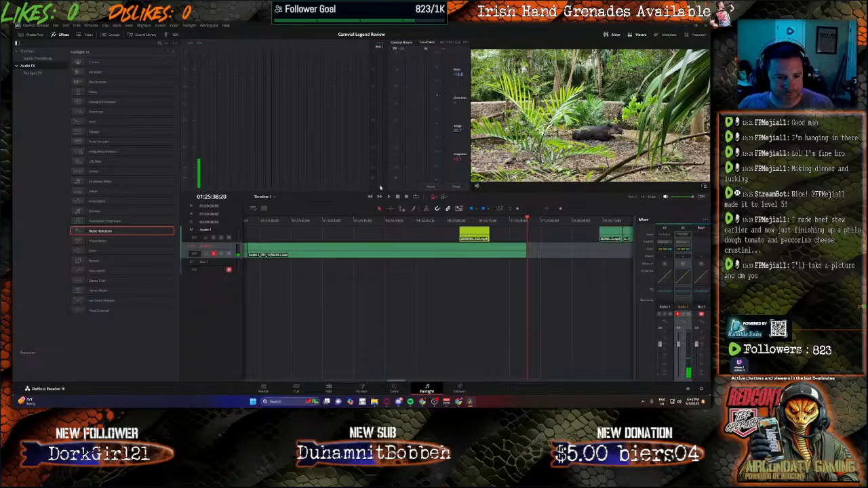
{"action": "left_click", "coordinate": [406, 198]}
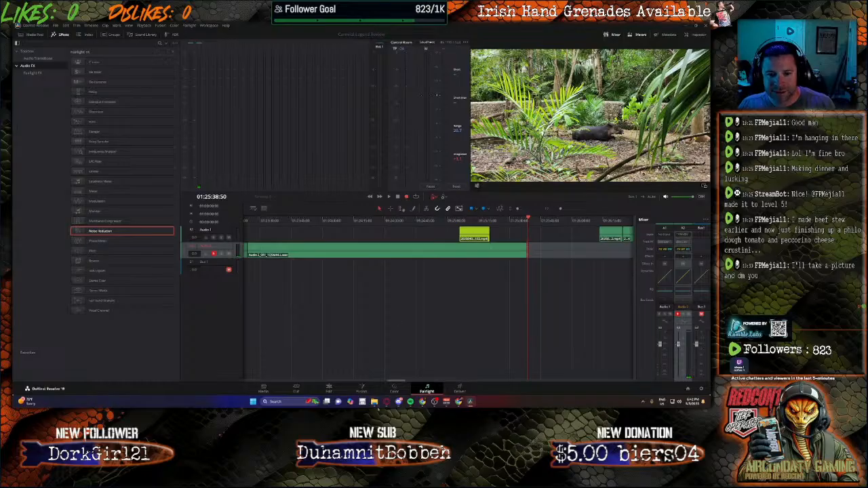
{"action": "mouse_move", "coordinate": [373, 401]}
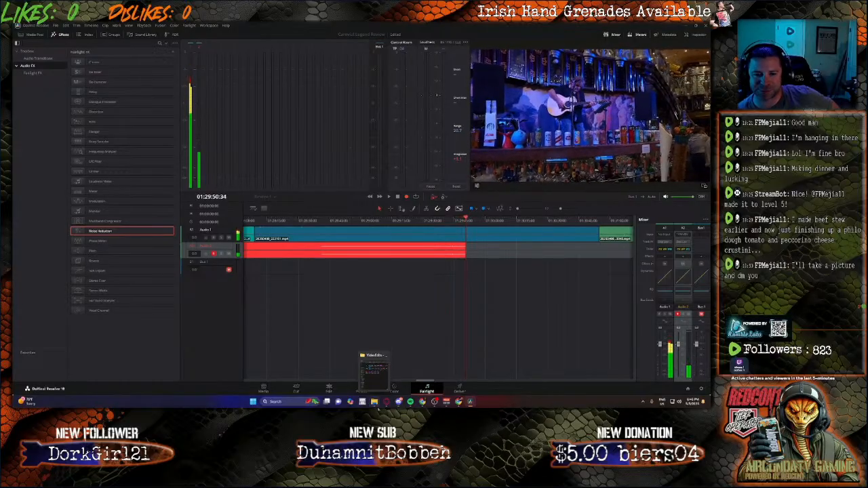
{"action": "key", "text": "space"}
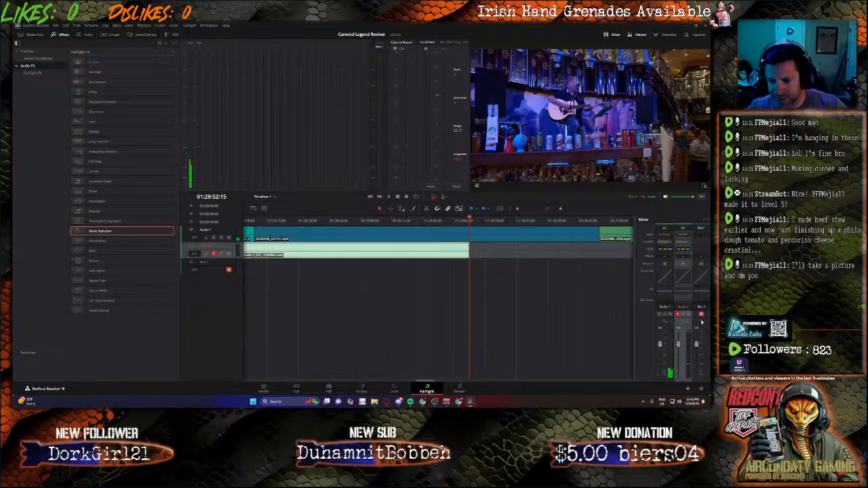
Step: Raise the volume of the newly recorded narration clip on Audio 2 to about 15 dB
{"action": "left_click", "coordinate": [328, 388]}
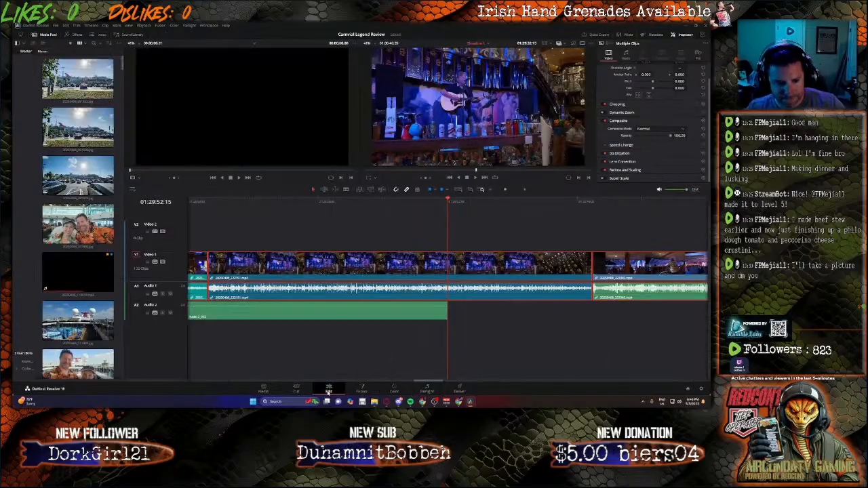
{"action": "left_click", "coordinate": [341, 311]}
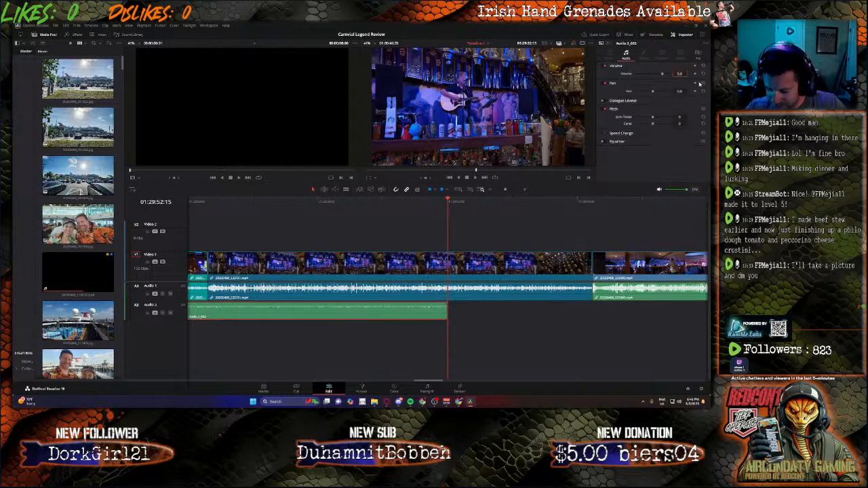
{"action": "key", "text": "Return"}
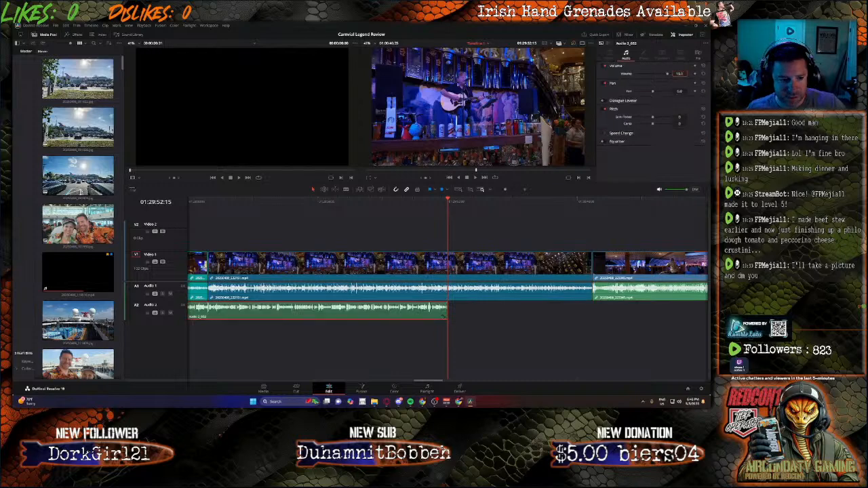
Step: Unlink the video and audio of the clip showing the docked ships, and delete its audio from Audio 1
{"action": "left_click_drag", "start_coordinate": [417, 380], "coordinate": [399, 379]}
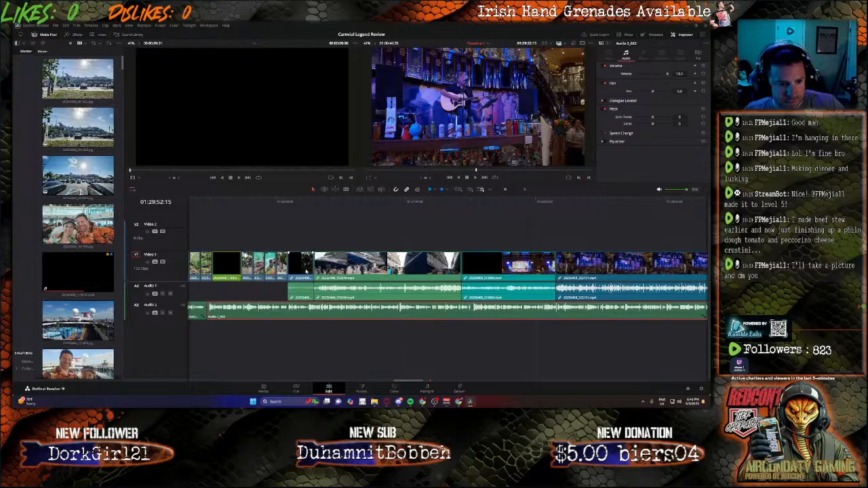
{"action": "right_click", "coordinate": [342, 273]}
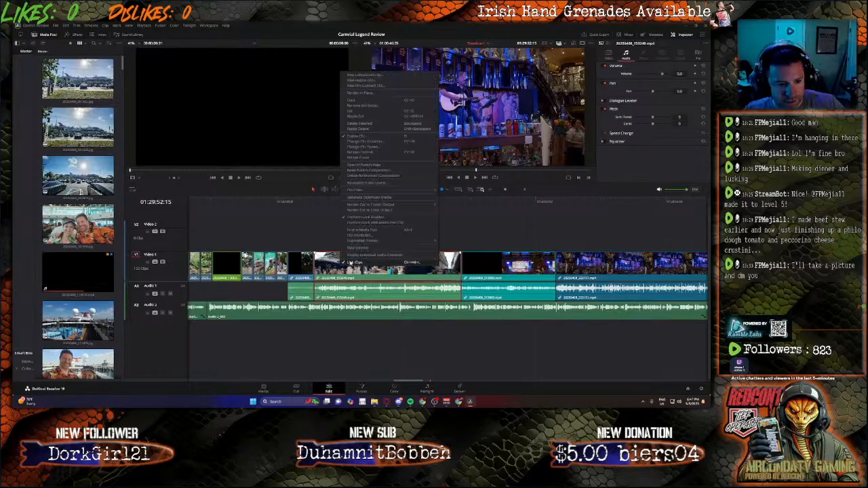
{"action": "left_click", "coordinate": [350, 264]}
{"action": "left_click", "coordinate": [366, 349]}
{"action": "left_click", "coordinate": [380, 290]}
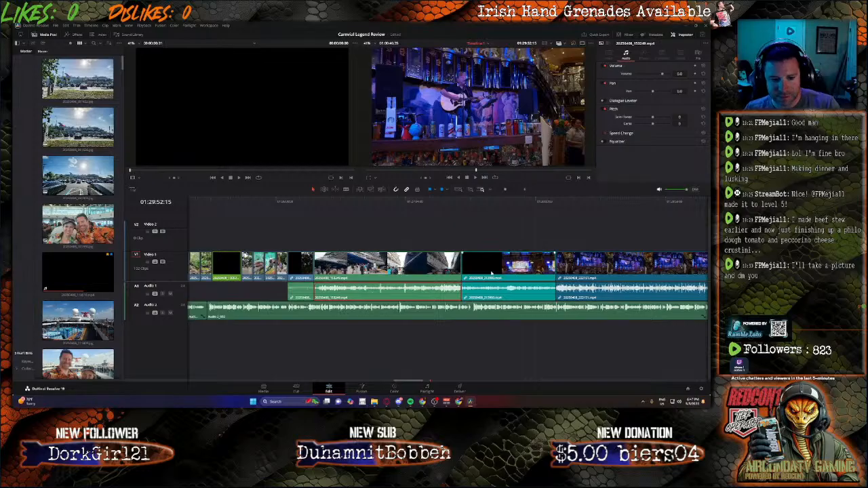
{"action": "key", "text": "Delete"}
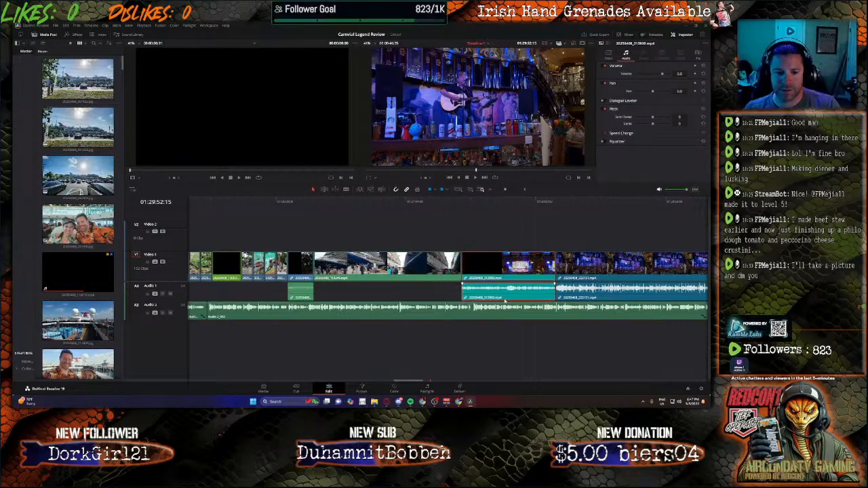
Step: Unlink the theater stage clip's video and audio, and delete its audio from Audio 1
{"action": "right_click", "coordinate": [509, 300]}
{"action": "left_click", "coordinate": [517, 287]}
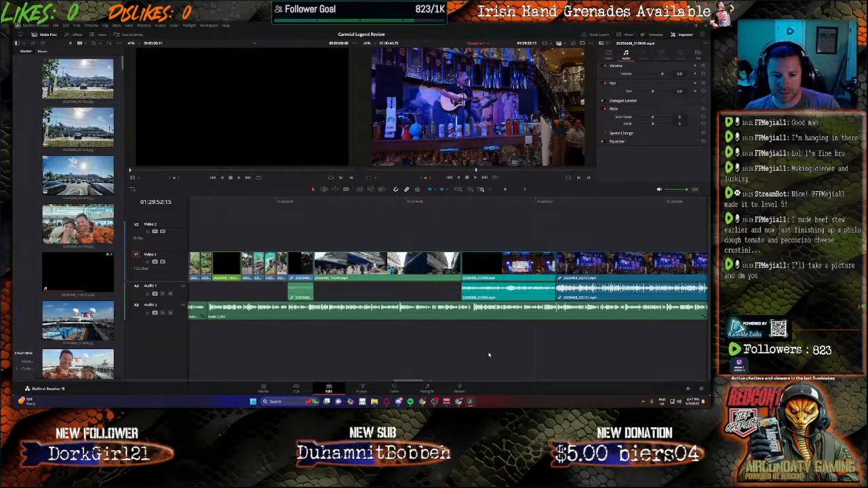
{"action": "left_click", "coordinate": [491, 297]}
{"action": "key", "text": "Delete"}
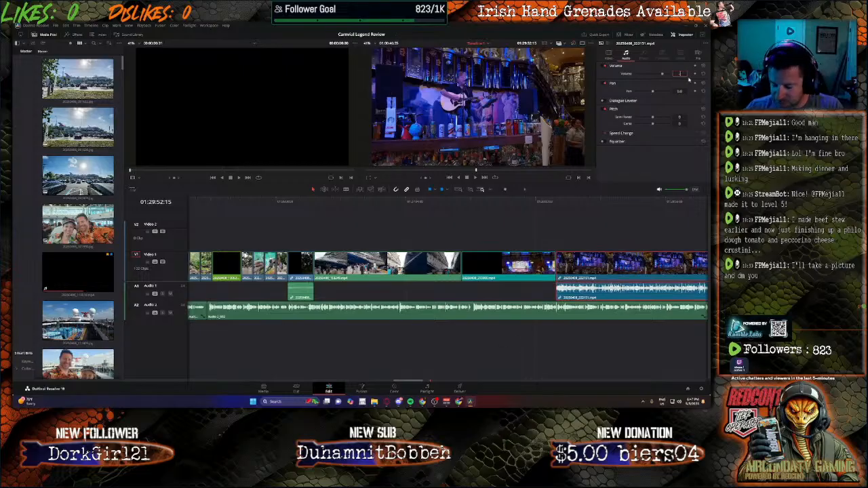
Step: Lower the bar guitarist clip's volume to -20 dB while checking its level against the narration in playback
{"action": "key", "text": "Return"}
{"action": "left_click", "coordinate": [563, 200]}
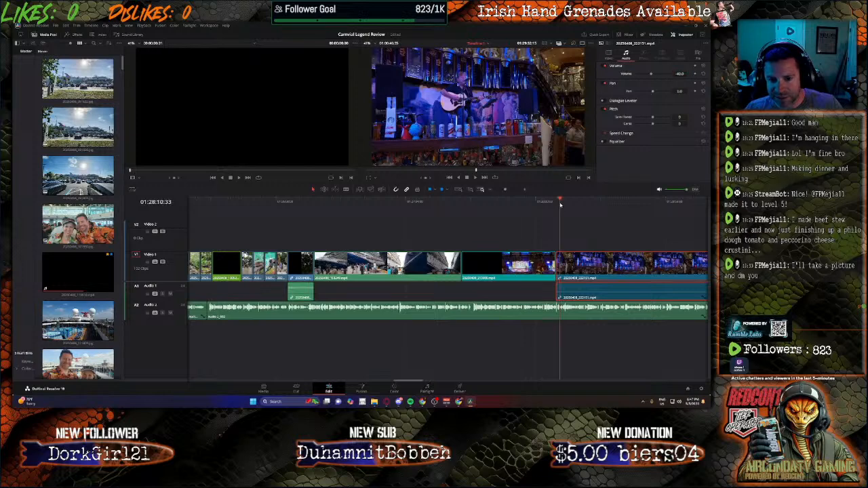
{"action": "key", "text": "space"}
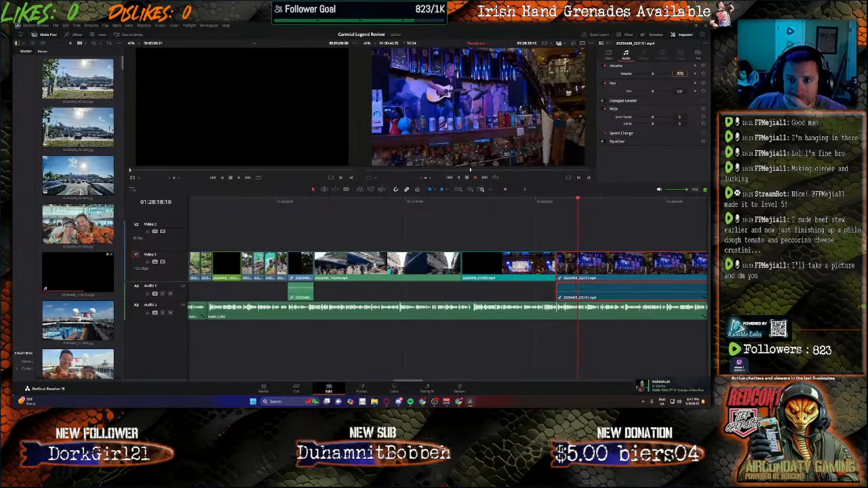
{"action": "type", "text": "-30"}
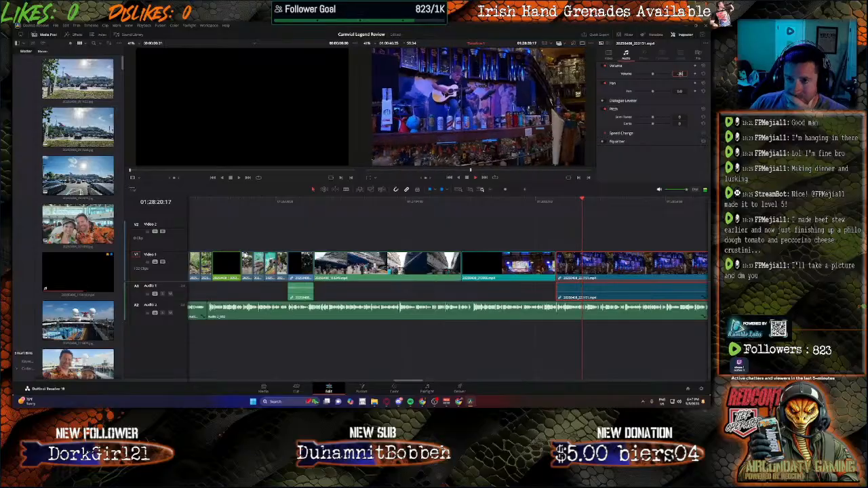
{"action": "key", "text": "Return"}
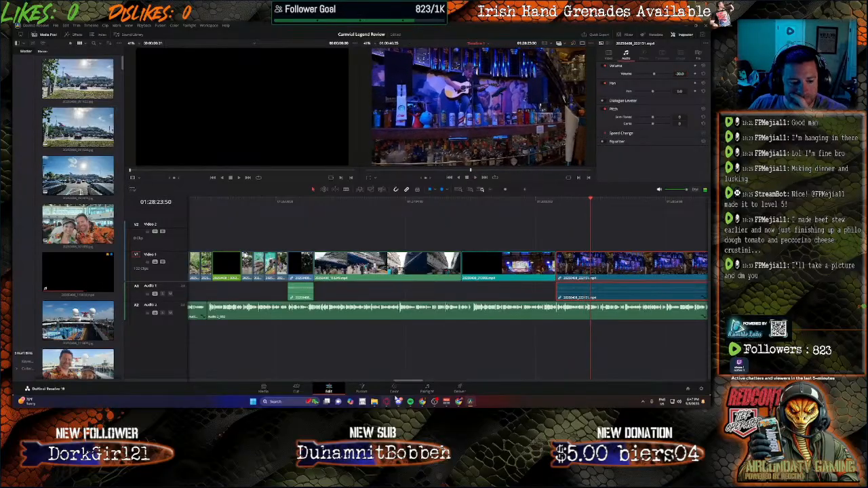
Step: Split the guitarist clip at the end of the new narration and delete the part after the cut
{"action": "left_click_drag", "start_coordinate": [410, 383], "coordinate": [427, 384]}
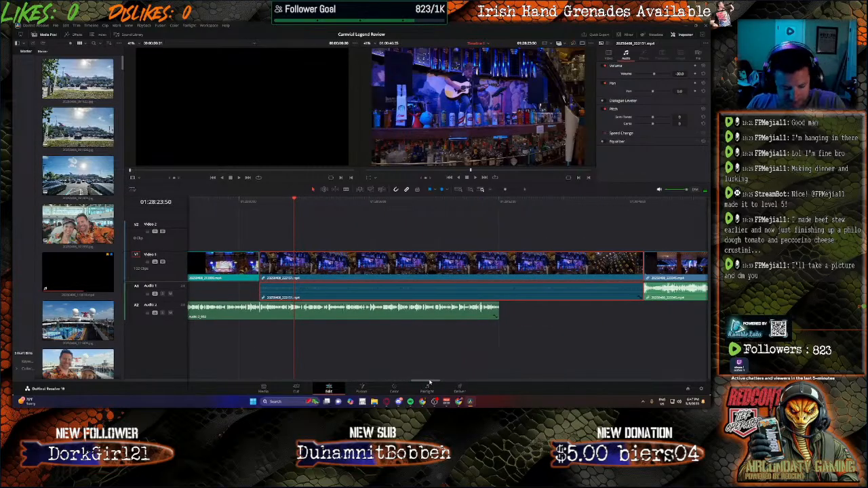
{"action": "left_click", "coordinate": [500, 290]}
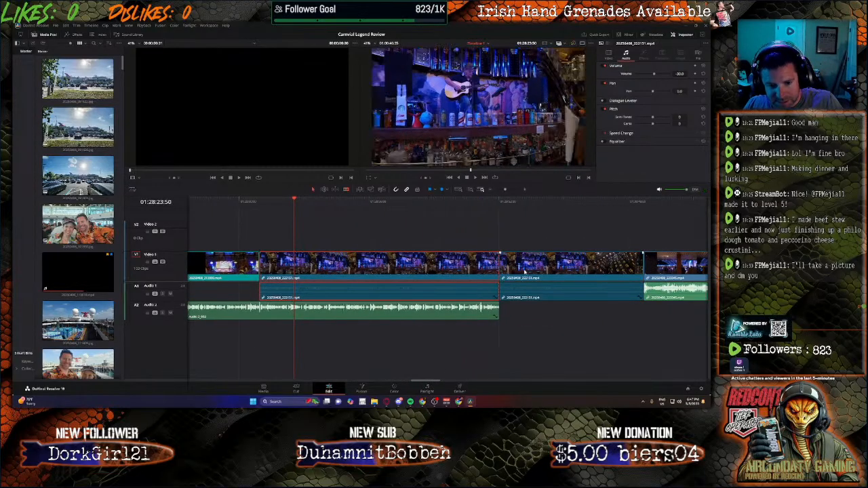
{"action": "key", "text": "Delete"}
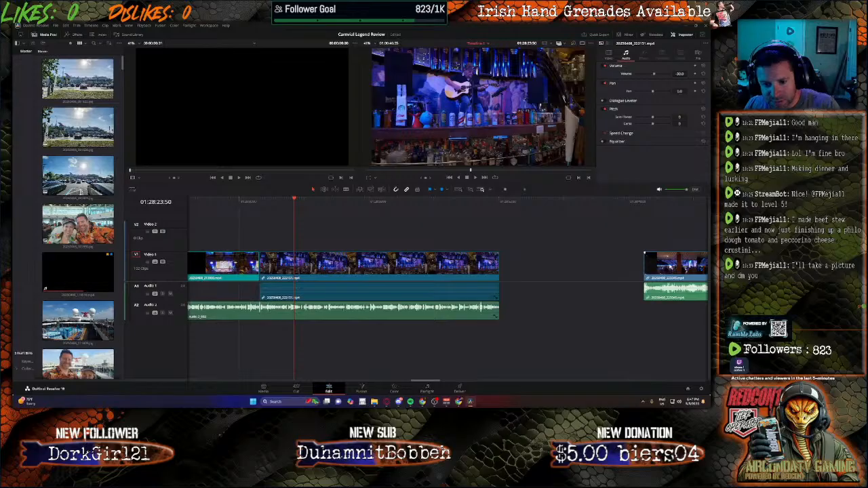
Step: Move the crowded lounge clip directly behind the shortened guitarist clip, and close the following gap with all remaining clips
{"action": "left_click_drag", "start_coordinate": [675, 269], "coordinate": [530, 272]}
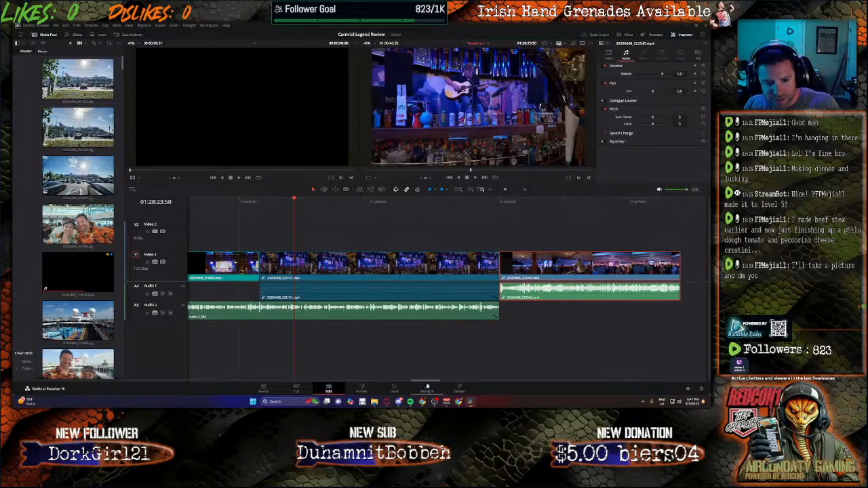
{"action": "left_click_drag", "start_coordinate": [427, 384], "coordinate": [444, 383]}
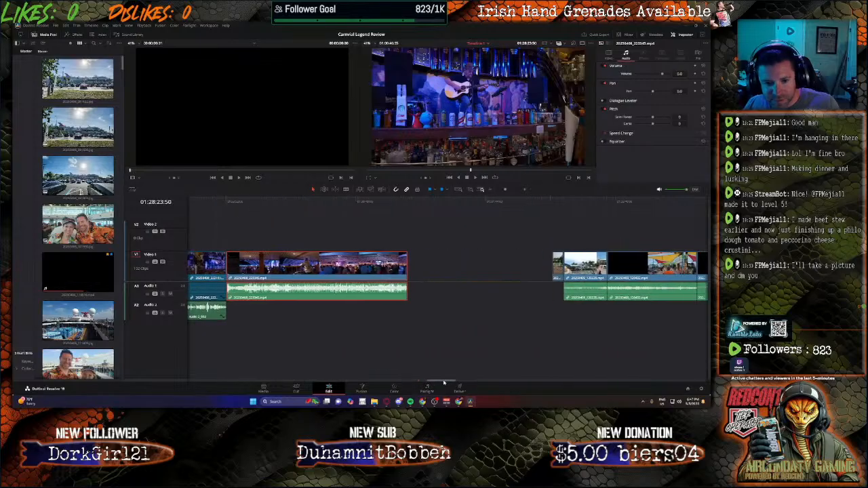
{"action": "left_click", "coordinate": [560, 270]}
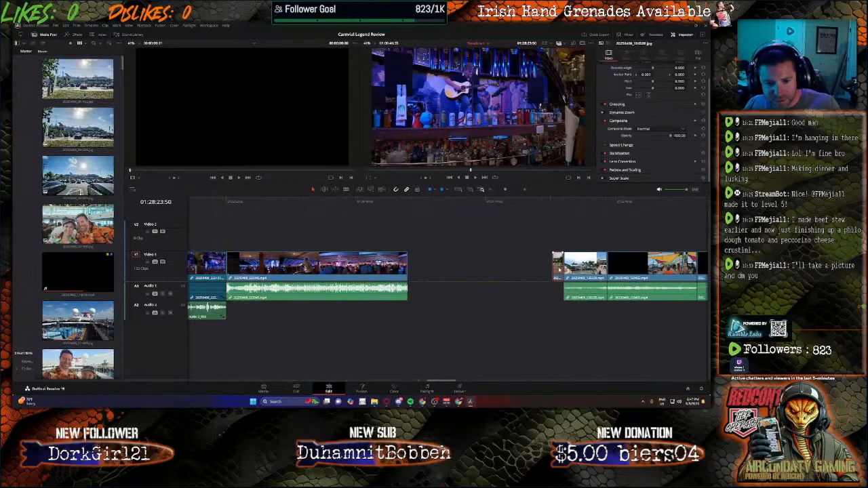
{"action": "left_click_drag", "start_coordinate": [539, 236], "coordinate": [713, 310]}
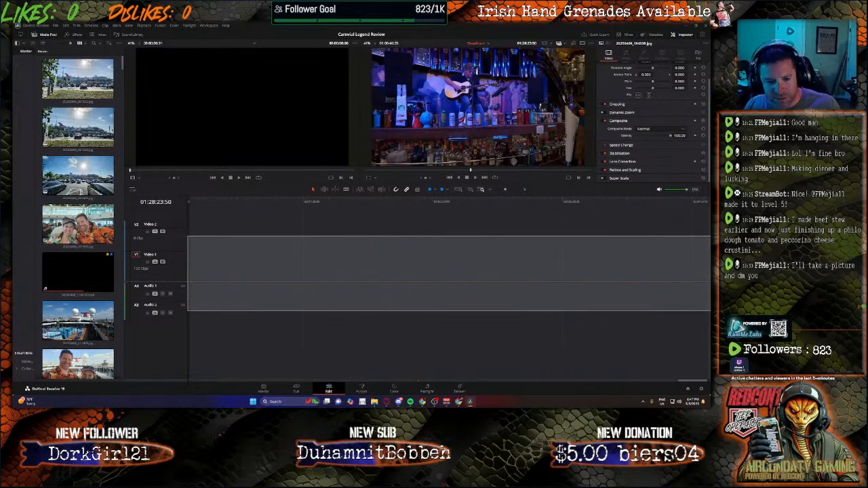
{"action": "left_click_drag", "start_coordinate": [712, 311], "coordinate": [518, 279]}
Step: Set the volume of the crowded lounge clip behind the guitarist clip to -35 dB
{"action": "left_click_drag", "start_coordinate": [305, 203], "coordinate": [301, 203]}
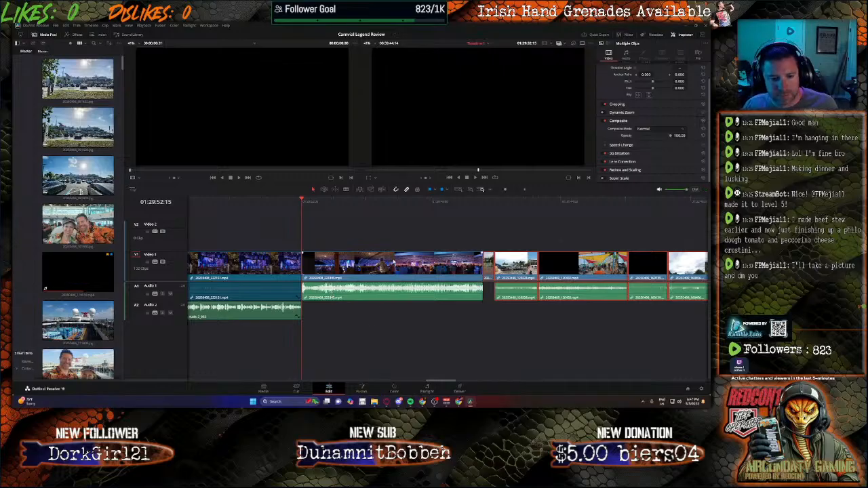
{"action": "right_click", "coordinate": [393, 263]}
{"action": "left_click", "coordinate": [388, 271]}
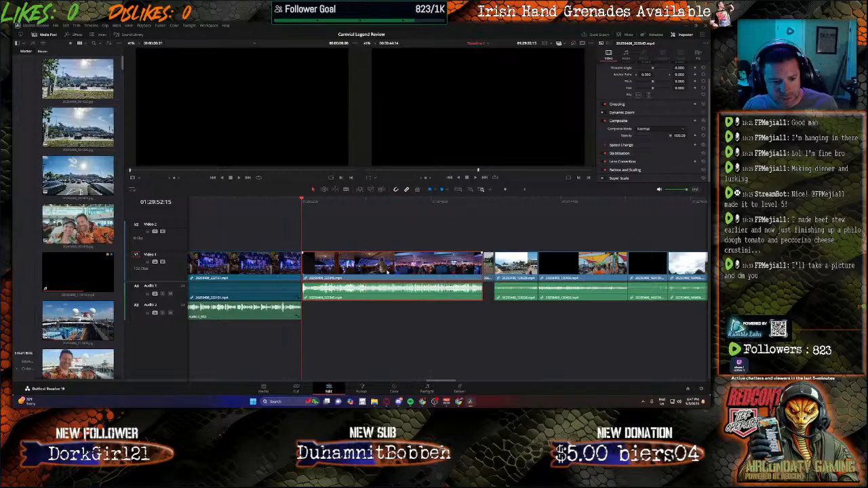
{"action": "scroll", "coordinate": [675, 80], "scroll_direction": "up", "scroll_amount": 2}
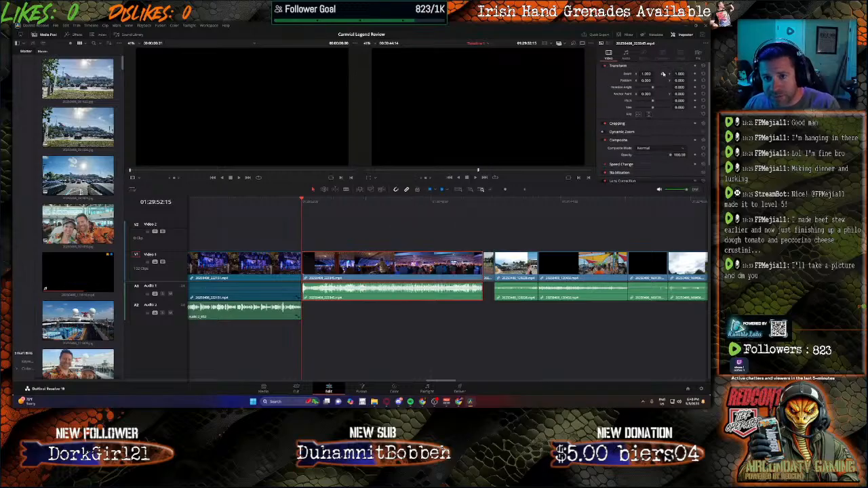
{"action": "left_click", "coordinate": [626, 55]}
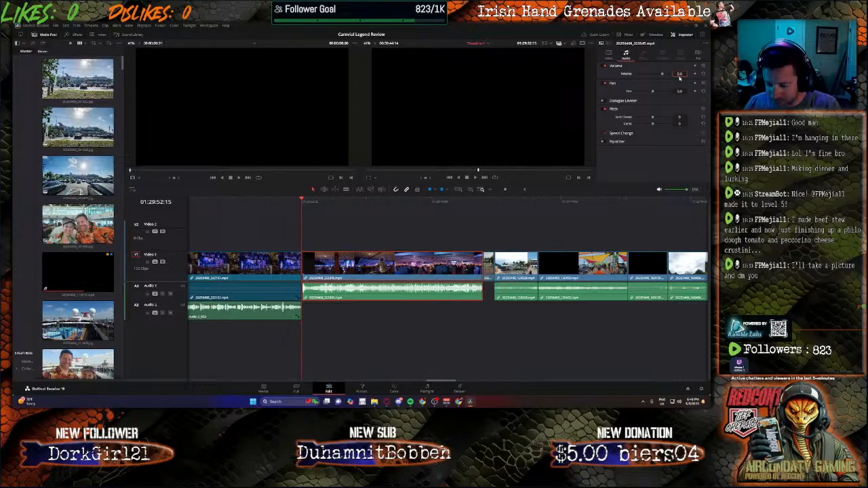
{"action": "left_click", "coordinate": [679, 76]}
{"action": "type", "text": "-35"}
{"action": "key", "text": "Return"}
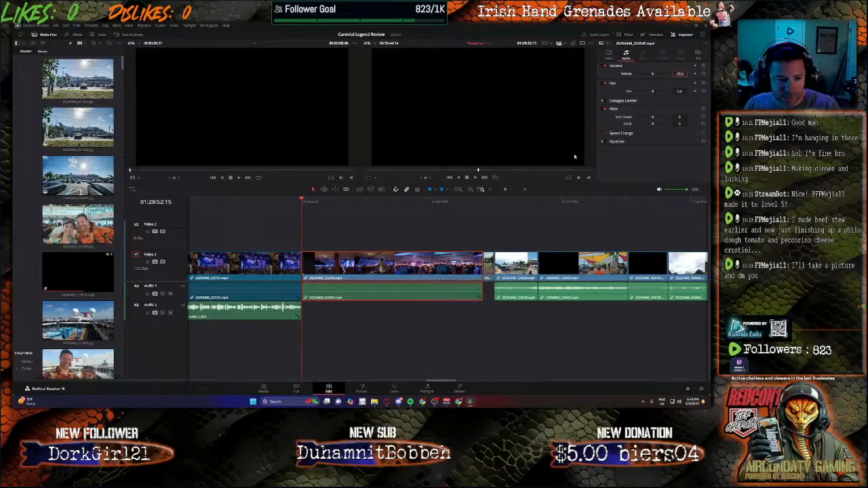
Step: Mute Bus 1 in the Fairlight mixer
{"action": "left_click", "coordinate": [426, 389]}
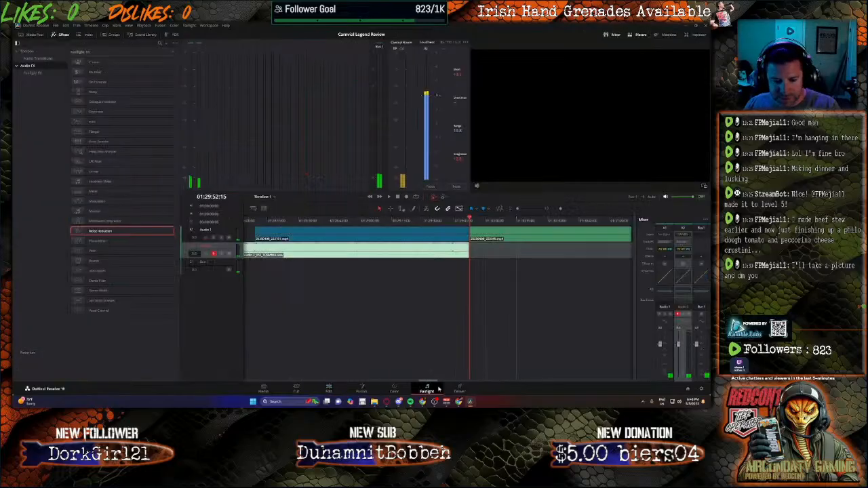
{"action": "left_click", "coordinate": [701, 314]}
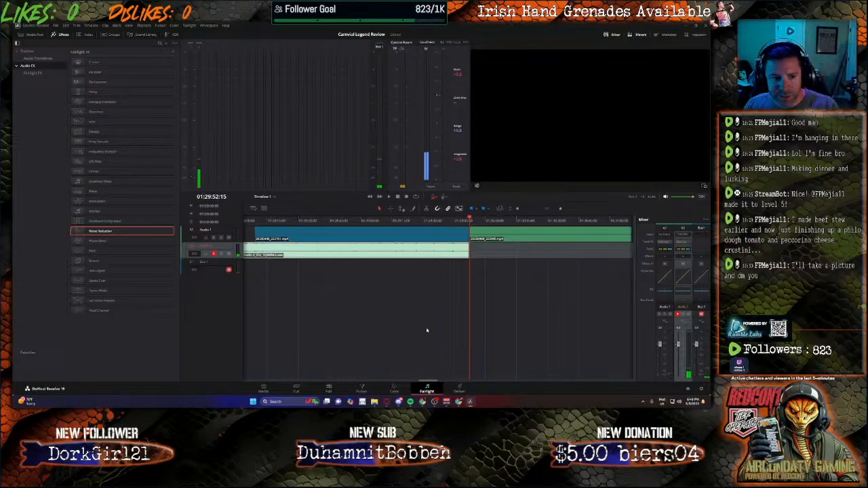
{"action": "left_click", "coordinate": [406, 197]}
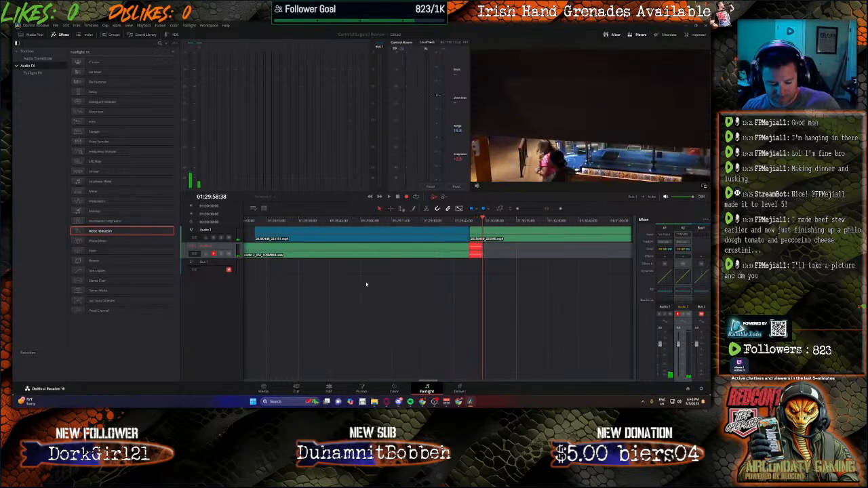
{"action": "key", "text": "space"}
{"action": "key", "text": "Delete"}
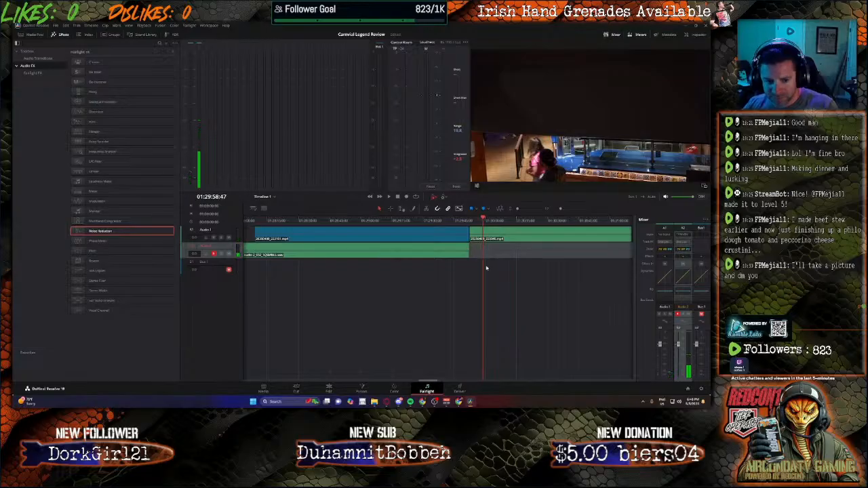
{"action": "left_click_drag", "start_coordinate": [483, 222], "coordinate": [471, 221]}
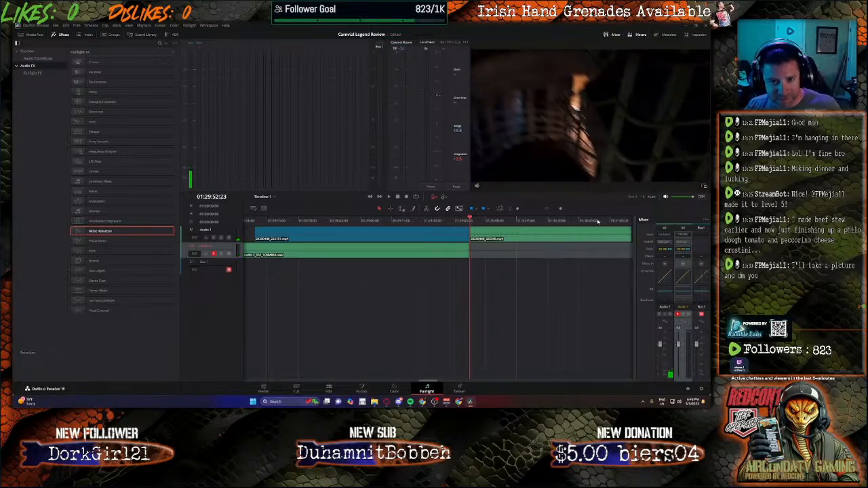
{"action": "key", "text": "Down"}
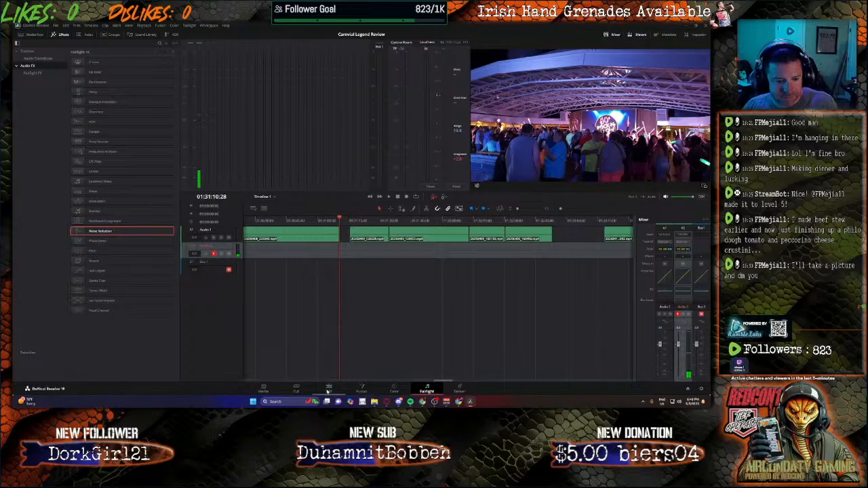
Step: Record narration on Audio 2 from the start of the crowded lounge clip until just before the clip ends
{"action": "left_click", "coordinate": [329, 388]}
{"action": "left_click_drag", "start_coordinate": [329, 202], "coordinate": [301, 205]}
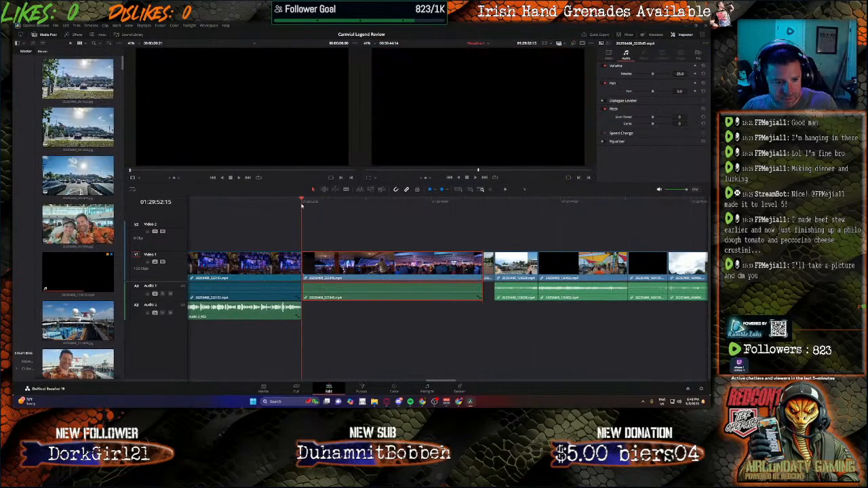
{"action": "left_click", "coordinate": [427, 389]}
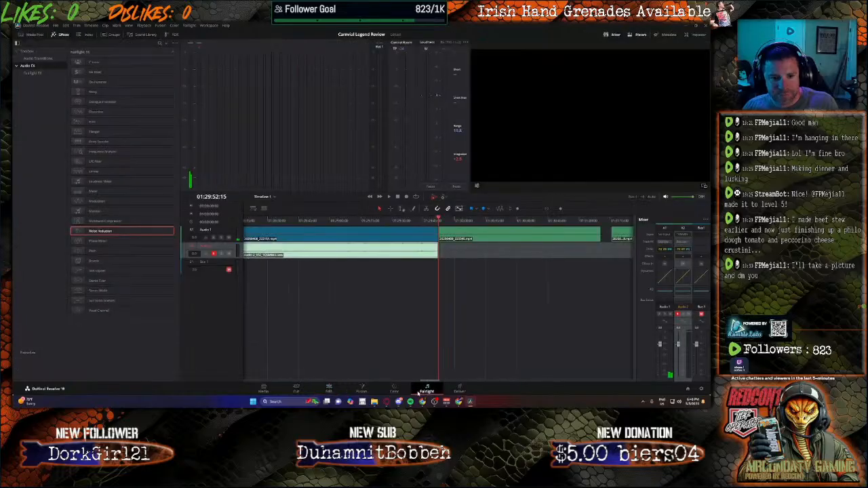
{"action": "left_click", "coordinate": [406, 198]}
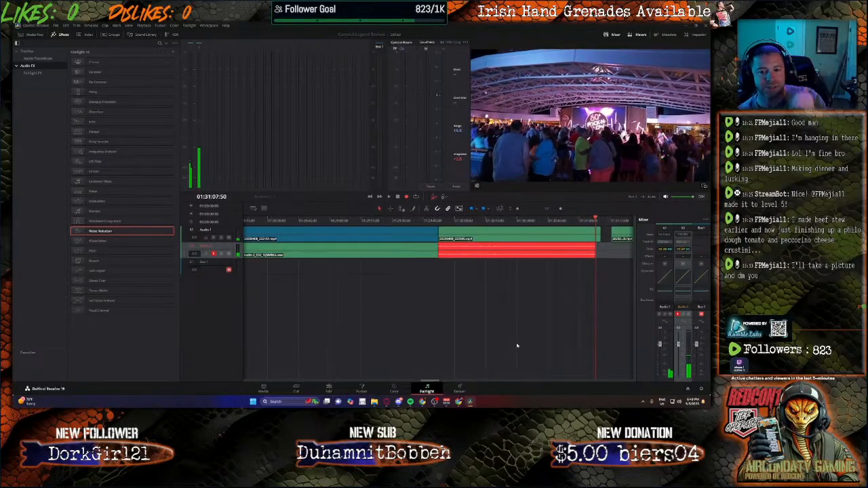
{"action": "key", "text": "space"}
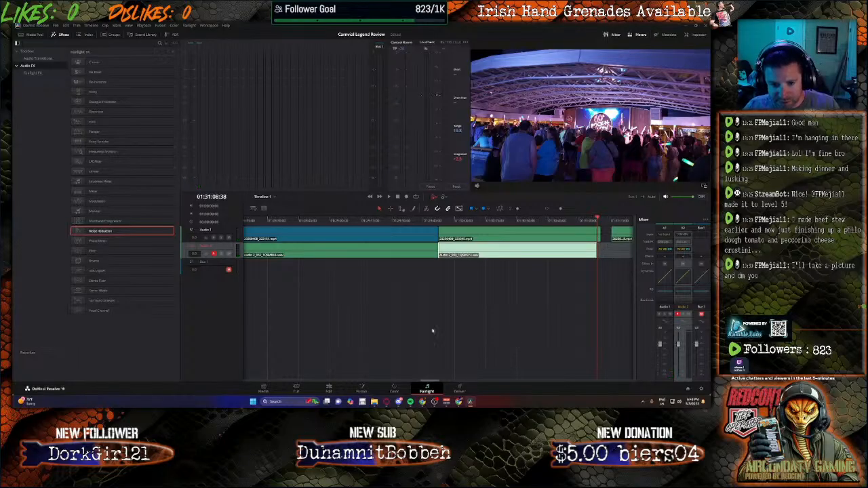
Step: Split the crowded lounge clip at the end of the new narration and delete the part after the cut
{"action": "left_click", "coordinate": [330, 388]}
{"action": "key", "text": "ctrl+b"}
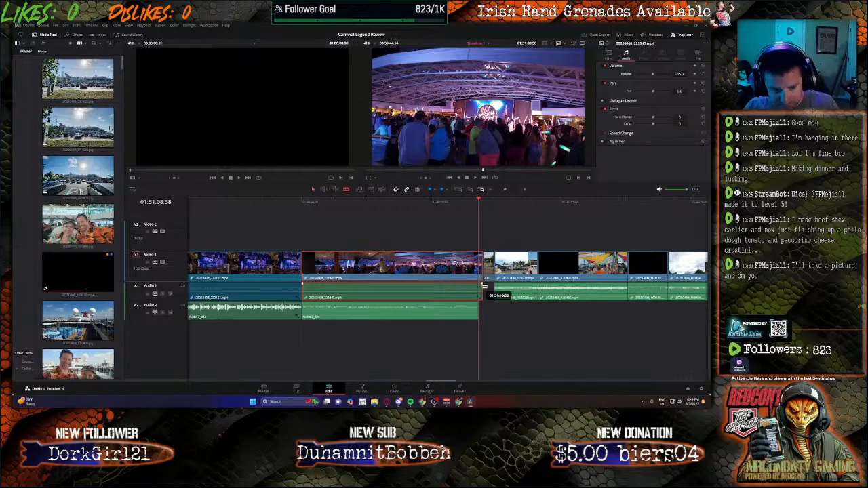
{"action": "left_click", "coordinate": [481, 272]}
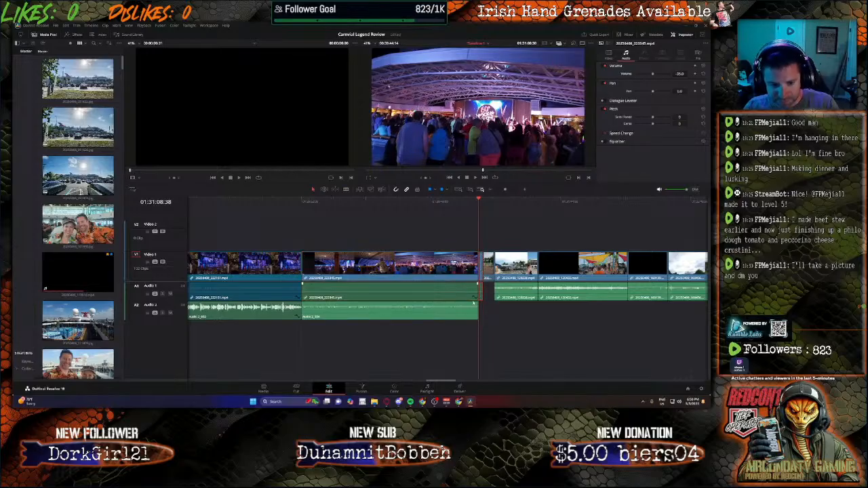
{"action": "key", "text": "Delete"}
Step: Raise the volume of the new narration clip on Audio 2 to about 15 dB
{"action": "left_click", "coordinate": [435, 312]}
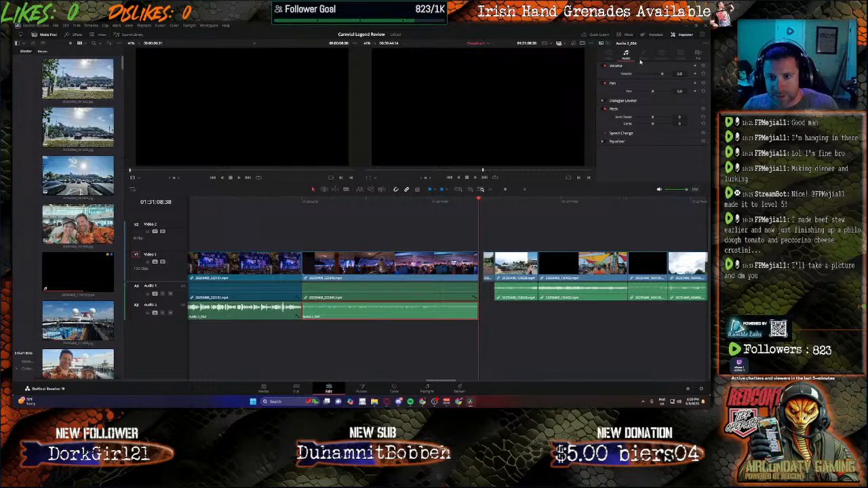
{"action": "left_click_drag", "start_coordinate": [685, 73], "coordinate": [679, 74]}
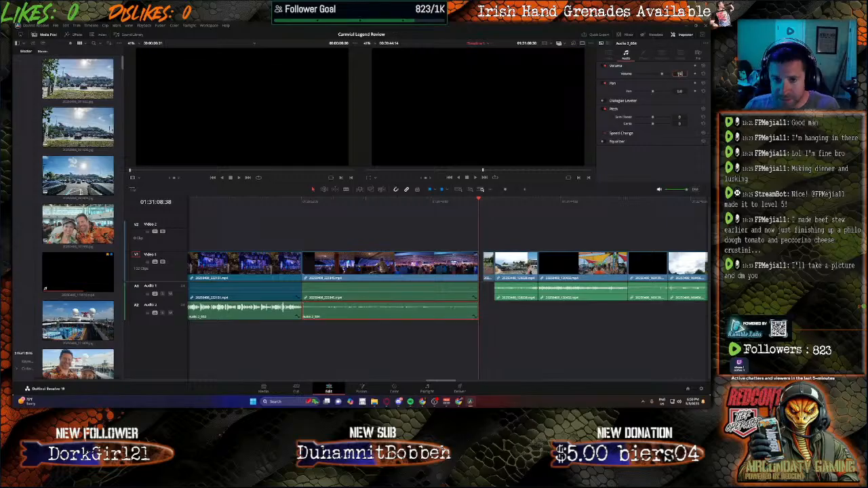
{"action": "key", "text": "Return"}
Step: Play the crowded lounge clip with its narration and set the lounge clip's volume to -30 dB
{"action": "left_click", "coordinate": [334, 206]}
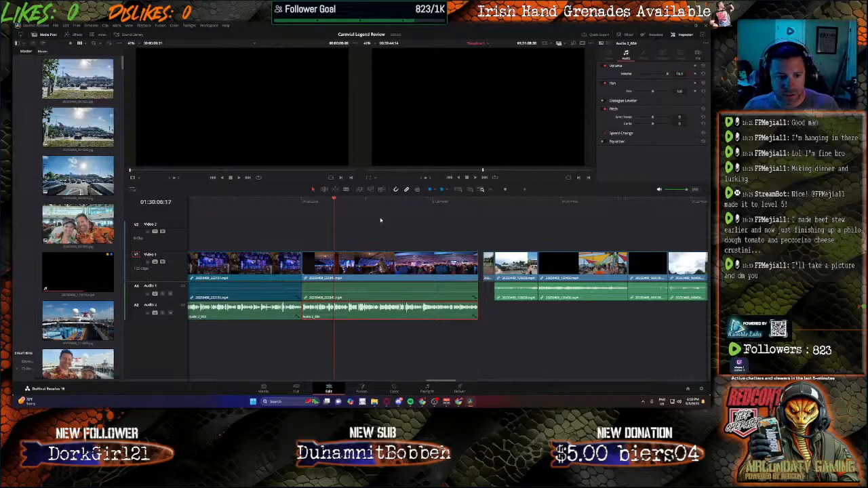
{"action": "key", "text": "space"}
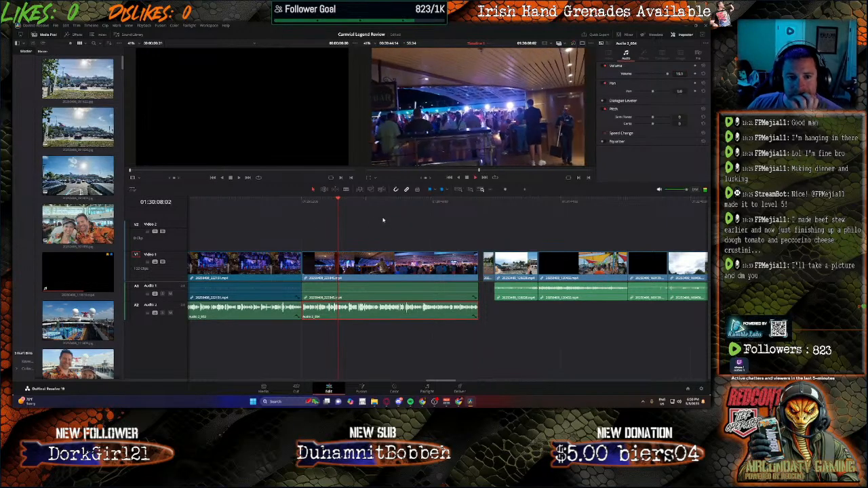
{"action": "left_click", "coordinate": [407, 281]}
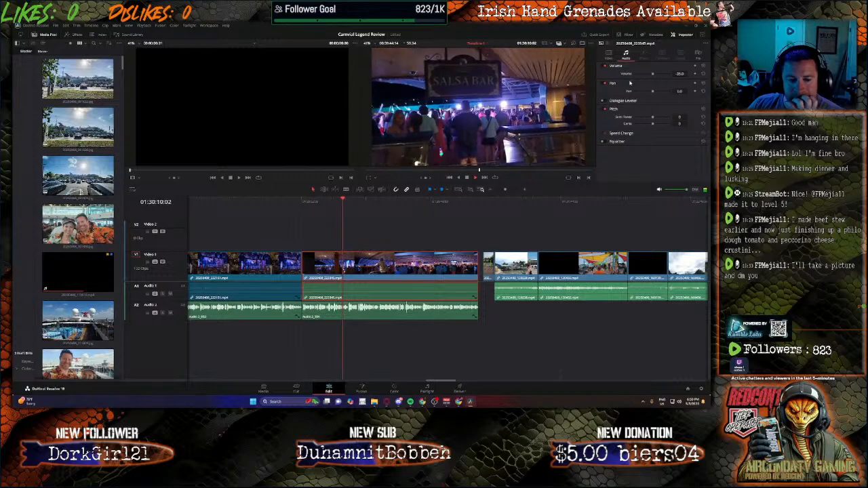
{"action": "double_click", "coordinate": [679, 74]}
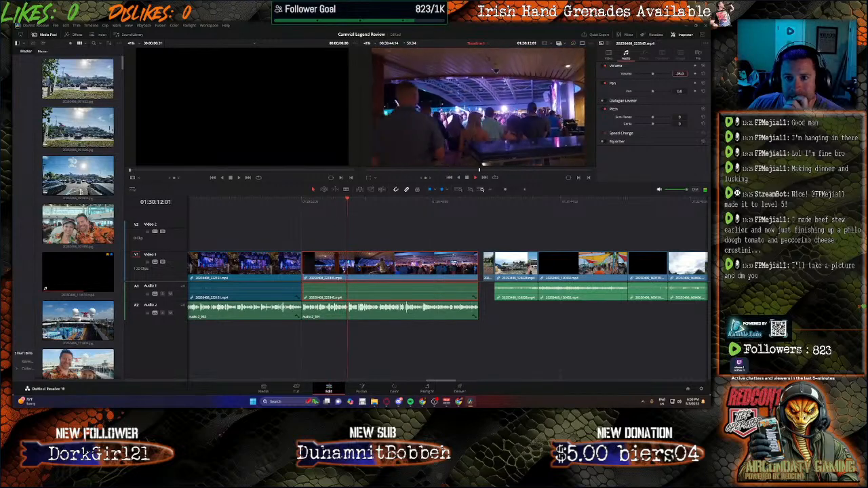
{"action": "type", "text": "-30"}
{"action": "key", "text": "Return"}
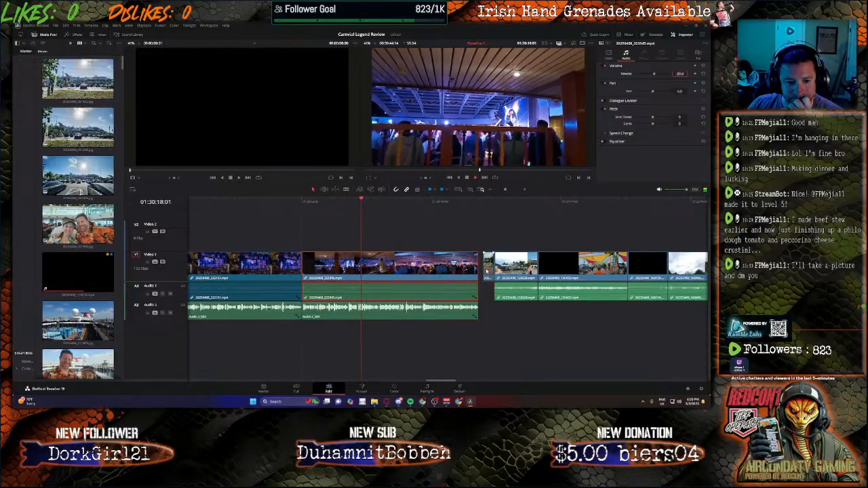
Step: Move the Belize sign photo directly behind the shortened lounge clip, and close the following gap with all remaining clips
{"action": "left_click_drag", "start_coordinate": [488, 271], "coordinate": [483, 271]}
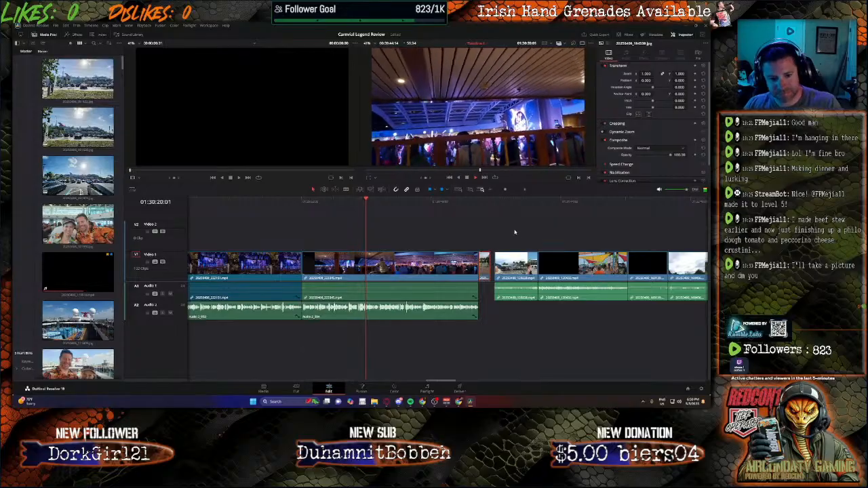
{"action": "left_click_drag", "start_coordinate": [504, 234], "coordinate": [709, 301]}
{"action": "left_click_drag", "start_coordinate": [687, 383], "coordinate": [435, 388]}
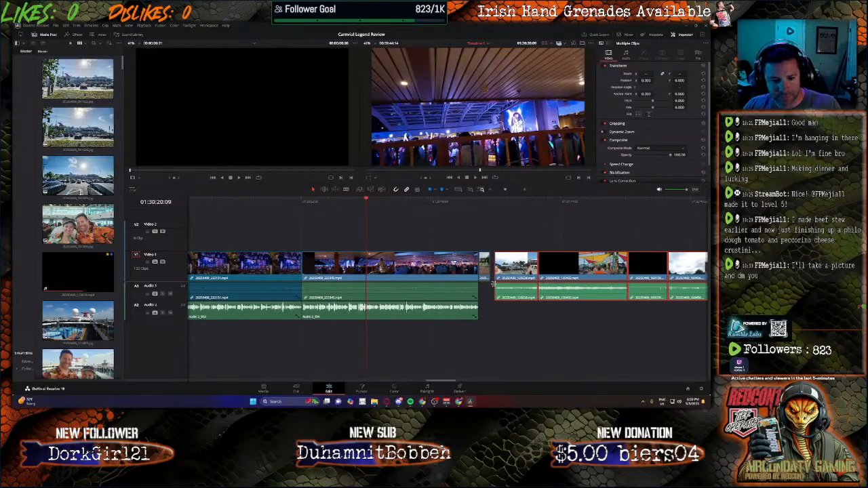
{"action": "left_click_drag", "start_coordinate": [513, 268], "coordinate": [509, 269]}
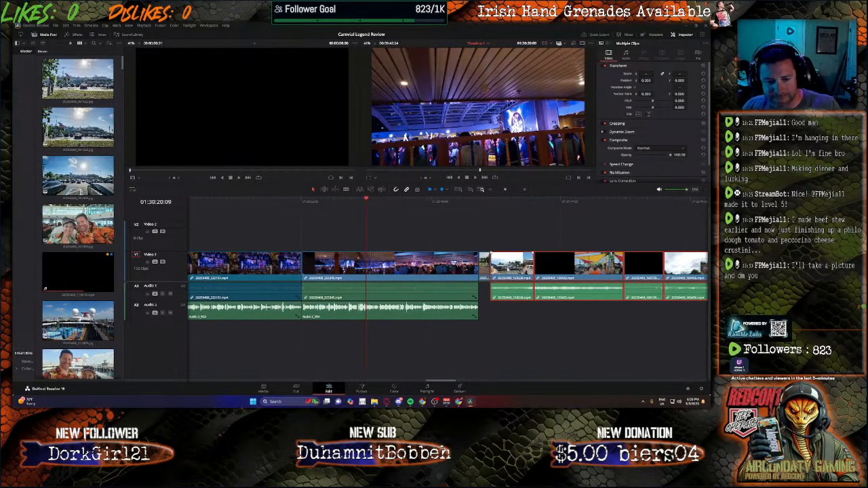
{"action": "left_click", "coordinate": [479, 202]}
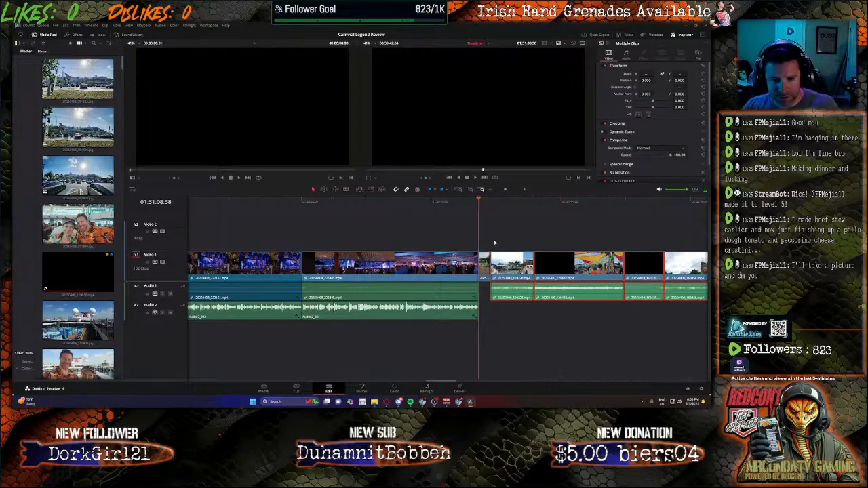
{"action": "left_click_drag", "start_coordinate": [501, 202], "coordinate": [479, 208]}
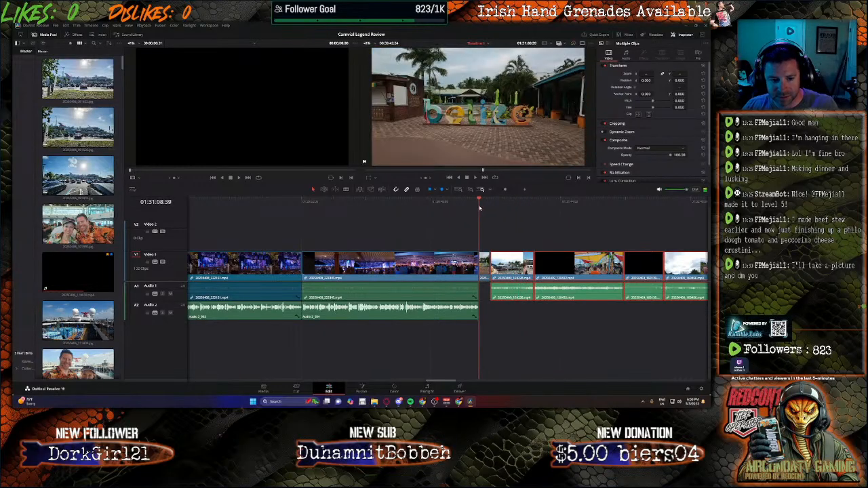
{"action": "left_click", "coordinate": [427, 388]}
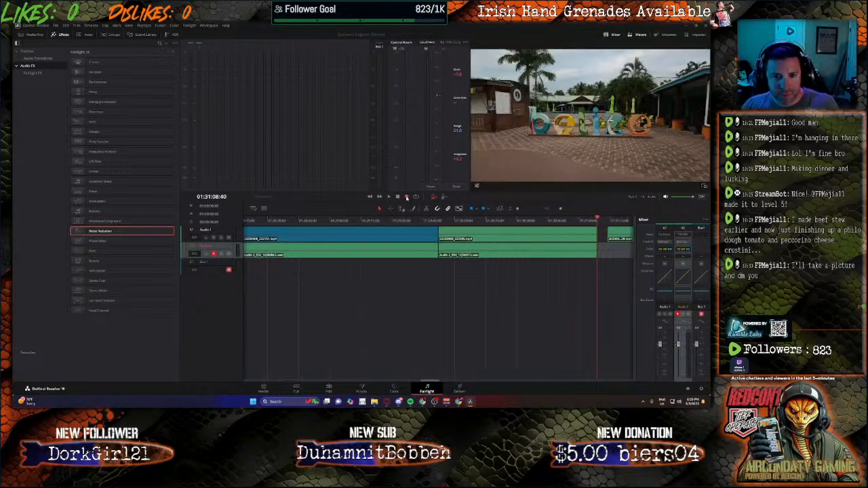
{"action": "left_click", "coordinate": [406, 196]}
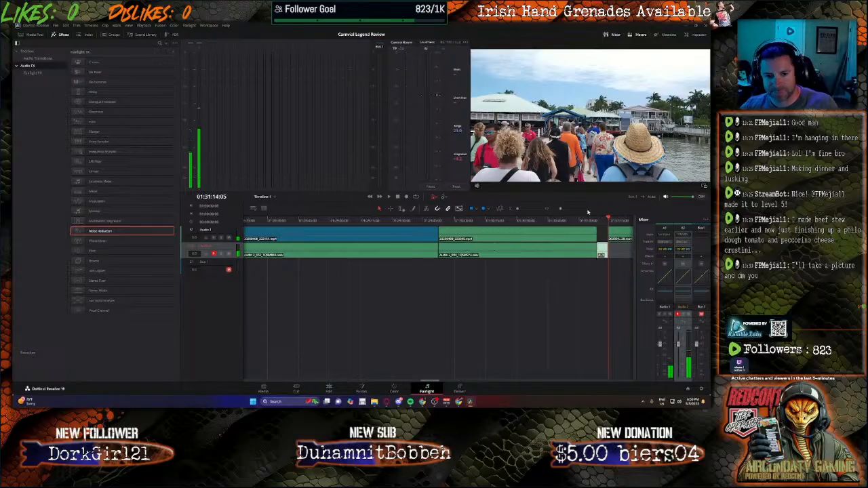
{"action": "left_click", "coordinate": [329, 390]}
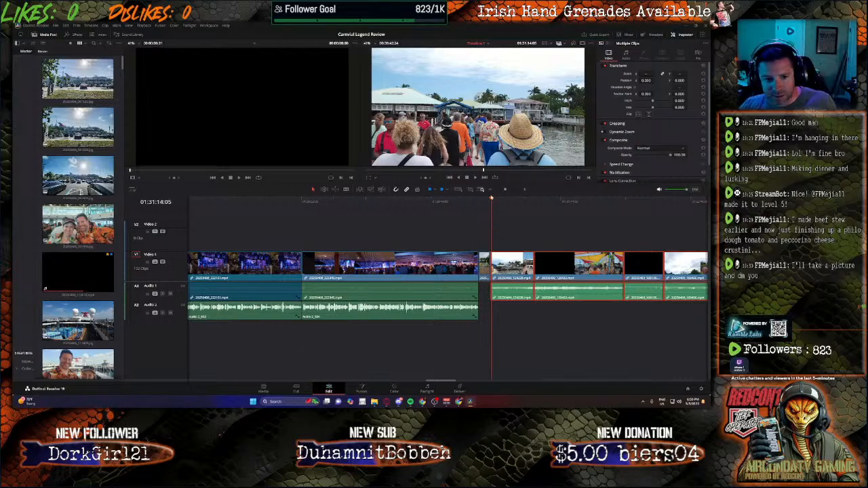
{"action": "left_click_drag", "start_coordinate": [492, 200], "coordinate": [481, 201]}
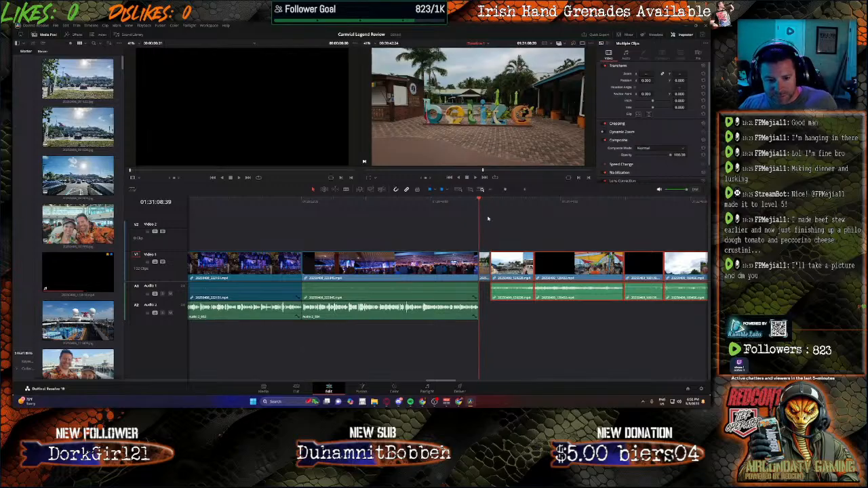
{"action": "left_click", "coordinate": [478, 199]}
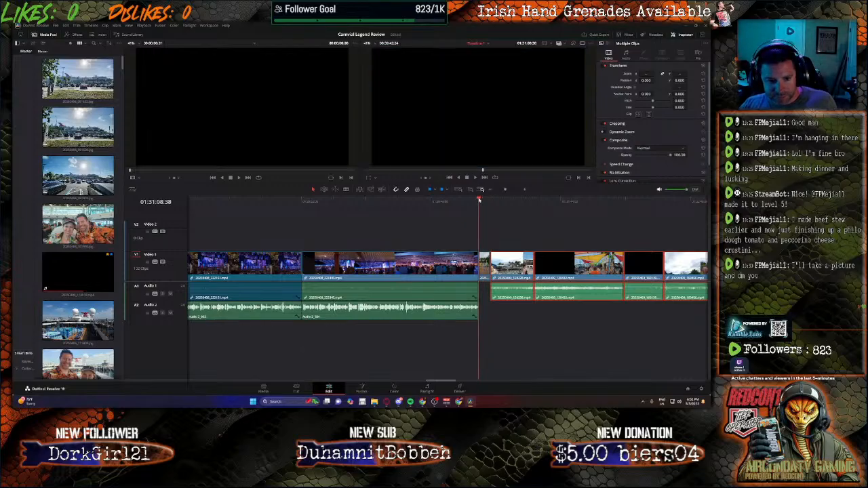
{"action": "left_click", "coordinate": [429, 390]}
{"action": "left_click", "coordinate": [406, 198]}
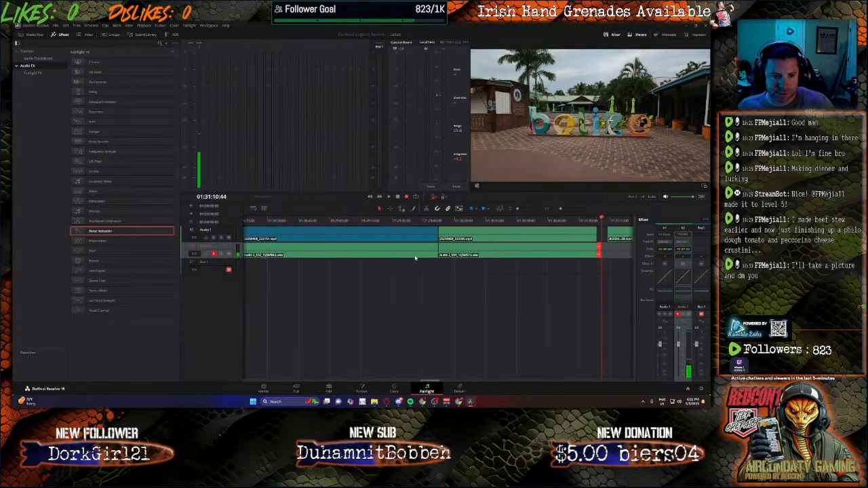
{"action": "left_click", "coordinate": [398, 197]}
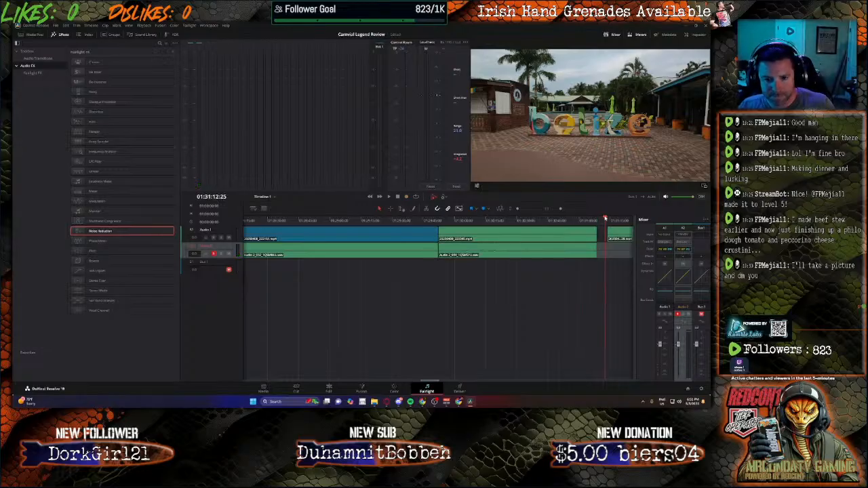
Step: Record new narration on Audio 2 from the end of the lounge narration until about 01:34:43 in the pier walkway clip
{"action": "left_click_drag", "start_coordinate": [605, 219], "coordinate": [597, 218]}
{"action": "left_click", "coordinate": [361, 388]}
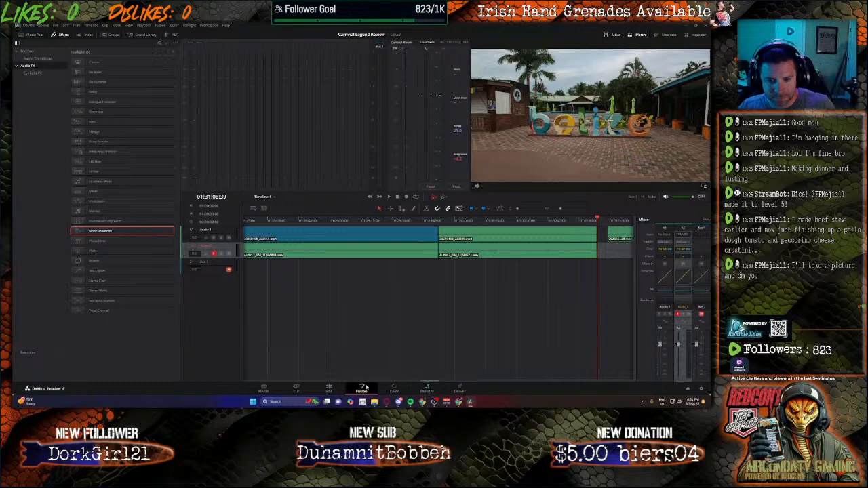
{"action": "key", "text": "shift+4"}
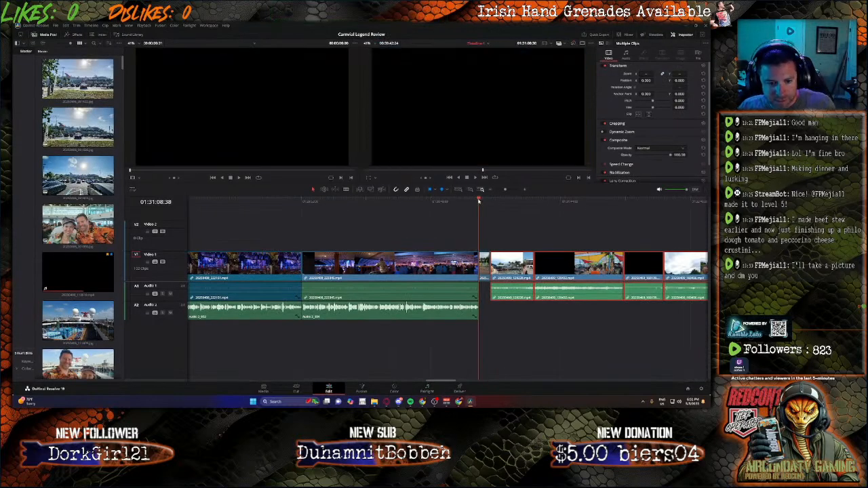
{"action": "left_click", "coordinate": [431, 390]}
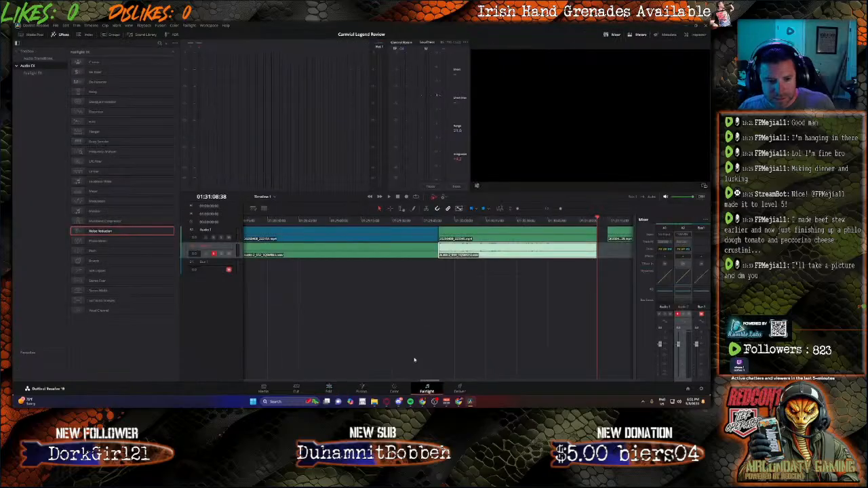
{"action": "left_click", "coordinate": [407, 197]}
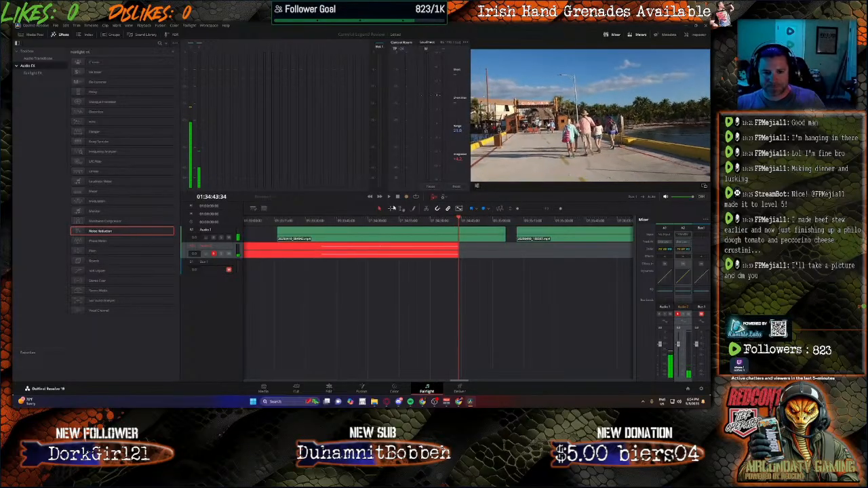
{"action": "key", "text": "space"}
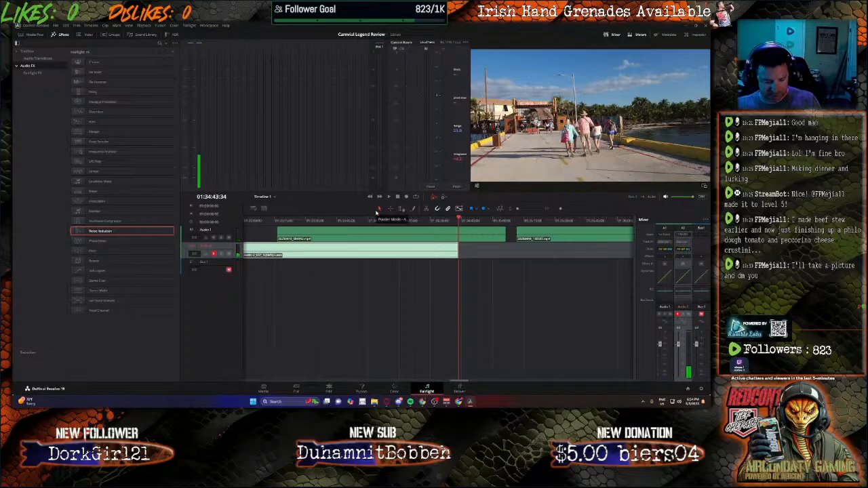
Step: Raise the volume of the new narration clip on Audio 2 to 15 dB
{"action": "left_click", "coordinate": [335, 387]}
{"action": "left_click", "coordinate": [390, 313]}
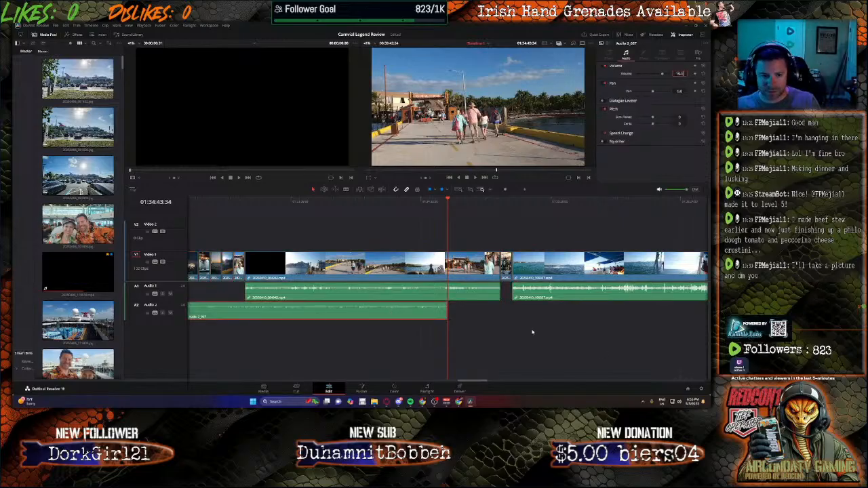
{"action": "left_click", "coordinate": [466, 291]}
Step: Split the pier walkway clip at the end of the new narration and delete the part after the cut
{"action": "key", "text": "b"}
{"action": "left_click", "coordinate": [447, 267]}
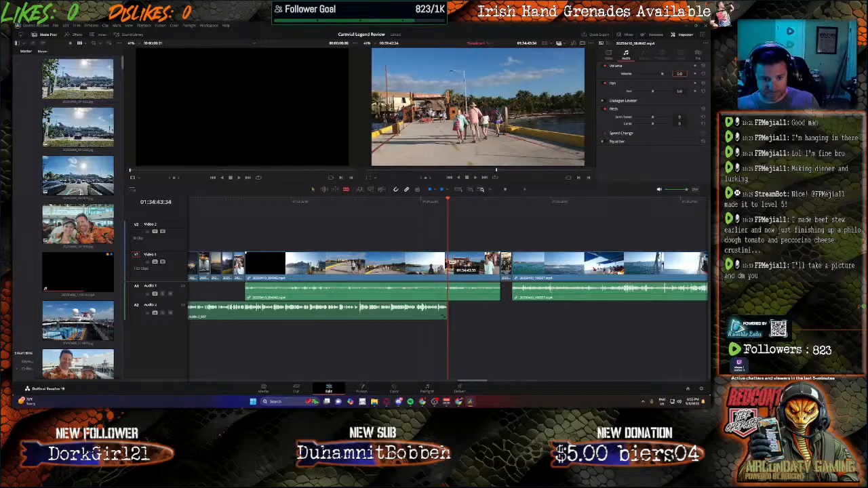
{"action": "key", "text": "a"}
{"action": "left_click", "coordinate": [463, 268]}
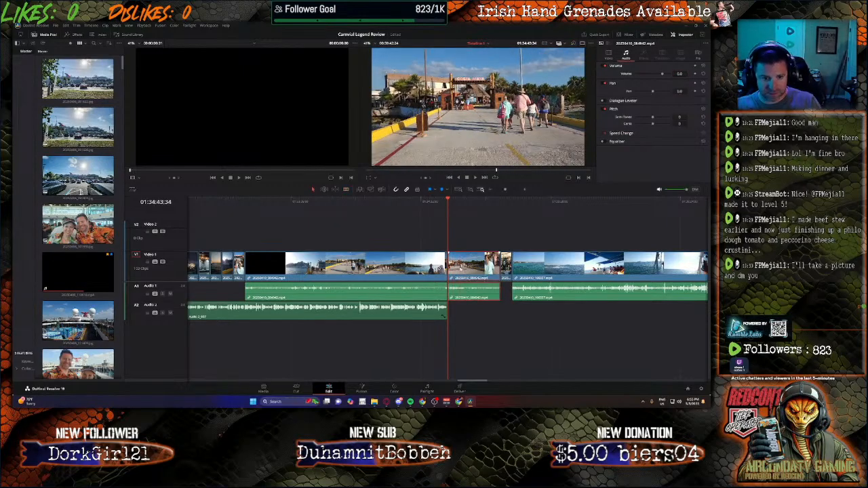
{"action": "key", "text": "Delete"}
Step: Move the costumed performers photo directly behind the shortened pier clip, and place the boat and ocean clip directly behind the photo
{"action": "left_click_drag", "start_coordinate": [500, 268], "coordinate": [451, 268]}
{"action": "left_click", "coordinate": [521, 269]}
{"action": "left_click_drag", "start_coordinate": [522, 269], "coordinate": [474, 269]}
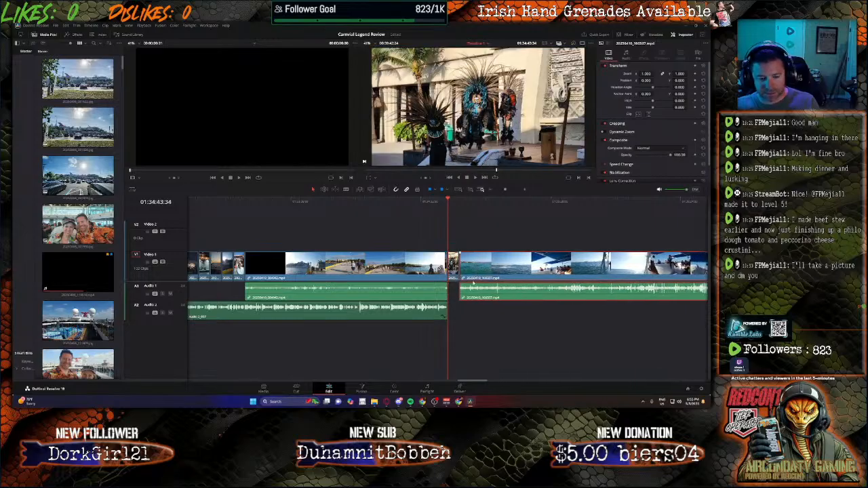
Step: Close the gaps after the boat and ocean clip by moving the next three video clips up against one another
{"action": "left_click_drag", "start_coordinate": [475, 381], "coordinate": [503, 381]}
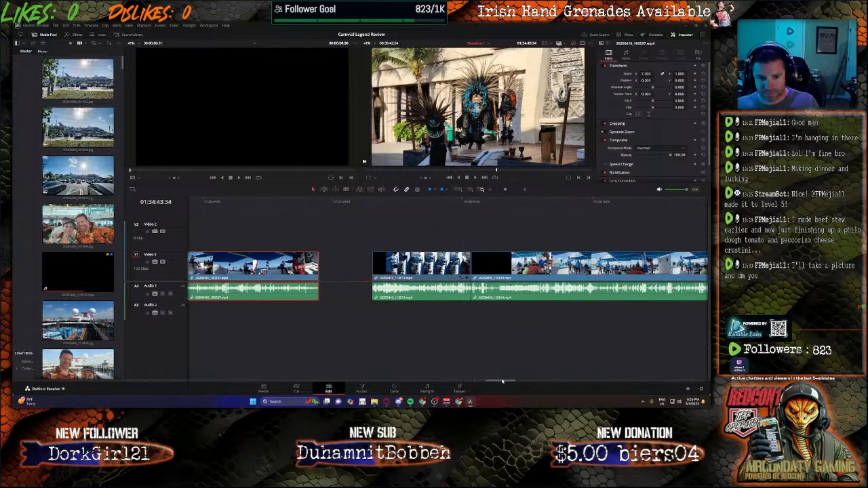
{"action": "left_click_drag", "start_coordinate": [425, 270], "coordinate": [380, 270]}
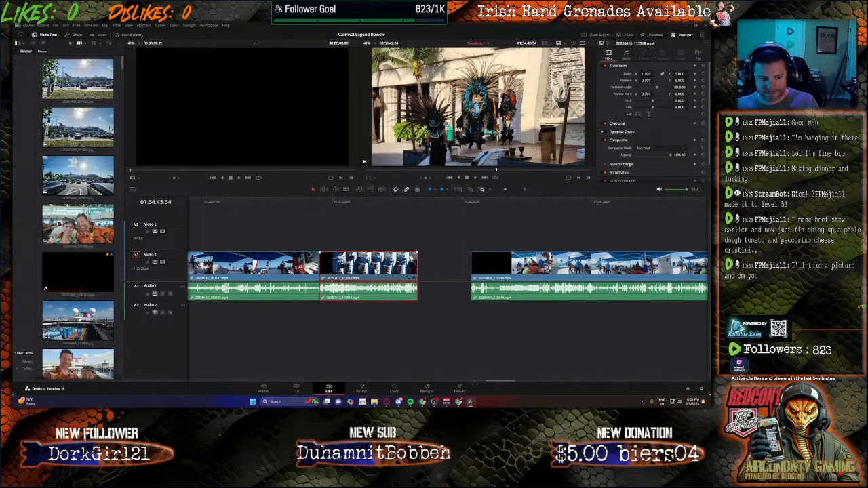
{"action": "left_click_drag", "start_coordinate": [522, 270], "coordinate": [470, 270]}
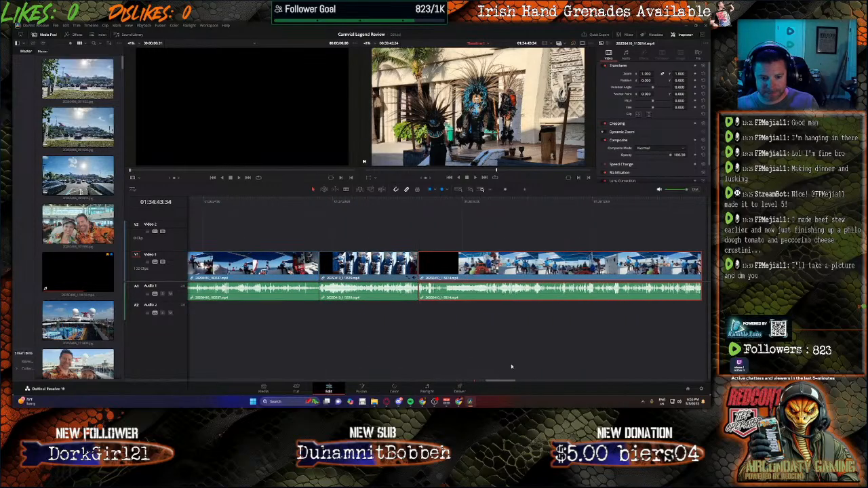
{"action": "left_click_drag", "start_coordinate": [507, 381], "coordinate": [528, 381]}
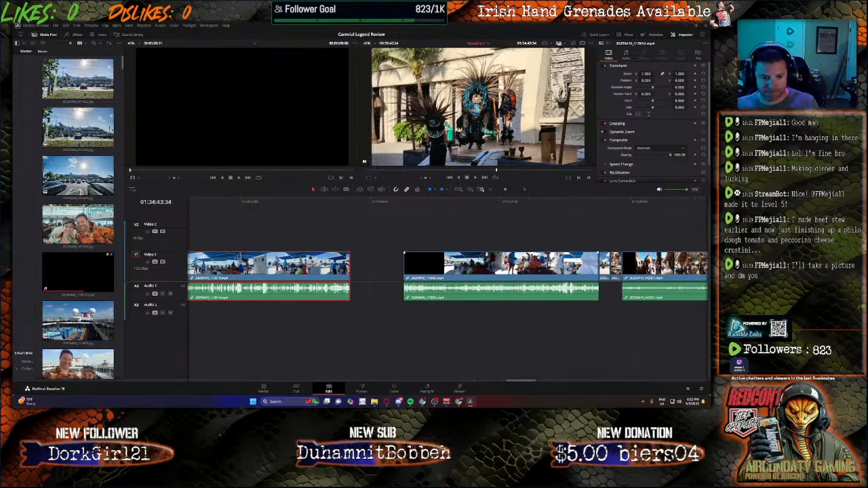
{"action": "left_click_drag", "start_coordinate": [496, 270], "coordinate": [444, 270]}
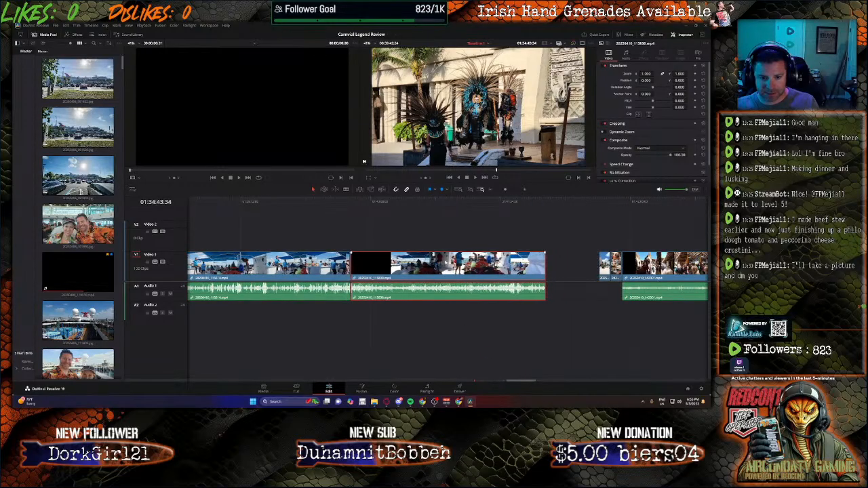
Step: Select all remaining photos and clips after the last gap and move them together against the preceding clip
{"action": "left_click", "coordinate": [575, 234]}
{"action": "left_click_drag", "start_coordinate": [575, 235], "coordinate": [708, 301]}
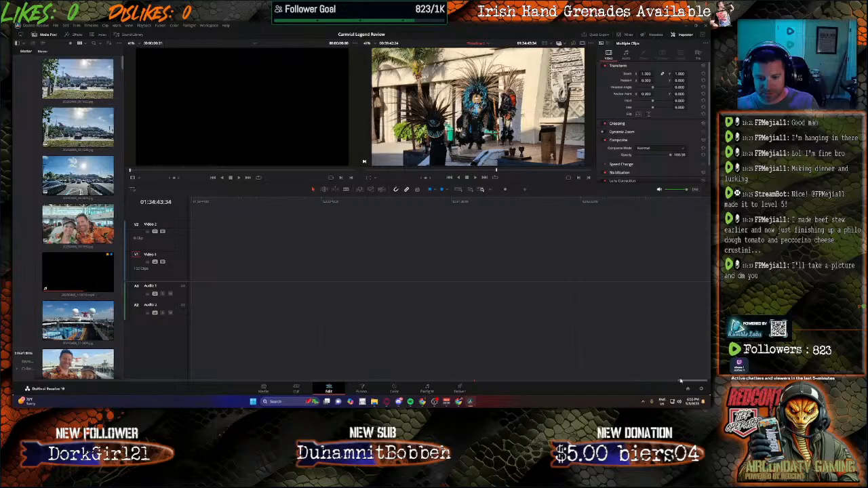
{"action": "left_click_drag", "start_coordinate": [681, 381], "coordinate": [517, 371]}
{"action": "left_click_drag", "start_coordinate": [562, 267], "coordinate": [511, 270]}
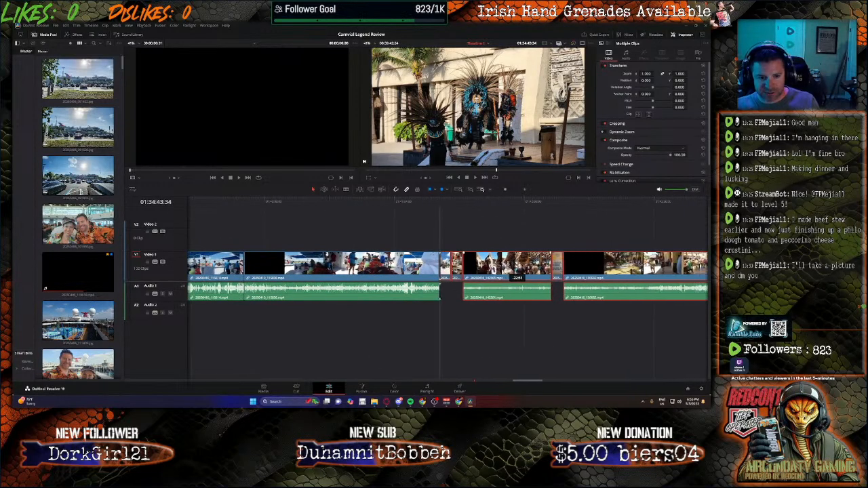
Step: Review the opening of the boat and ocean clip, split it at about 01:35:06 and ripple delete the part before the cut
{"action": "left_click_drag", "start_coordinate": [528, 381], "coordinate": [476, 382]}
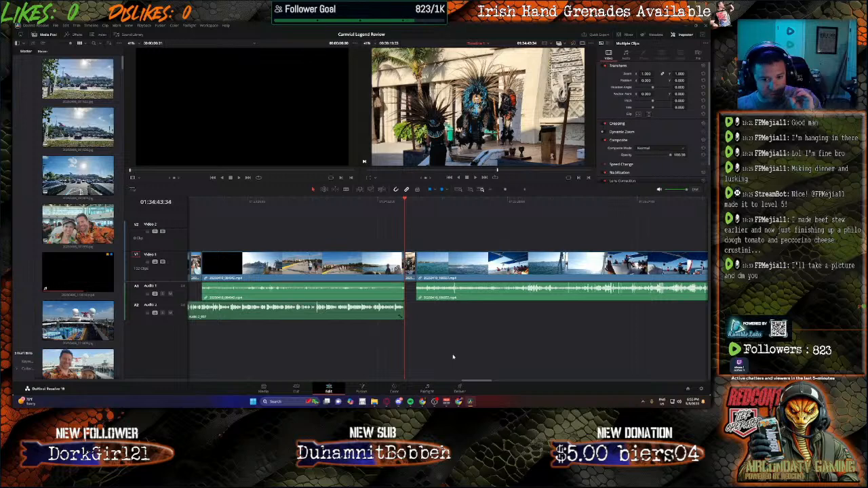
{"action": "left_click", "coordinate": [442, 202]}
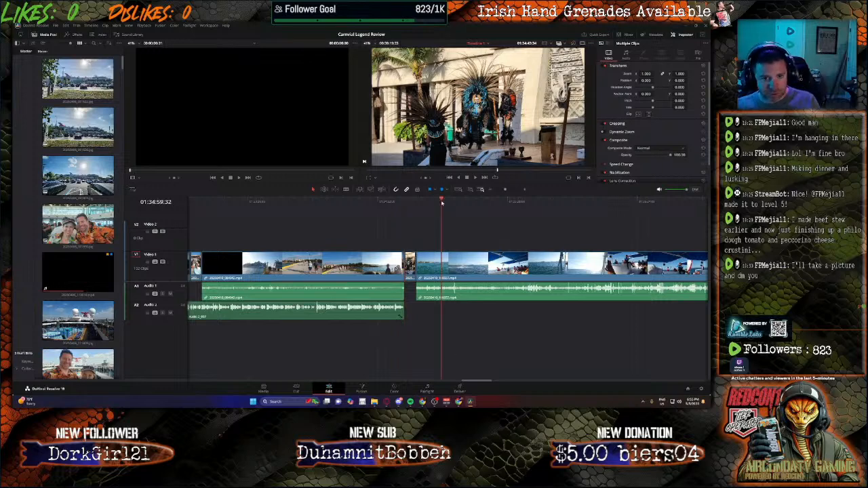
{"action": "mouse_move", "coordinate": [441, 202]}
{"action": "left_mouse_down"}
{"action": "mouse_move", "coordinate": [496, 209]}
{"action": "mouse_move", "coordinate": [445, 207]}
{"action": "mouse_move", "coordinate": [455, 208]}
{"action": "left_mouse_up"}
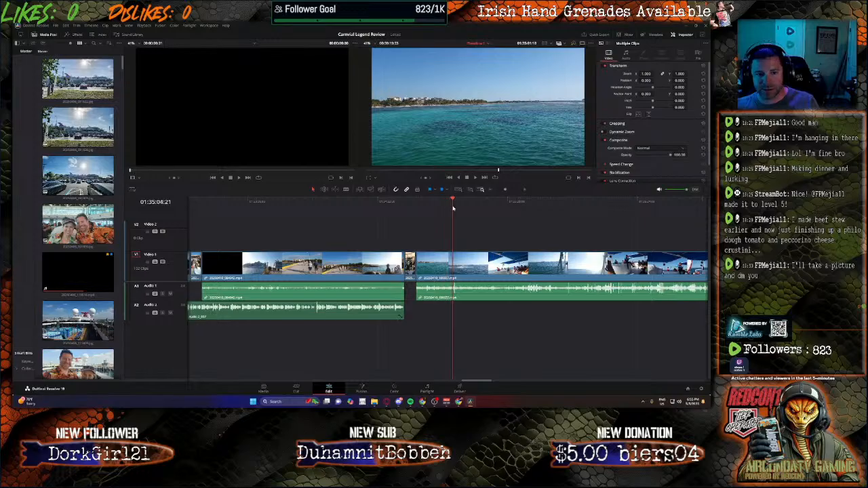
{"action": "key", "text": "space"}
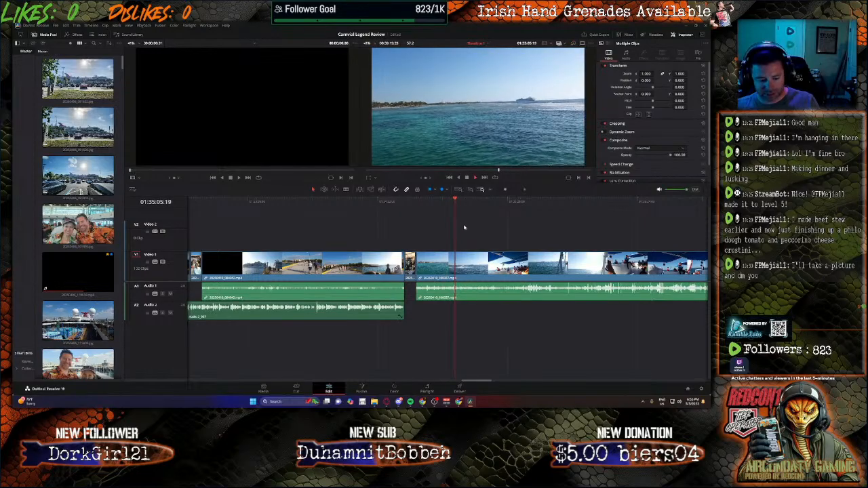
{"action": "key", "text": "b"}
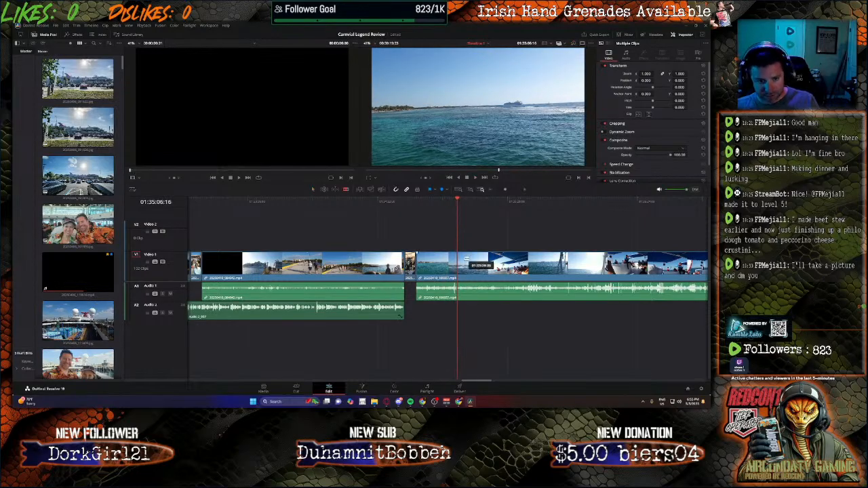
{"action": "left_click", "coordinate": [460, 296]}
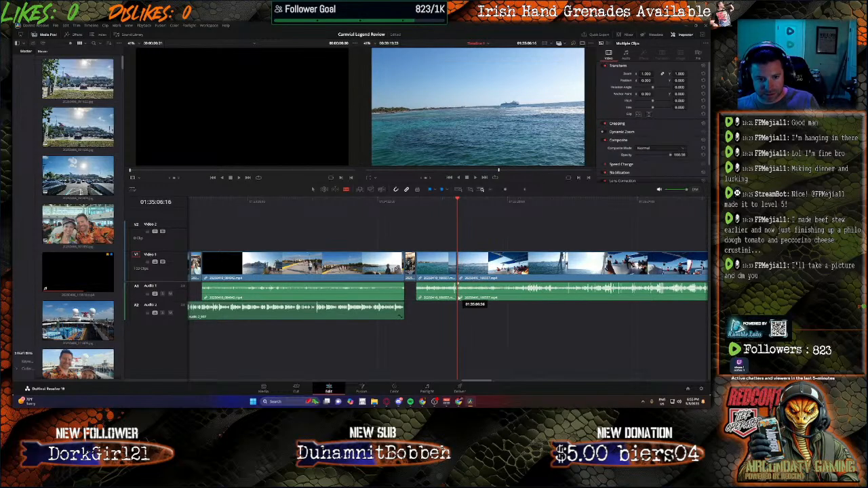
{"action": "key", "text": "a"}
{"action": "left_click", "coordinate": [440, 270]}
{"action": "key", "text": "Delete"}
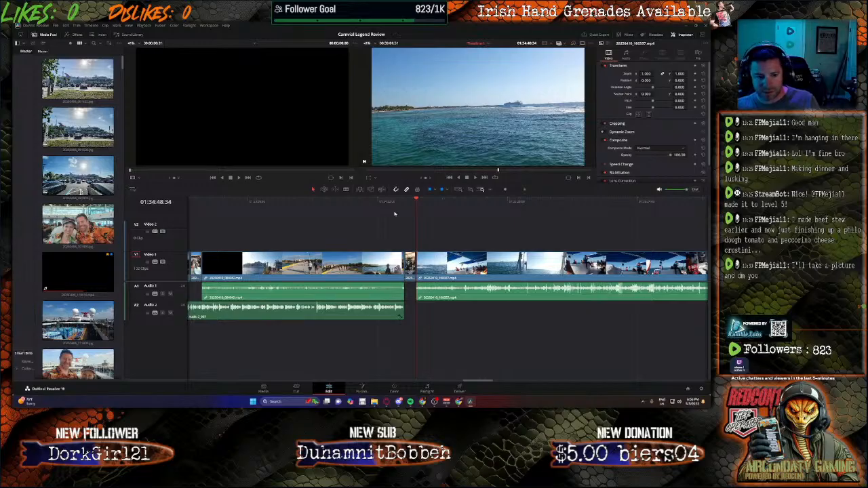
Step: Record new narration on Audio 2 from the start of the costumed performers photo until about 01:37:37
{"action": "left_click_drag", "start_coordinate": [416, 202], "coordinate": [407, 202]}
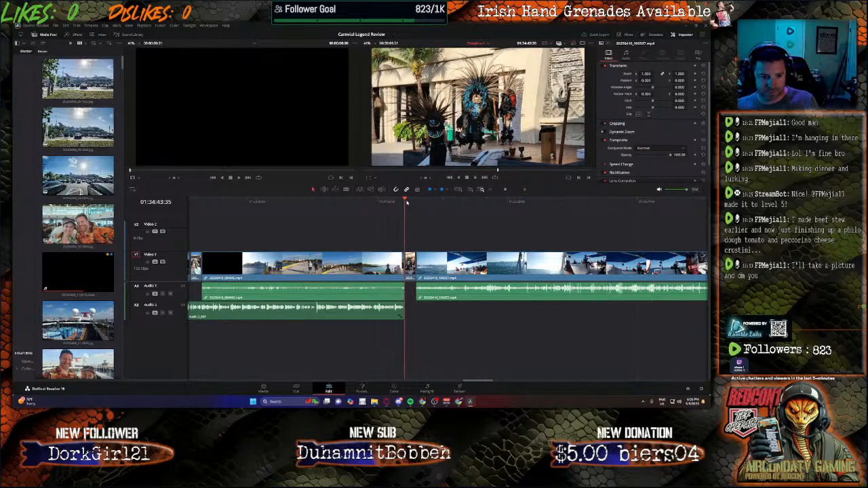
{"action": "left_click", "coordinate": [426, 390]}
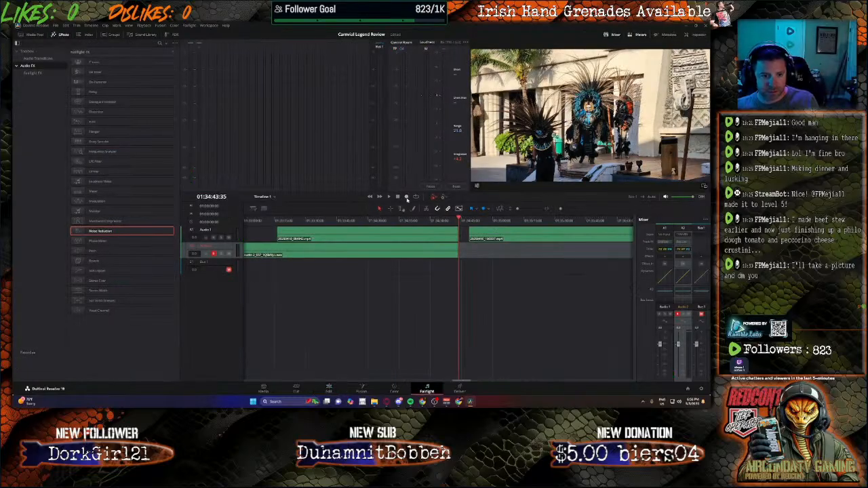
{"action": "left_click", "coordinate": [406, 197]}
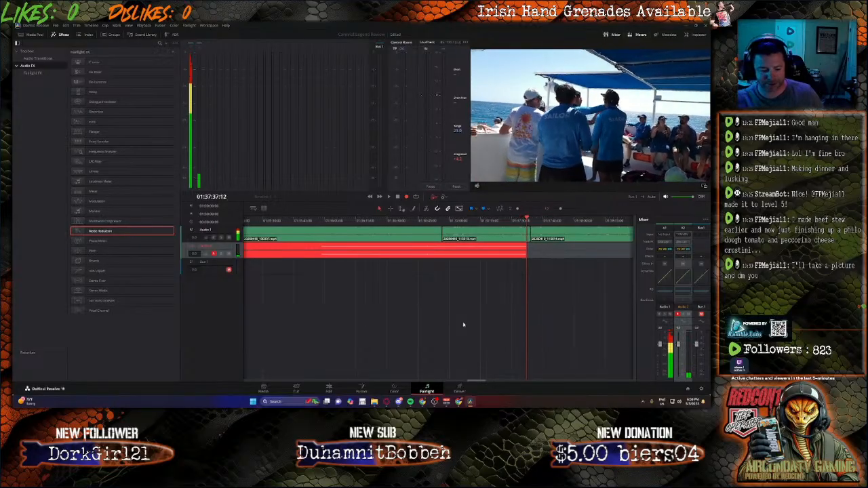
{"action": "key", "text": "space"}
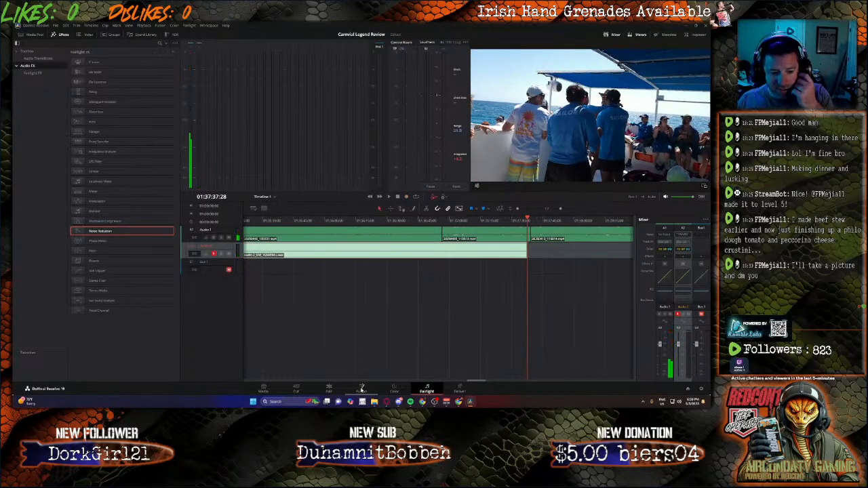
Step: Unmute Bus 1 and return to the Edit page around the start of the new narration
{"action": "left_click", "coordinate": [702, 315]}
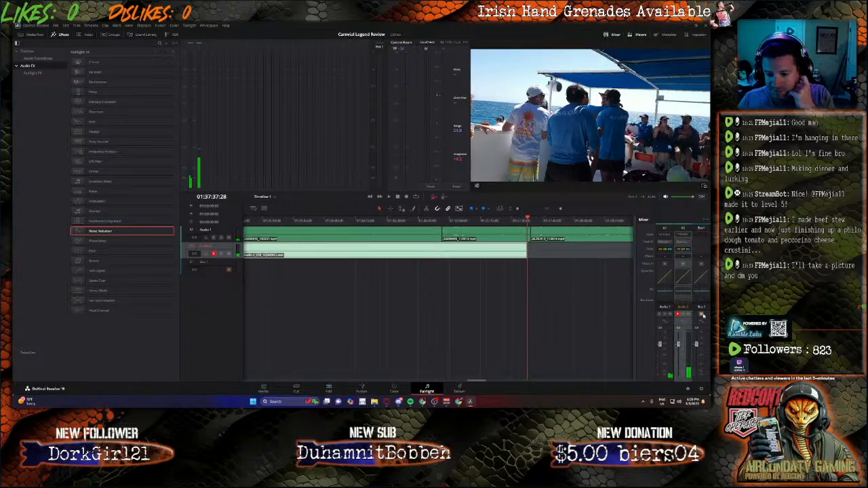
{"action": "left_click", "coordinate": [324, 389]}
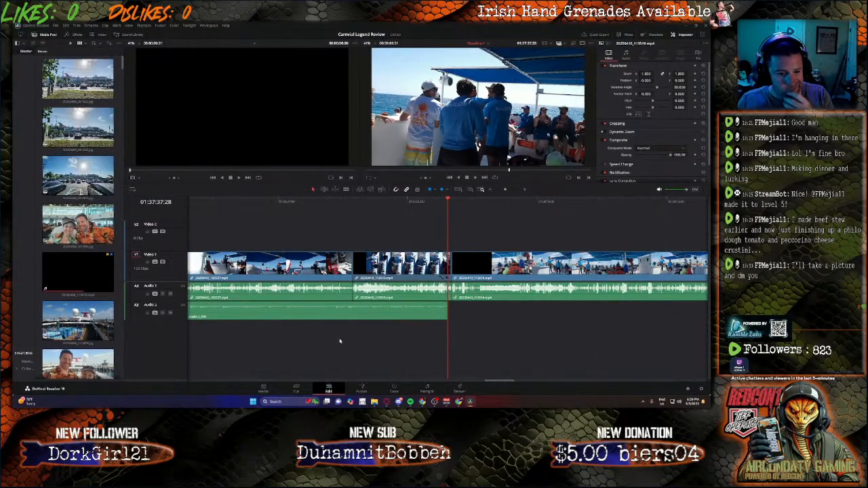
{"action": "left_click_drag", "start_coordinate": [500, 385], "coordinate": [480, 382]}
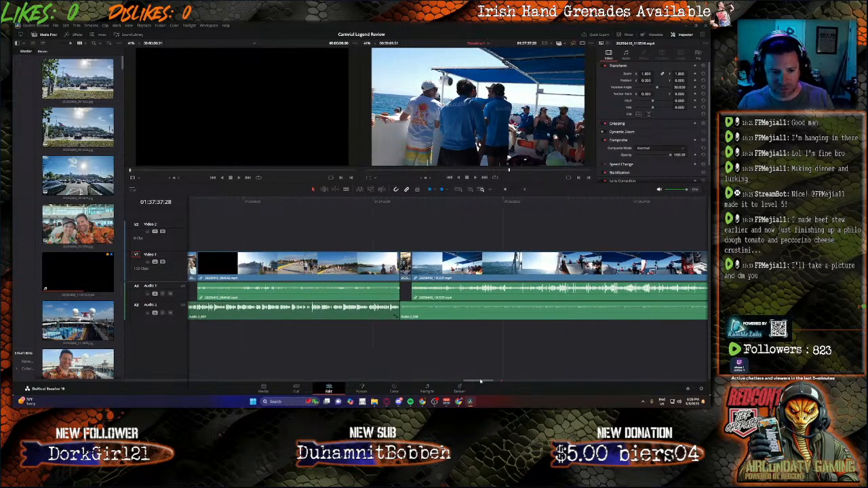
Step: Unlink the shoreline clip that ends just before the new narration and delete its audio from Audio 1
{"action": "left_click", "coordinate": [350, 271]}
{"action": "right_click", "coordinate": [349, 270]}
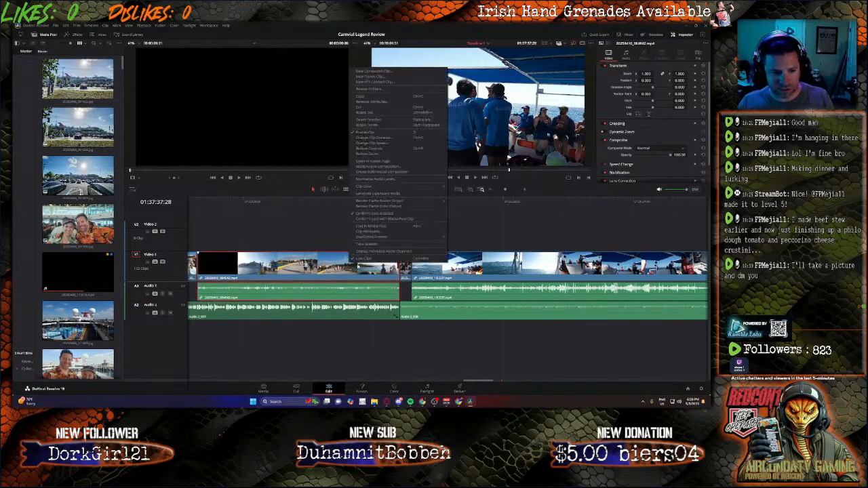
{"action": "left_click", "coordinate": [359, 259]}
{"action": "left_click", "coordinate": [360, 339]}
{"action": "left_click", "coordinate": [379, 293]}
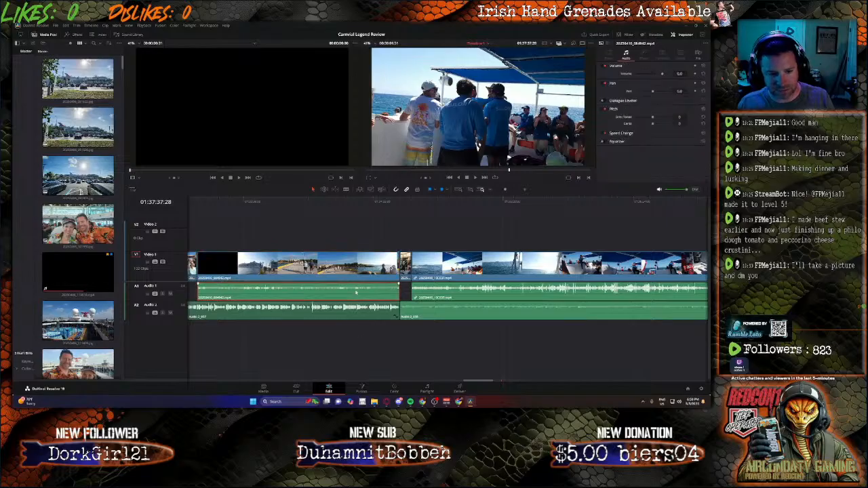
{"action": "key", "text": "BackSpace"}
Step: Unlink the long boat and ocean clip above the new narration and delete its audio from Audio 1
{"action": "left_click", "coordinate": [476, 268]}
{"action": "right_click", "coordinate": [476, 266]}
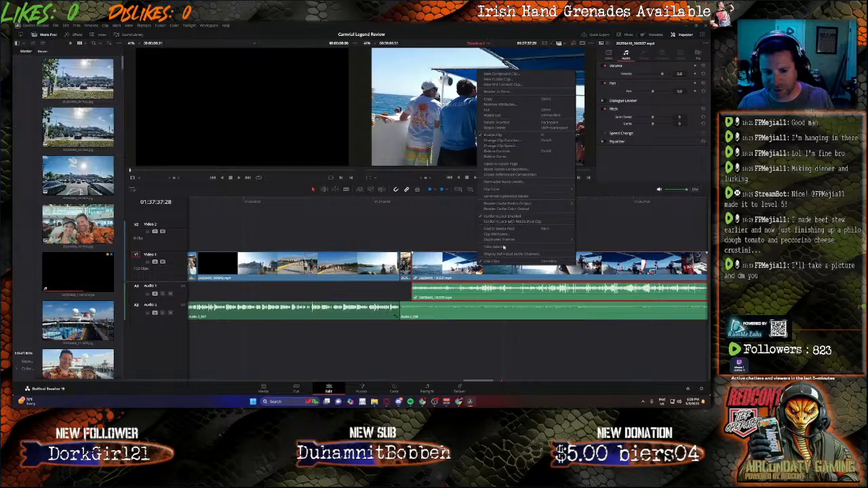
{"action": "left_click", "coordinate": [490, 261]}
{"action": "left_click", "coordinate": [484, 289]}
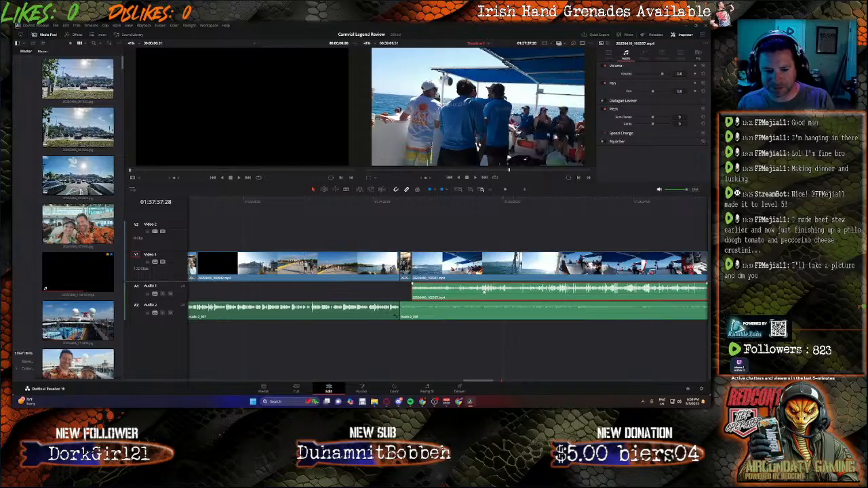
{"action": "key", "text": "BackSpace"}
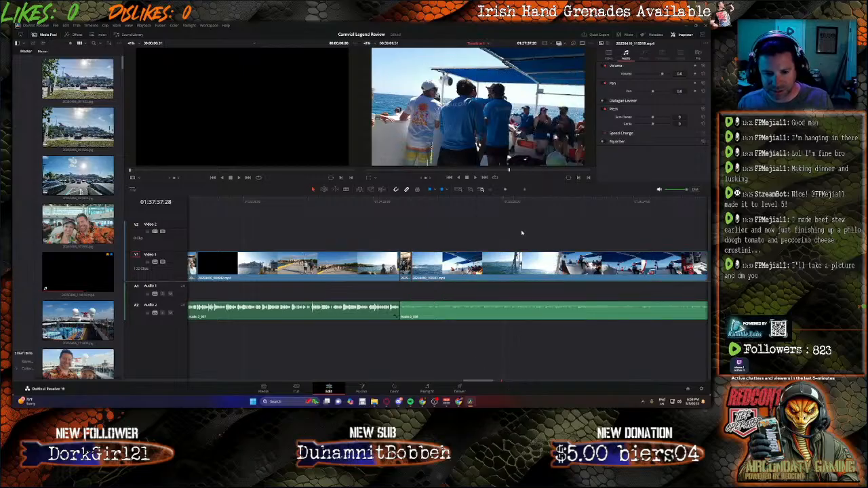
Step: Play the new narration over the boat clip and set the narration clip's volume to 15.1
{"action": "left_click", "coordinate": [466, 202]}
{"action": "key", "text": "space"}
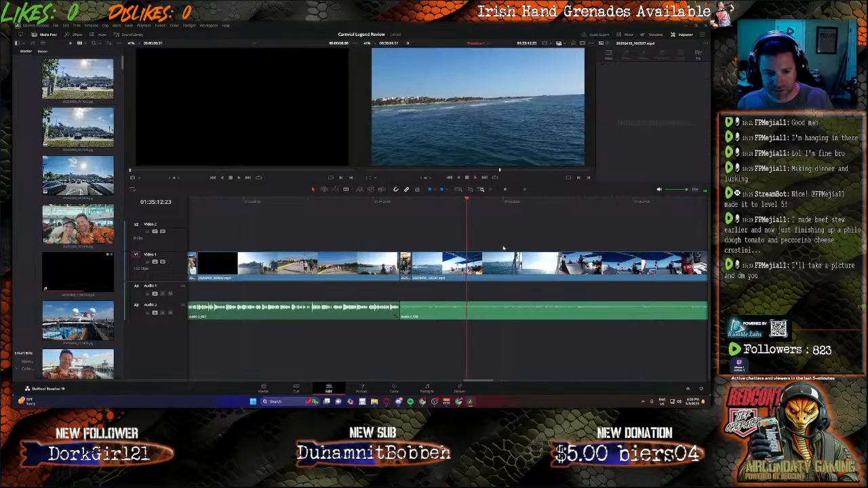
{"action": "left_click", "coordinate": [514, 314]}
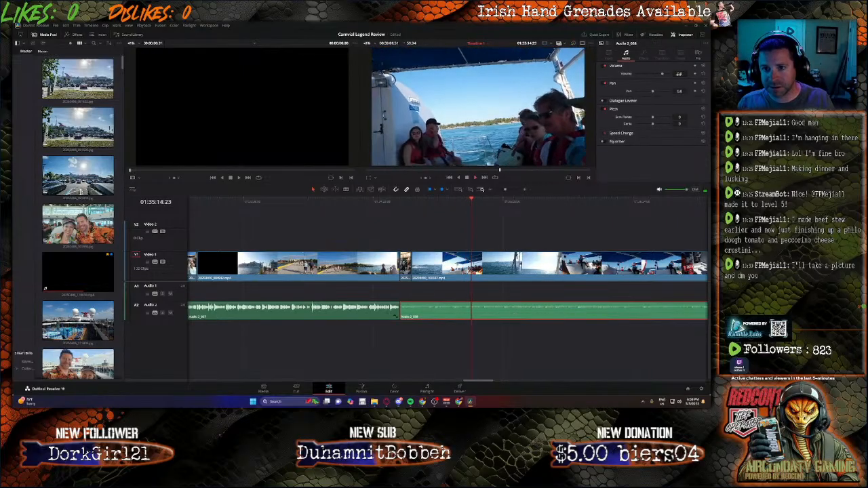
{"action": "type", "text": "19.1"}
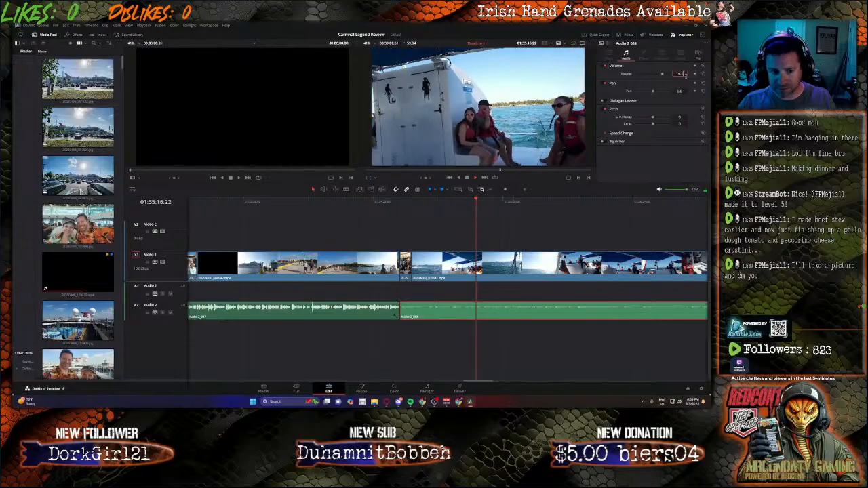
{"action": "key", "text": "Return"}
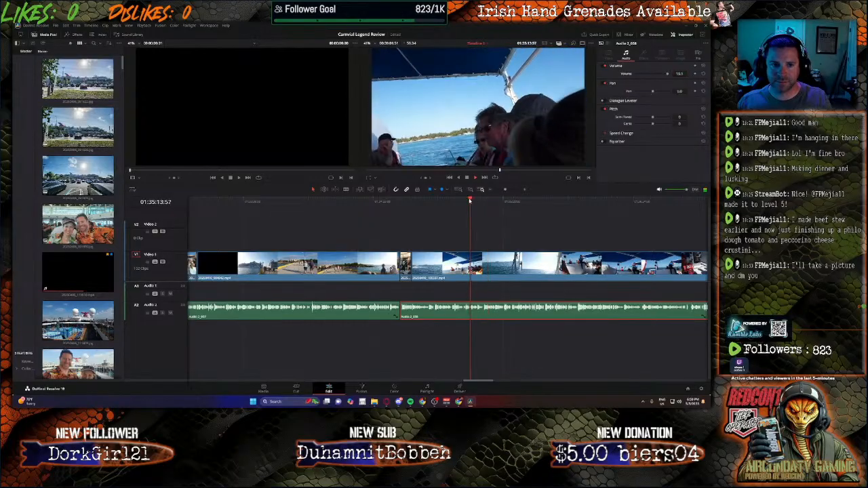
Step: Play the boat clip against the narration and split it at 01:35:19:24
{"action": "left_click", "coordinate": [478, 200]}
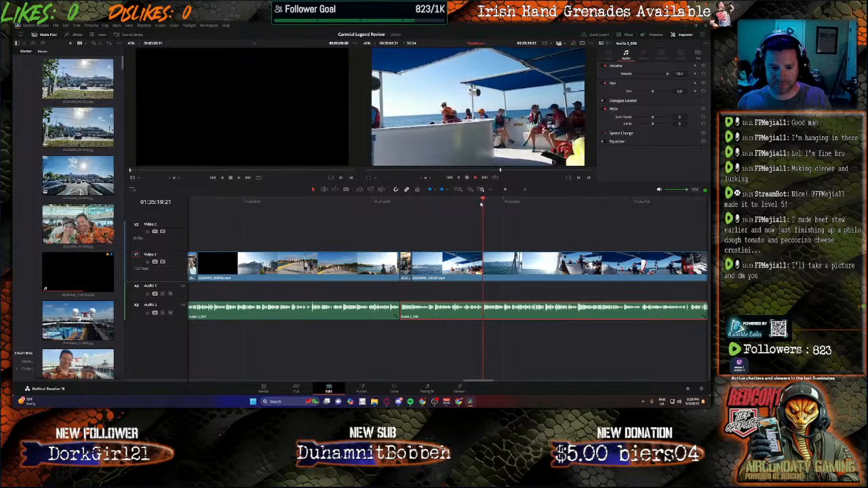
{"action": "key", "text": "space"}
{"action": "key", "text": "b"}
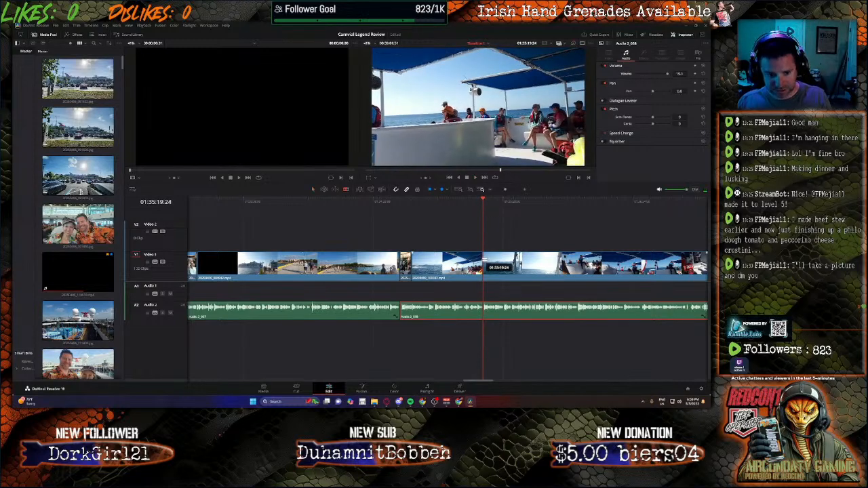
{"action": "left_click", "coordinate": [483, 263]}
Step: Split the boat clip again at 01:36:06:35, delete the section between the cuts and move the remainder against the first part
{"action": "left_click_drag", "start_coordinate": [515, 205], "coordinate": [593, 202]}
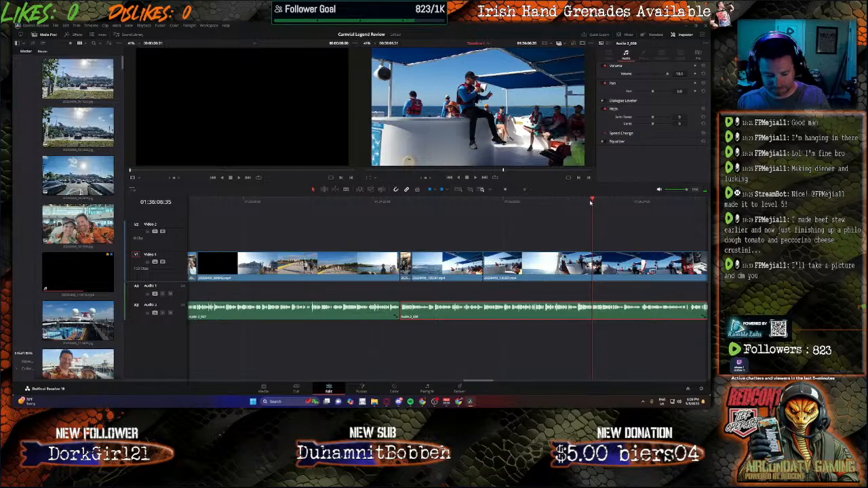
{"action": "key", "text": "ctrl+b"}
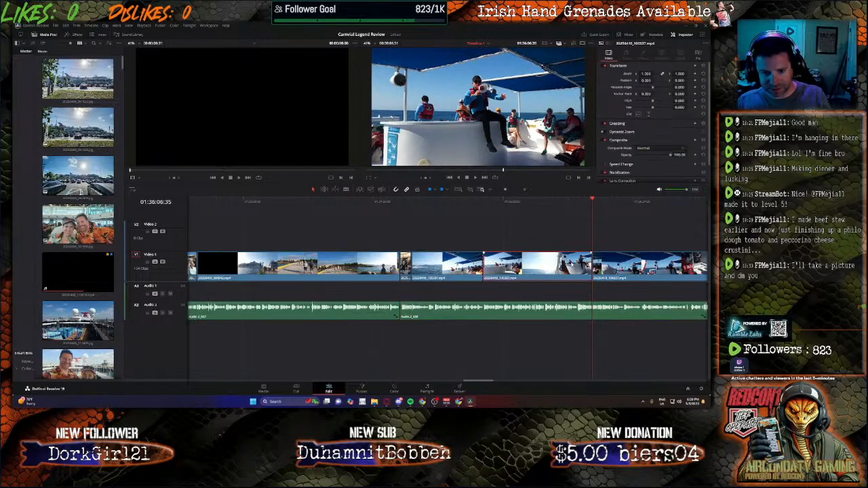
{"action": "mouse_move", "coordinate": [507, 258]}
{"action": "left_mouse_down"}
{"action": "mouse_move", "coordinate": [616, 261]}
{"action": "mouse_move", "coordinate": [506, 258]}
{"action": "left_mouse_up"}
{"action": "left_click", "coordinate": [505, 202]}
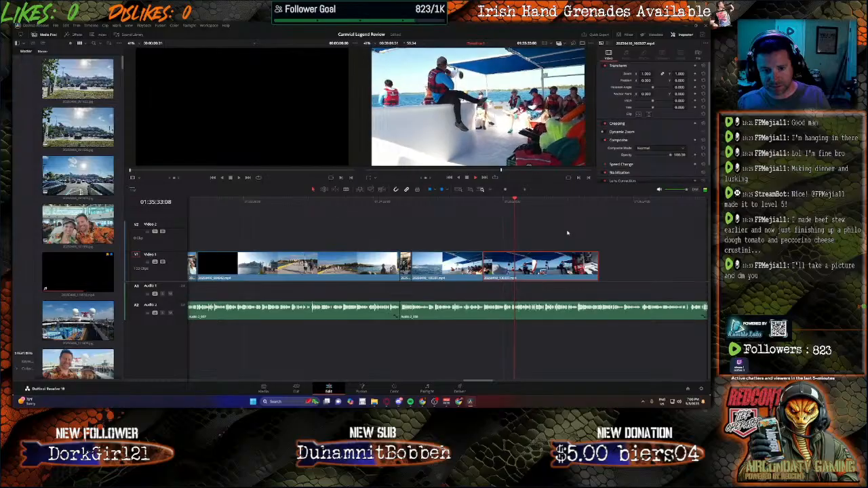
Step: Unlink the clip after the boat clip's gap, delete its audio and move its video against the boat clip
{"action": "left_click_drag", "start_coordinate": [484, 381], "coordinate": [493, 380]}
{"action": "left_click", "coordinate": [602, 265]}
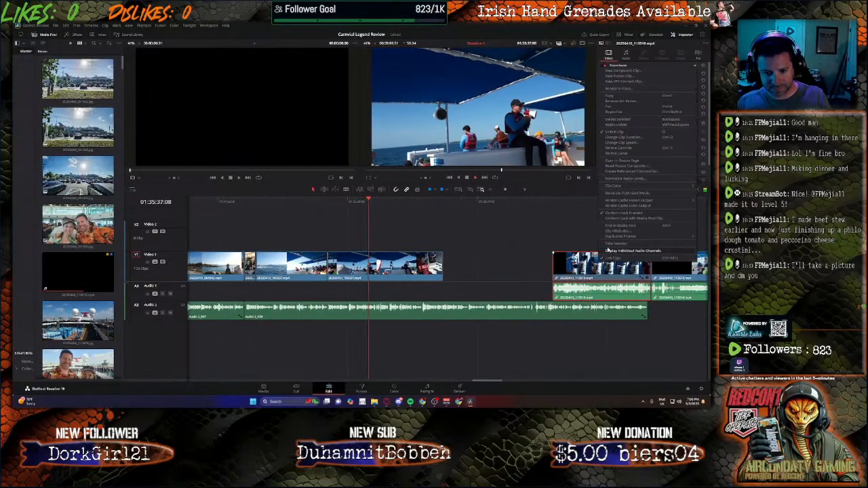
{"action": "left_click", "coordinate": [609, 293]}
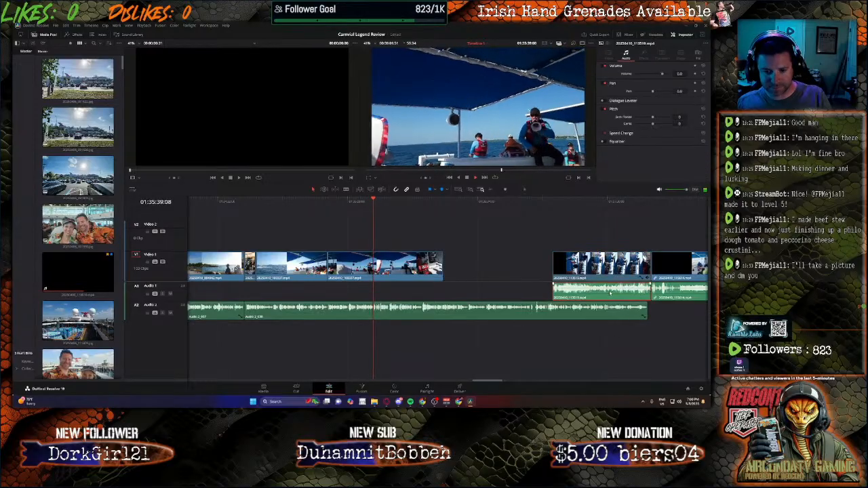
{"action": "left_click_drag", "start_coordinate": [614, 278], "coordinate": [505, 278]}
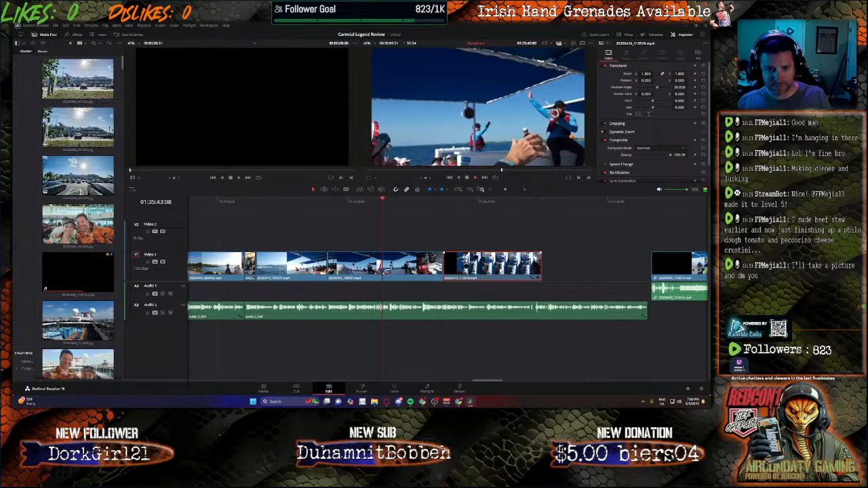
Step: Split the boat clip at 01:36:02:03, delete its tail and move the next clip up against the cut
{"action": "left_click", "coordinate": [416, 202]}
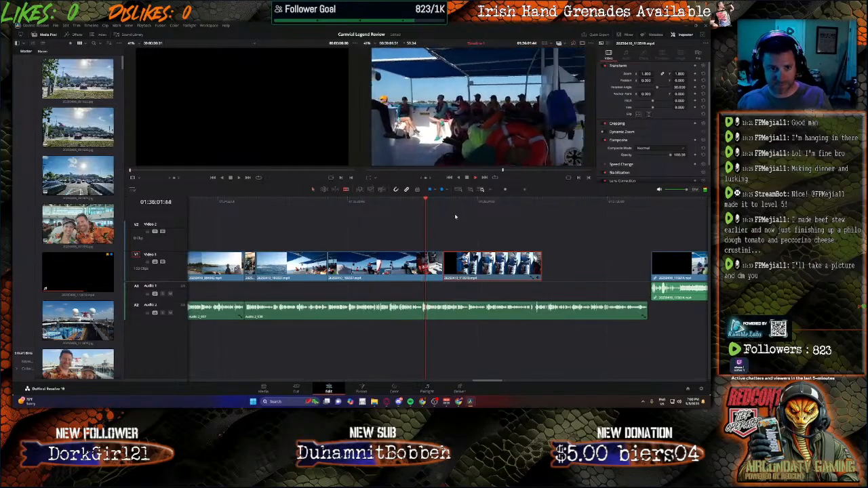
{"action": "key", "text": "space"}
{"action": "left_click", "coordinate": [427, 265]}
{"action": "key", "text": "a"}
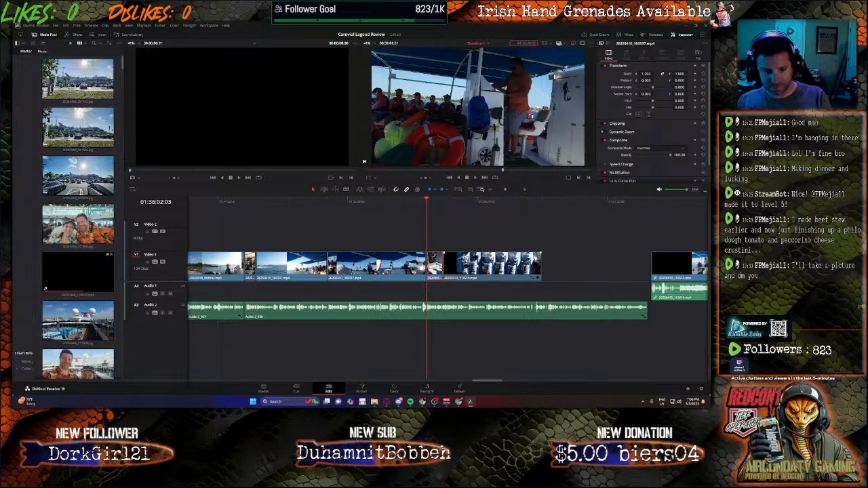
{"action": "key", "text": "BackSpace"}
{"action": "left_click_drag", "start_coordinate": [465, 264], "coordinate": [448, 264]}
{"action": "key", "text": "space"}
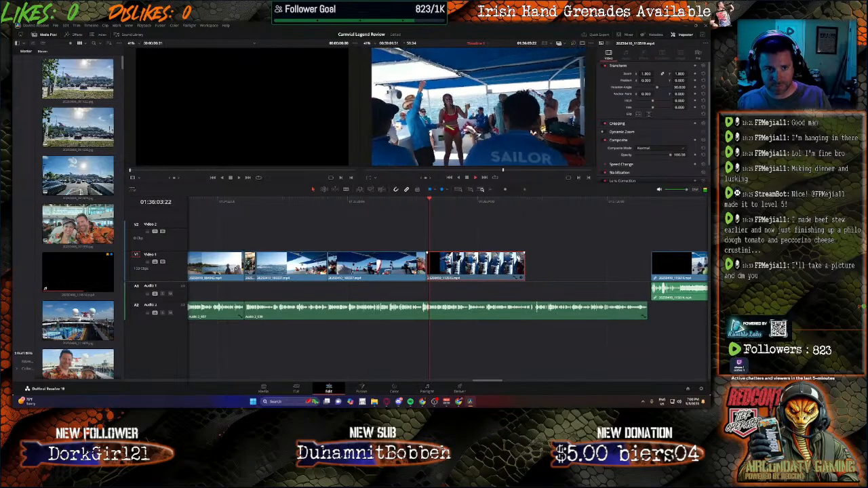
Step: Unlink the clip after the remaining gap, delete its audio and move its video against the sailors clip
{"action": "right_click", "coordinate": [650, 260]}
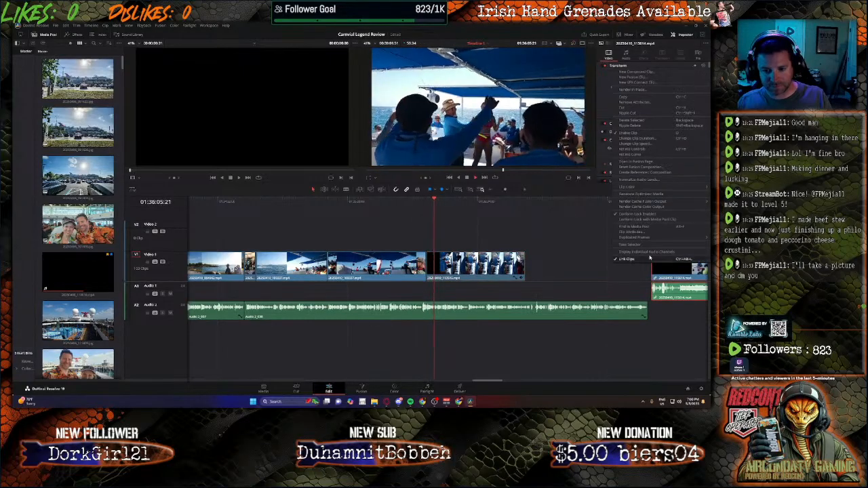
{"action": "left_click", "coordinate": [650, 259]}
{"action": "left_click", "coordinate": [671, 312]}
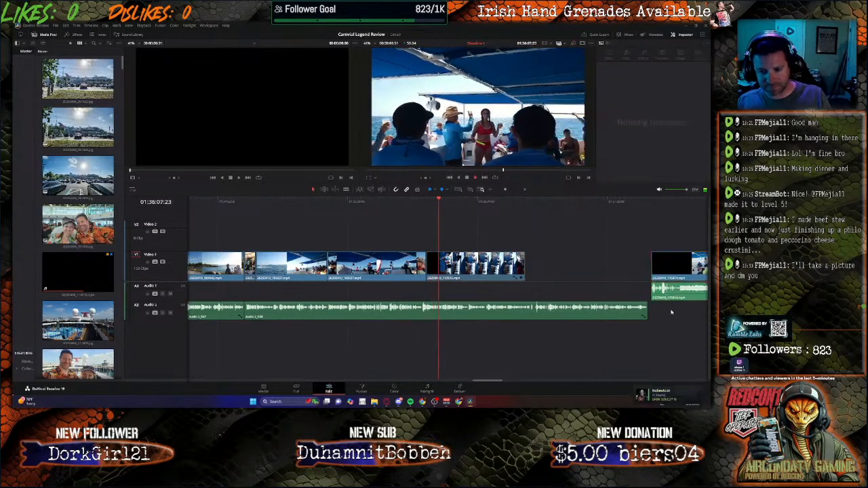
{"action": "left_click", "coordinate": [671, 292]}
{"action": "key", "text": "Delete"}
{"action": "left_click_drag", "start_coordinate": [671, 272], "coordinate": [546, 271]}
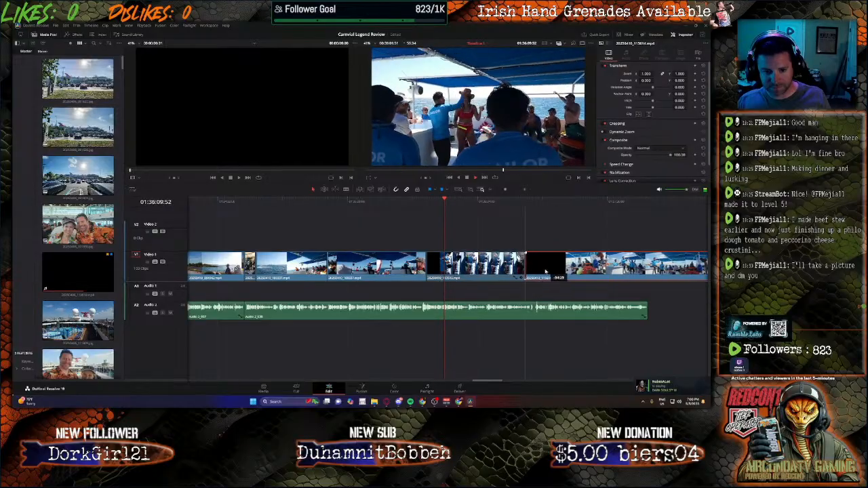
Step: Play through the end of the sailors clip, split it at 01:36:43:22 and delete the short tail
{"action": "left_click", "coordinate": [495, 202]}
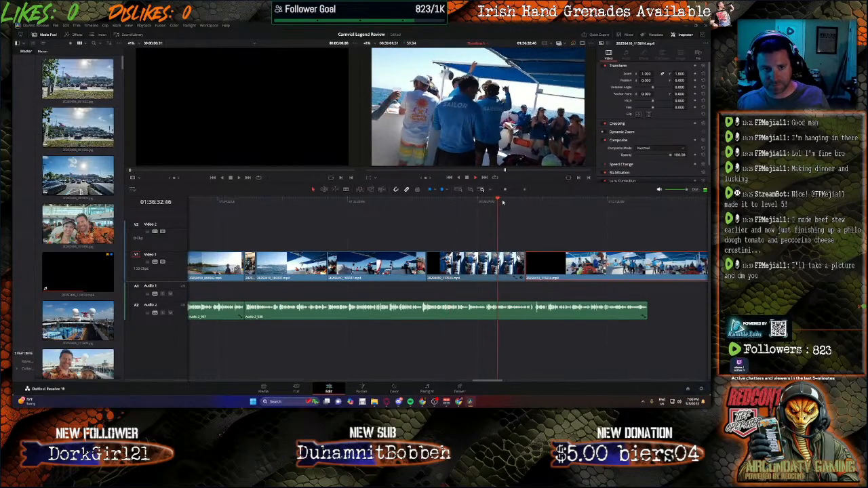
{"action": "left_click", "coordinate": [516, 202]}
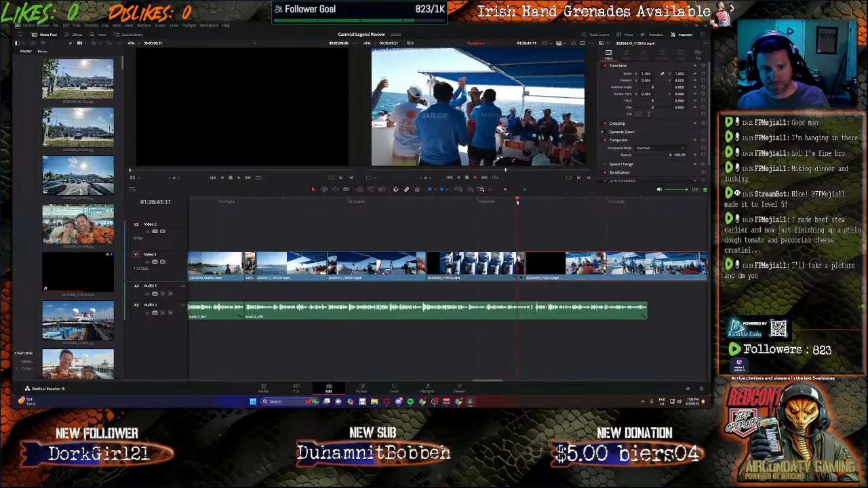
{"action": "left_click", "coordinate": [521, 201]}
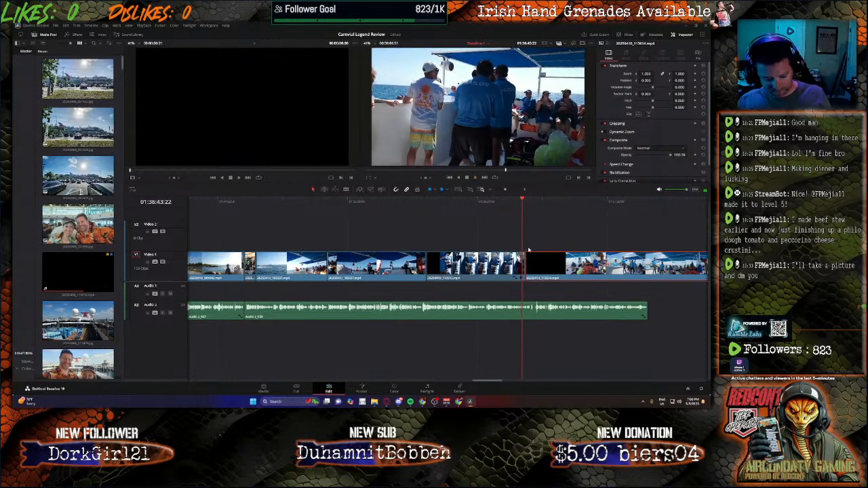
{"action": "key", "text": "b"}
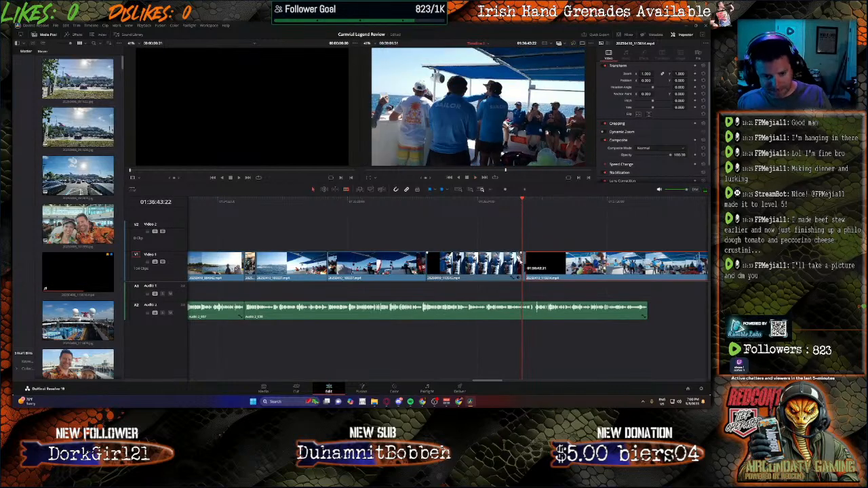
{"action": "left_click", "coordinate": [523, 262]}
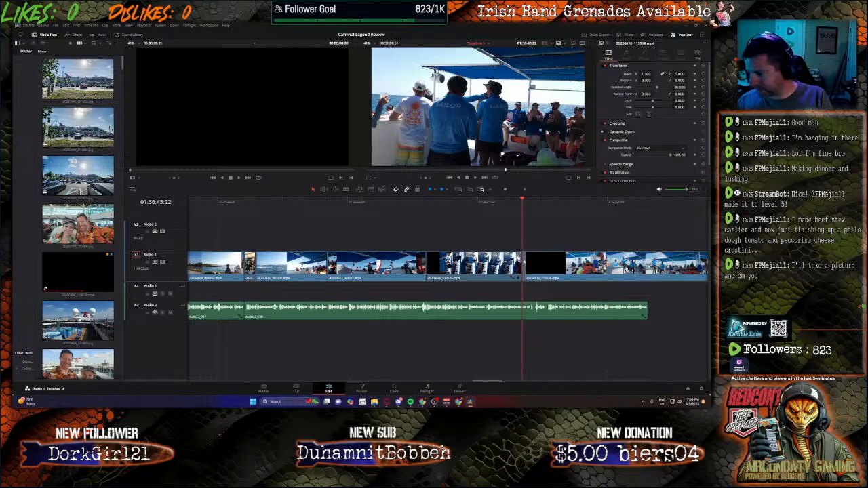
{"action": "key", "text": "BackSpace"}
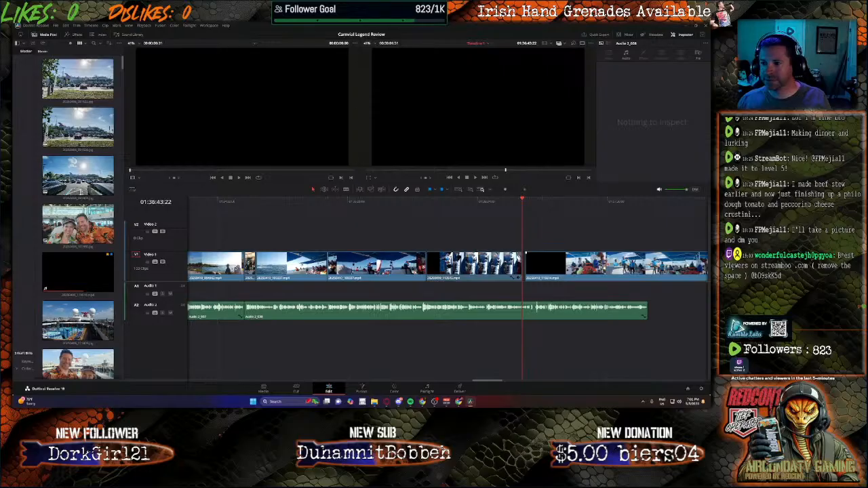
Step: Move the following boat crew clip up against the end of the trimmed sailors clip
{"action": "left_click", "coordinate": [577, 265]}
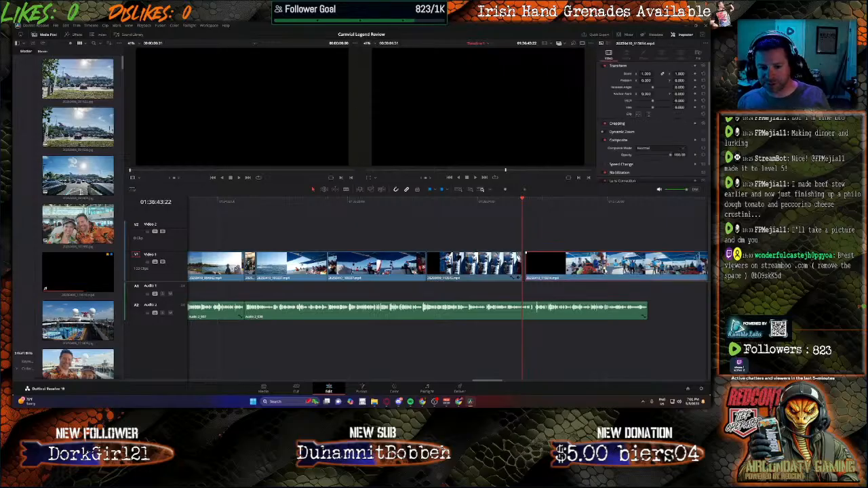
{"action": "left_click_drag", "start_coordinate": [608, 266], "coordinate": [604, 267]}
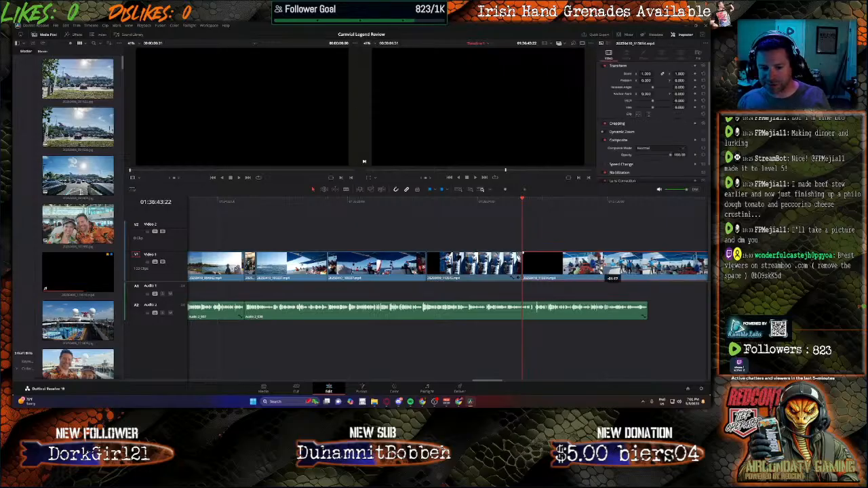
{"action": "left_click", "coordinate": [636, 297]}
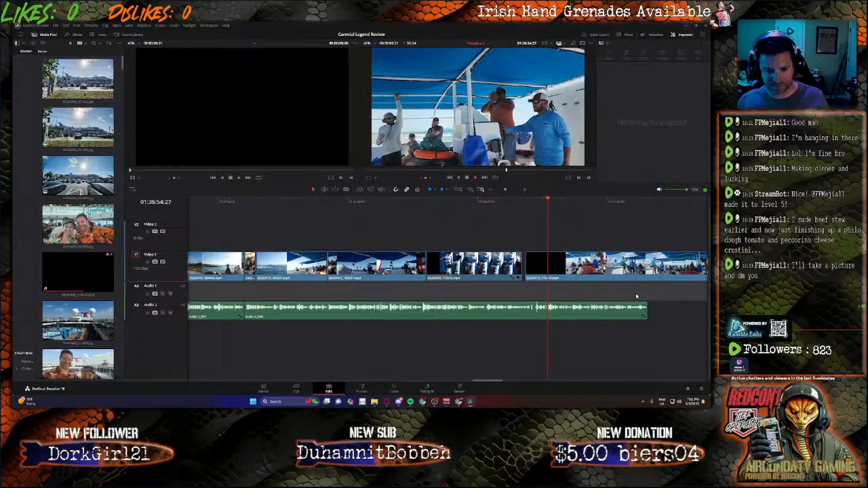
Step: Undo the boat crew clip's move and audio deletion, and trim the sailors clip's end back to 01:36:43:19
{"action": "key", "text": "ctrl+z"}
{"action": "key", "text": "ctrl+z"}
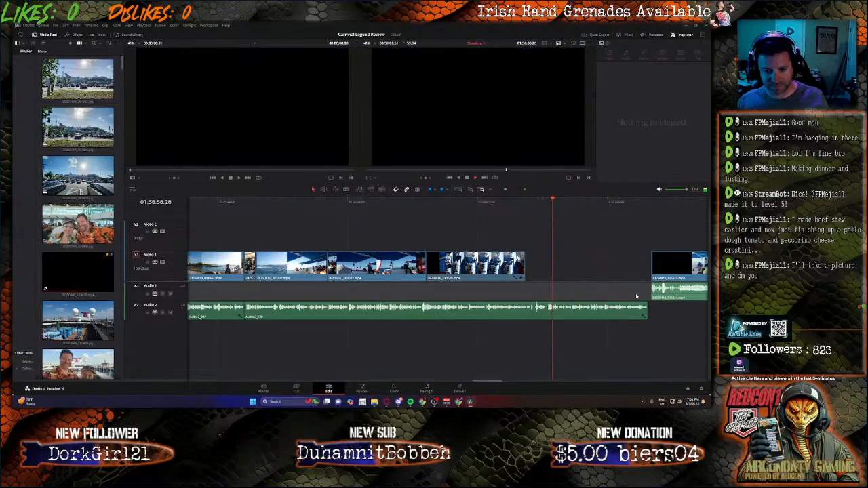
{"action": "left_click", "coordinate": [520, 217]}
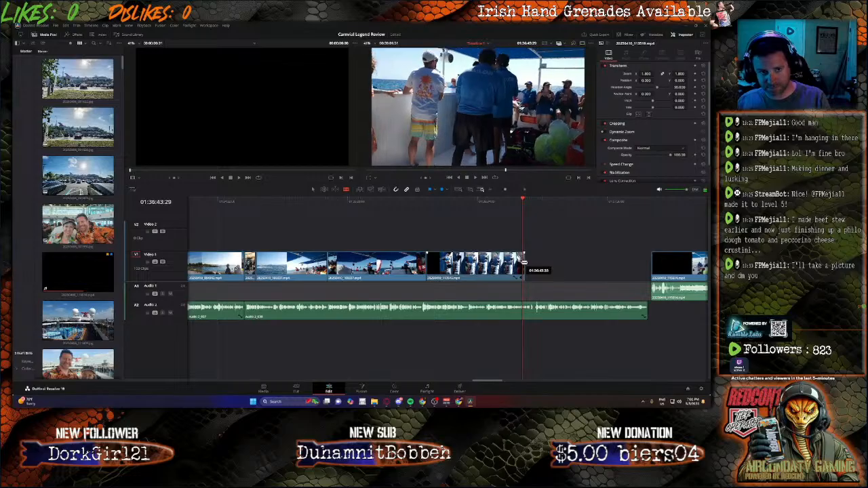
{"action": "key", "text": "Left"}
{"action": "key", "text": "Left"}
{"action": "key", "text": "Left"}
{"action": "key", "text": "Left"}
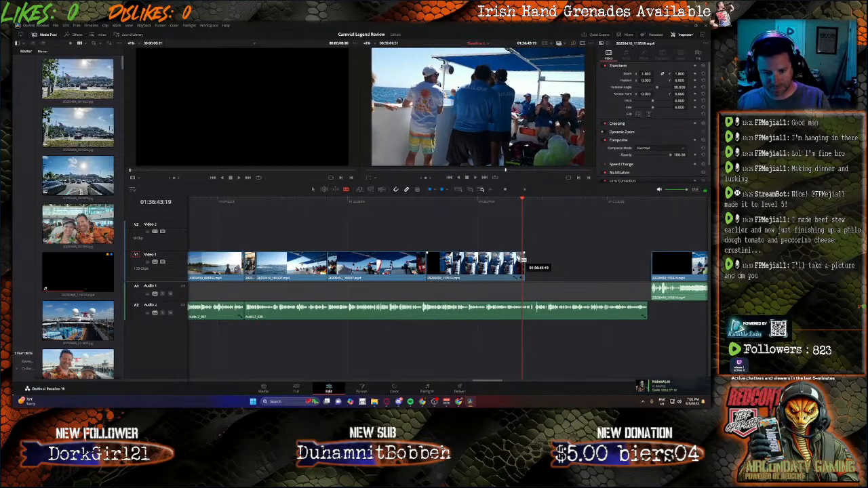
{"action": "left_click", "coordinate": [523, 263]}
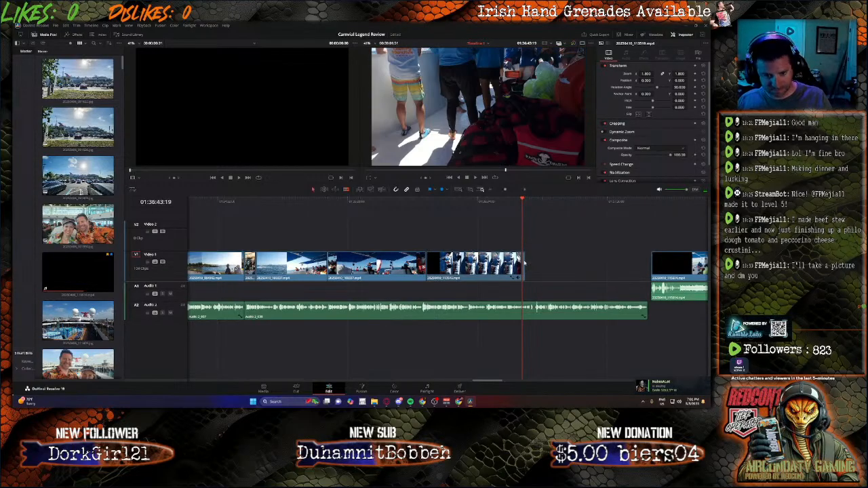
{"action": "key", "text": "BackSpace"}
Step: Move the boat crew clip together with its audio up against the end of the sailors clip
{"action": "left_click_drag", "start_coordinate": [670, 266], "coordinate": [574, 265]}
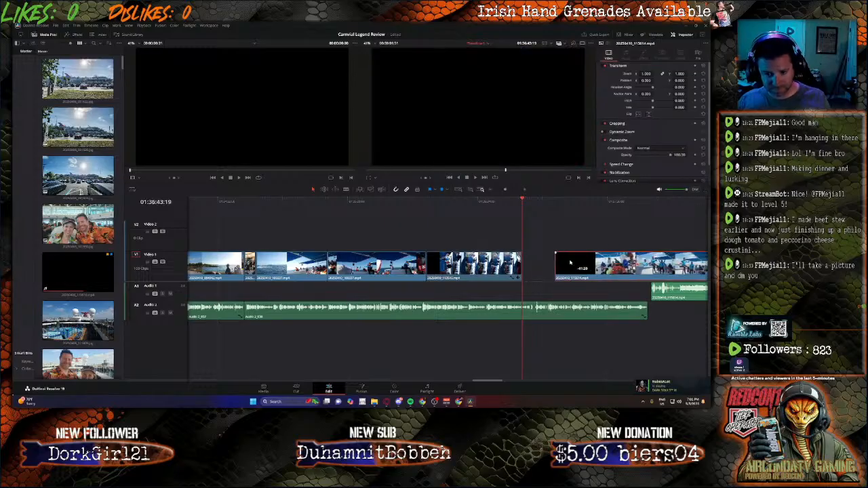
{"action": "key", "text": "ctrl+z"}
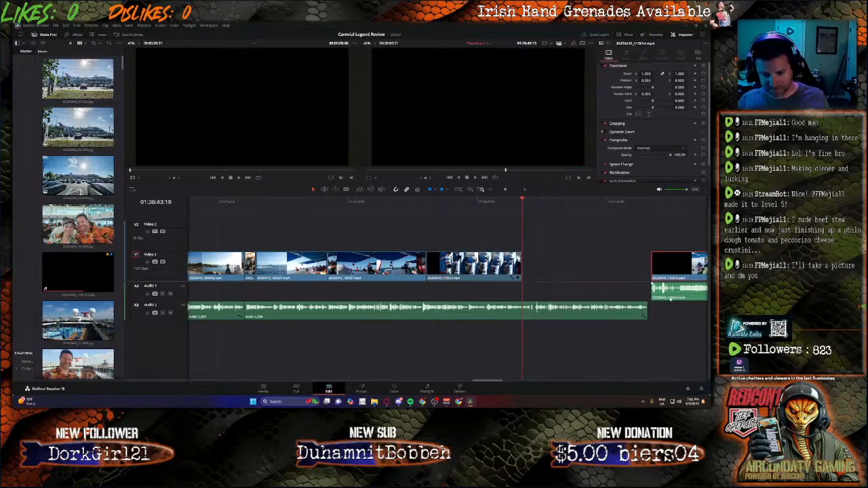
{"action": "left_click_drag", "start_coordinate": [673, 274], "coordinate": [546, 274]}
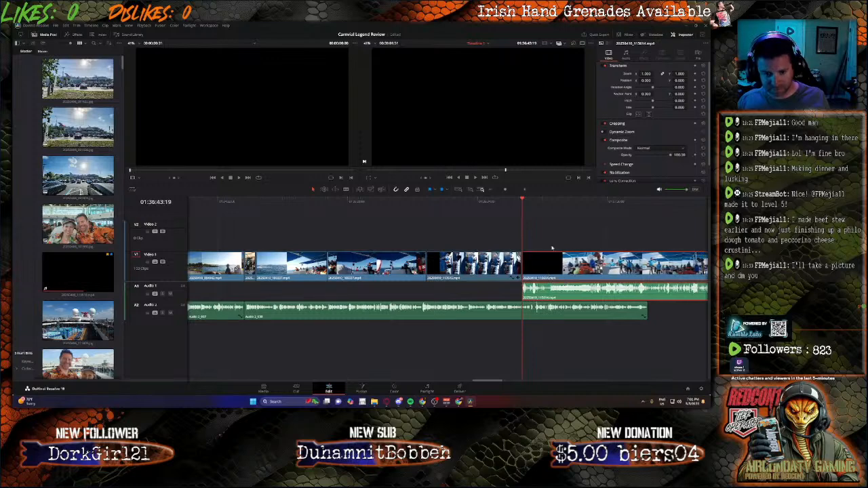
Step: Cut off the boat crew clip's opening and its audio up to 01:36:55:01, and close the gap to the sailors clip
{"action": "left_click", "coordinate": [548, 202]}
{"action": "key", "text": "space"}
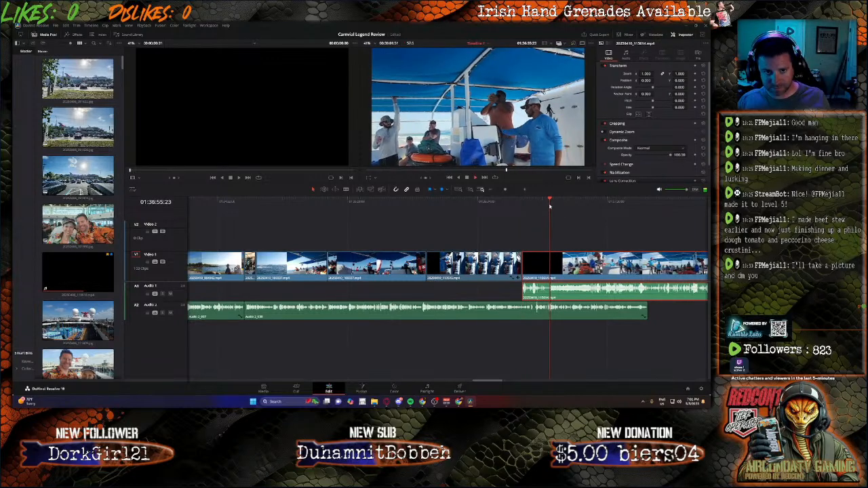
{"action": "left_click", "coordinate": [548, 205]}
{"action": "key", "text": "space"}
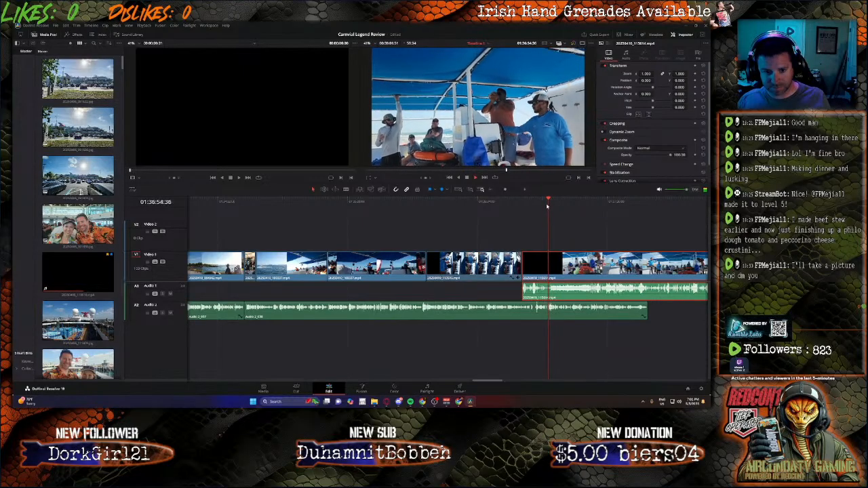
{"action": "key", "text": "space"}
{"action": "key", "text": "space"}
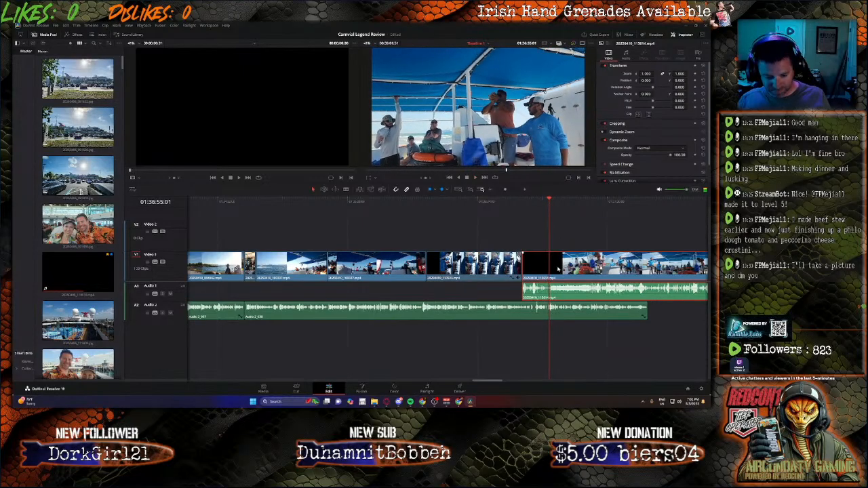
{"action": "key", "text": "b"}
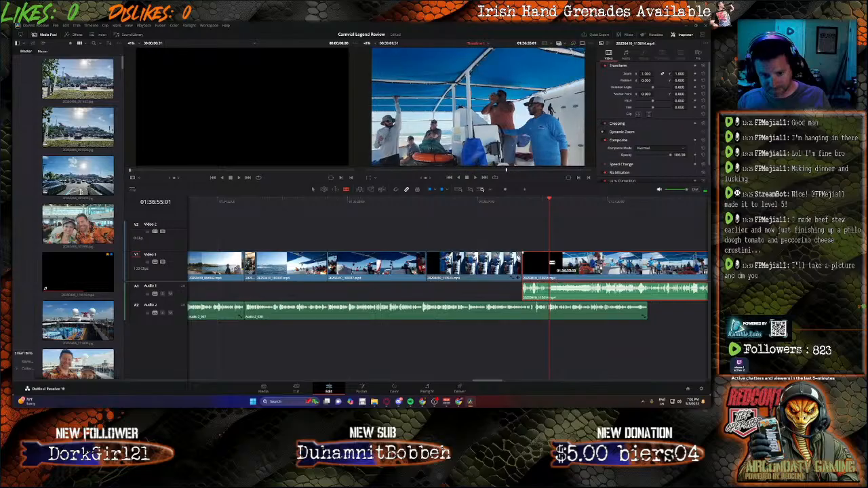
{"action": "left_click", "coordinate": [551, 265]}
{"action": "left_click", "coordinate": [550, 291]}
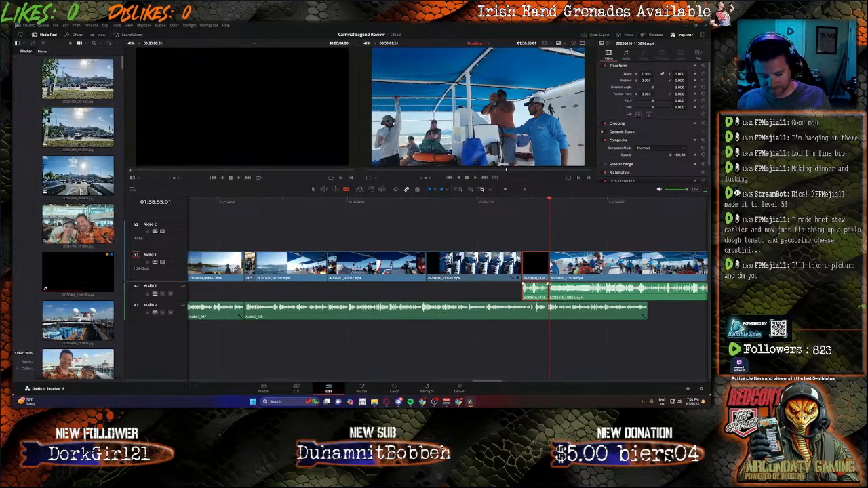
{"action": "key", "text": "Delete"}
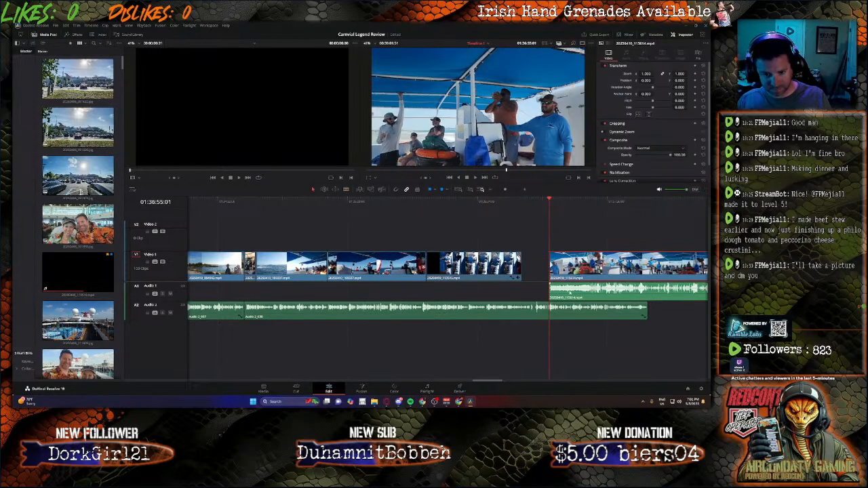
{"action": "left_click_drag", "start_coordinate": [573, 295], "coordinate": [588, 267]}
Step: Set the boat crew clip's audio volume to -25 and play the clip from its start to check it against the narration
{"action": "left_click", "coordinate": [520, 204]}
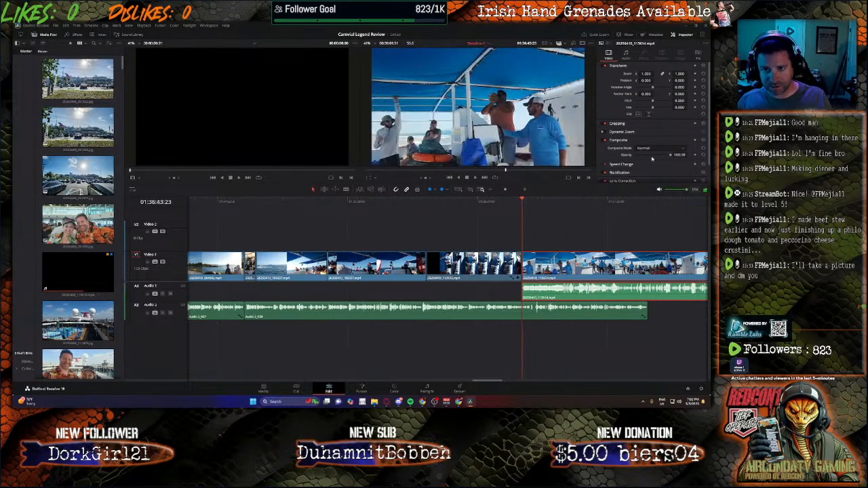
{"action": "left_click", "coordinate": [651, 322]}
{"action": "left_click", "coordinate": [651, 290], "text": "alt"}
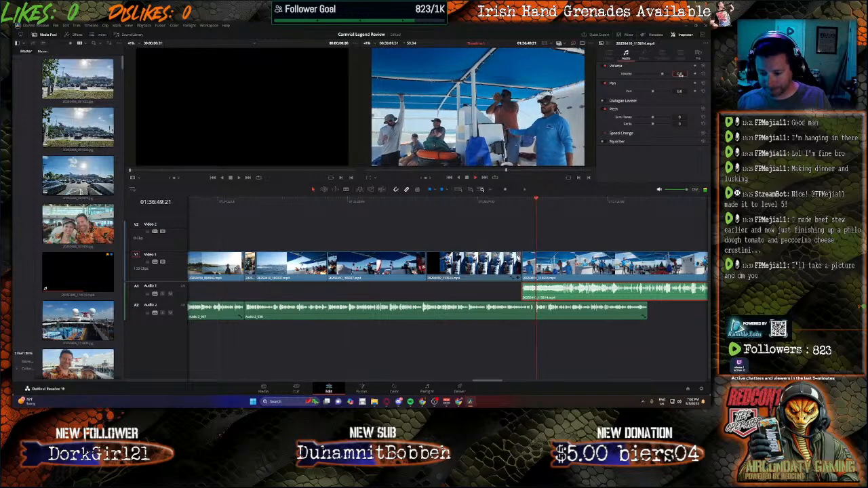
{"action": "double_click", "coordinate": [680, 74]}
{"action": "type", "text": "-30"}
{"action": "key", "text": "Return"}
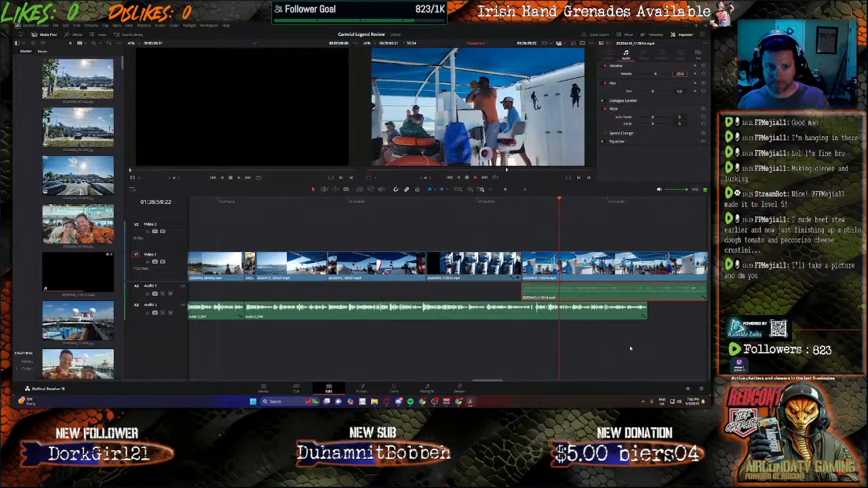
{"action": "left_click", "coordinate": [521, 202]}
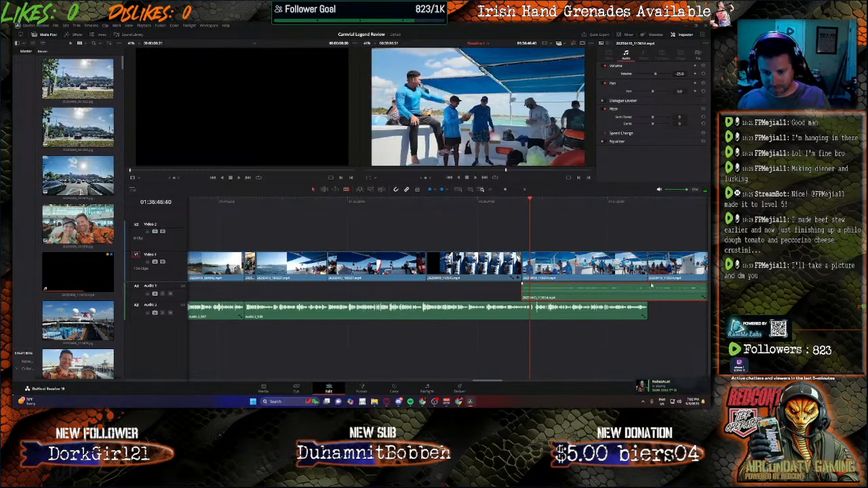
Step: Split the boat crew clip's video and audio at the end of the narration and delete both tails
{"action": "left_click", "coordinate": [651, 289]}
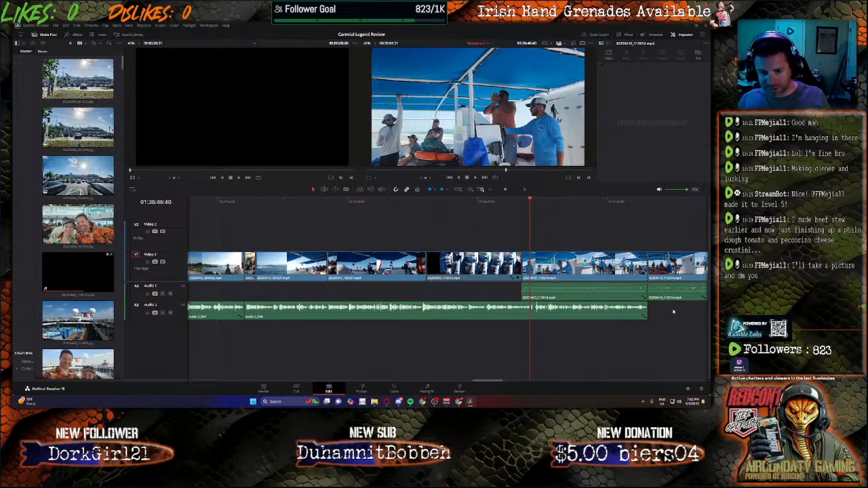
{"action": "left_click", "coordinate": [673, 297]}
{"action": "key", "text": "Delete"}
{"action": "left_click", "coordinate": [669, 274]}
{"action": "key", "text": "Delete"}
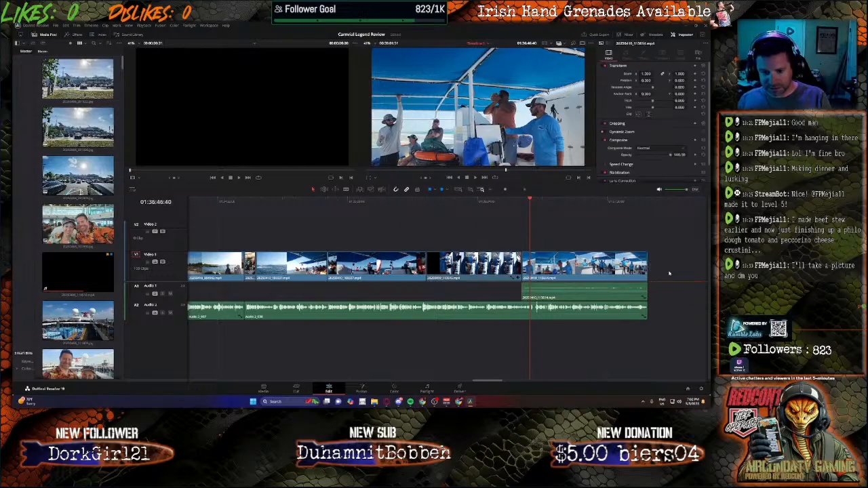
Step: Skim through the next clip, showing people on the boat deck, and delete it with its audio
{"action": "left_click_drag", "start_coordinate": [485, 383], "coordinate": [508, 382]}
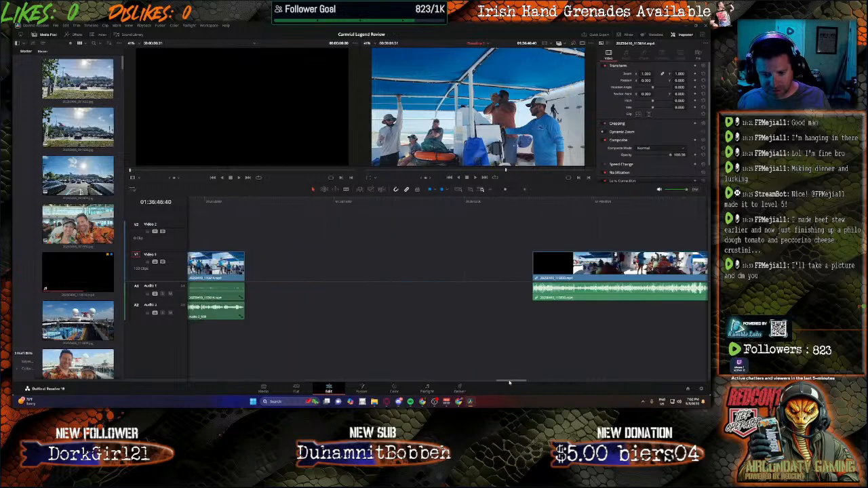
{"action": "left_click", "coordinate": [609, 201]}
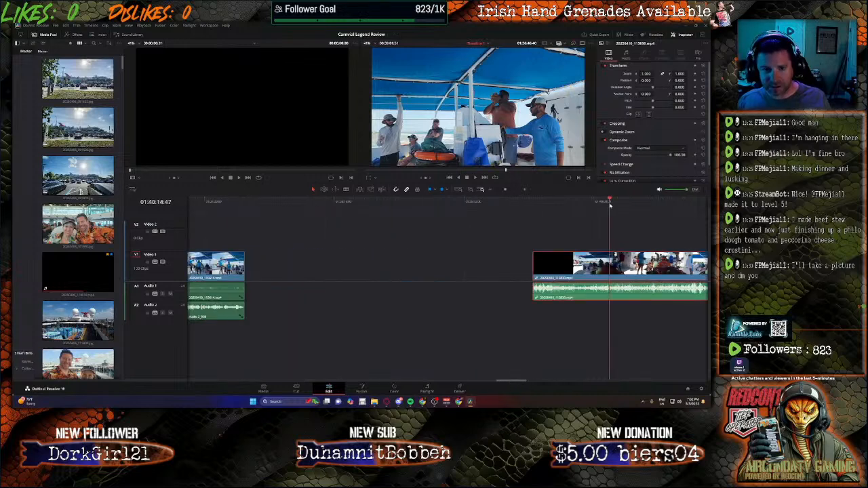
{"action": "left_click_drag", "start_coordinate": [609, 202], "coordinate": [666, 209]}
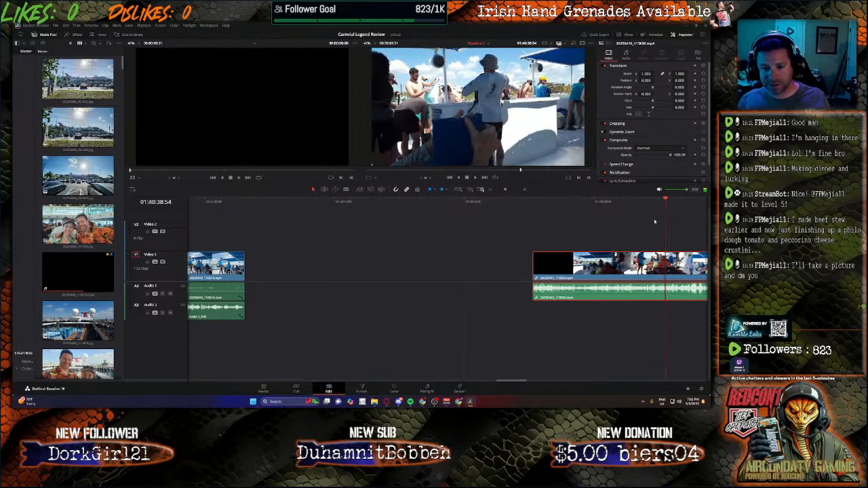
{"action": "key", "text": "Delete"}
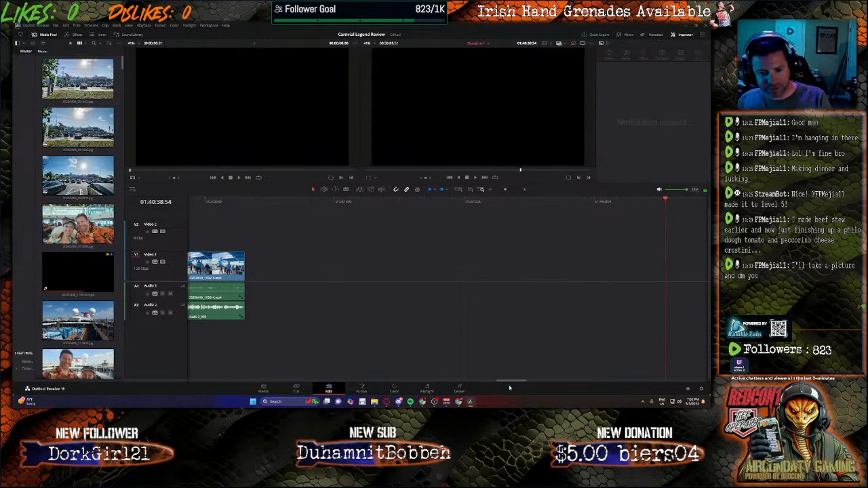
Step: Select all the remaining clips and move them together up against the end of the boat crew clip
{"action": "left_click_drag", "start_coordinate": [514, 382], "coordinate": [525, 383]}
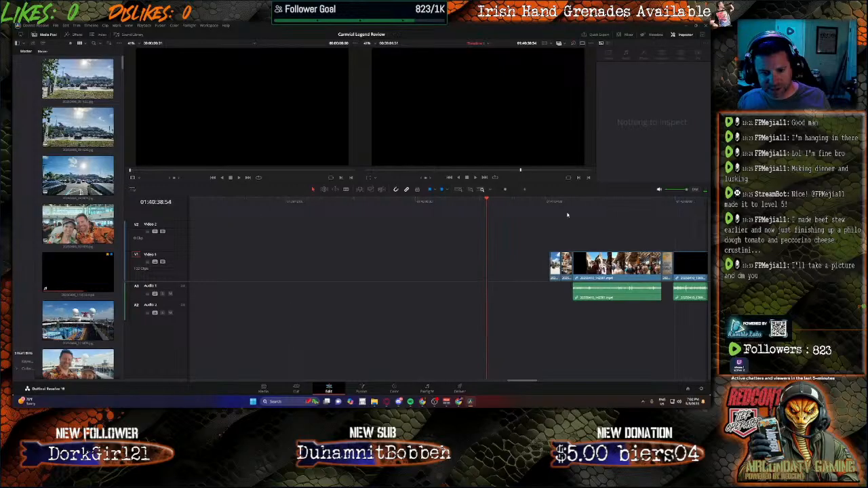
{"action": "left_click_drag", "start_coordinate": [534, 229], "coordinate": [709, 309]}
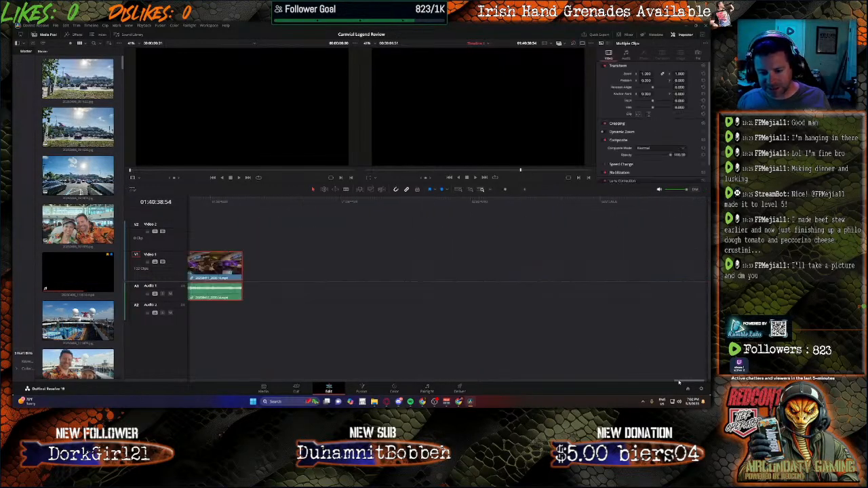
{"action": "left_click_drag", "start_coordinate": [658, 383], "coordinate": [532, 367]}
{"action": "left_click_drag", "start_coordinate": [623, 266], "coordinate": [524, 271]}
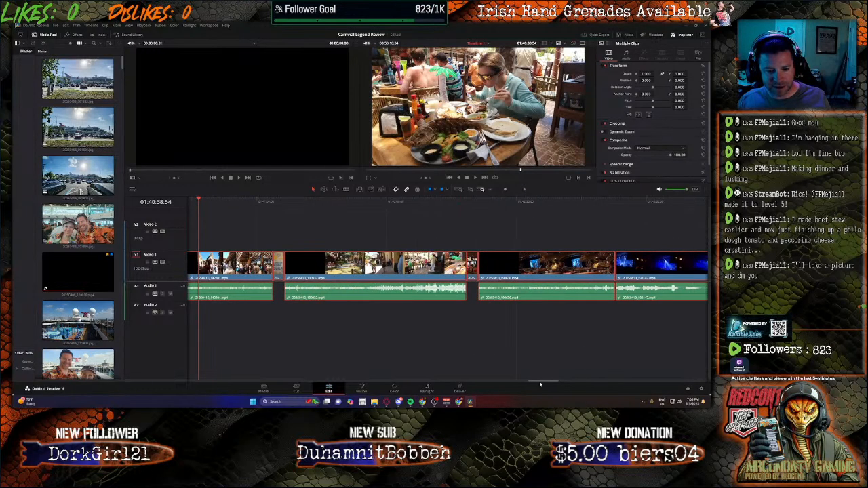
{"action": "left_click_drag", "start_coordinate": [538, 382], "coordinate": [514, 381]}
{"action": "left_click_drag", "start_coordinate": [663, 273], "coordinate": [275, 290]}
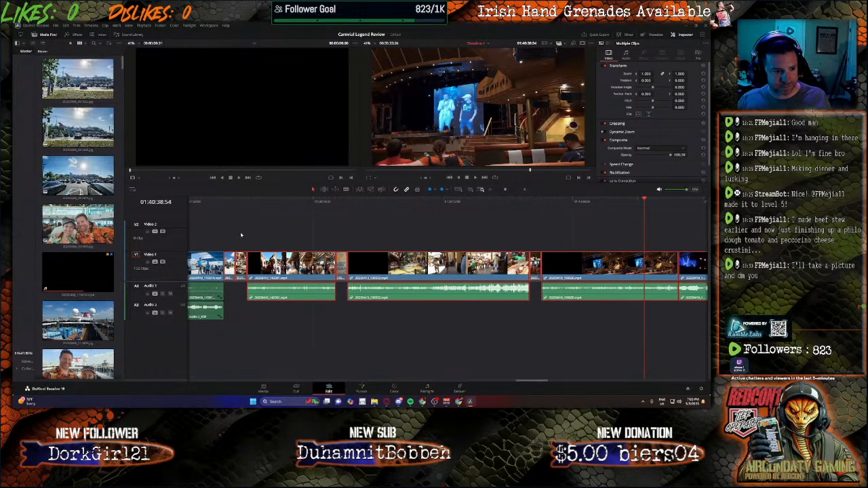
Step: Record narration on Audio 2 from 01:37:37:29 to 01:40:26:52 in two takes, breaking at 01:39:51:19
{"action": "left_click_drag", "start_coordinate": [230, 202], "coordinate": [223, 201]}
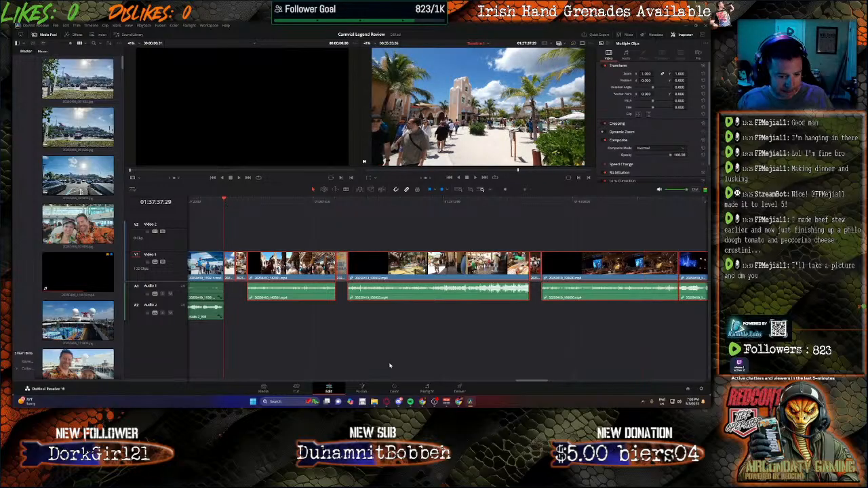
{"action": "left_click", "coordinate": [426, 391]}
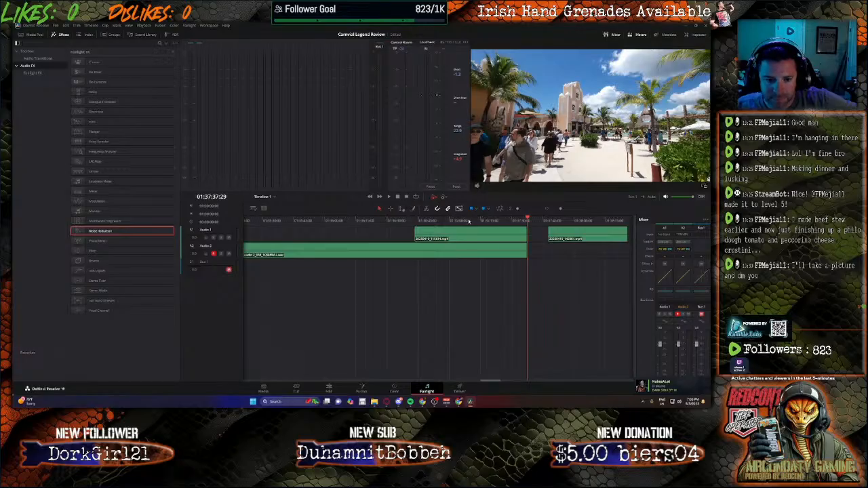
{"action": "left_click", "coordinate": [406, 197]}
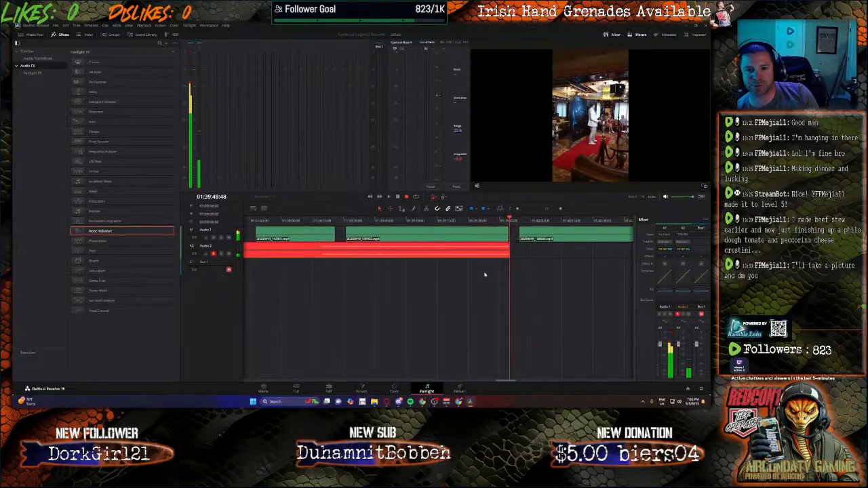
{"action": "key", "text": "space"}
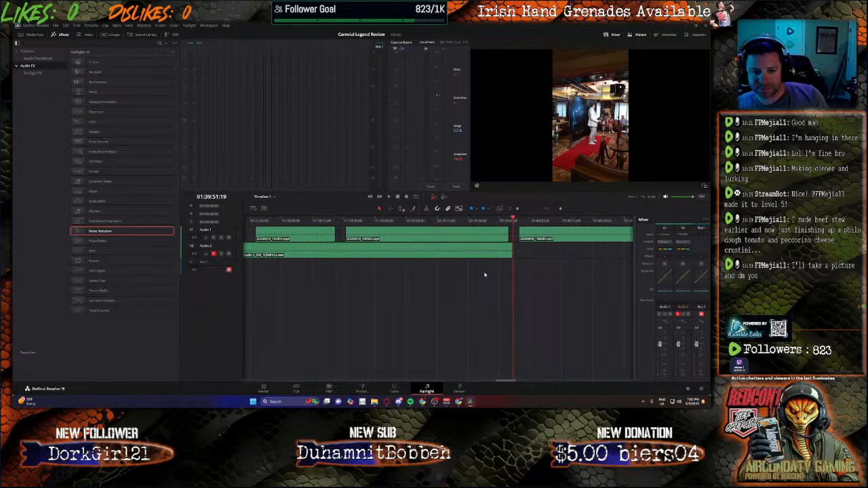
{"action": "left_click", "coordinate": [406, 197]}
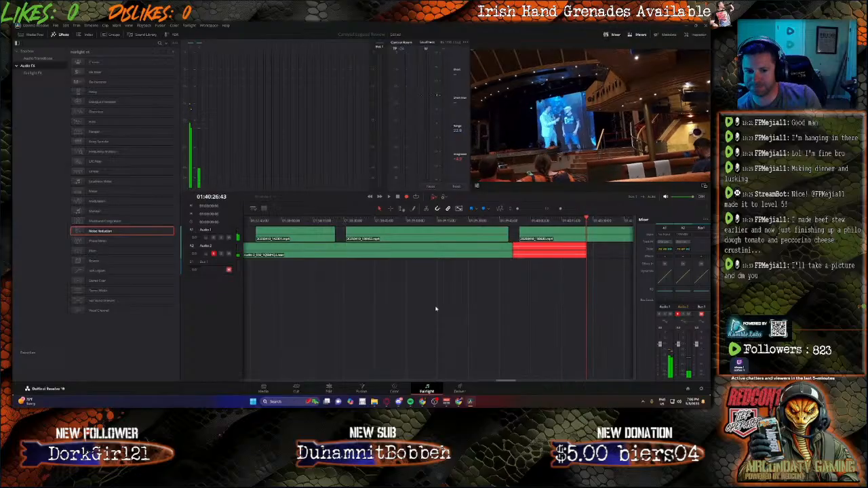
{"action": "key", "text": "space"}
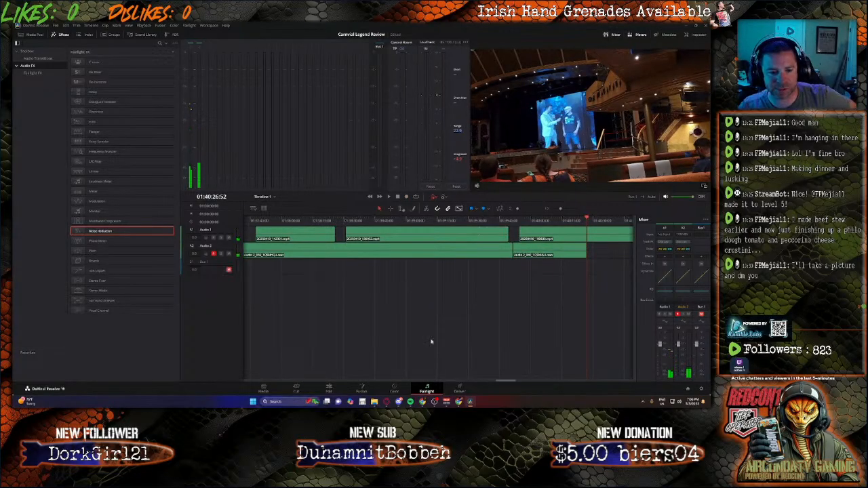
Step: Split the theatre clip at the end of the narration, delete its tail and move the next stage show clip up against the cut
{"action": "left_click", "coordinate": [329, 390]}
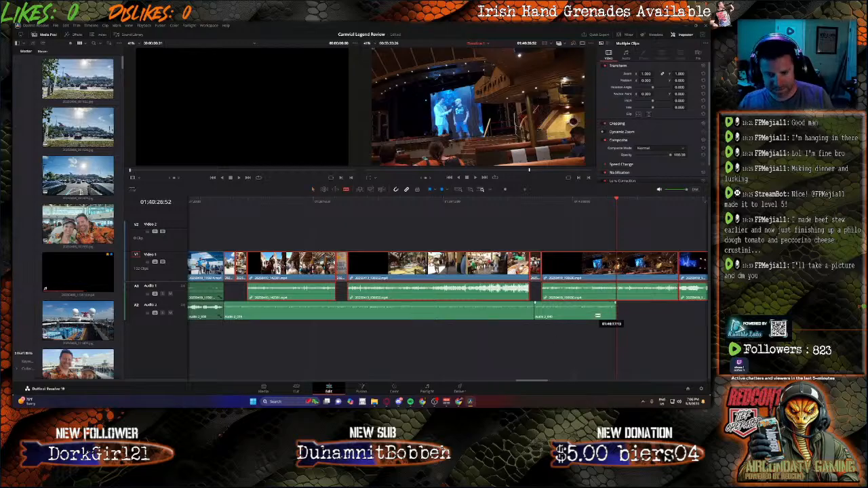
{"action": "left_click", "coordinate": [632, 270]}
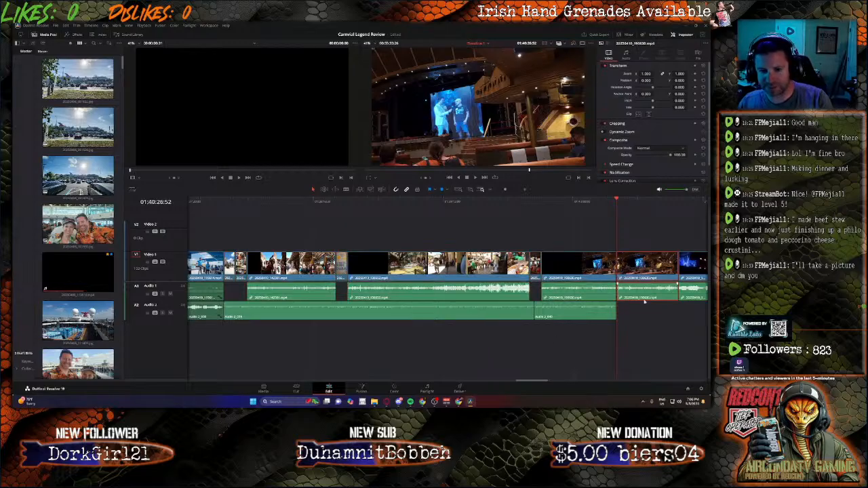
{"action": "key", "text": "Delete"}
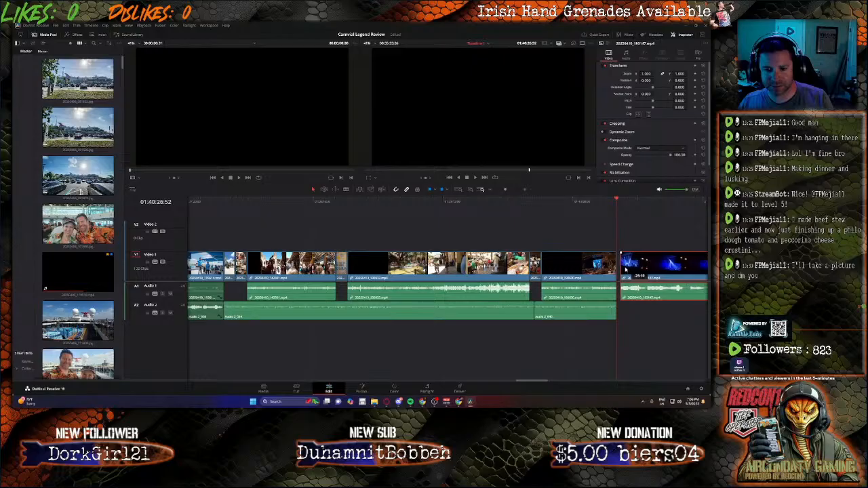
{"action": "left_click_drag", "start_coordinate": [626, 269], "coordinate": [625, 271]}
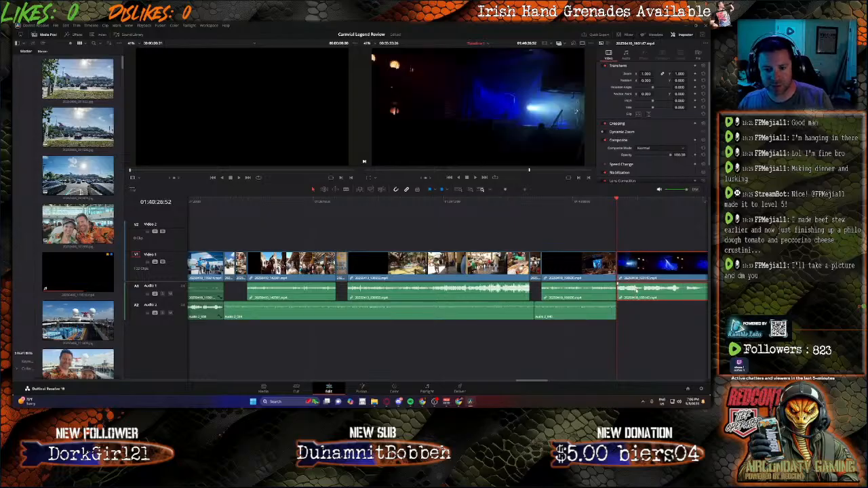
Step: Unmute Bus 1 and play the beginning of the stage show clip with its sound
{"action": "key", "text": "space"}
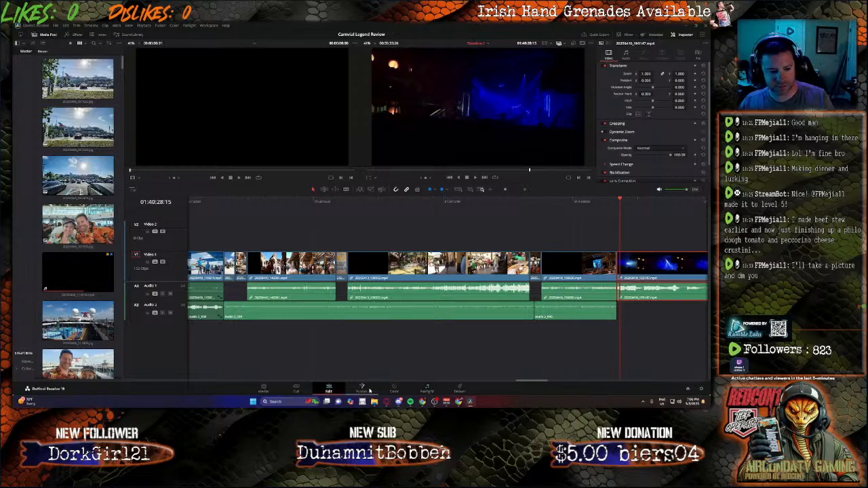
{"action": "left_click", "coordinate": [427, 390]}
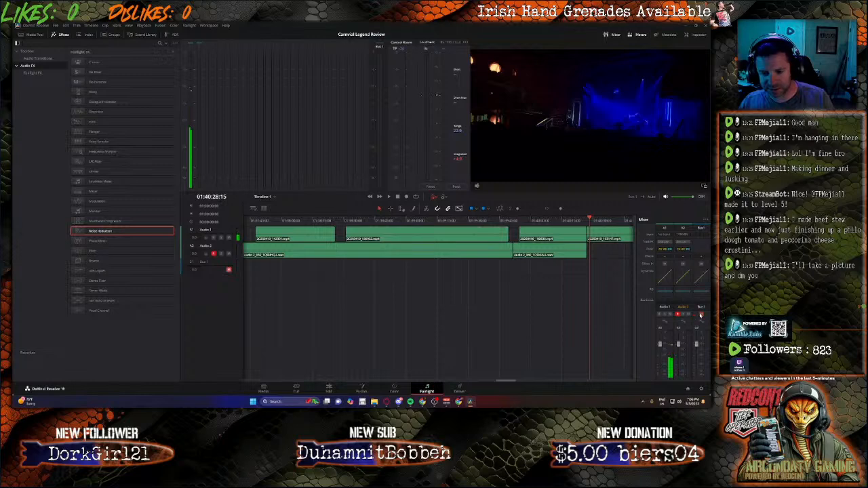
{"action": "left_click", "coordinate": [328, 390]}
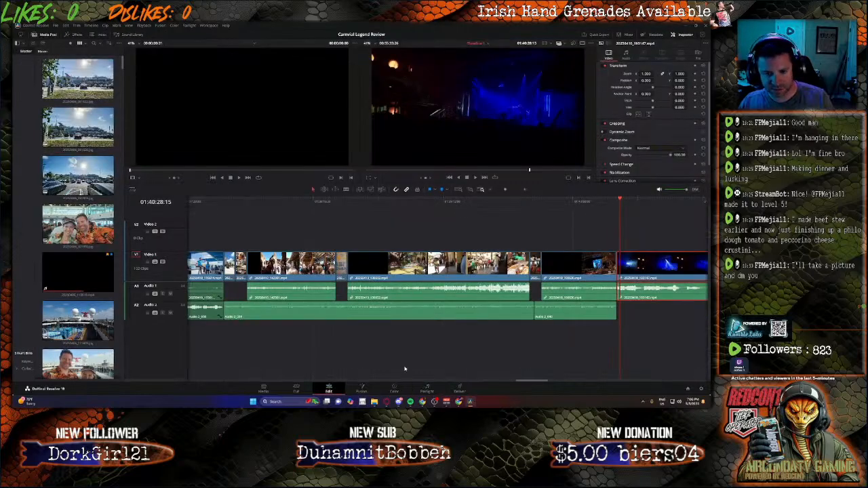
{"action": "key", "text": "space"}
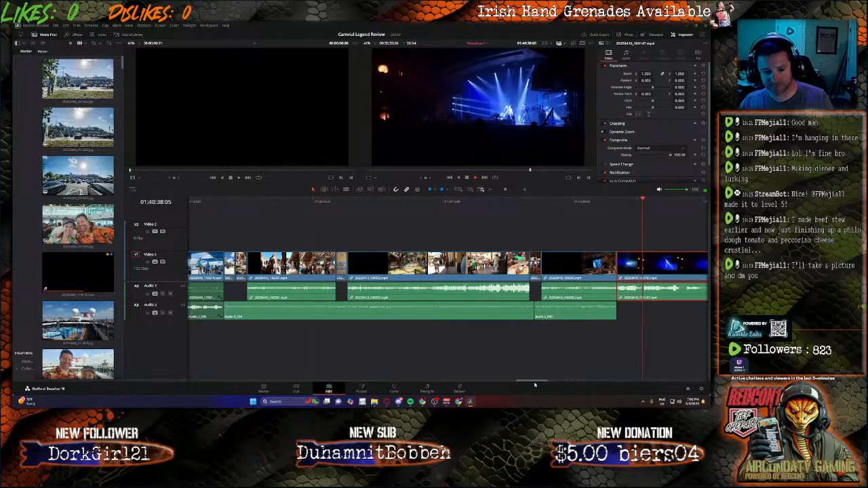
{"action": "left_click_drag", "start_coordinate": [535, 382], "coordinate": [548, 382]}
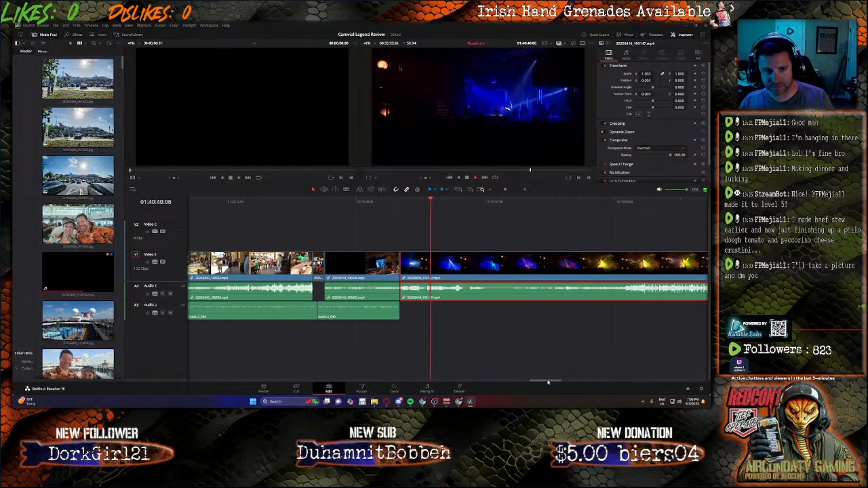
Step: Split the stage show clip at 01:42:01:07, delete the part before the cut and move the remainder up against the theatre clip
{"action": "left_click", "coordinate": [577, 201]}
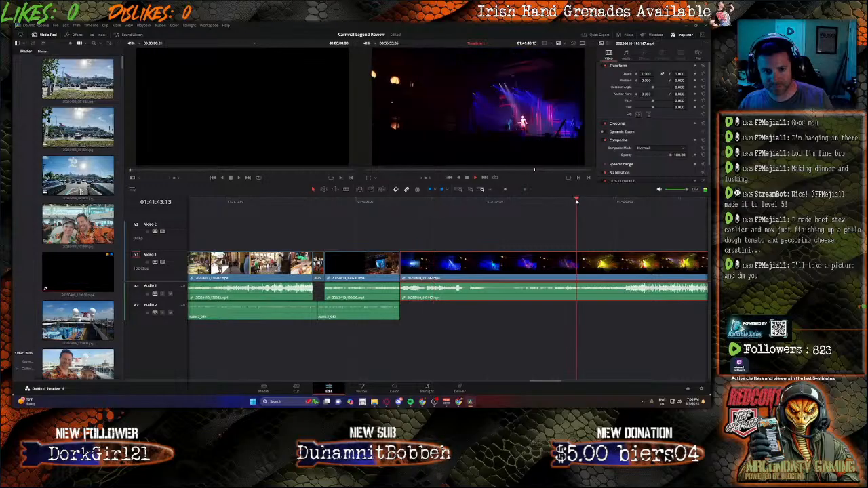
{"action": "left_click", "coordinate": [560, 204]}
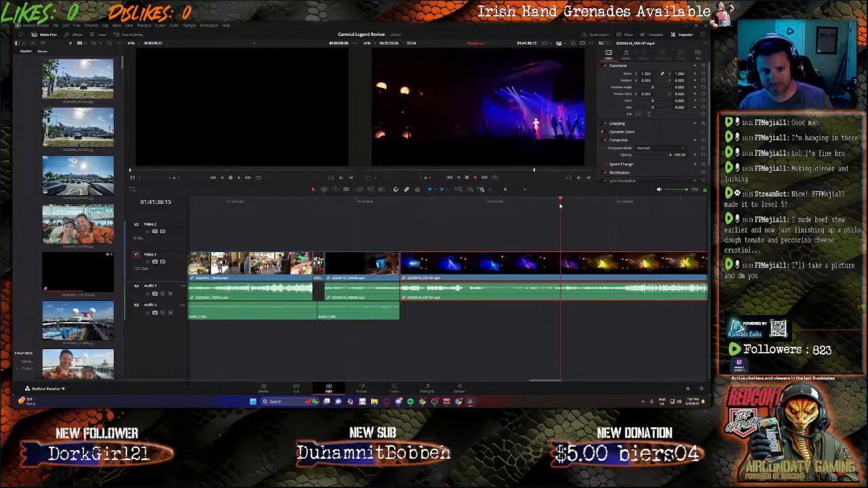
{"action": "left_click", "coordinate": [532, 204]}
{"action": "left_click", "coordinate": [511, 212]}
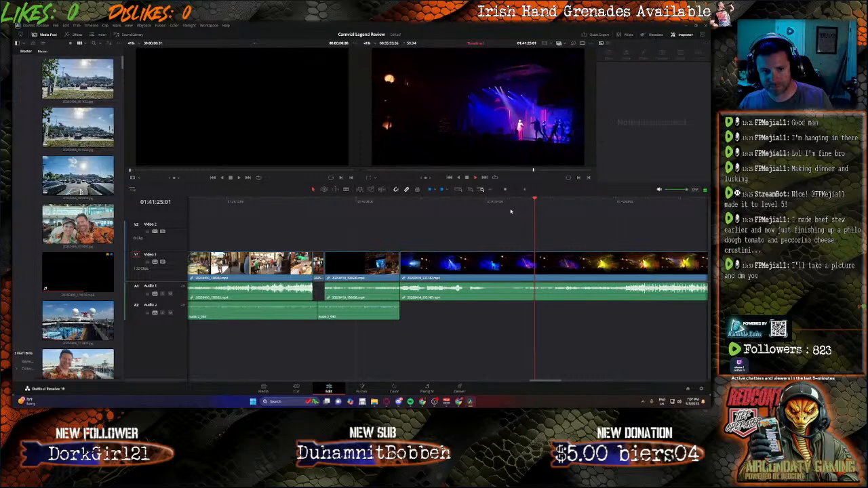
{"action": "left_click", "coordinate": [597, 204]}
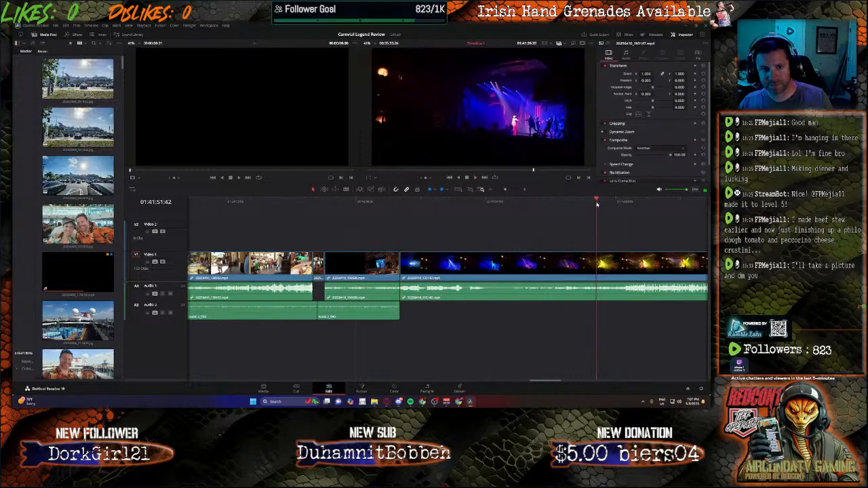
{"action": "key", "text": "space"}
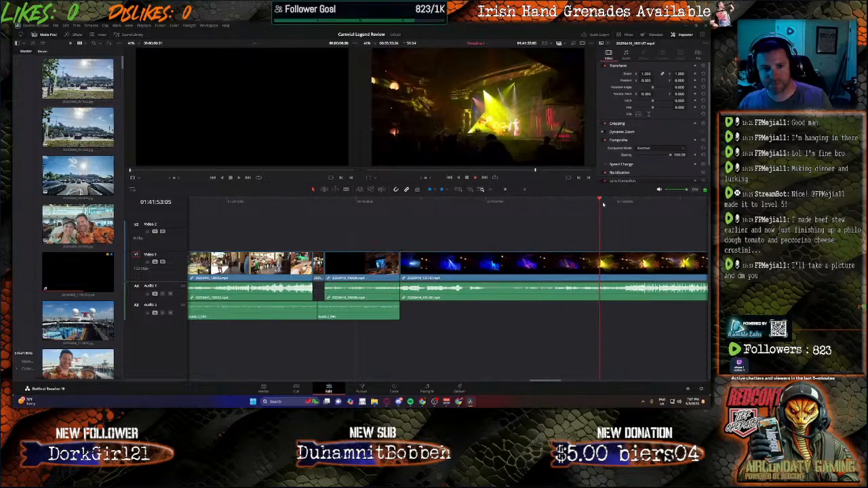
{"action": "left_click", "coordinate": [631, 202]}
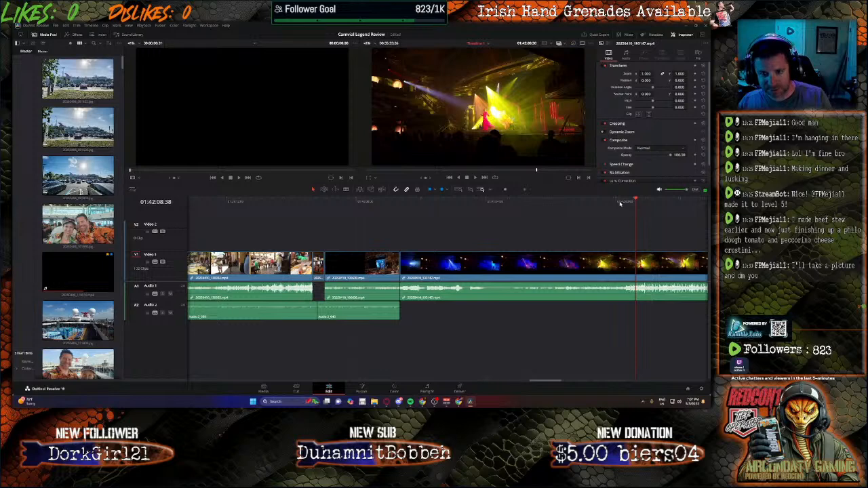
{"action": "left_click", "coordinate": [618, 202]}
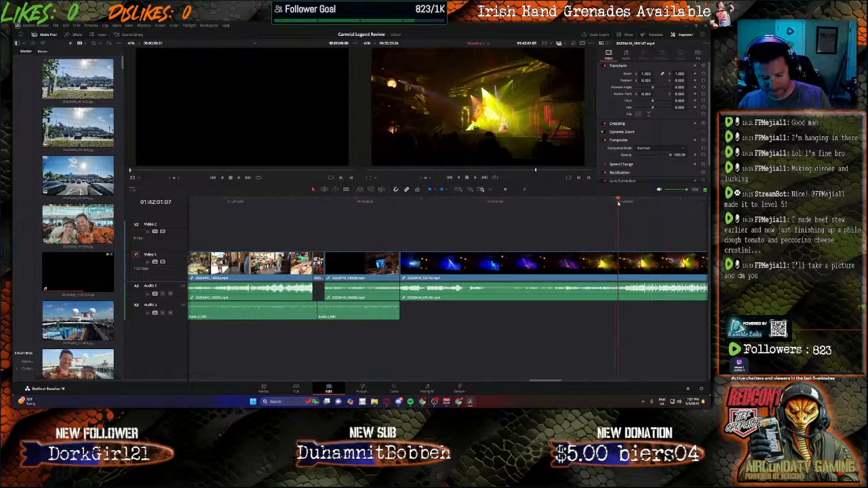
{"action": "key", "text": "ctrl+b"}
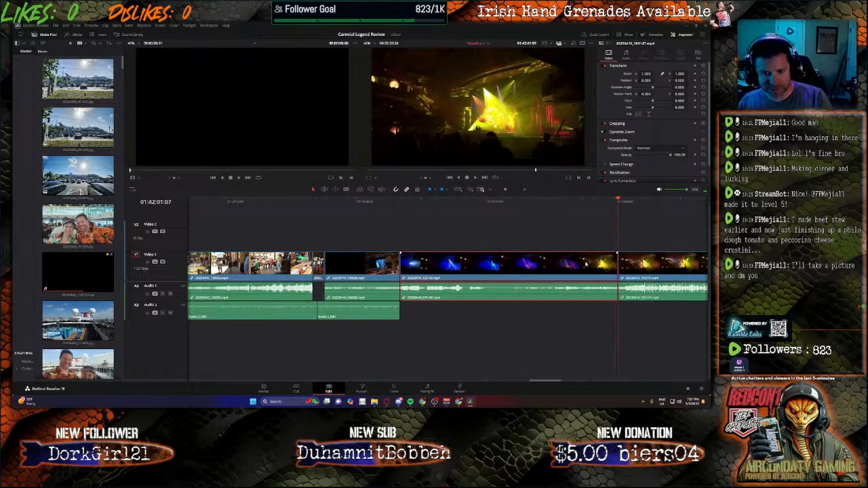
{"action": "key", "text": "Delete"}
{"action": "left_click_drag", "start_coordinate": [641, 272], "coordinate": [429, 271]}
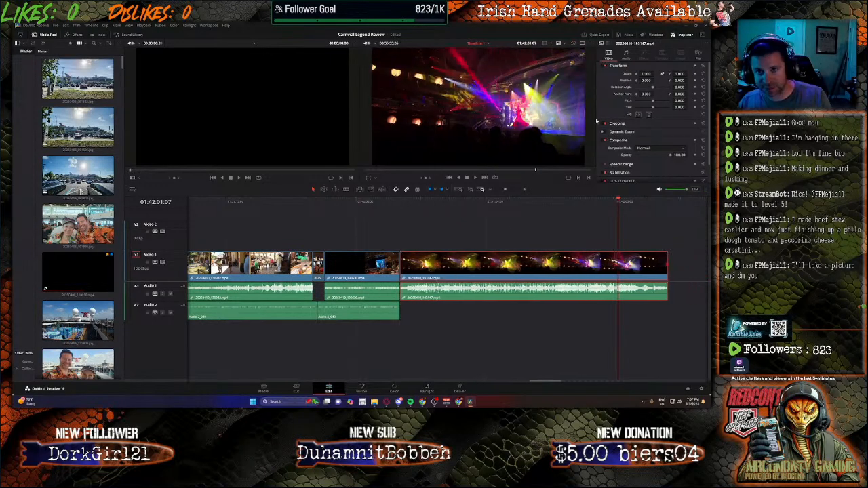
Step: Set the volume of the remaining stage show clip to -25
{"action": "left_click", "coordinate": [627, 54]}
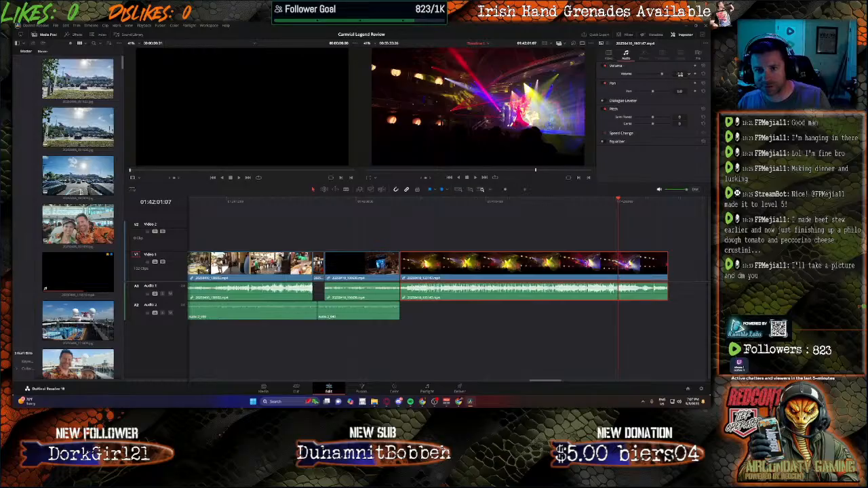
{"action": "left_click_drag", "start_coordinate": [681, 74], "coordinate": [679, 75]}
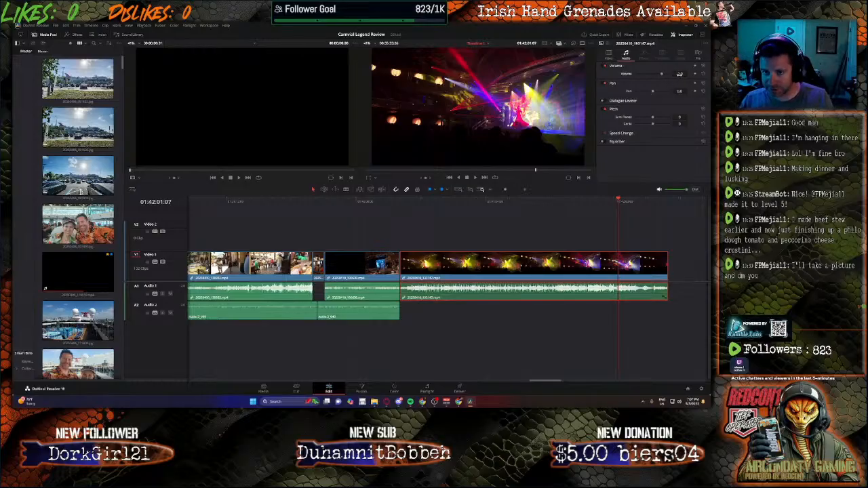
{"action": "type", "text": "-25"}
{"action": "key", "text": "Return"}
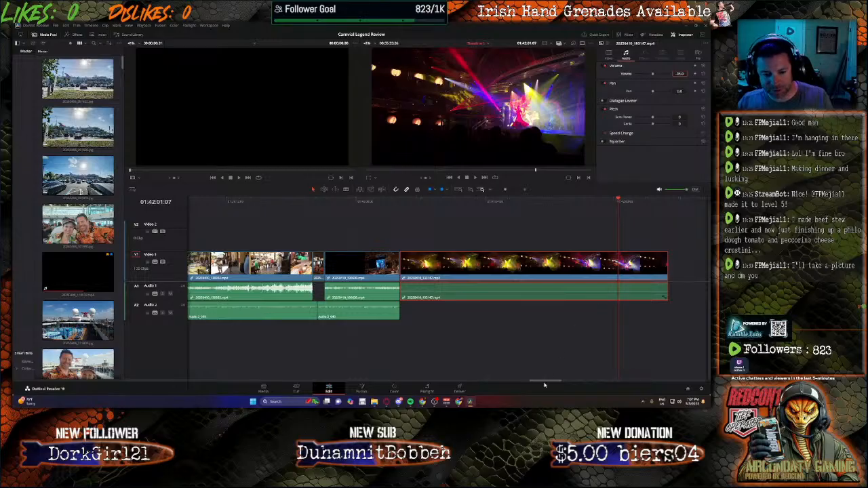
Step: Move the next blue-lit stage clip up against the stage show clip and delete the two clips that follow it
{"action": "left_click_drag", "start_coordinate": [546, 384], "coordinate": [574, 378]}
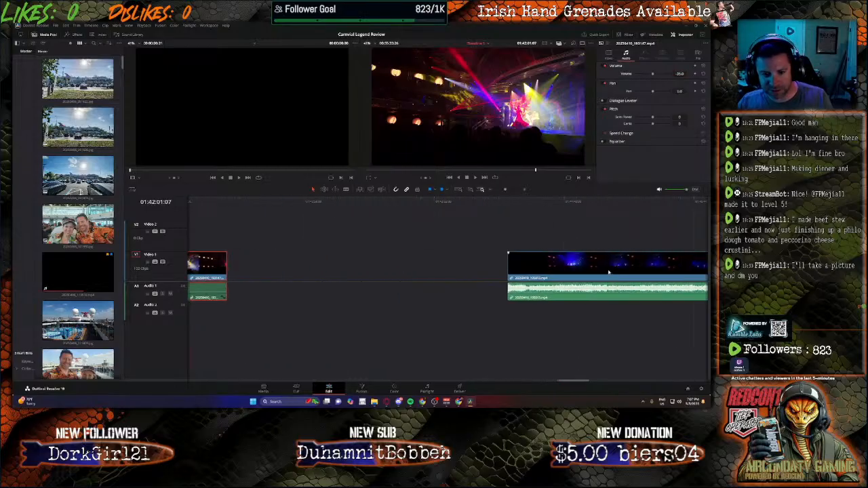
{"action": "left_click_drag", "start_coordinate": [609, 272], "coordinate": [331, 261]}
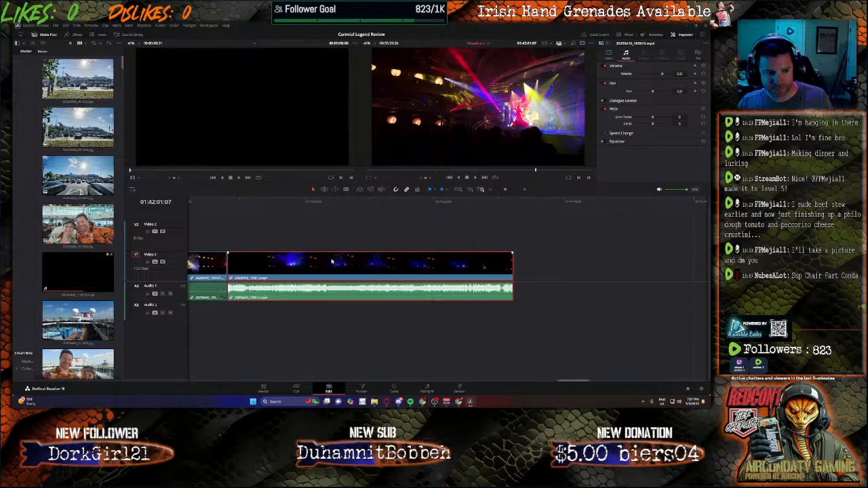
{"action": "left_click", "coordinate": [578, 381]}
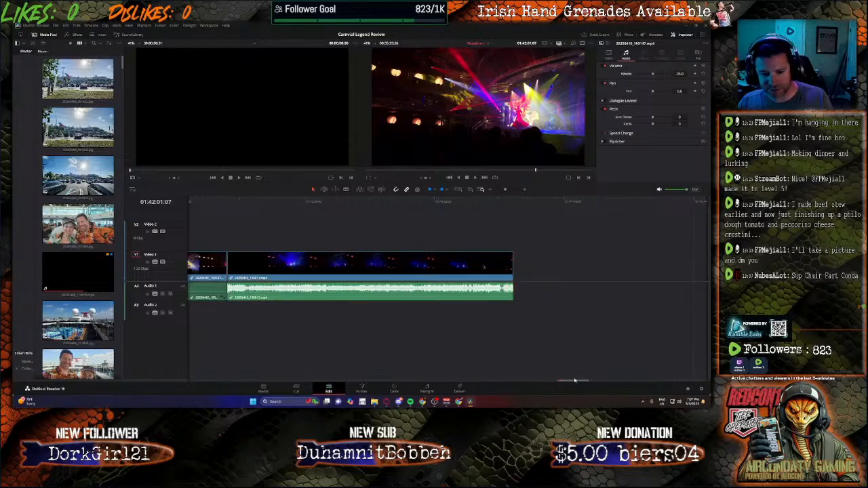
{"action": "left_click_drag", "start_coordinate": [573, 383], "coordinate": [604, 376]}
{"action": "left_click", "coordinate": [504, 257]}
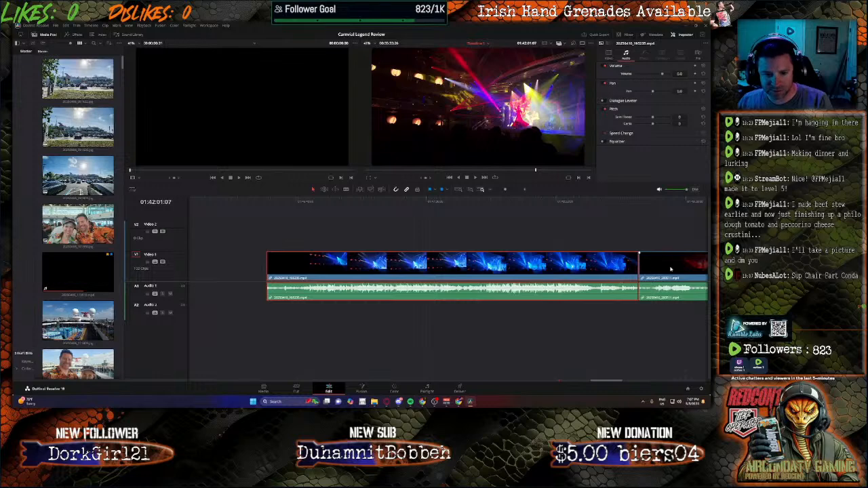
{"action": "key", "text": "BackSpace"}
Step: Select all the remaining clips from the costumed performers photo onward and move them together up against the blue-lit stage clip
{"action": "left_click_drag", "start_coordinate": [599, 383], "coordinate": [628, 383]}
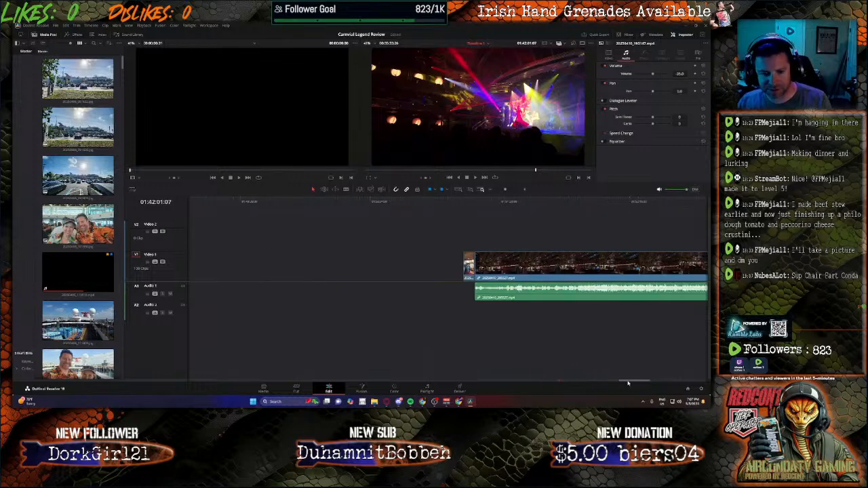
{"action": "left_click", "coordinate": [468, 203]}
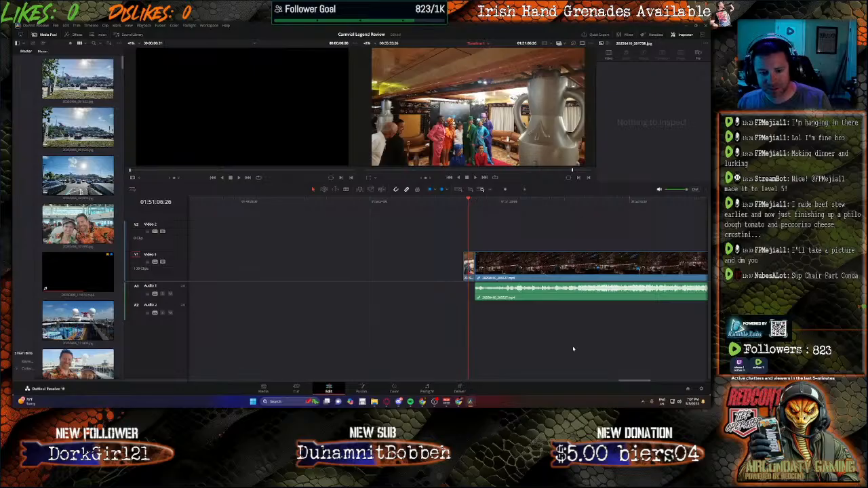
{"action": "left_click_drag", "start_coordinate": [631, 384], "coordinate": [665, 383]}
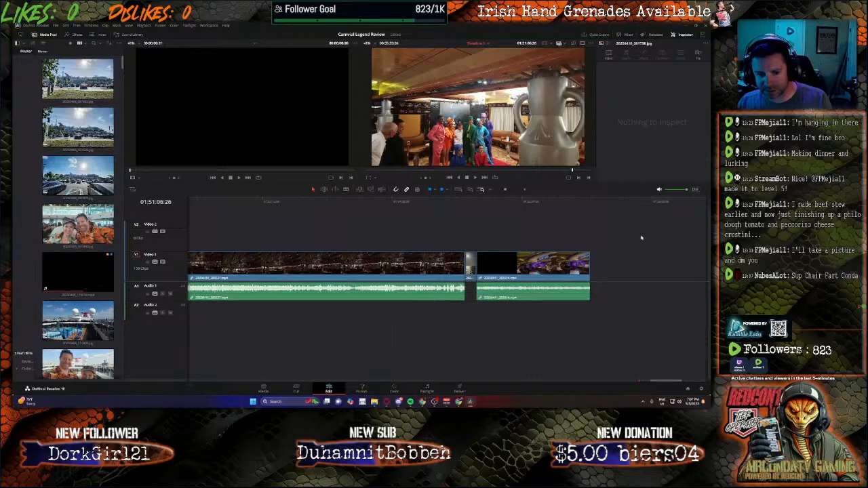
{"action": "left_click_drag", "start_coordinate": [641, 236], "coordinate": [331, 274]}
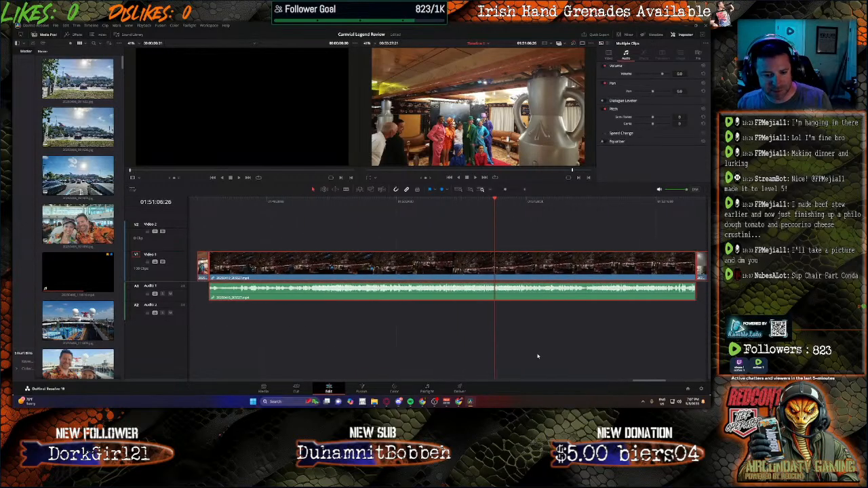
{"action": "left_click_drag", "start_coordinate": [645, 382], "coordinate": [633, 383]}
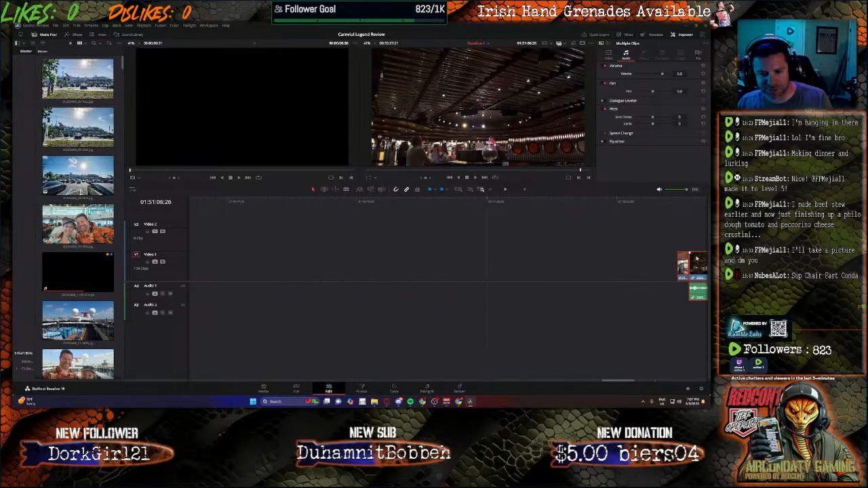
{"action": "left_click_drag", "start_coordinate": [698, 264], "coordinate": [321, 266]}
{"action": "left_click", "coordinate": [606, 340]}
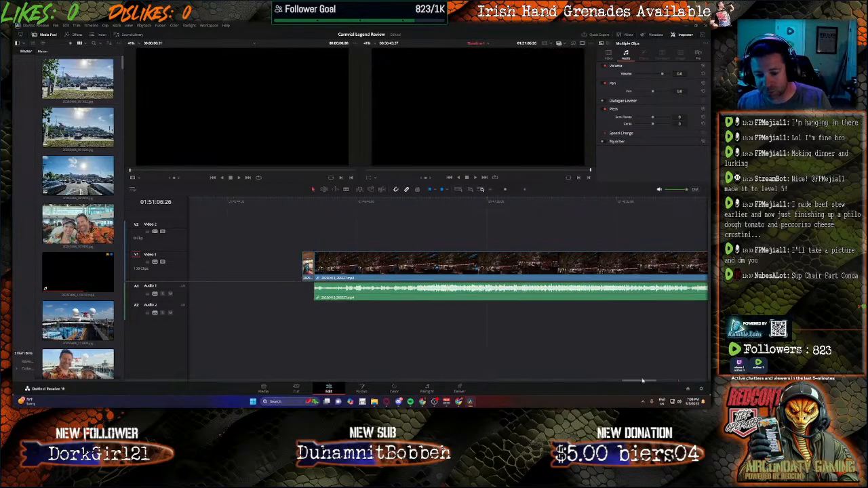
{"action": "left_click", "coordinate": [687, 380]}
{"action": "left_click_drag", "start_coordinate": [284, 244], "coordinate": [610, 379]}
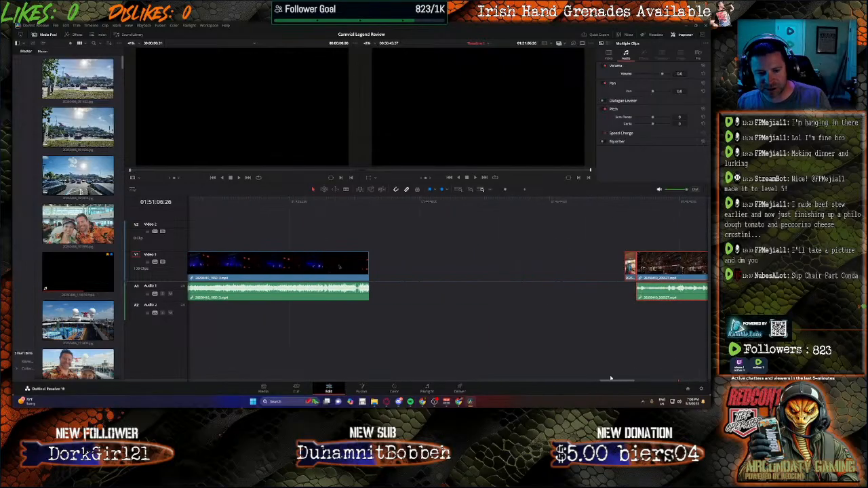
{"action": "left_click_drag", "start_coordinate": [672, 277], "coordinate": [415, 280]}
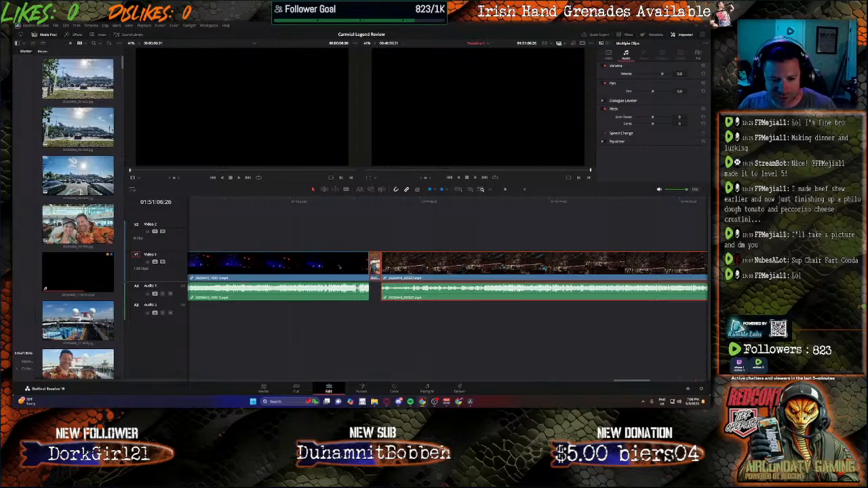
Step: Check the blue-lit stage clip at 01:42:32:03 and delete it with its audio
{"action": "left_click_drag", "start_coordinate": [630, 383], "coordinate": [592, 384]}
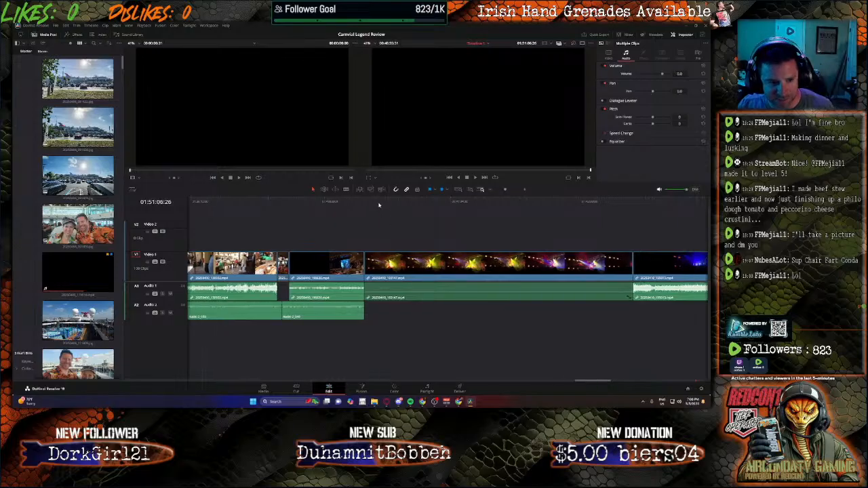
{"action": "left_click", "coordinate": [654, 201]}
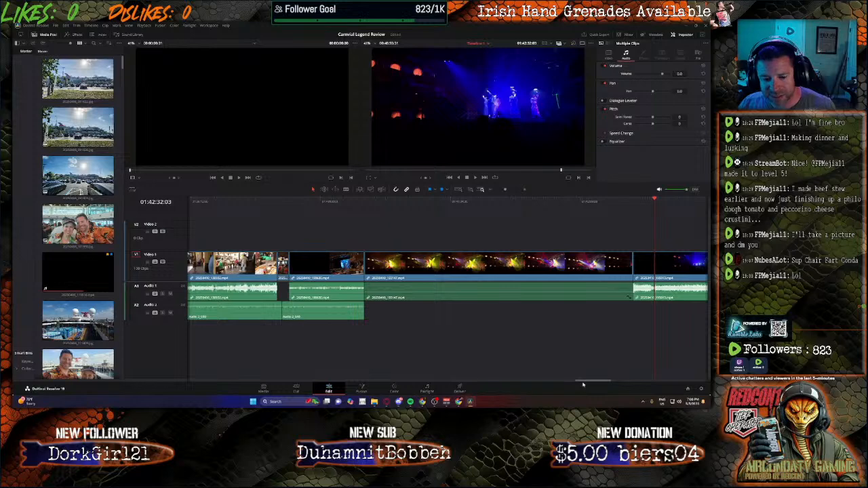
{"action": "left_click_drag", "start_coordinate": [584, 383], "coordinate": [600, 383]}
{"action": "left_click", "coordinate": [614, 271]}
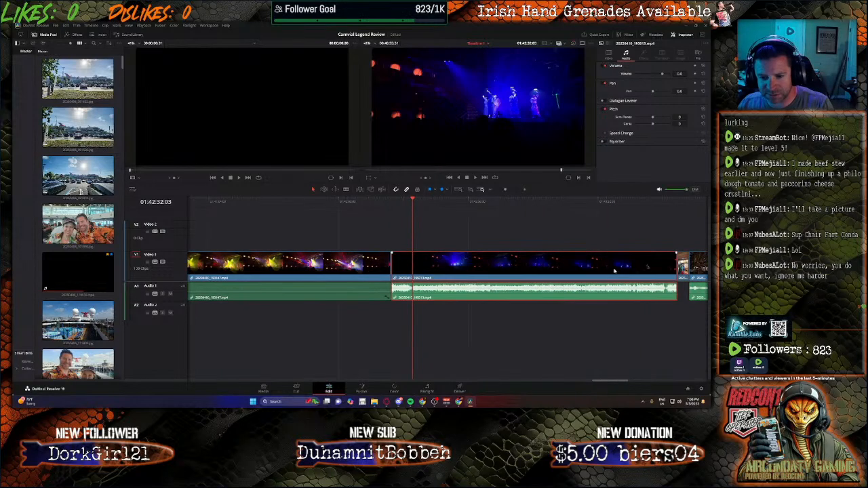
{"action": "key", "text": "BackSpace"}
Step: Select the performers photo and all clips after it, and move them together up against the end of the stage show clip
{"action": "left_click_drag", "start_coordinate": [602, 383], "coordinate": [649, 360]}
{"action": "left_click_drag", "start_coordinate": [656, 242], "coordinate": [514, 323]}
{"action": "mouse_move", "coordinate": [687, 381]}
{"action": "left_mouse_down"}
{"action": "mouse_move", "coordinate": [605, 376]}
{"action": "mouse_move", "coordinate": [618, 373]}
{"action": "left_mouse_up"}
{"action": "mouse_move", "coordinate": [519, 239]}
{"action": "left_mouse_down"}
{"action": "mouse_move", "coordinate": [697, 315]}
{"action": "mouse_move", "coordinate": [693, 327]}
{"action": "left_mouse_up"}
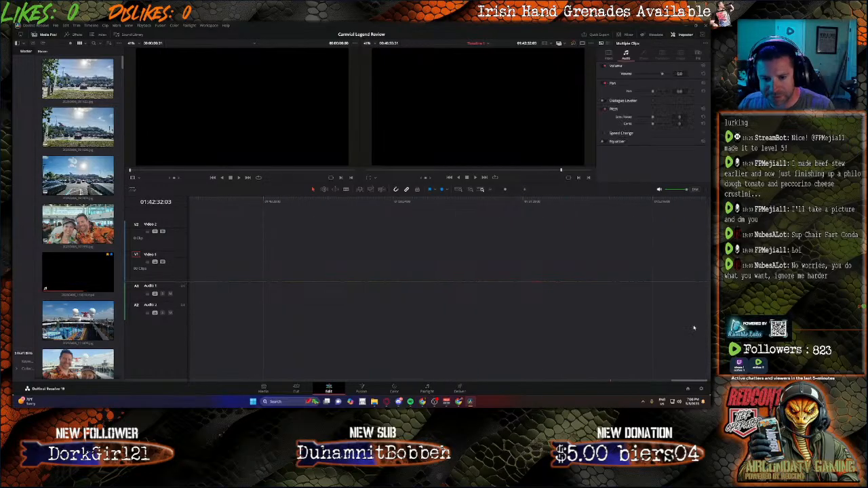
{"action": "left_click_drag", "start_coordinate": [683, 382], "coordinate": [602, 373]}
{"action": "left_click_drag", "start_coordinate": [697, 266], "coordinate": [463, 269]}
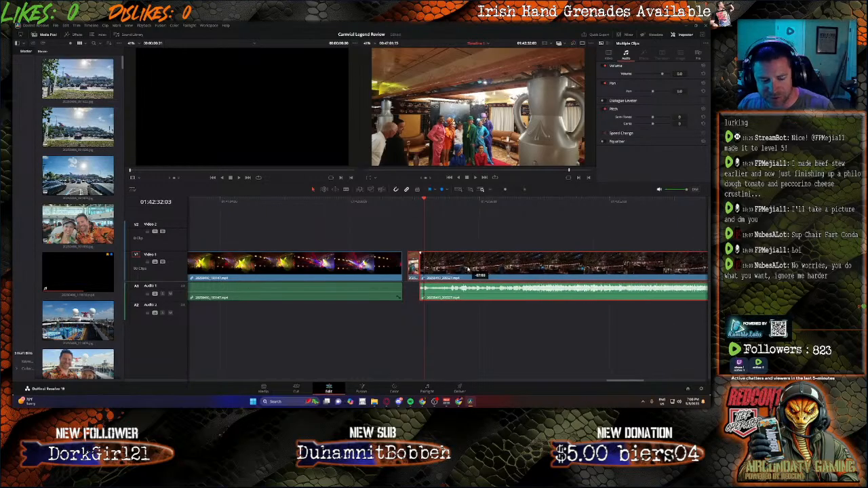